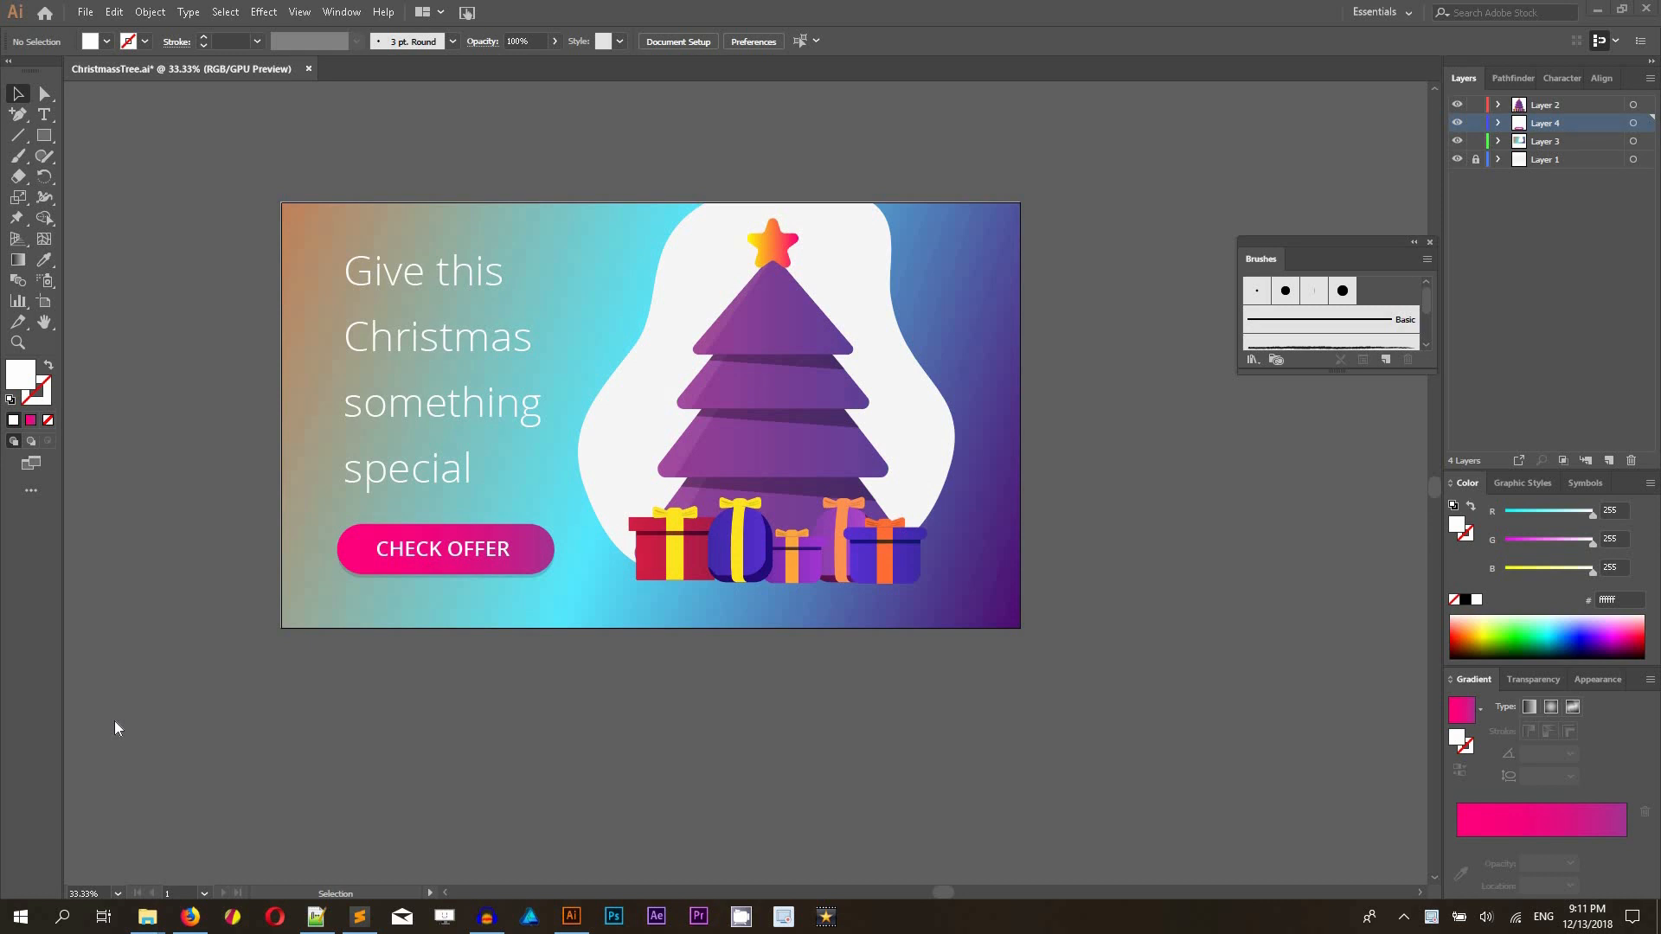
# - Create a new document from the 1440 x 900 px web preset
pyautogui.click(85, 12)
pyautogui.click(721, 378)
pyautogui.hotkey('ctrl', 'n')
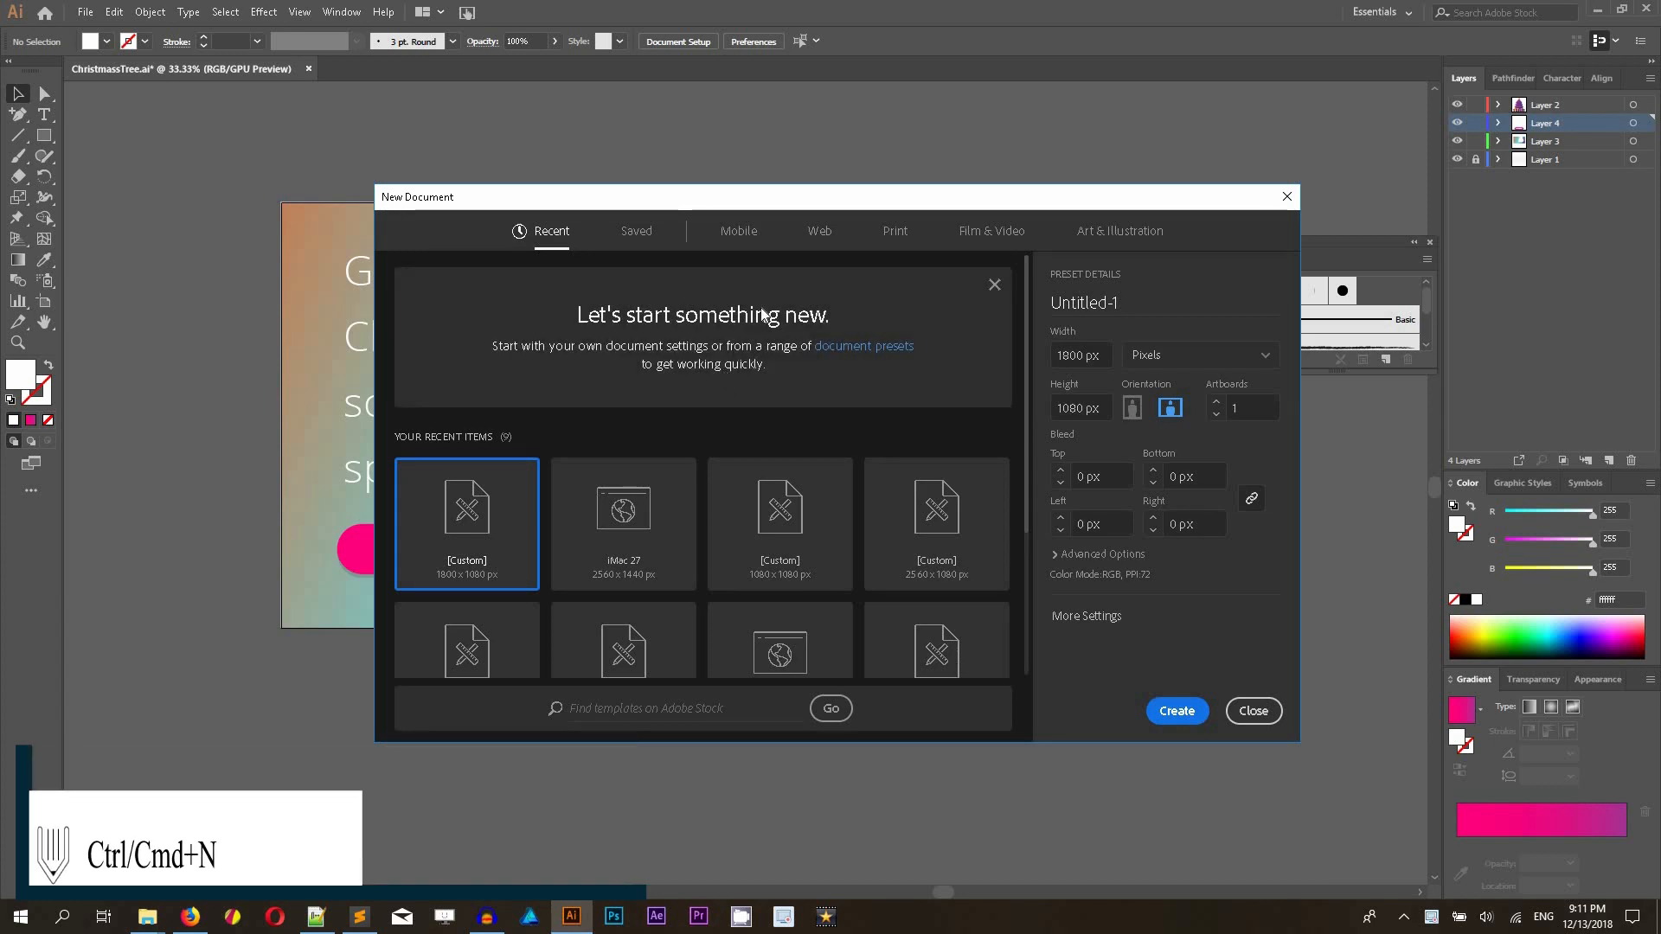
pyautogui.click(818, 231)
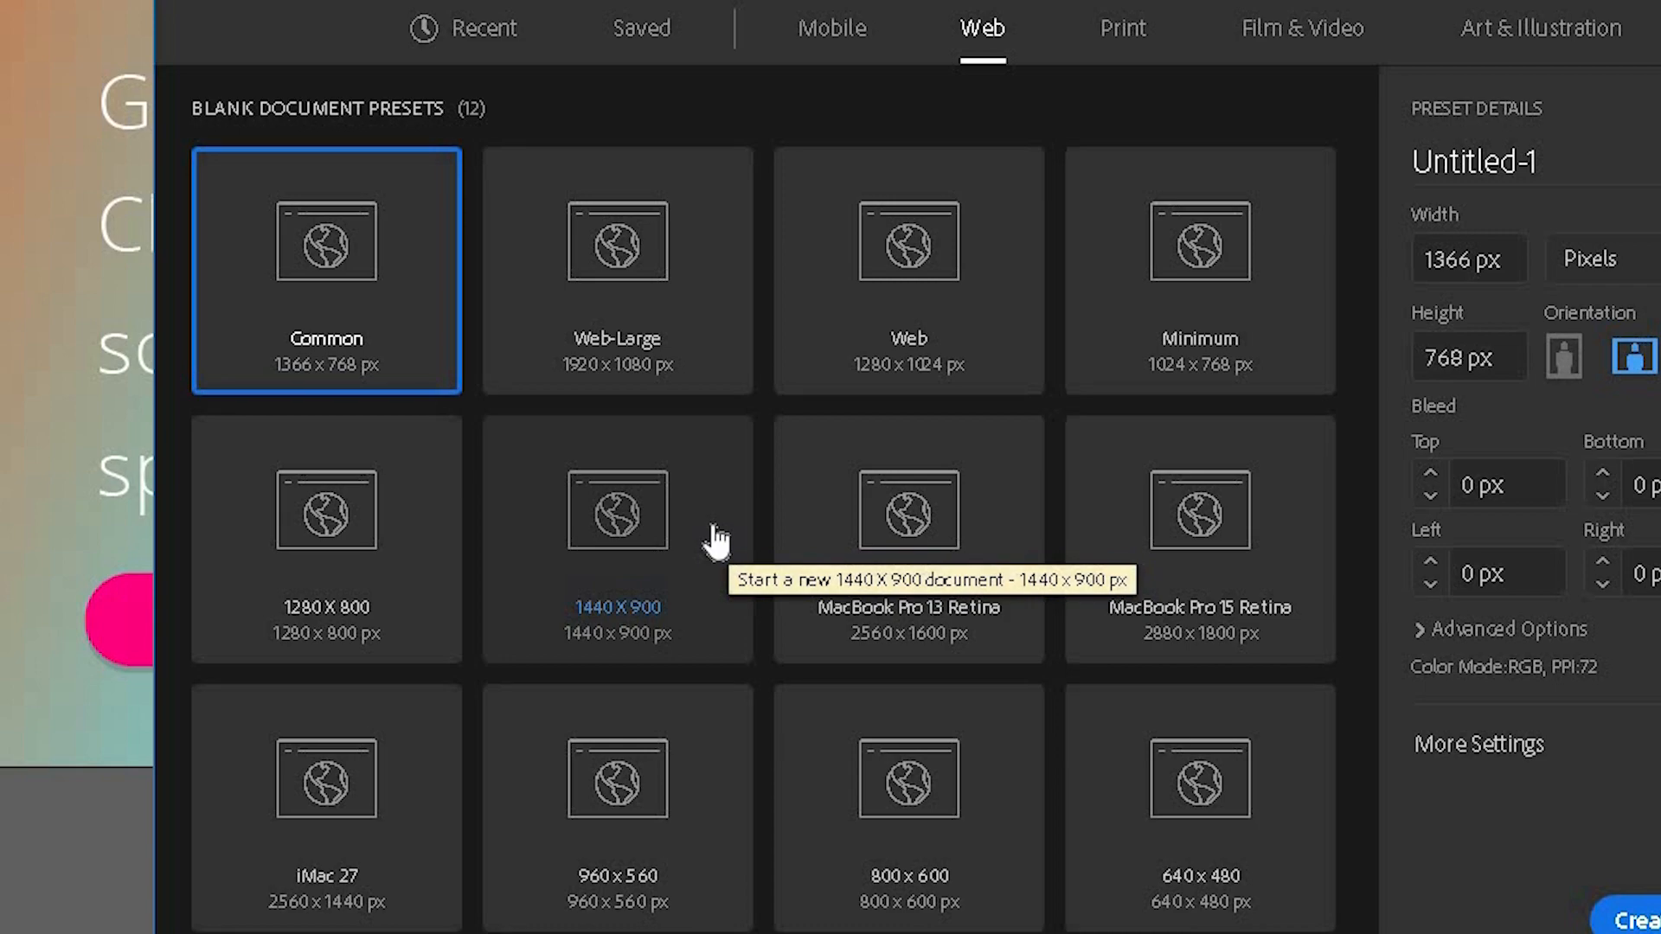
pyautogui.click(714, 538)
pyautogui.click(1644, 921)
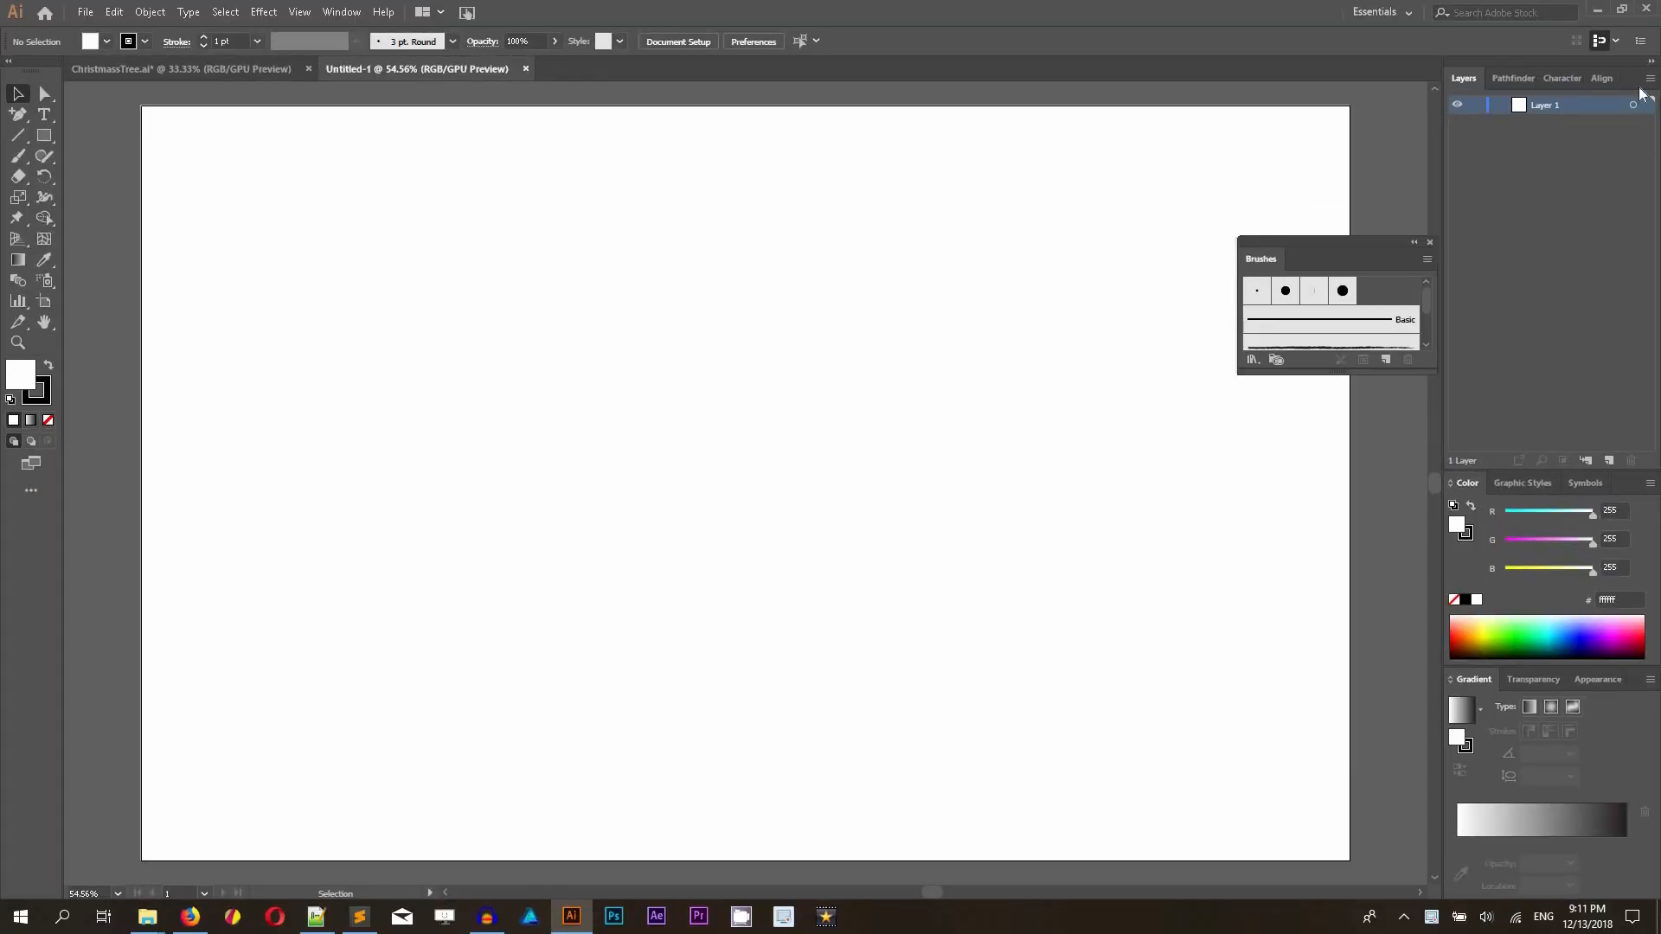
# - Set the layer rows to a custom size through the Other option for larger thumbnails
pyautogui.click(1650, 79)
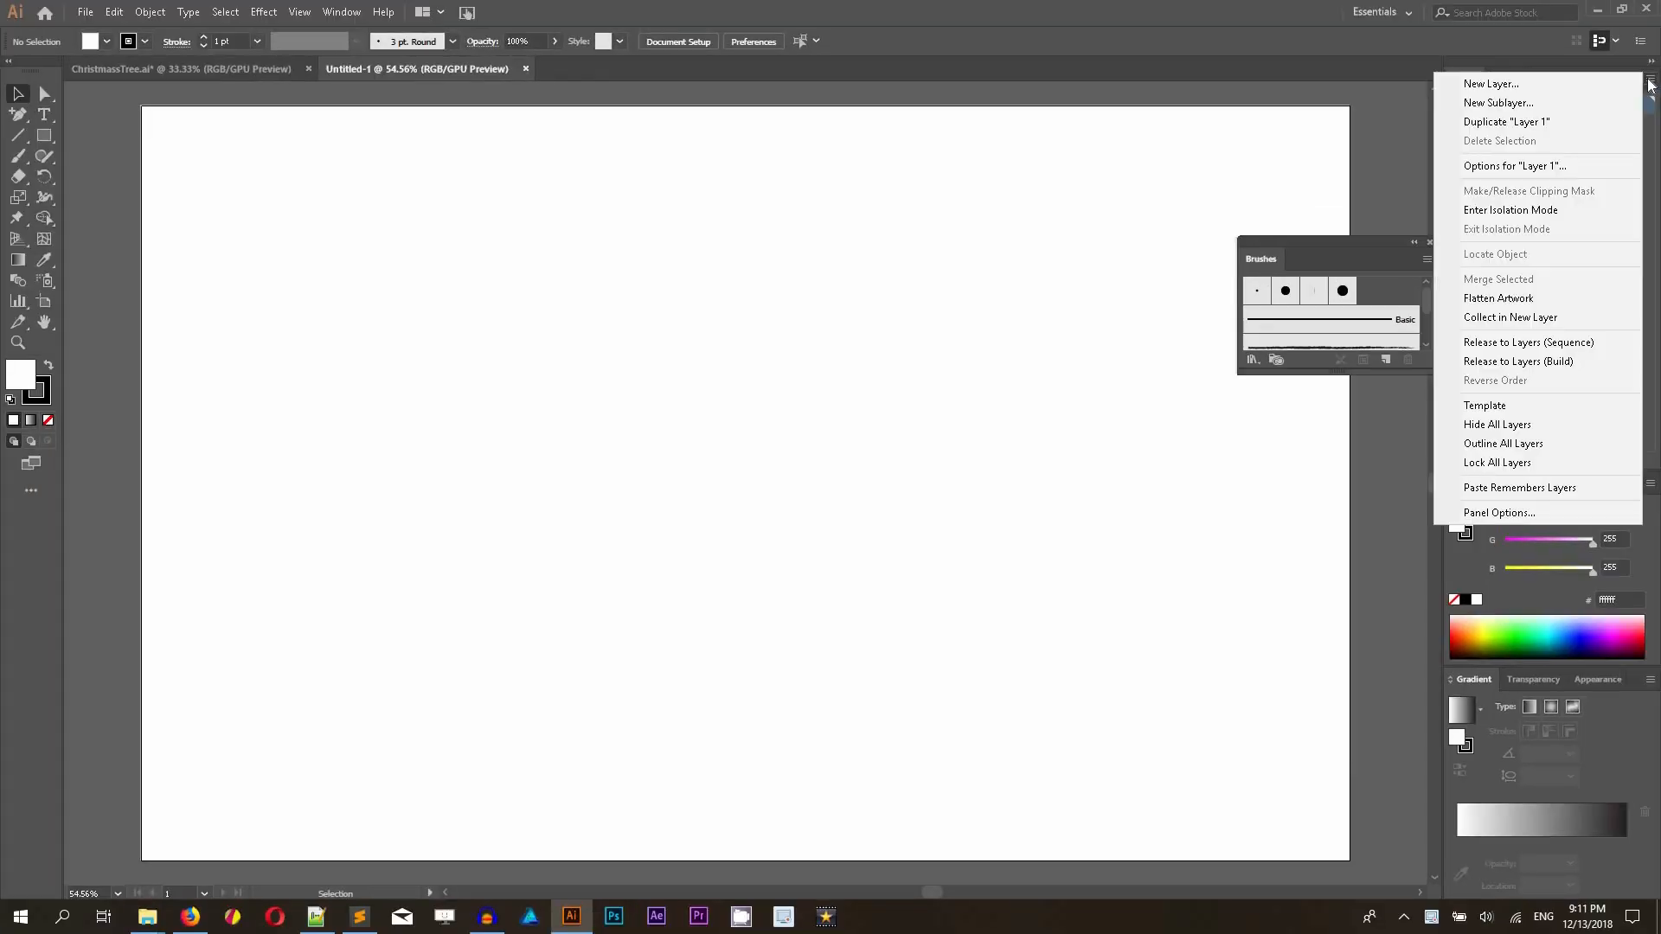
pyautogui.click(1488, 514)
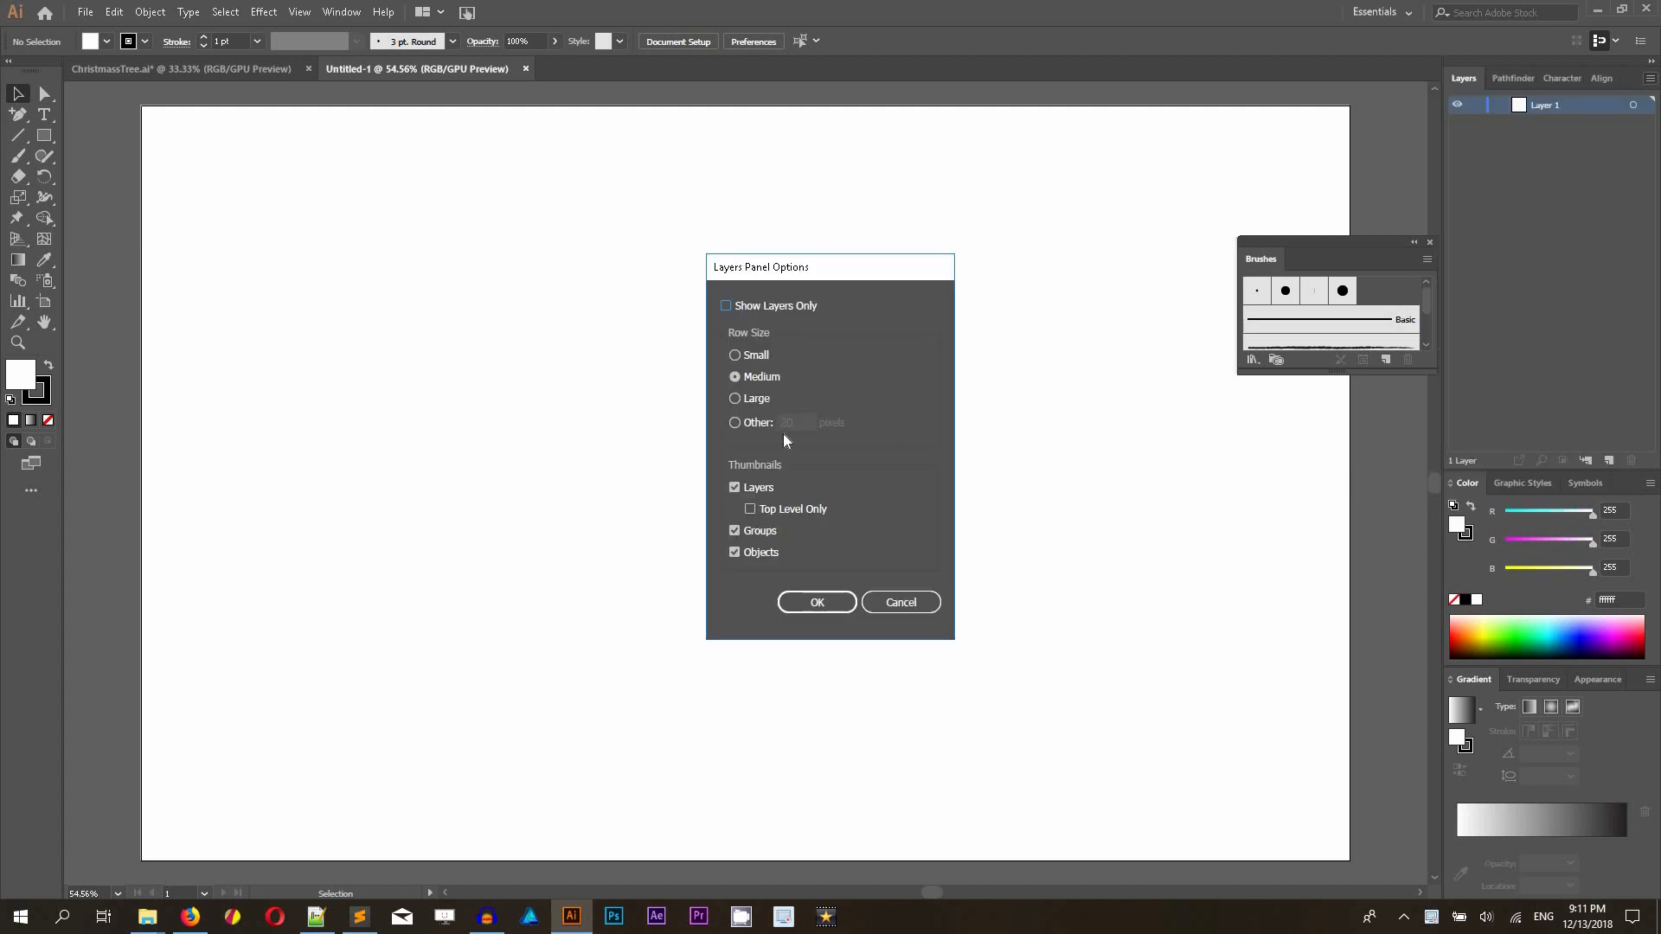
pyautogui.click(734, 422)
pyautogui.click(791, 422)
pyautogui.press('BackSpace')
pyautogui.write('9')
pyautogui.press('Return')
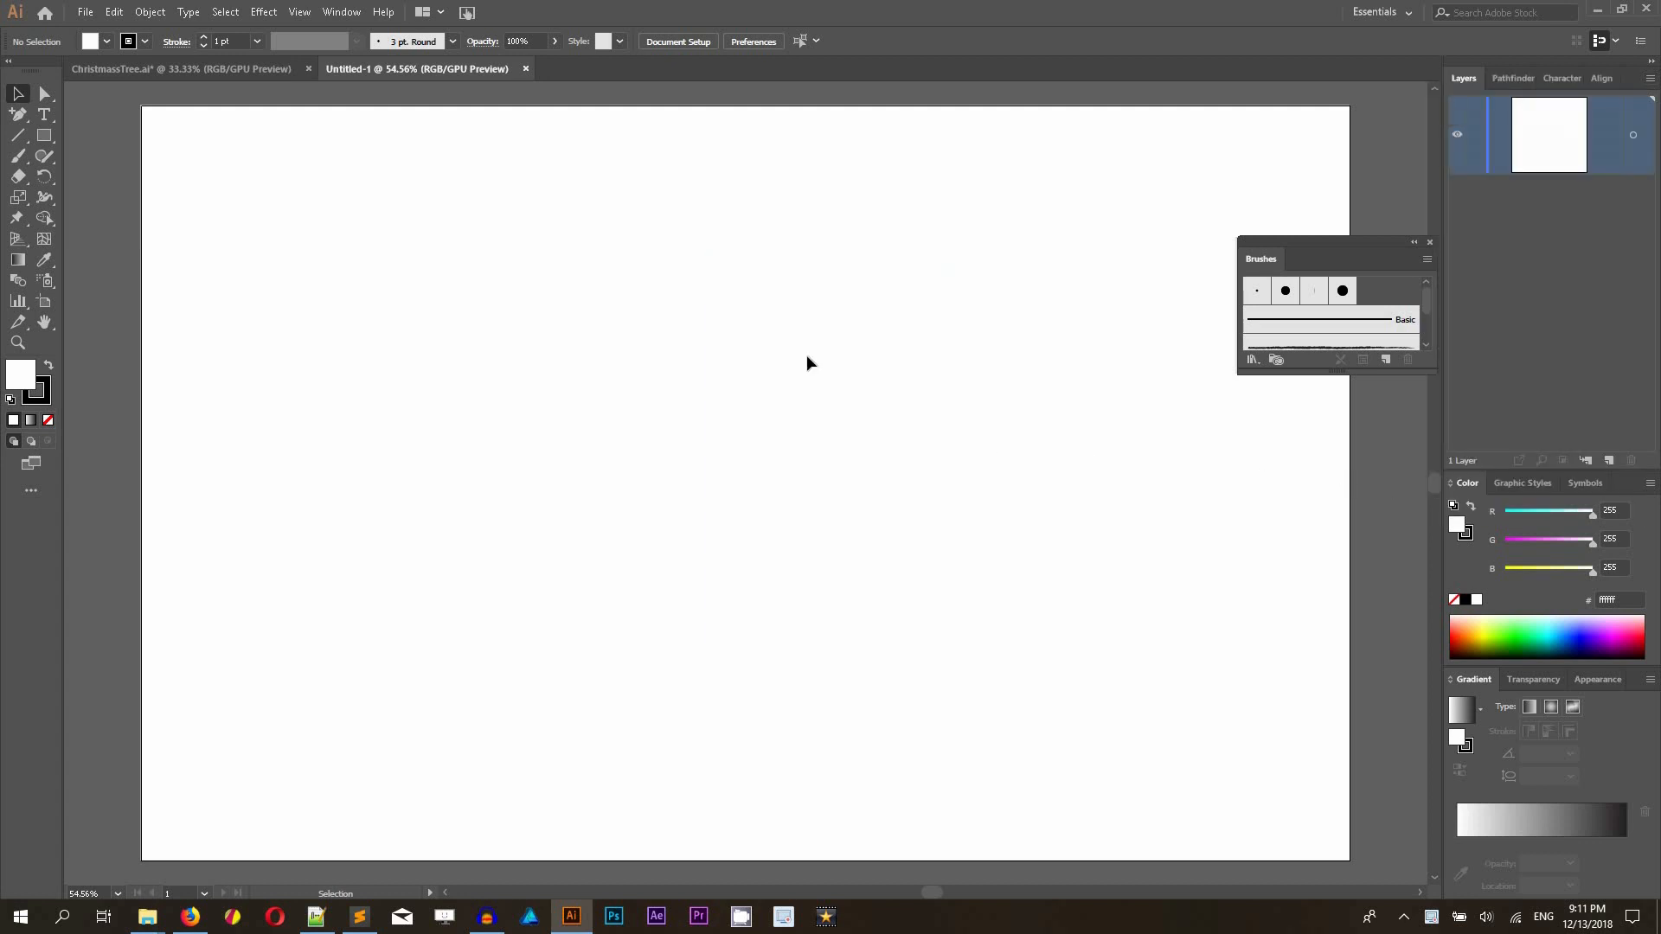
# - Add a second layer and draw a 1440 x 900 px rectangle covering the artboard on the lower layer
pyautogui.click(1605, 461)
pyautogui.click(1544, 212)
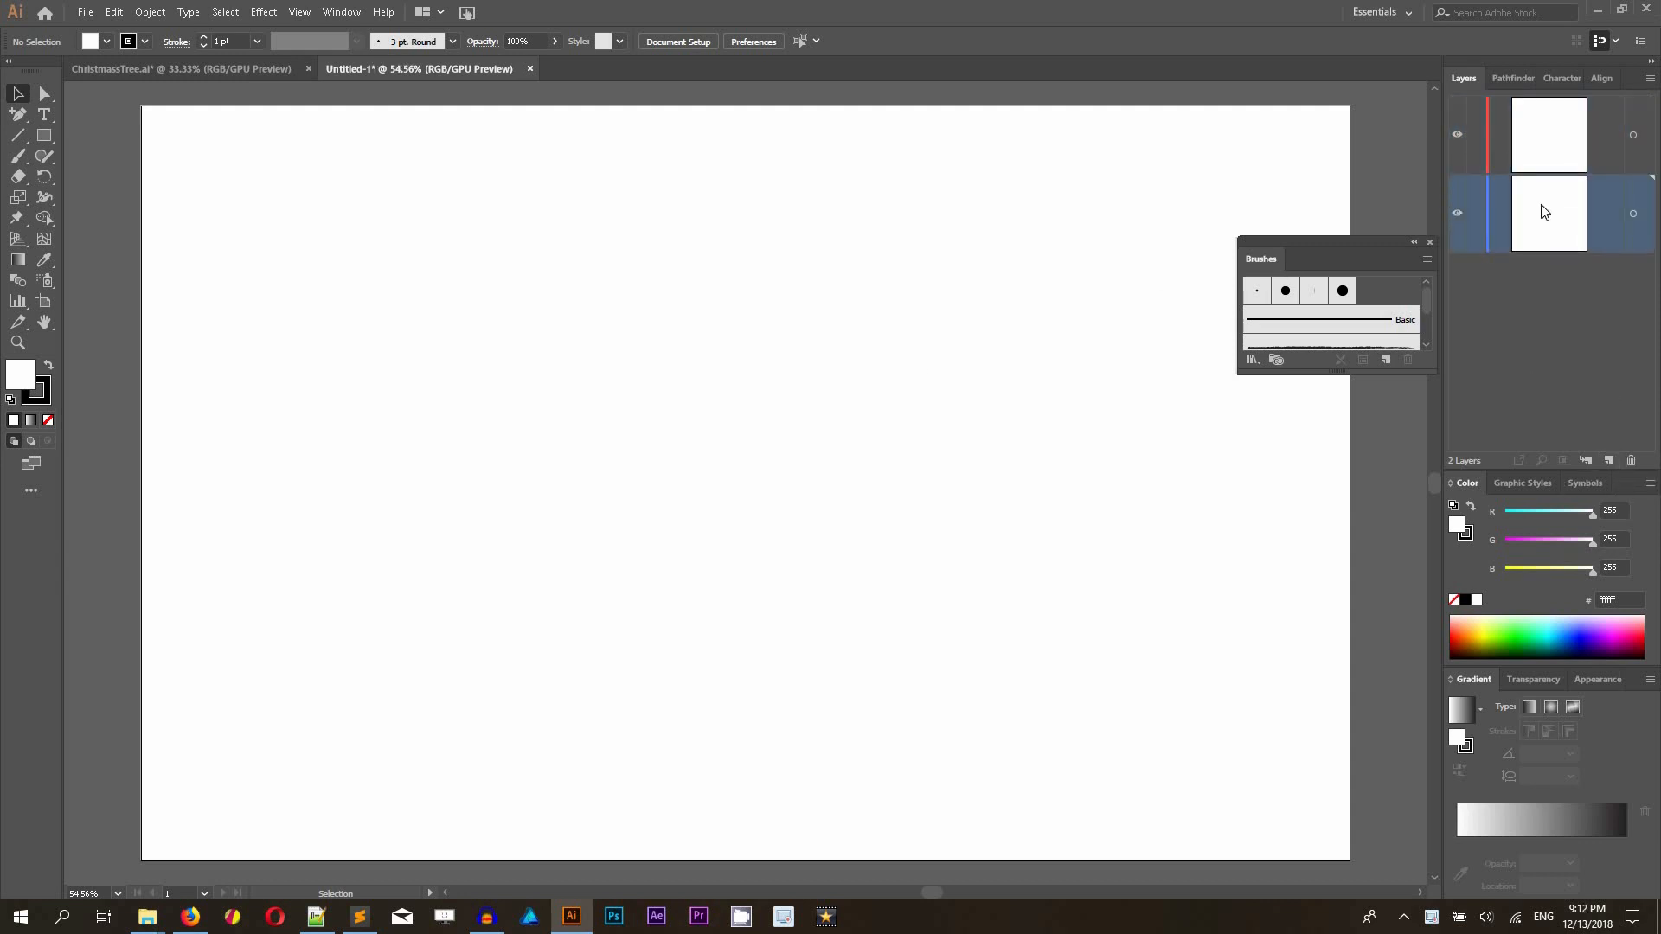
pyautogui.moveTo(44, 135); pyautogui.dragTo(1348, 840)
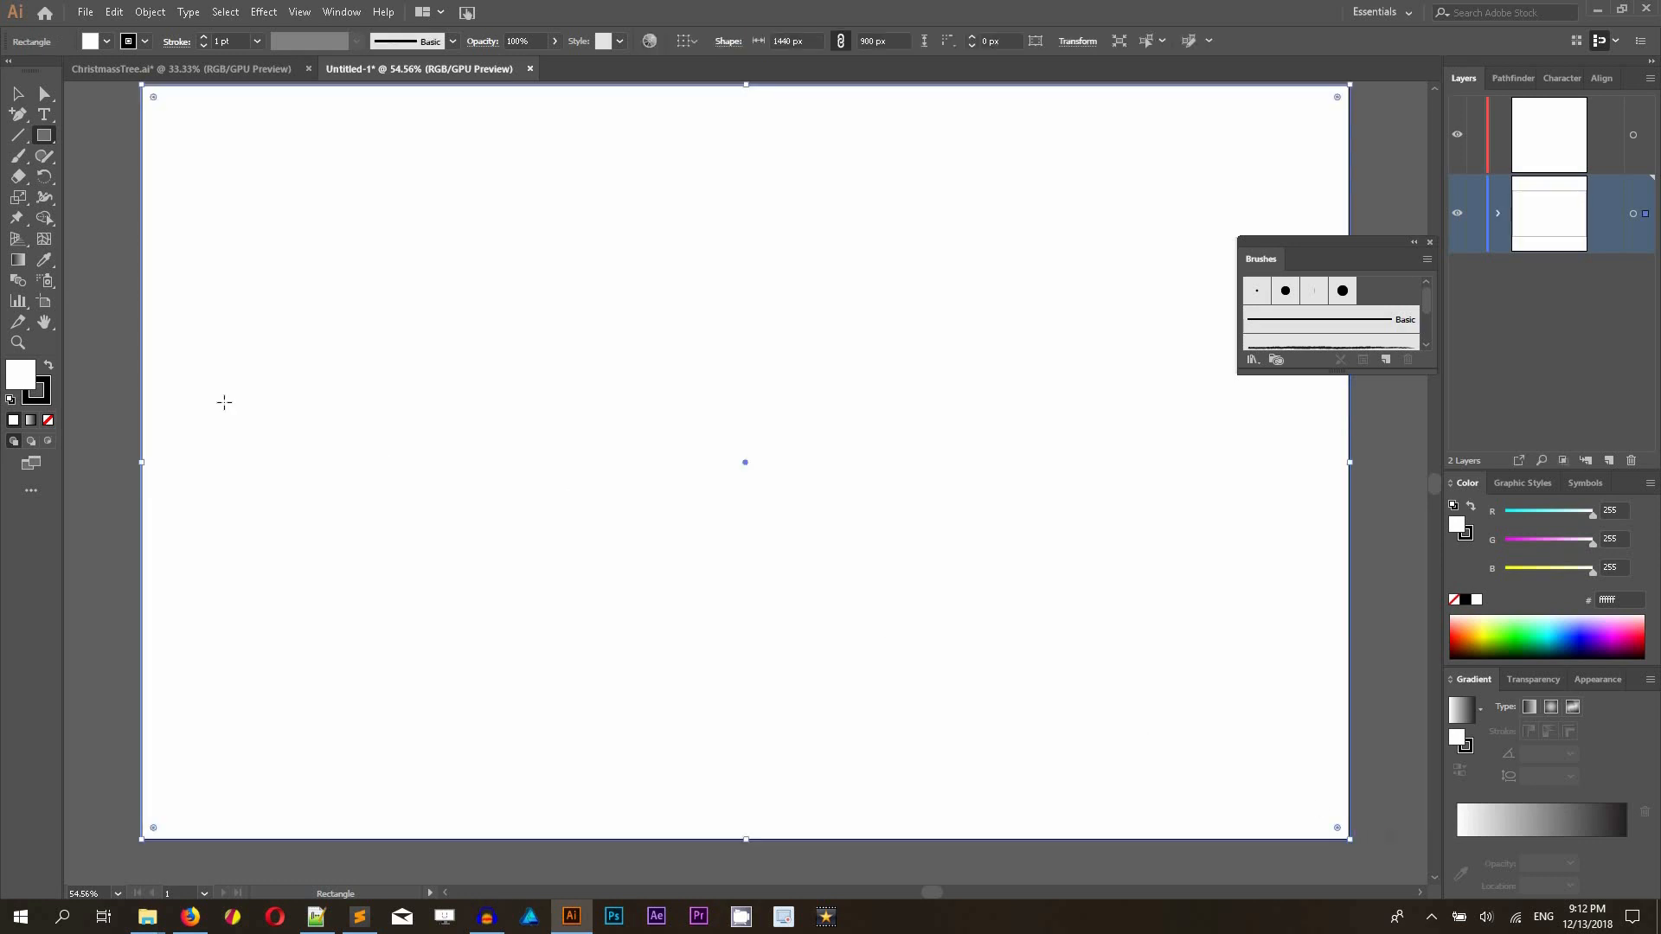
# - Fill the background rectangle with light grey #efefef and remove its stroke
pyautogui.doubleClick(18, 377)
pyautogui.moveTo(595, 529); pyautogui.dragTo(579, 518)
pyautogui.click(992, 511)
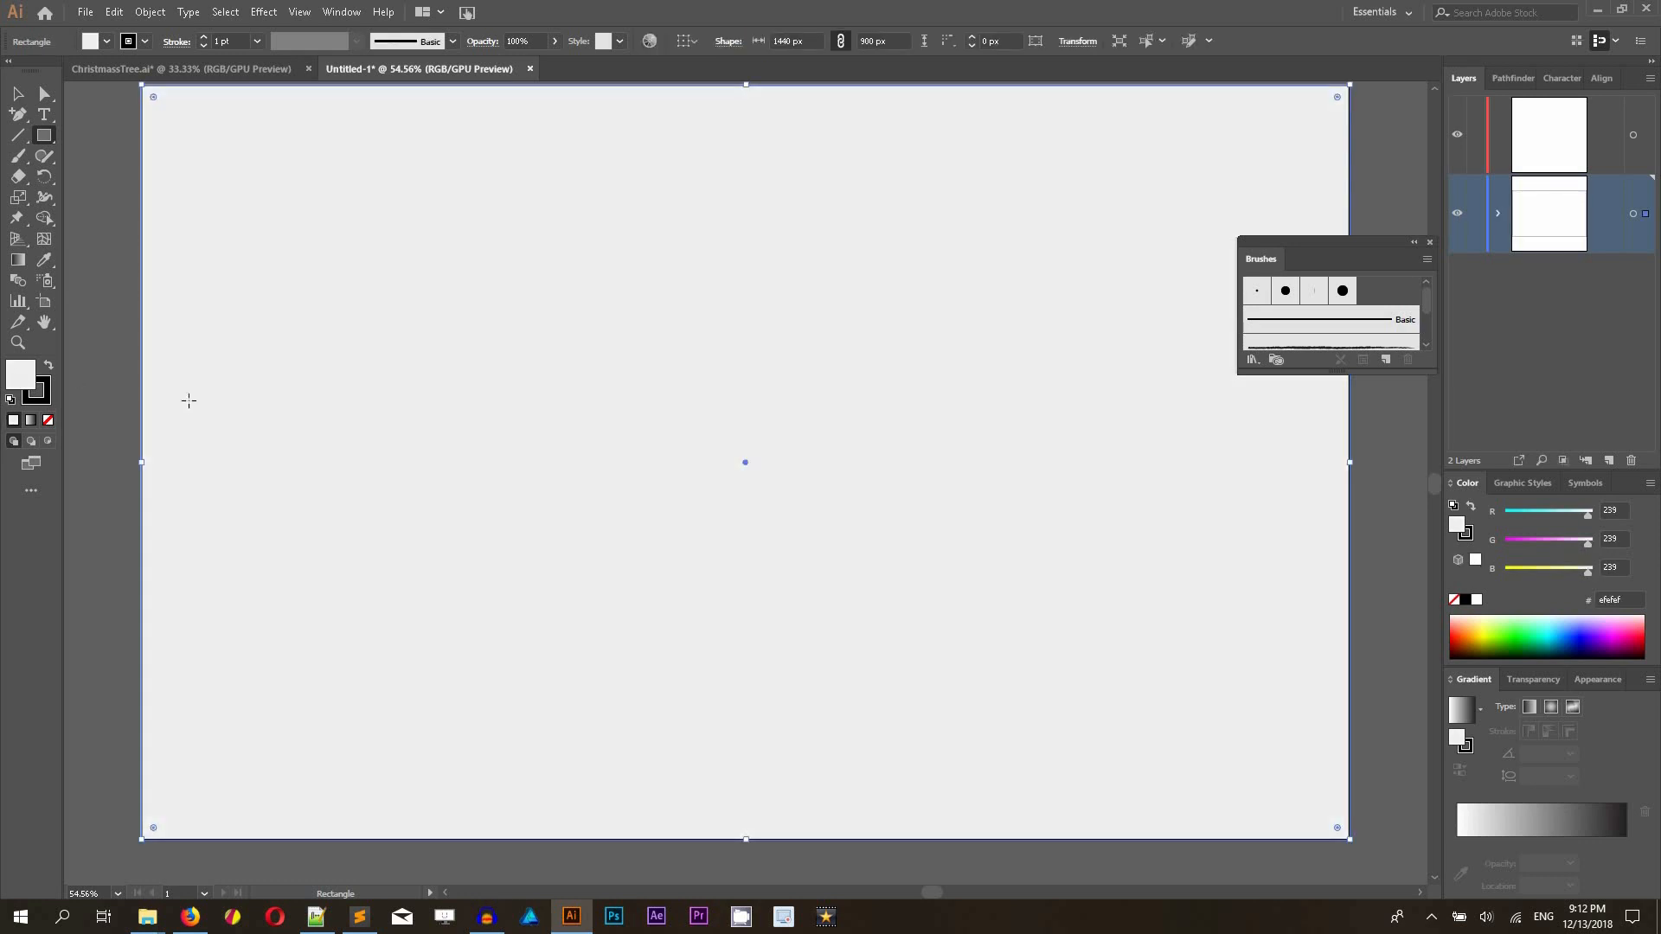
pyautogui.click(42, 400)
pyautogui.click(49, 420)
pyautogui.click(13, 374)
# - Lock the background layer and draw an upright triangle about 508 px wide and 293 px high on the upper layer with the Polygon tool
pyautogui.click(1476, 213)
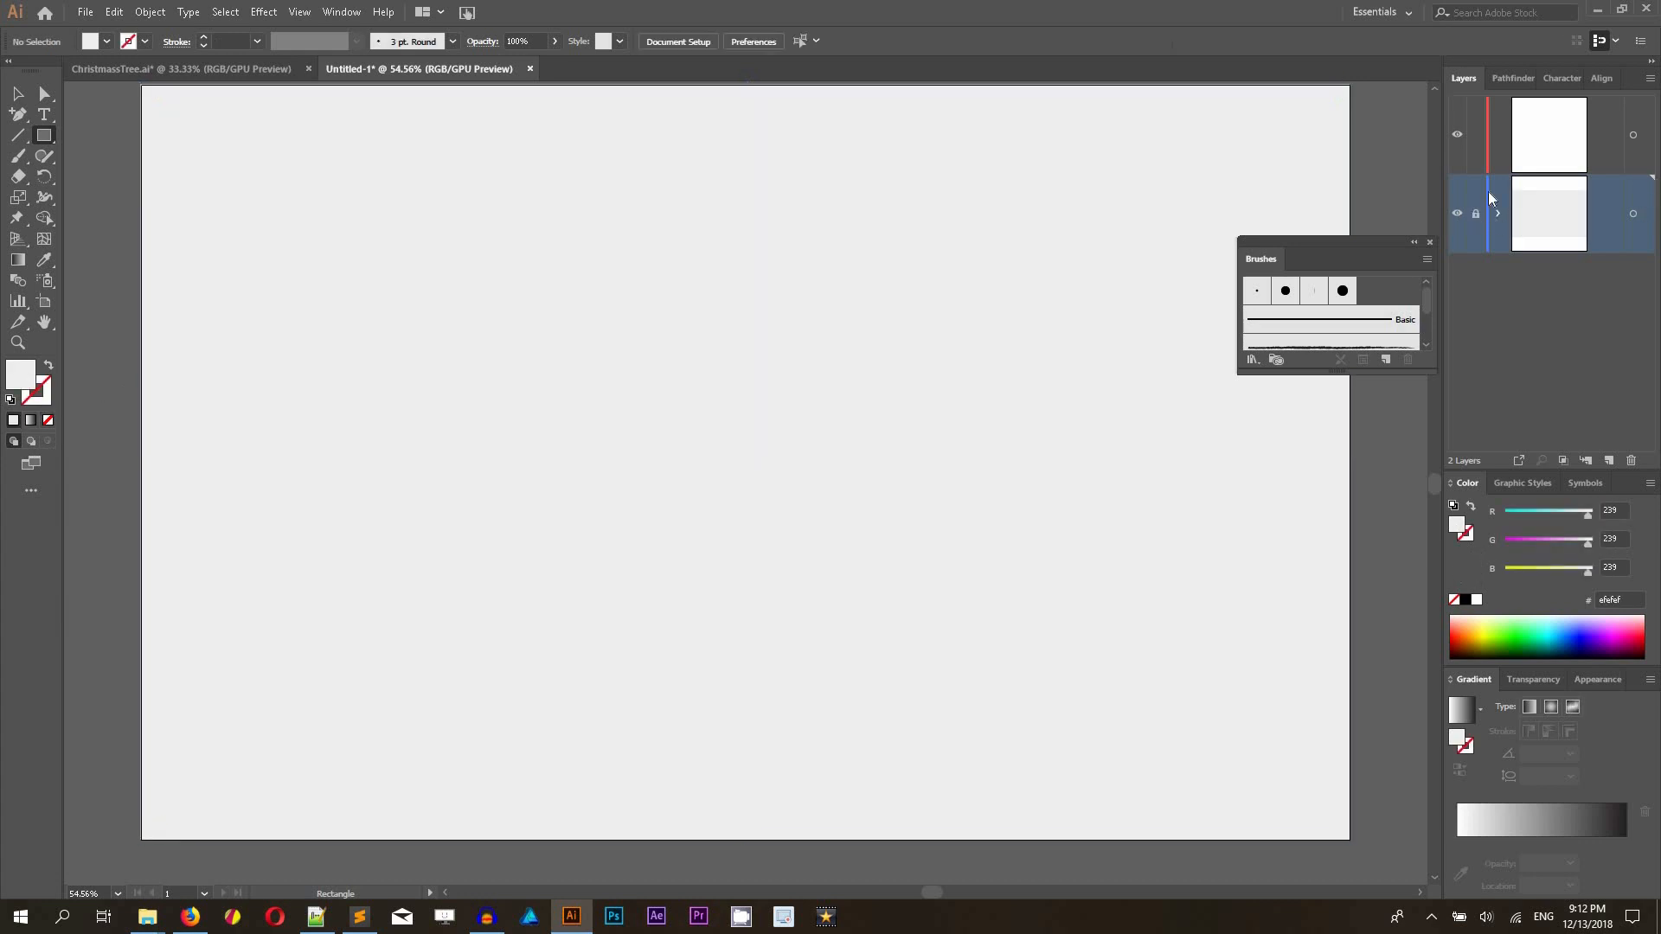
pyautogui.click(1550, 143)
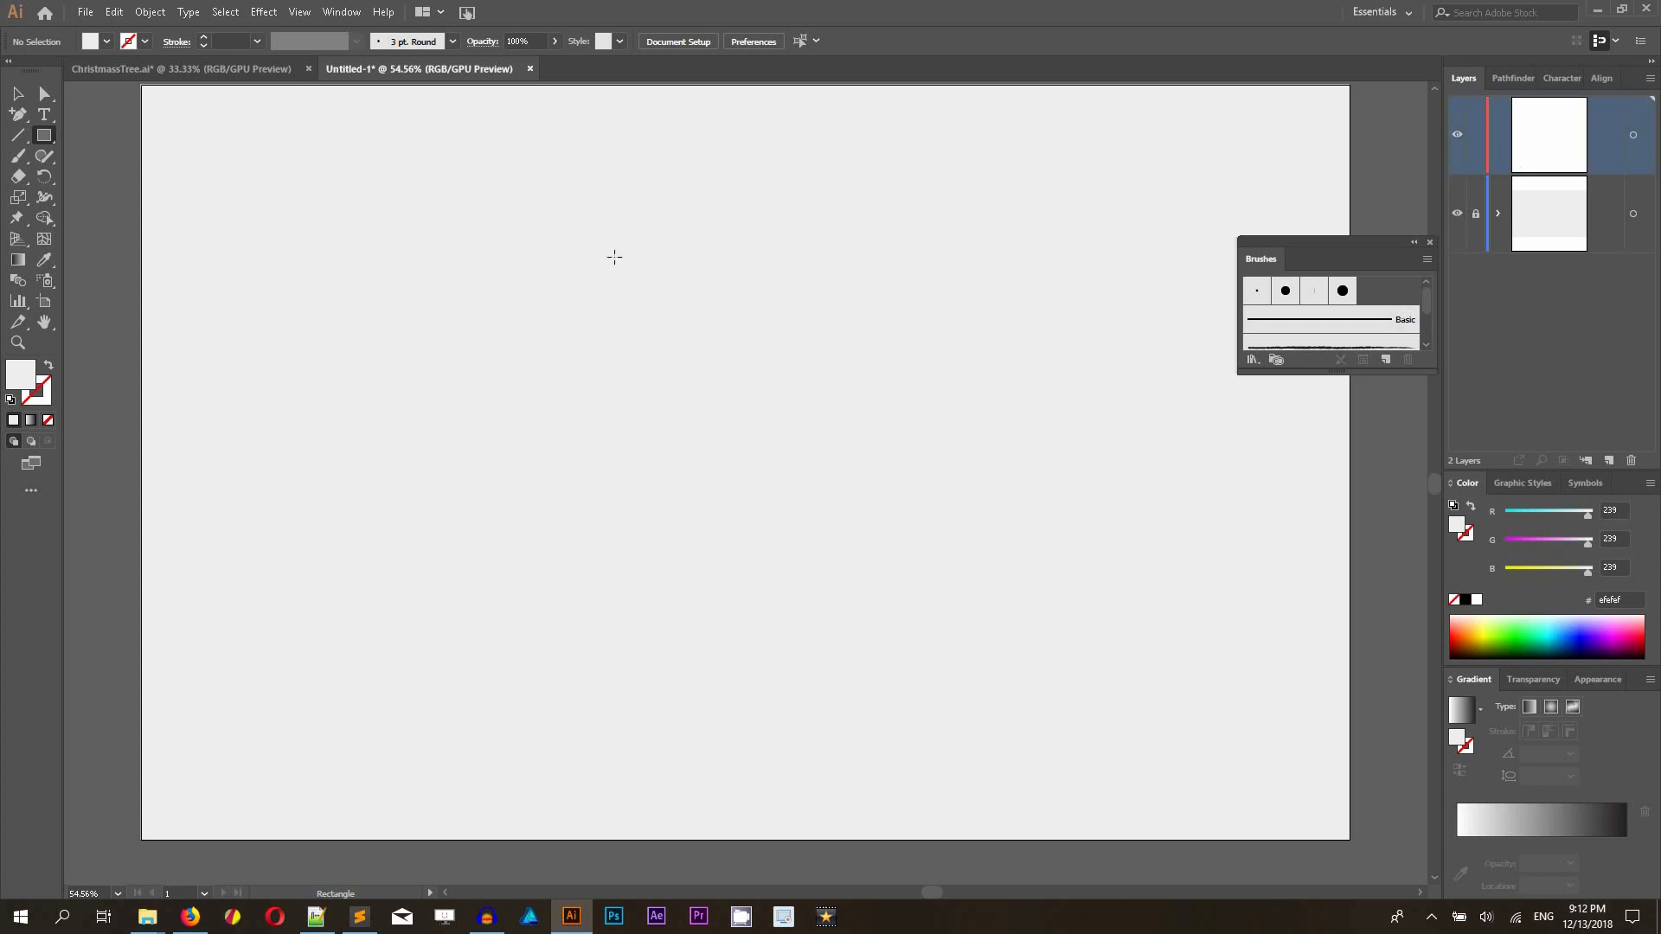
pyautogui.click(46, 142)
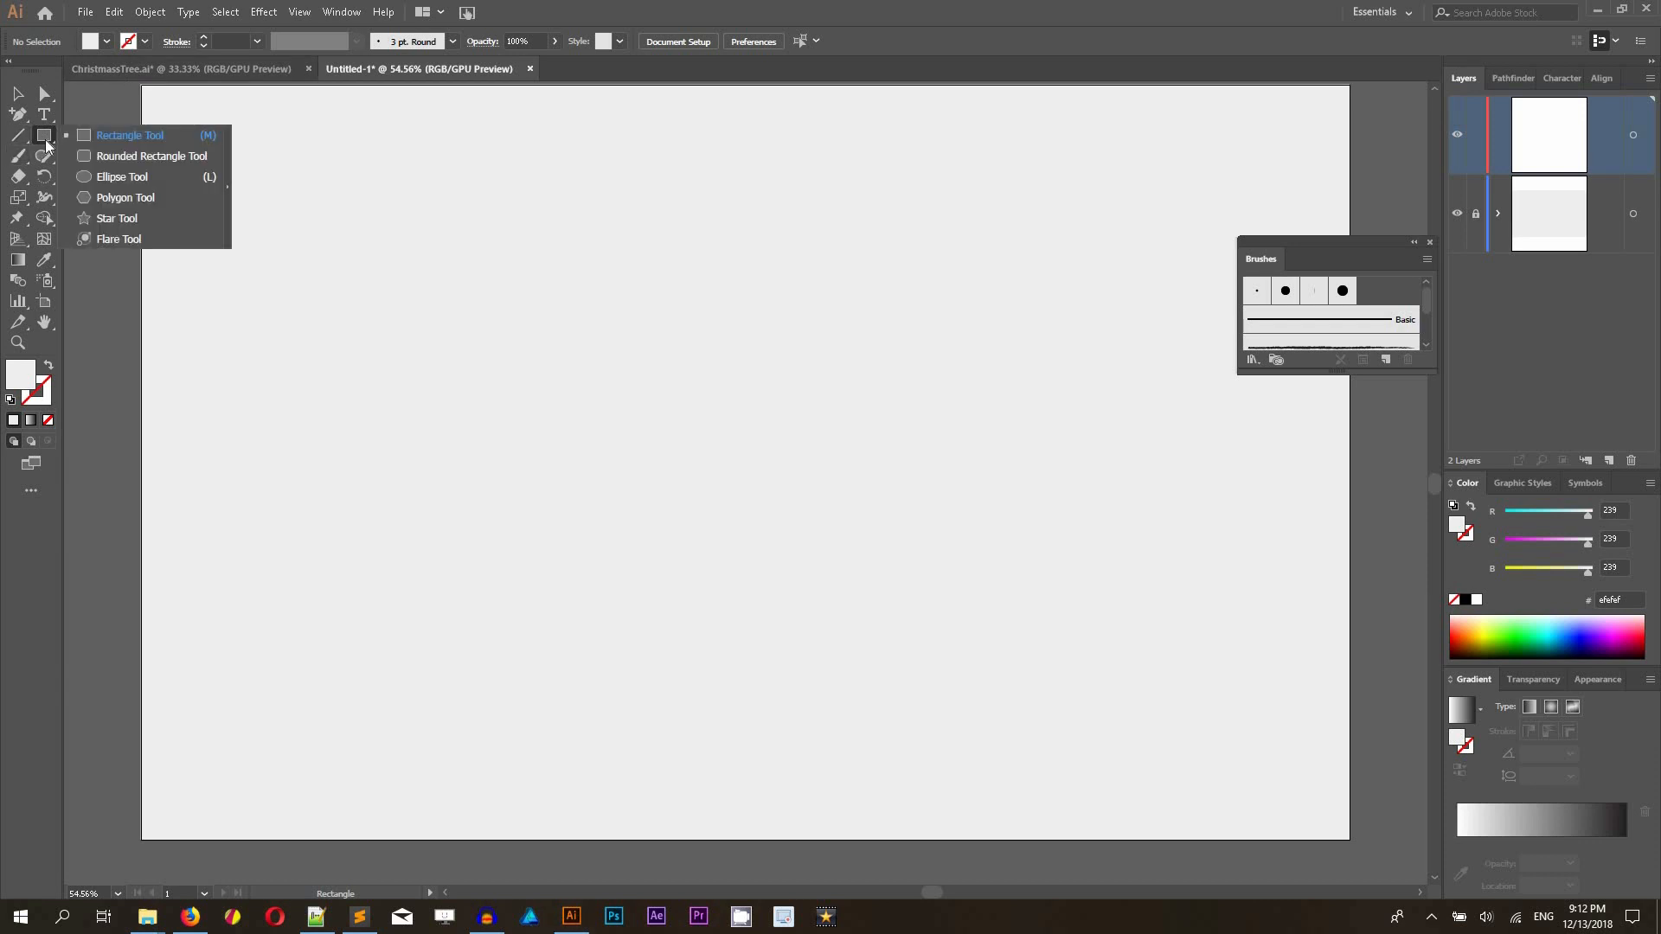
pyautogui.click(114, 202)
pyautogui.moveTo(618, 307); pyautogui.dragTo(688, 429)
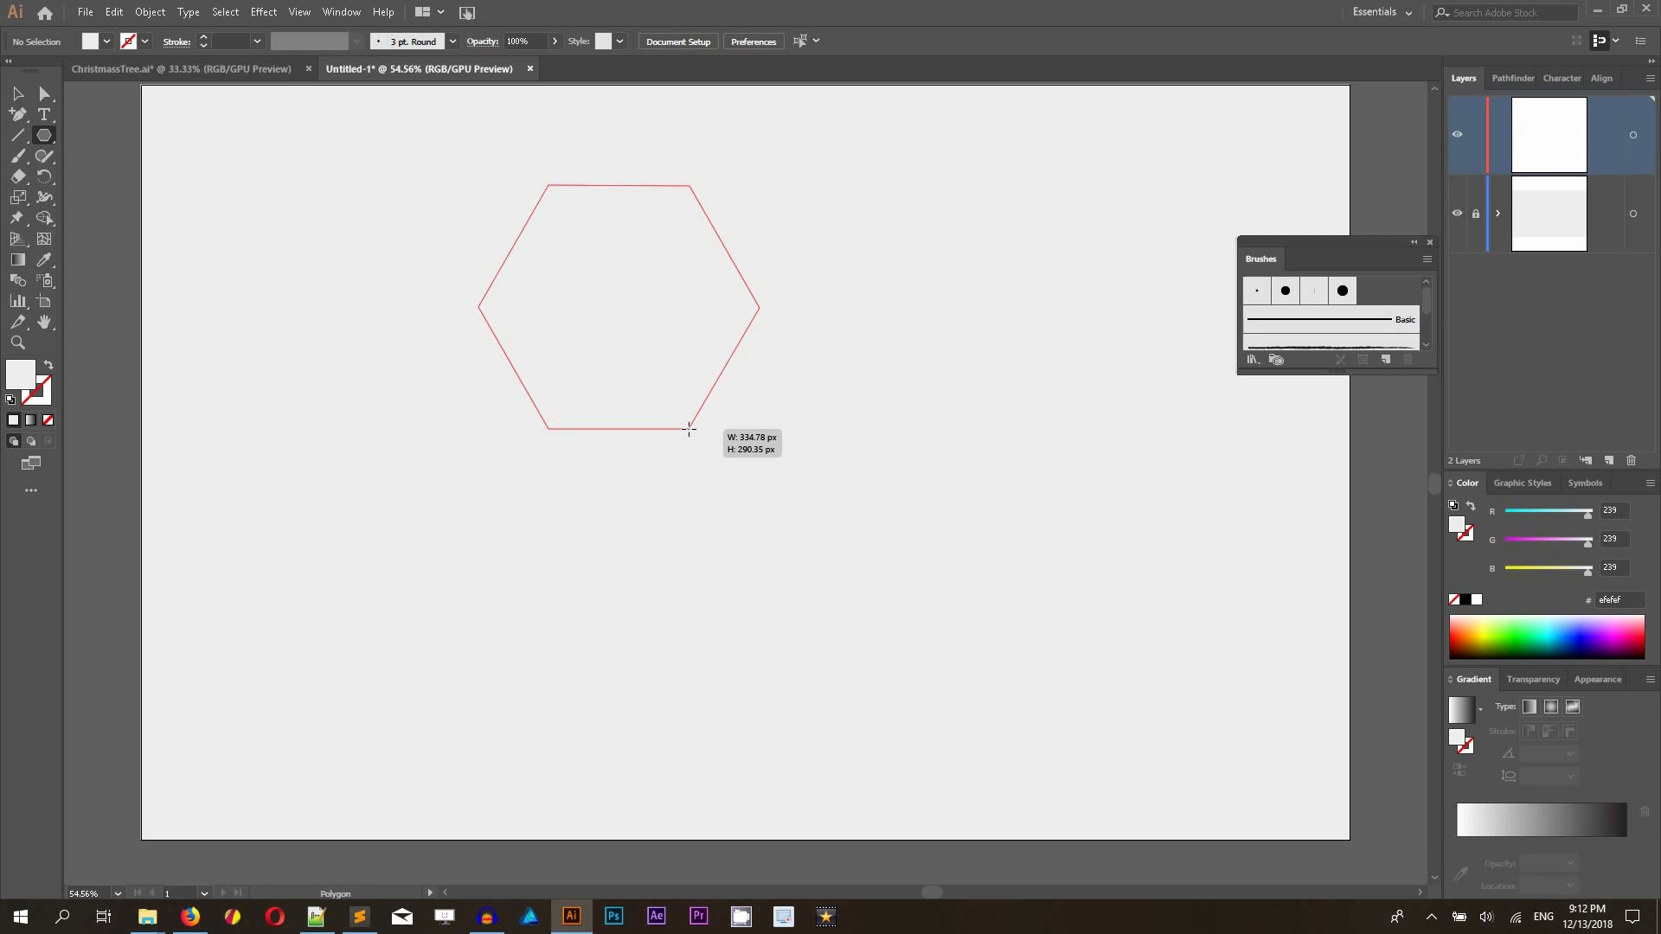
pyautogui.press('Down')
pyautogui.moveTo(689, 429); pyautogui.dragTo(689, 429)
pyautogui.press('Down')
pyautogui.press('Down')
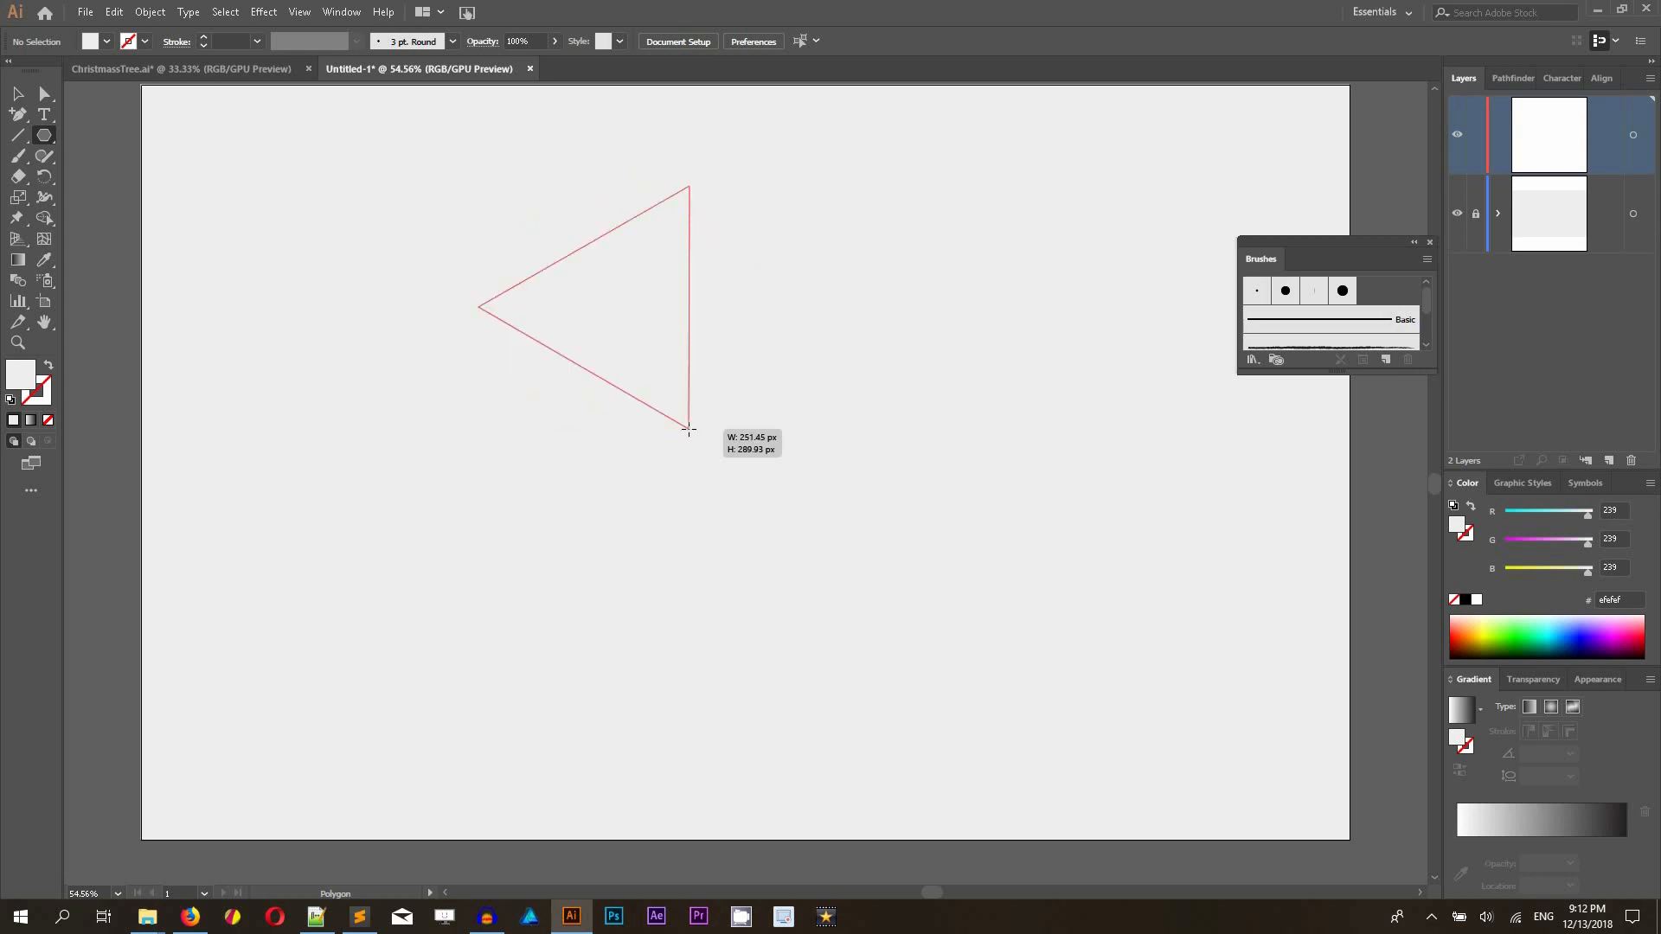
pyautogui.moveTo(688, 429); pyautogui.dragTo(735, 459)
pyautogui.press('shift')
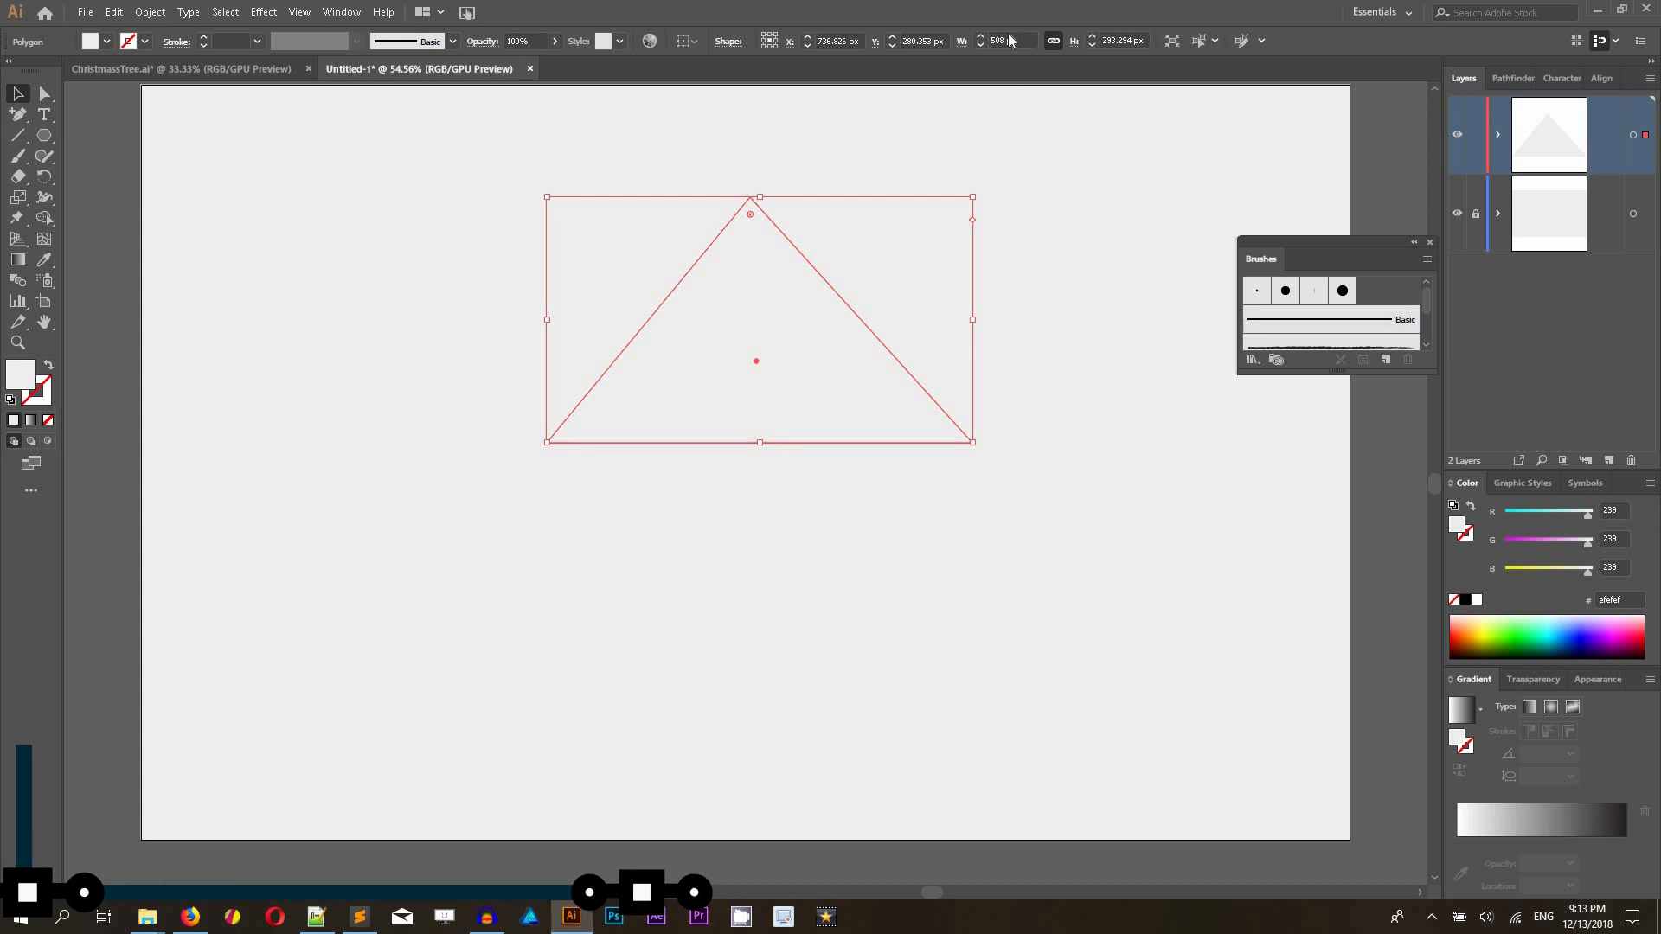
# - Set the triangle's width to 320 px with proportions constrained, and raise its apex anchor to about Y 164 px
pyautogui.click(978, 39)
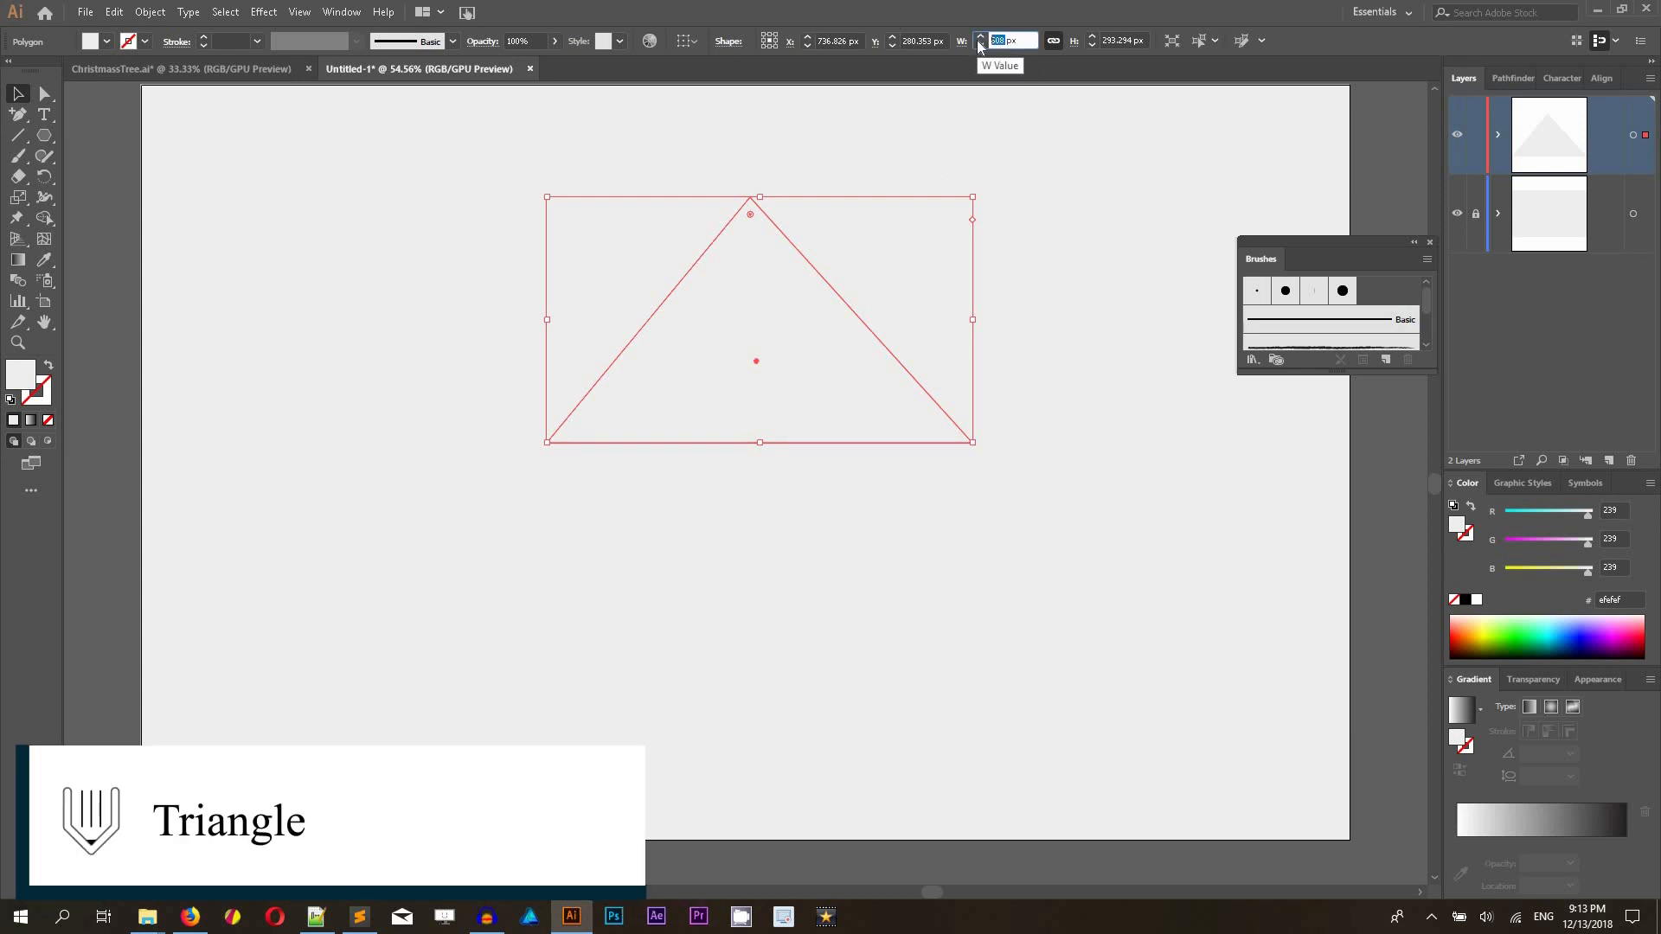
pyautogui.write('320')
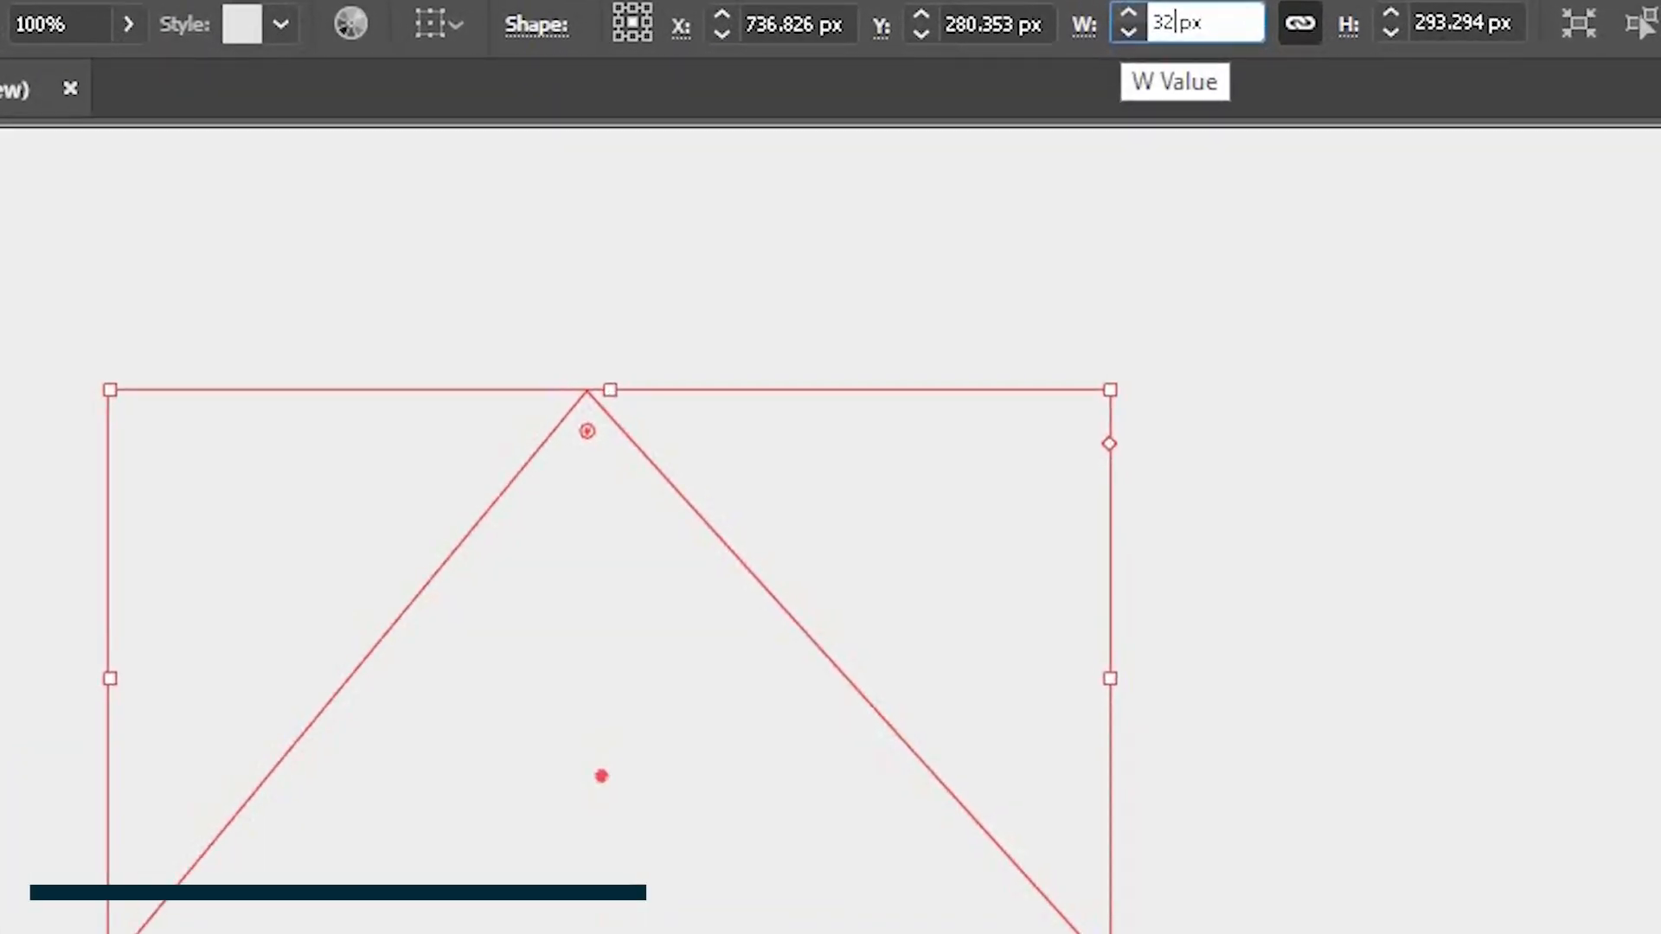
pyautogui.press('Return')
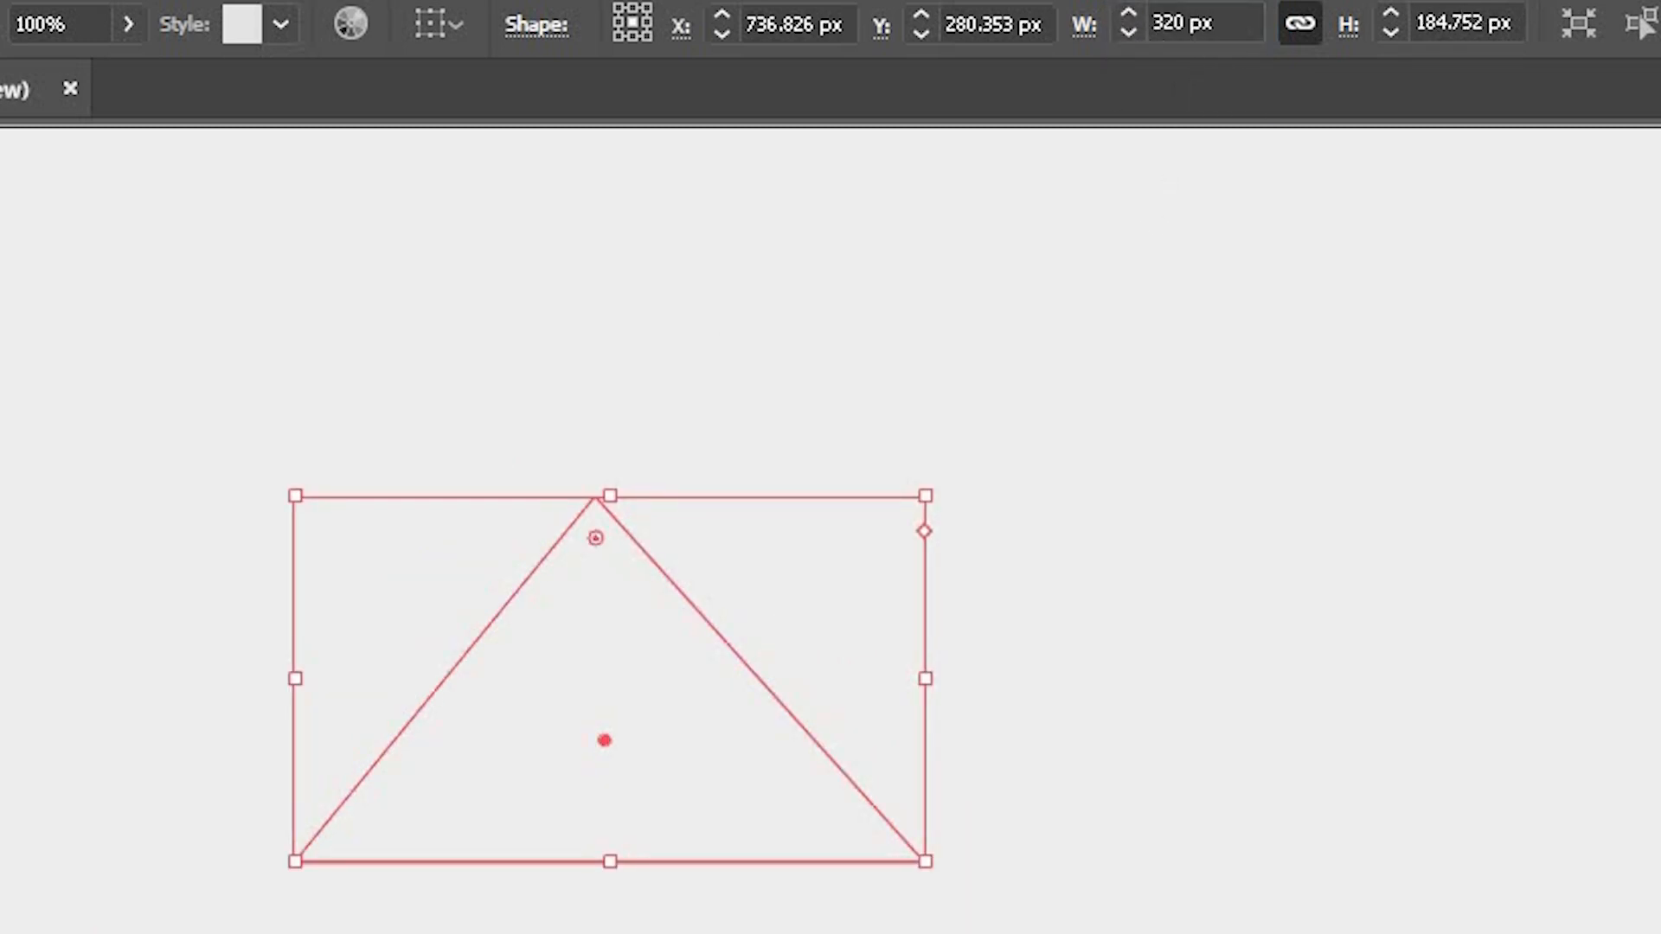
pyautogui.press('a')
pyautogui.click(595, 498)
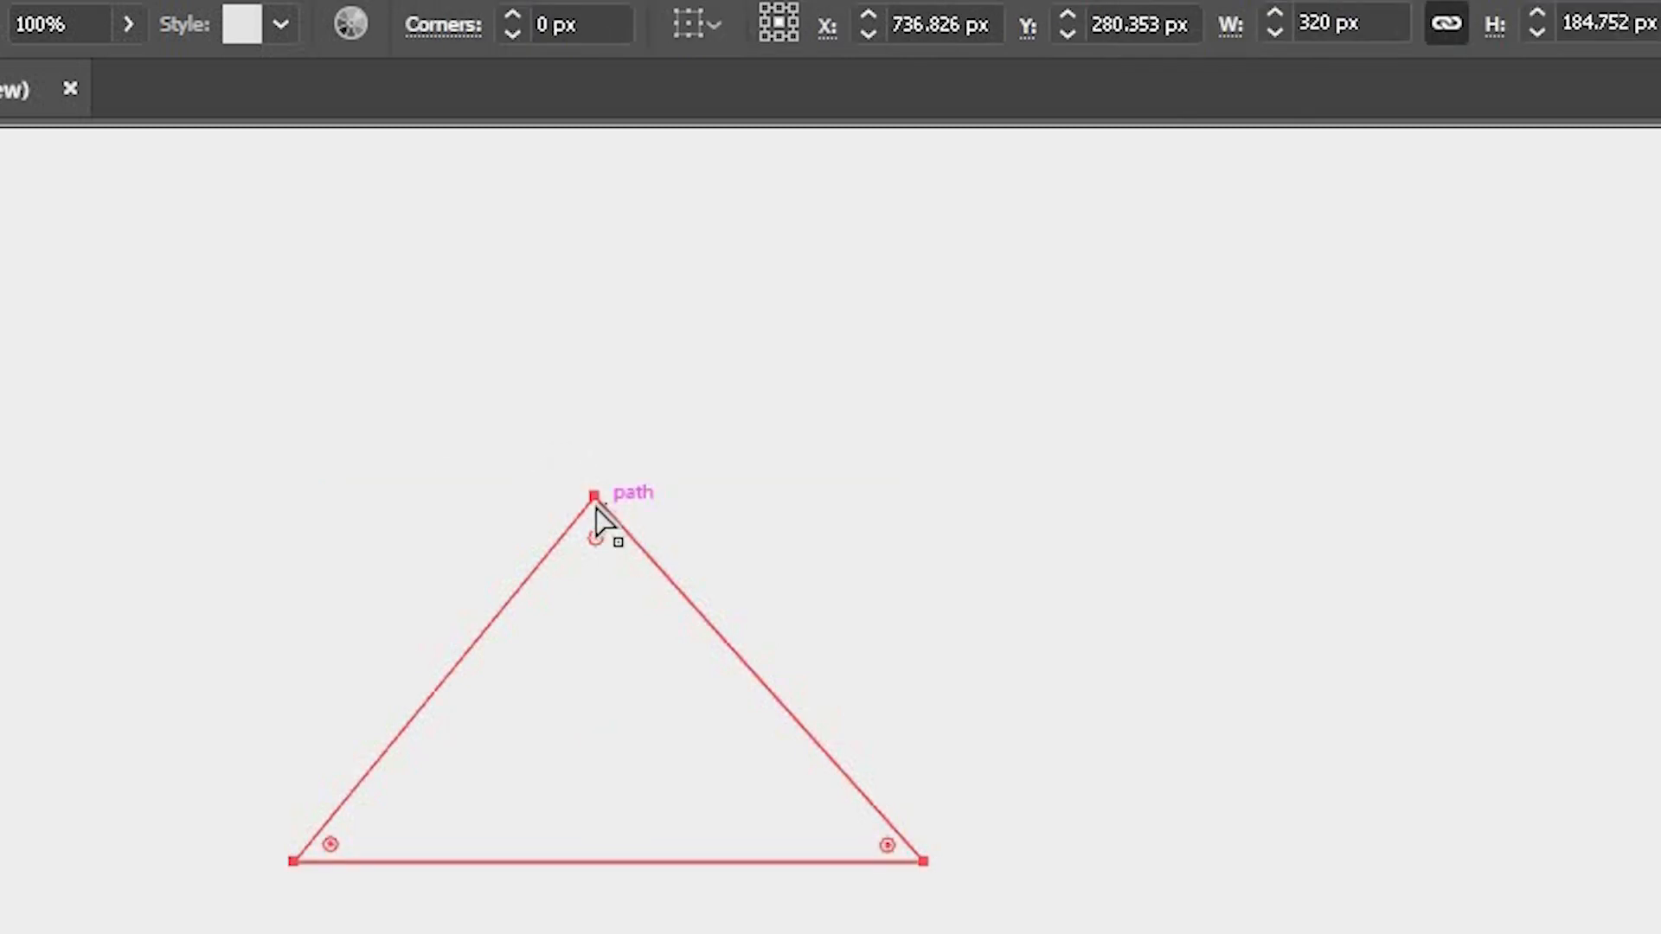
pyautogui.moveTo(594, 507); pyautogui.dragTo(593, 451)
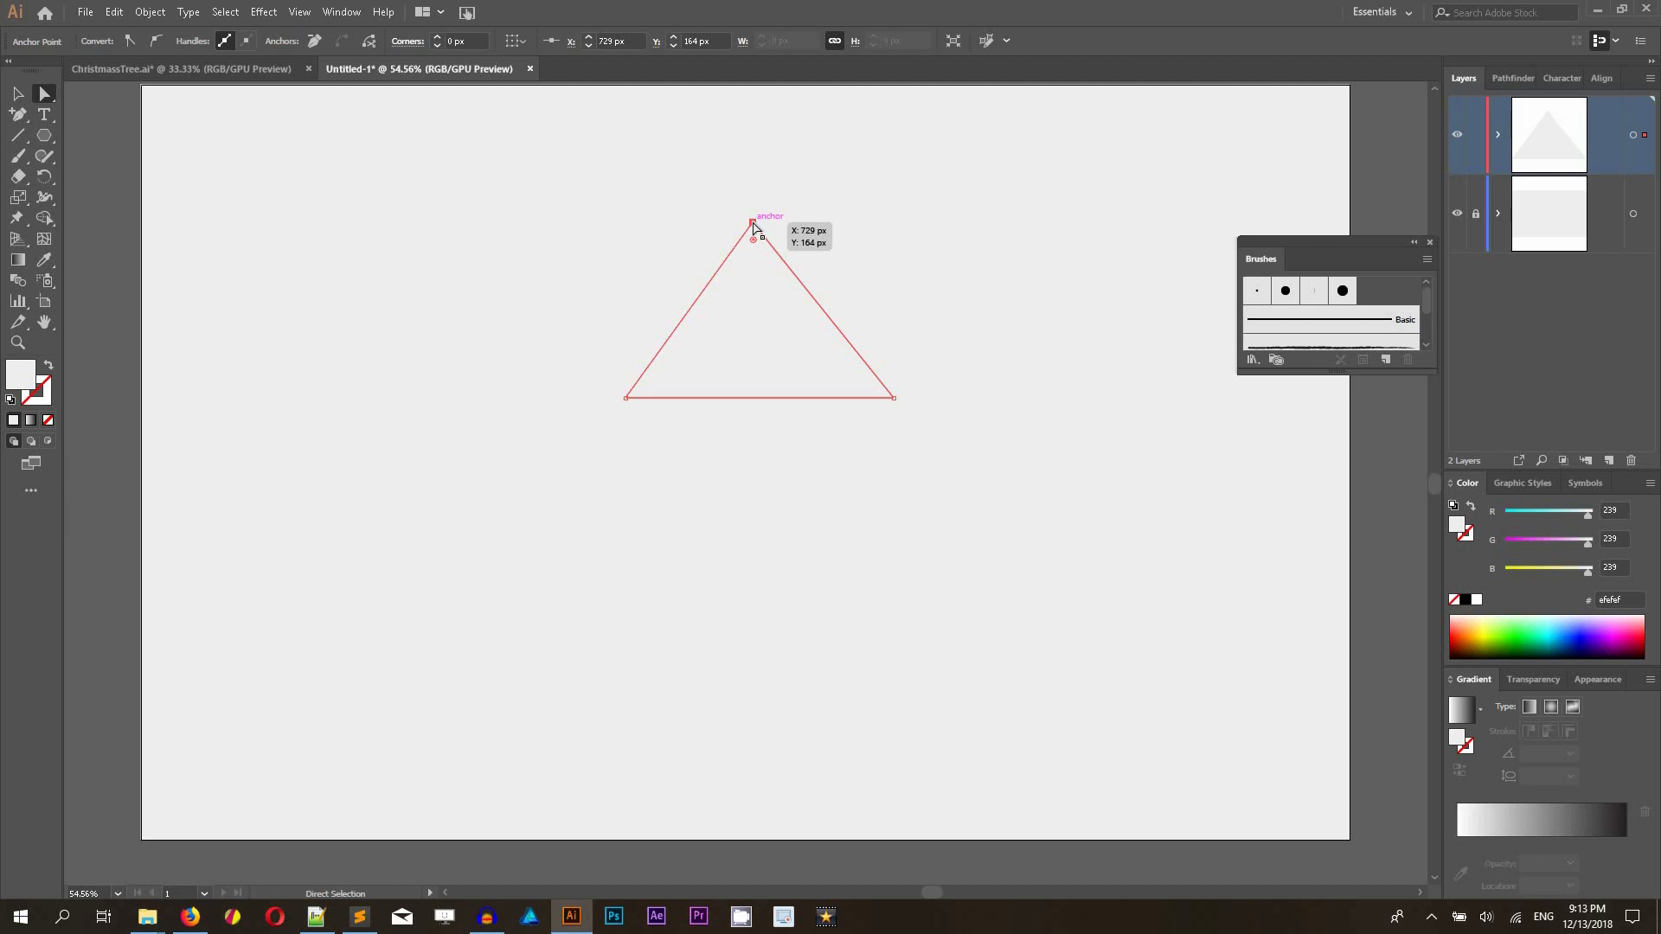
# - Fill the triangle with coral red #ff6e6e and group it
pyautogui.click(17, 94)
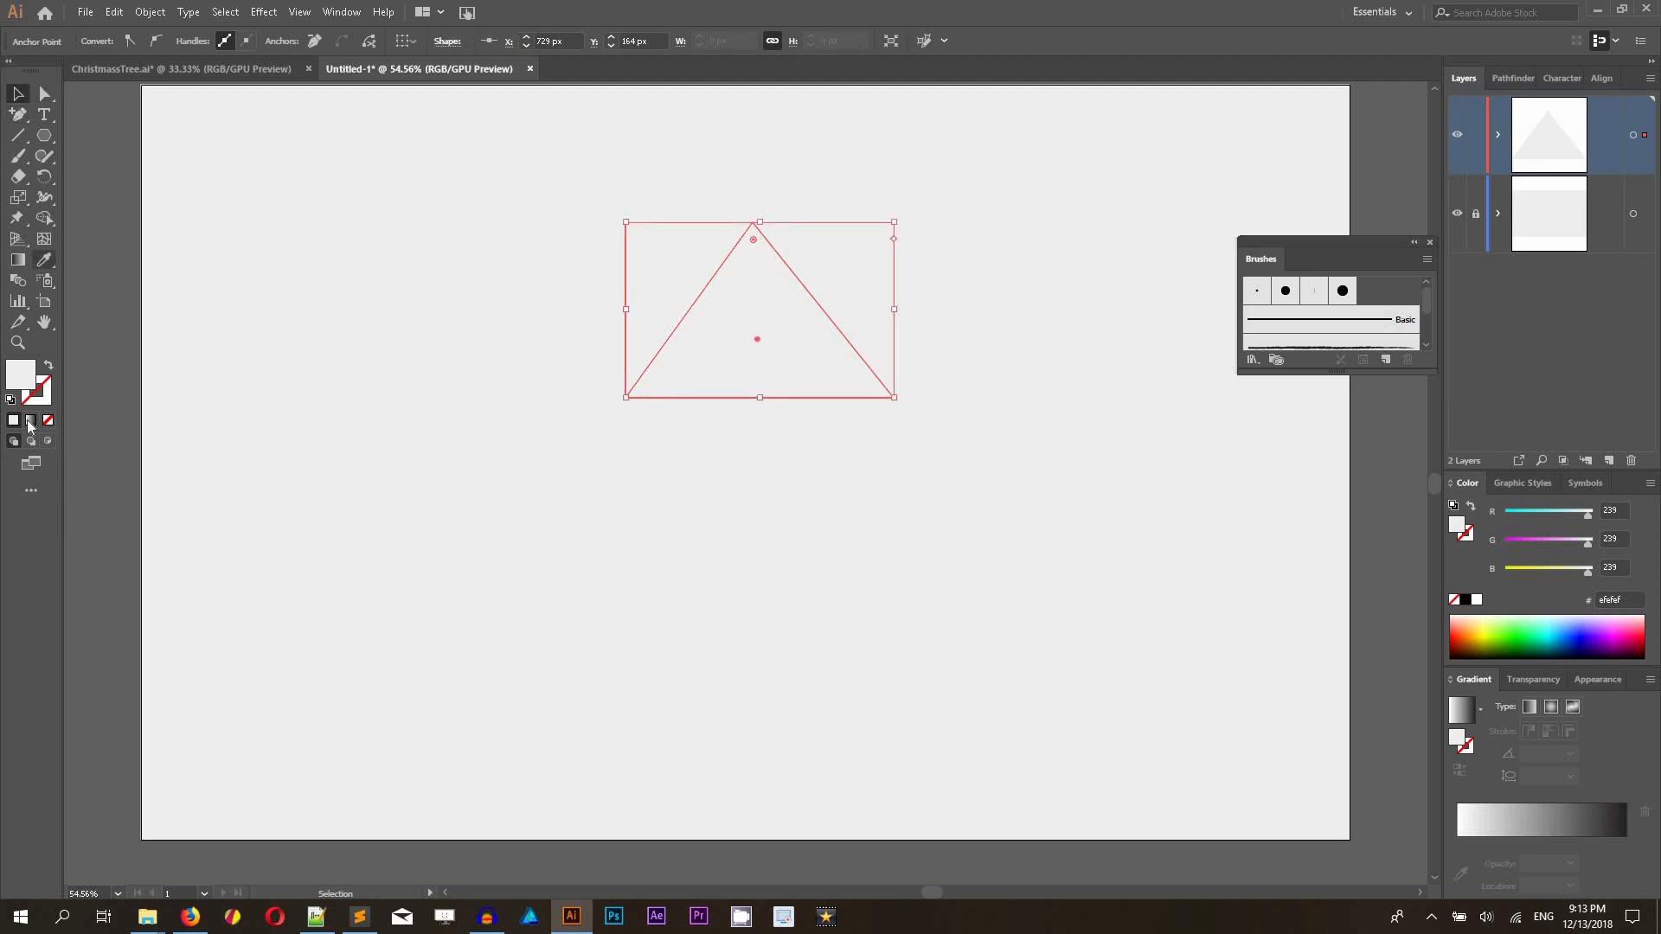
pyautogui.doubleClick(24, 376)
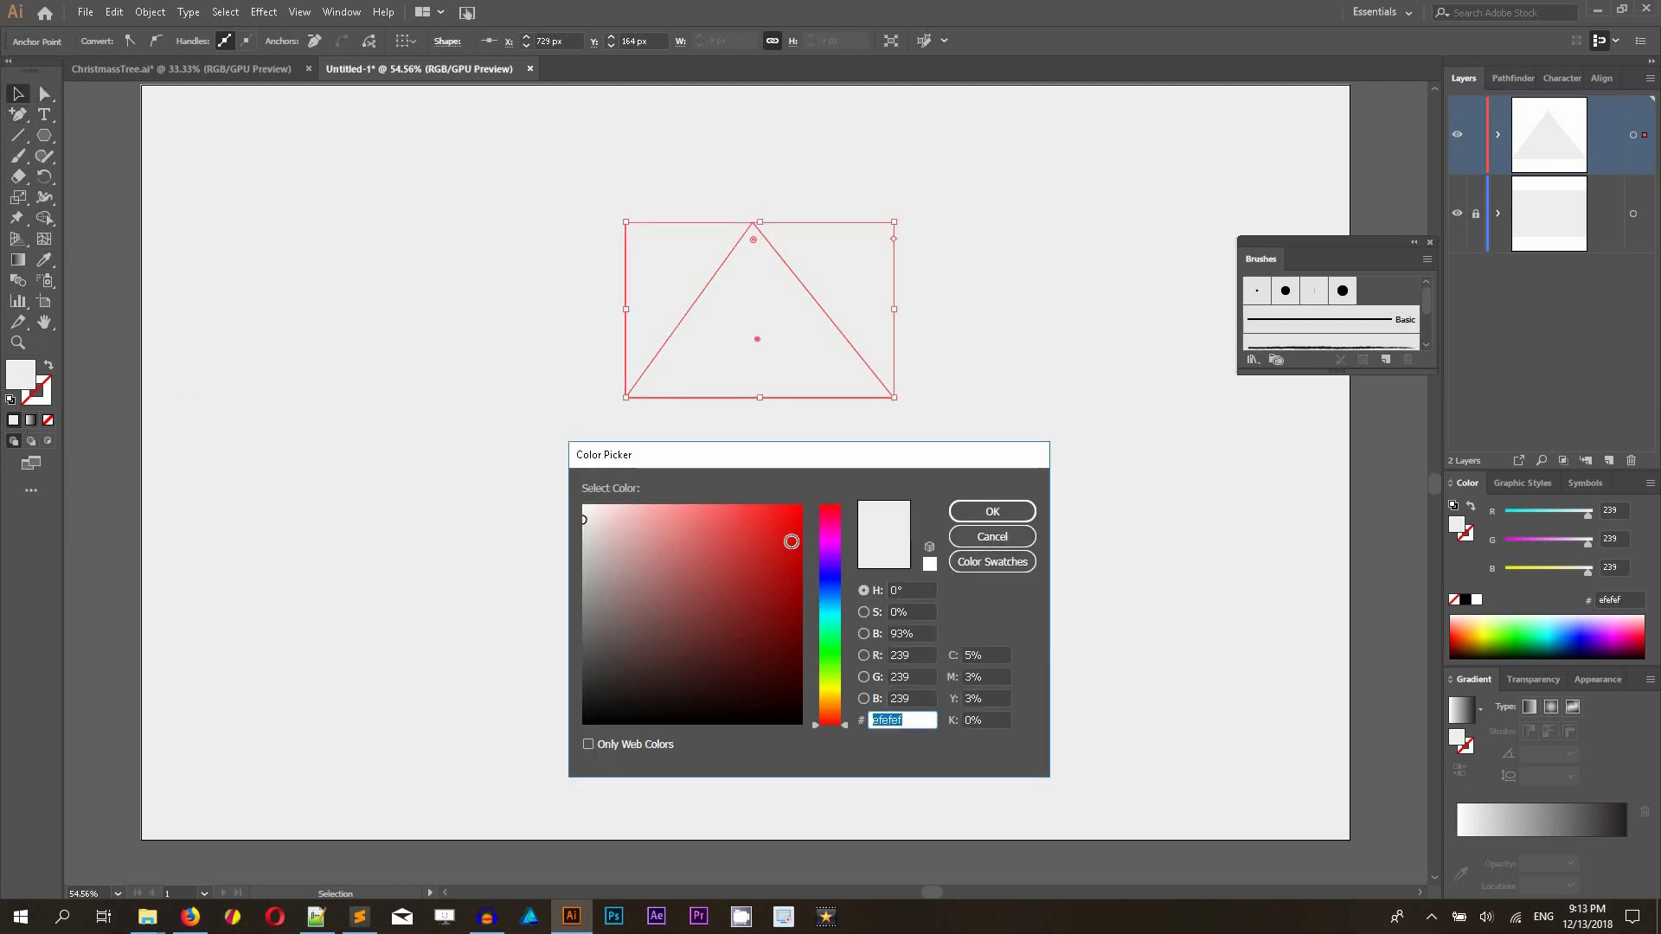
pyautogui.click(708, 504)
pyautogui.click(1005, 512)
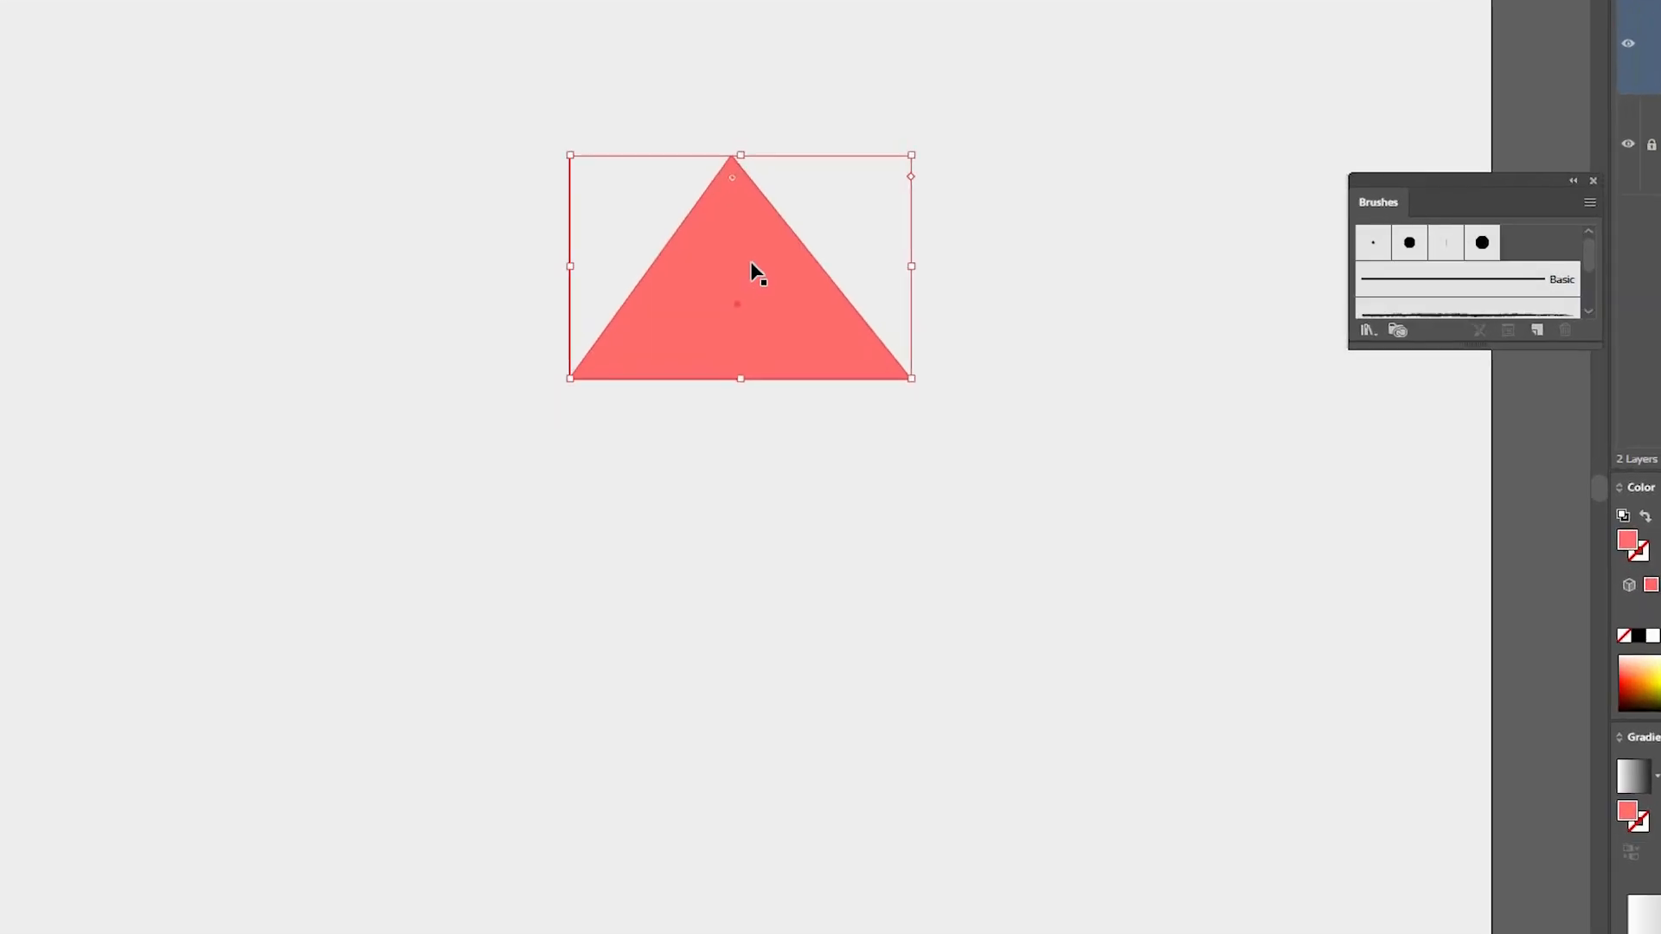
pyautogui.rightClick(768, 307)
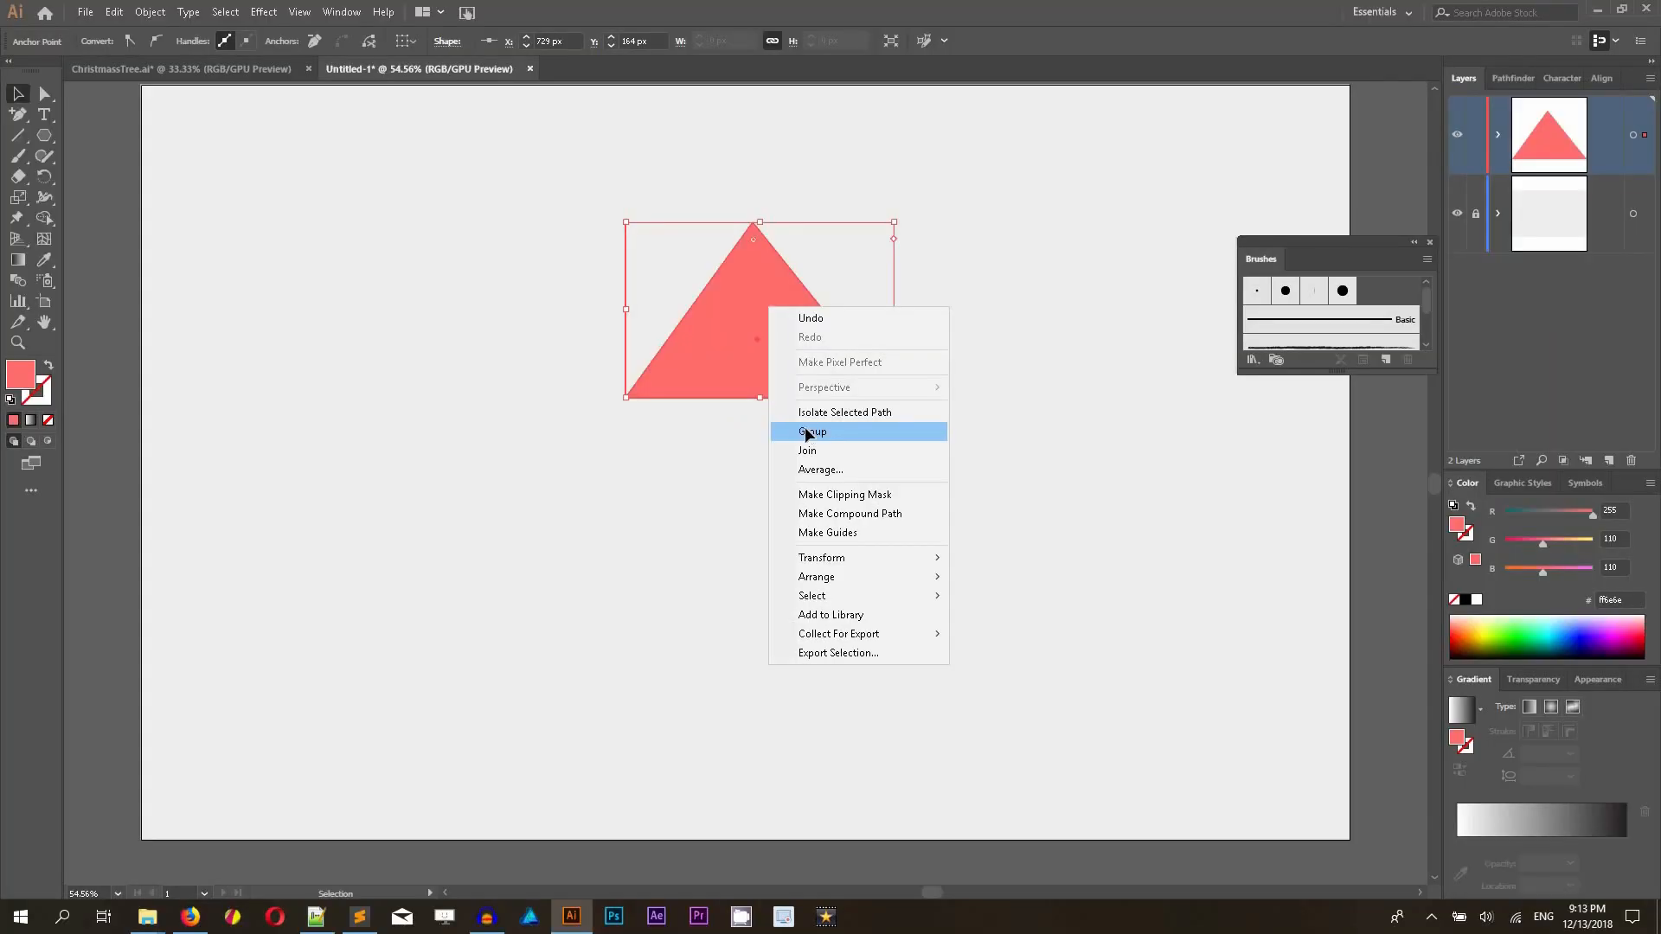
pyautogui.click(786, 398)
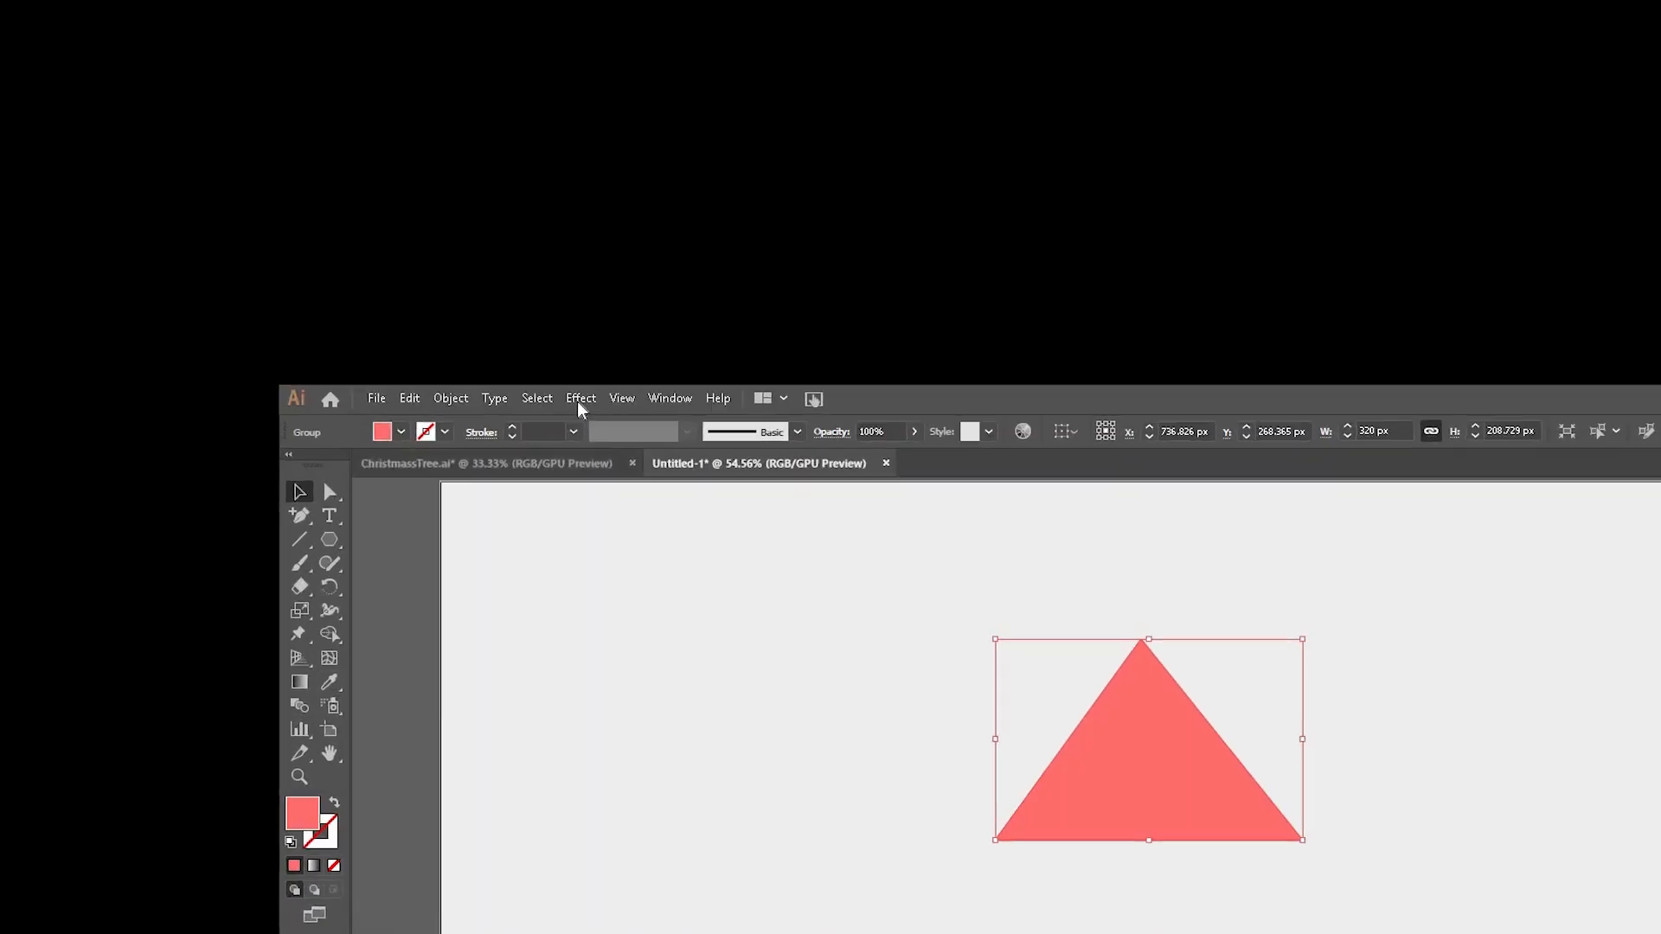
# - Start a Transform effect on the grouped triangle and set its horizontal and vertical scale to 125%
pyautogui.click(263, 12)
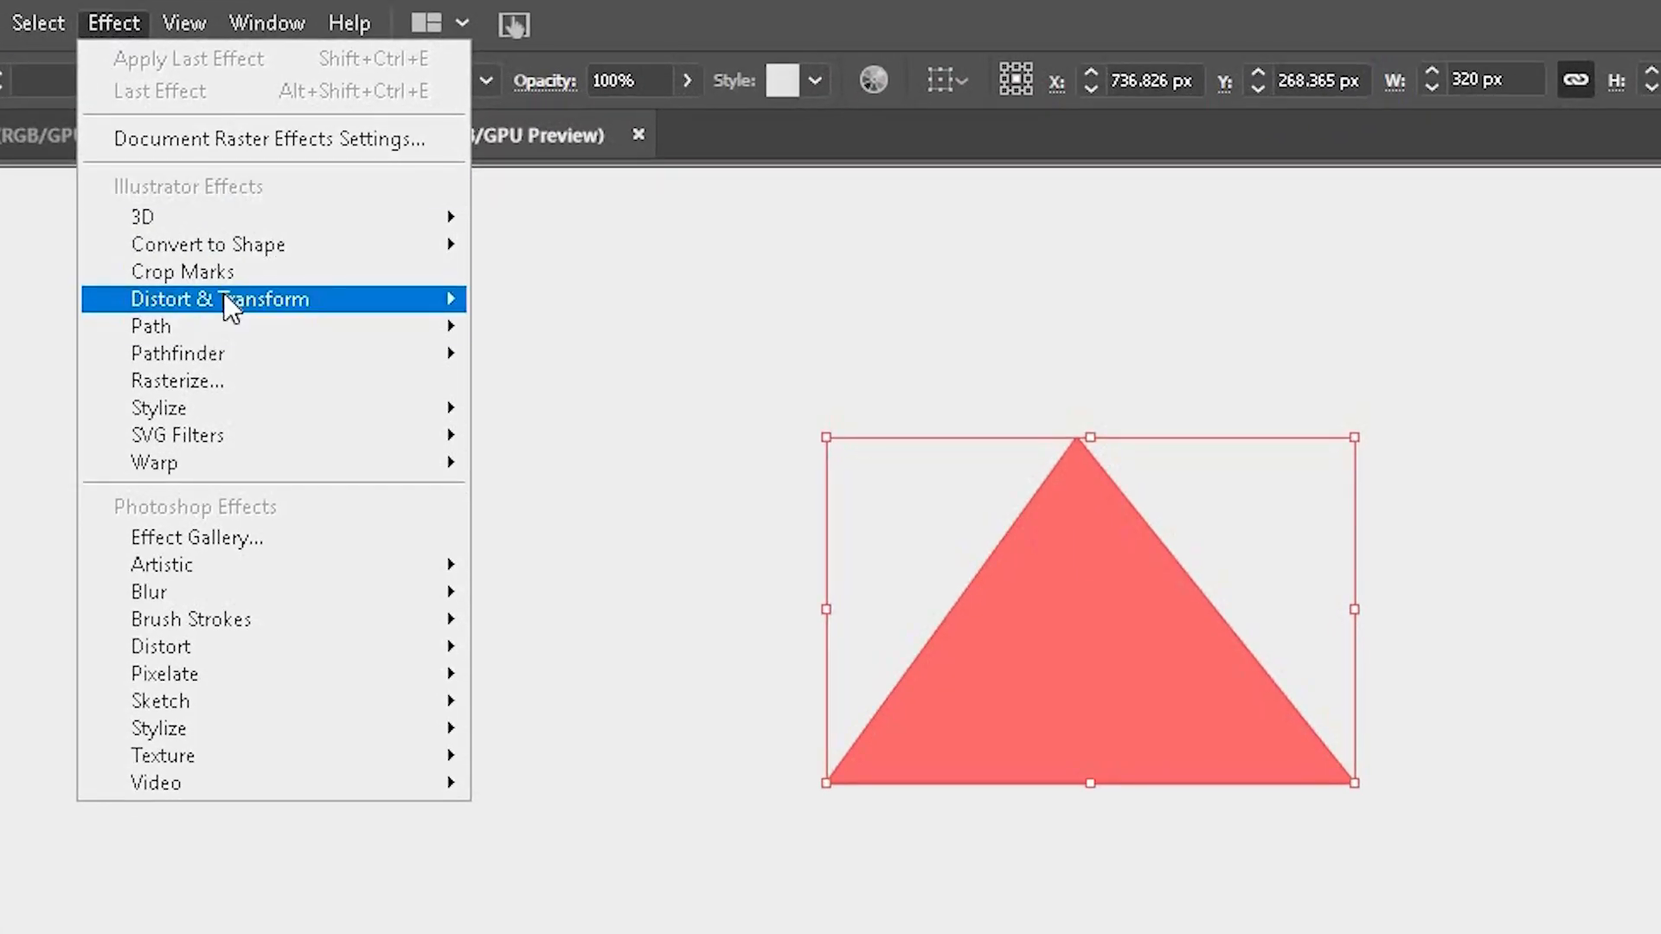
pyautogui.moveTo(223, 299)
pyautogui.click(663, 413)
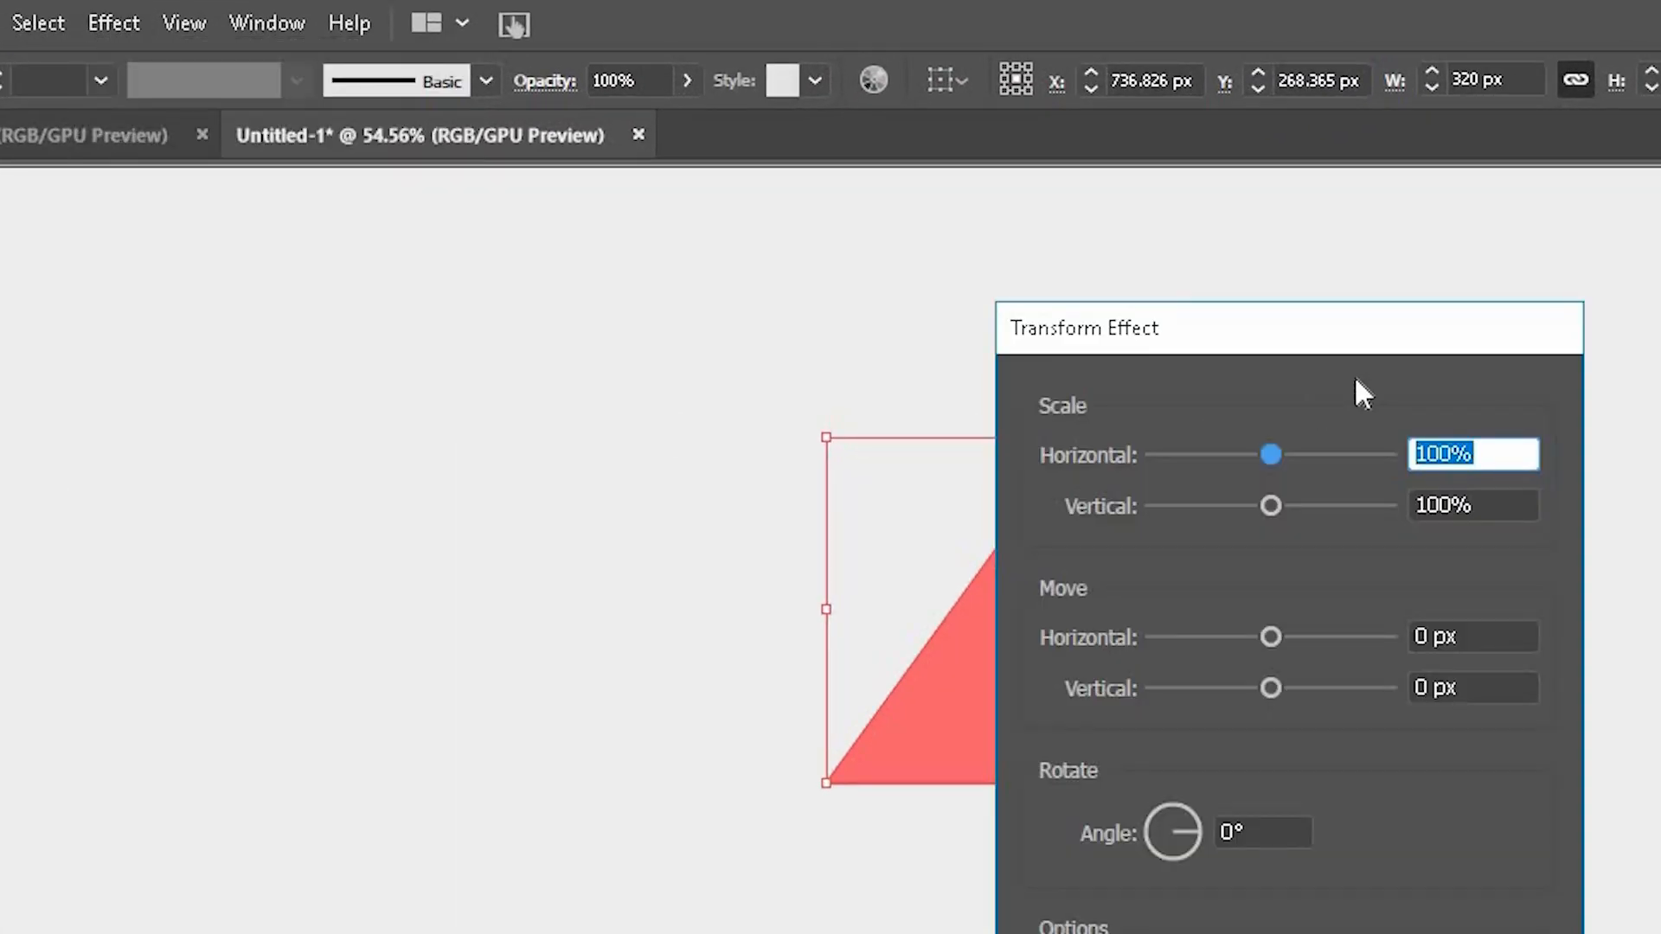
pyautogui.moveTo(1339, 342); pyautogui.dragTo(471, 408)
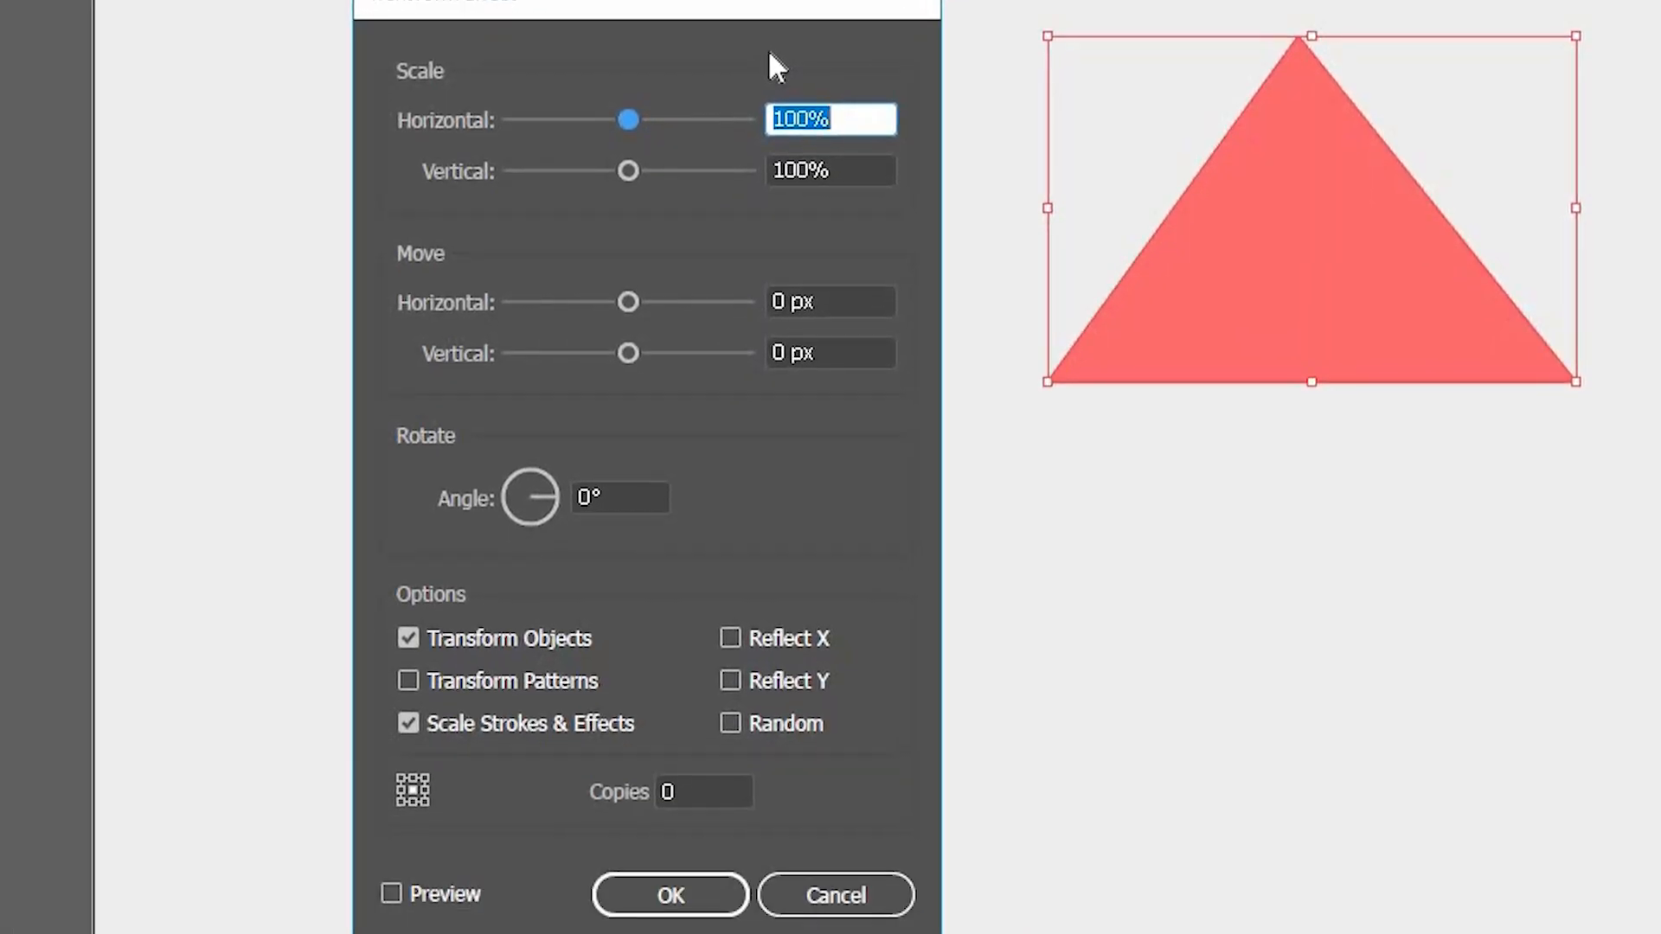
pyautogui.write('125')
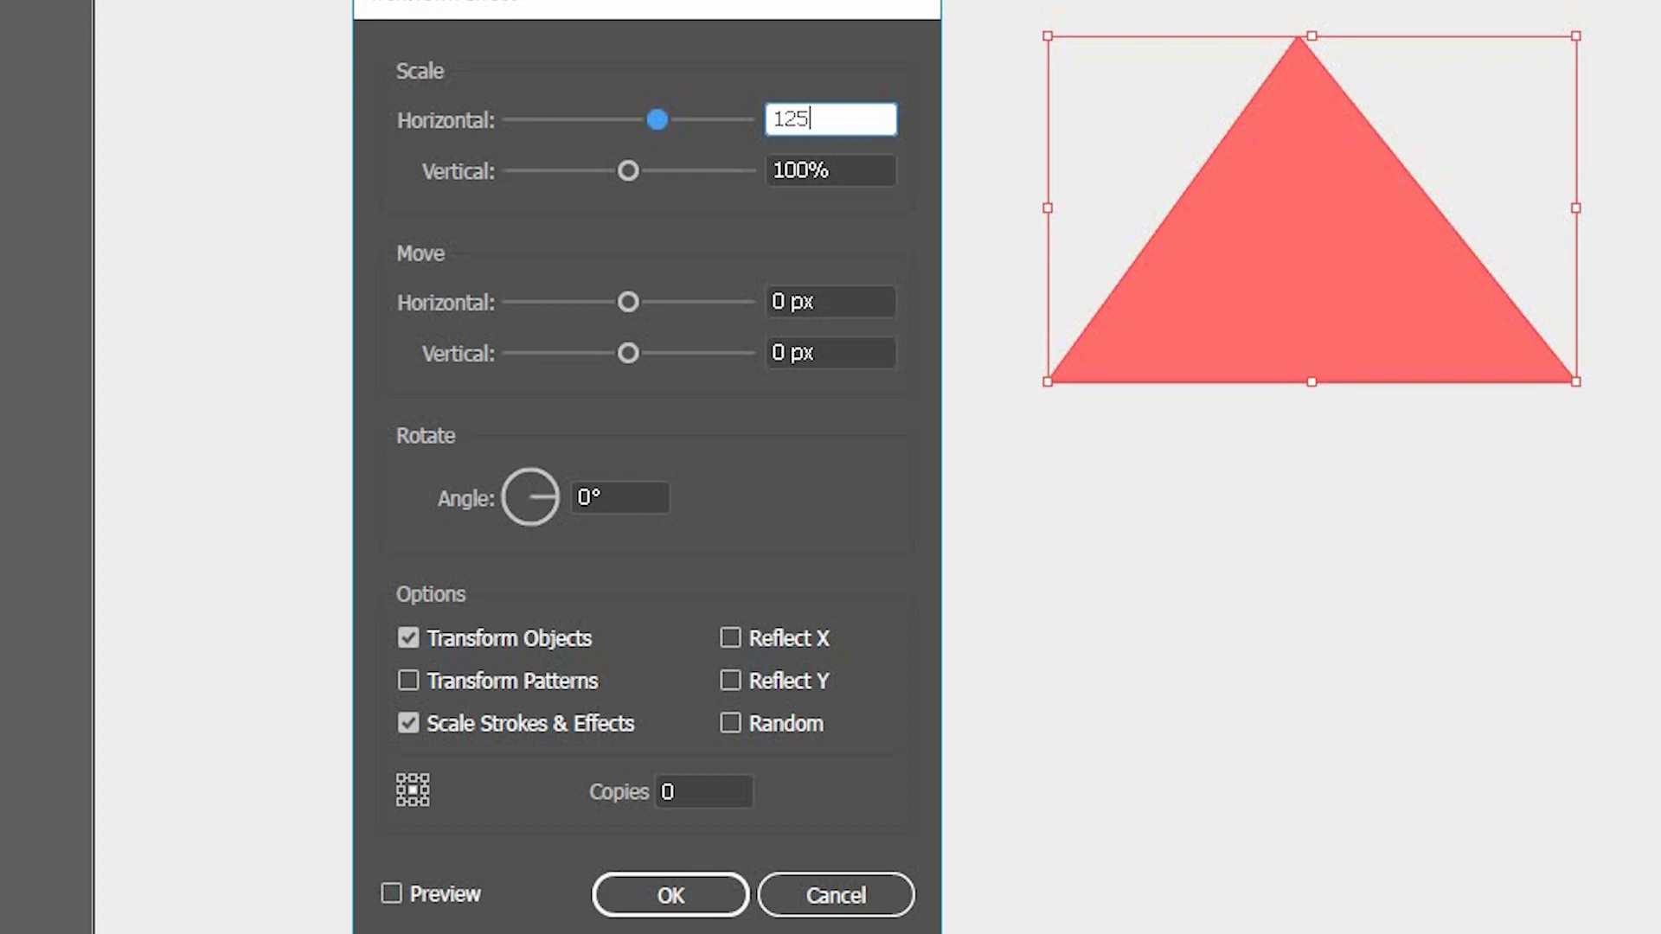
pyautogui.doubleClick(799, 171)
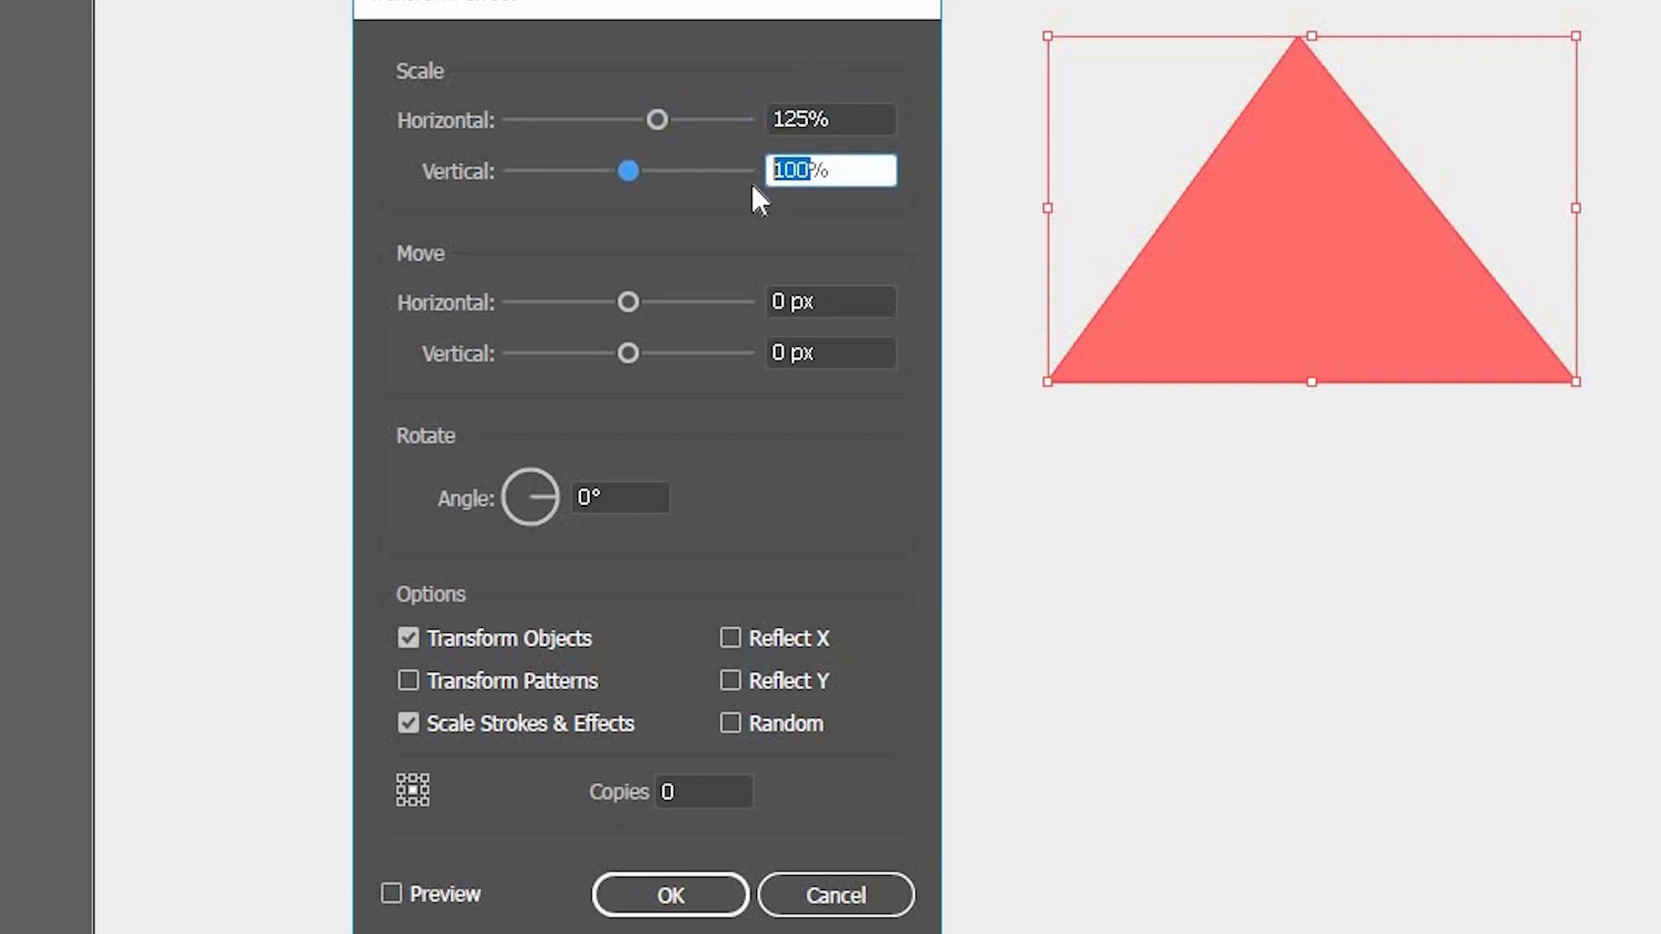
pyautogui.press('BackSpace')
pyautogui.write('125')
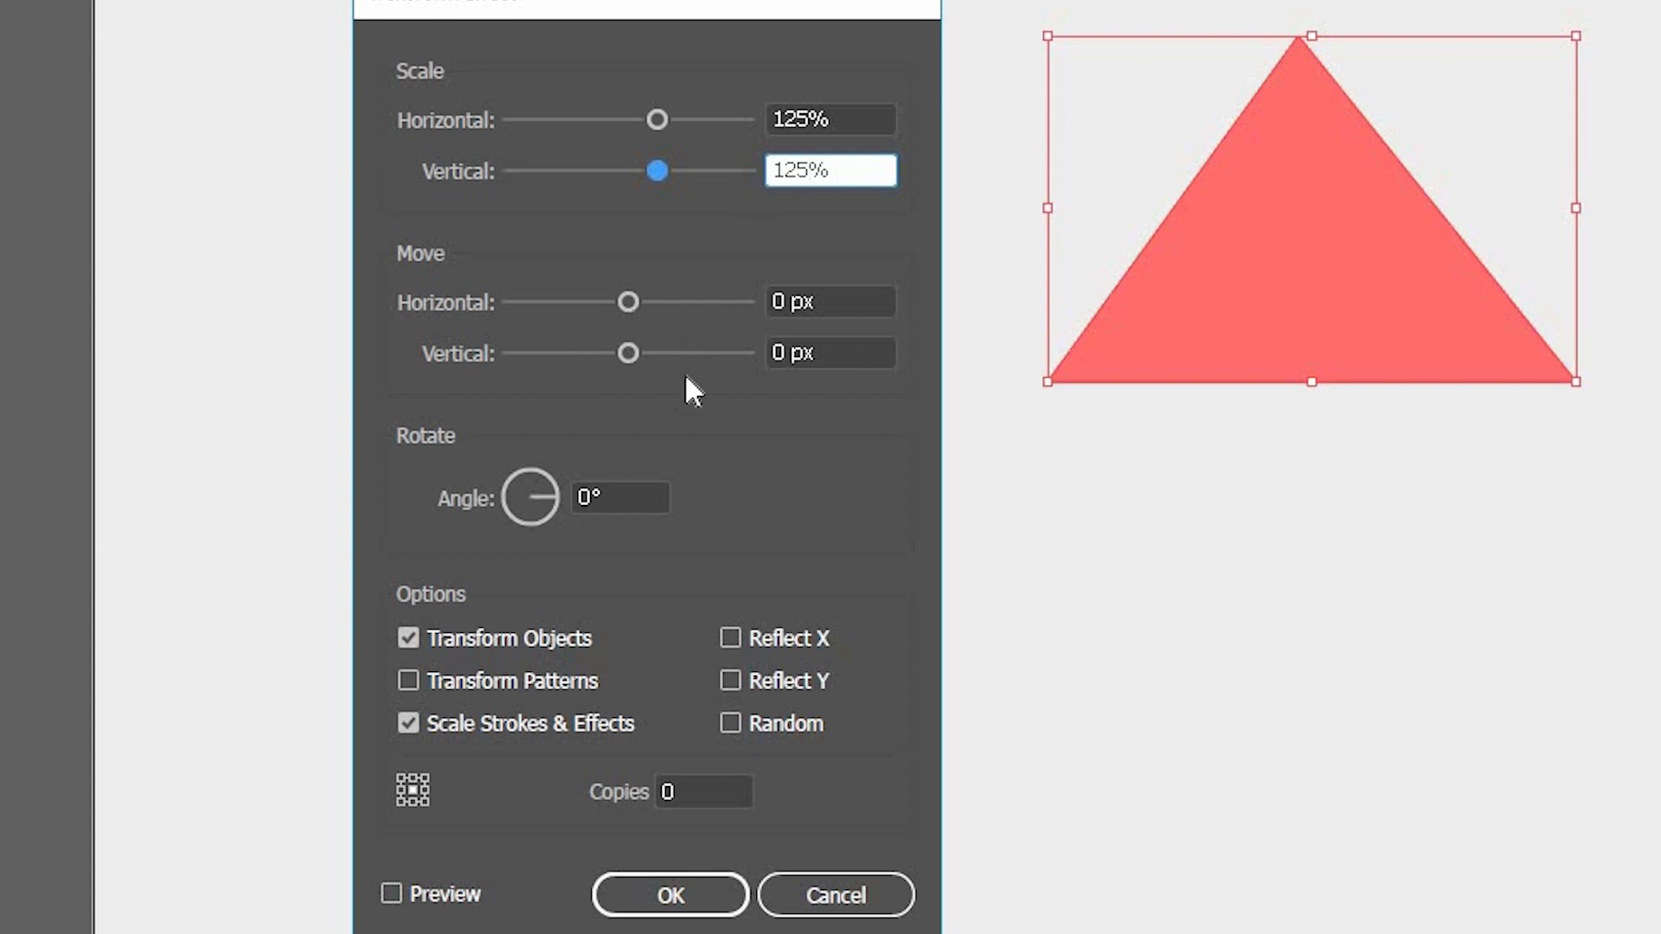
# - Turn on the Transform effect's preview and set its vertical move to 80 px
pyautogui.click(781, 345)
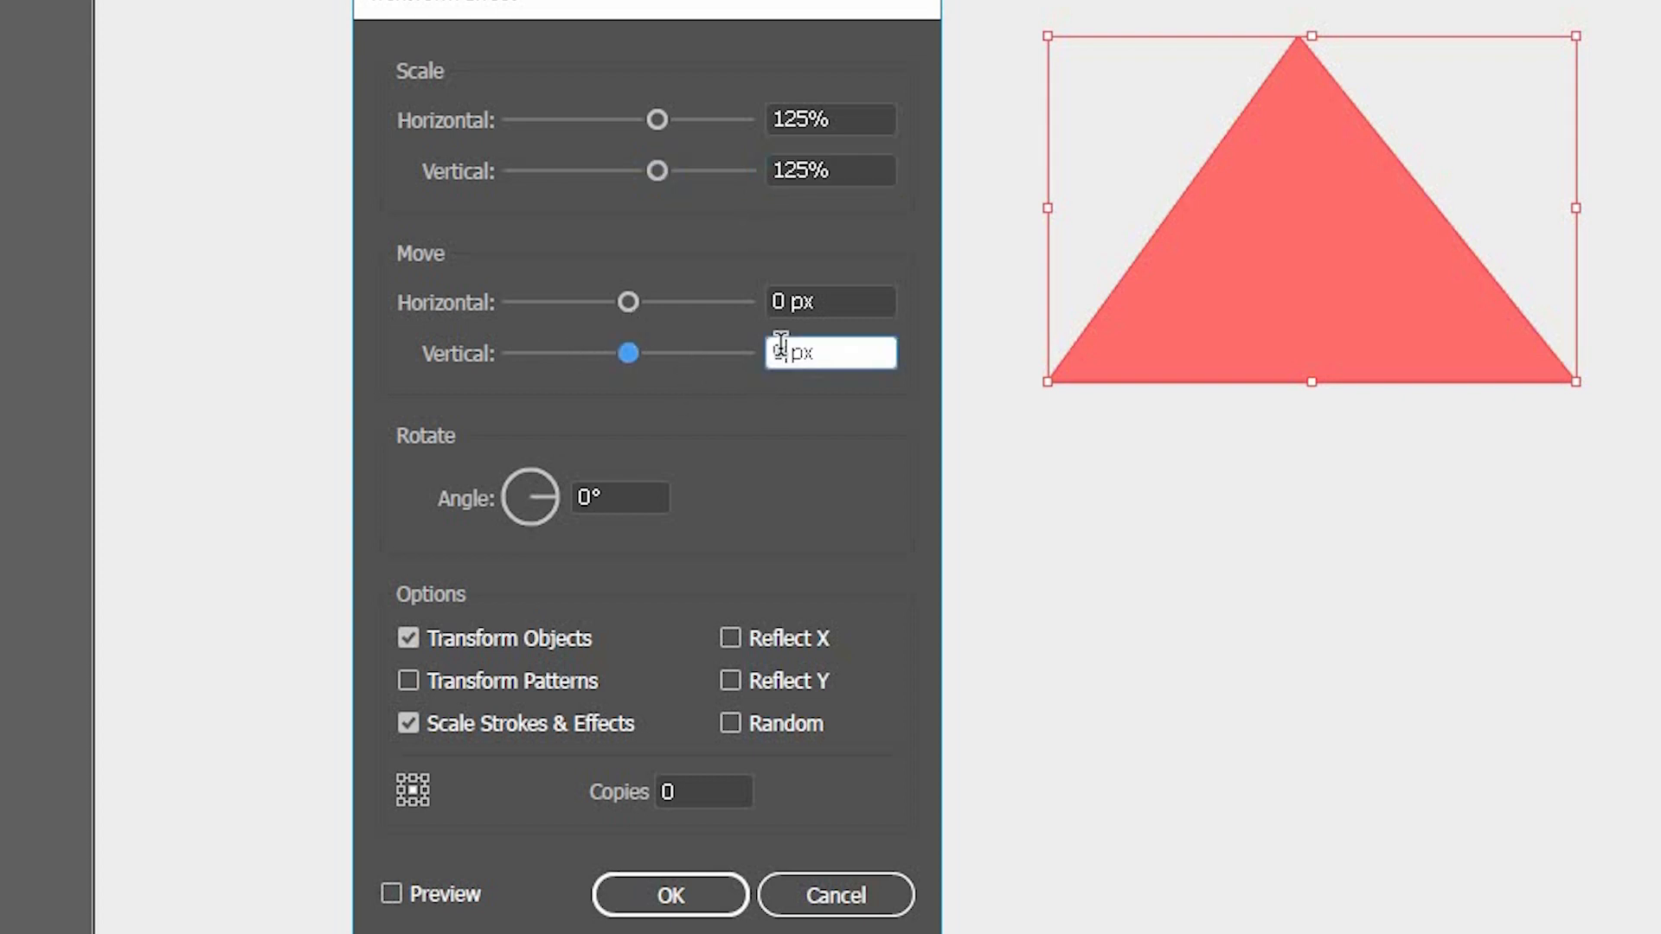
pyautogui.click(395, 897)
pyautogui.click(394, 897)
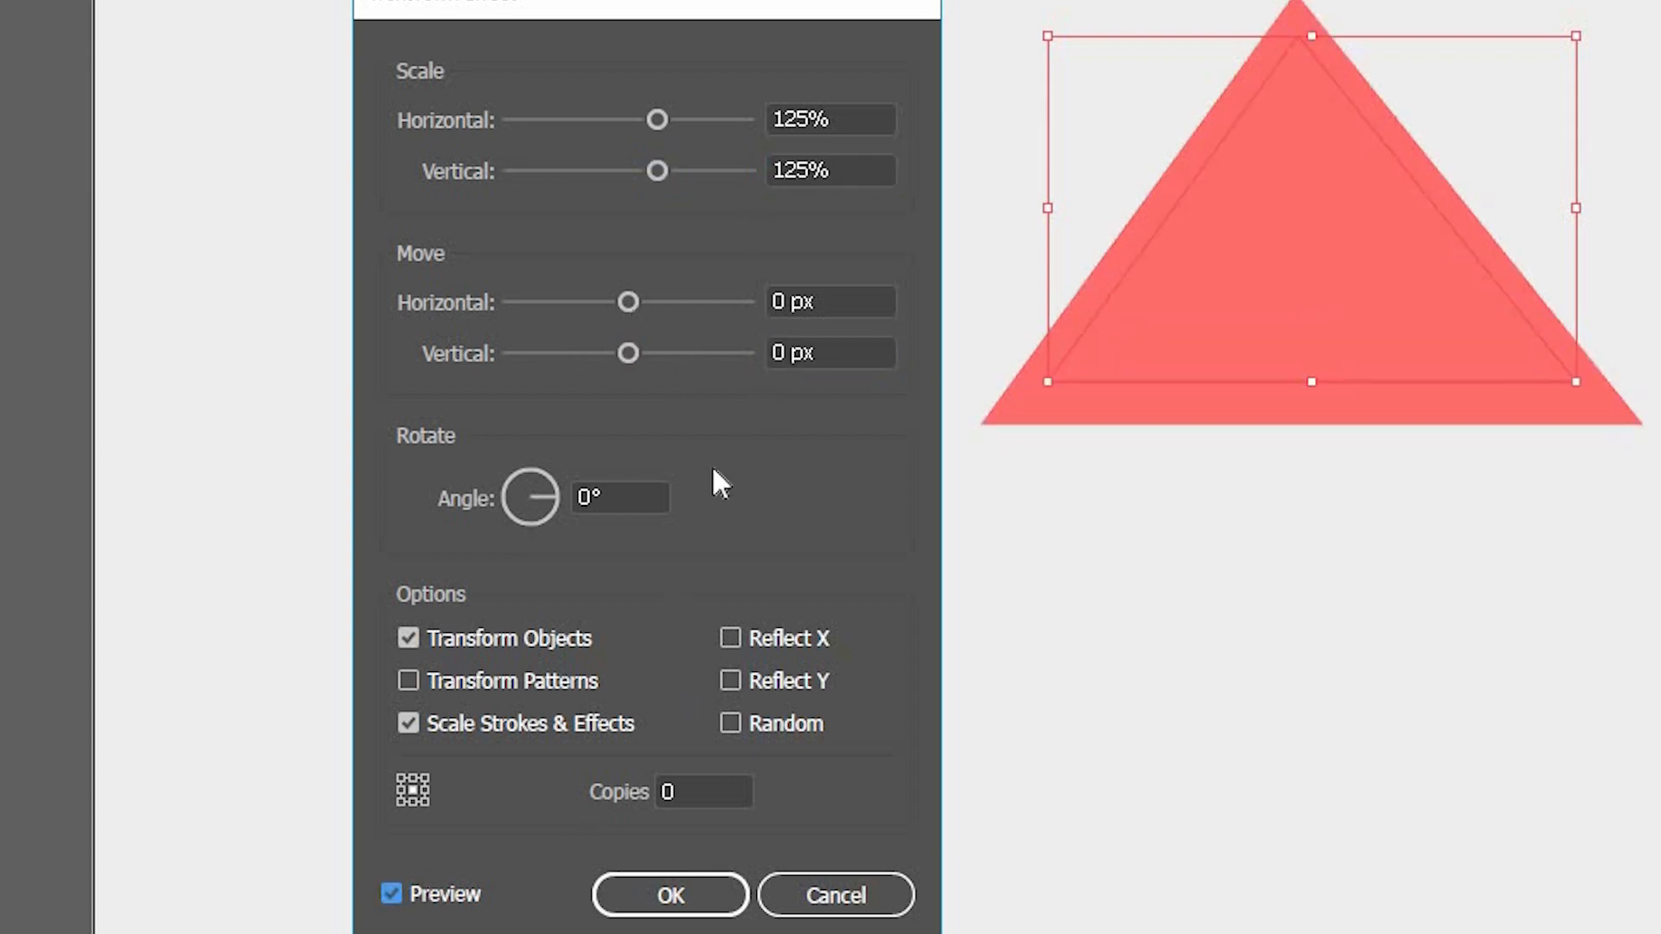
pyautogui.click(789, 352)
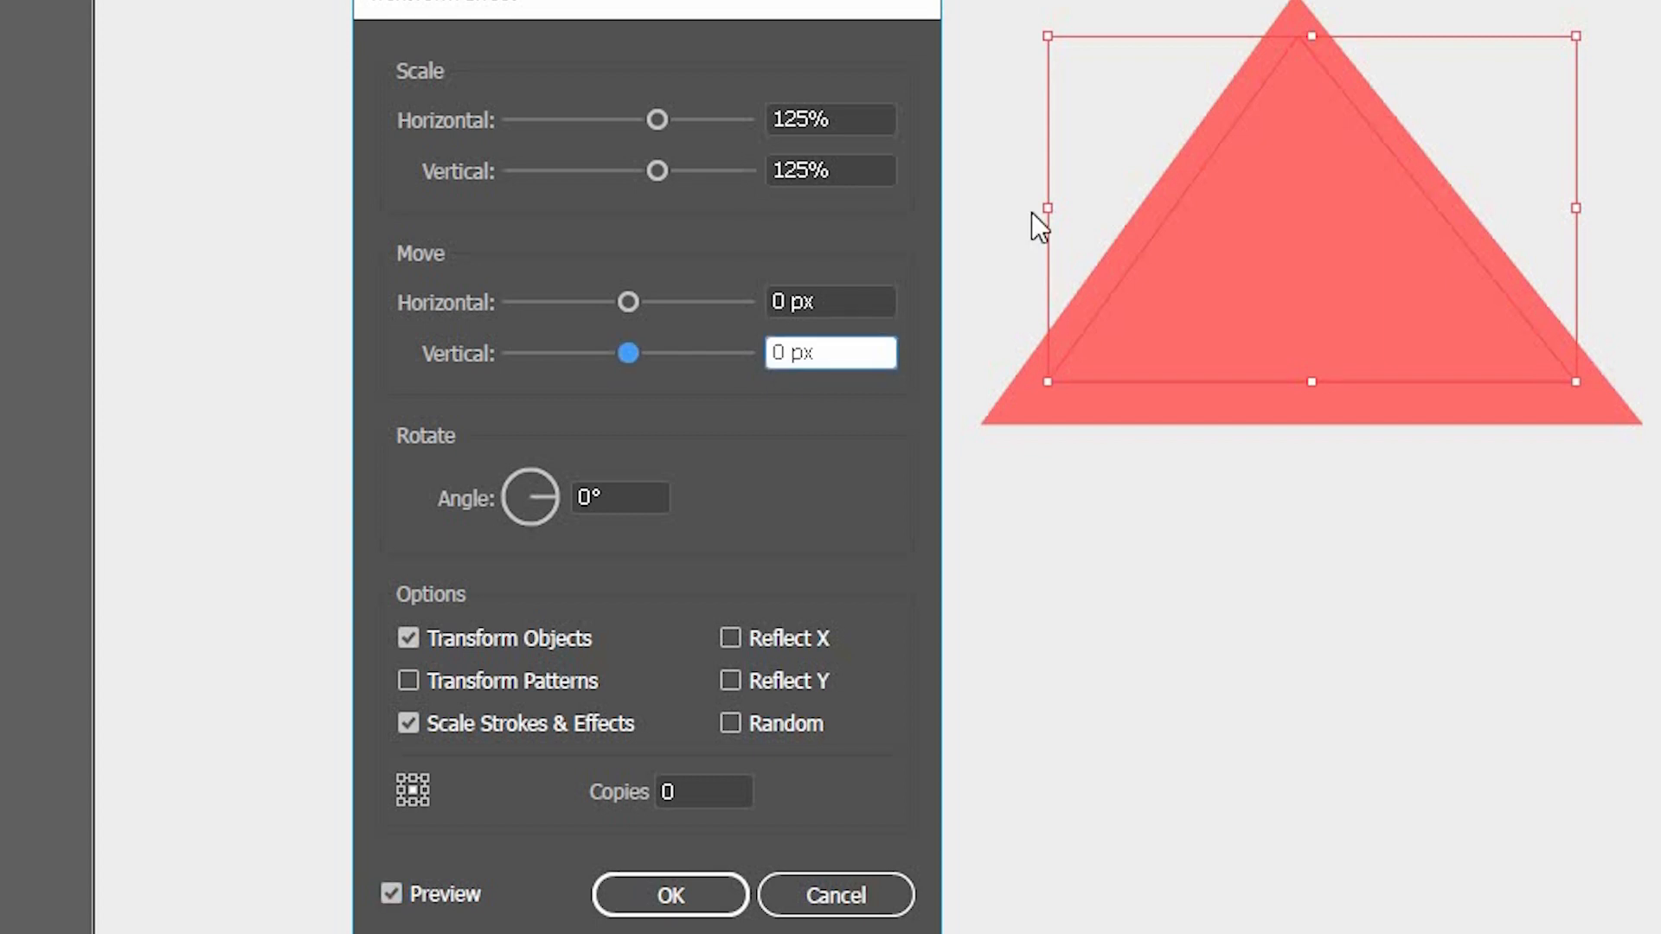
pyautogui.press('Home')
pyautogui.write('8')
# - Set the Transform effect to 3 copies and apply it to form the tiered tree
pyautogui.click(666, 787)
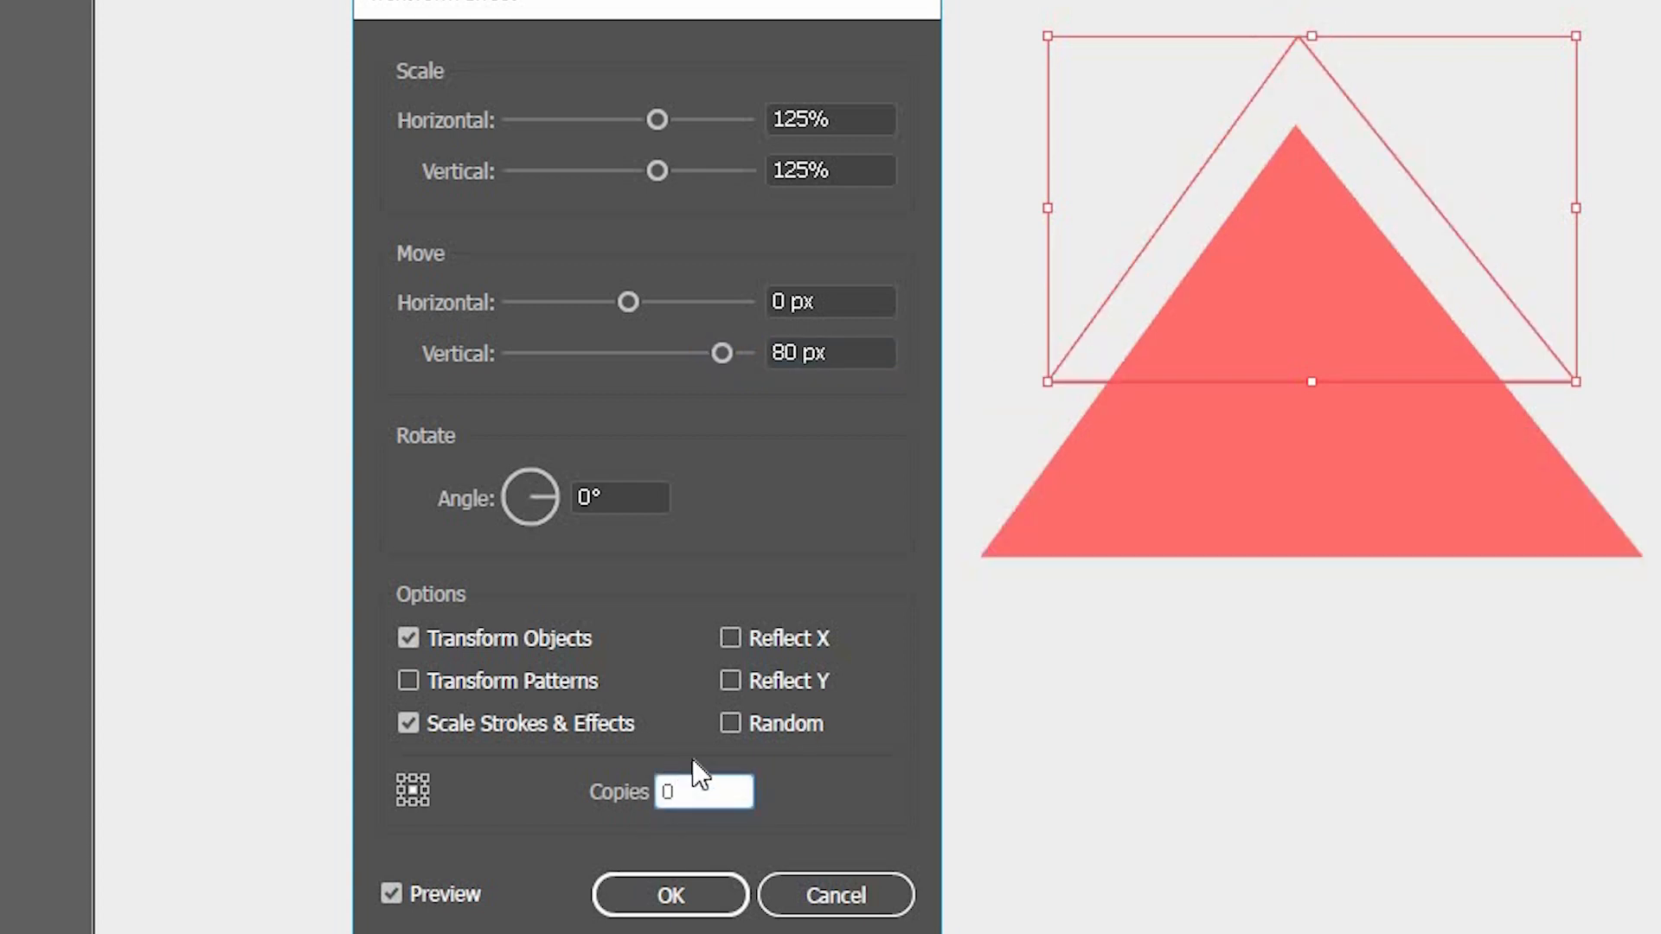
pyautogui.press('Up')
pyautogui.press('Up')
pyautogui.press('Up')
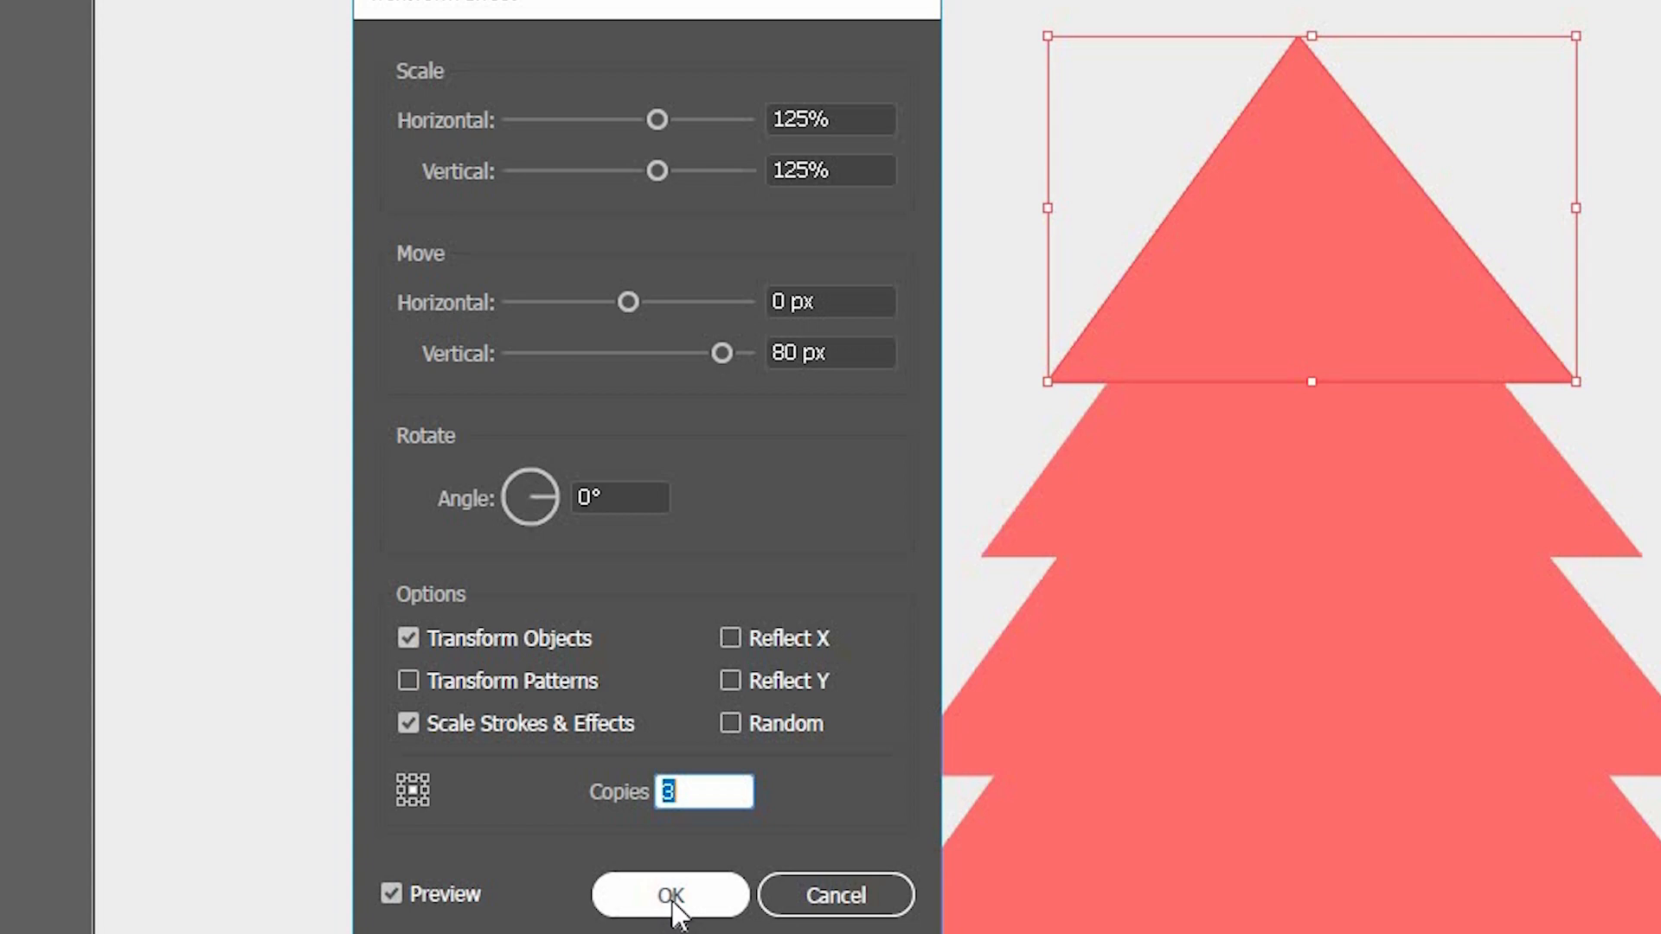
pyautogui.click(673, 896)
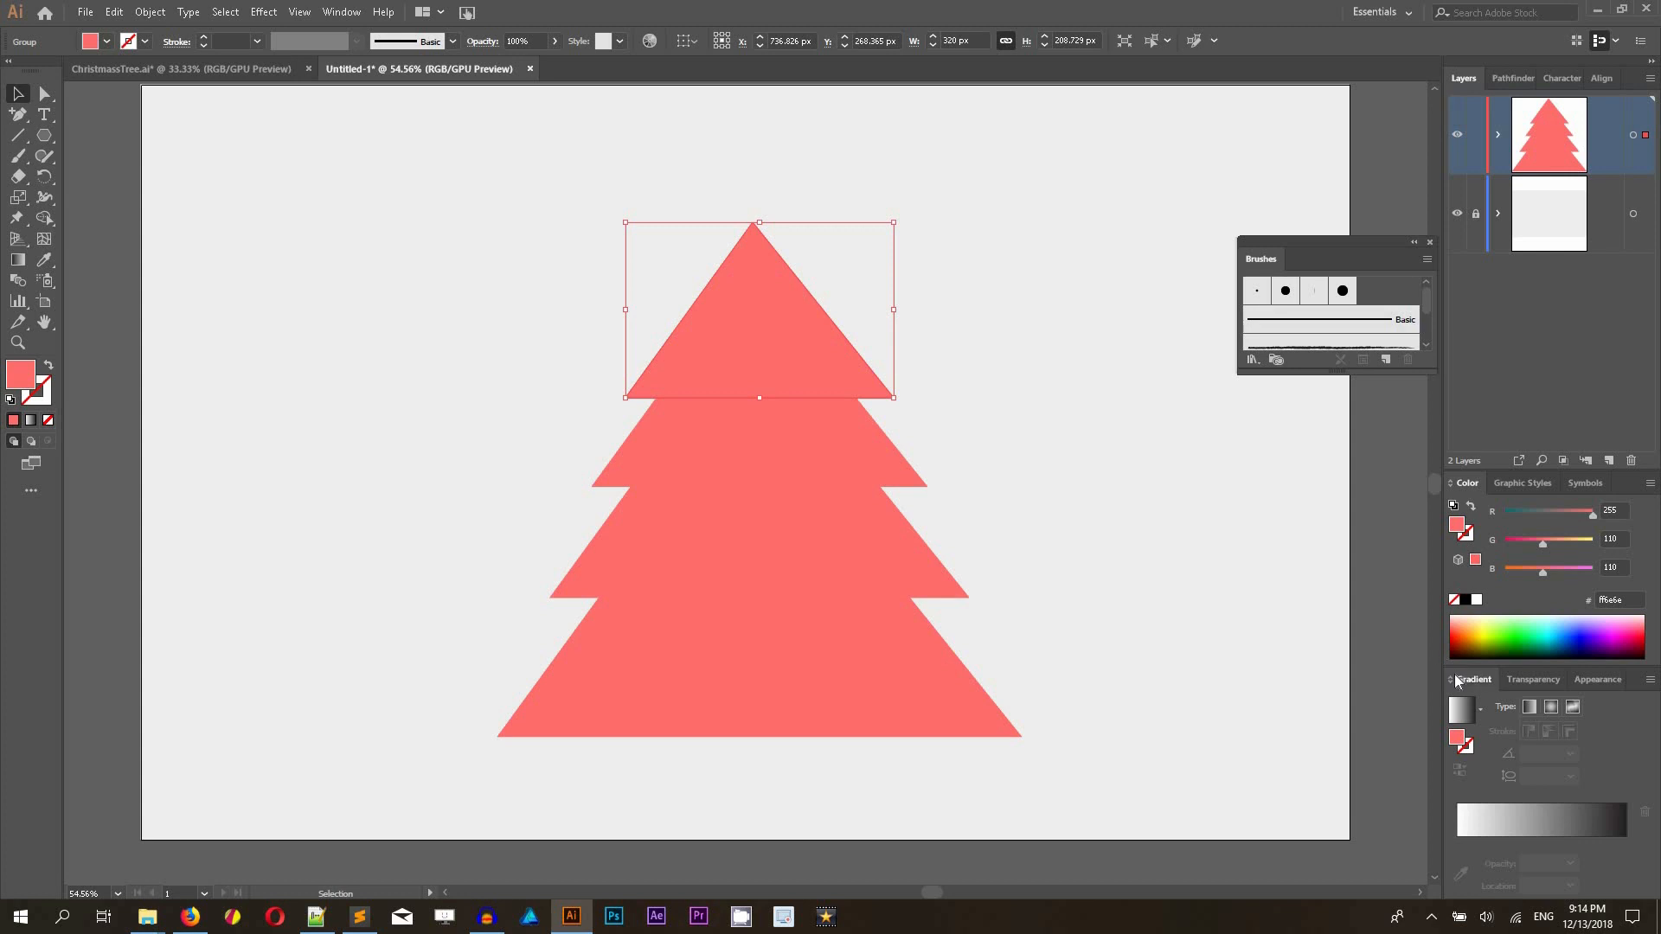
# - Float and enlarge the gradient controls, and fill the tree with the default white-to-black linear gradient
pyautogui.moveTo(1485, 681)
pyautogui.mouseDown()
pyautogui.moveTo(1217, 499)
pyautogui.moveTo(1088, 275)
pyautogui.mouseUp()
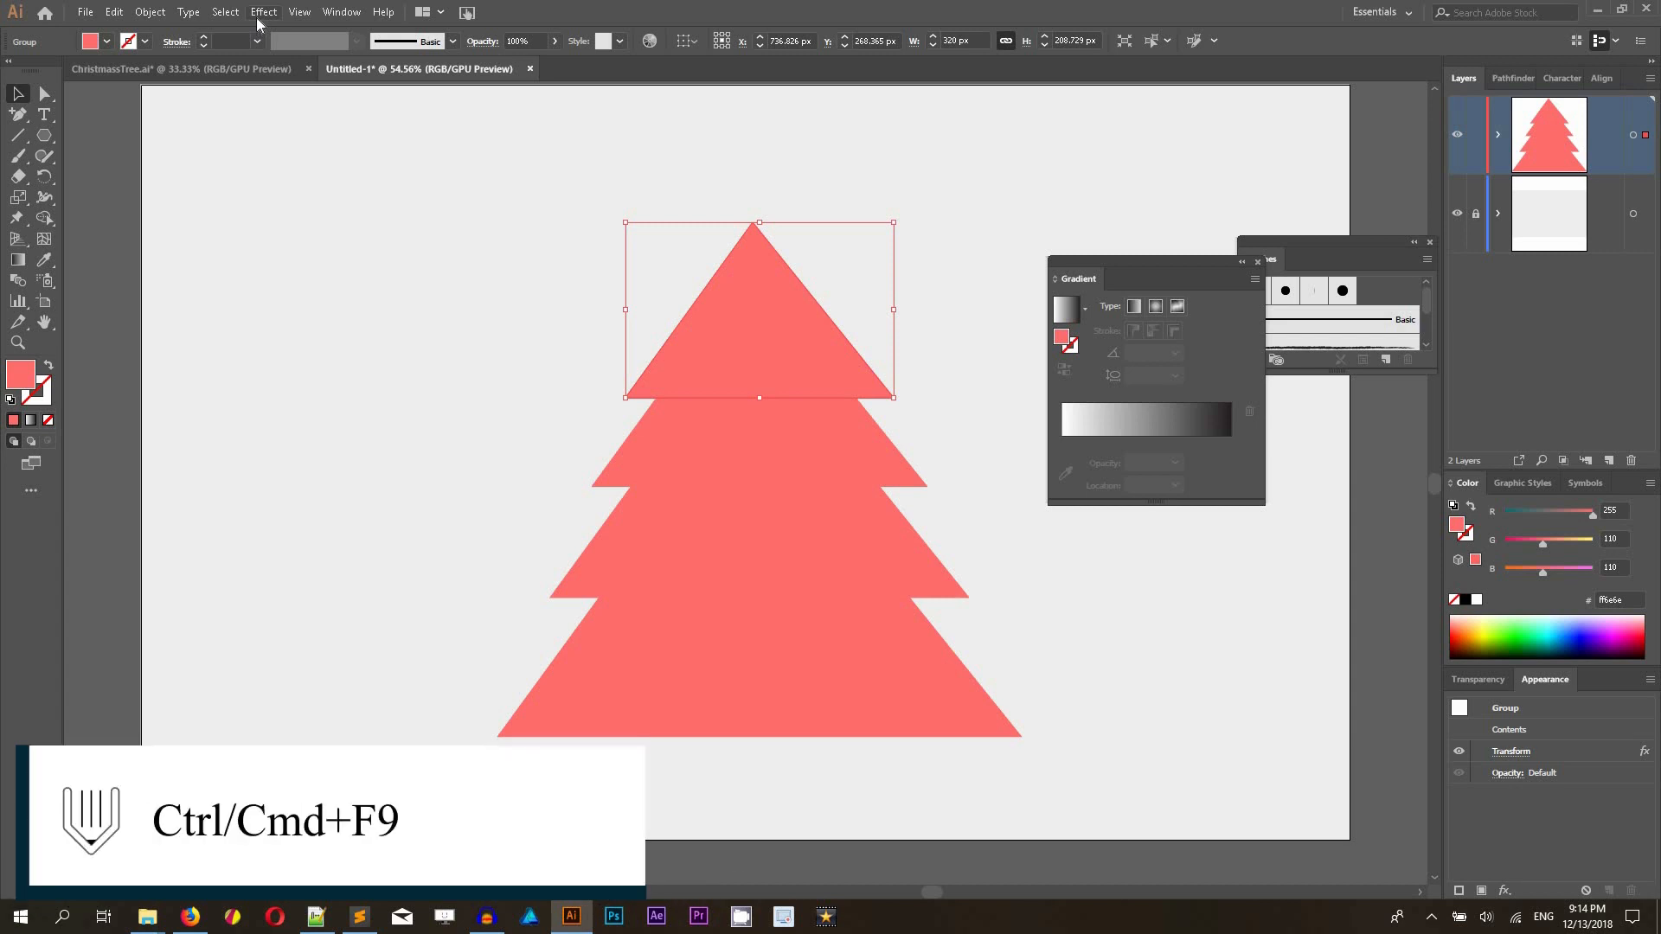
pyautogui.click(341, 13)
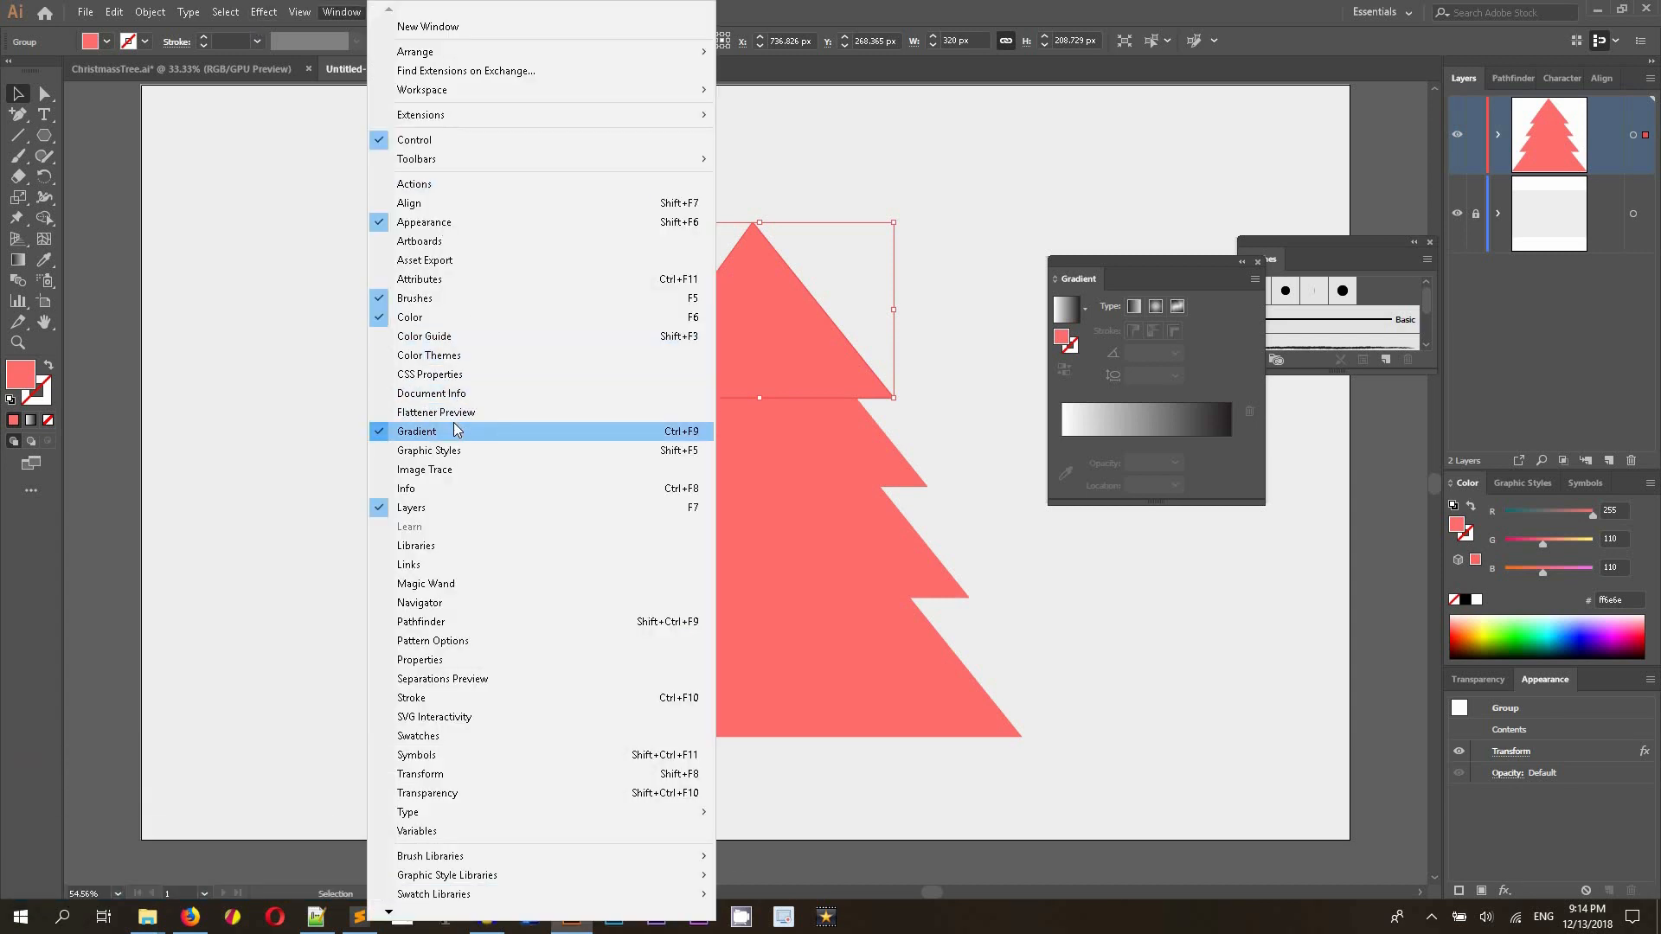
pyautogui.click(796, 8)
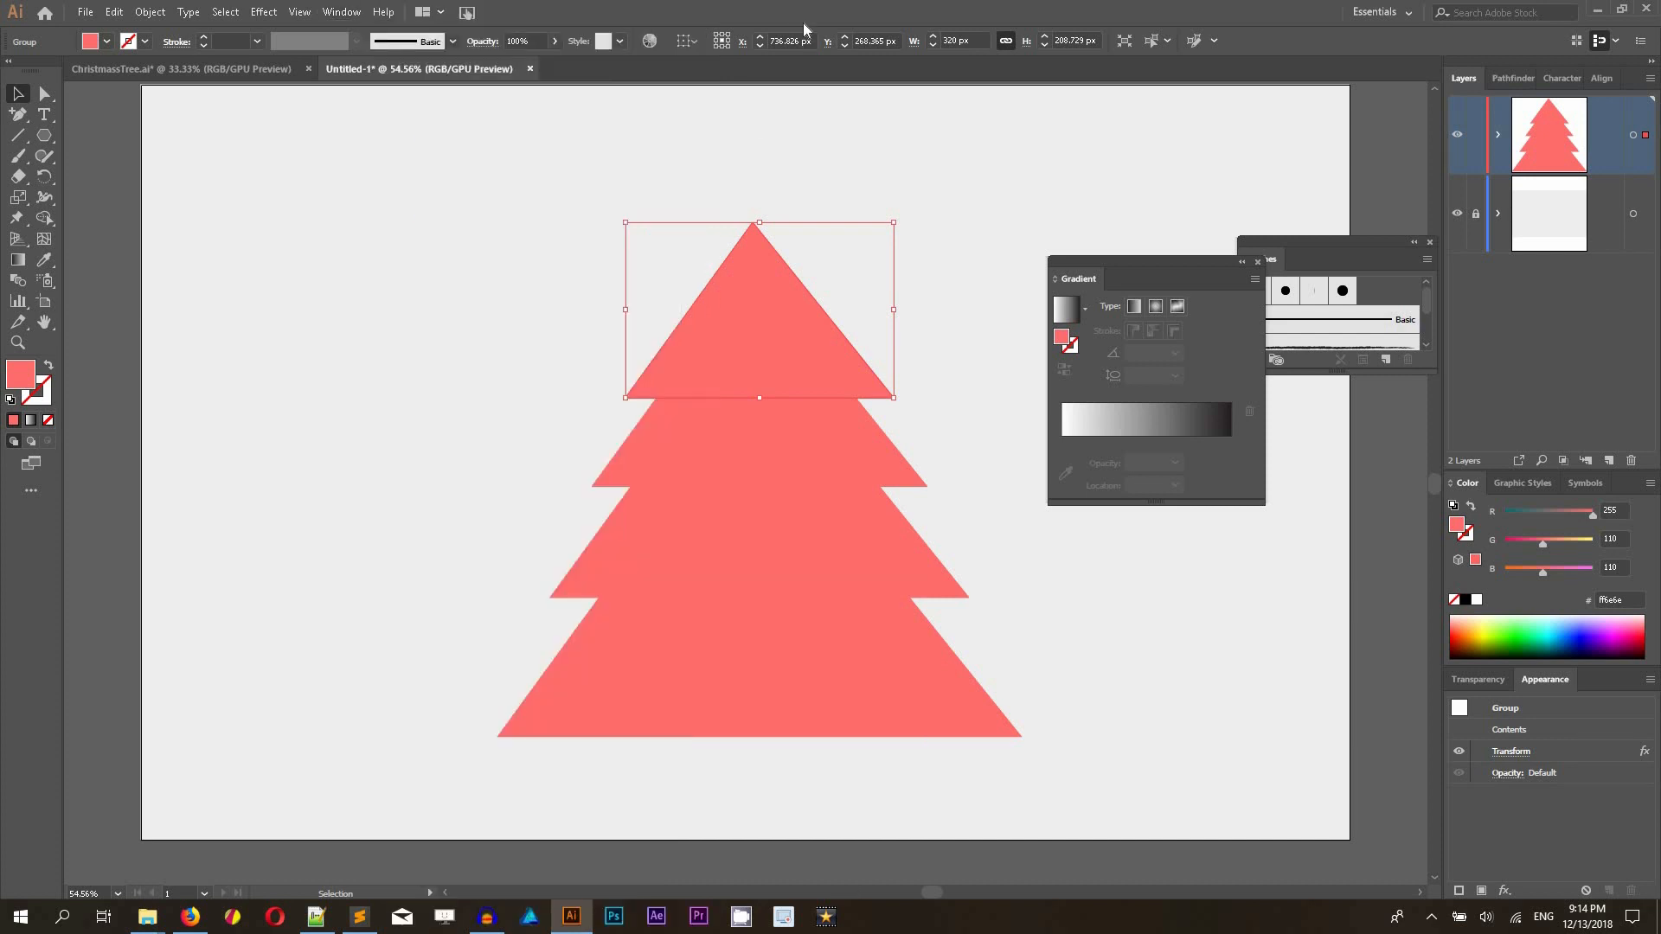
pyautogui.click(1124, 423)
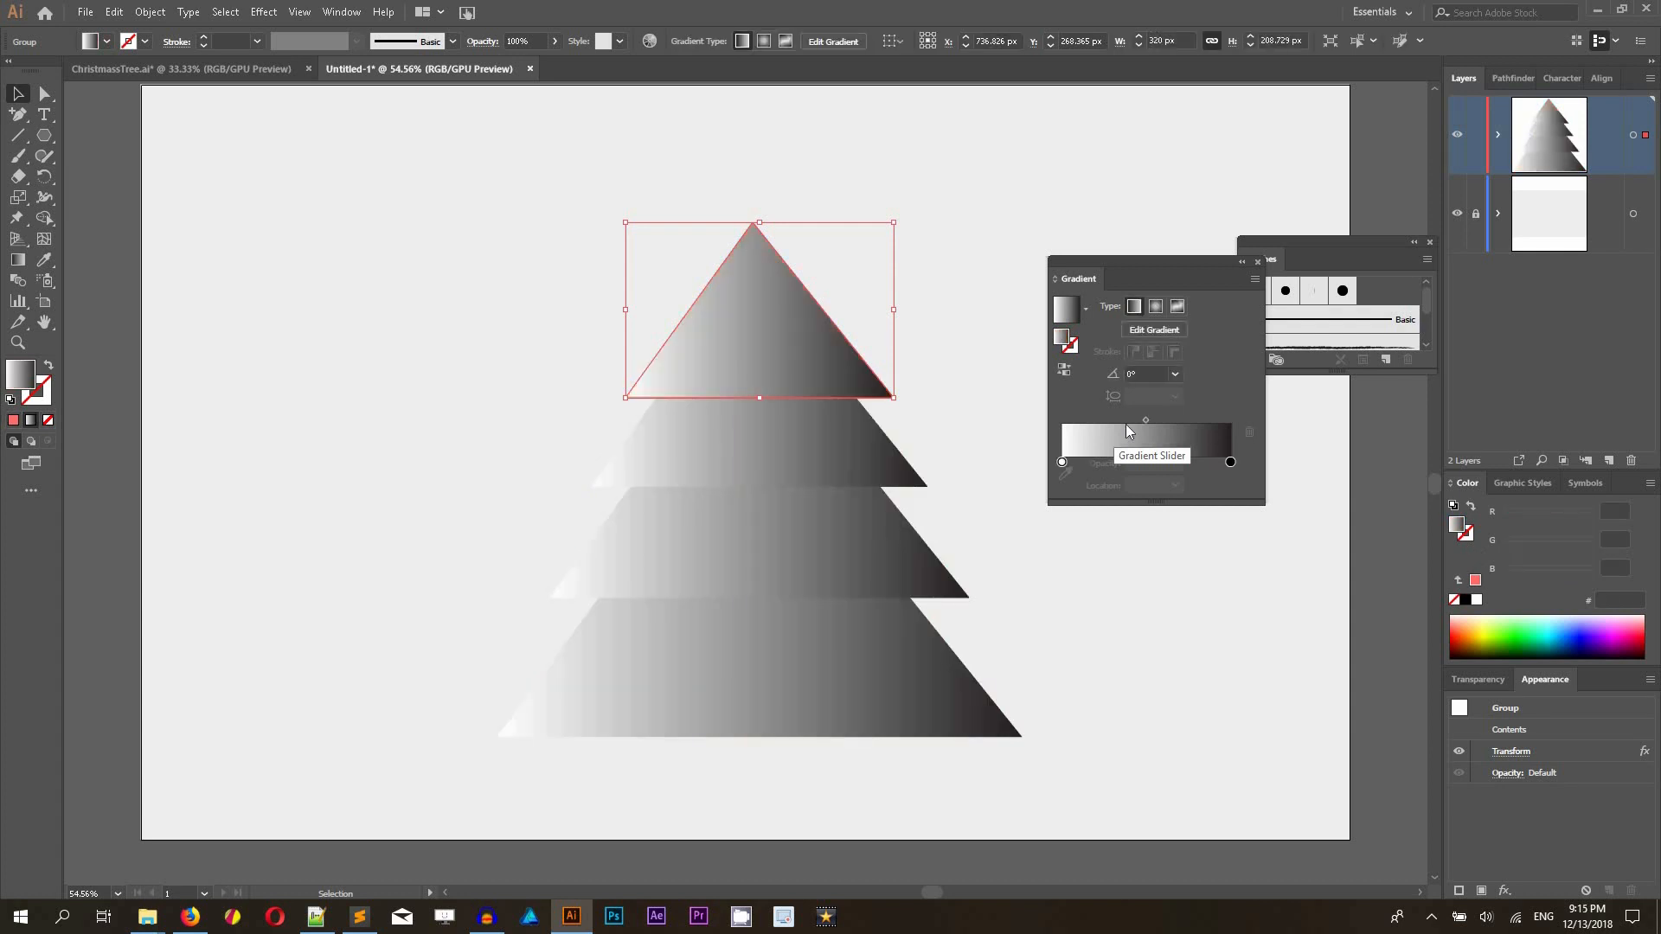
pyautogui.moveTo(1126, 501); pyautogui.dragTo(1115, 654)
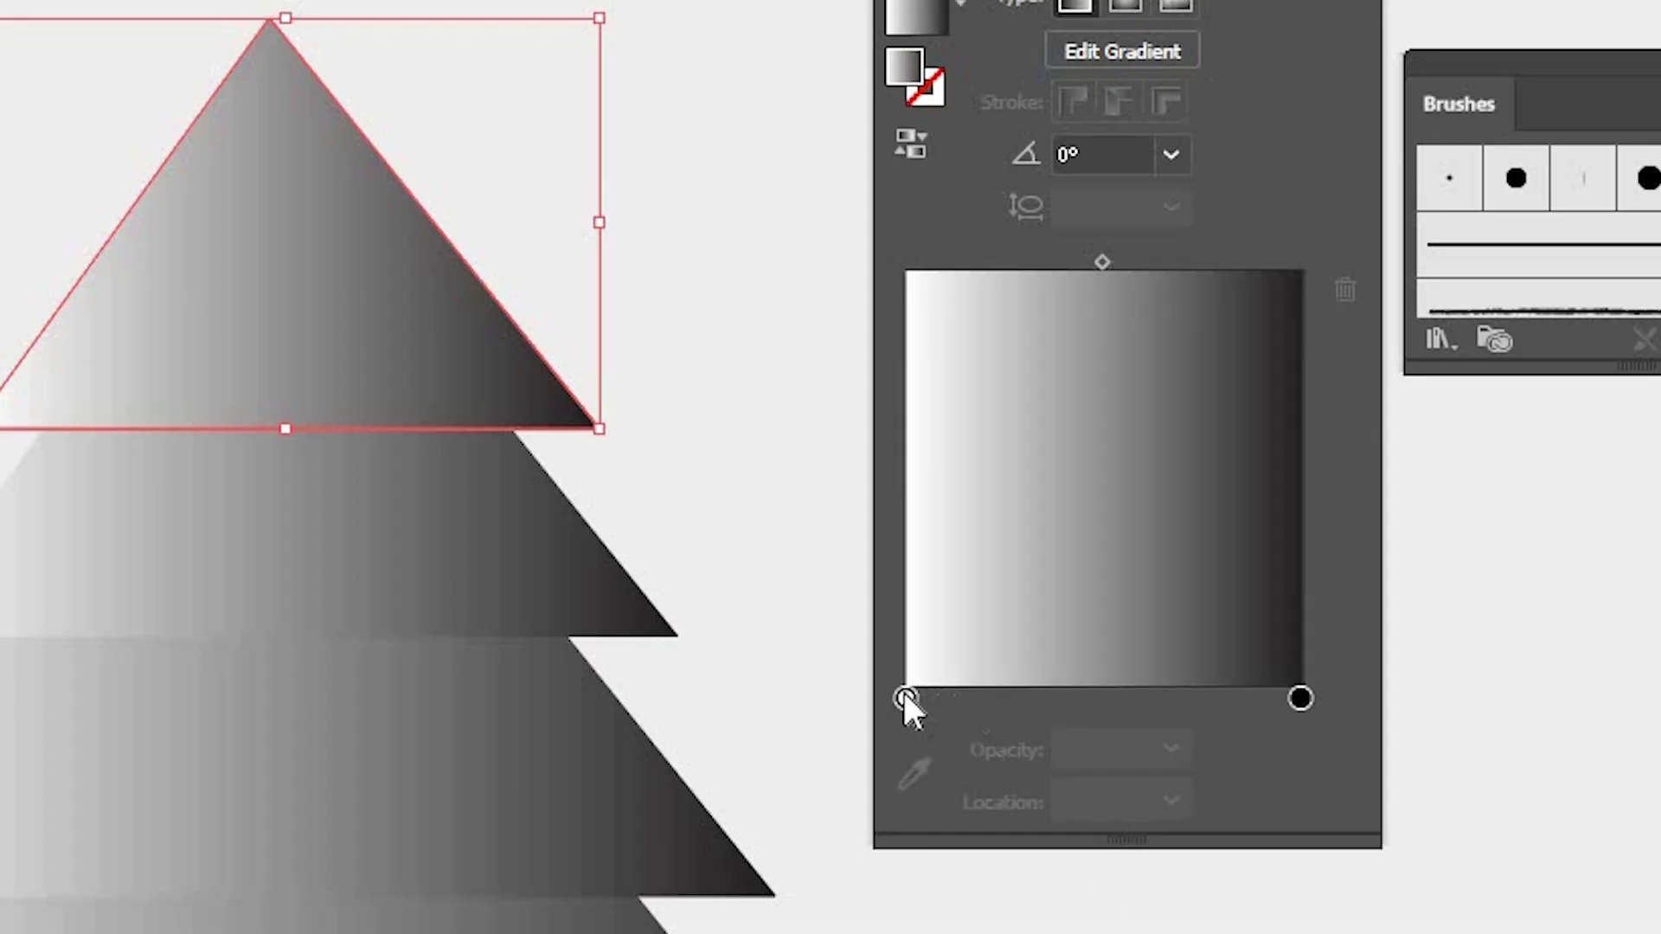
# - Switch the gradient's white starting stop to RGB and set its color to #9c3e97
pyautogui.doubleClick(905, 697)
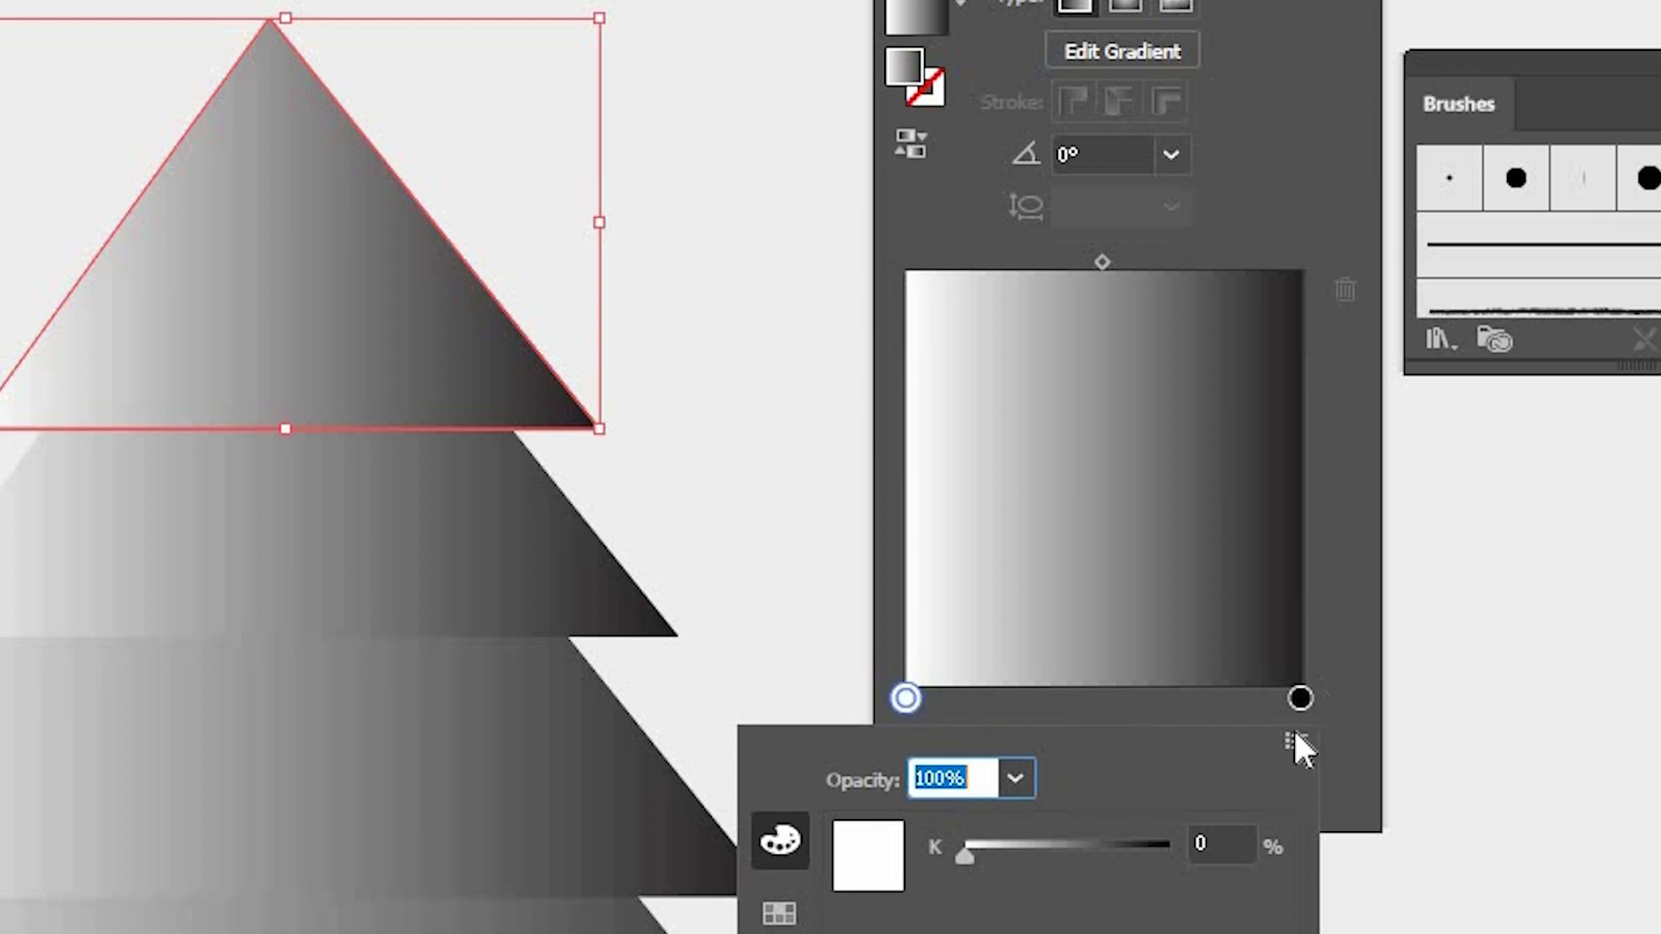
pyautogui.click(1295, 739)
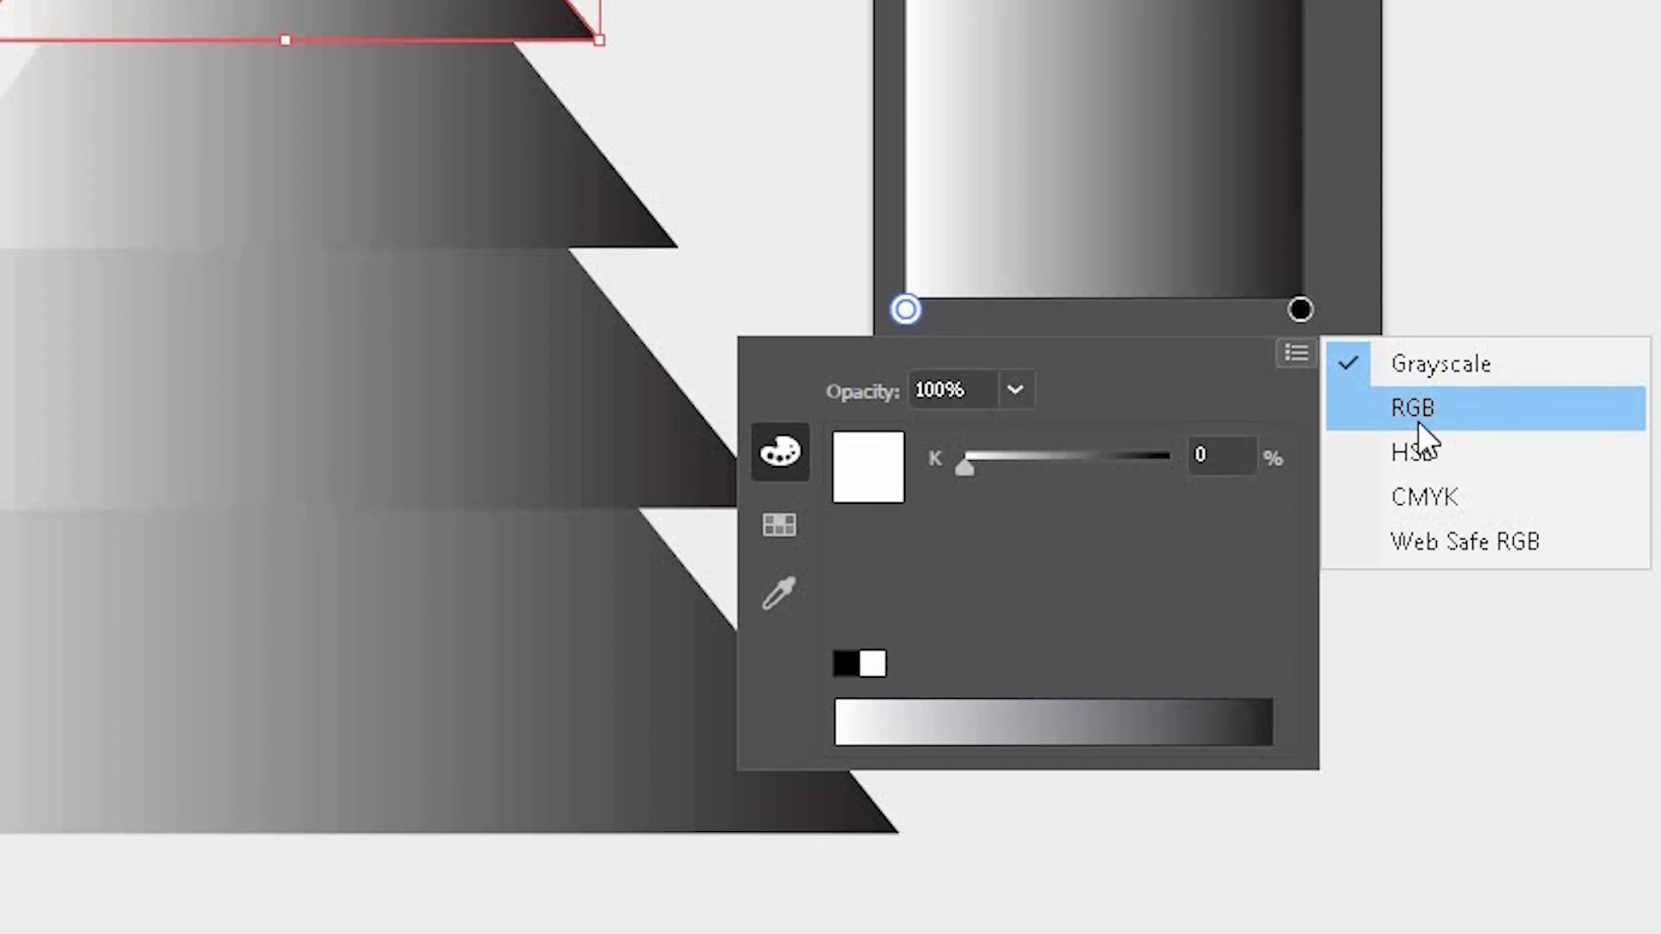
pyautogui.click(1418, 803)
pyautogui.click(1122, 657)
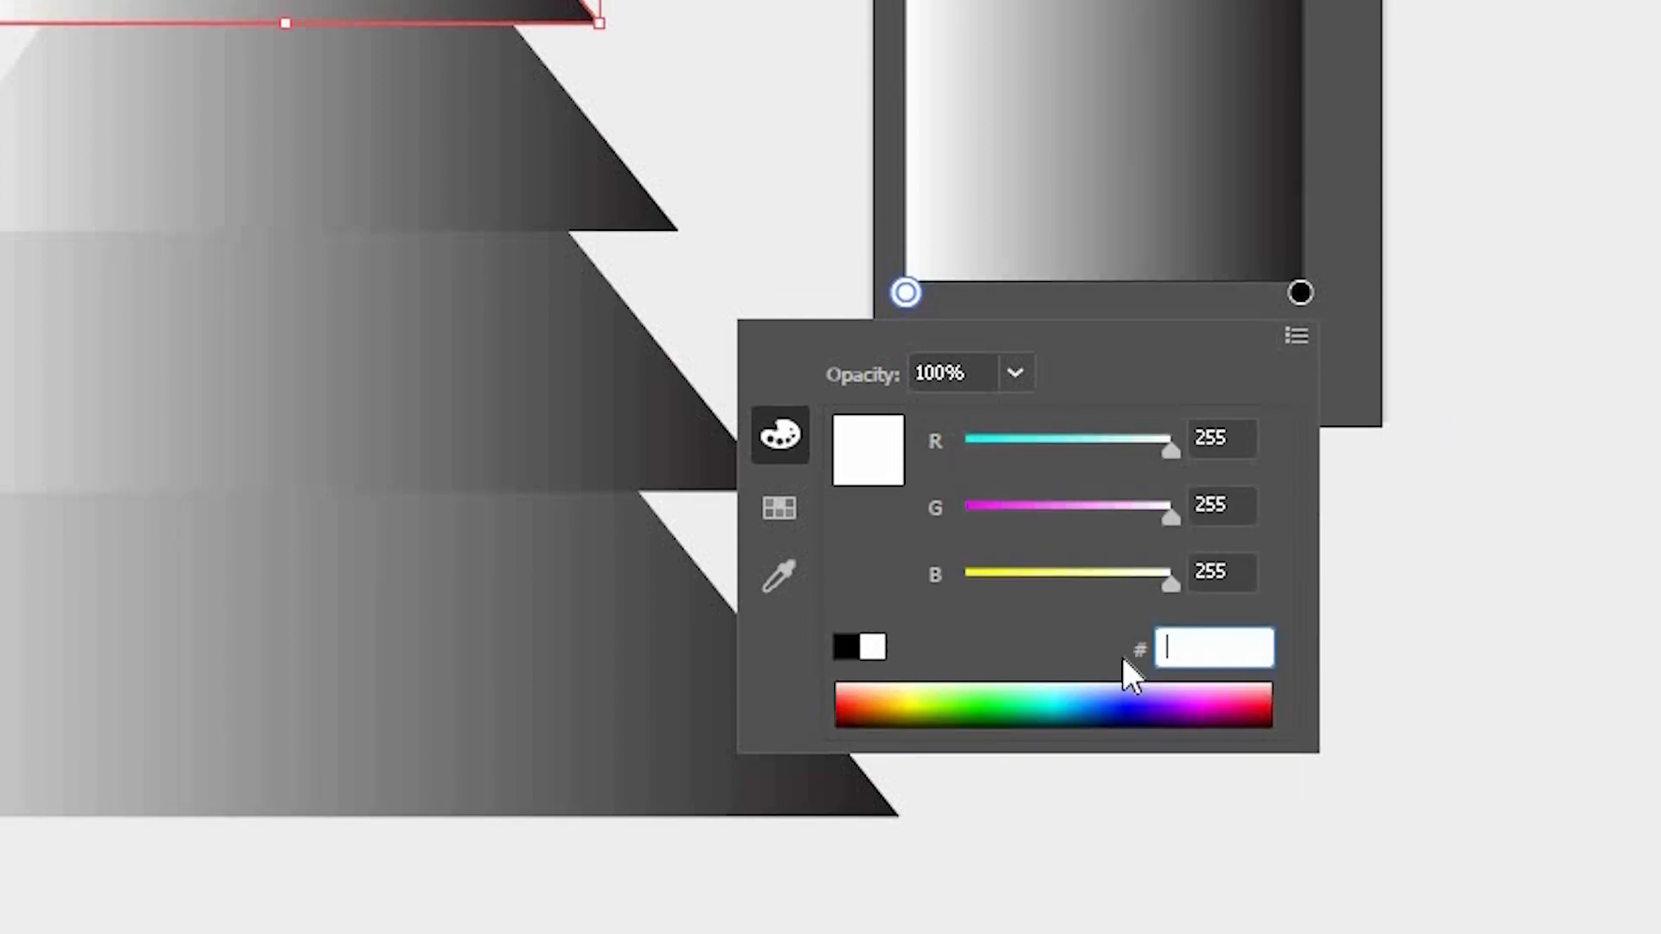
pyautogui.write('9c')
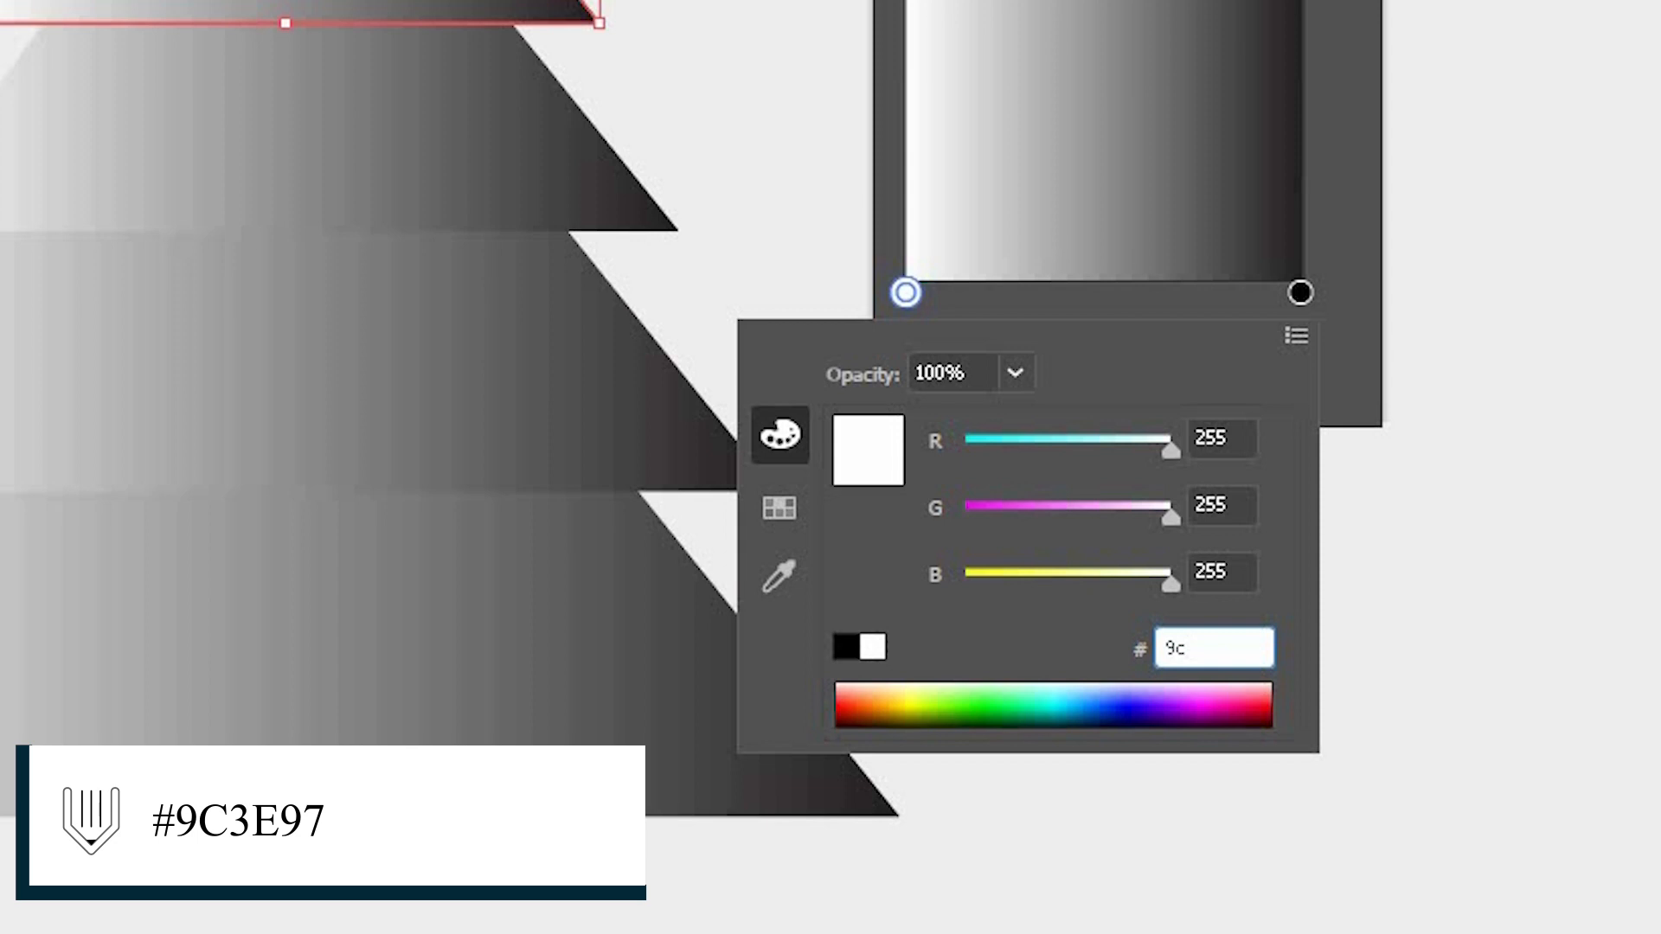
pyautogui.write('3e')
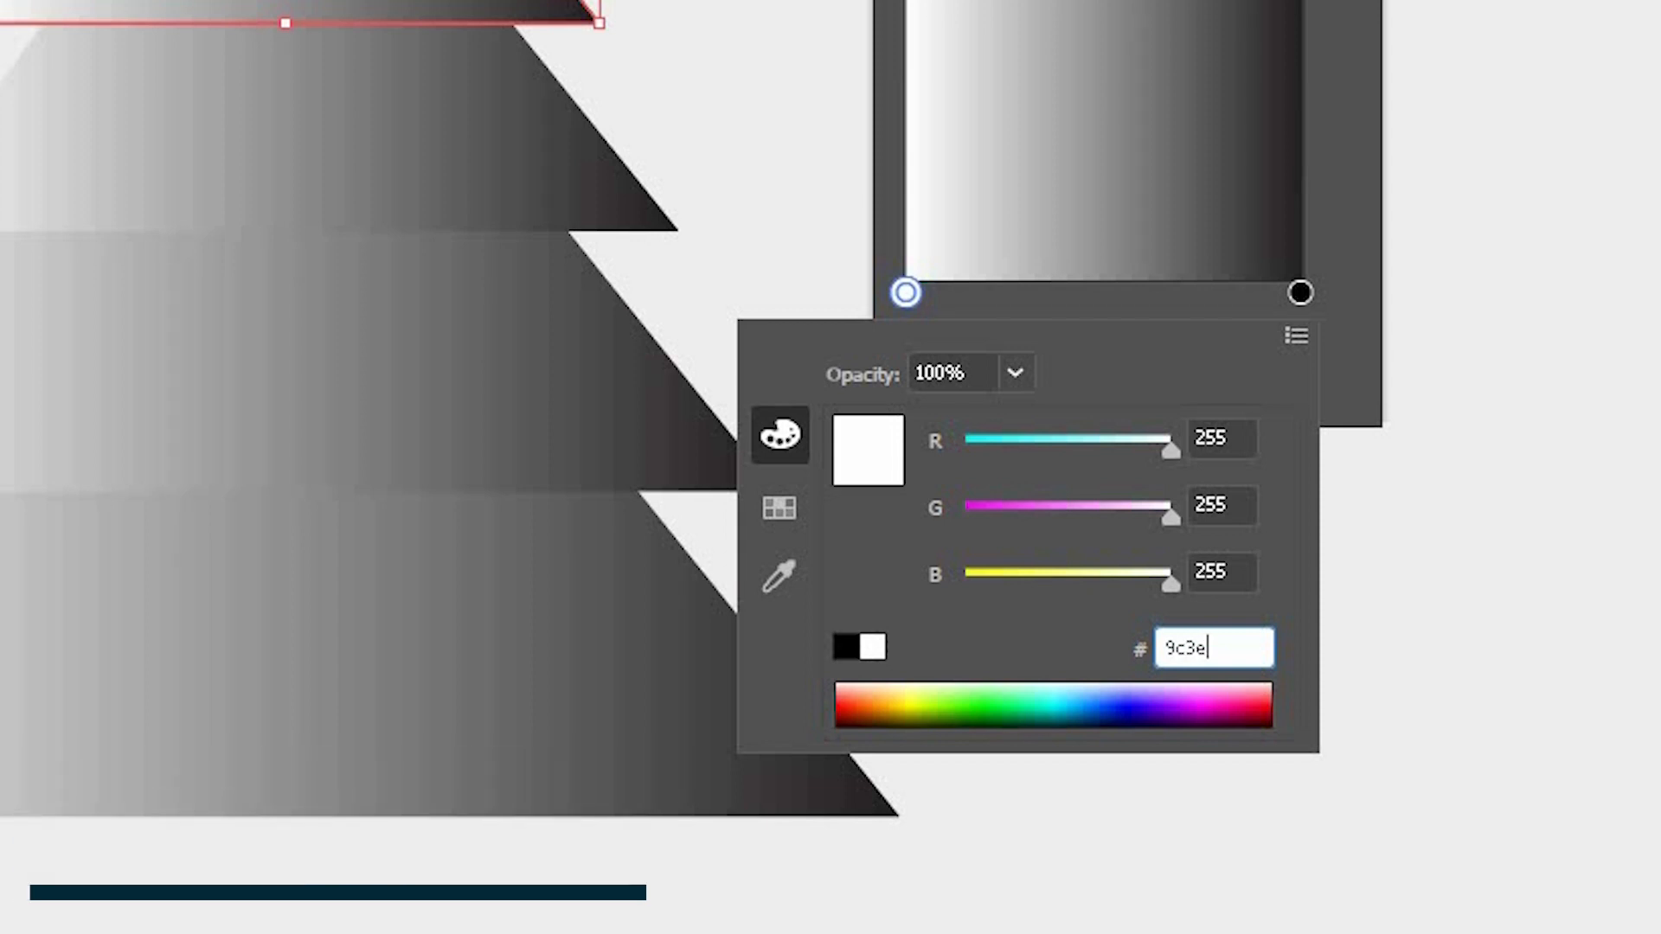
pyautogui.write('97')
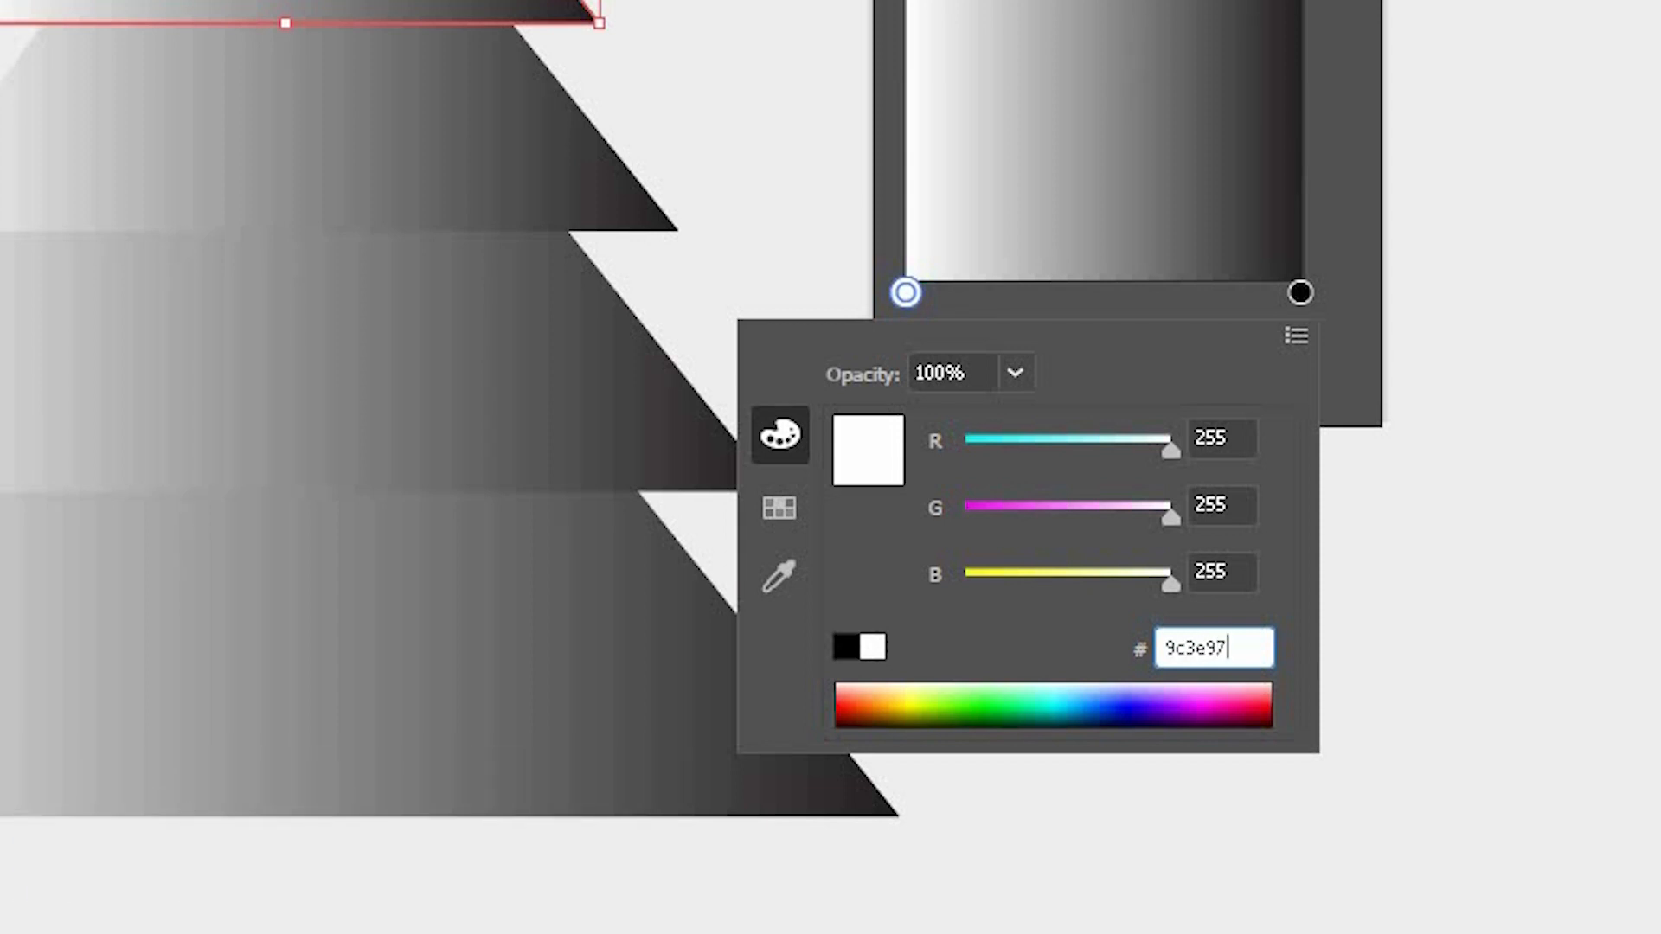
pyautogui.press('Return')
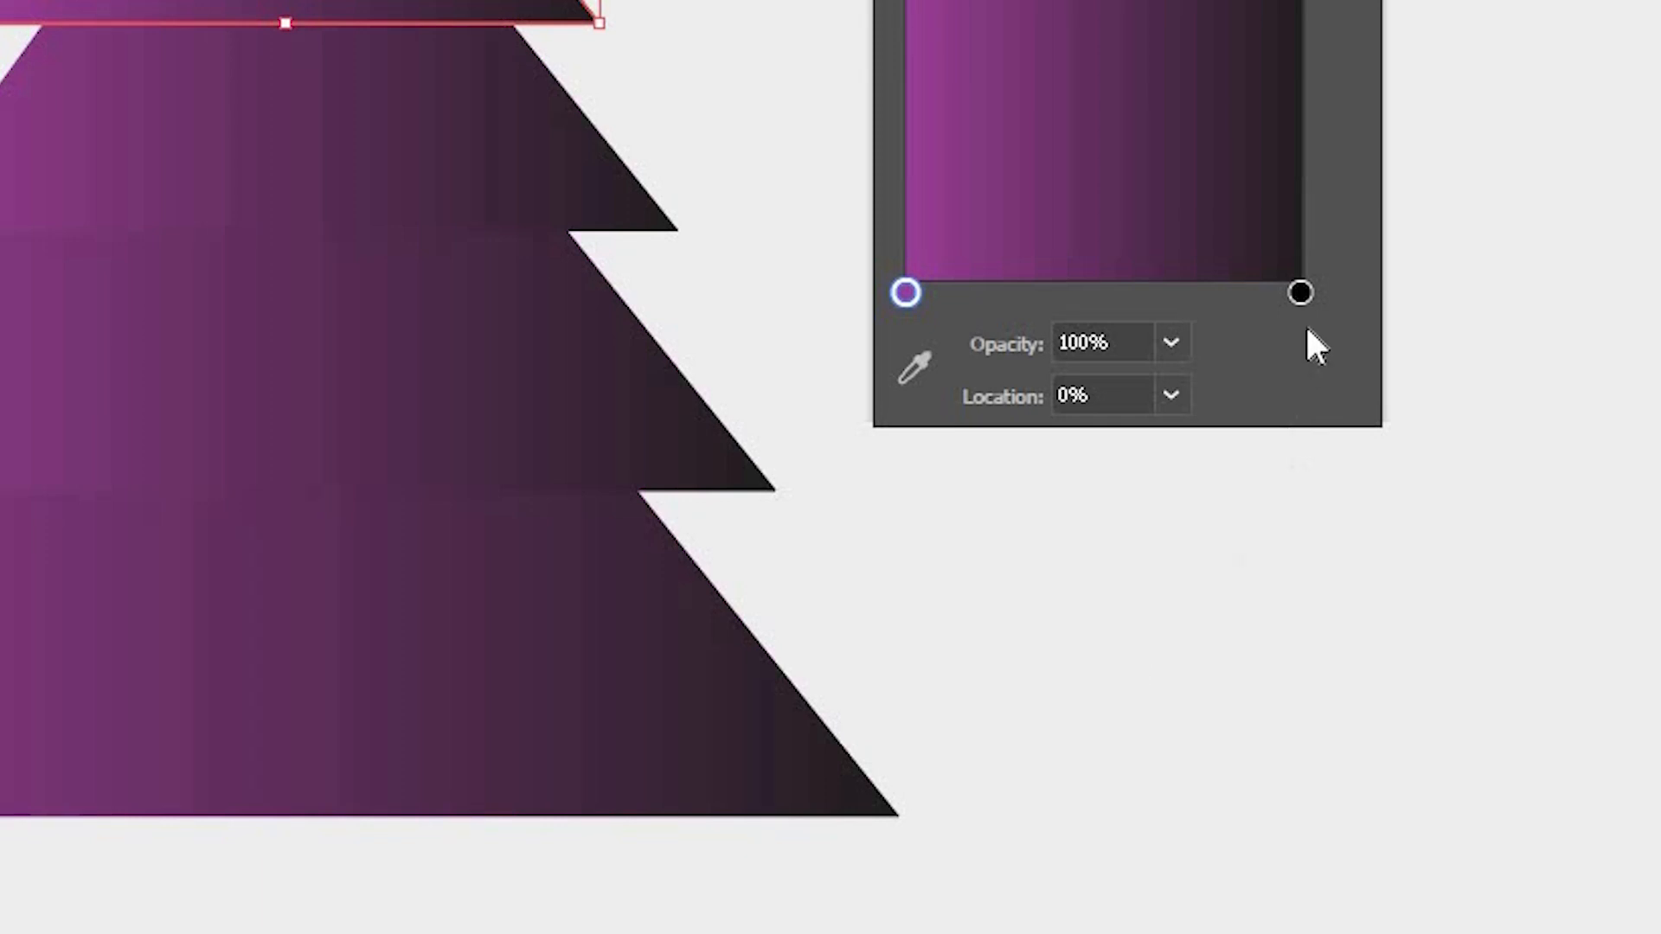
# - Switch the gradient's black end stop to RGB and set its color to #604099
pyautogui.doubleClick(1299, 294)
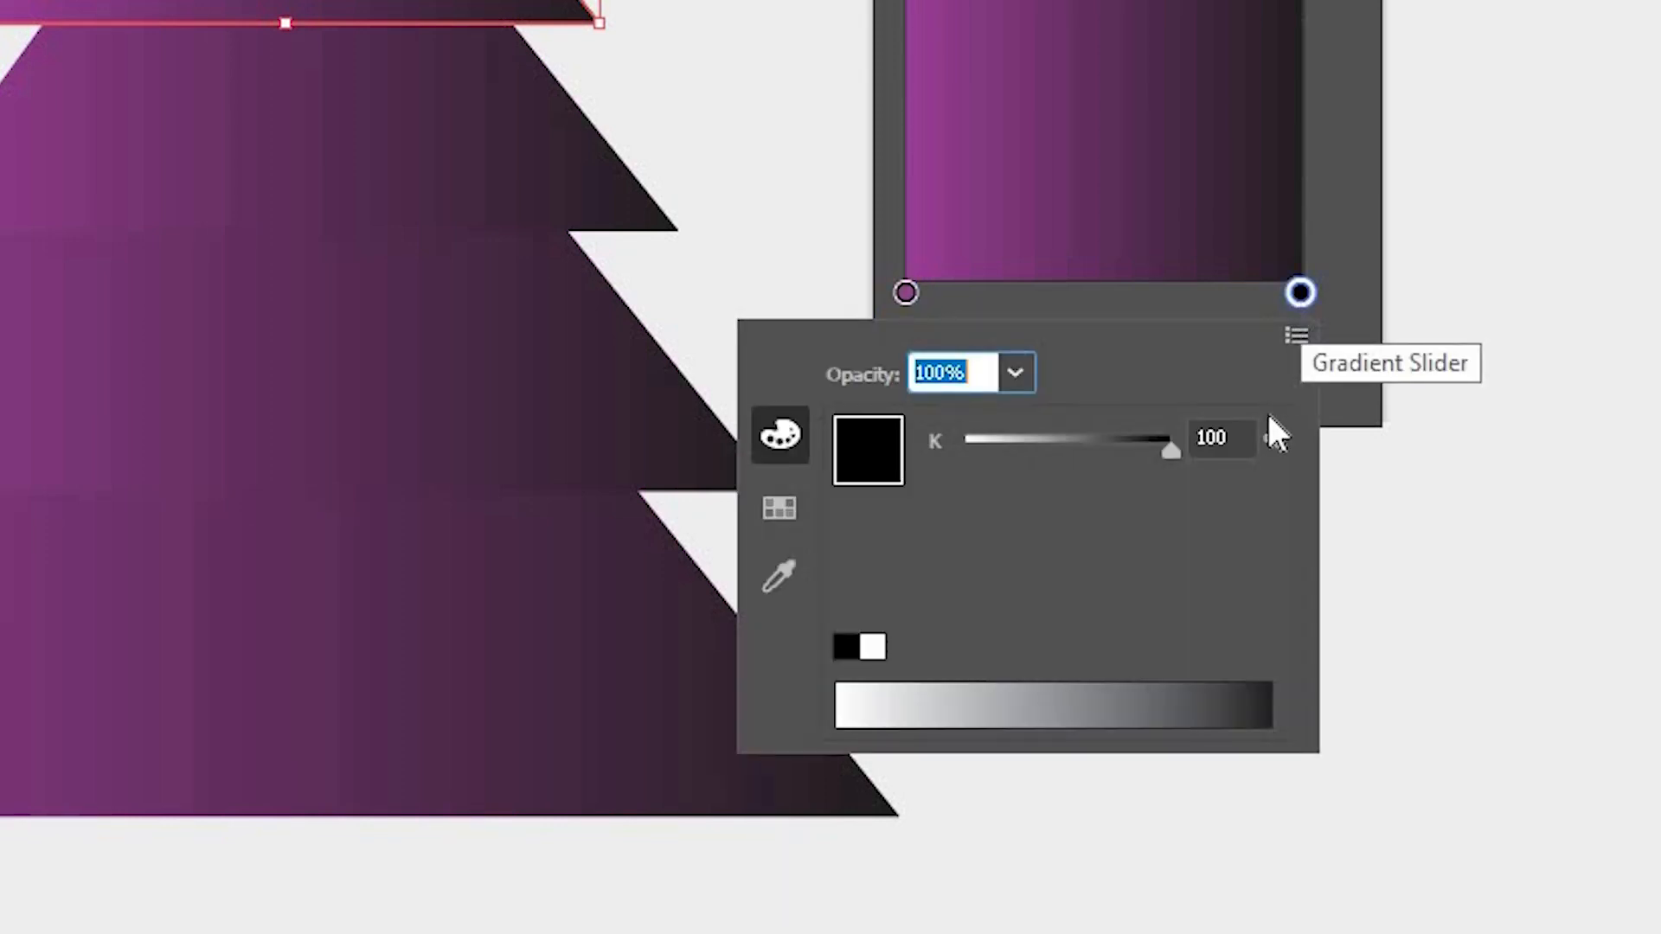
pyautogui.click(1280, 339)
pyautogui.click(1377, 475)
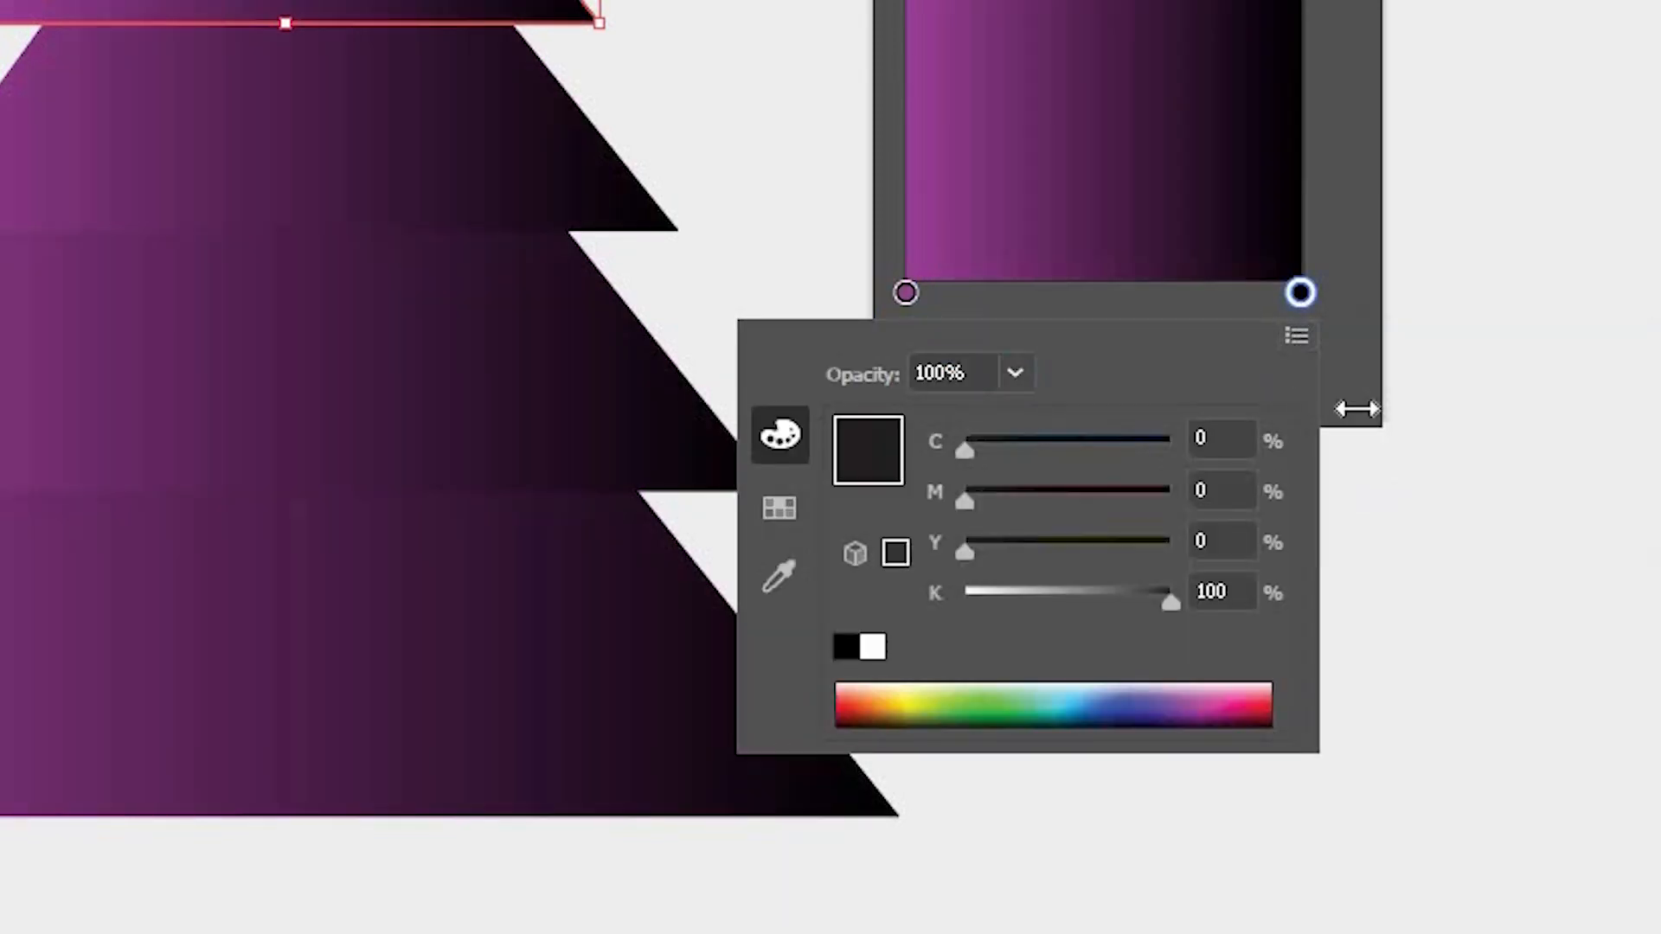
pyautogui.click(1295, 338)
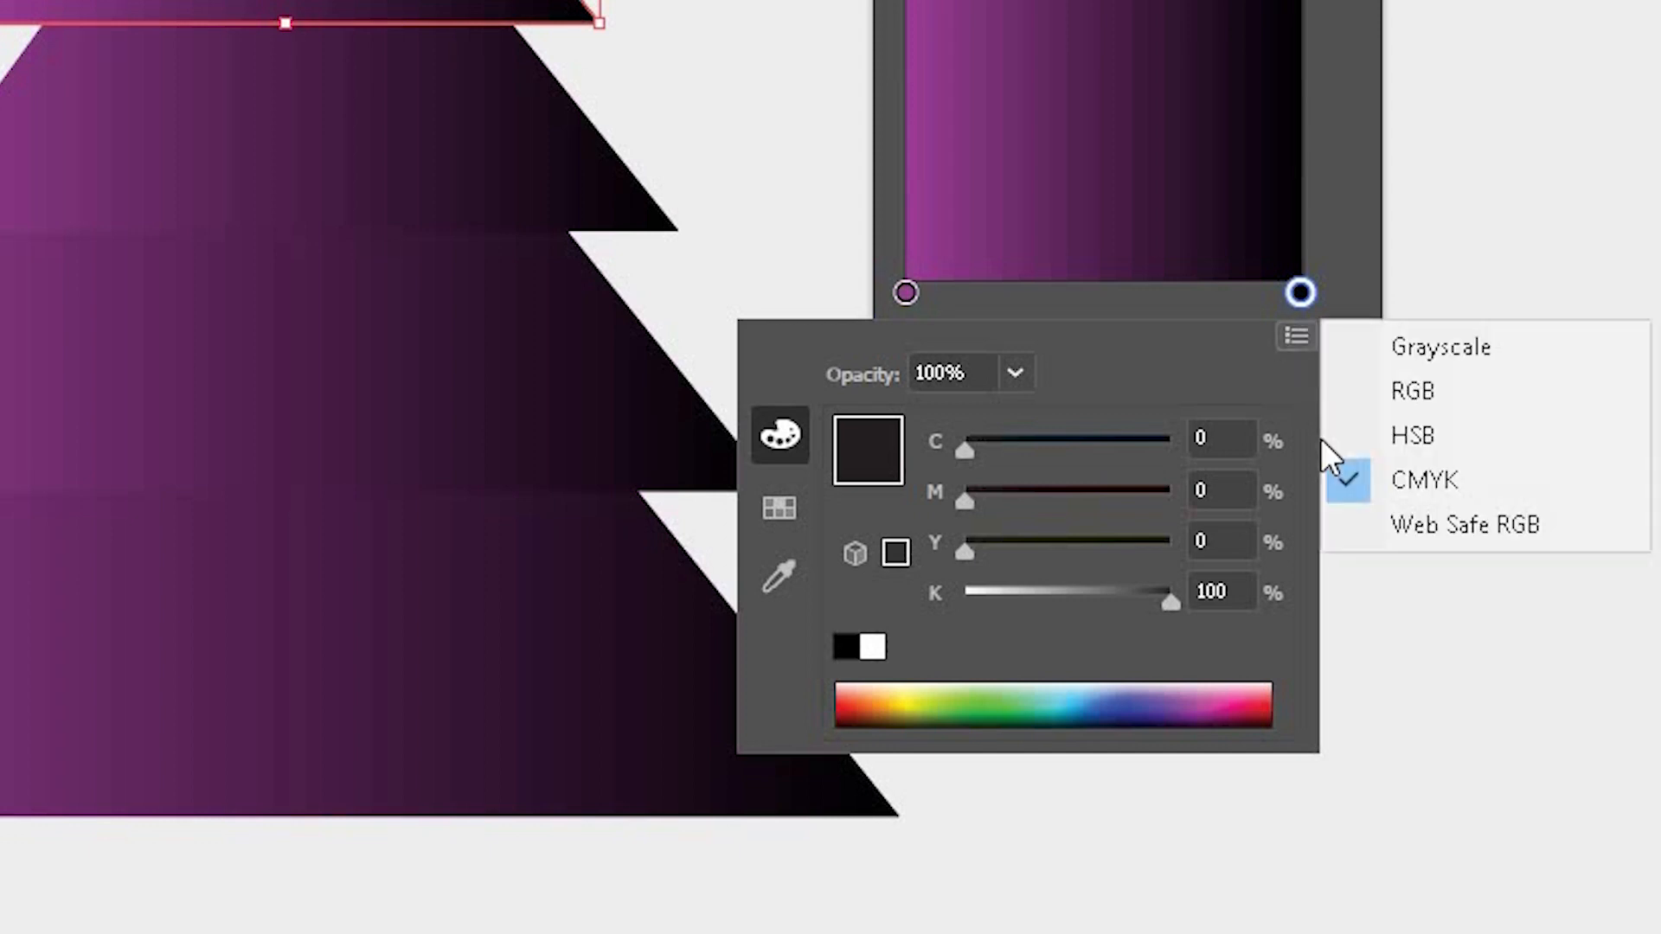
pyautogui.click(1394, 403)
pyautogui.click(1235, 647)
pyautogui.hotkey('ctrl', 'a')
pyautogui.press('BackSpace')
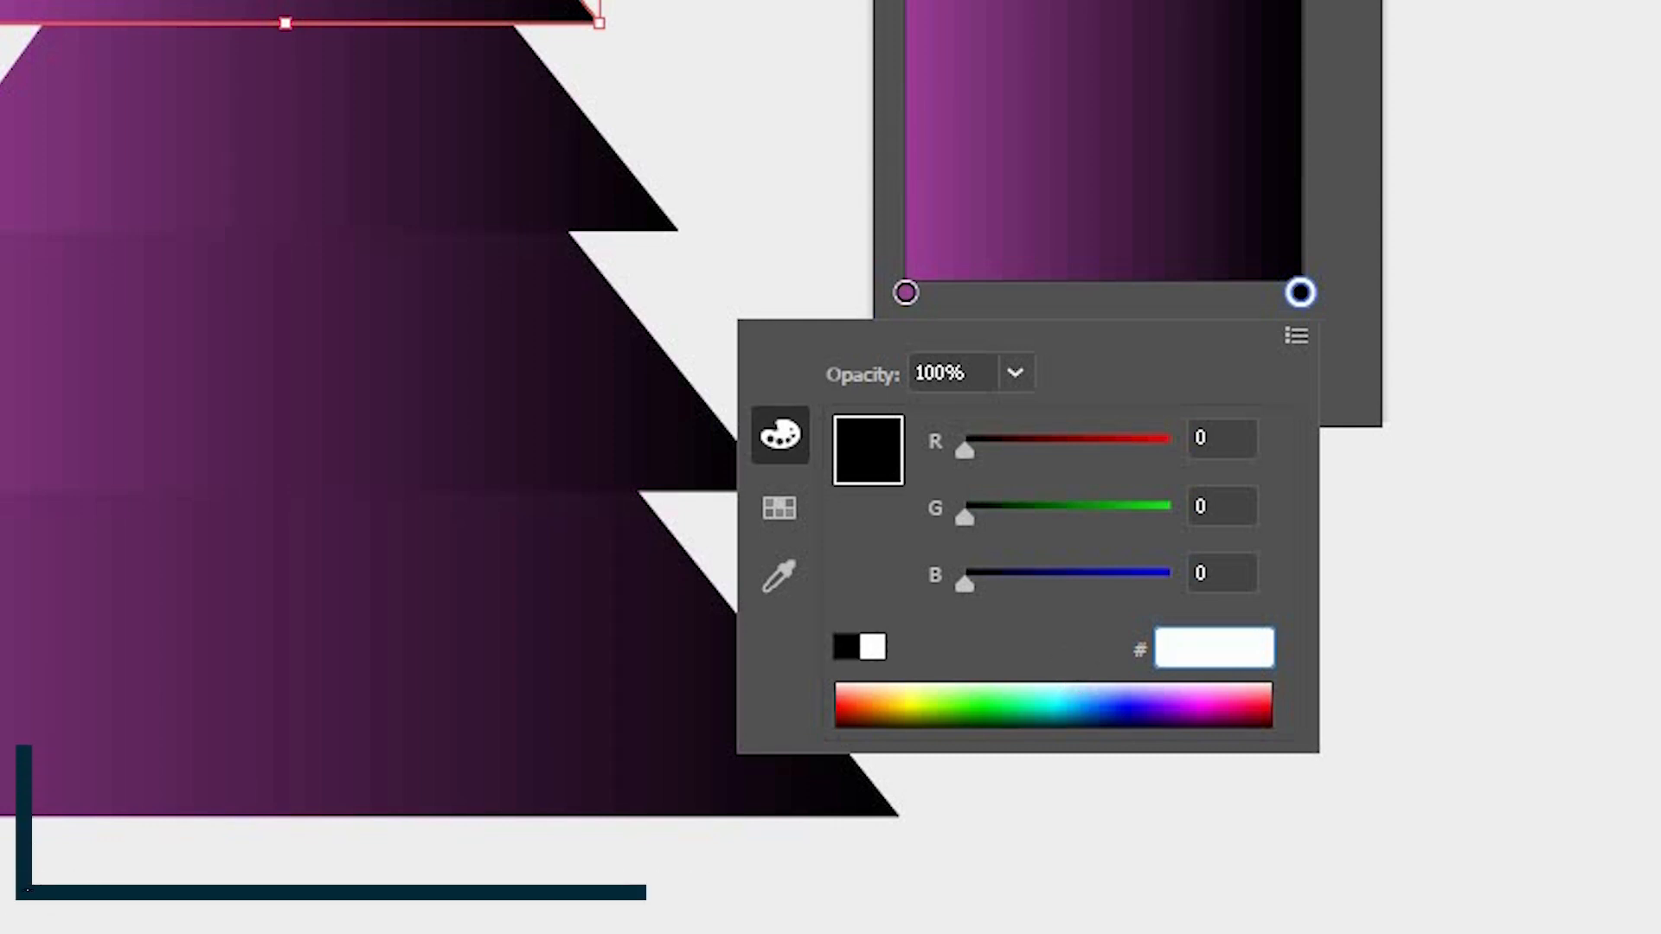
pyautogui.write('60')
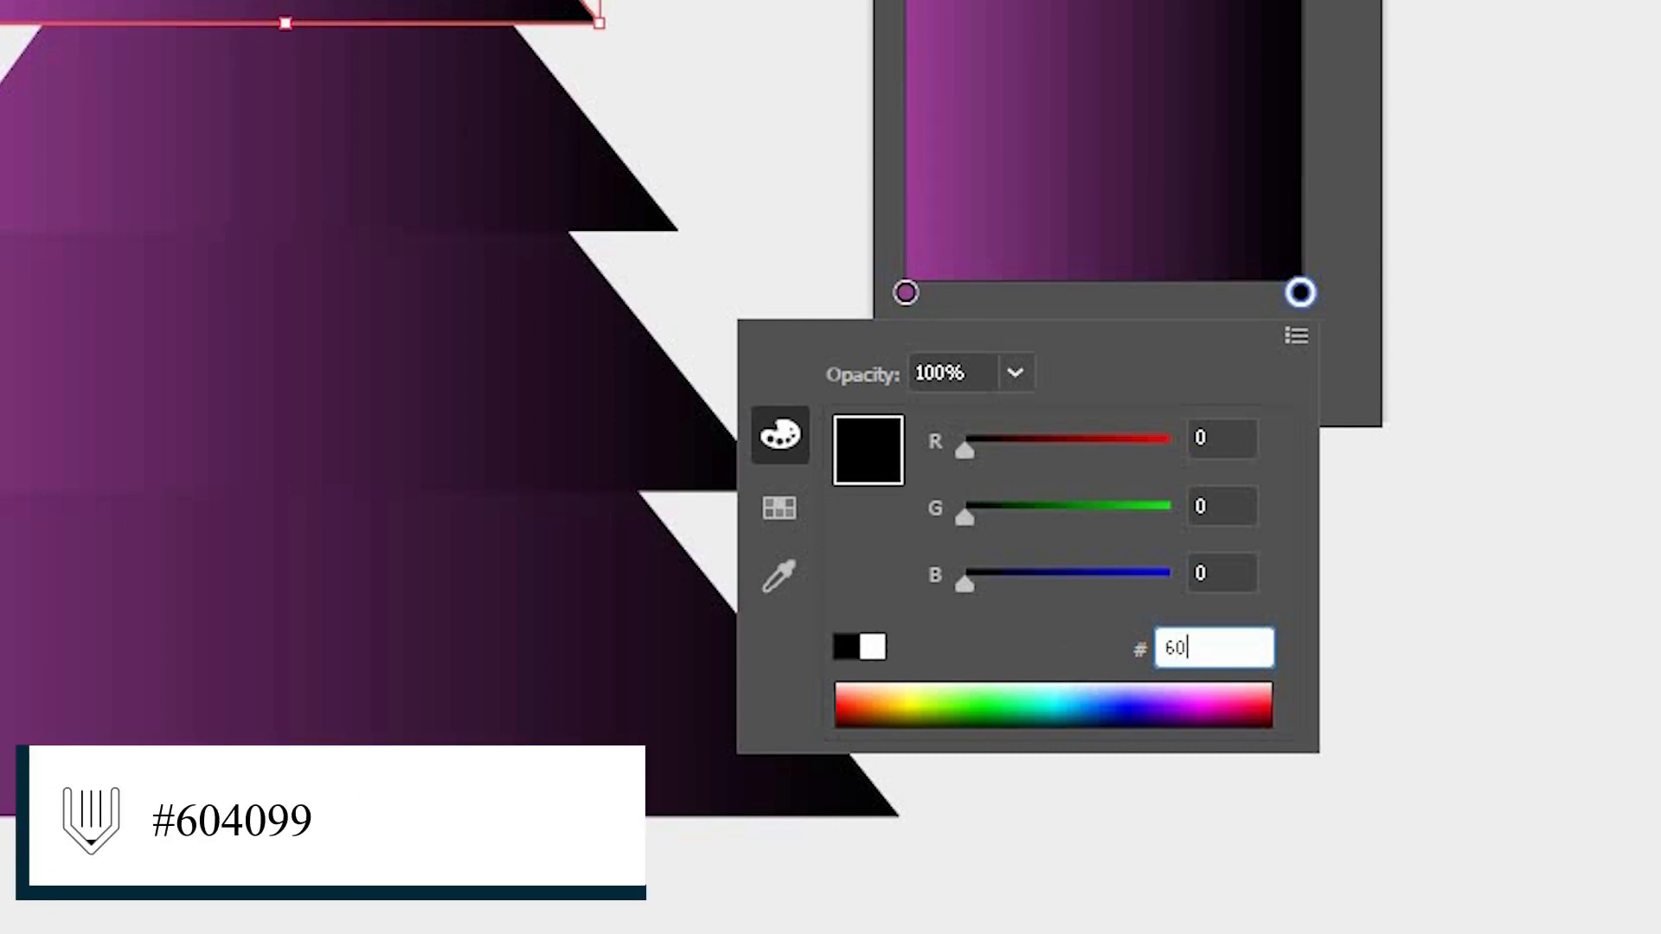
pyautogui.write('4099')
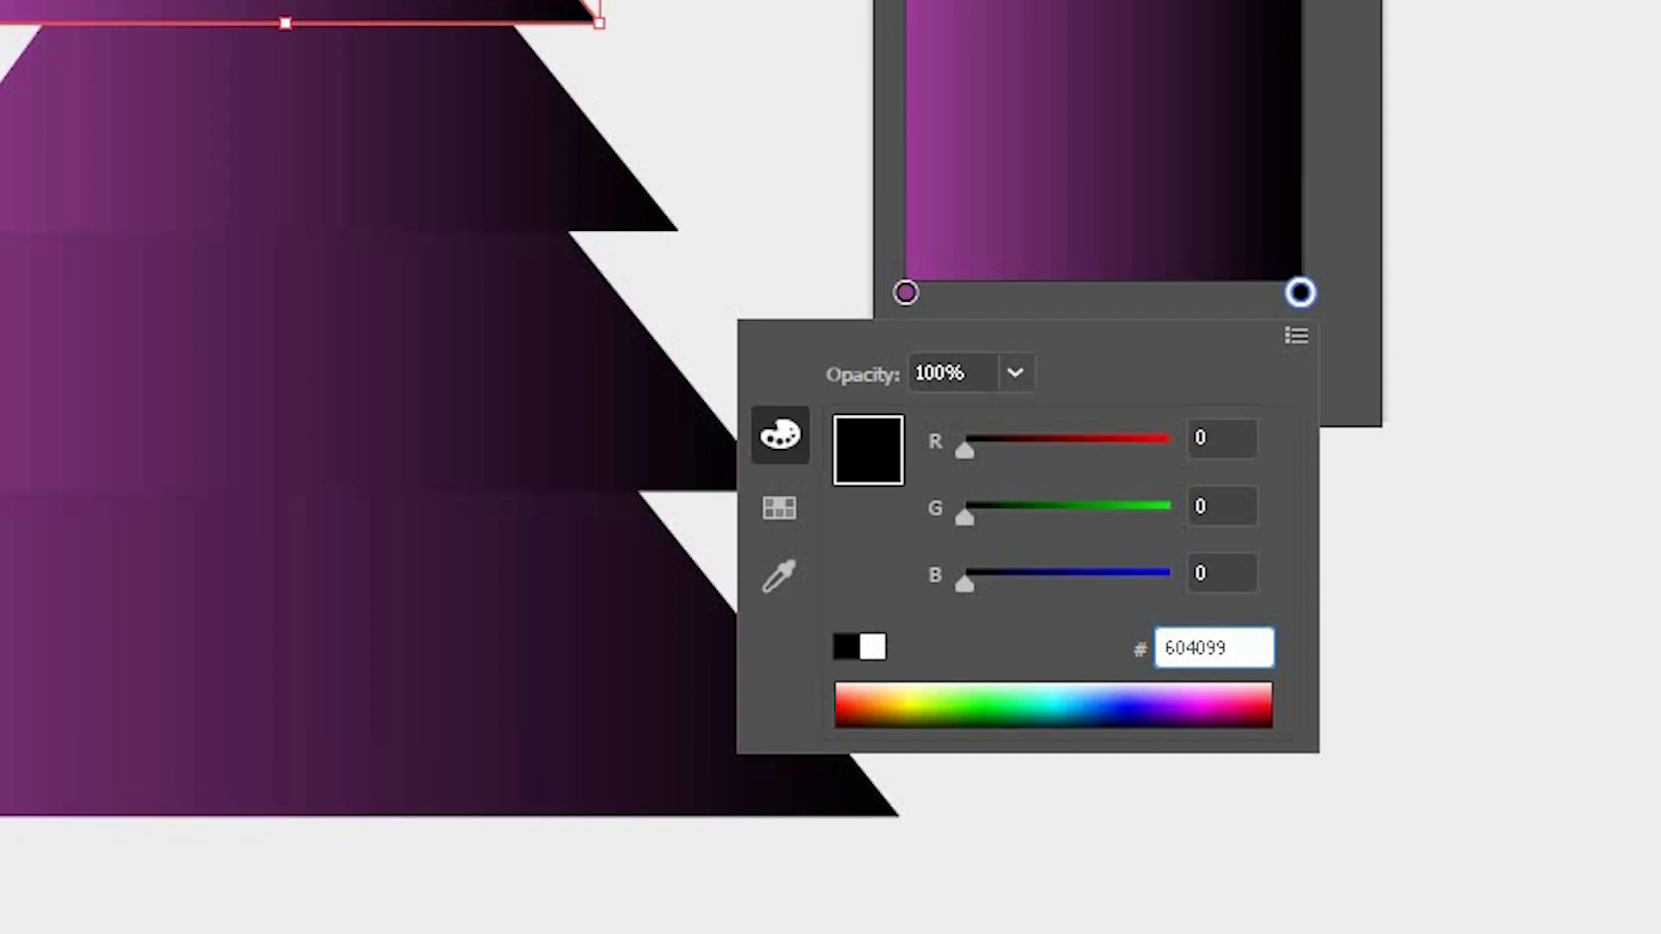
pyautogui.press('Return')
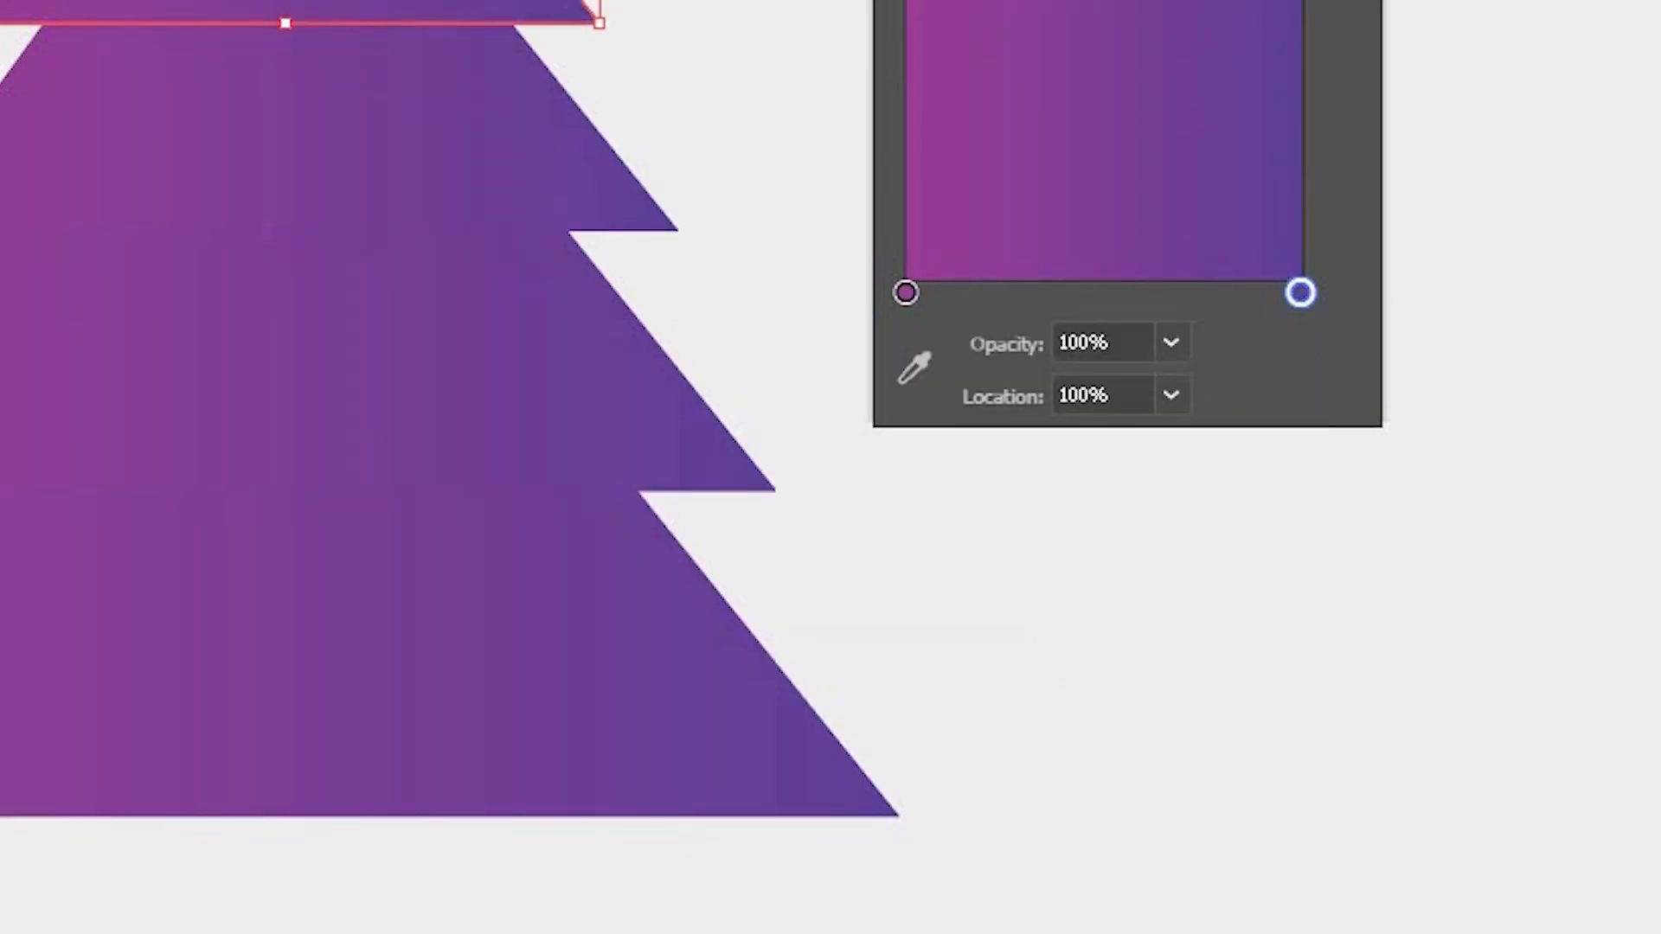
pyautogui.click(41, 95)
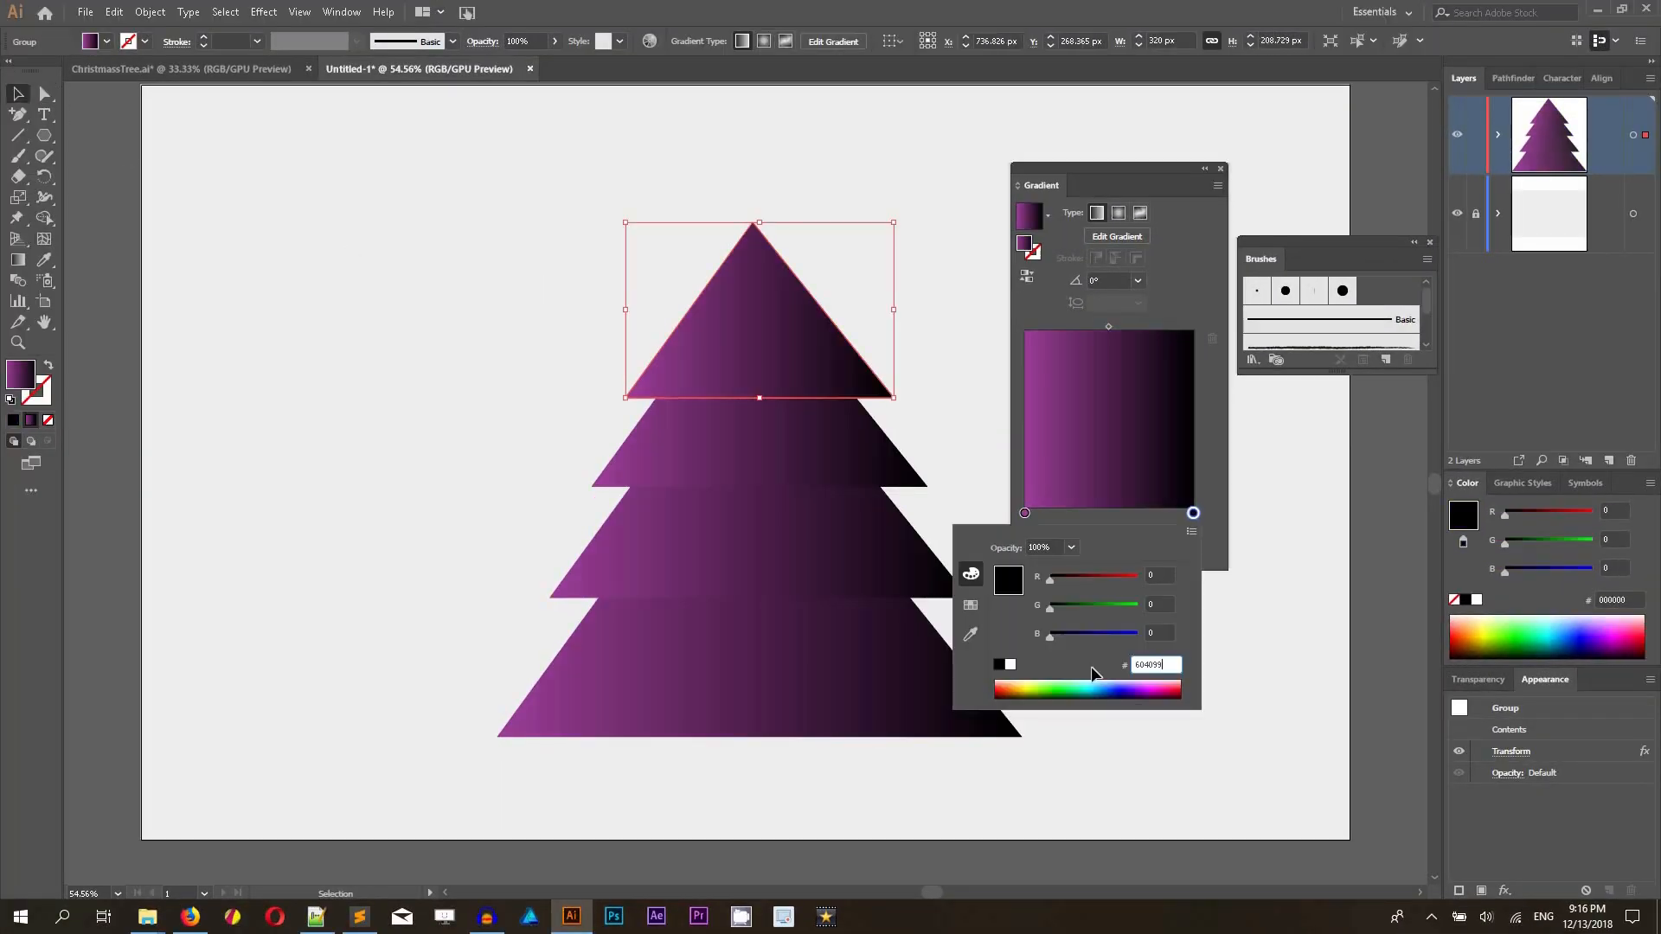
pyautogui.press('Return')
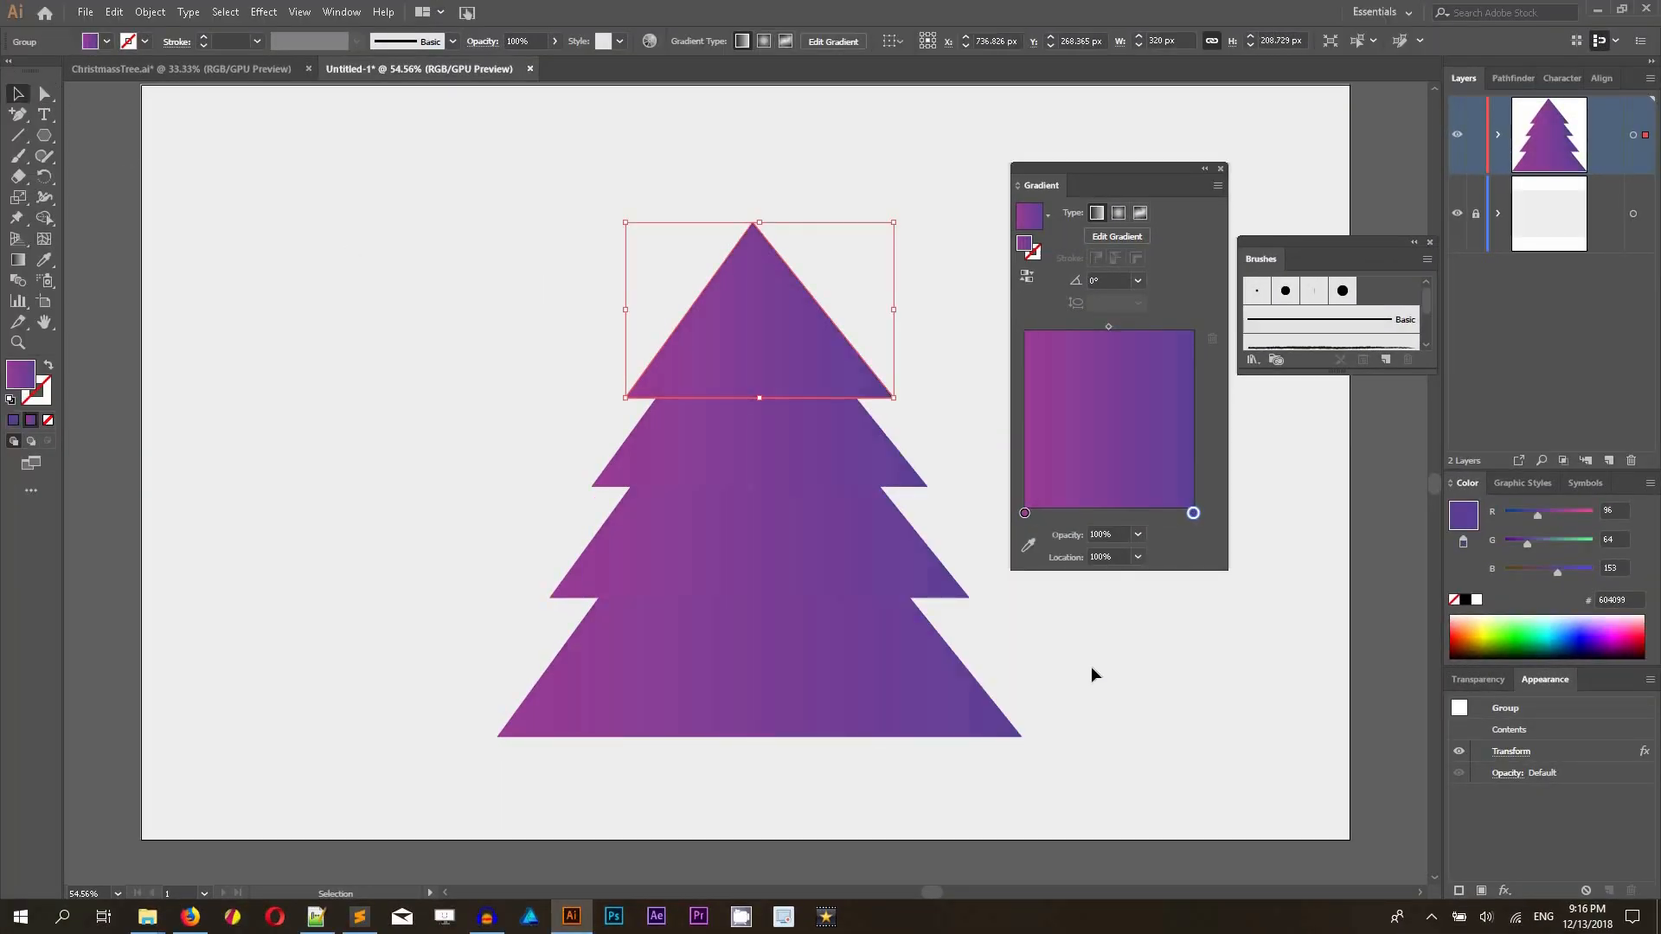
# - Round all corners of the top triangle with the Direct Selection tool to a 10 px radius
pyautogui.click(42, 96)
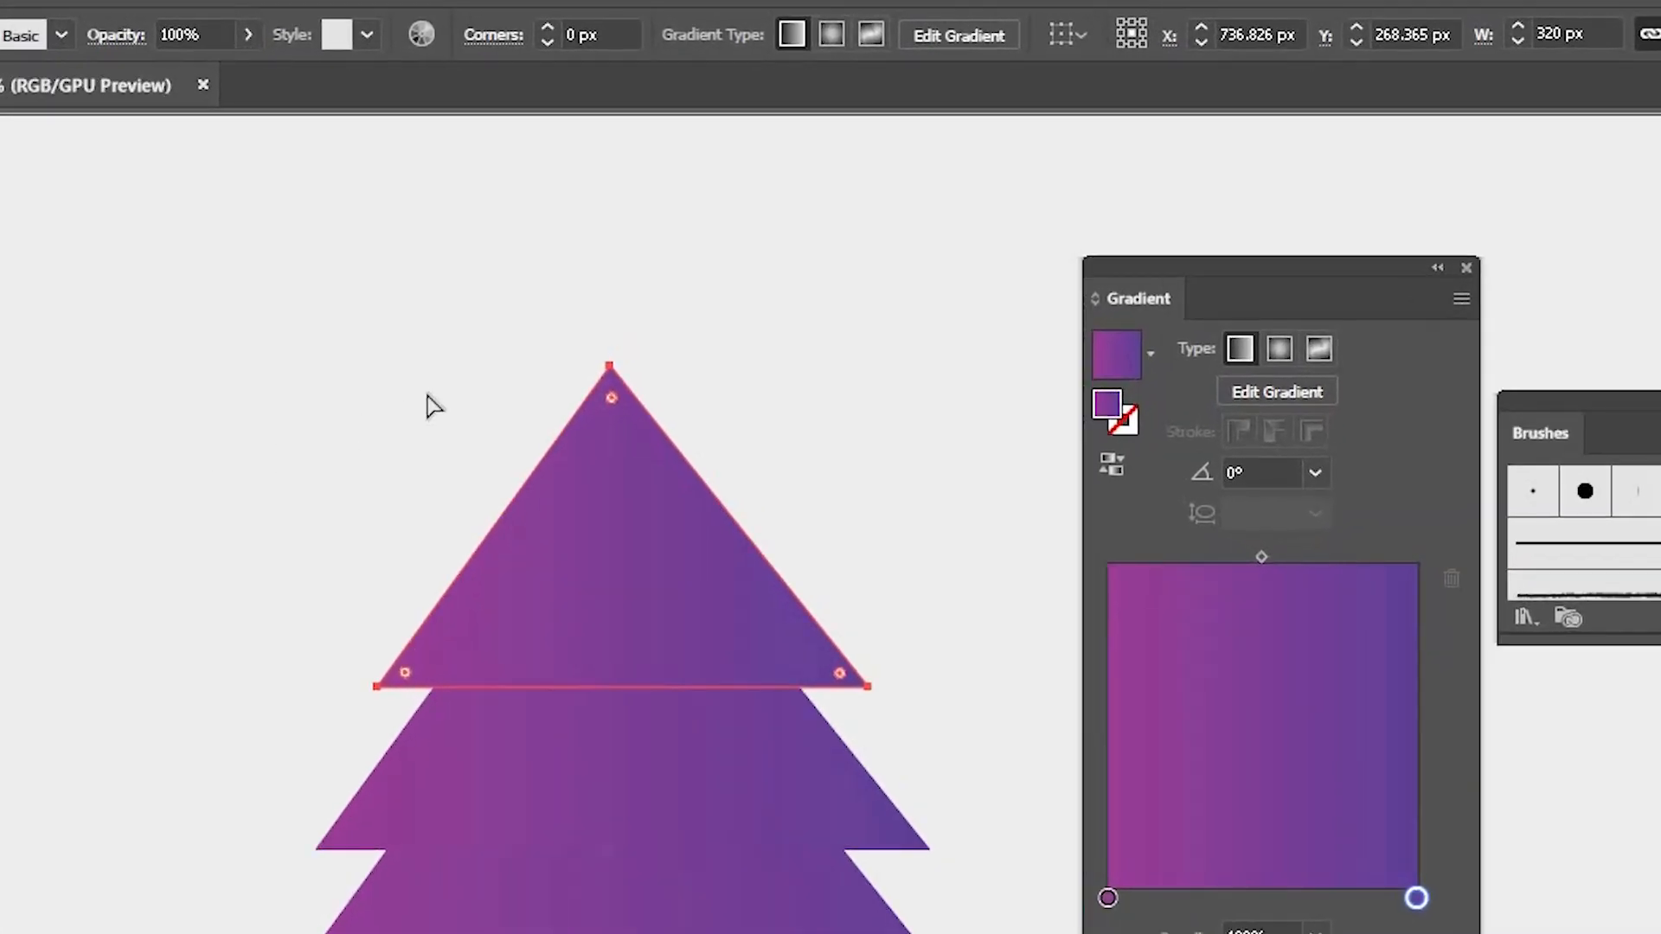
pyautogui.click(550, 24)
pyautogui.click(551, 24)
pyautogui.click(550, 24)
pyautogui.click(550, 25)
pyautogui.click(550, 24)
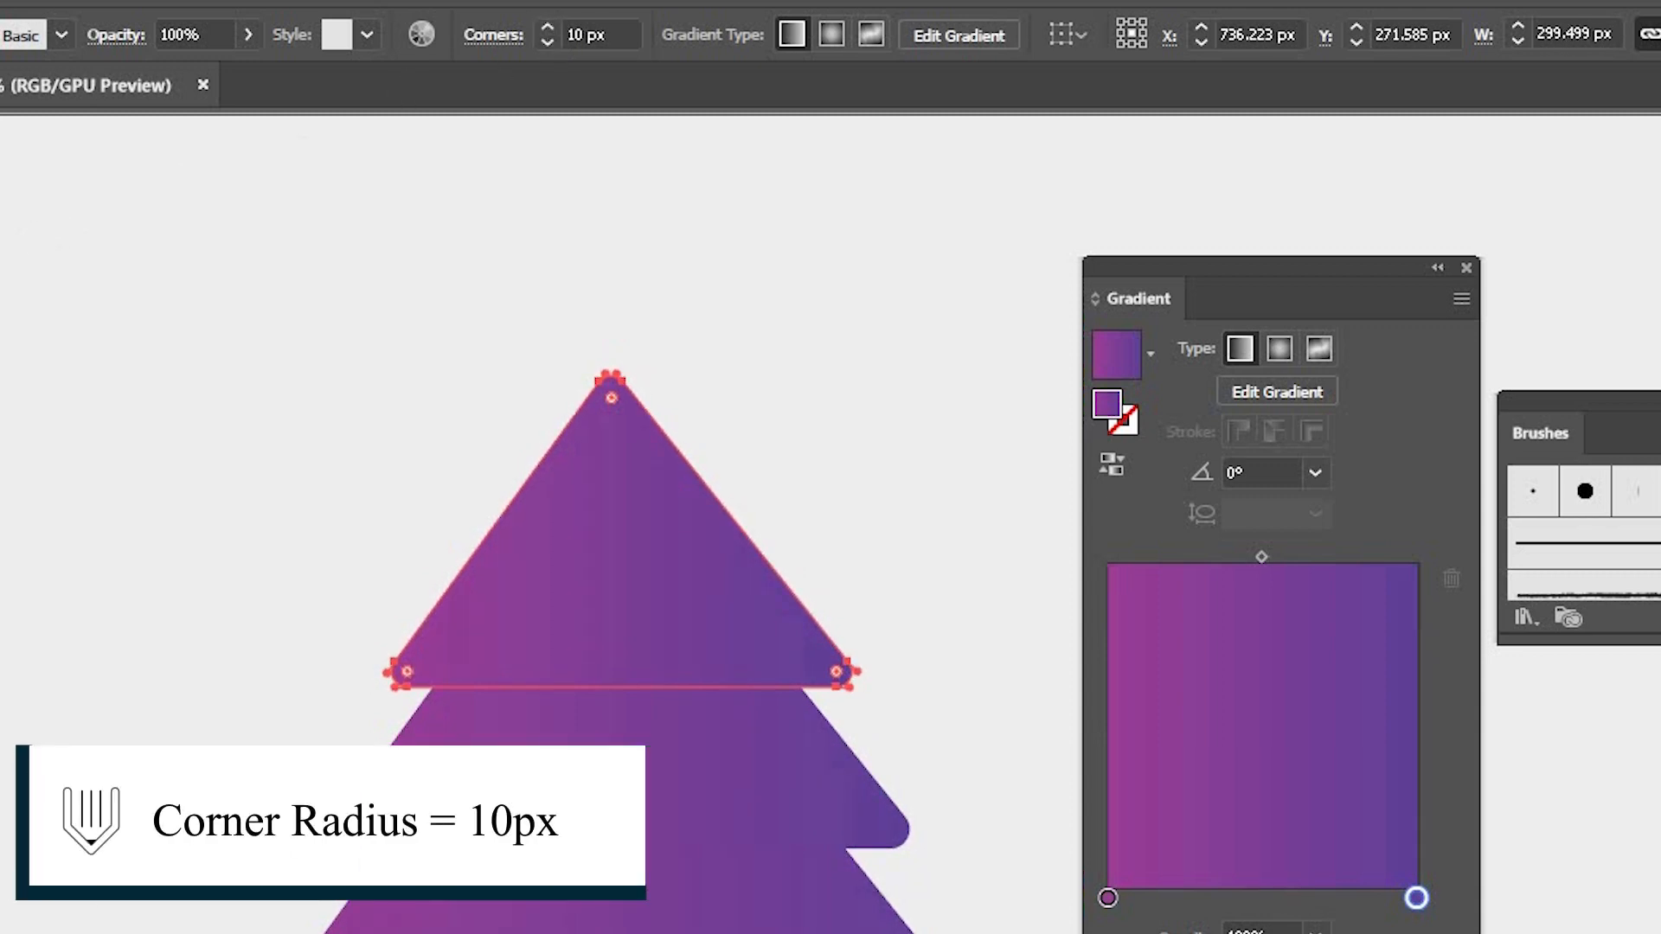
pyautogui.press('v')
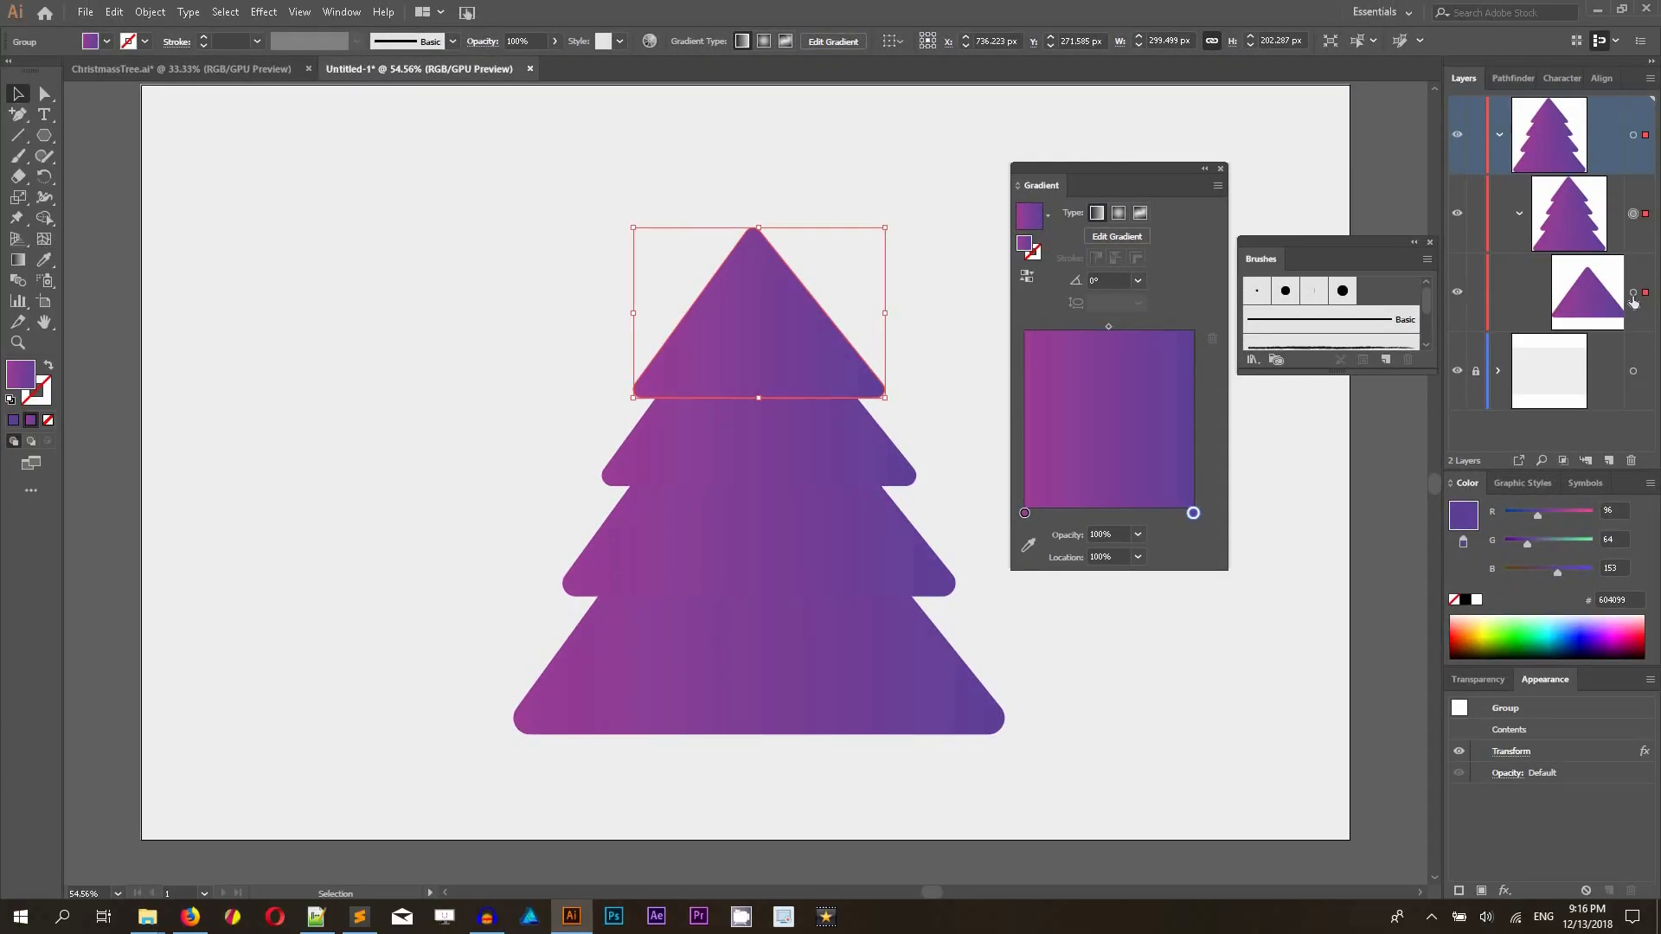
# - Target the triangle path inside the tree's group, leaving its name and options as they are
pyautogui.click(1633, 295)
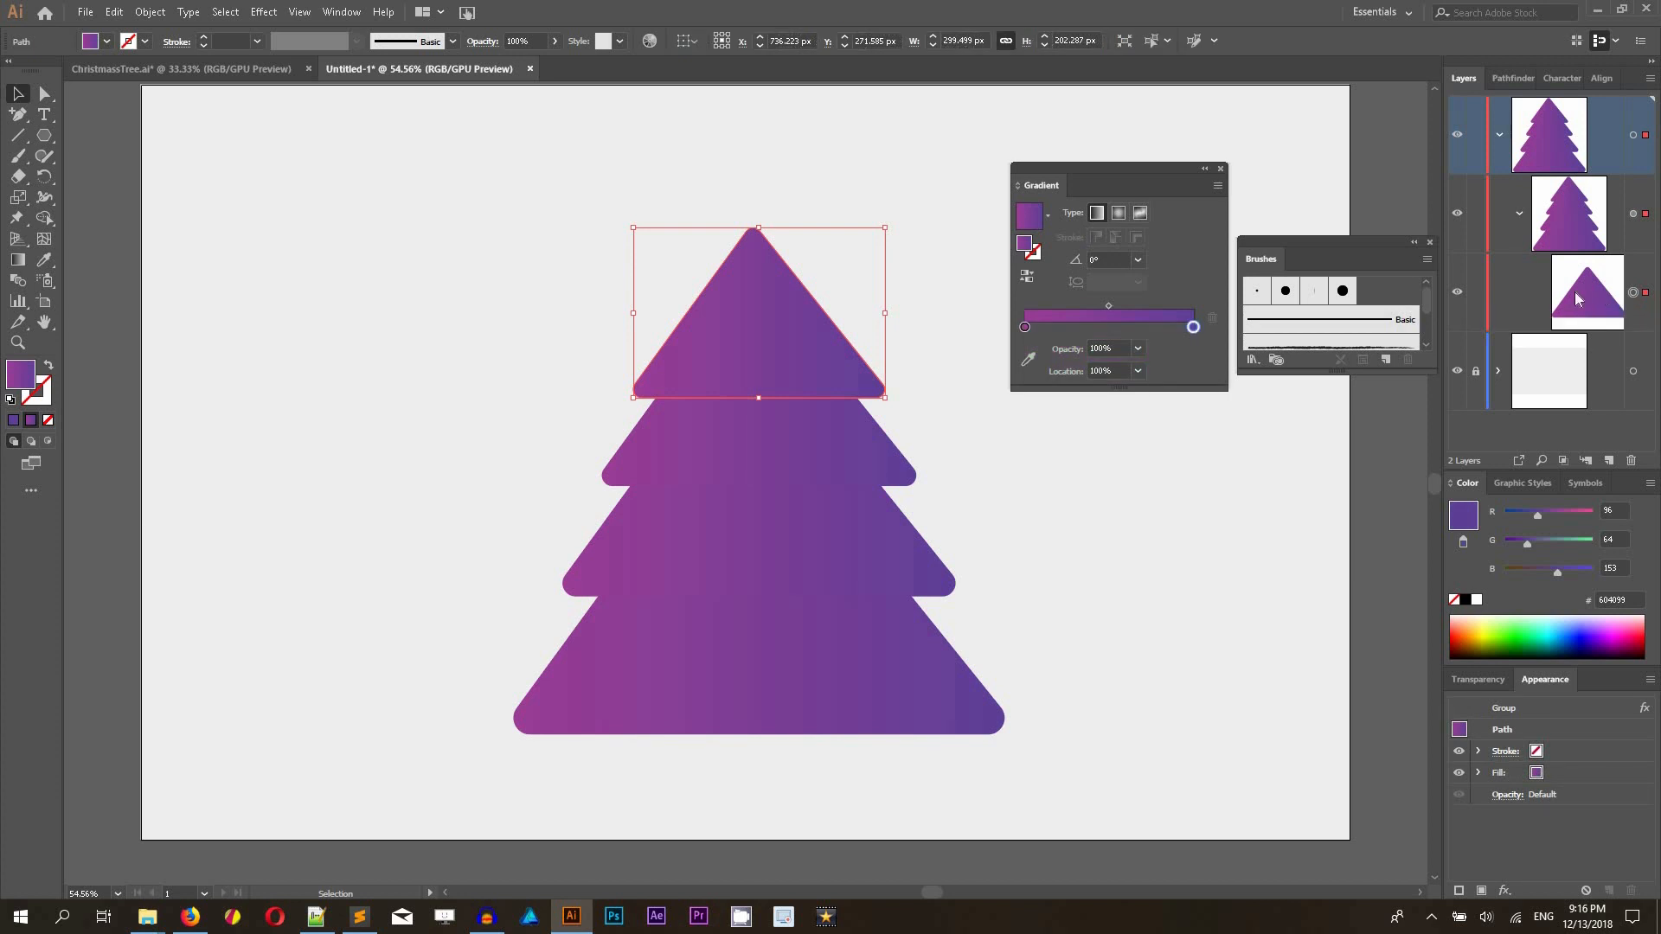
pyautogui.doubleClick(1620, 301)
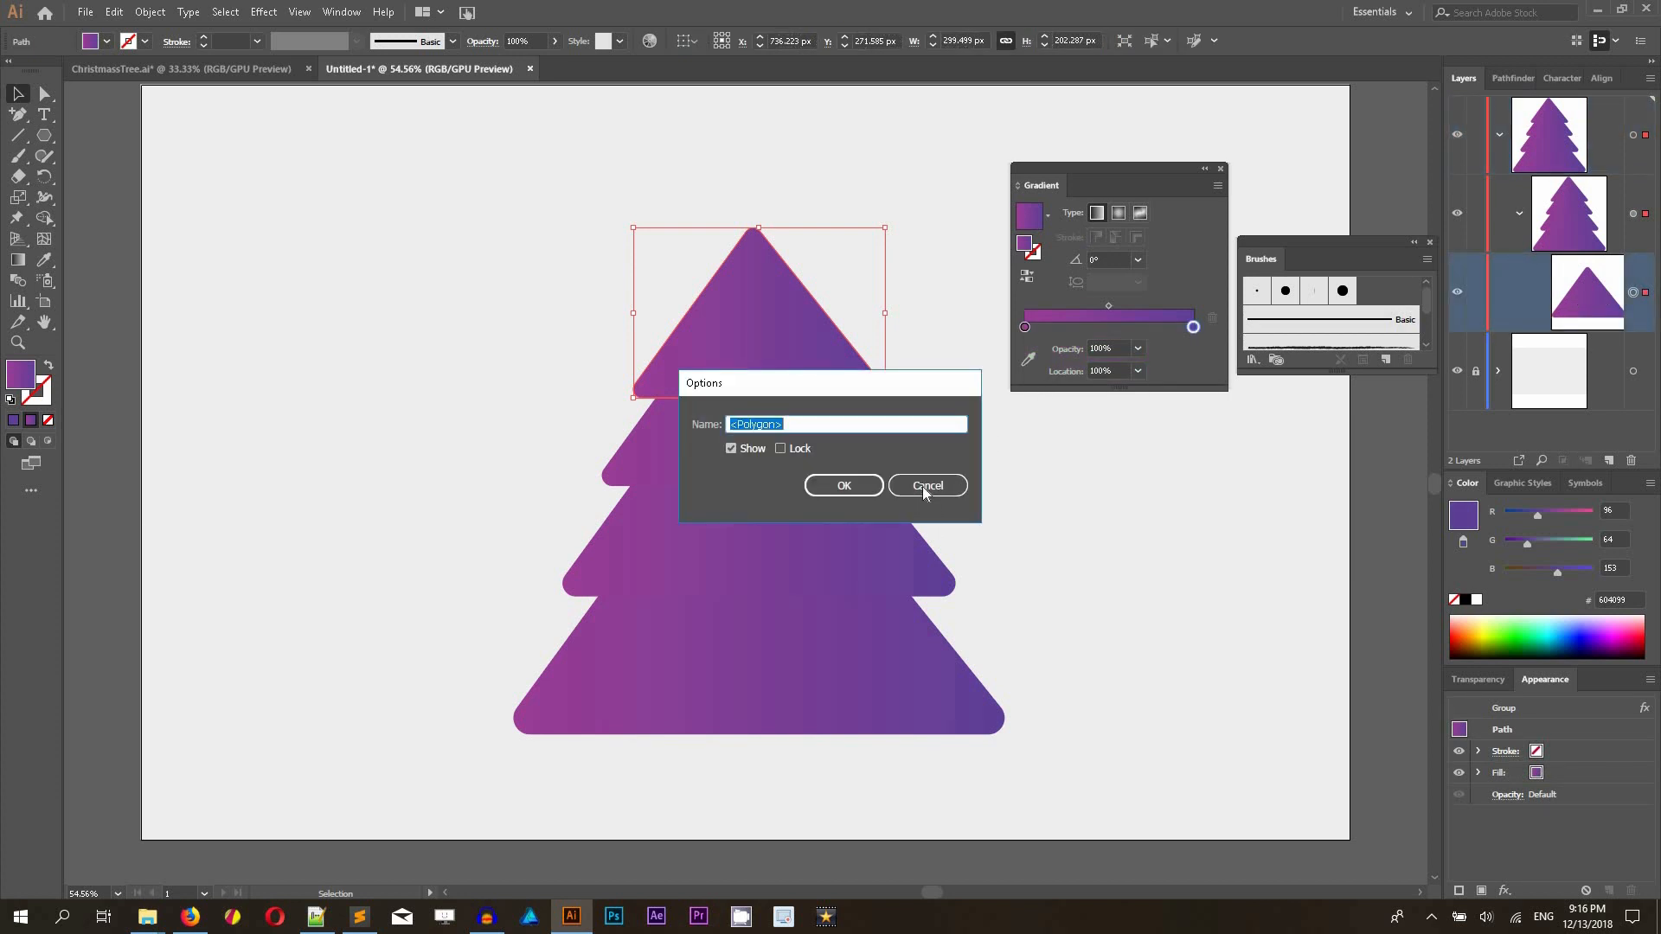
pyautogui.click(925, 486)
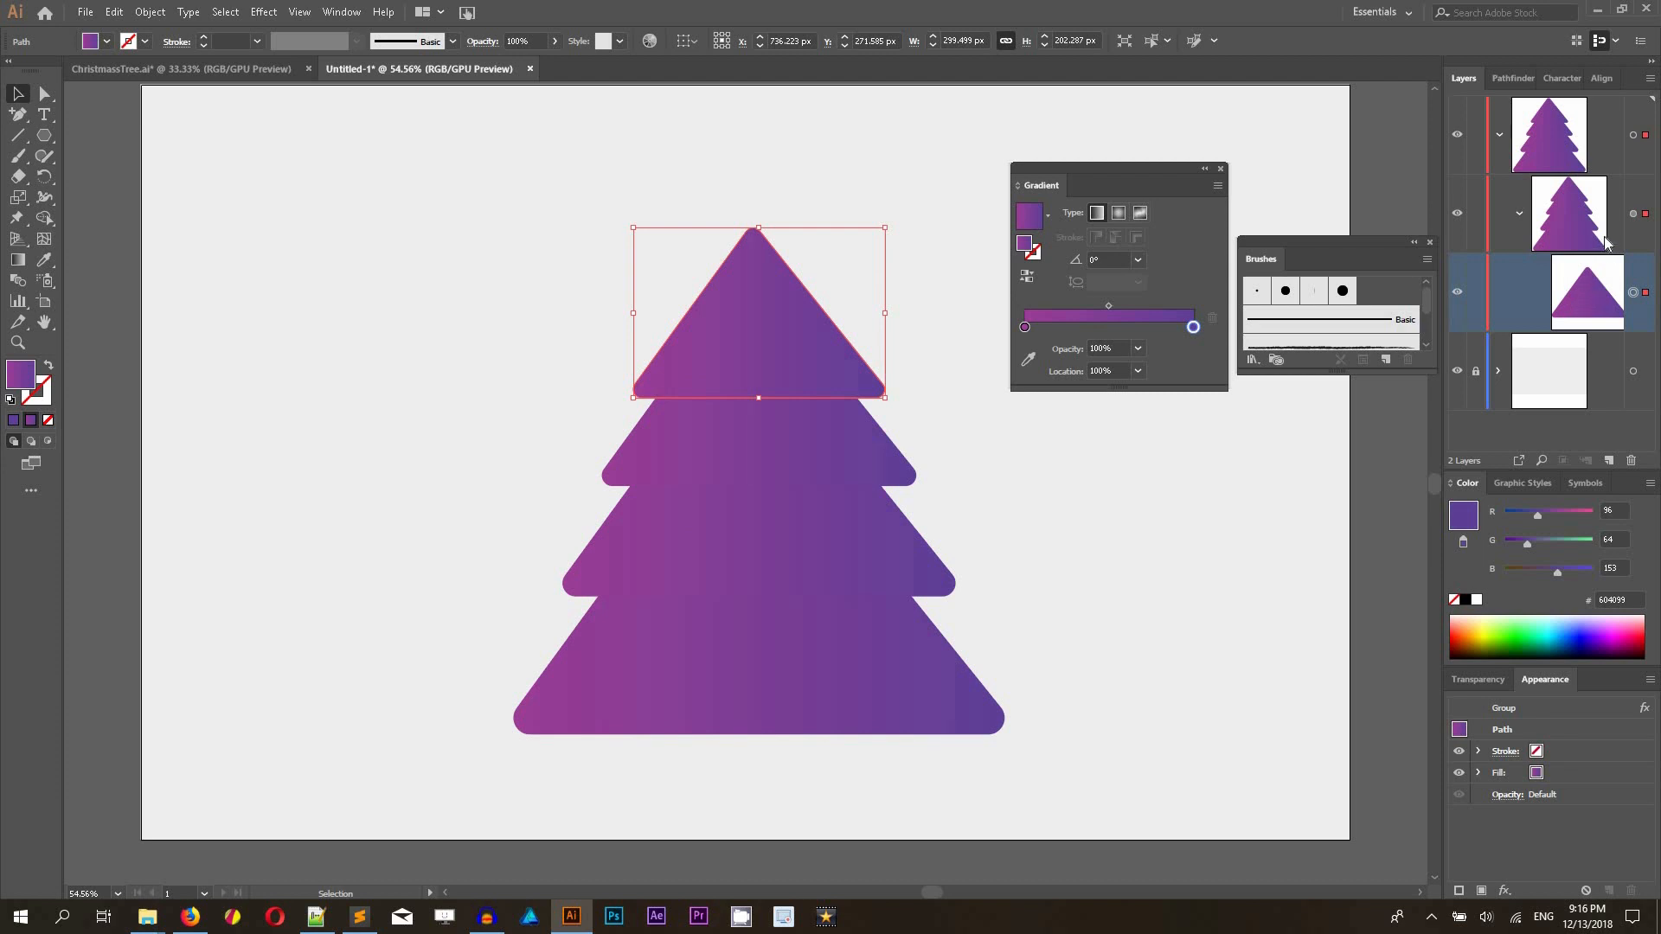
# - Draw a thin wedge-shaped shadow path with the Pen tool along the top triangle's lower edge, following the second tier's slanted sides
pyautogui.moveTo(18, 113); pyautogui.dragTo(78, 118)
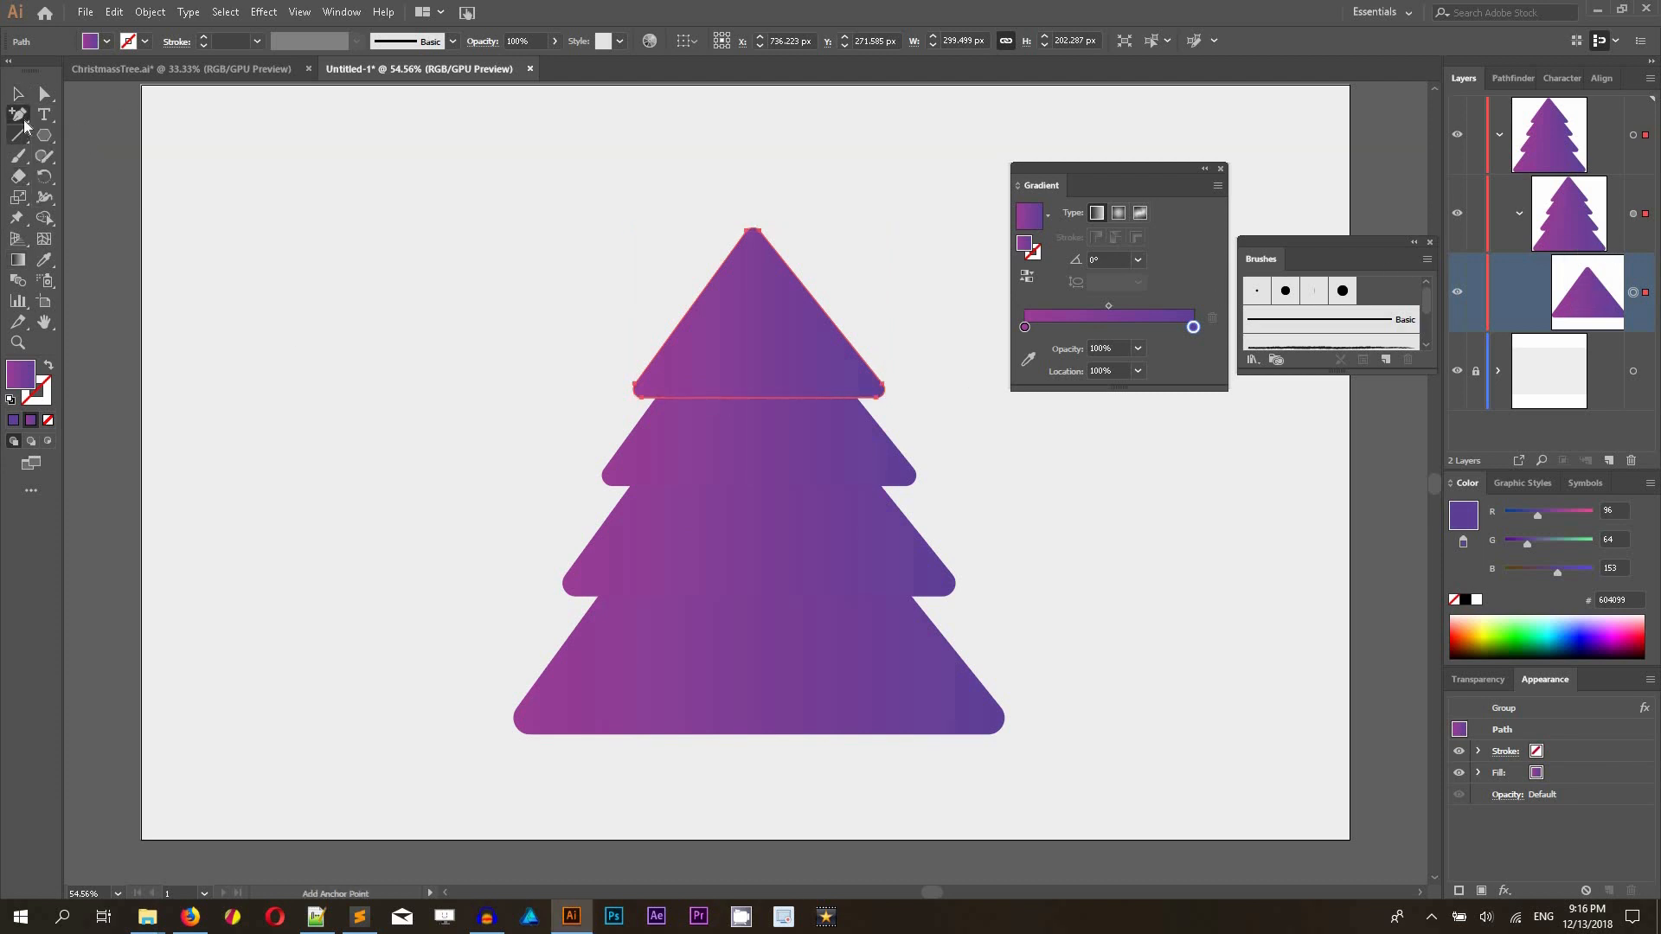
pyautogui.press('p')
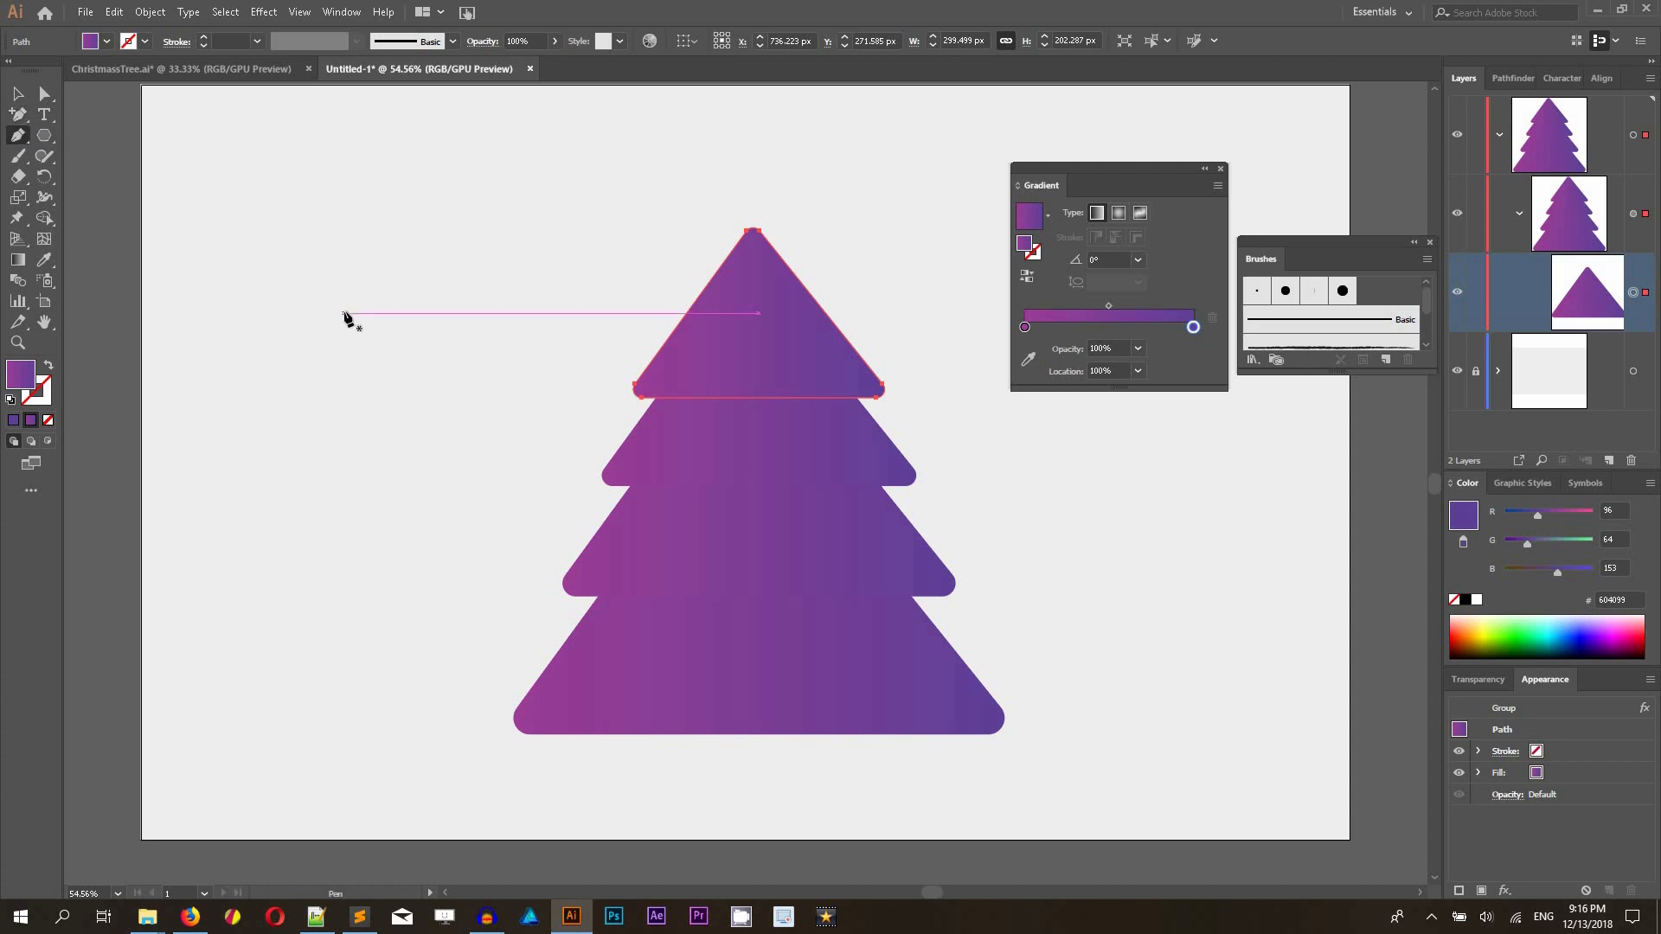
pyautogui.hotkey('ctrl', '=')
pyautogui.hotkey('ctrl', '=')
pyautogui.hotkey('ctrl', '=')
pyautogui.hotkey('ctrl', '=')
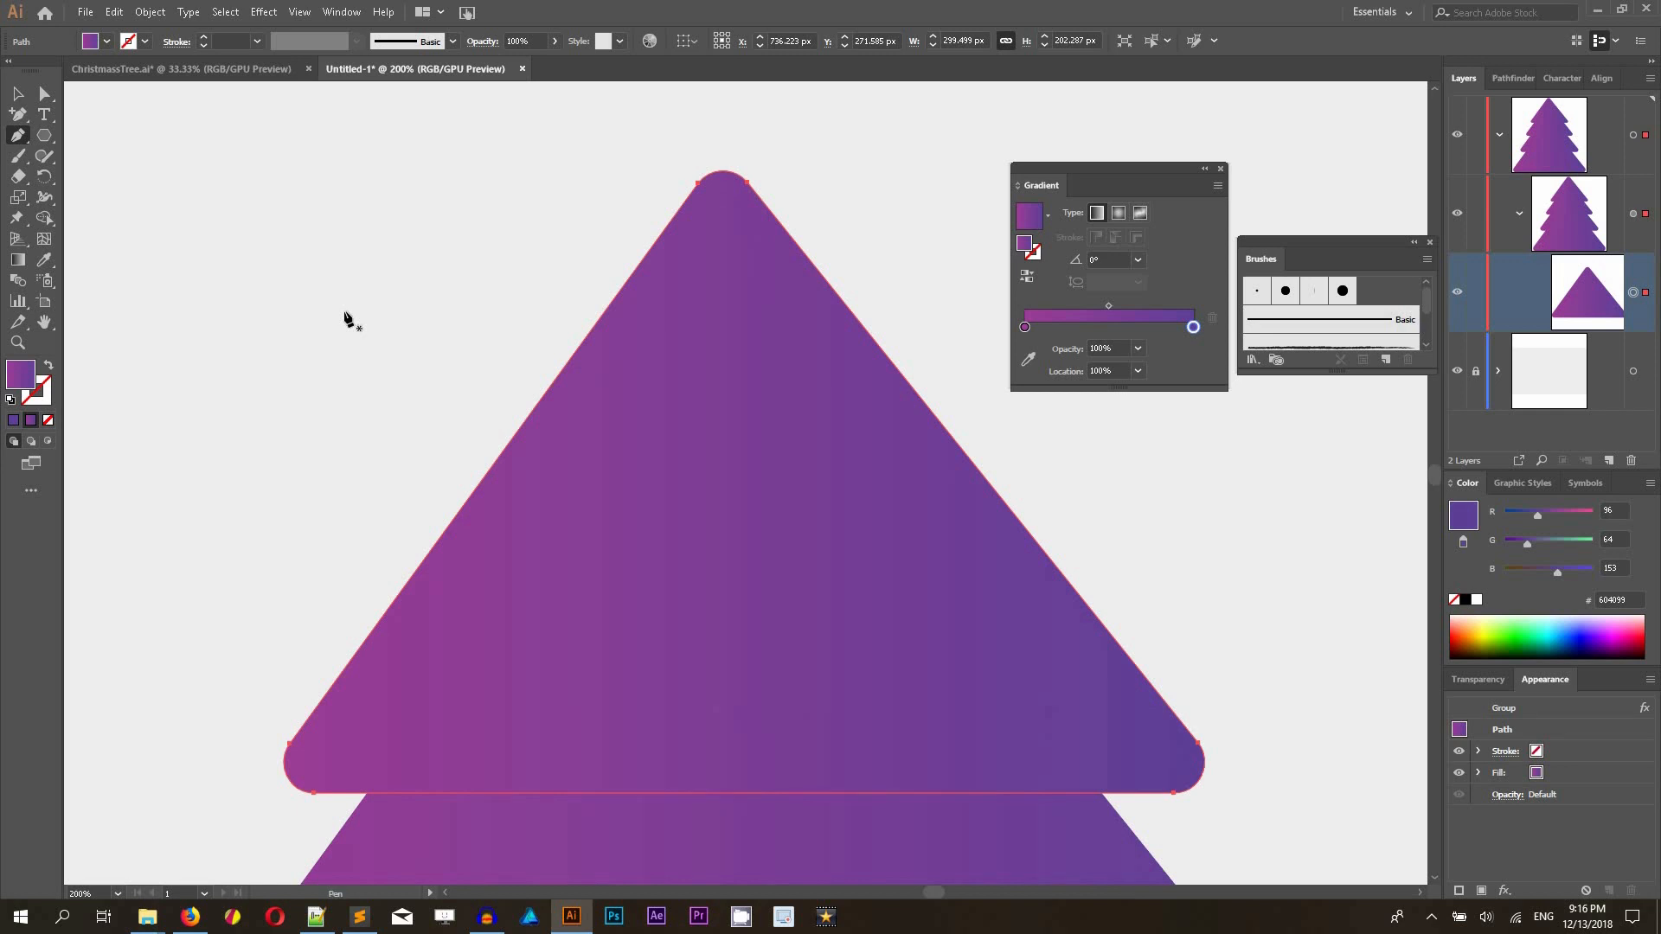
pyautogui.scroll(-3, 344, 313)
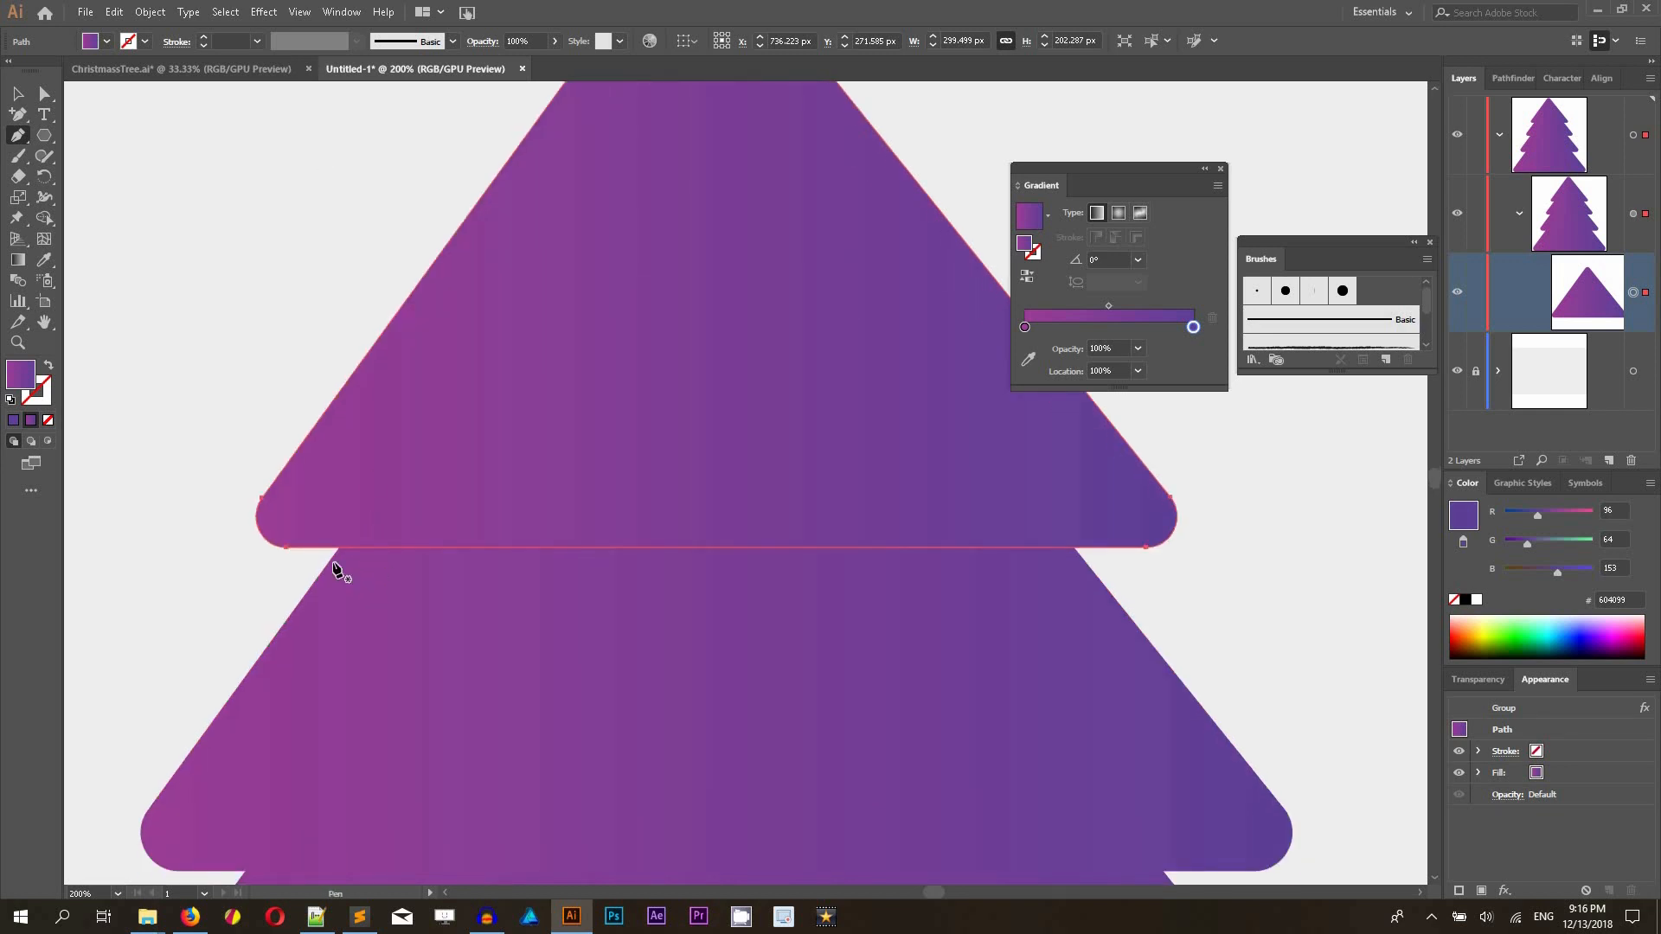
pyautogui.hotkey('ctrl', 'shift', 'a')
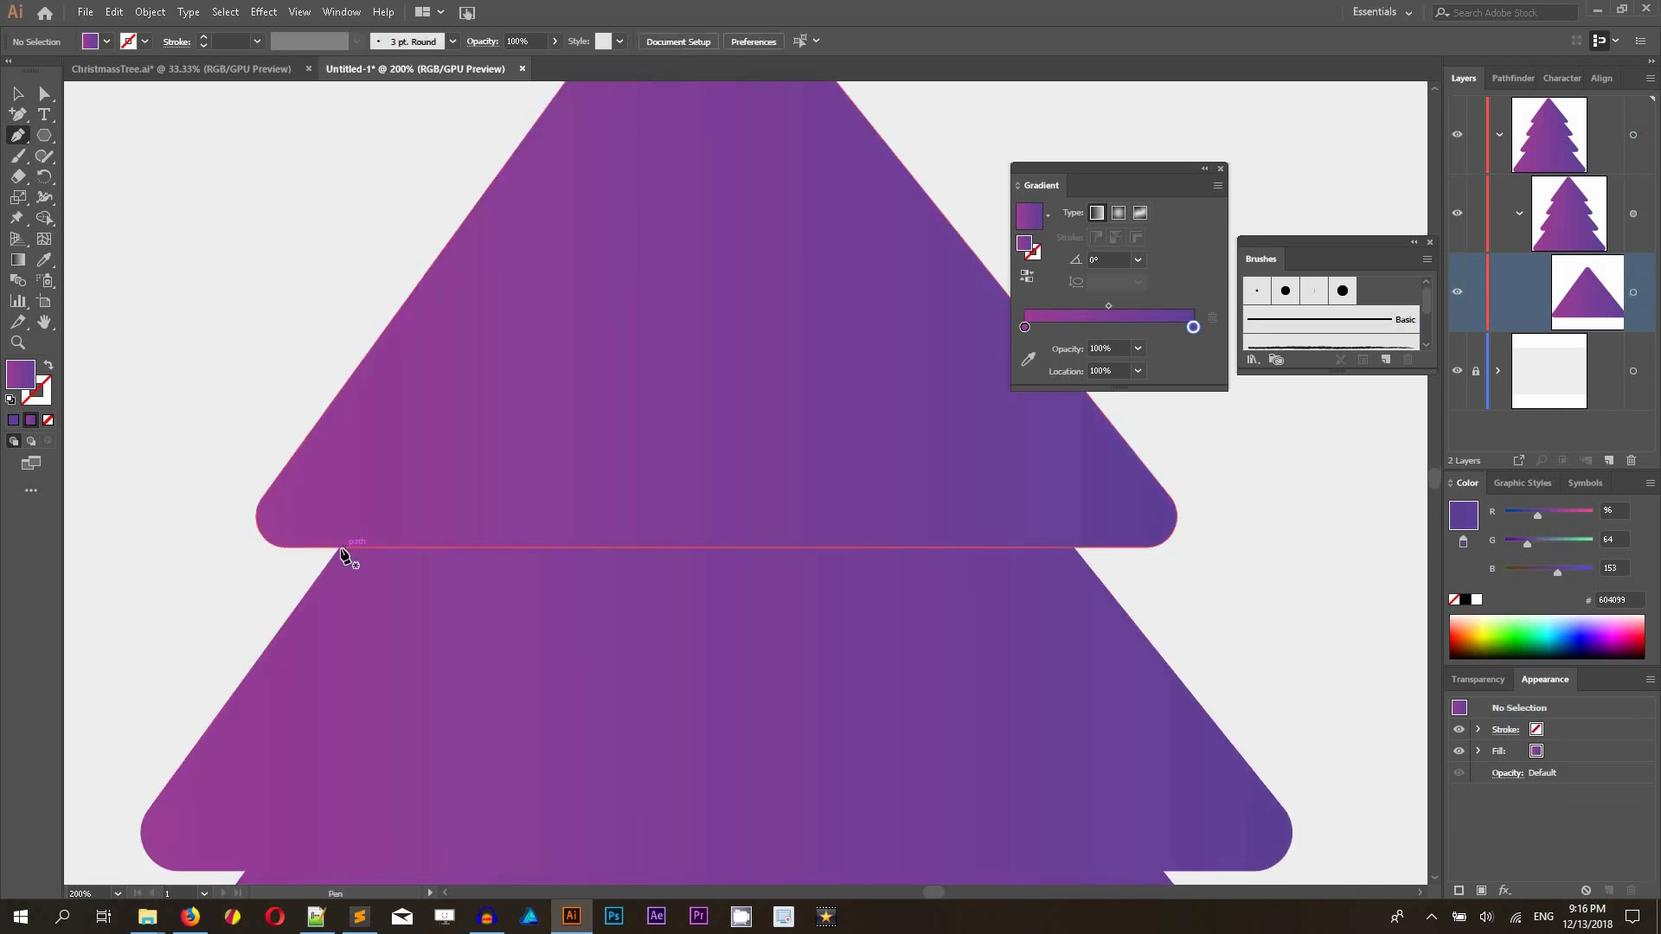
pyautogui.click(339, 546)
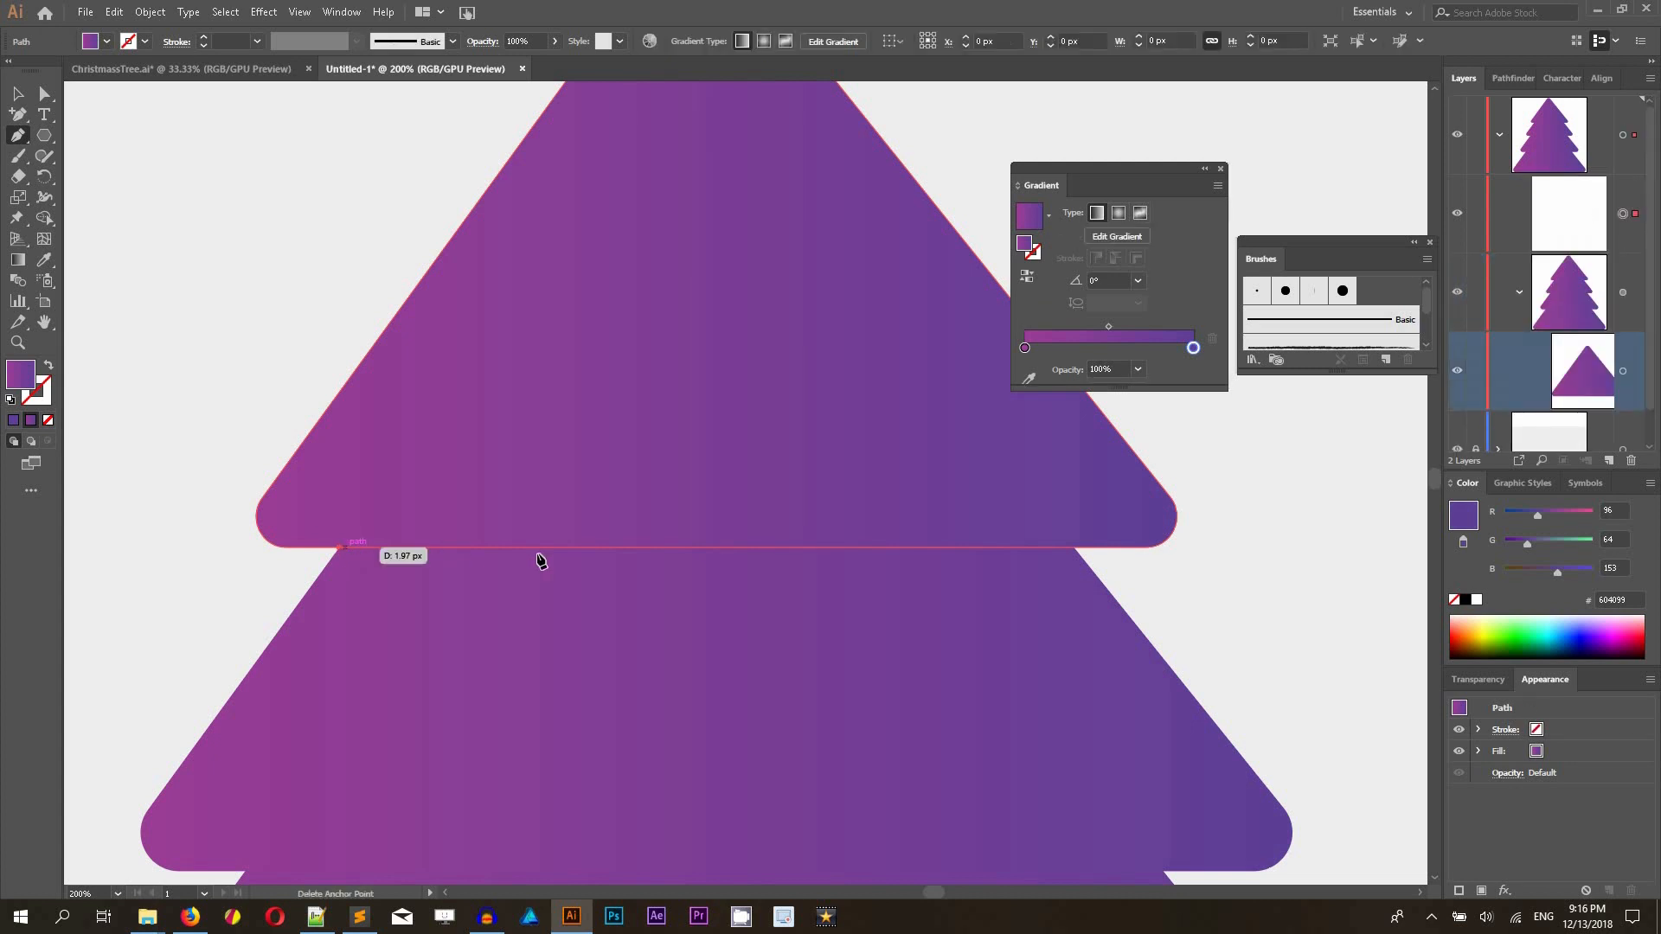
pyautogui.click(1069, 547)
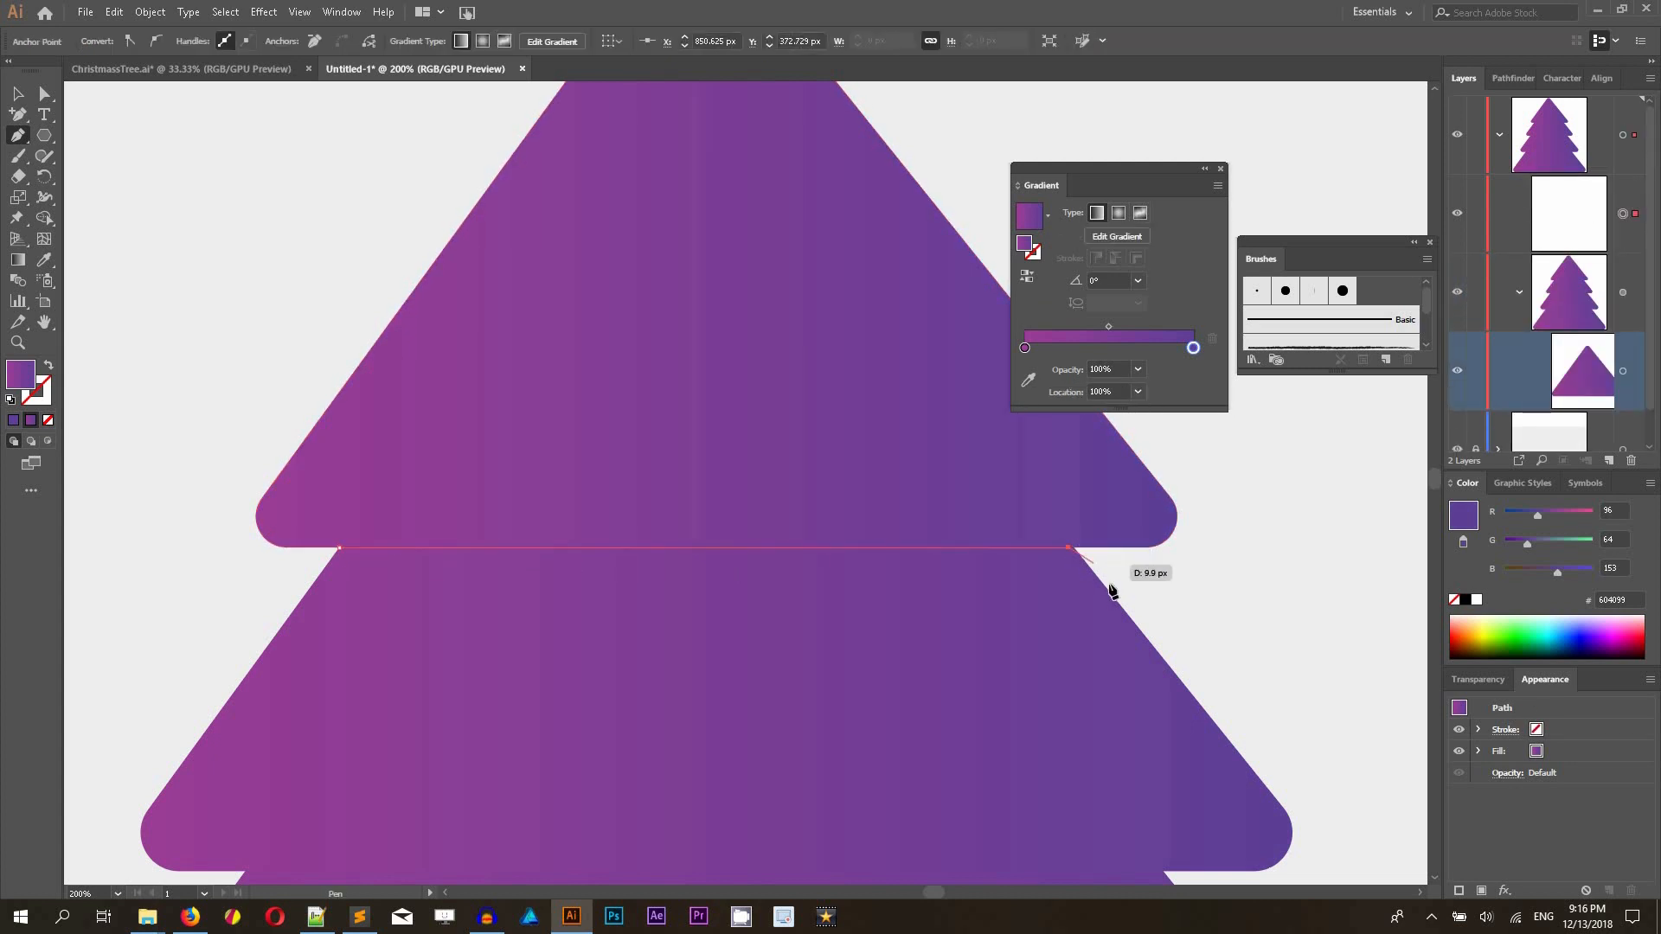
pyautogui.hotkey('ctrl', 'z')
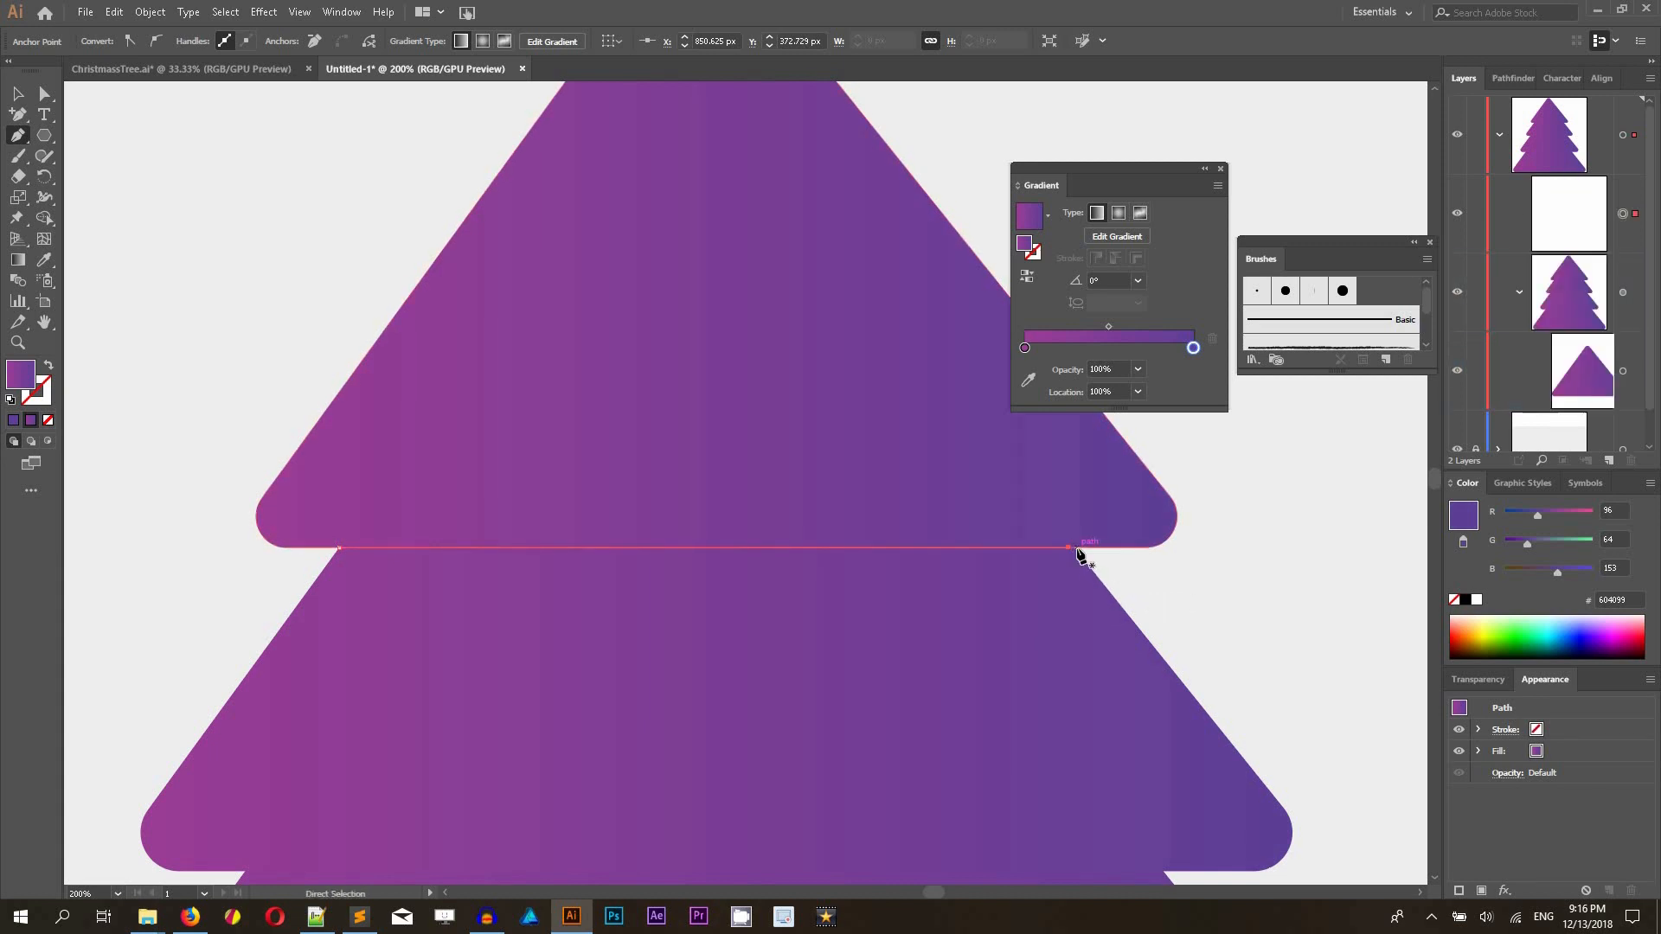
pyautogui.click(1072, 548)
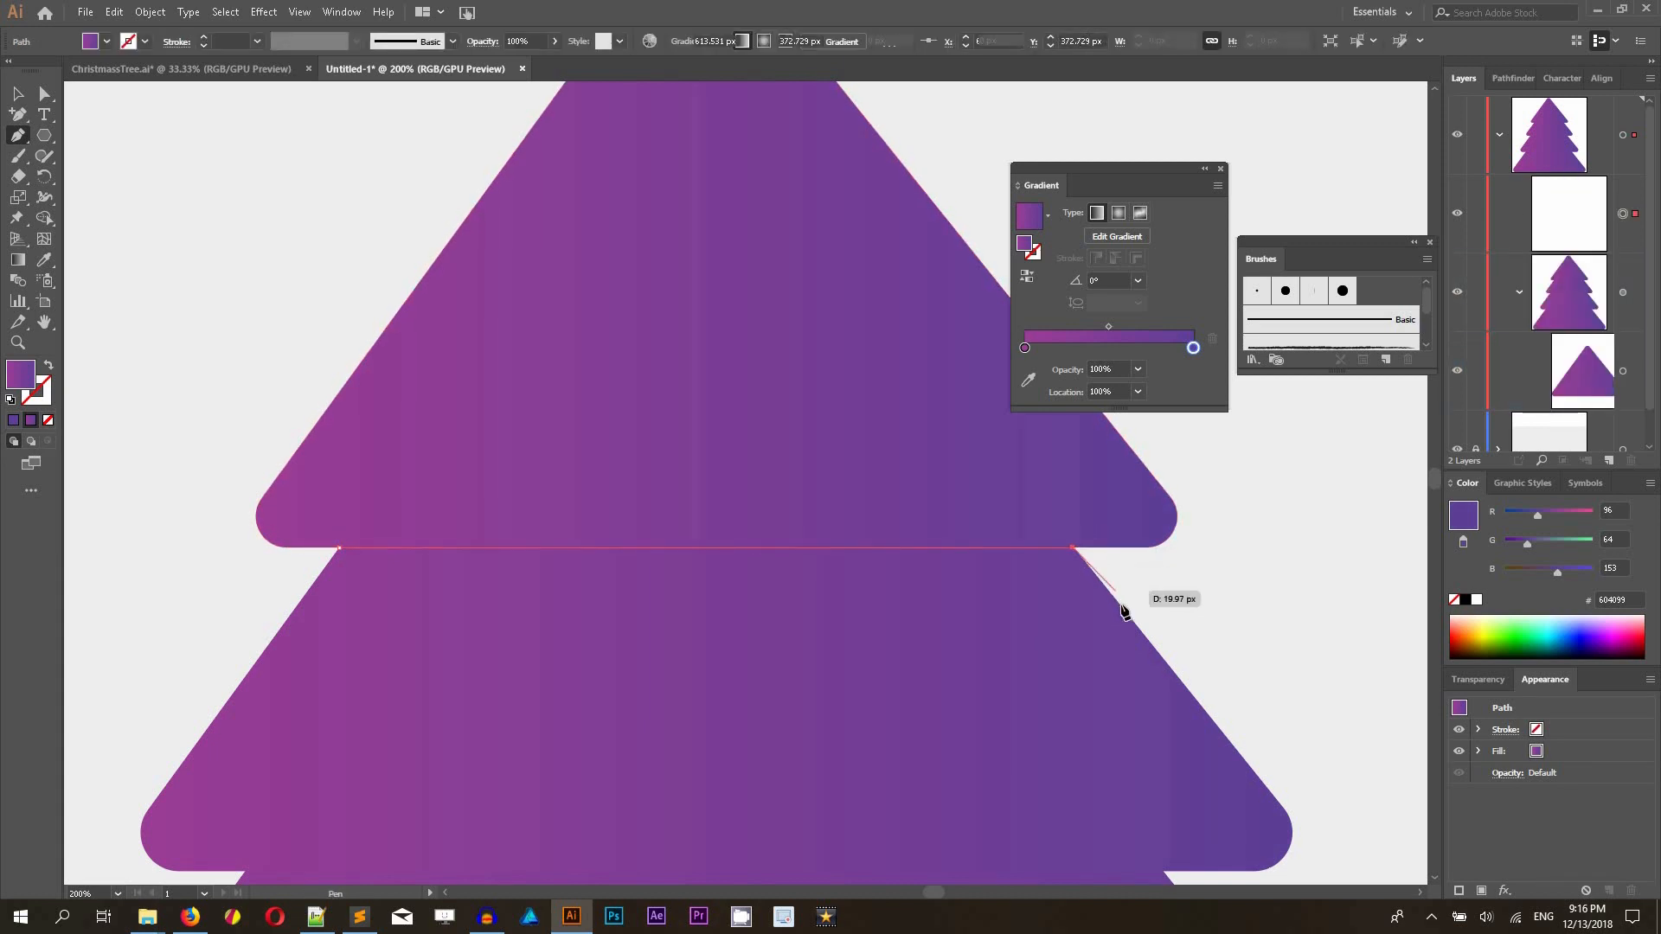
pyautogui.click(1124, 613)
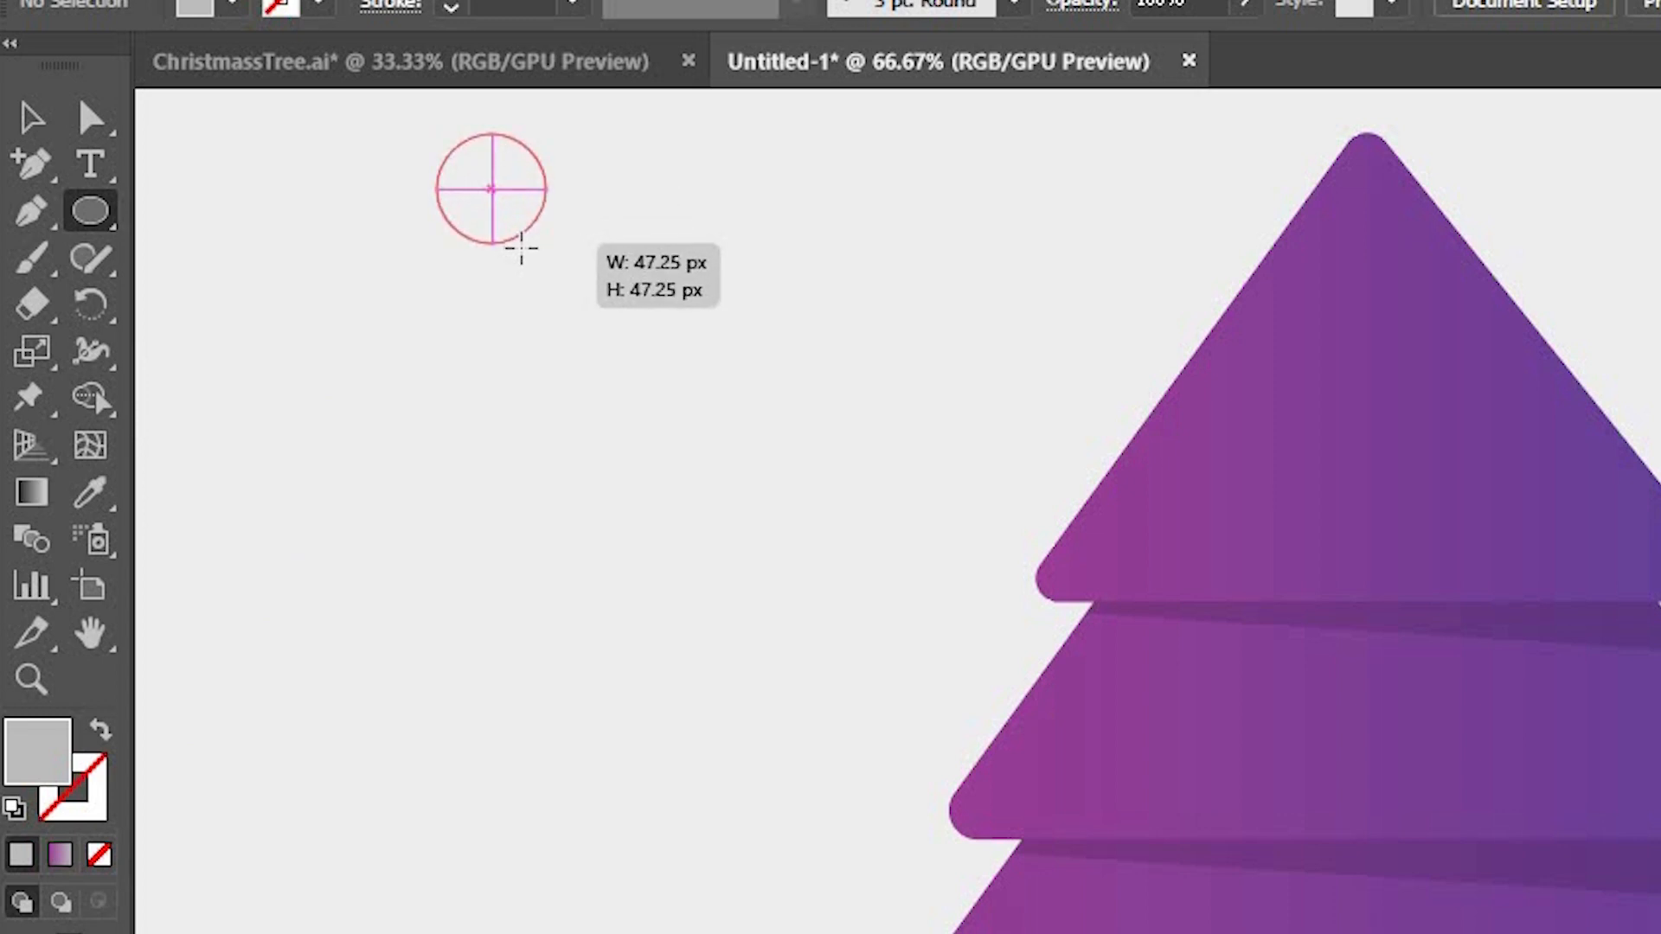
# - Draw a circle about 47 px wide on the empty area beside the tree and fill it with orange
pyautogui.moveTo(519, 246); pyautogui.dragTo(549, 245)
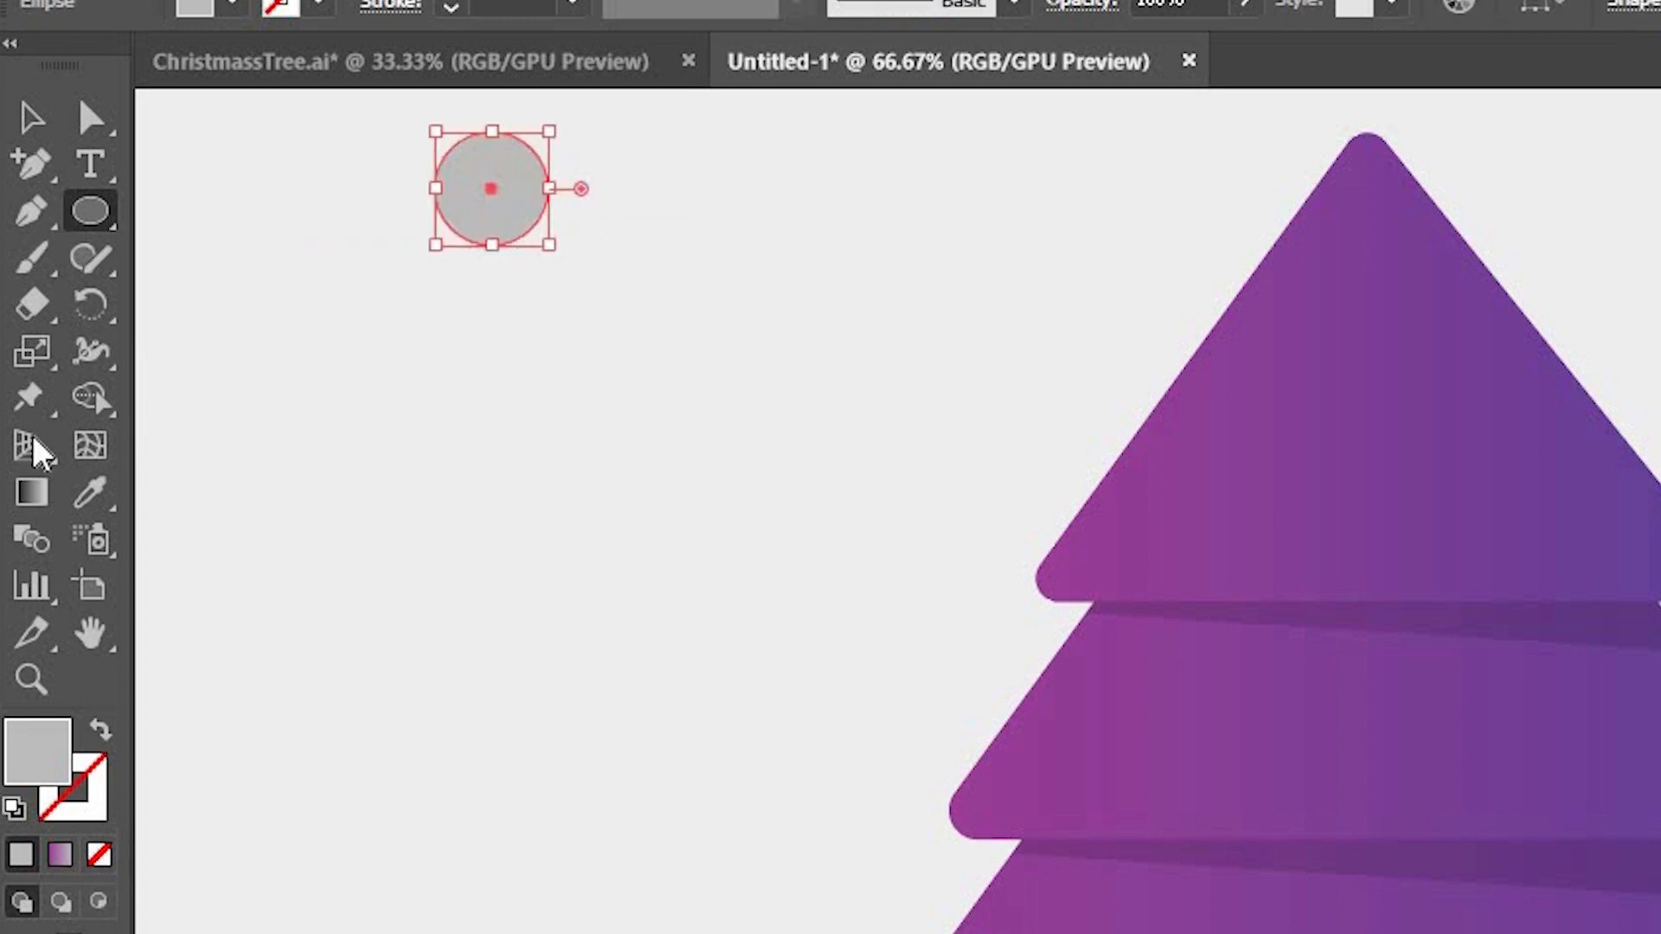
pyautogui.doubleClick(24, 772)
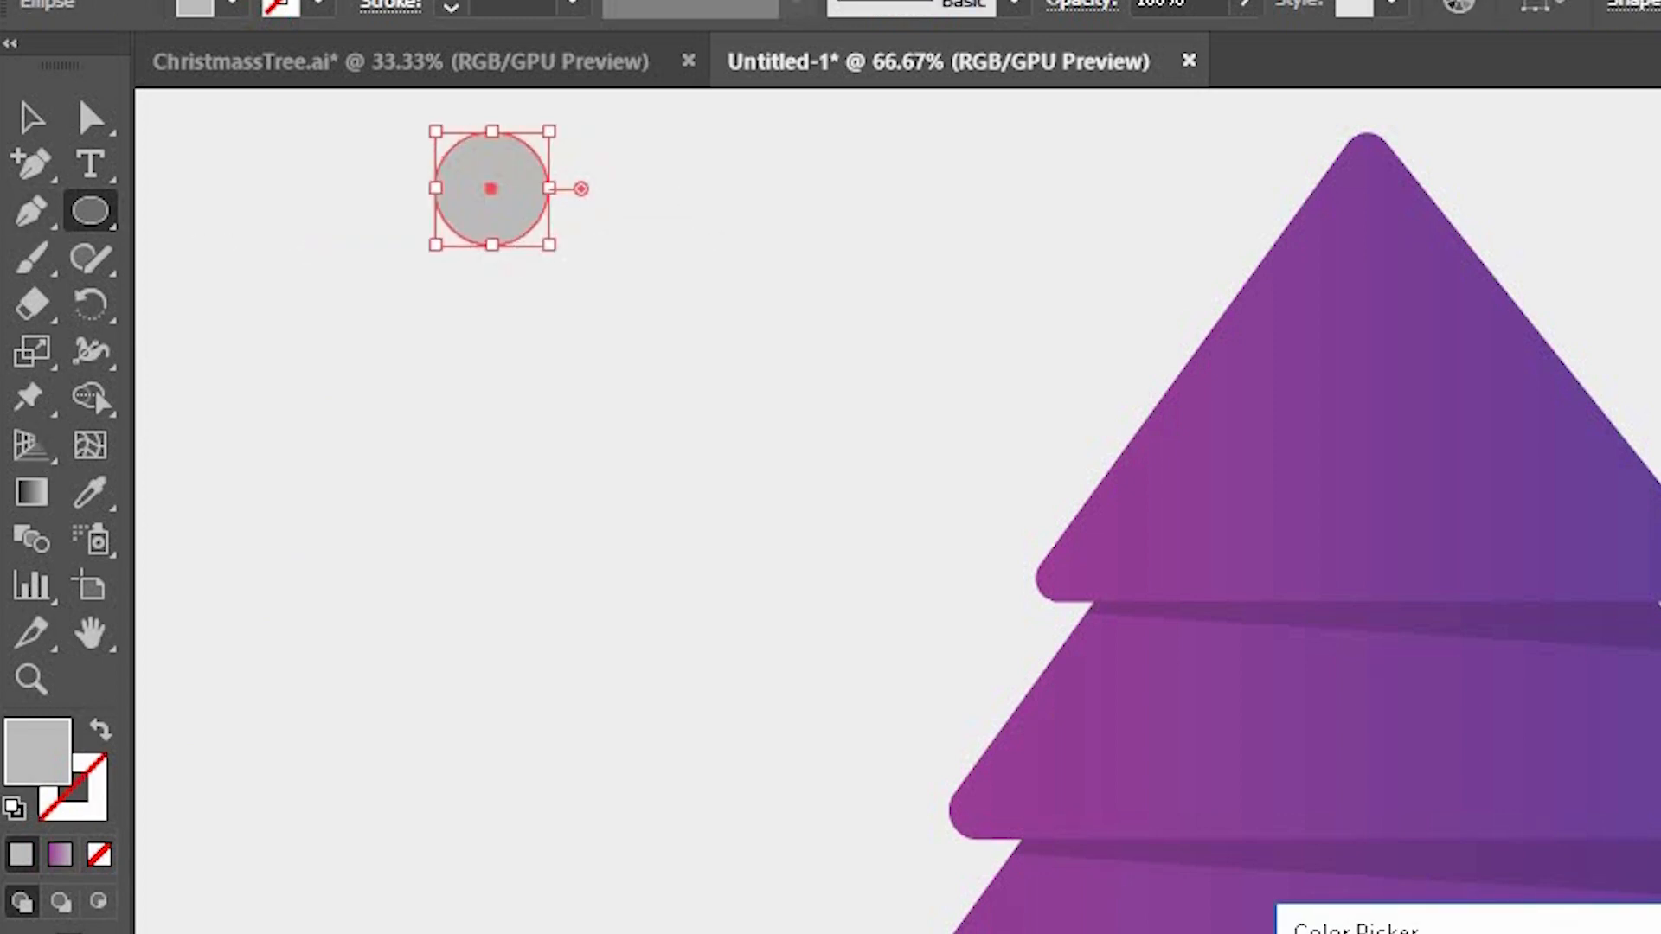
pyautogui.press('Return')
pyautogui.click(32, 117)
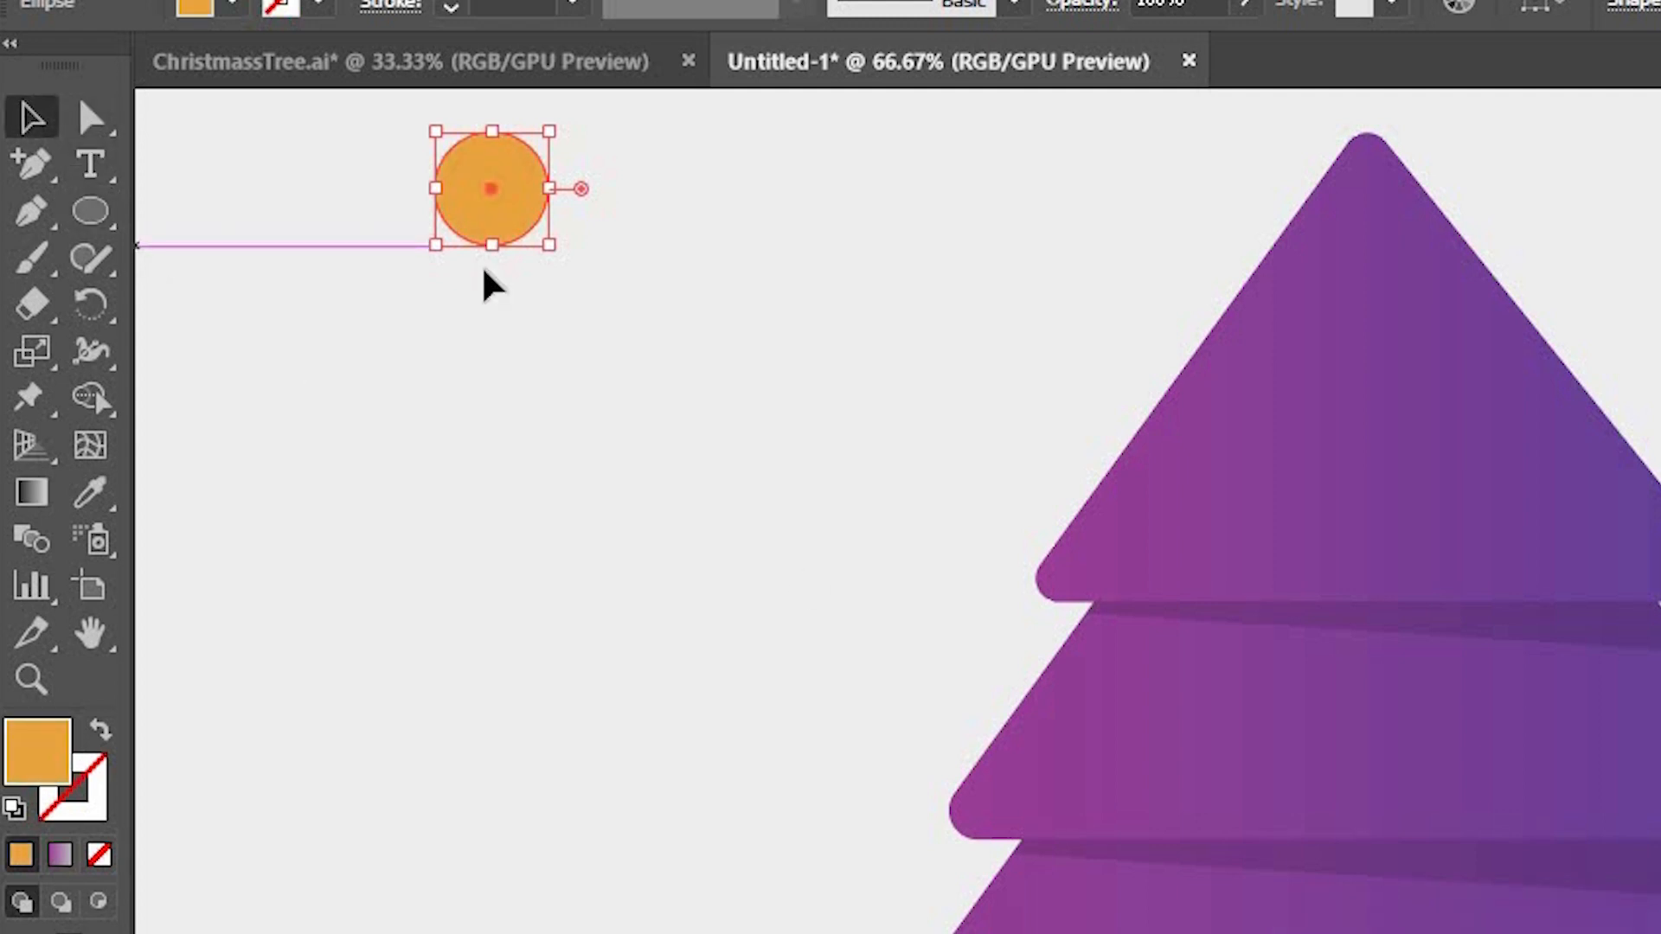
pyautogui.click(870, 430)
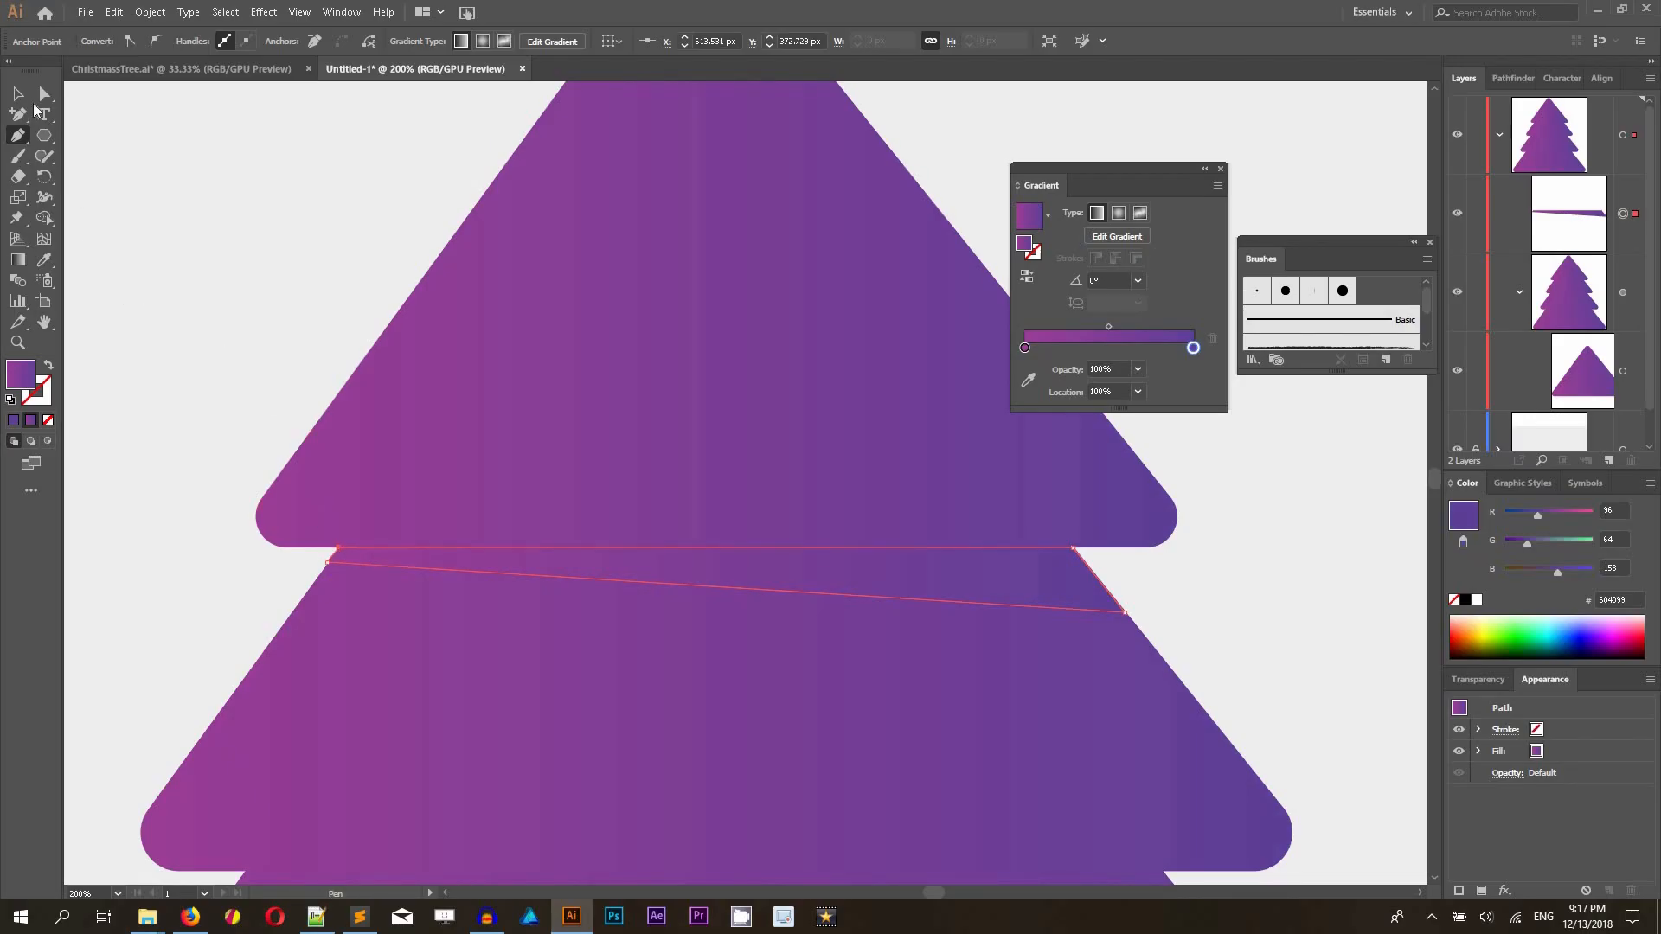
# - Replace the shadow wedge's gradient fill with the solid grey #bcbcbc
pyautogui.click(21, 93)
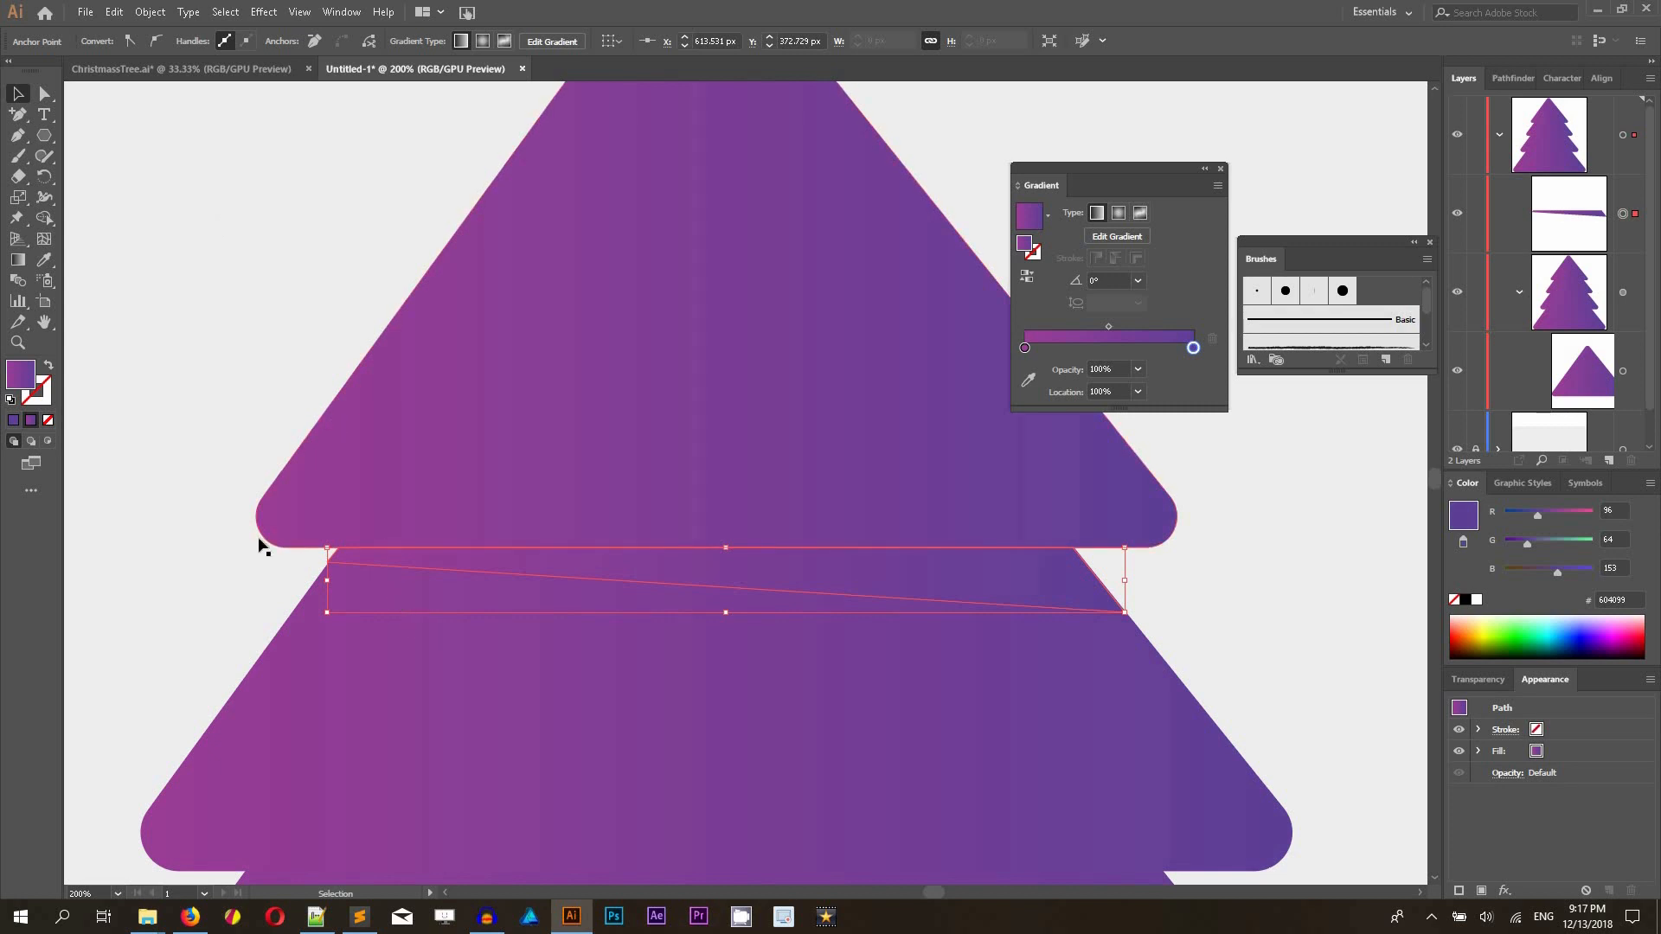
pyautogui.scroll(-4, 251, 472)
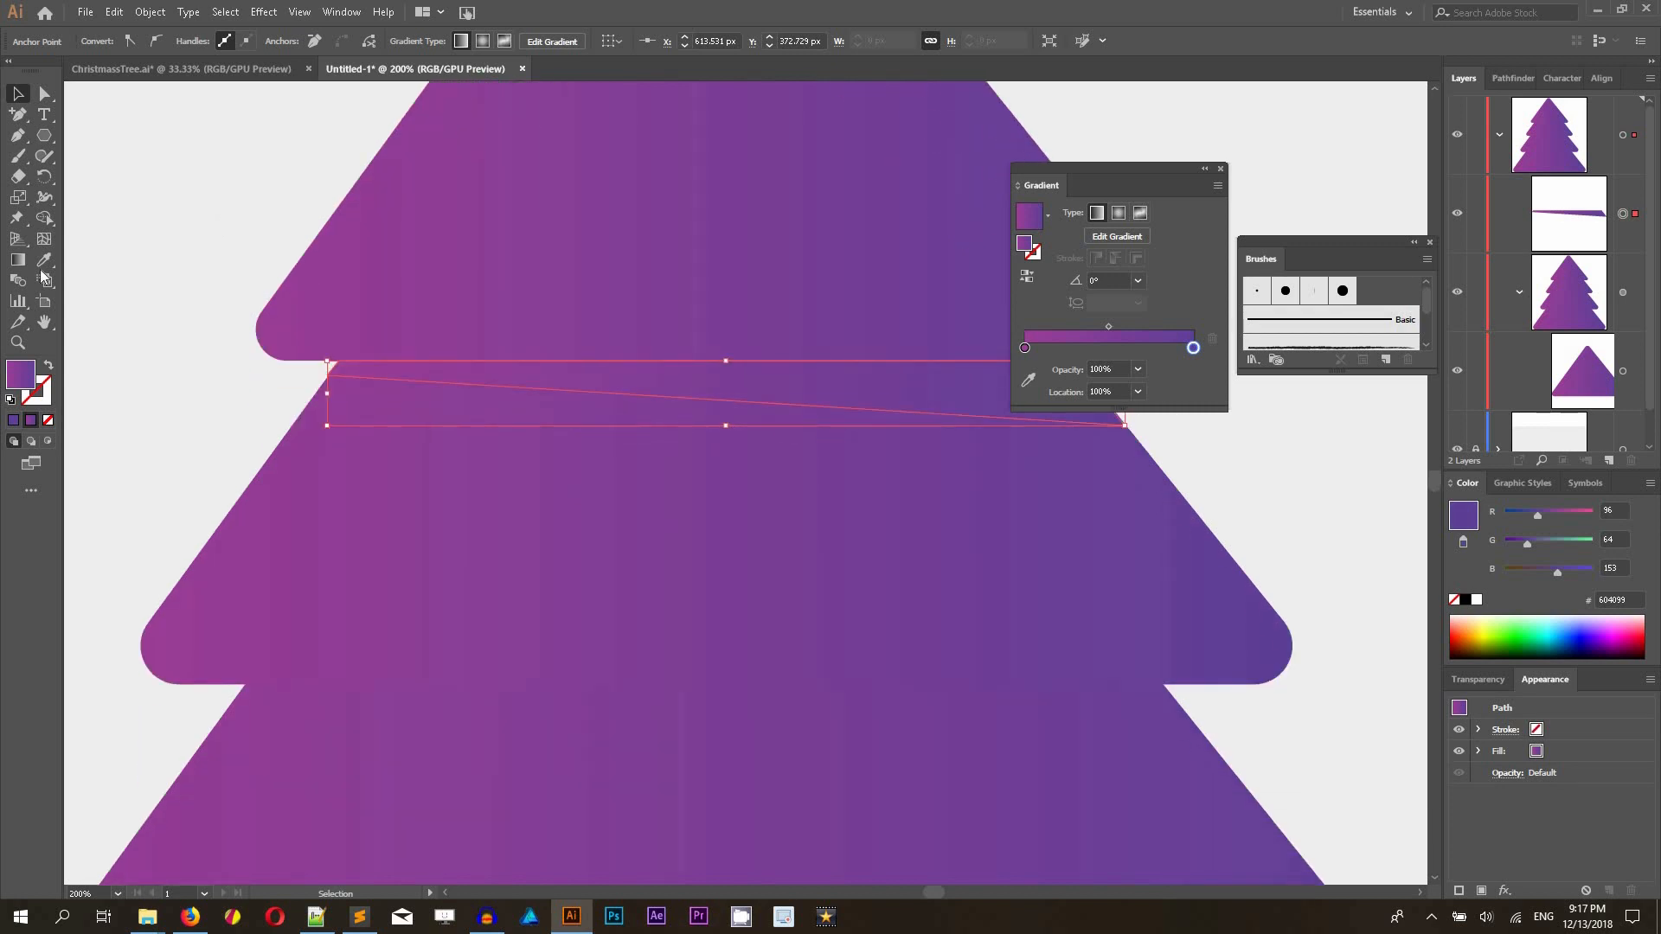
pyautogui.click(578, 554)
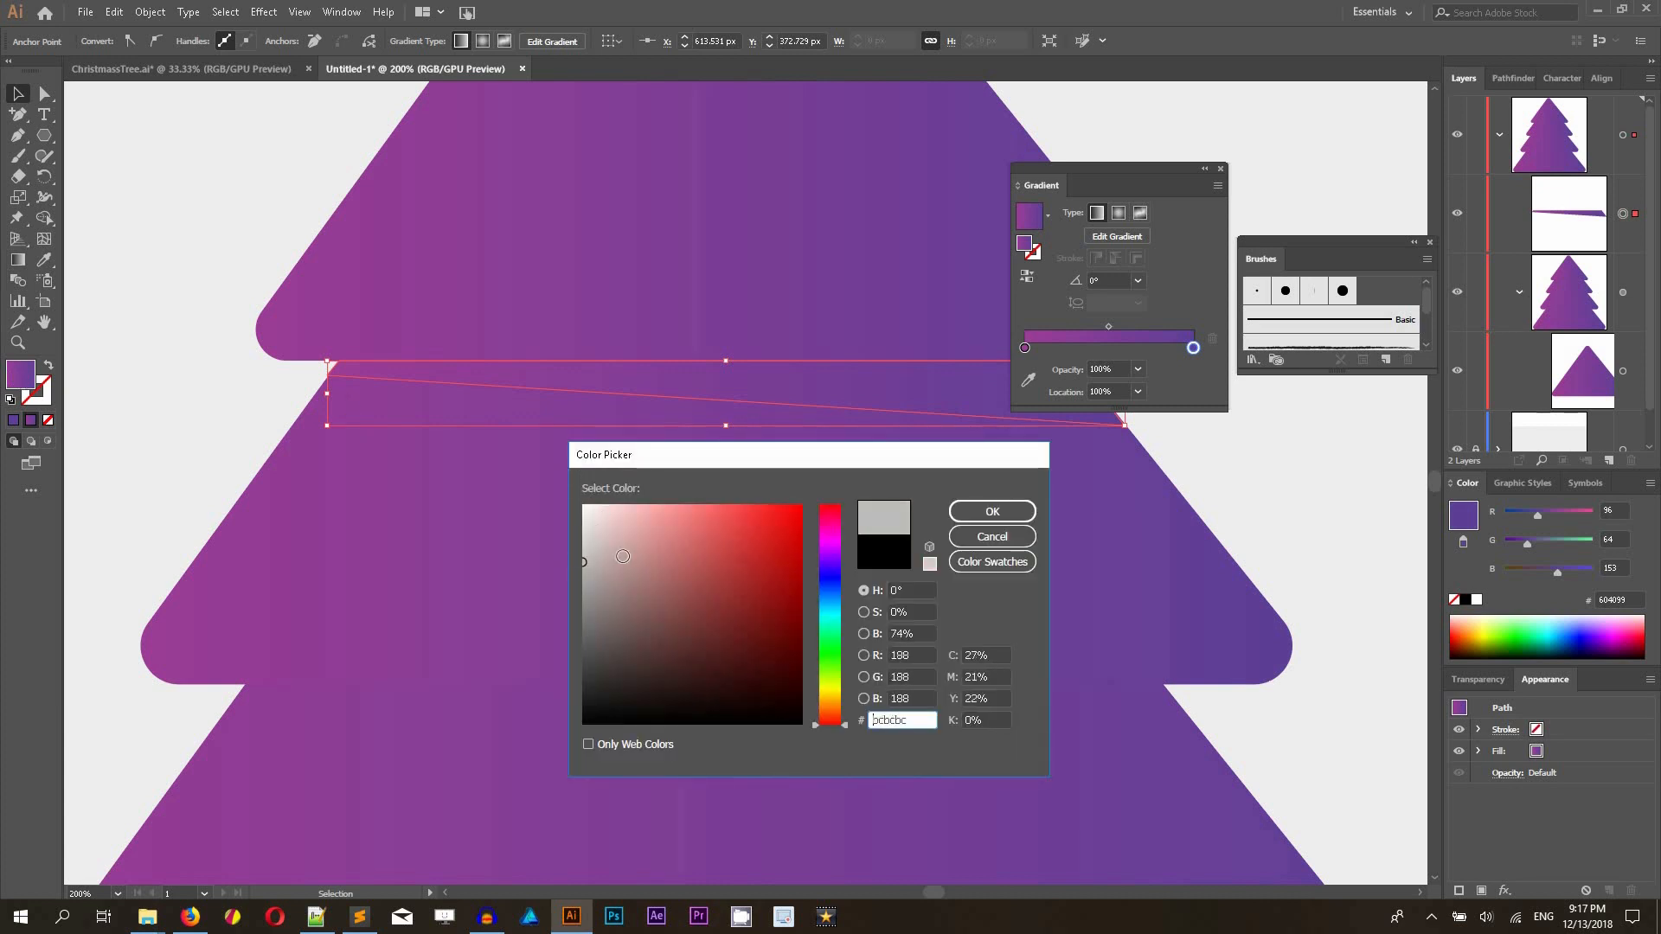
pyautogui.click(977, 506)
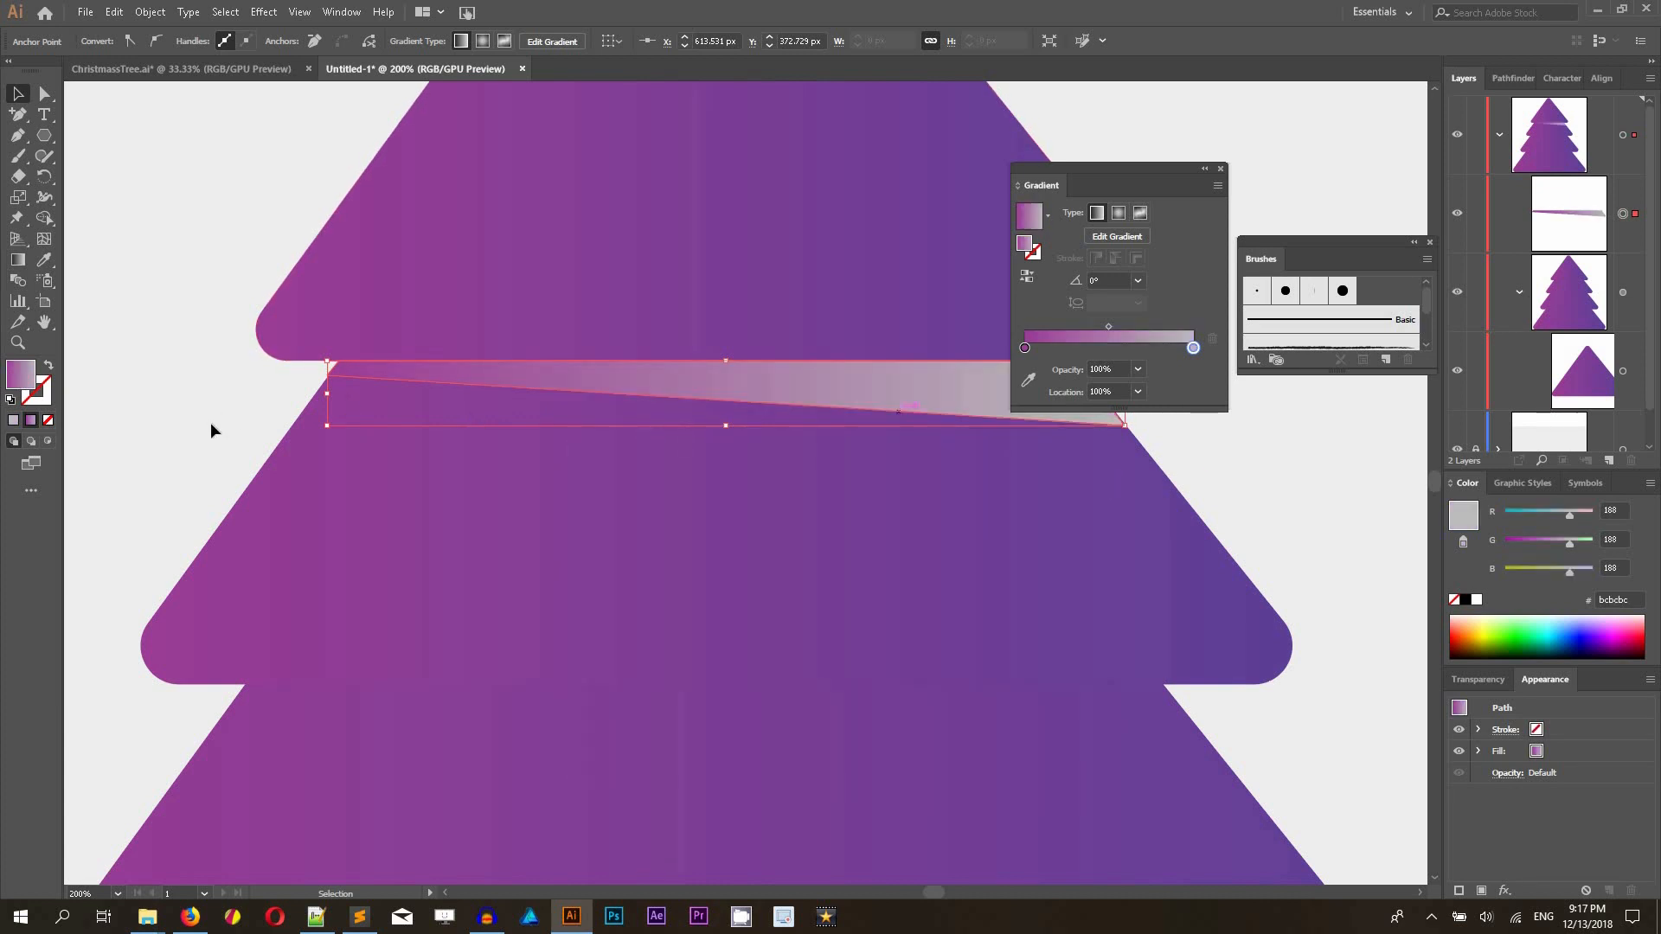
pyautogui.click(14, 420)
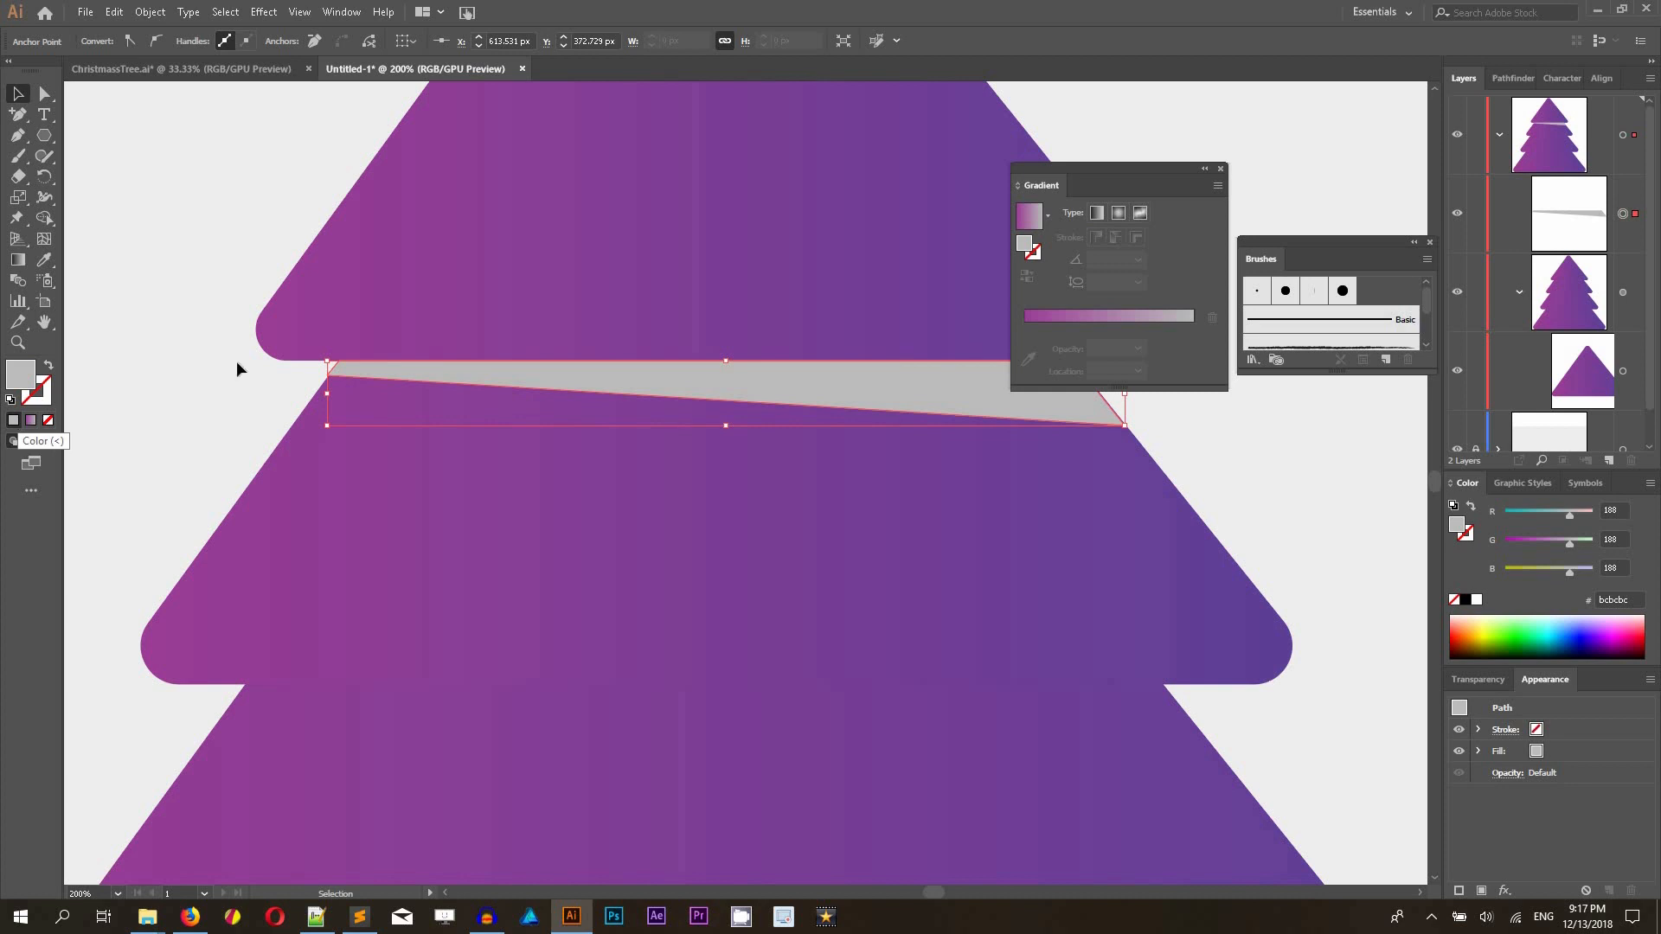
# - Move the grey wedge path into the tree's group, above the triangle path, so it repeats on every tier
pyautogui.click(261, 367)
pyautogui.click(487, 380)
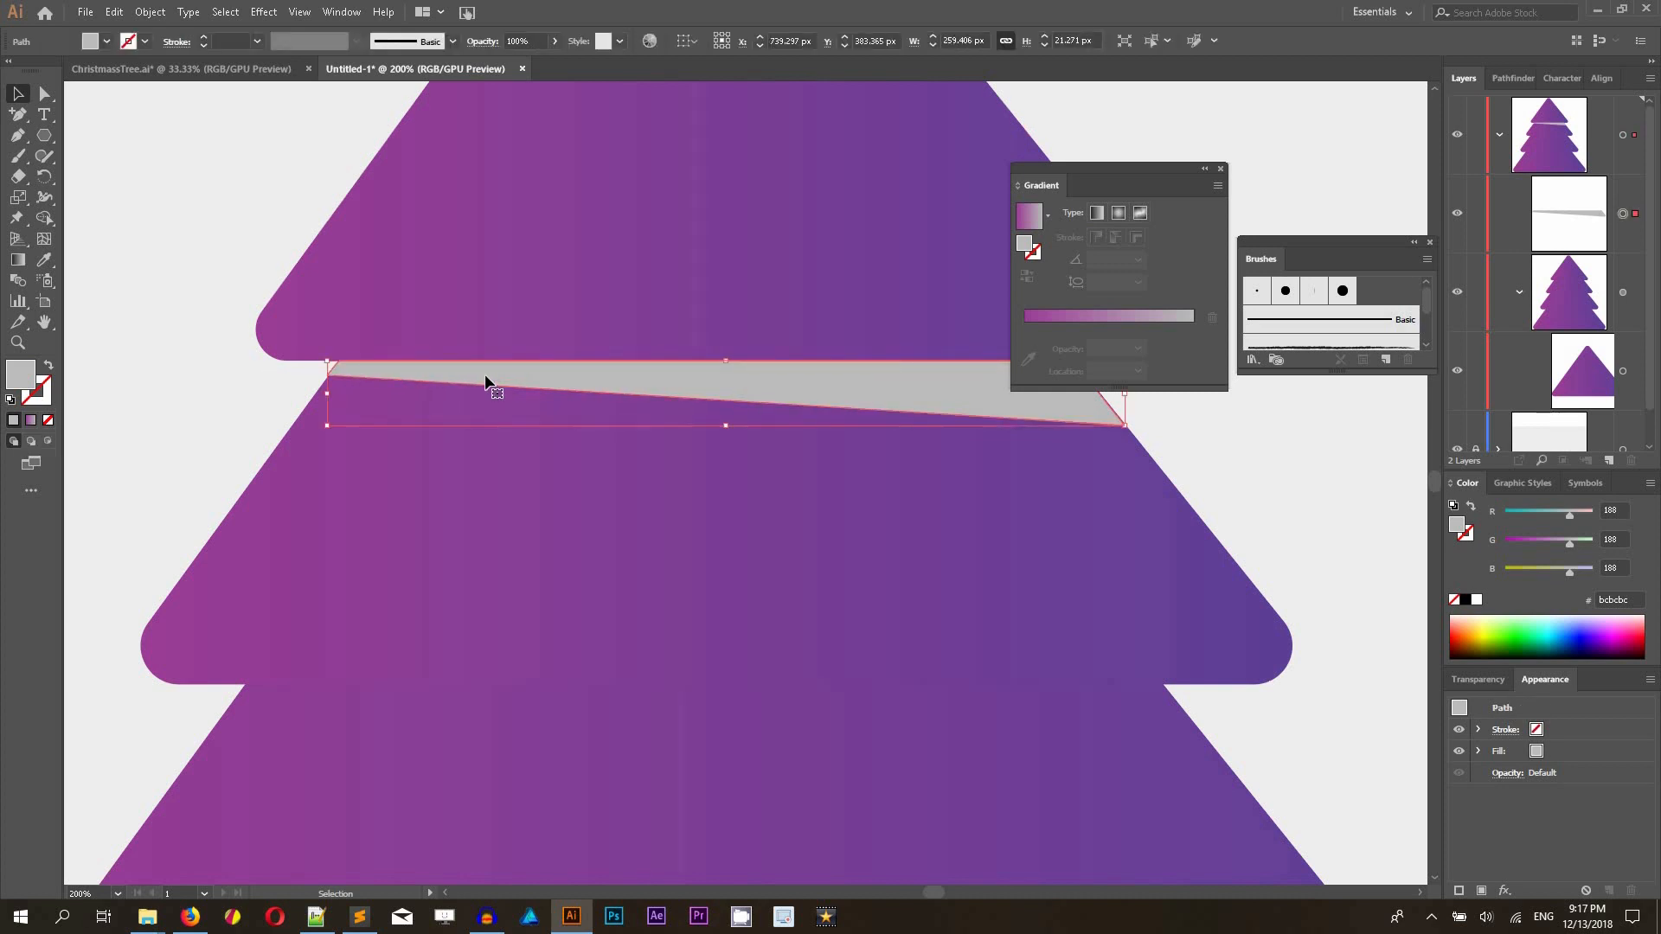
pyautogui.hotkey('ctrl', '-')
pyautogui.hotkey('ctrl', '-')
pyautogui.hotkey('ctrl', '-')
pyautogui.press('v')
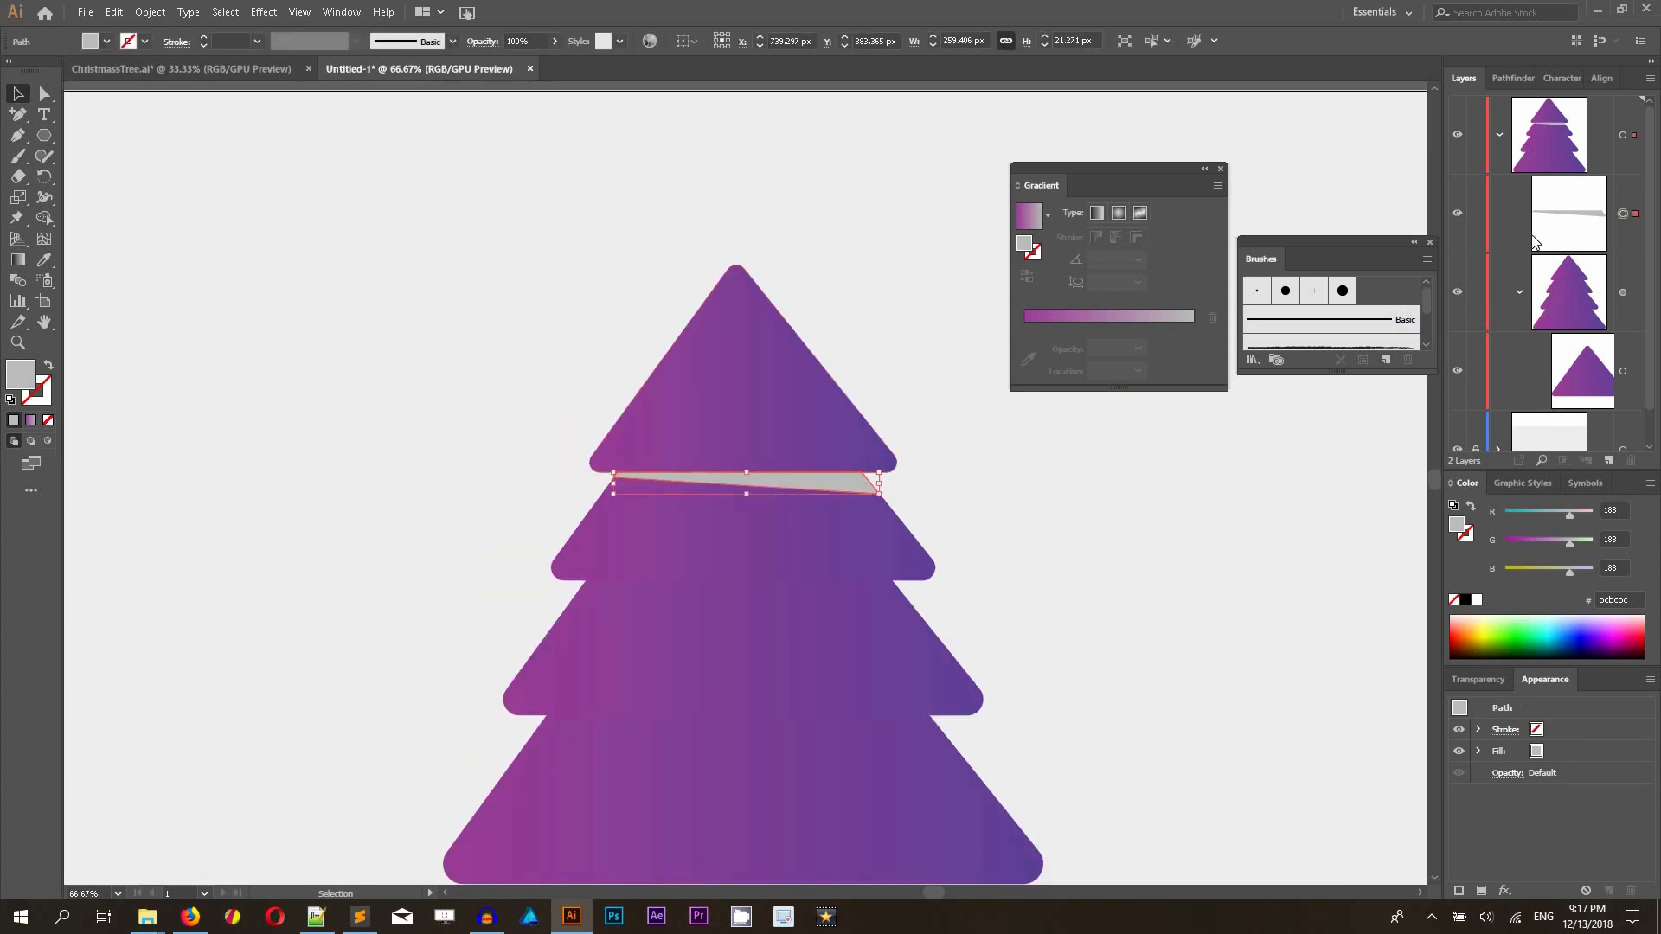
pyautogui.moveTo(1556, 223); pyautogui.dragTo(1572, 337)
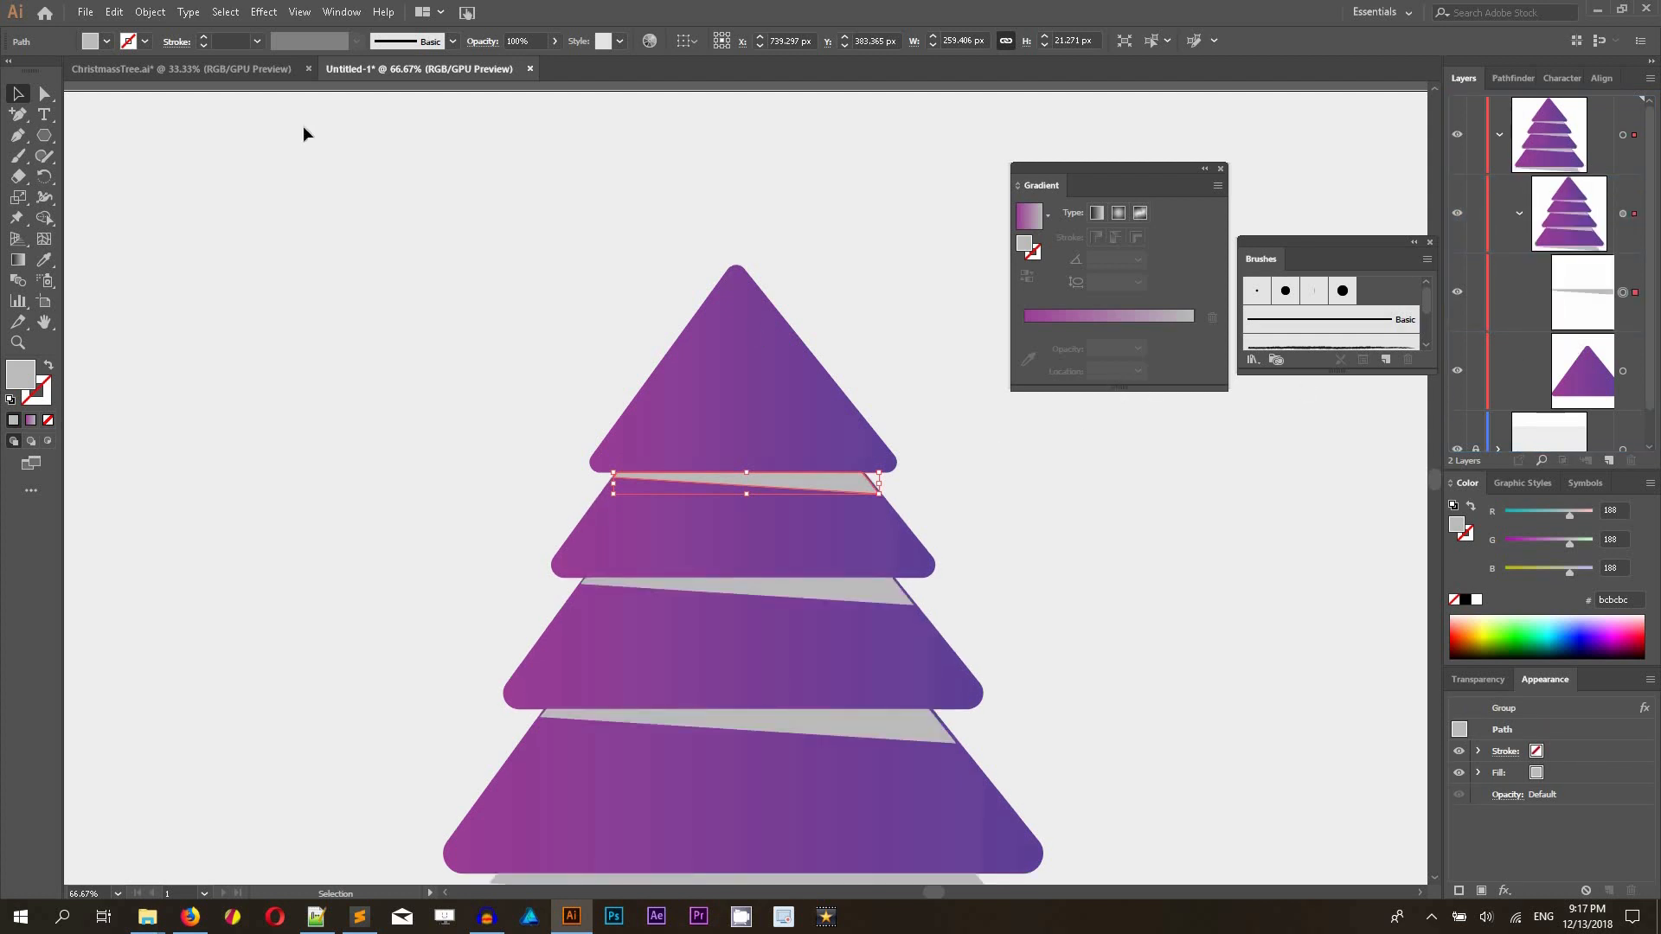
# - Move the grey wedge's right corner points outward with the Direct Selection tool to meet the second tier's slanted edge
pyautogui.click(54, 96)
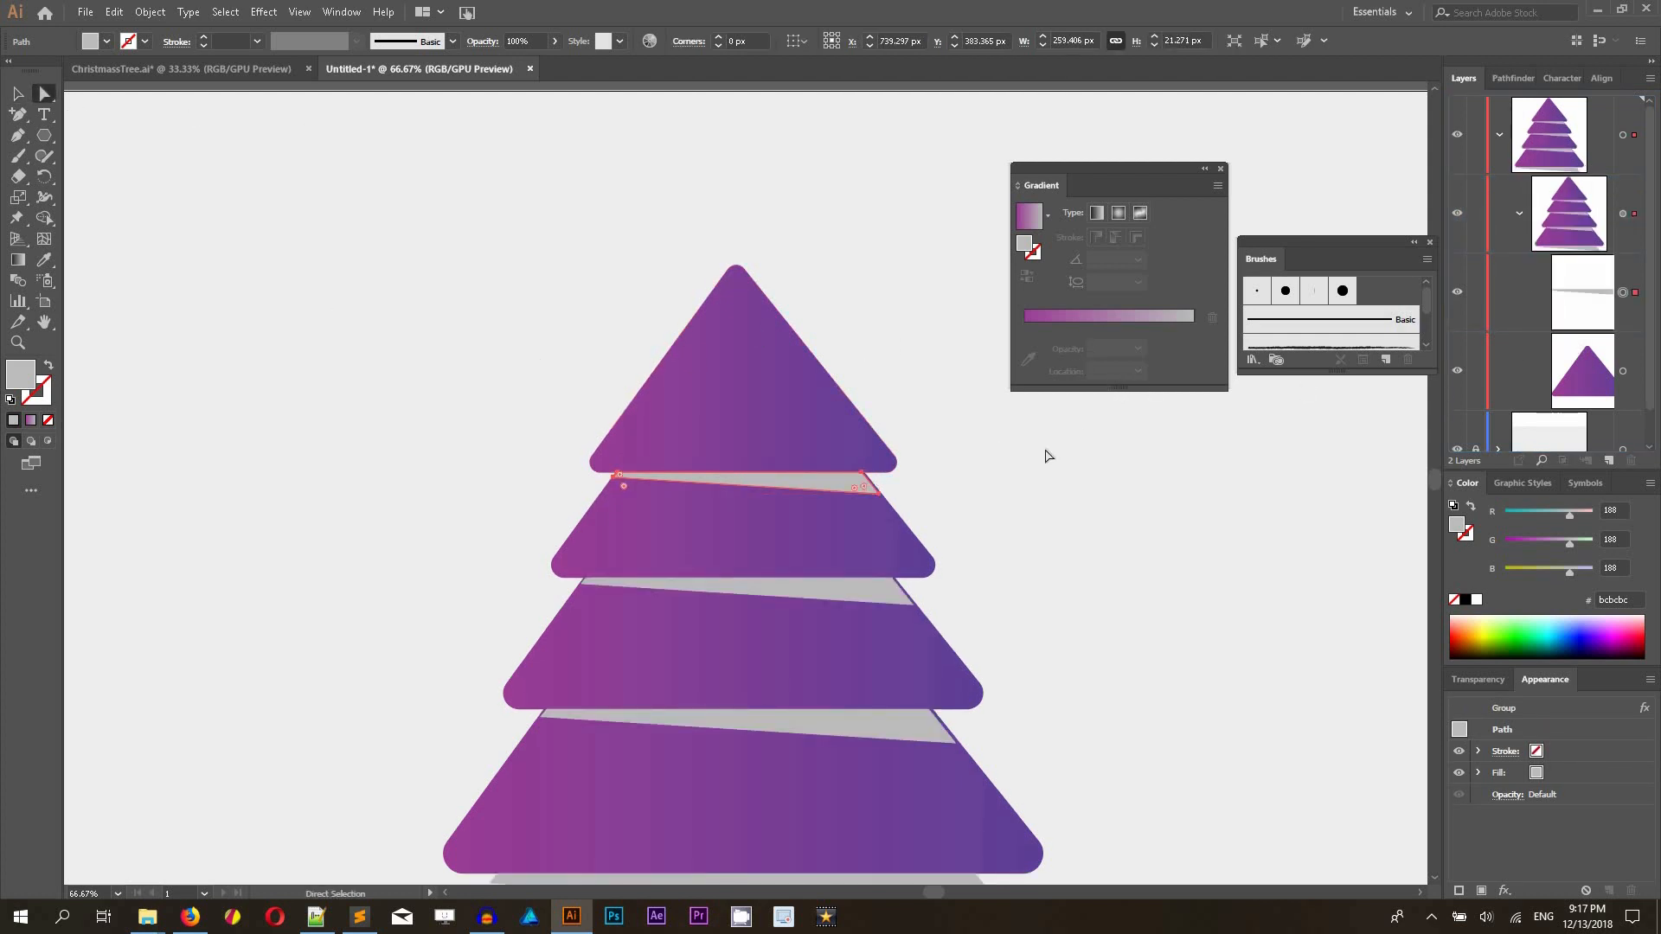
pyautogui.hotkey('ctrl', '+')
pyautogui.hotkey('ctrl', '+')
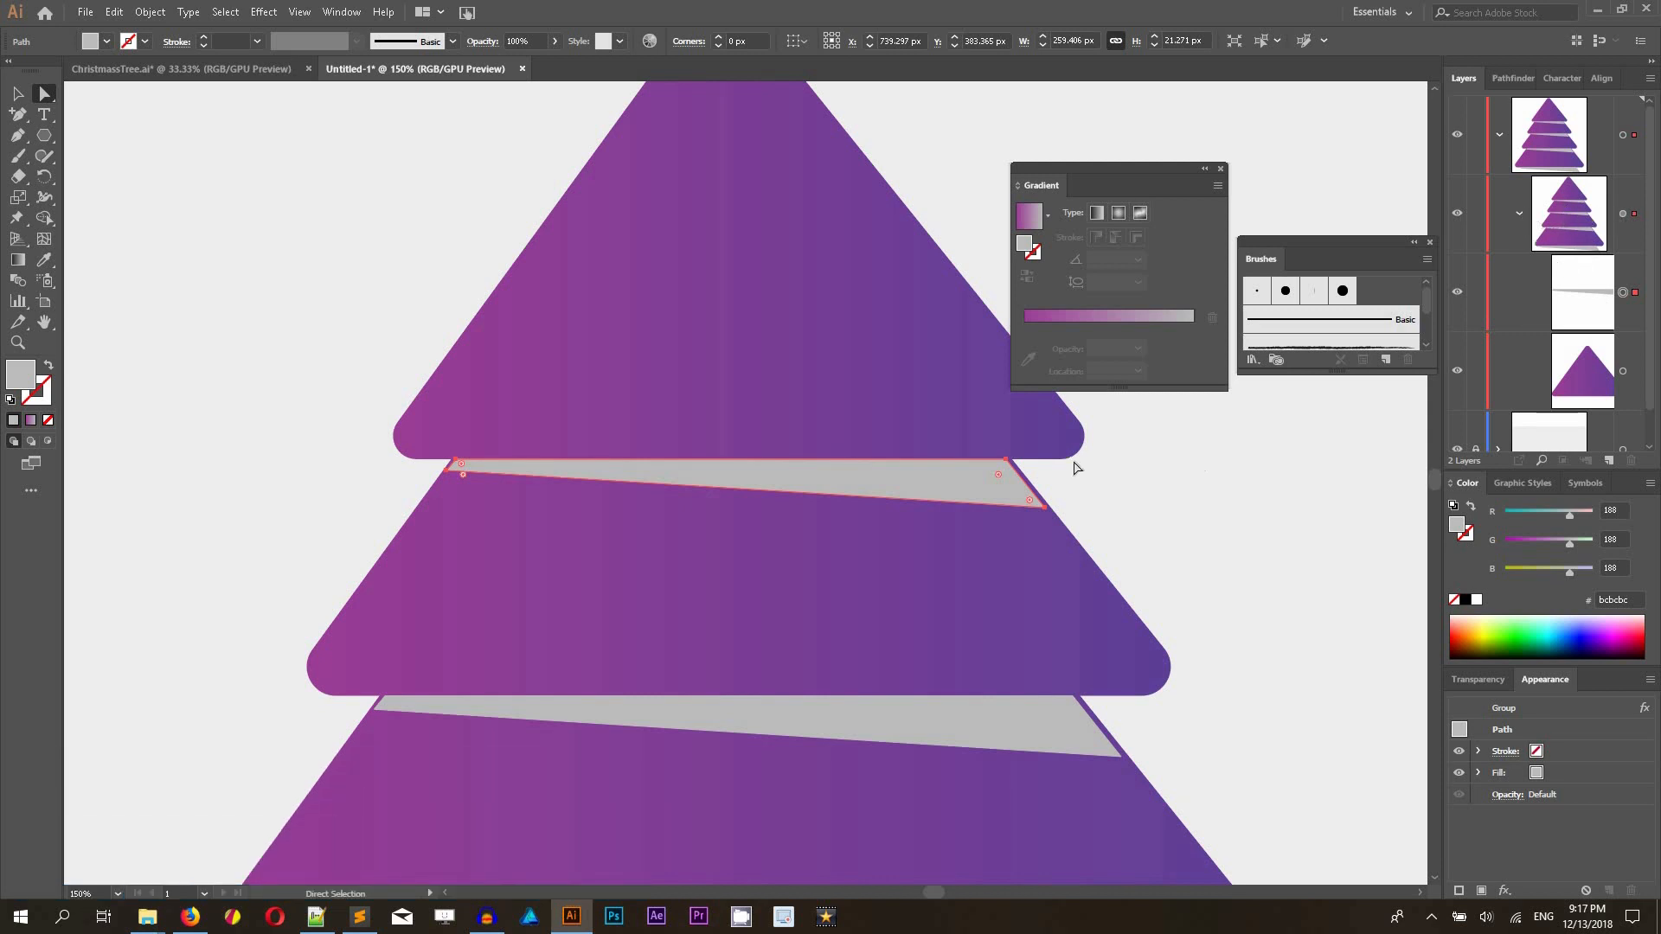
pyautogui.moveTo(1005, 461); pyautogui.dragTo(1051, 510)
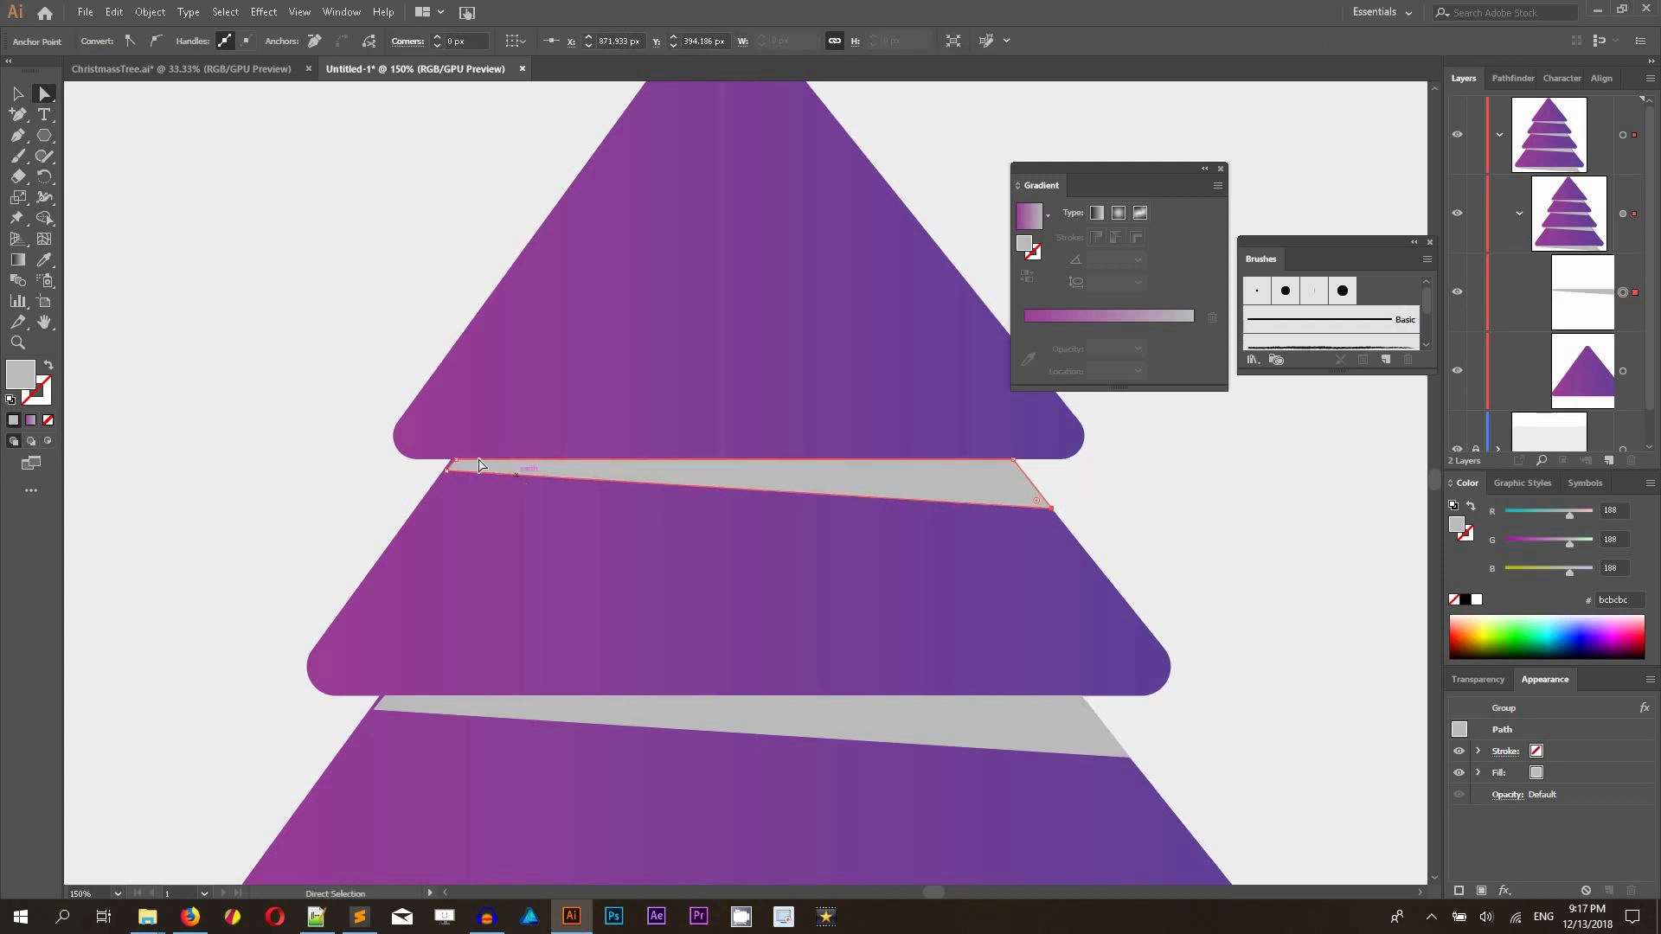
# - Move the grey wedge's left corner points outward to meet the second tier's slanted edge, and check the alignment at both ends
pyautogui.moveTo(456, 467); pyautogui.dragTo(458, 468)
pyautogui.scroll(4, 680, 489)
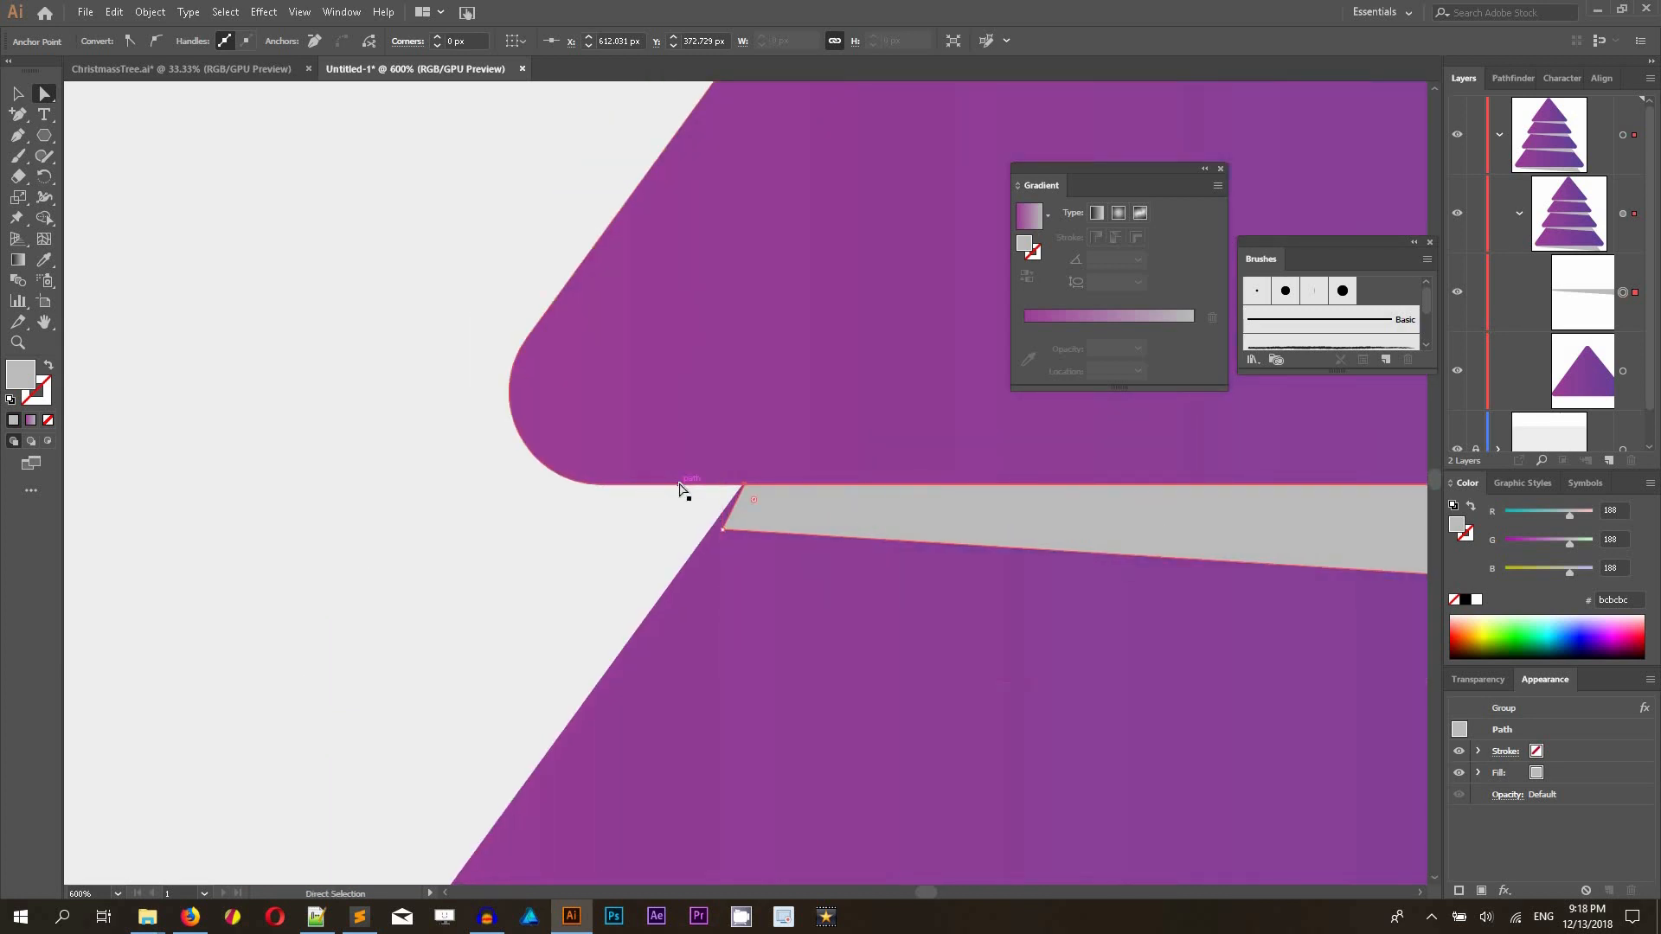
pyautogui.moveTo(723, 528); pyautogui.dragTo(740, 490)
pyautogui.click(680, 527)
pyautogui.press('space')
pyautogui.moveTo(1389, 539); pyautogui.dragTo(701, 493)
pyautogui.moveTo(1139, 489); pyautogui.dragTo(408, 493)
pyautogui.moveTo(1254, 502); pyautogui.dragTo(553, 501)
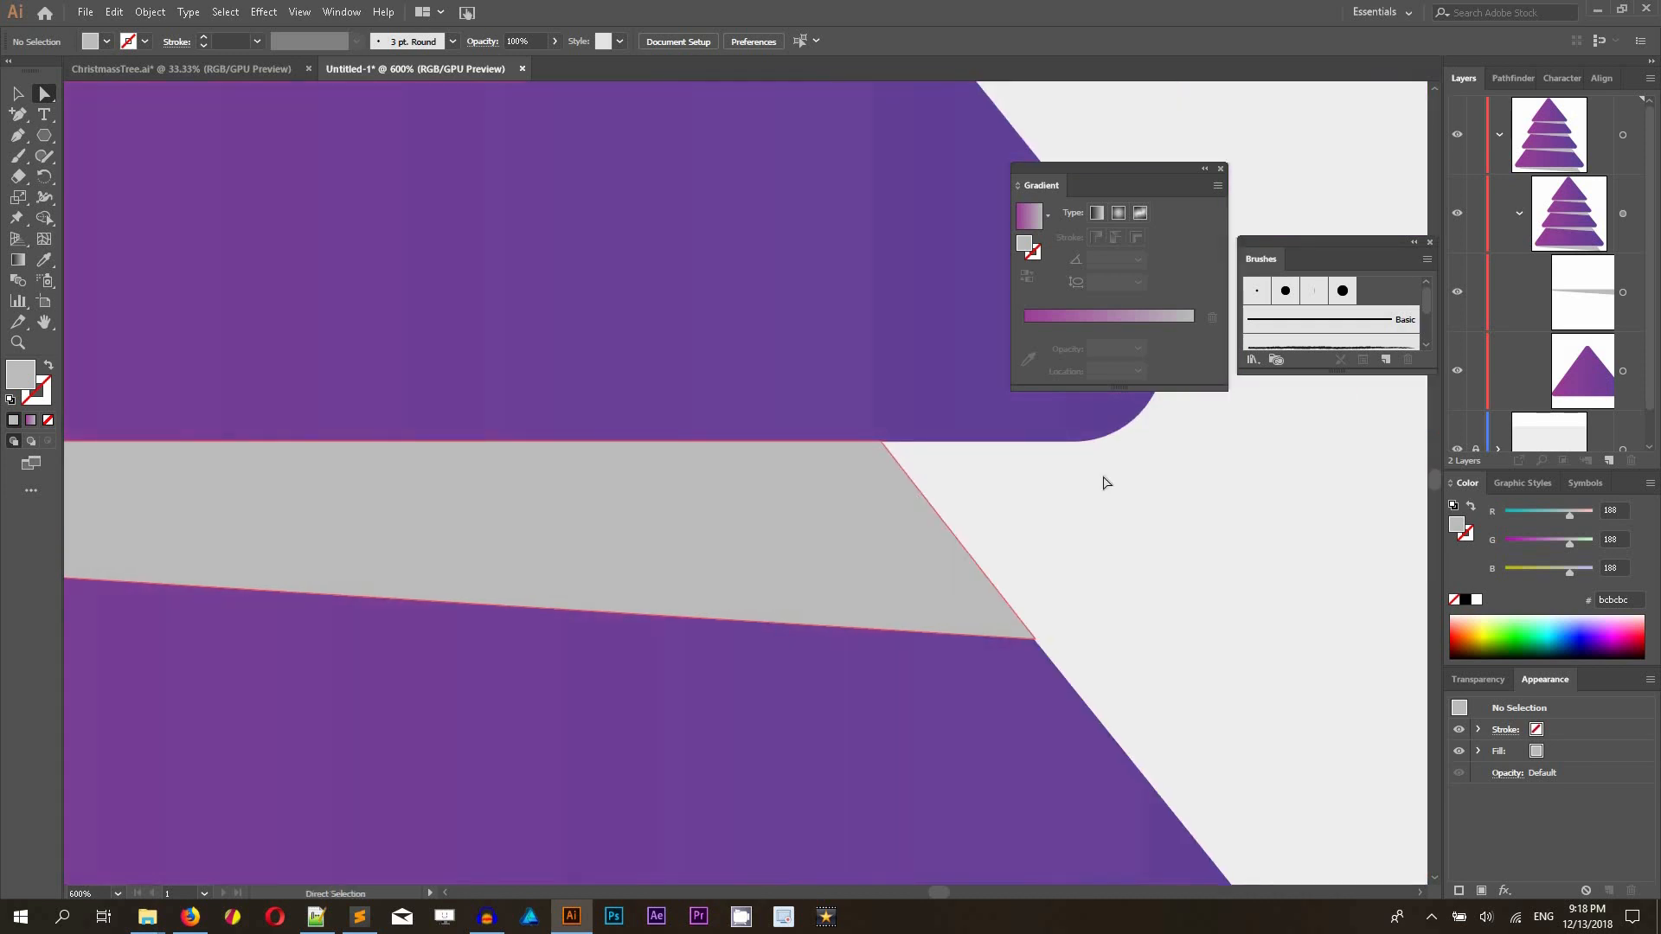
# - Select the grey wedge path inside the tree's group and set its blending mode to Multiply
pyautogui.hotkey('ctrl', '0')
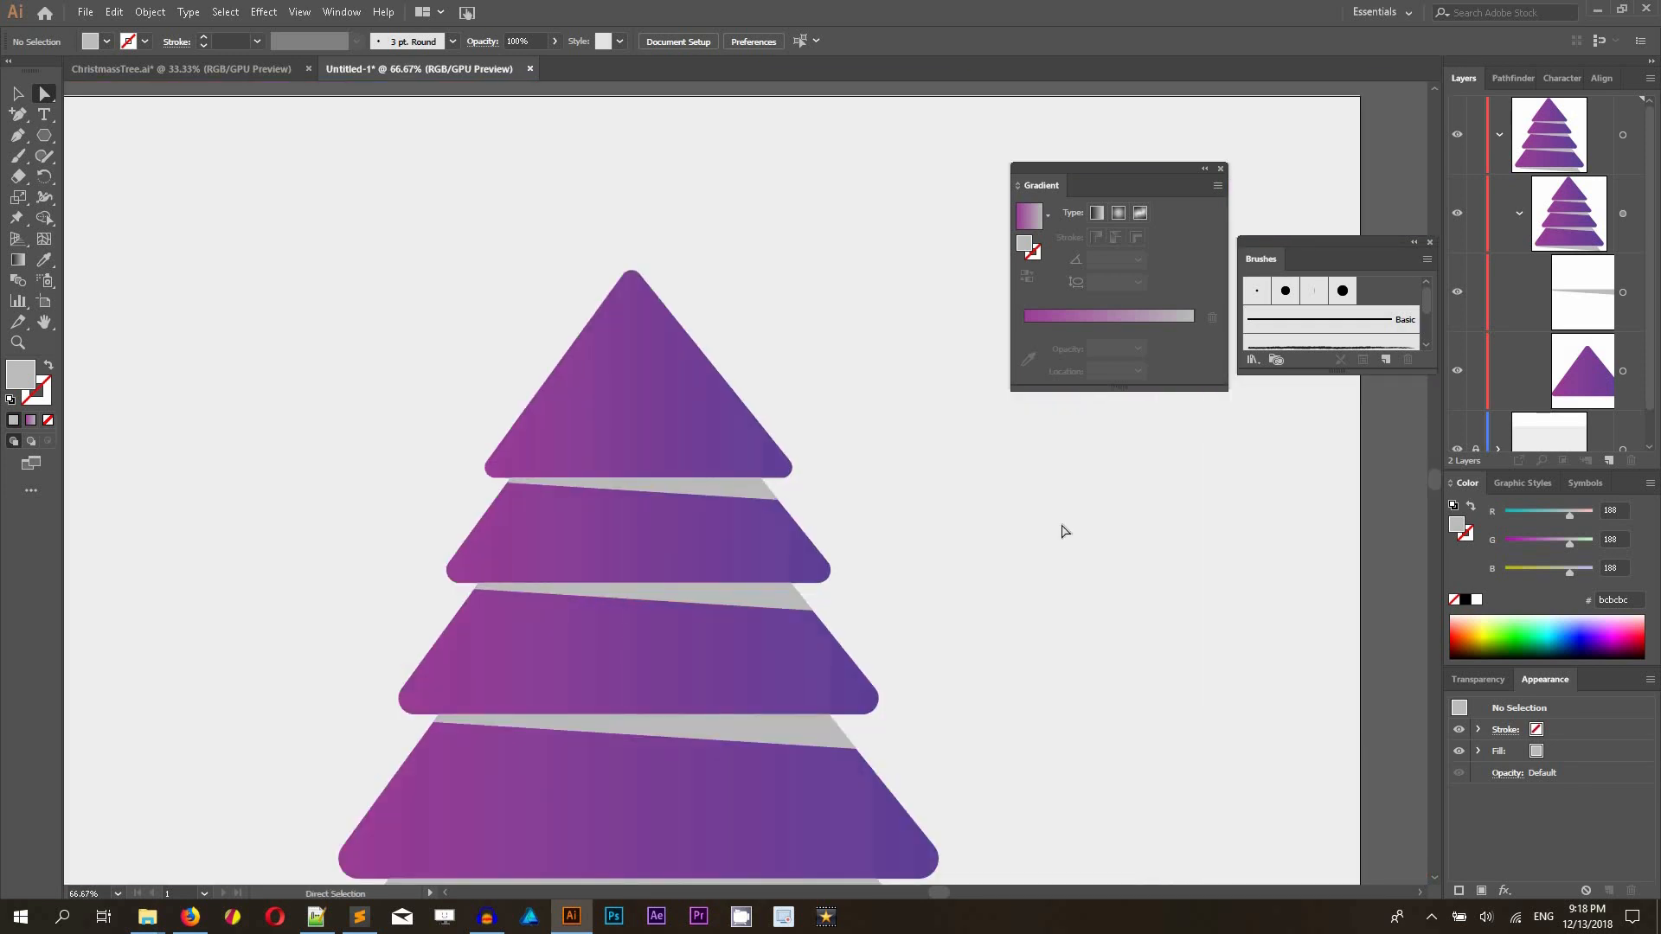
pyautogui.scroll(-3, 850, 312)
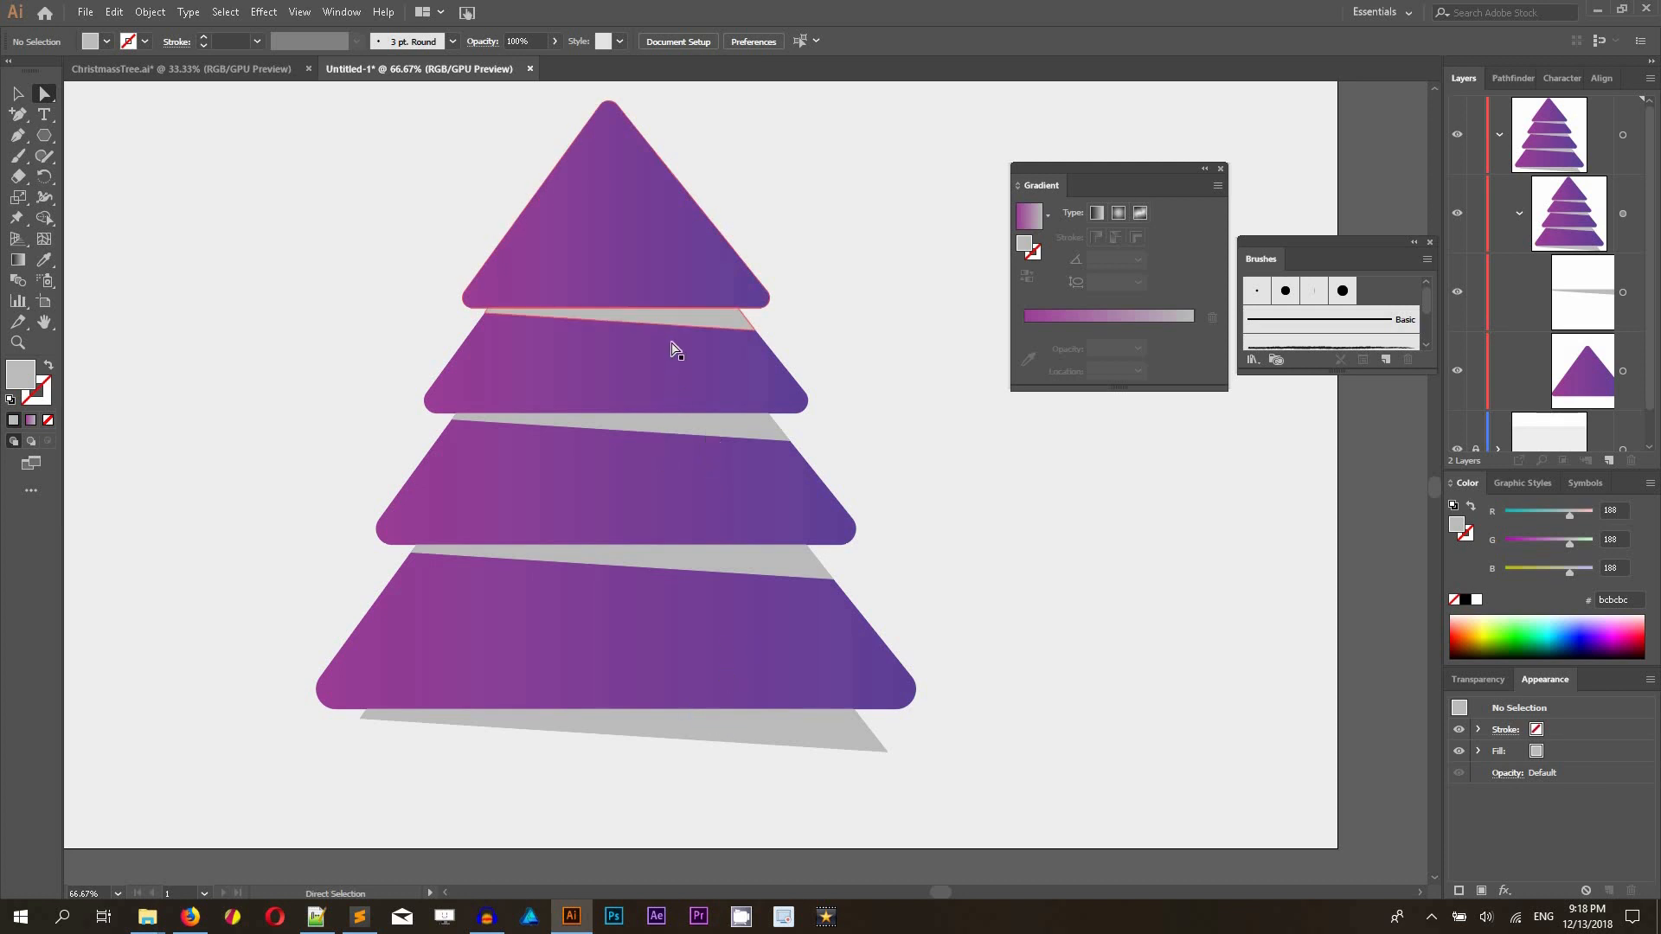
pyautogui.click(17, 92)
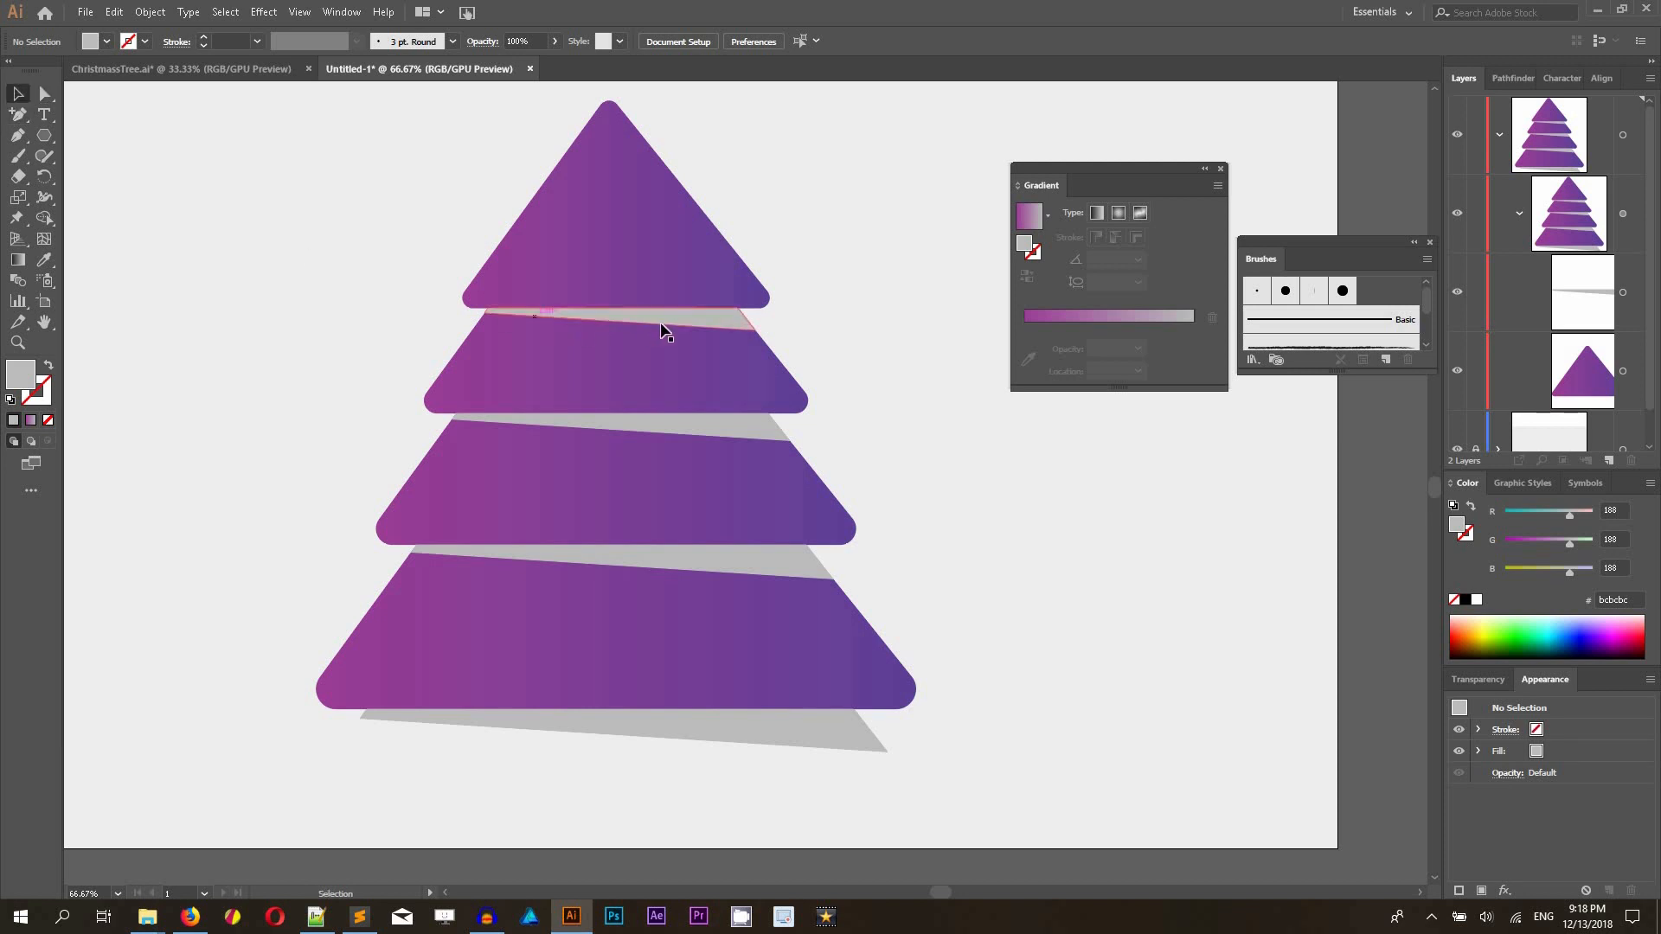
pyautogui.click(696, 326)
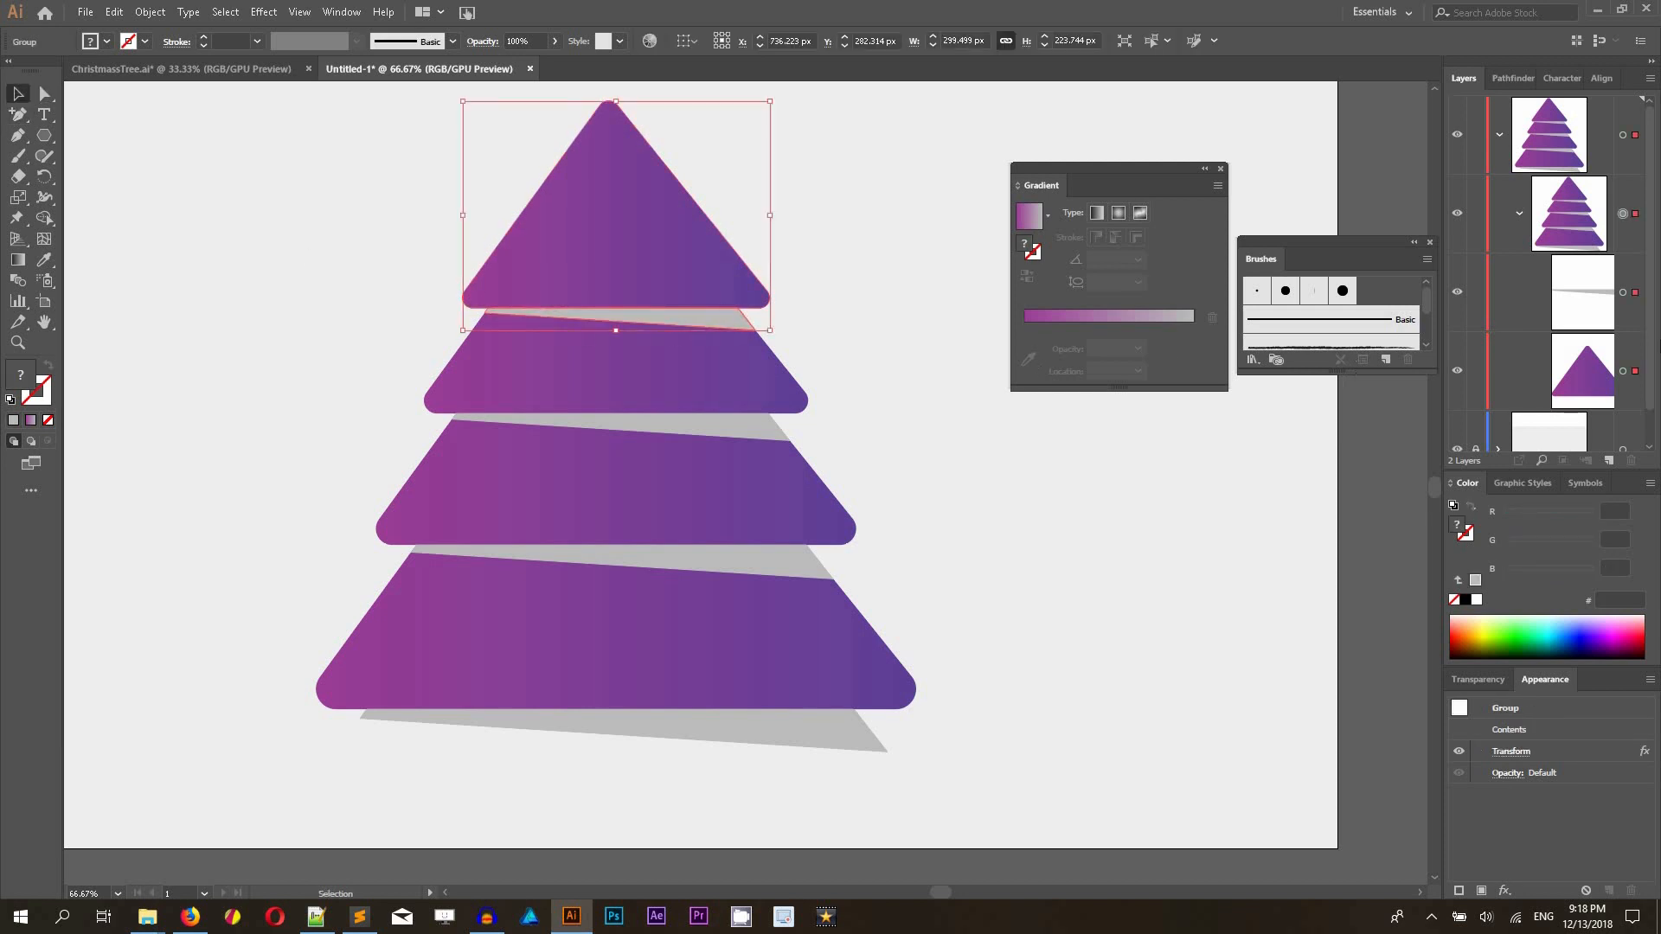
pyautogui.click(1623, 293)
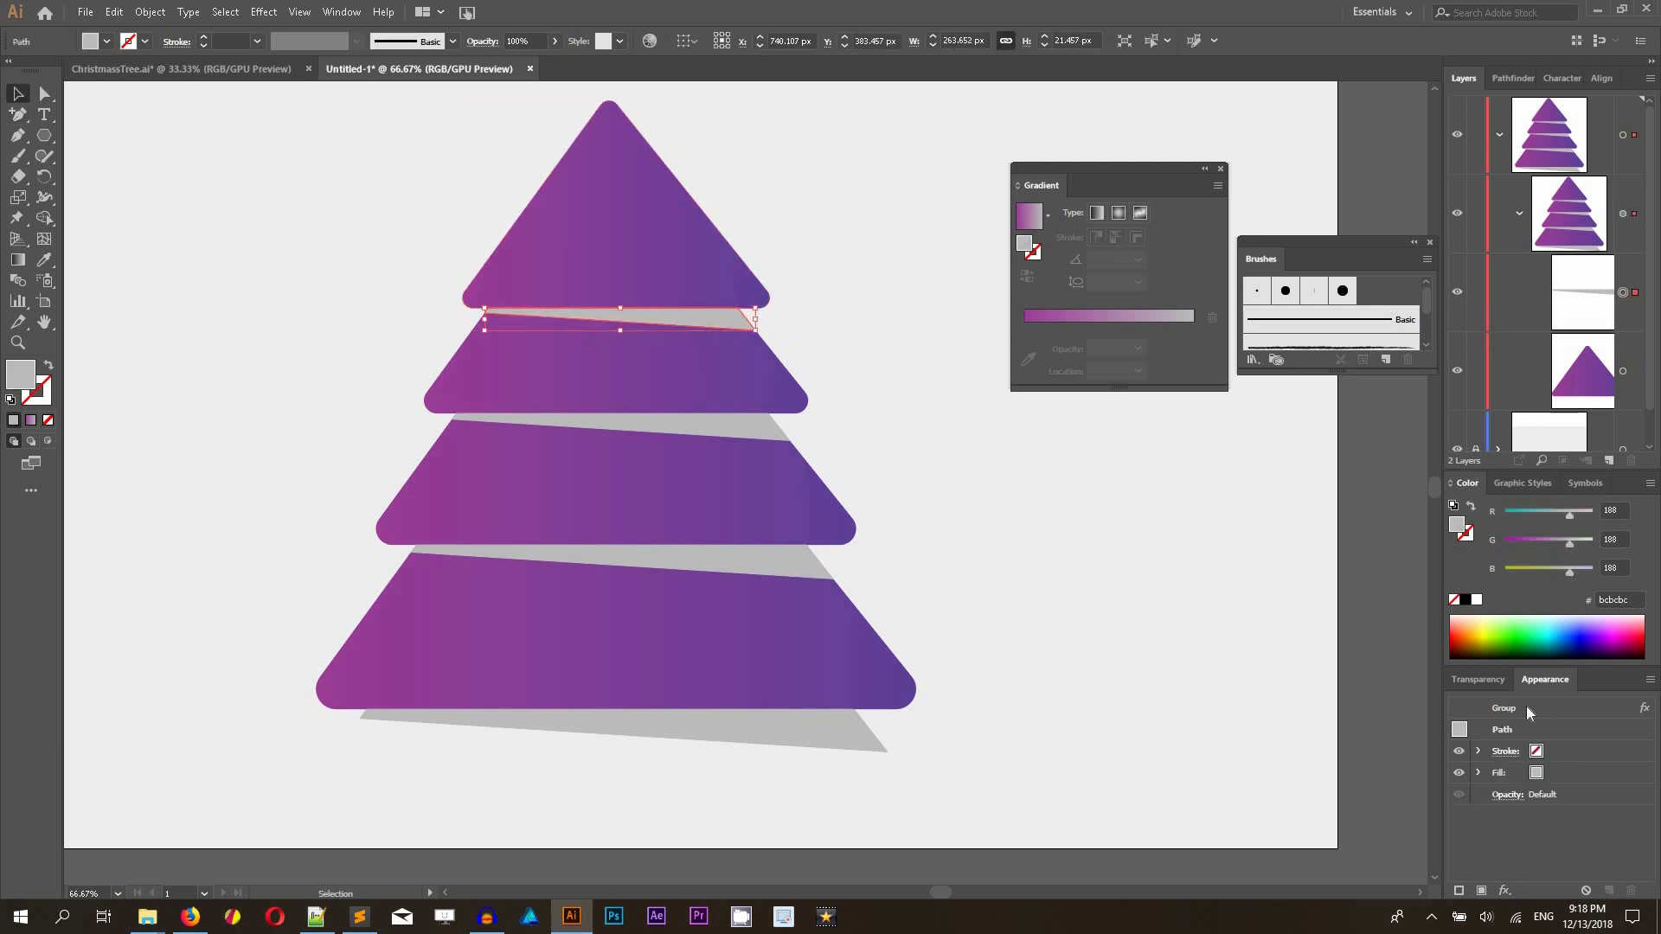
pyautogui.click(1474, 688)
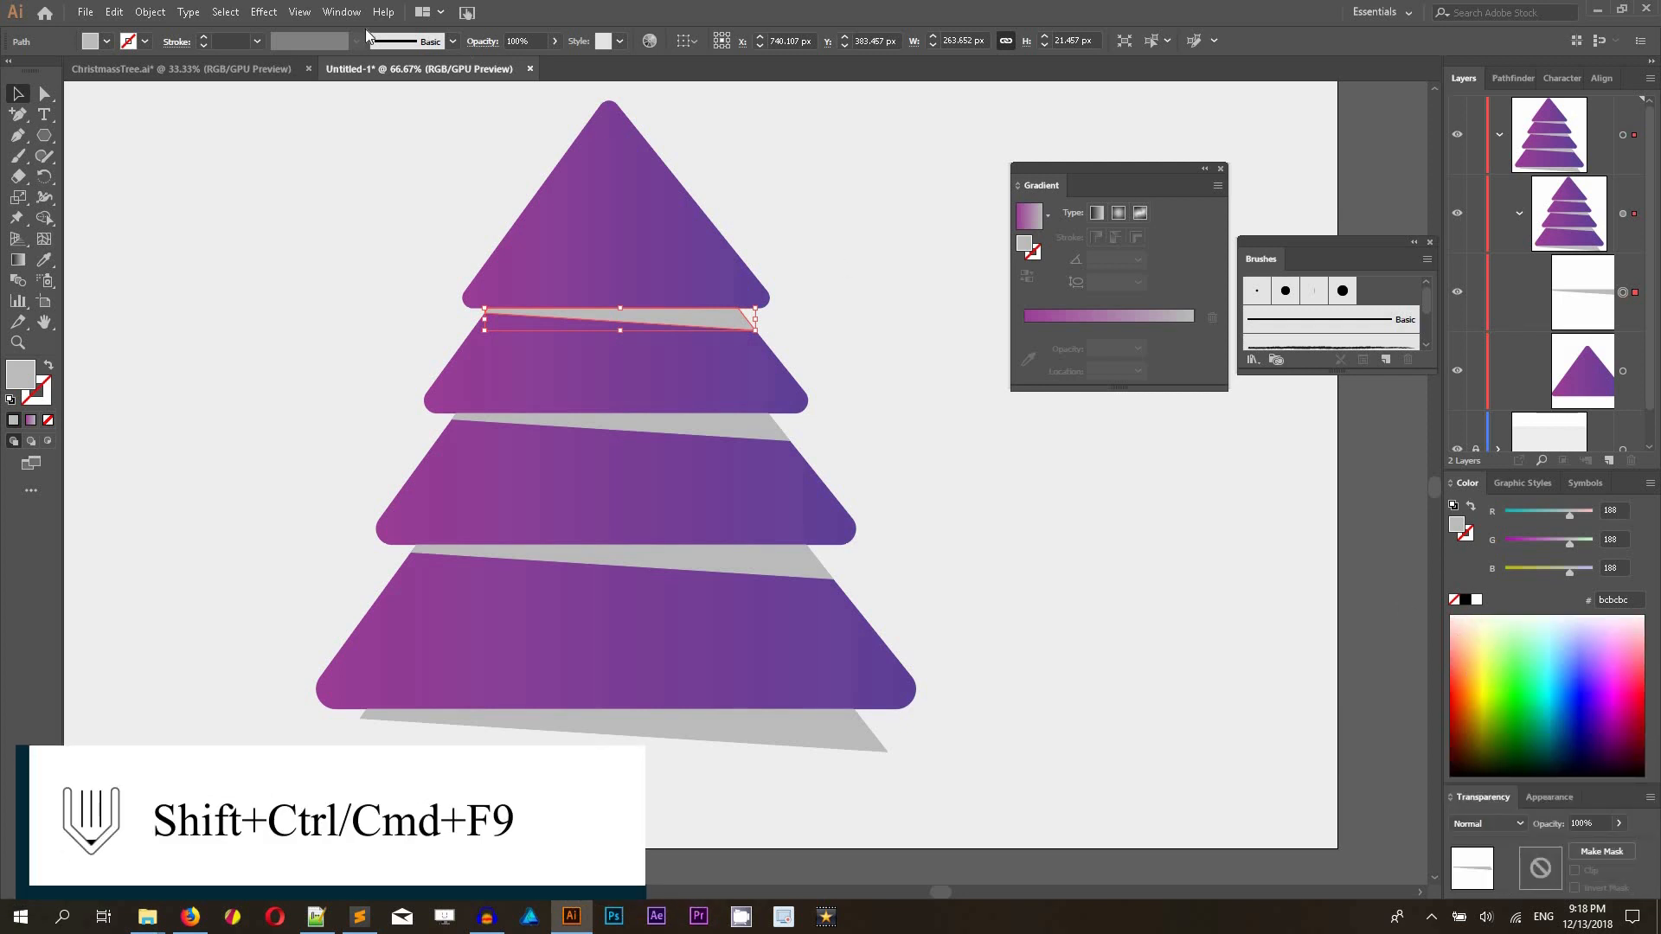
pyautogui.click(331, 12)
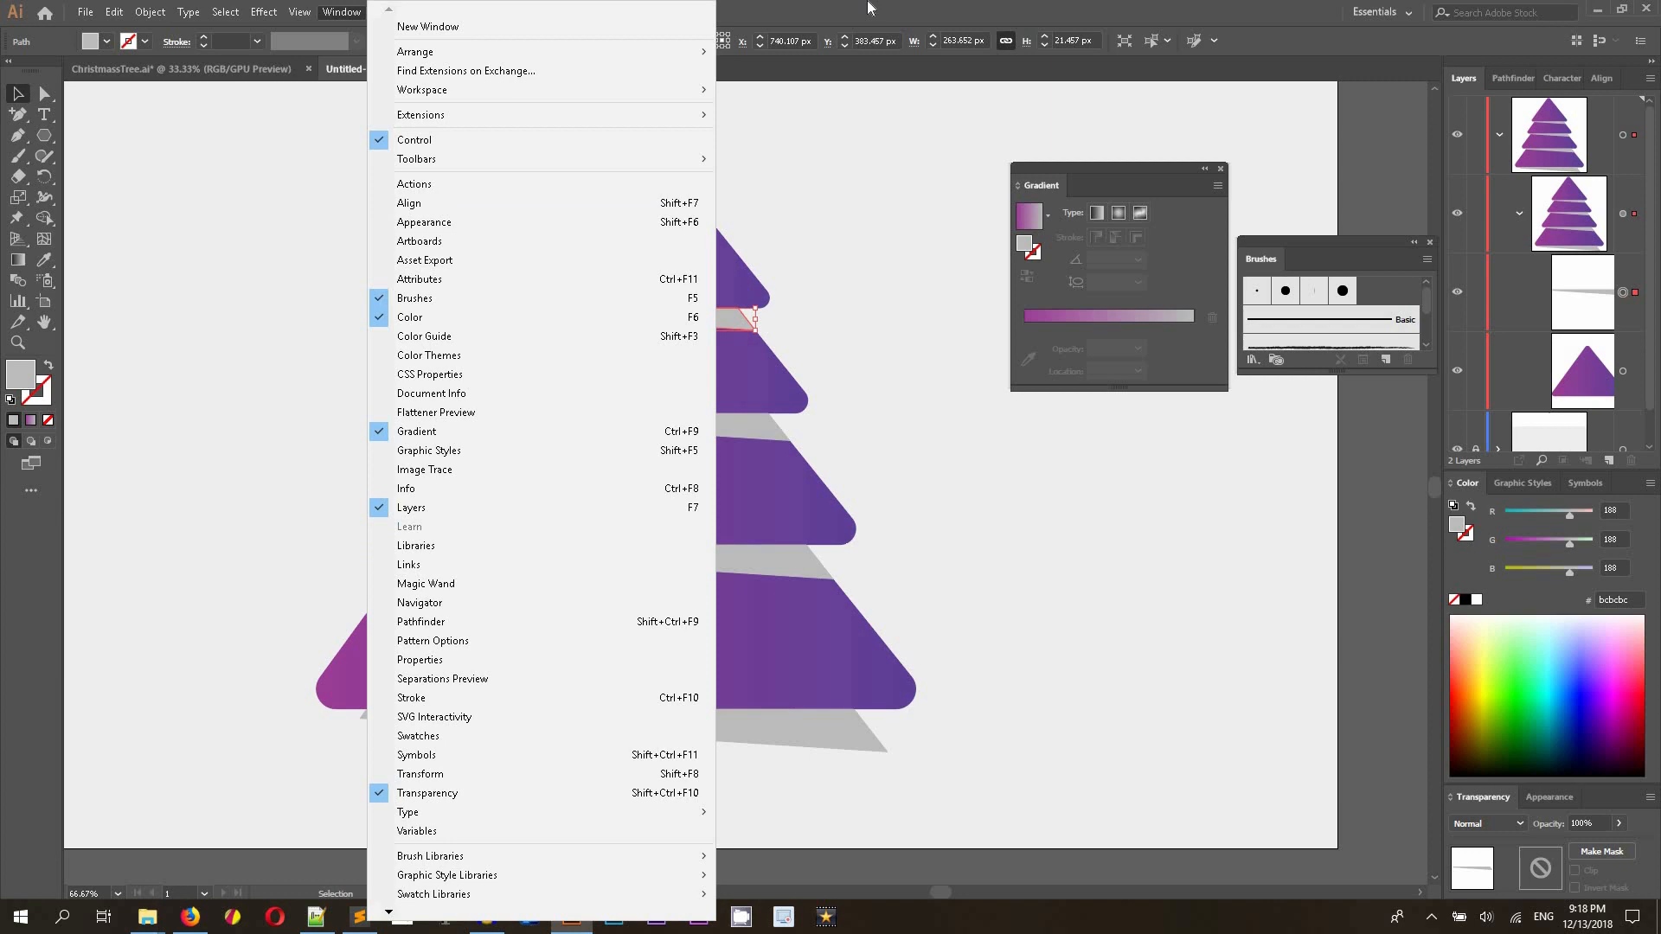
pyautogui.click(1178, 126)
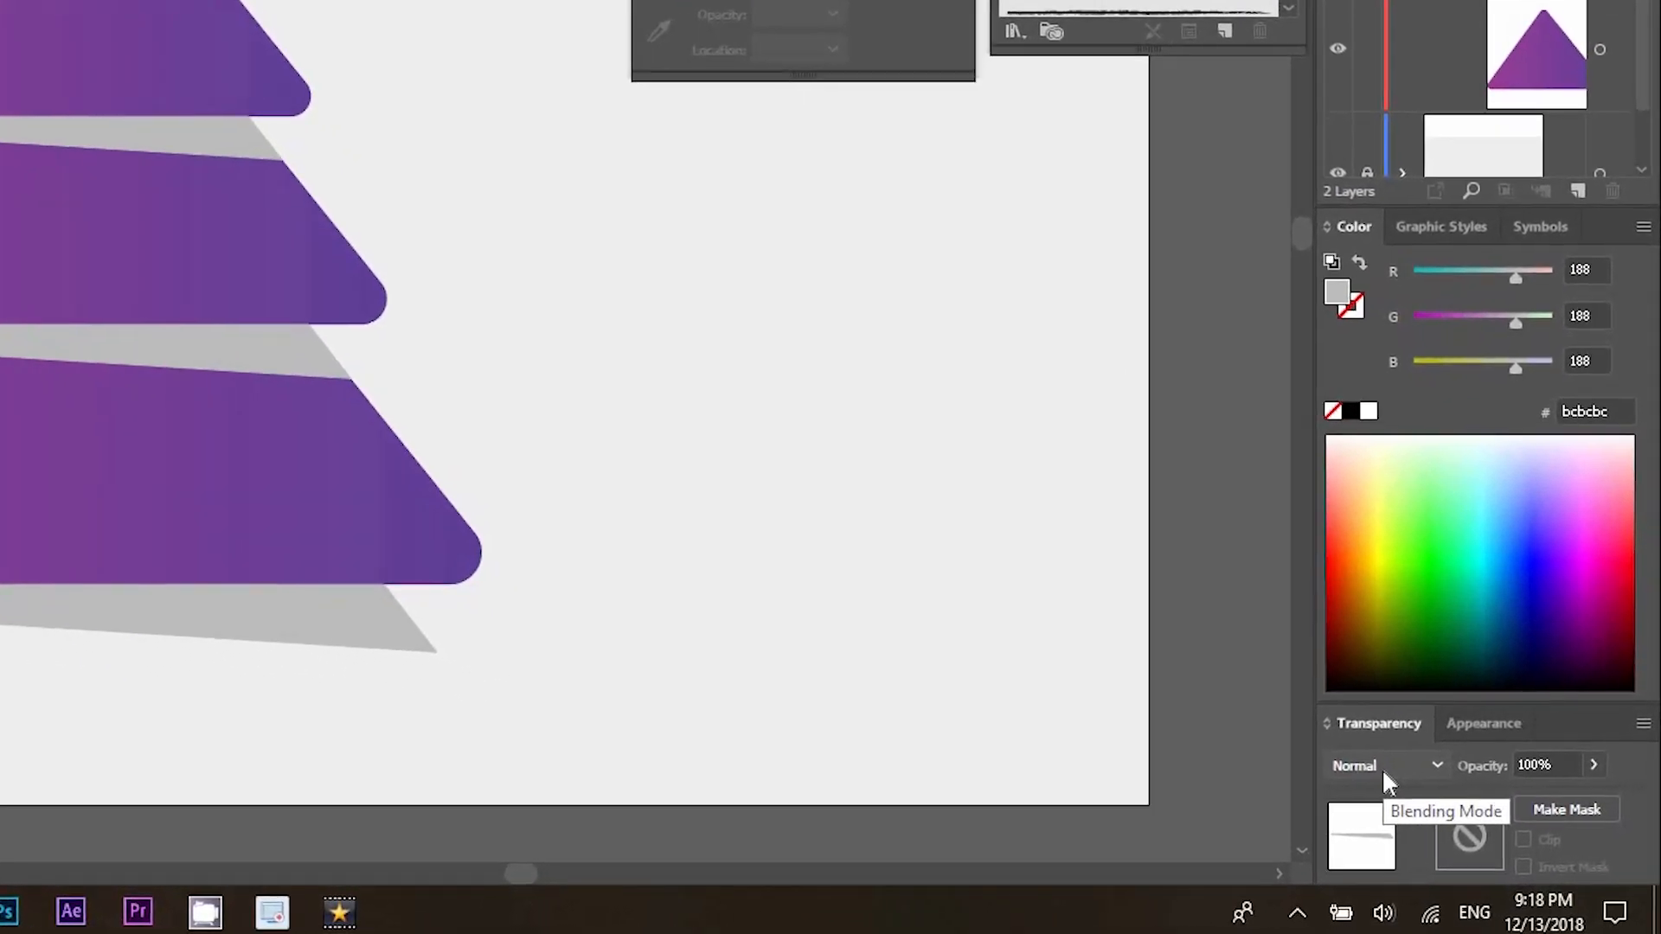
pyautogui.click(1382, 767)
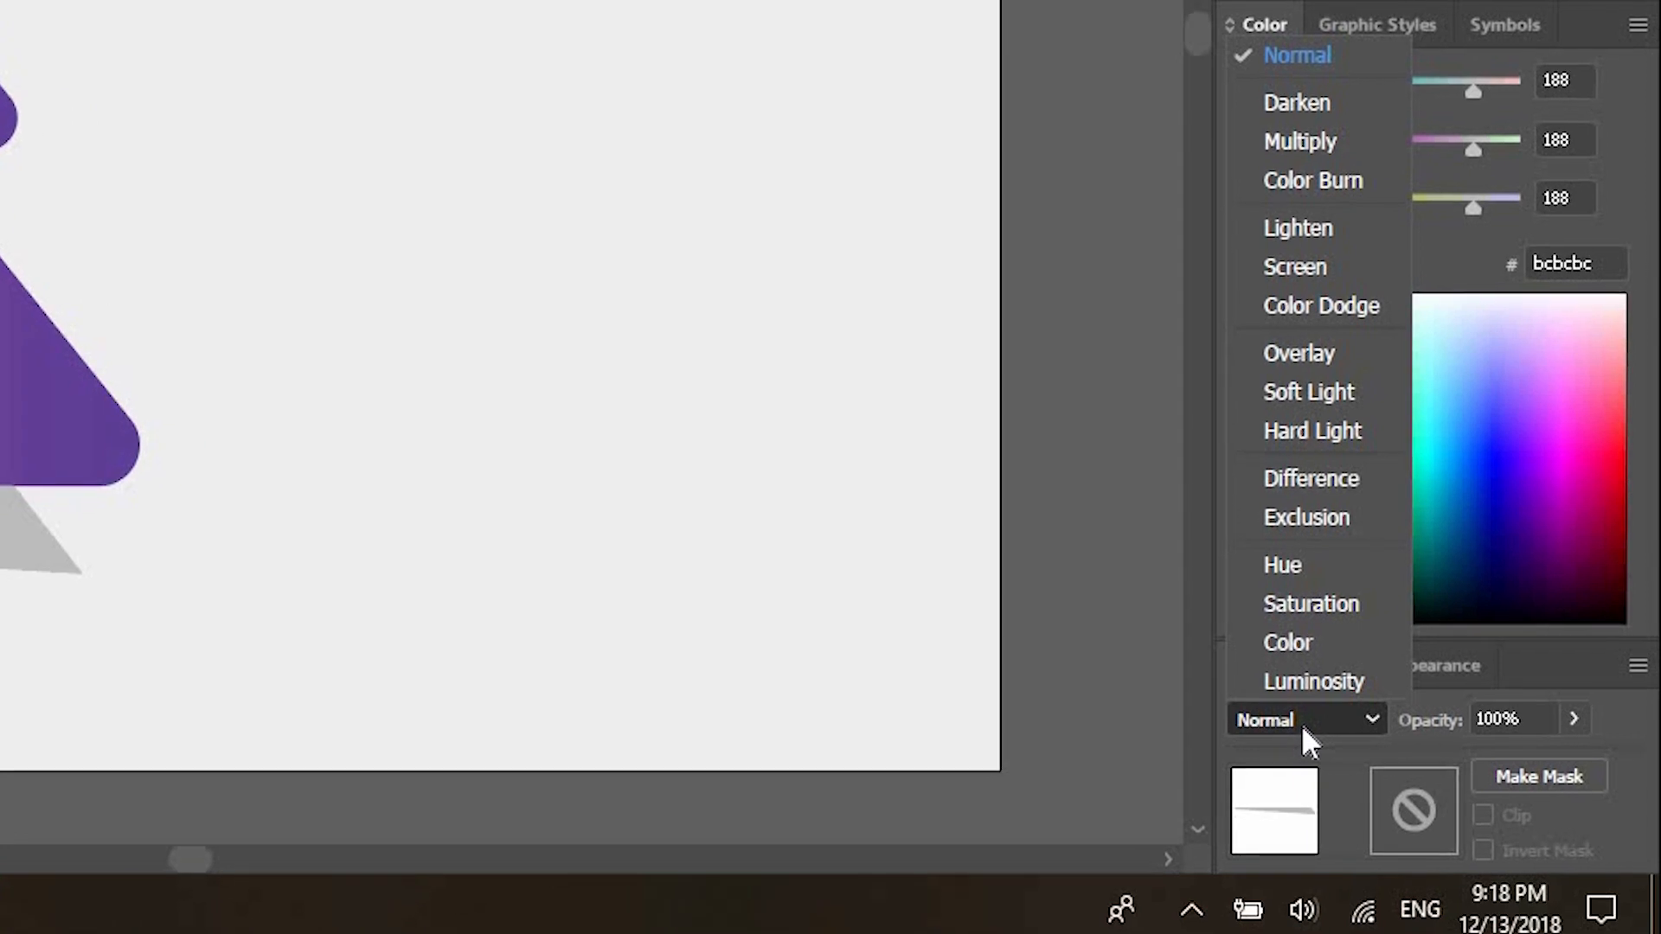
pyautogui.click(1303, 142)
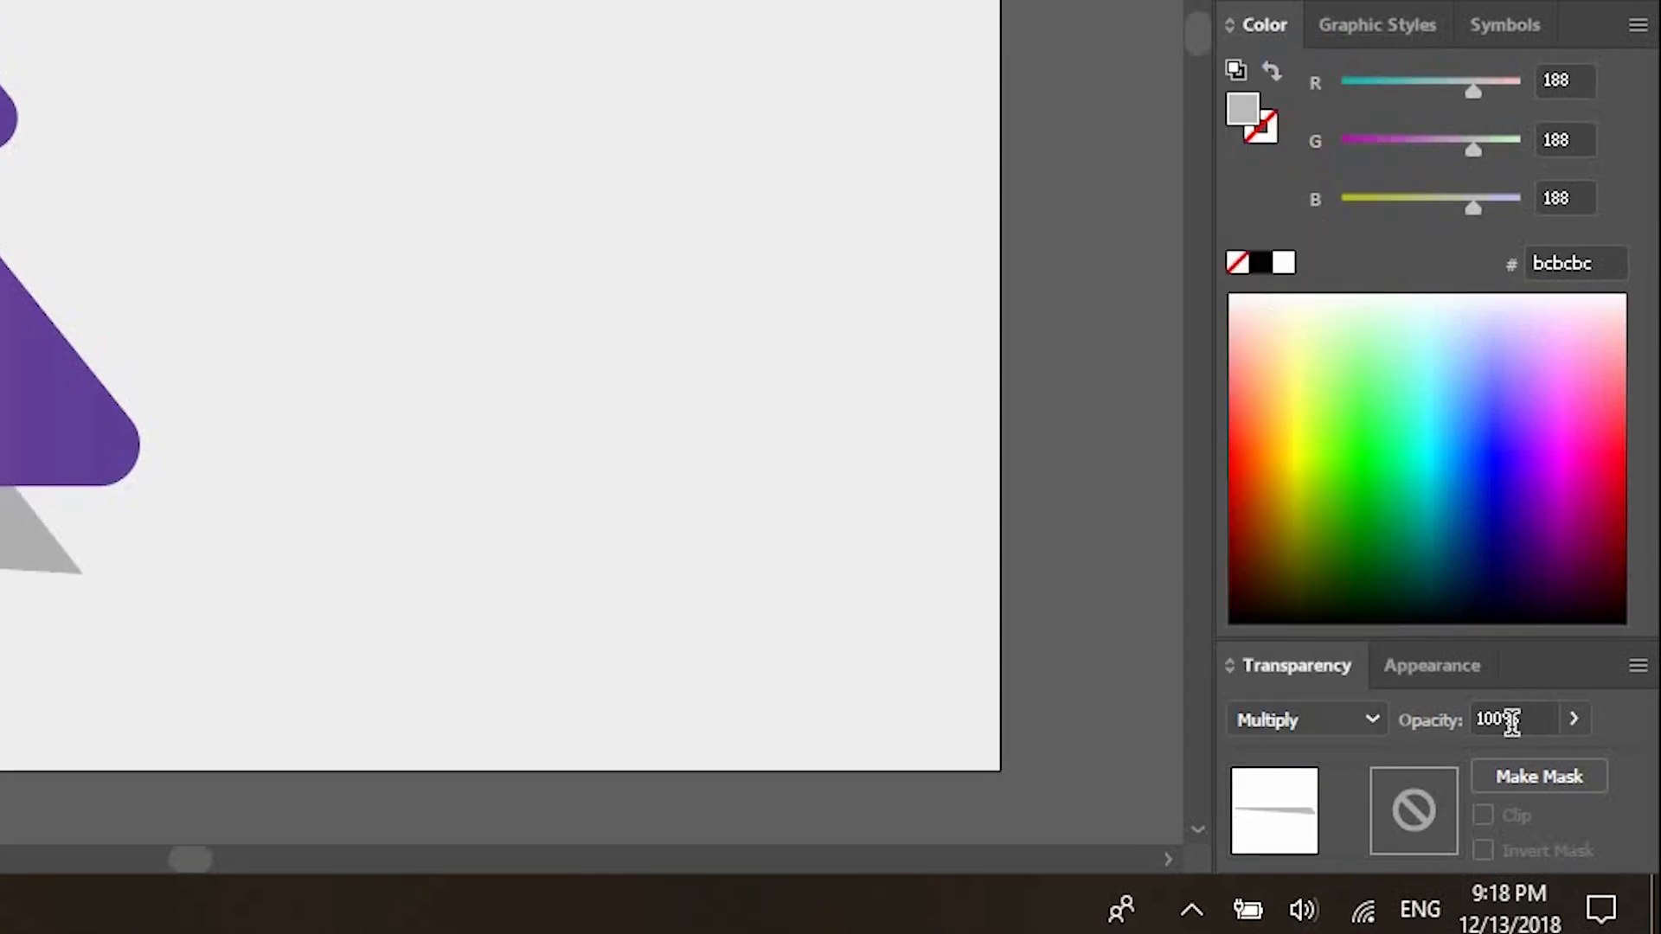
# - Lower the grey wedge's opacity to 50% so it acts as a soft shadow under each tier
pyautogui.moveTo(1483, 722); pyautogui.dragTo(1432, 724)
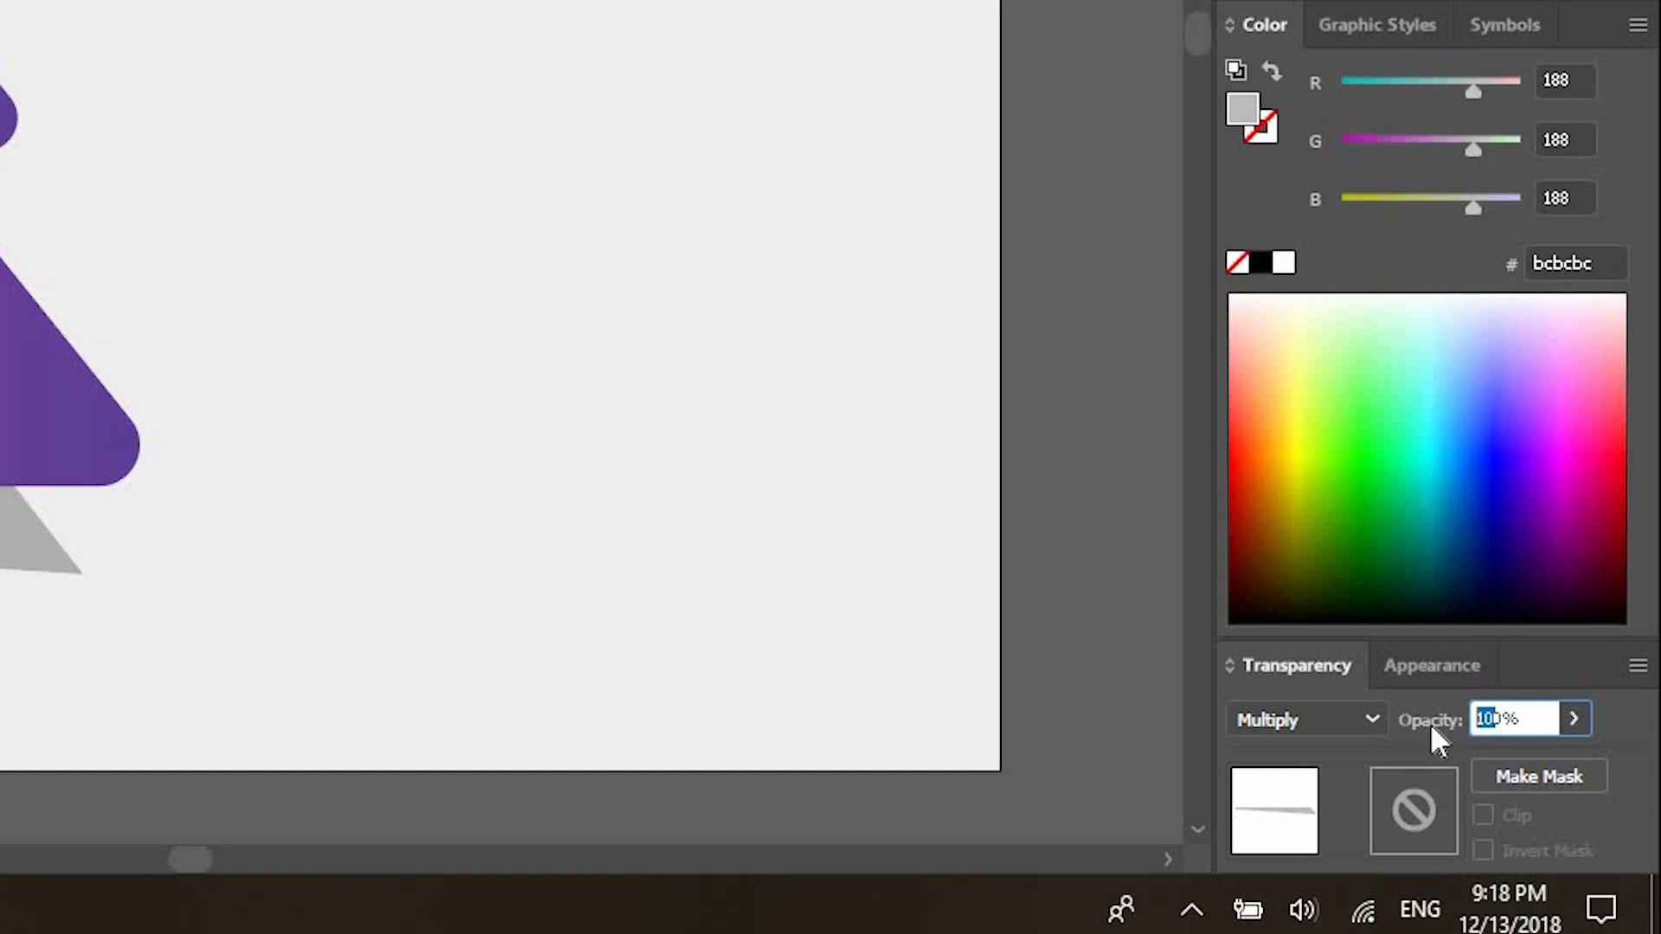
pyautogui.press('BackSpace')
pyautogui.write('5')
pyautogui.press('Return')
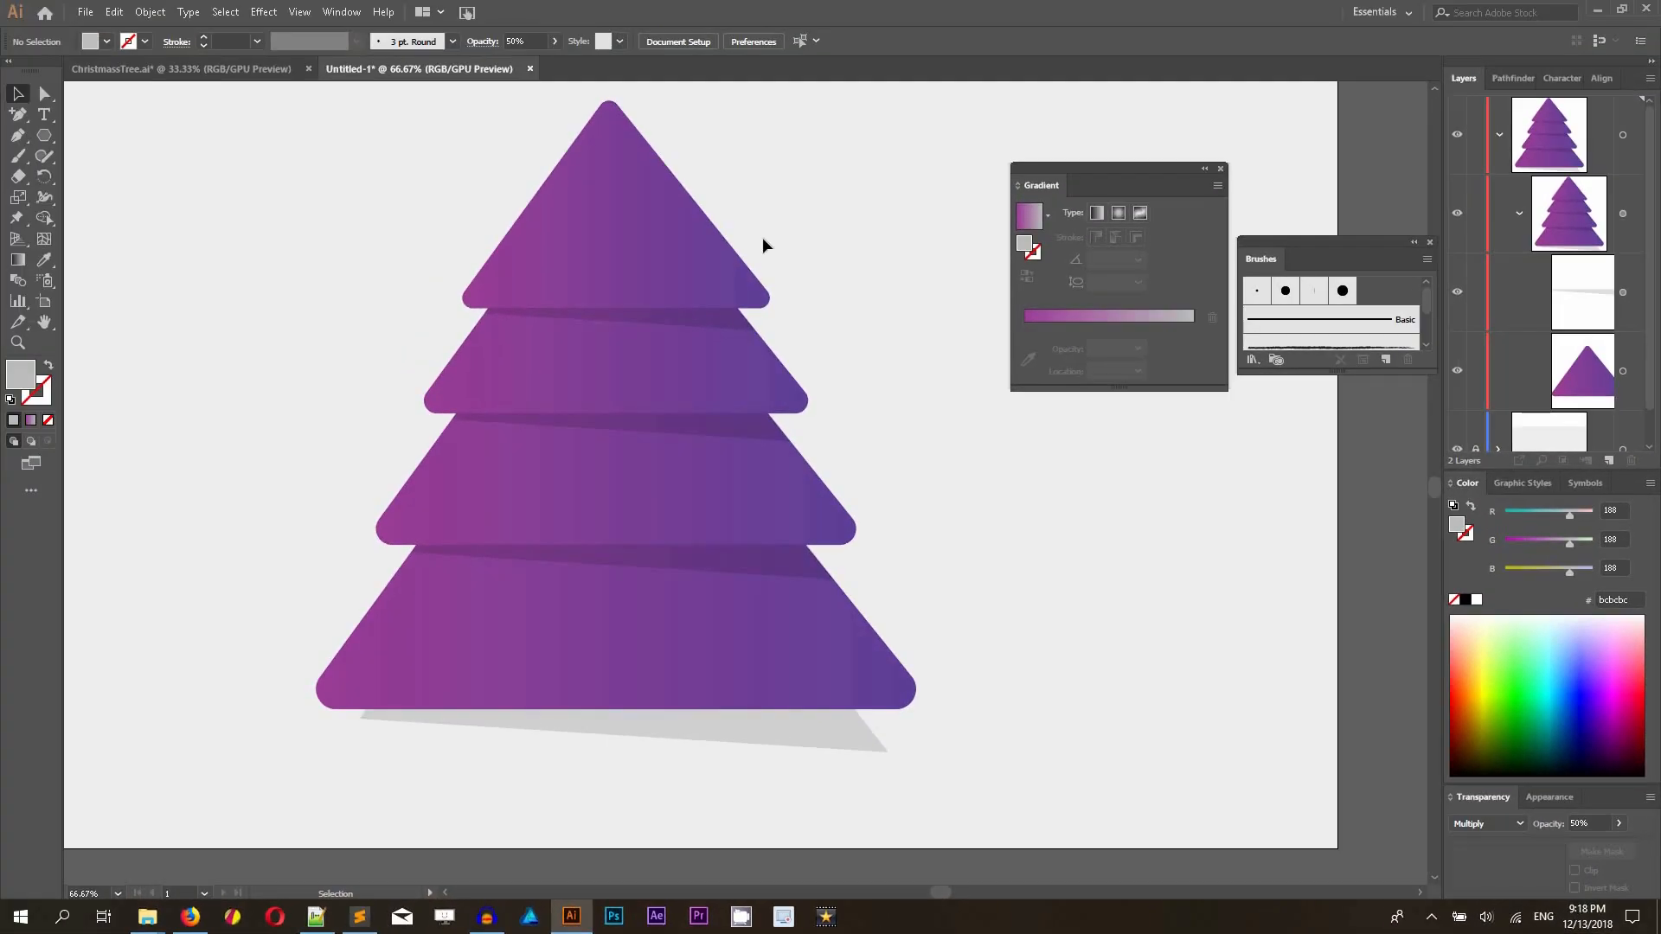
# - Draw a closed grey shape with the Pen tool from above the treetop to the top tier's lower left, covering its left edge
pyautogui.click(593, 185)
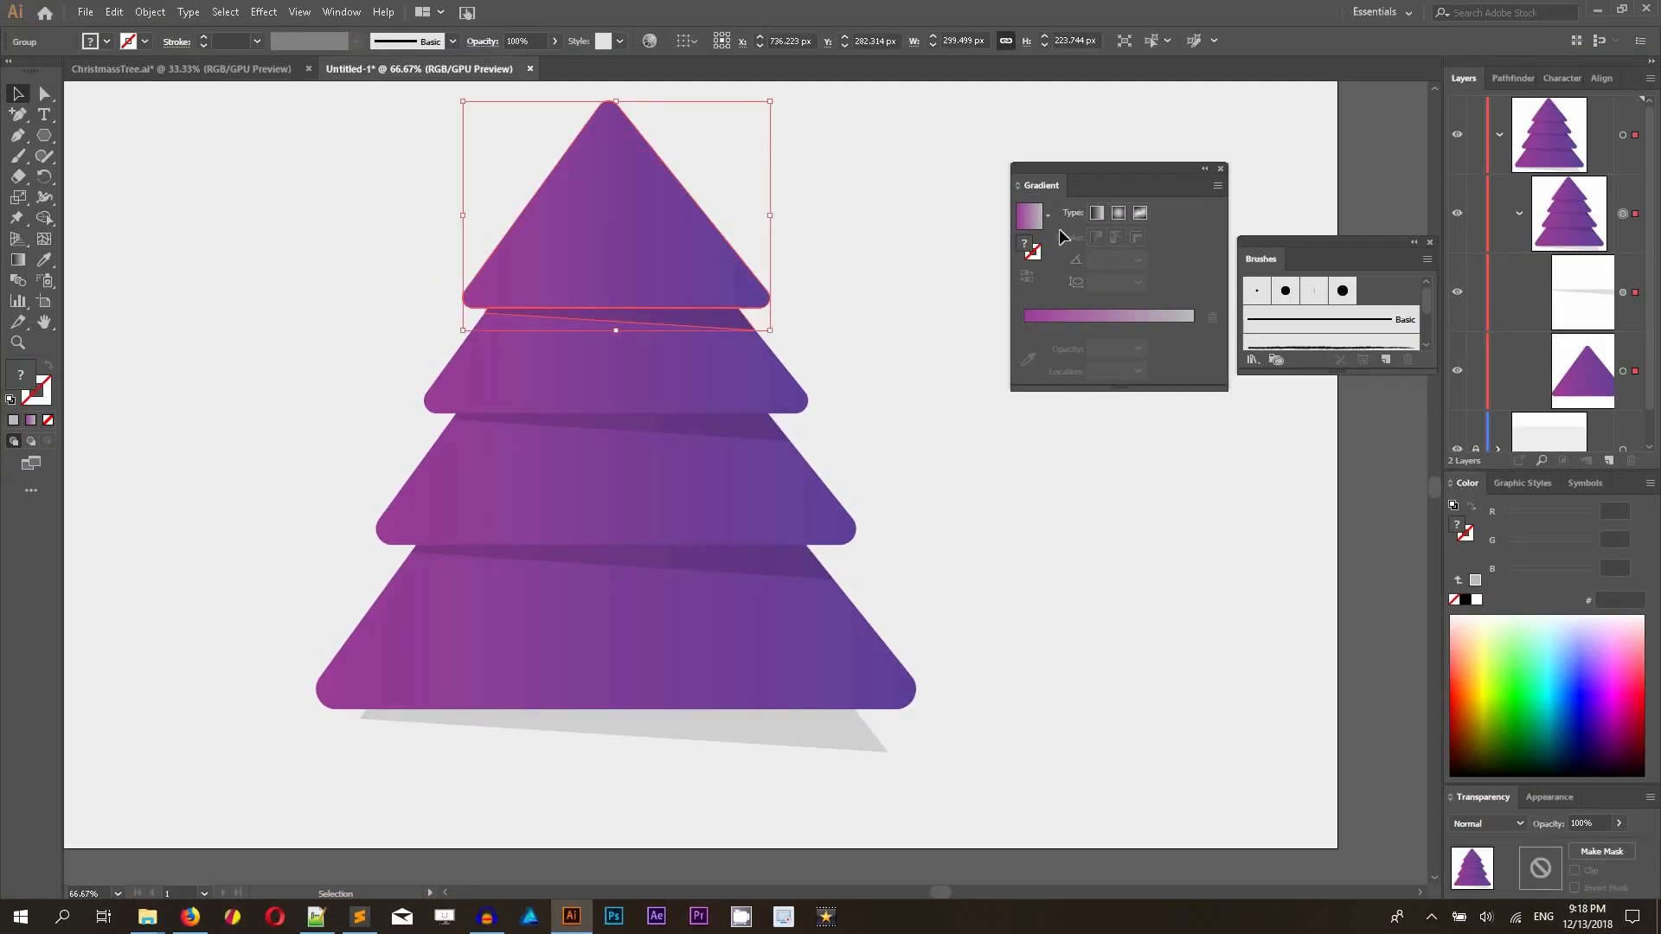
pyautogui.click(17, 135)
pyautogui.click(18, 97)
pyautogui.click(436, 189)
pyautogui.press('p')
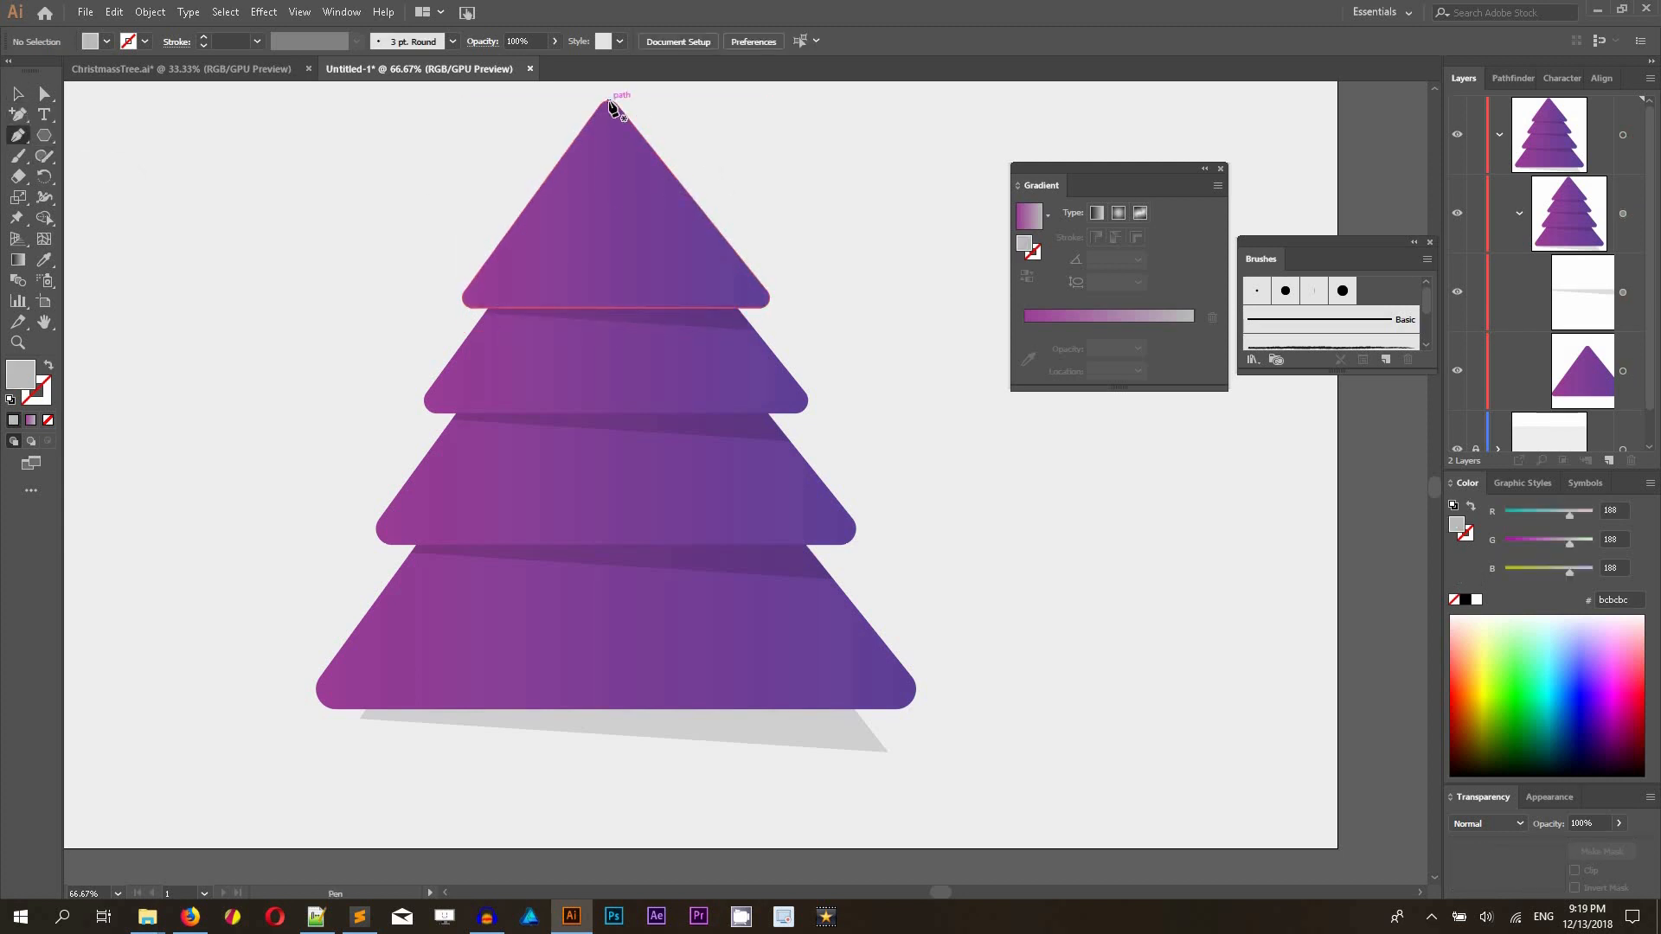
pyautogui.click(45, 136)
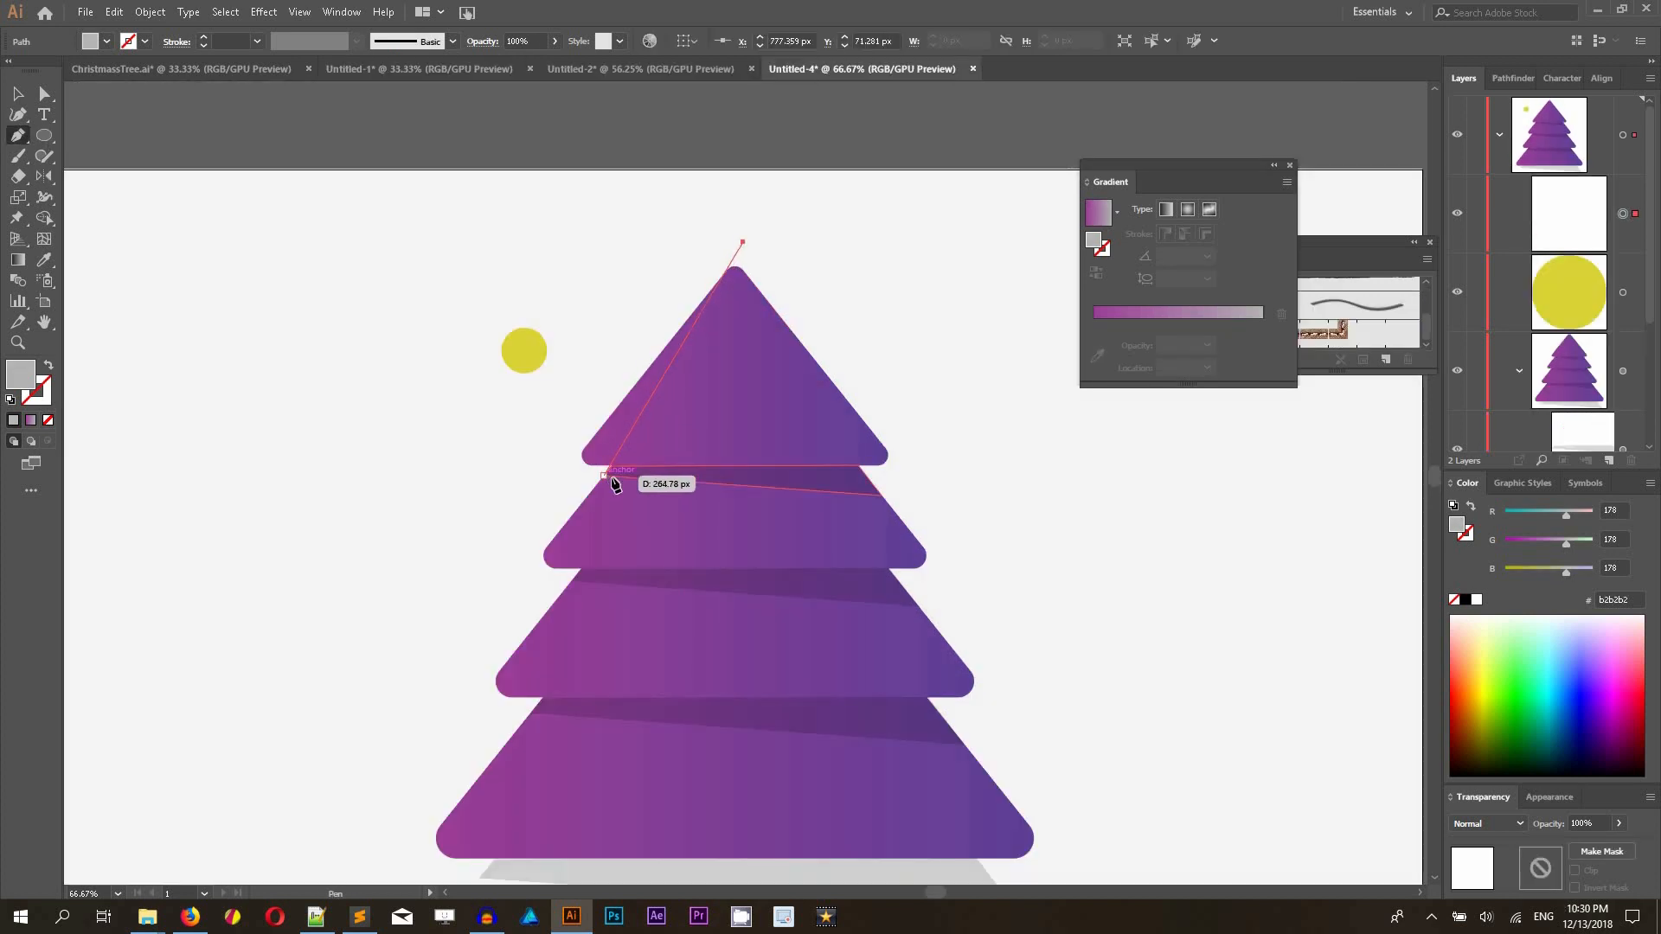
pyautogui.moveTo(592, 482); pyautogui.dragTo(515, 453)
pyautogui.click(513, 448)
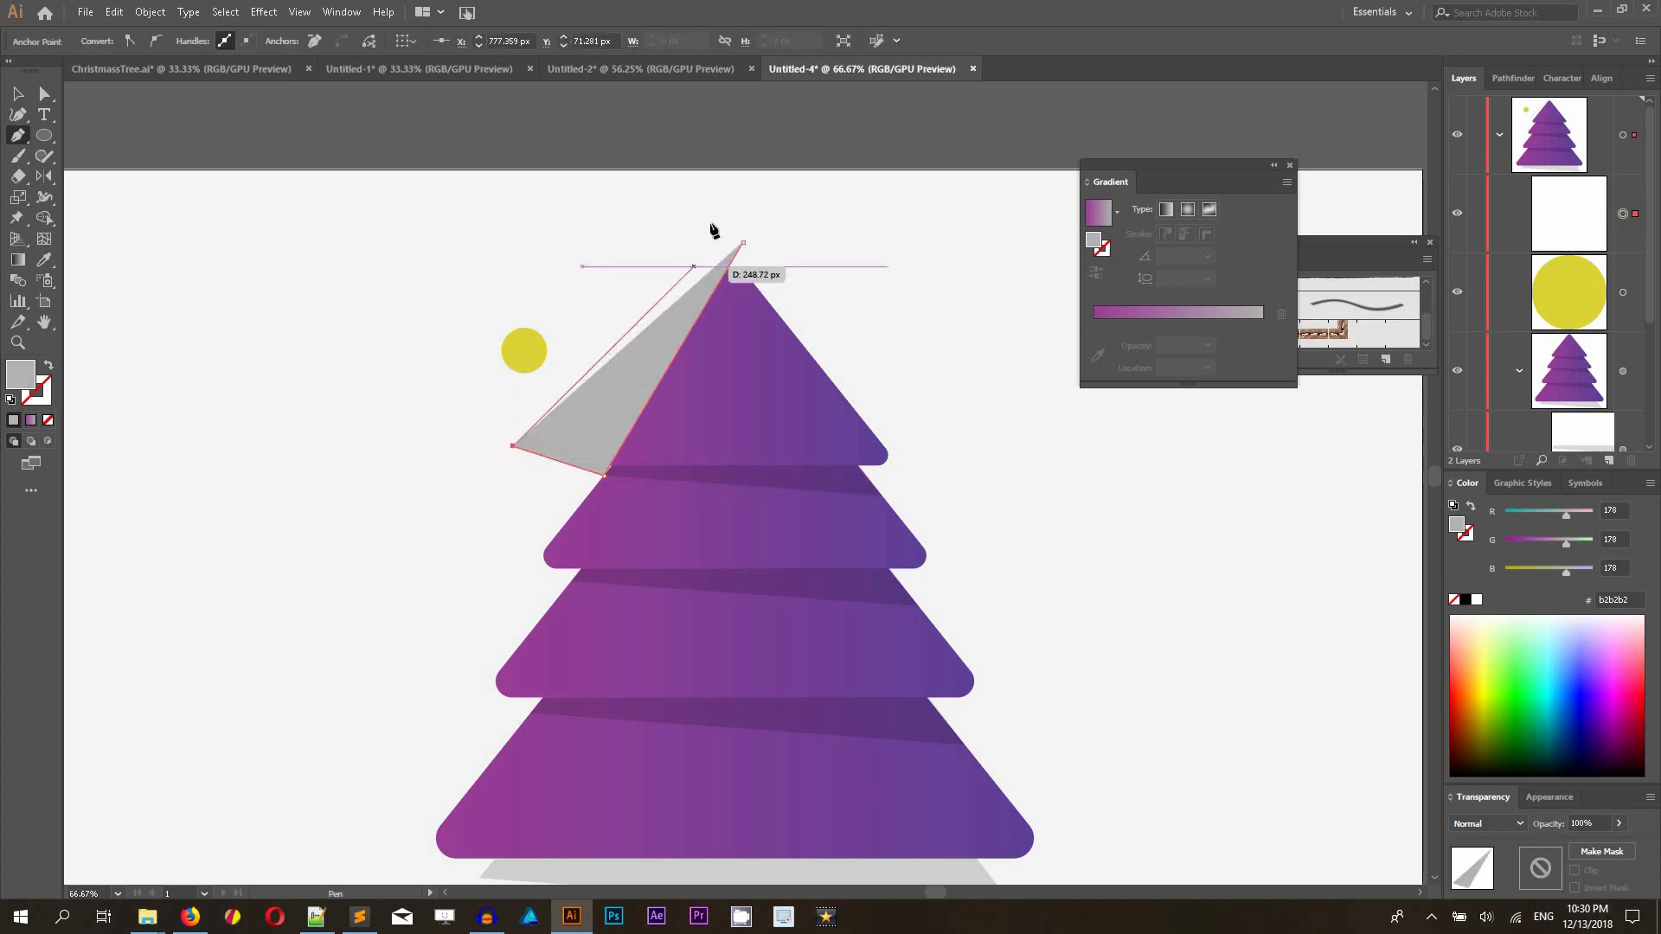
pyautogui.click(742, 243)
pyautogui.click(16, 95)
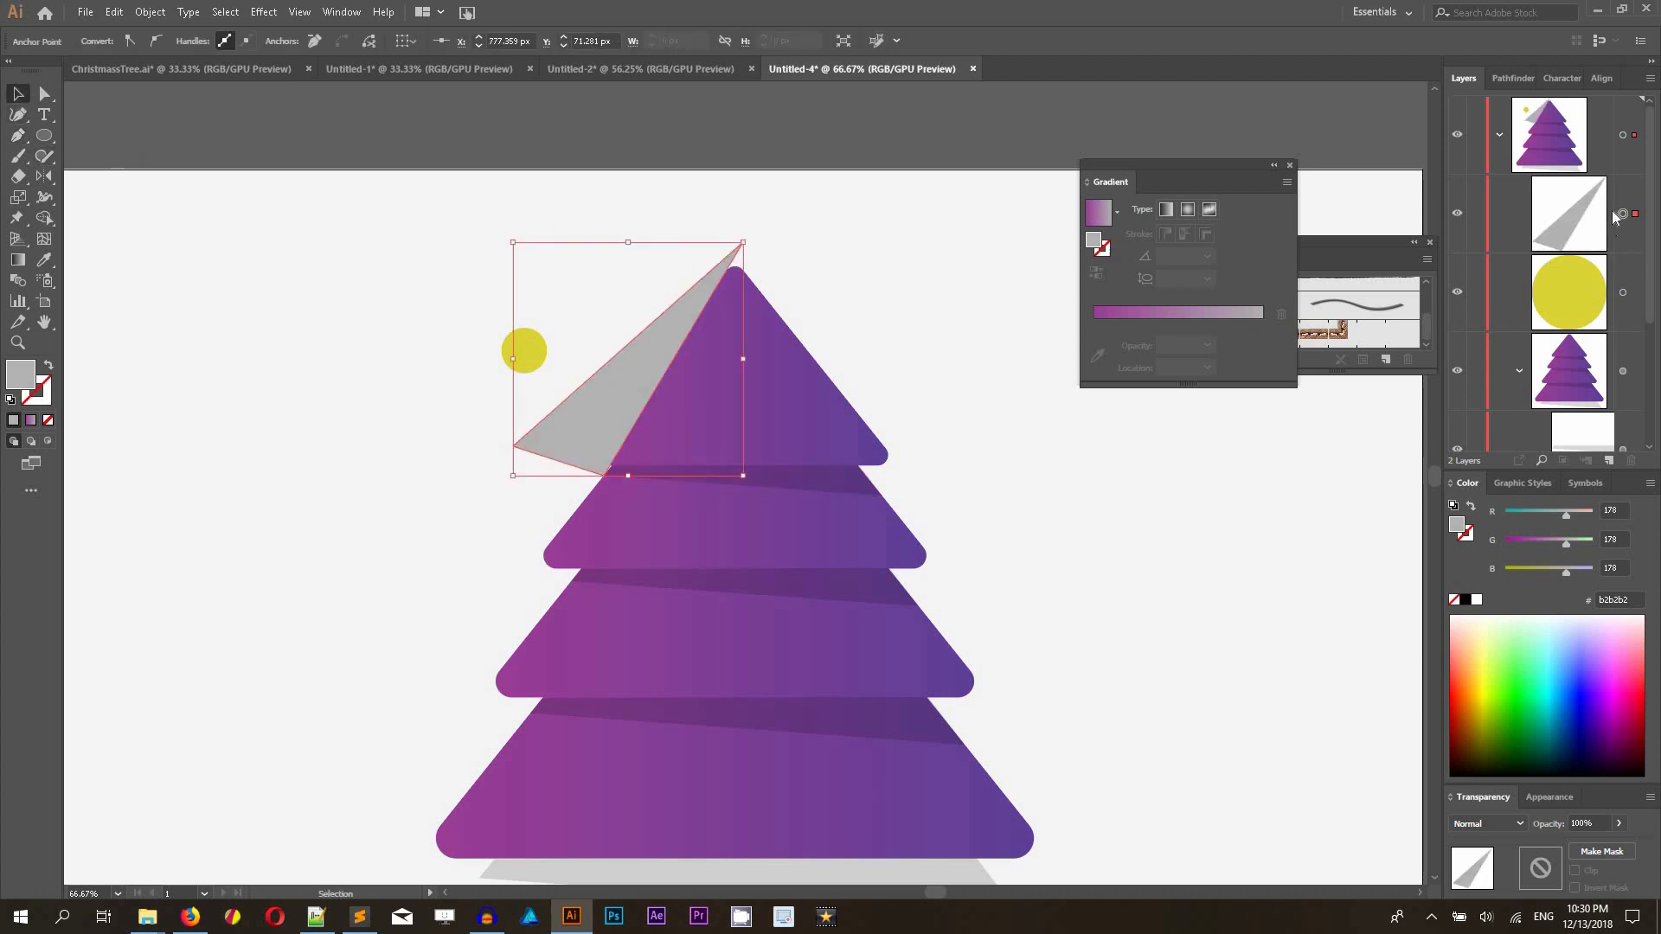
# - Move the new grey shape into the tree's group, above the wedge path, so it repeats on every tier
pyautogui.moveTo(1606, 216); pyautogui.dragTo(1606, 391)
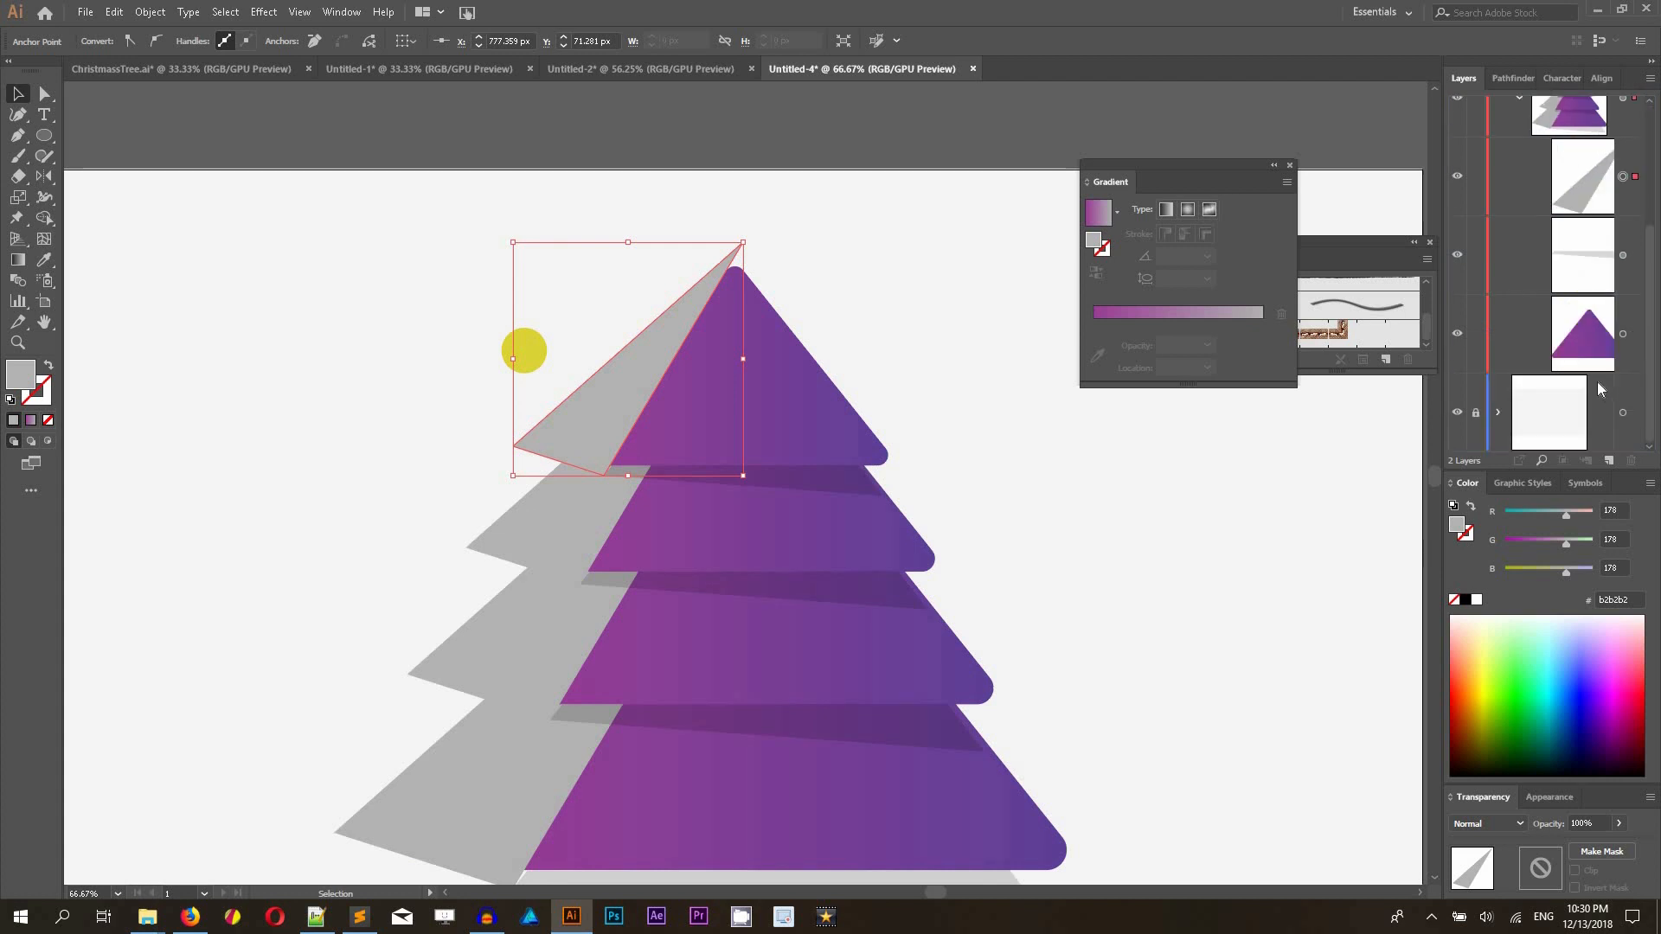
pyautogui.click(788, 445)
pyautogui.scroll(-3, 1643, 394)
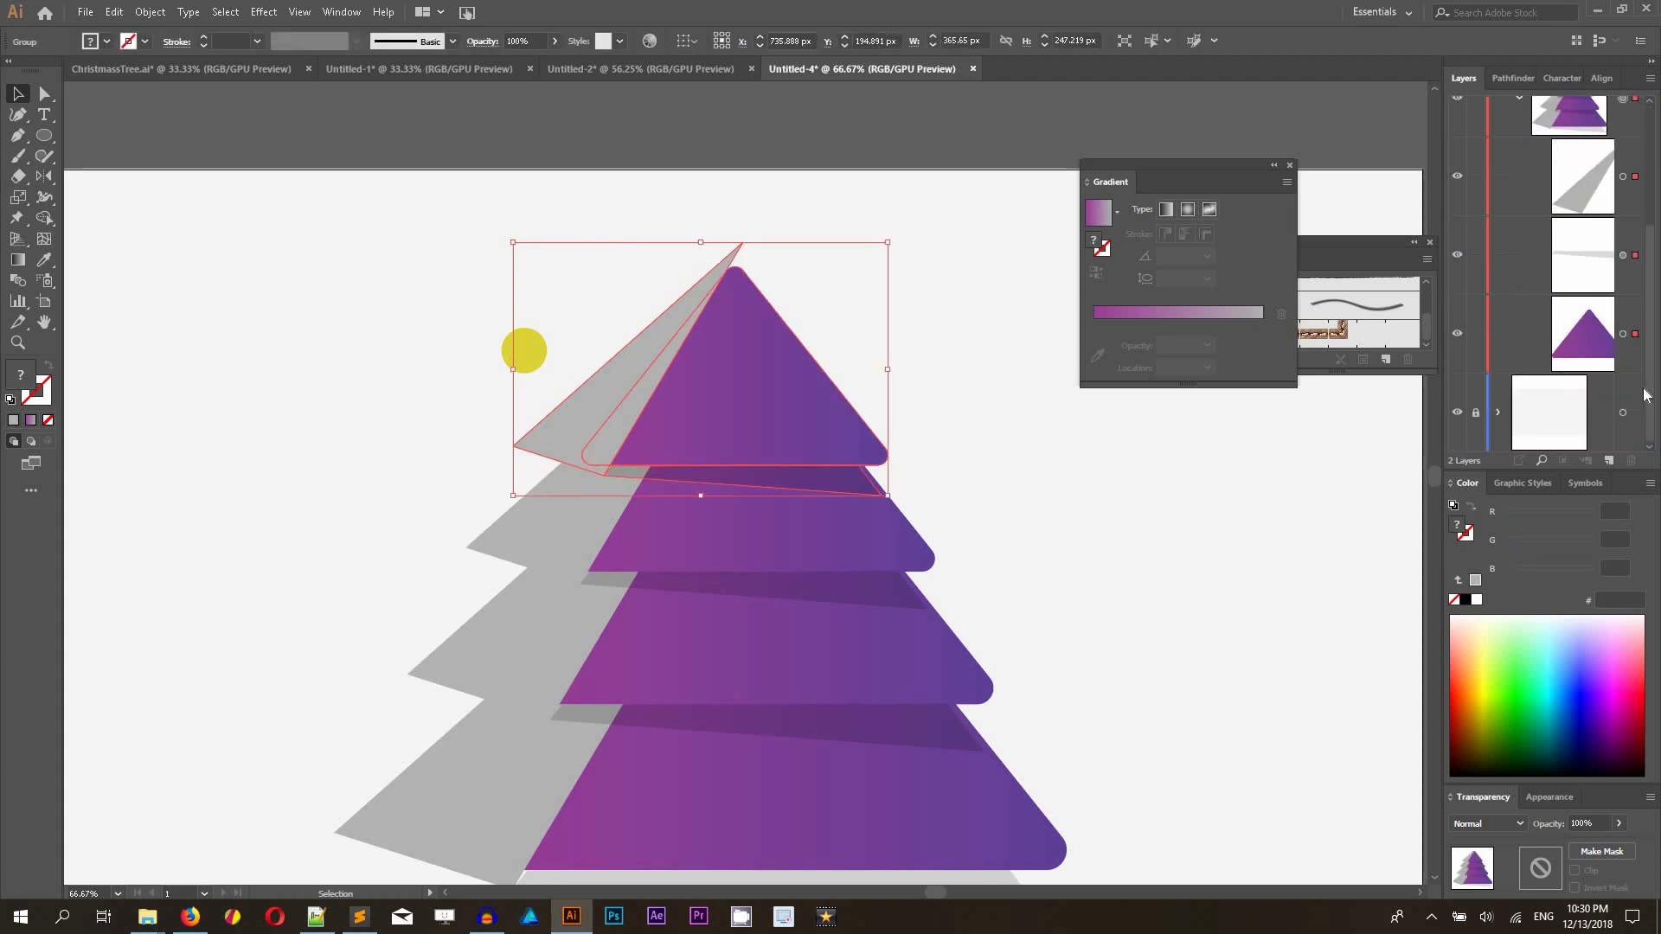
# - Duplicate the triangle path in front and intersect the copy with the grey side shape using Pathfinder
pyautogui.click(1622, 334)
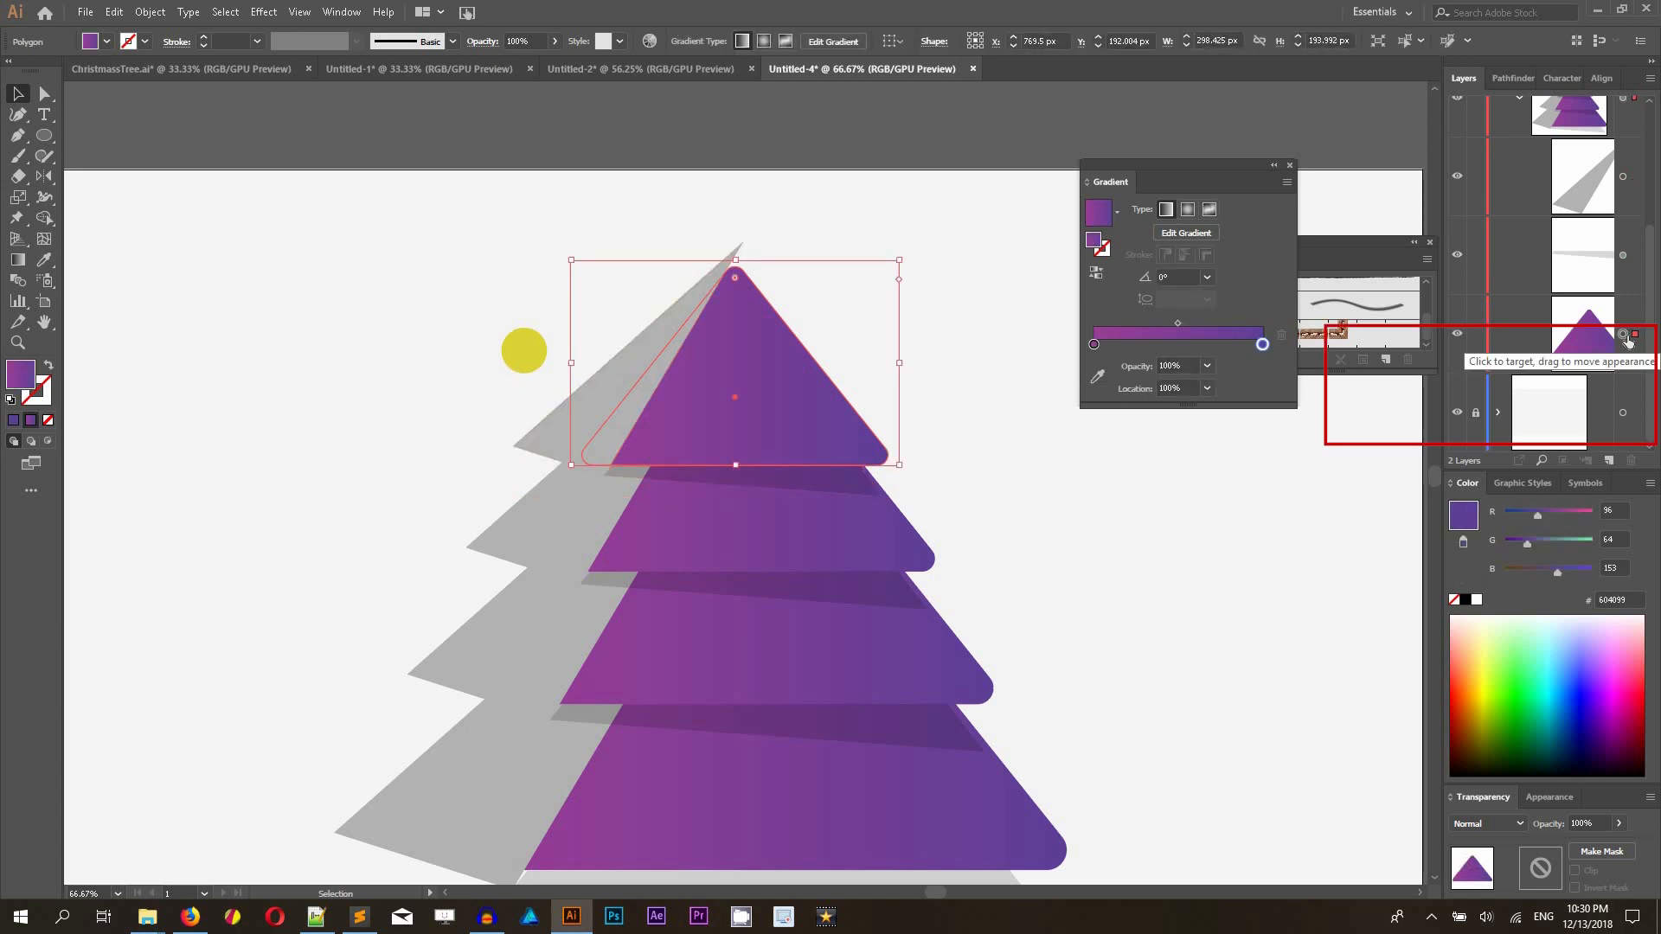
pyautogui.hotkey('ctrl', 'f')
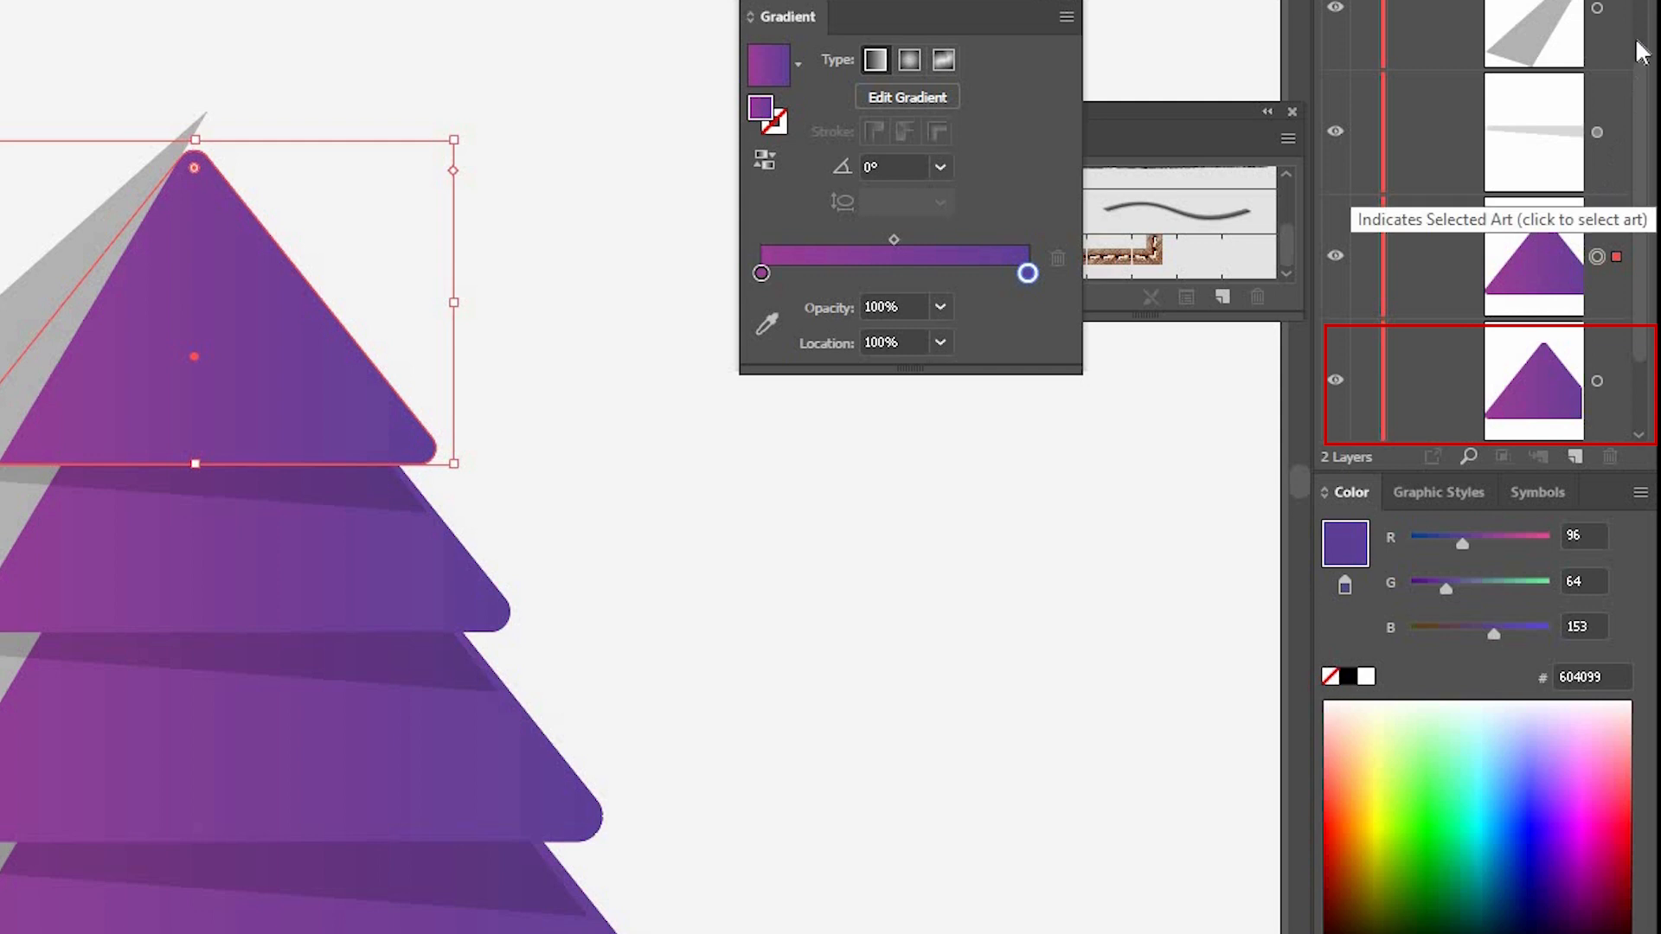
pyautogui.keyDown('shift'); pyautogui.click(1596, 8); pyautogui.keyUp('shift')
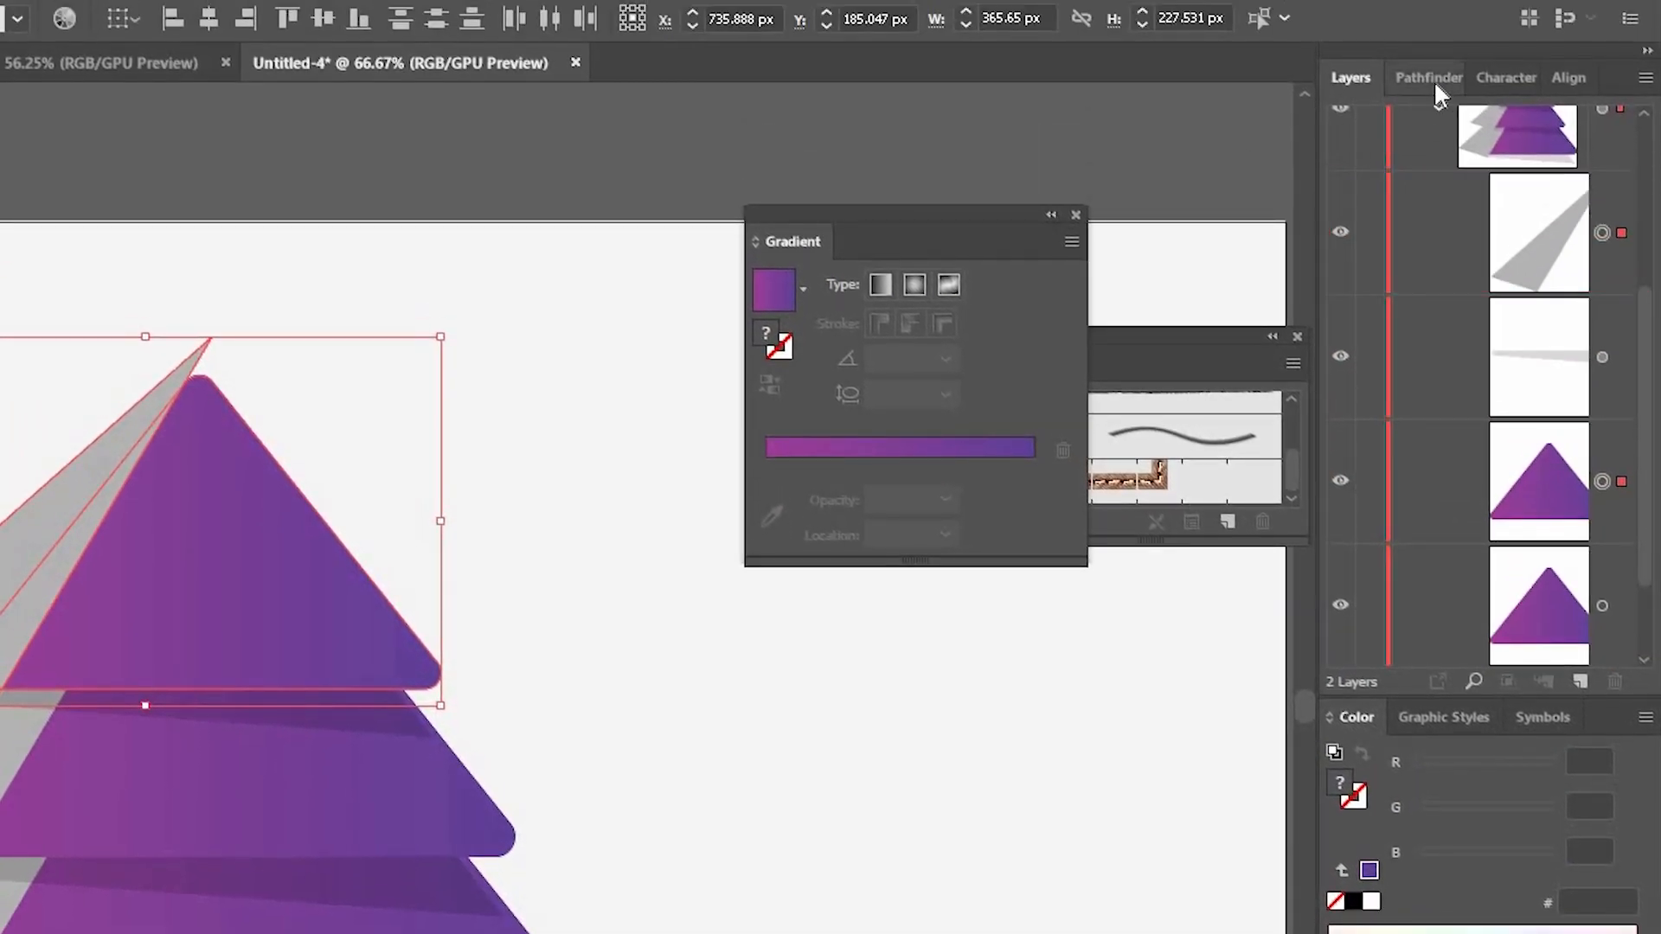
pyautogui.click(1431, 77)
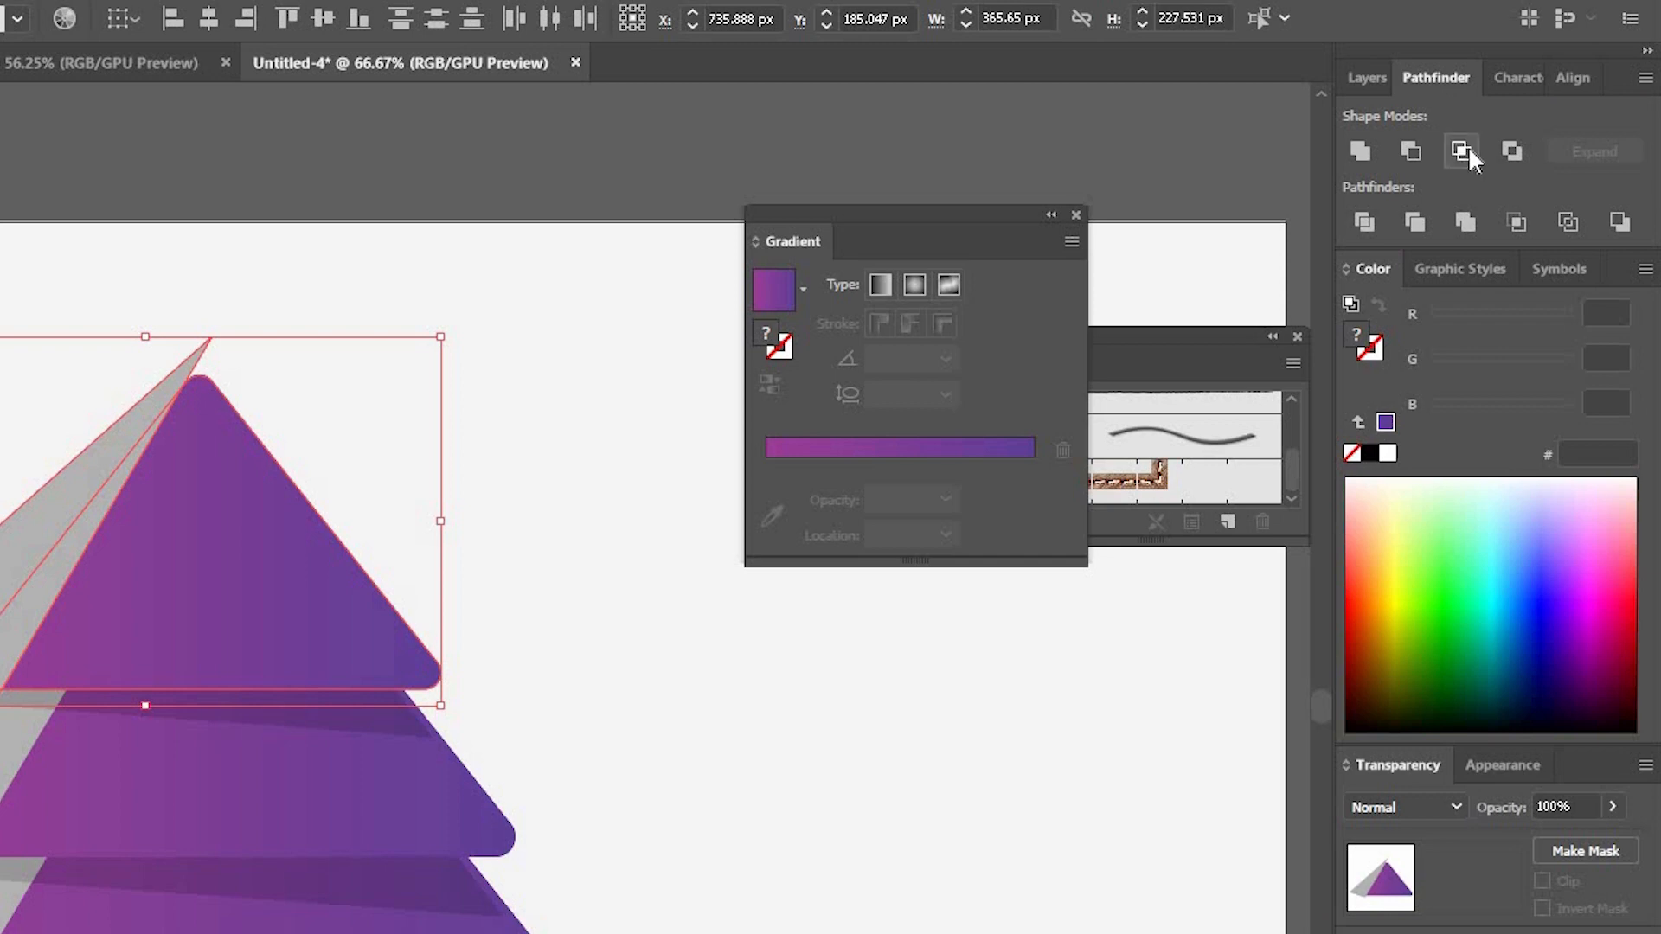
pyautogui.click(1467, 149)
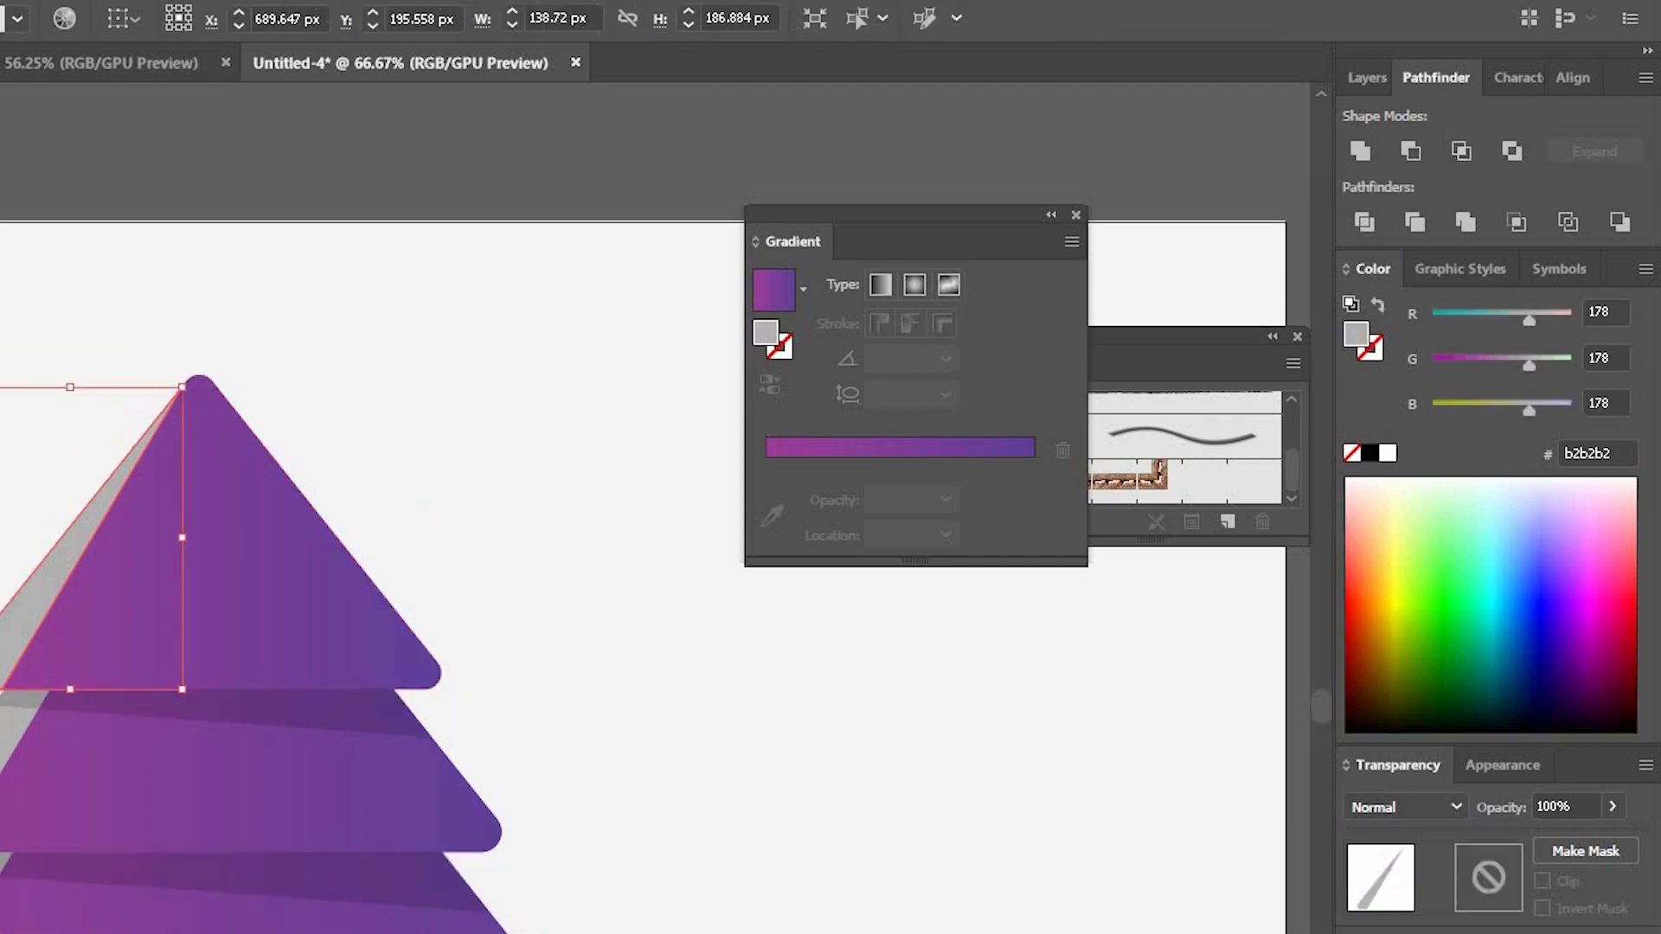
pyautogui.click(344, 12)
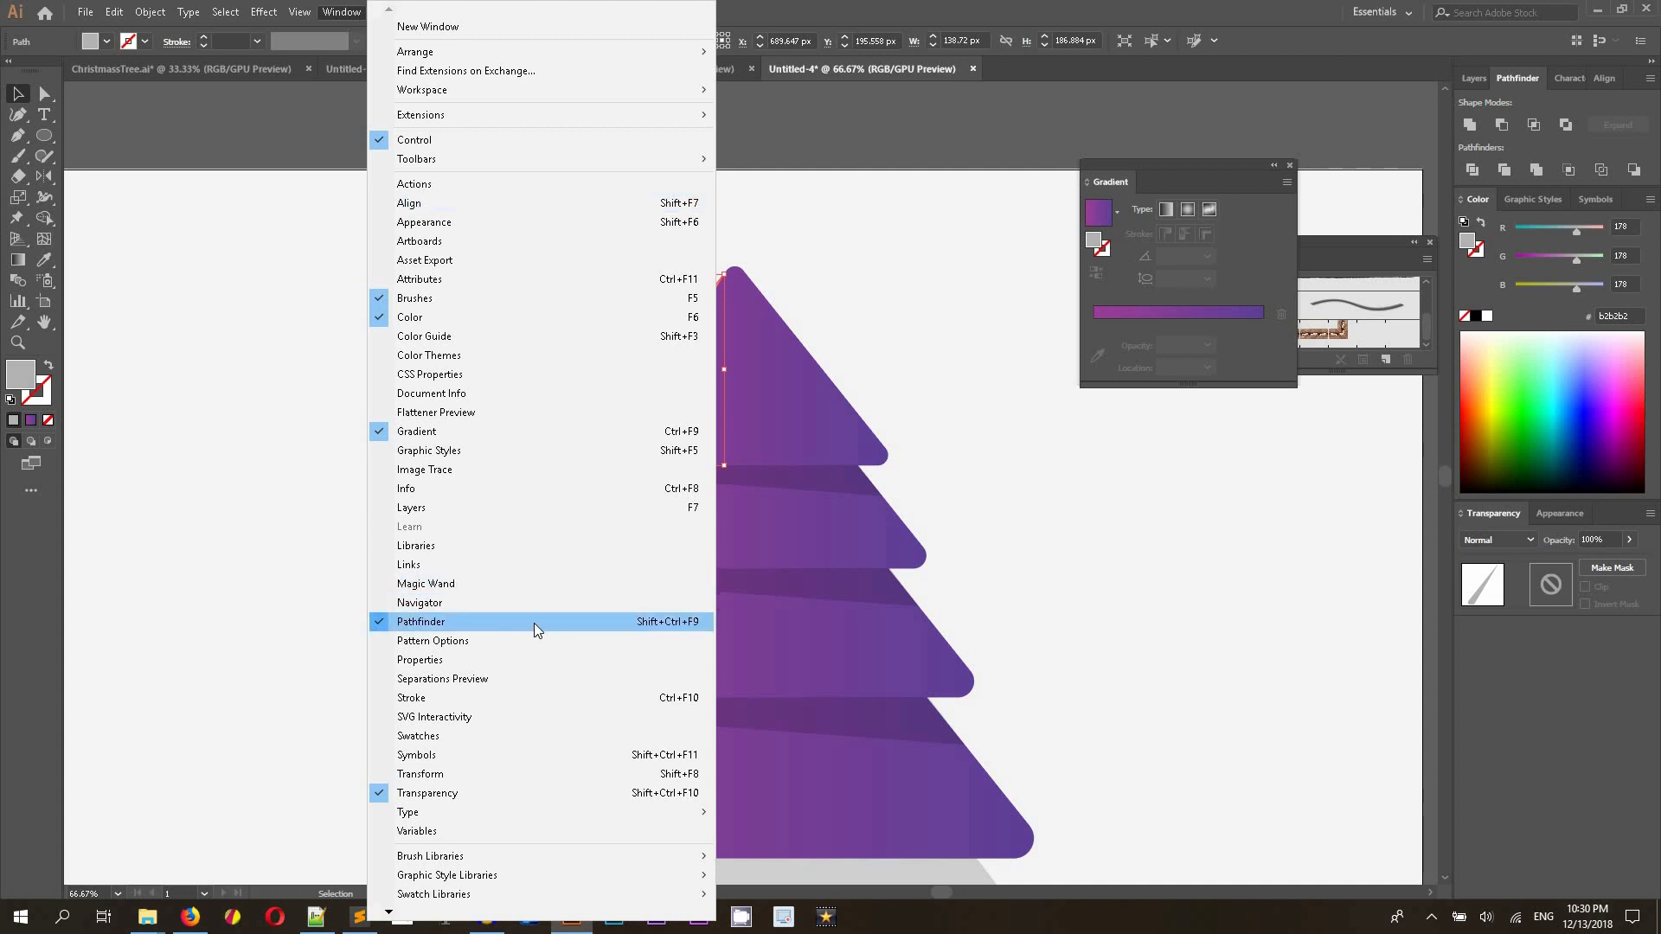
pyautogui.click(972, 3)
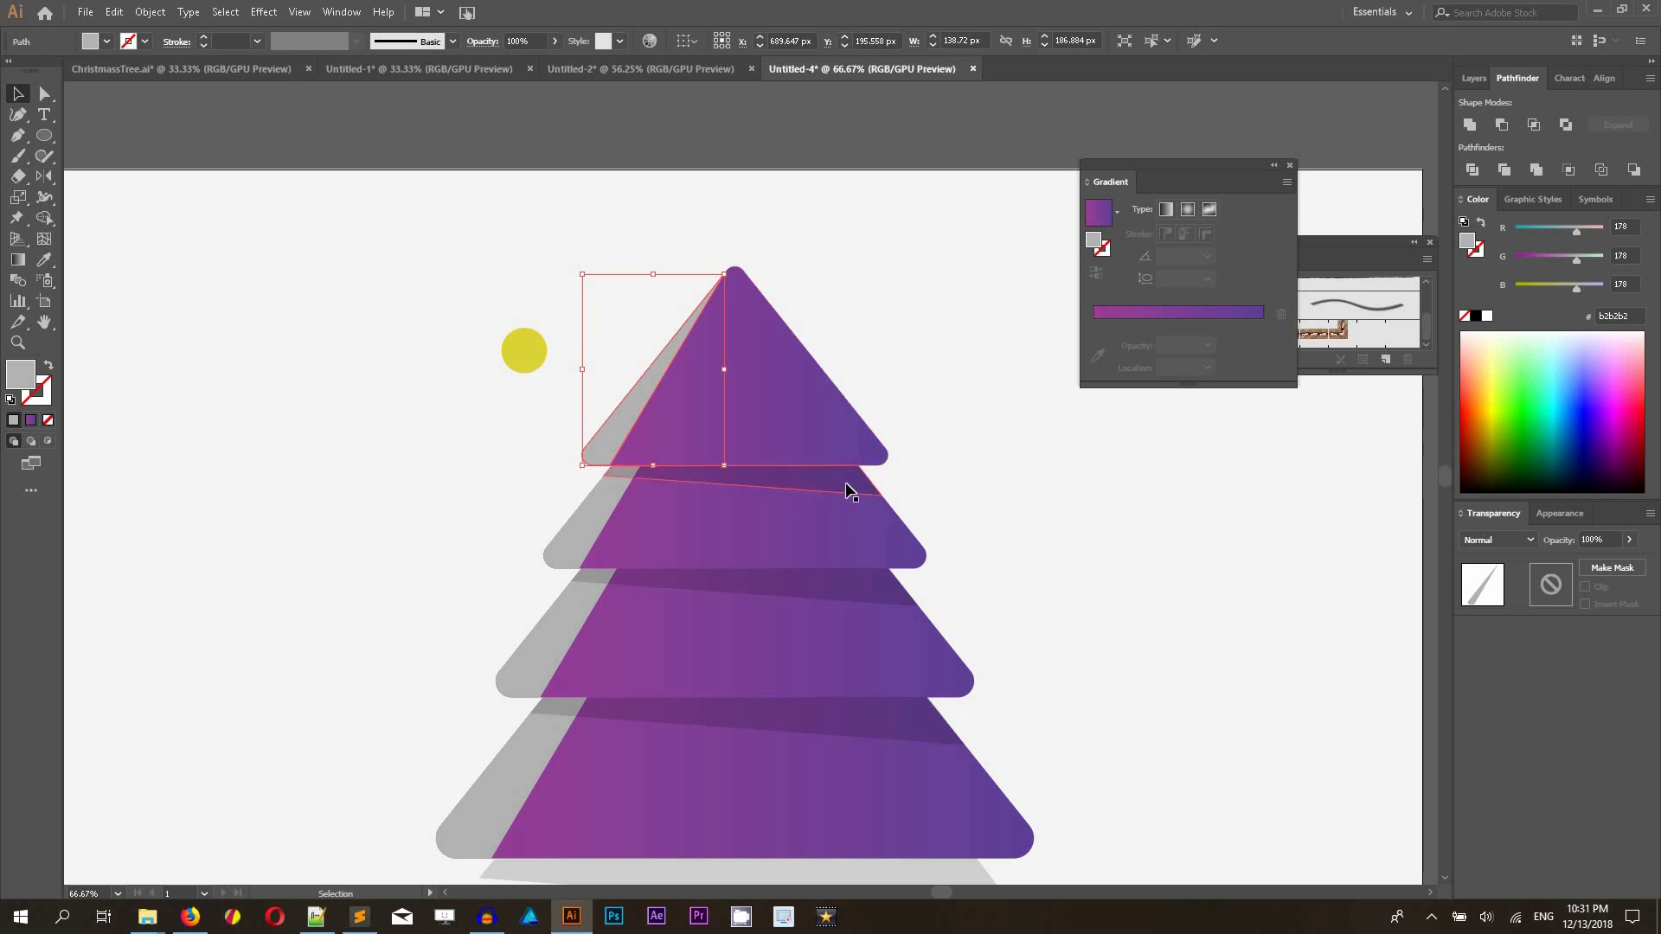
# - Fill the trimmed side shape with the pale yellow #e2dea3
pyautogui.scroll(-1, 837, 494)
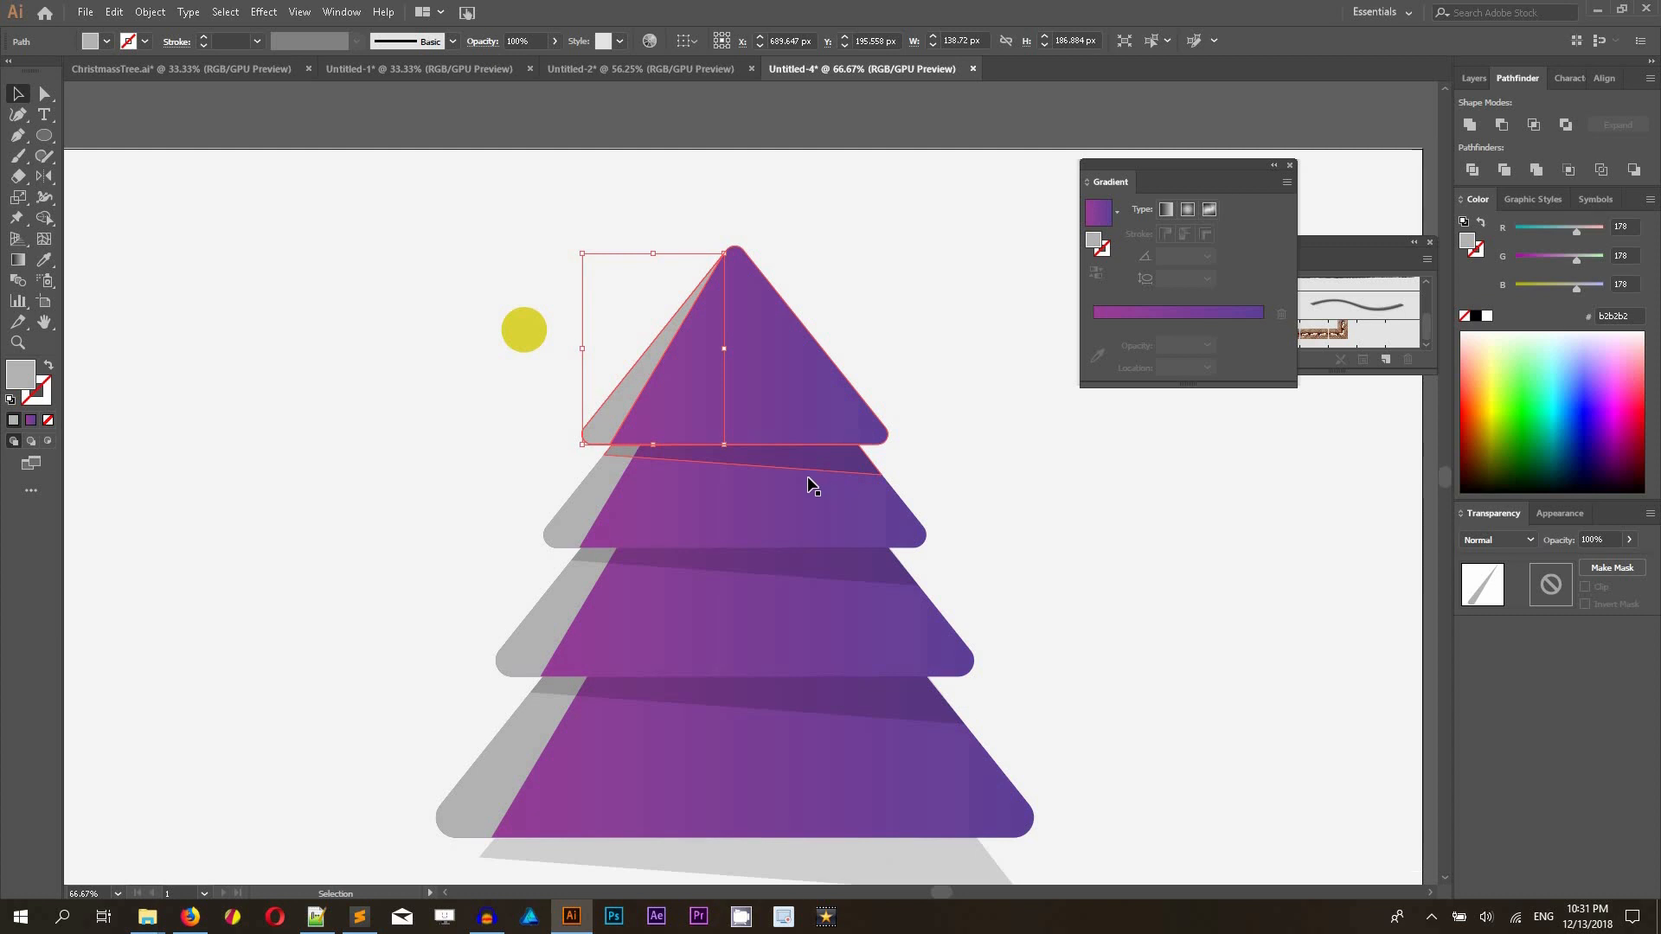
pyautogui.doubleClick(33, 379)
pyautogui.click(630, 540)
pyautogui.moveTo(631, 540); pyautogui.dragTo(643, 529)
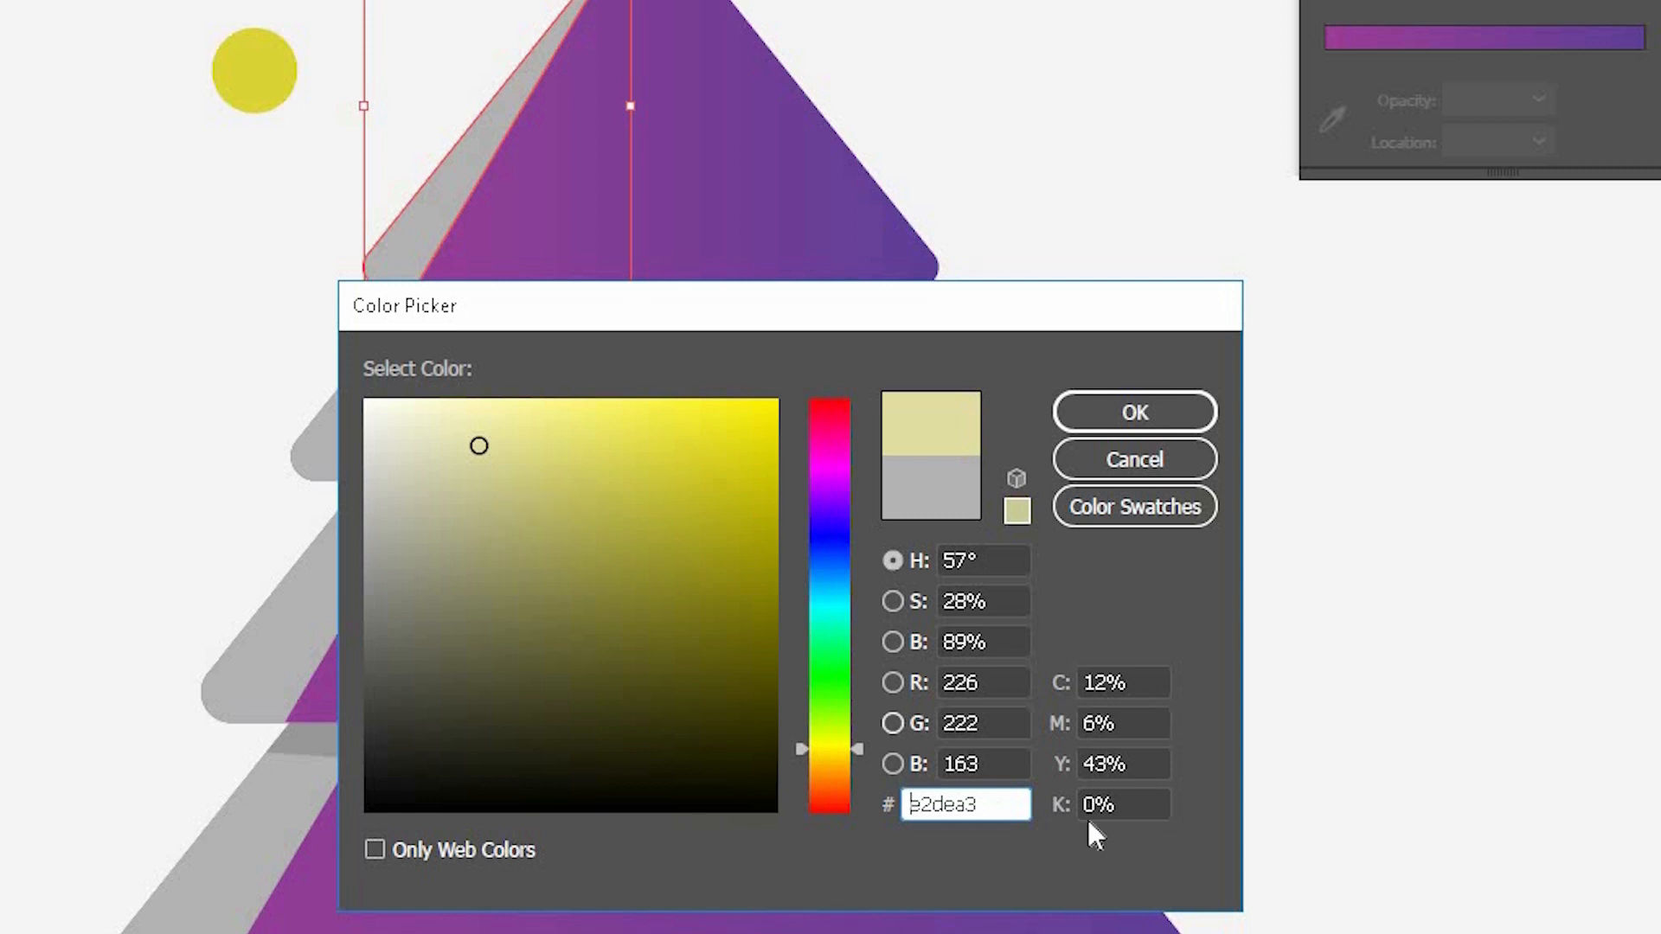
pyautogui.click(1135, 419)
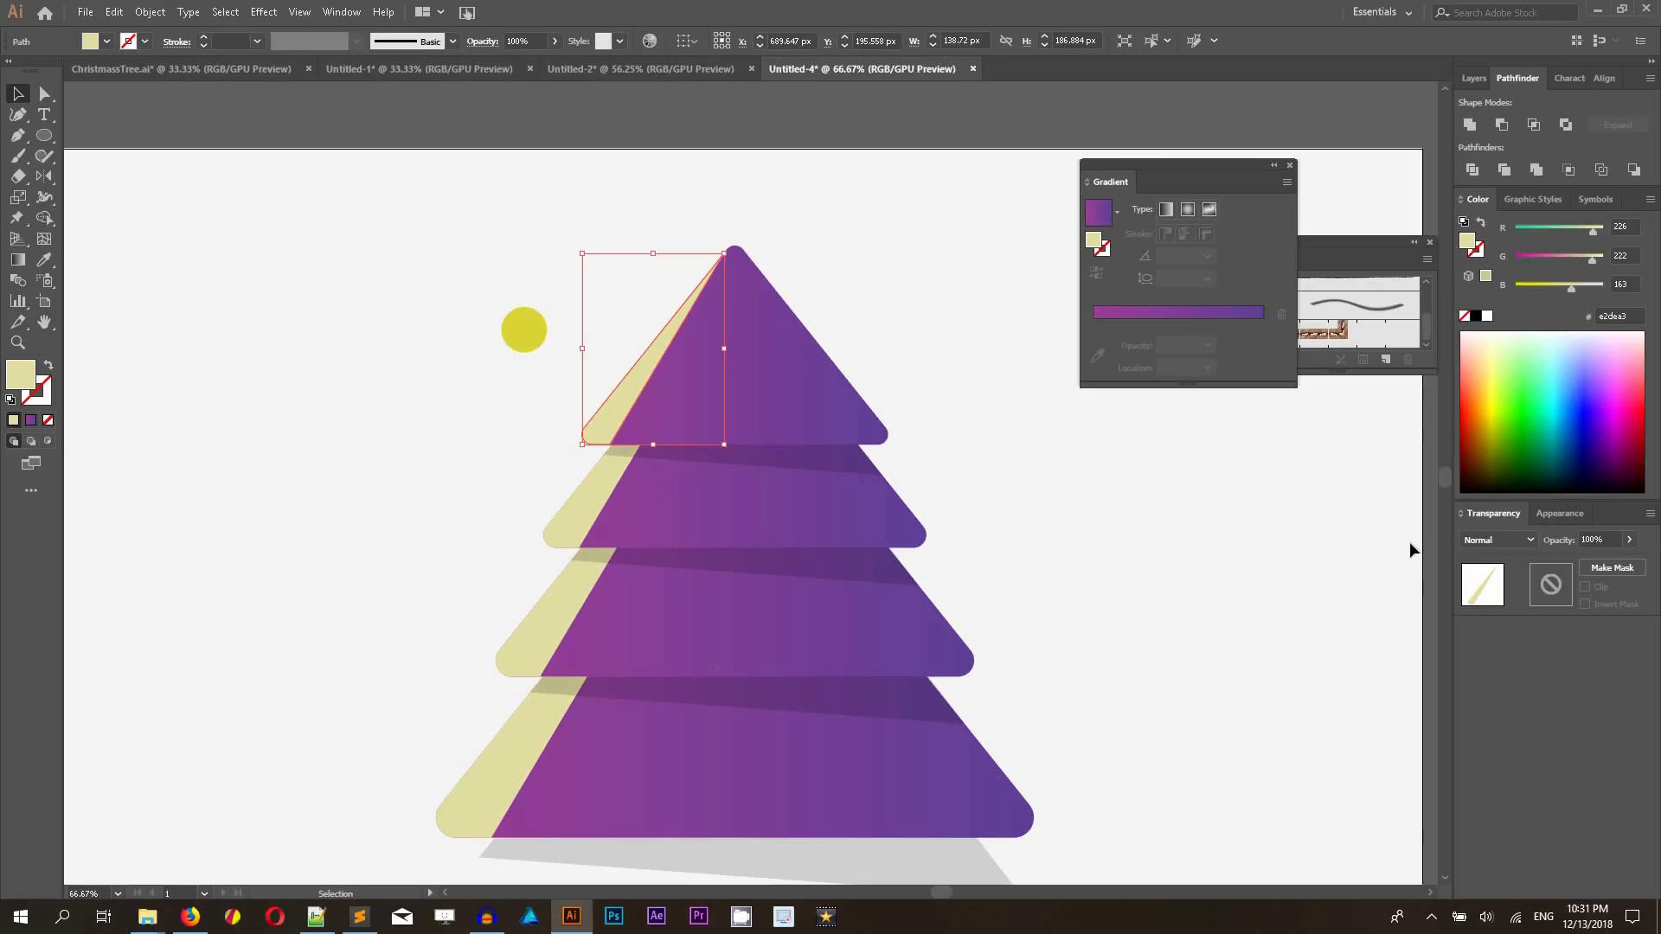
# - Set the pale yellow side highlight's blending mode to Soft Light and its opacity to 50%, and deselect it
pyautogui.click(1500, 538)
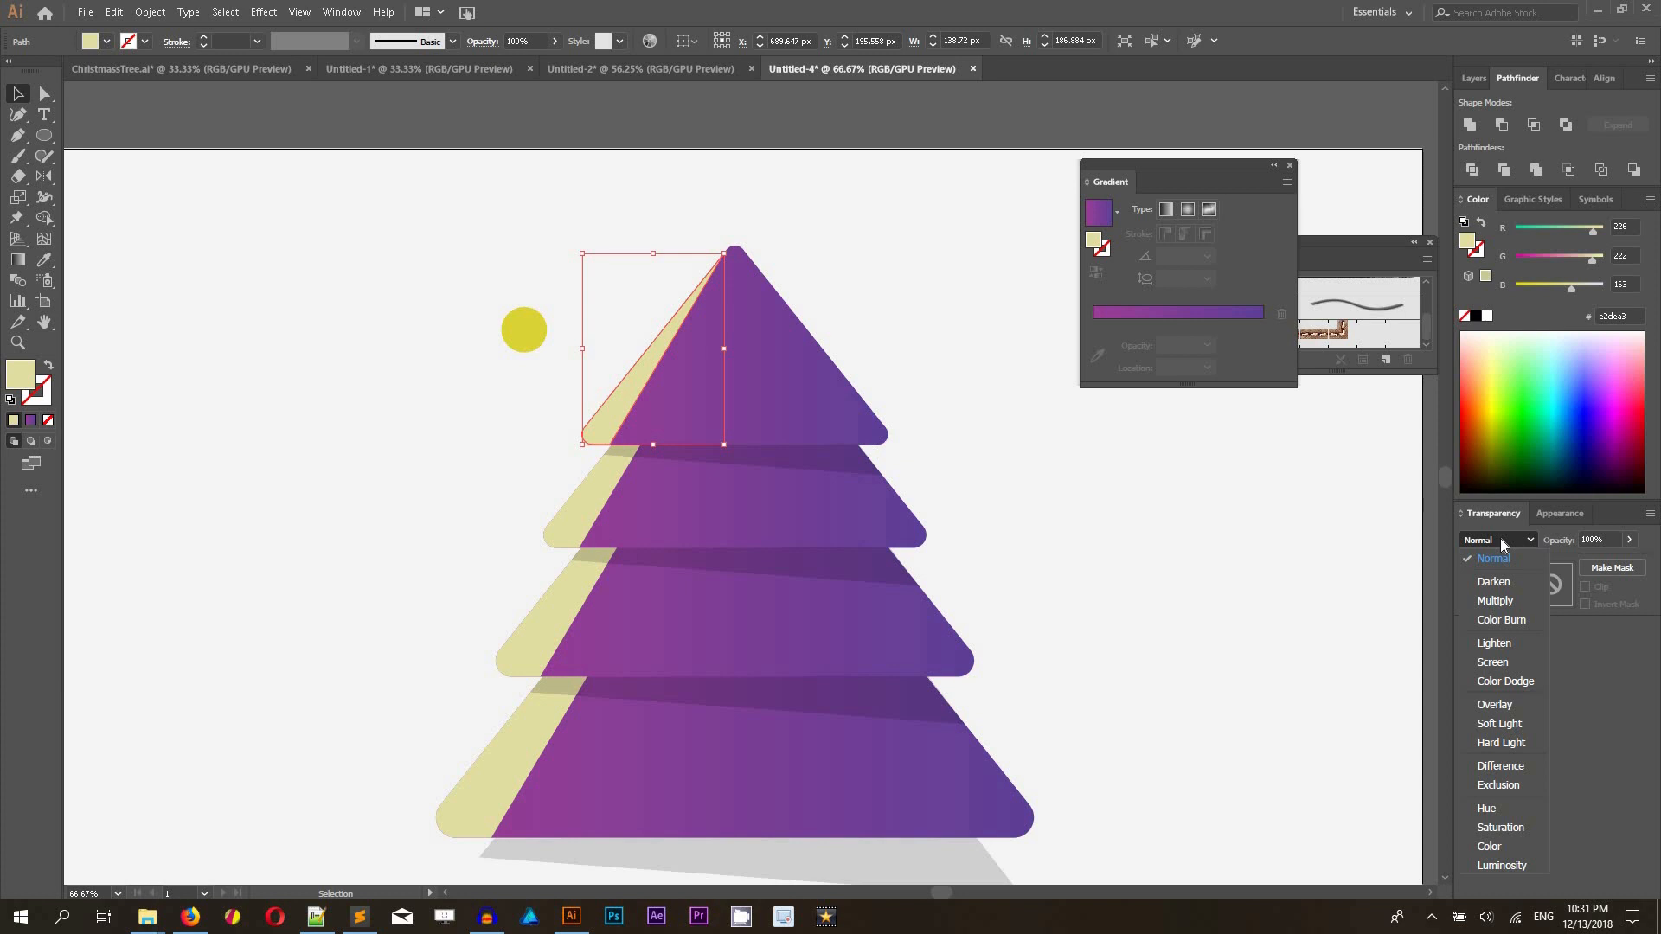
pyautogui.click(1505, 724)
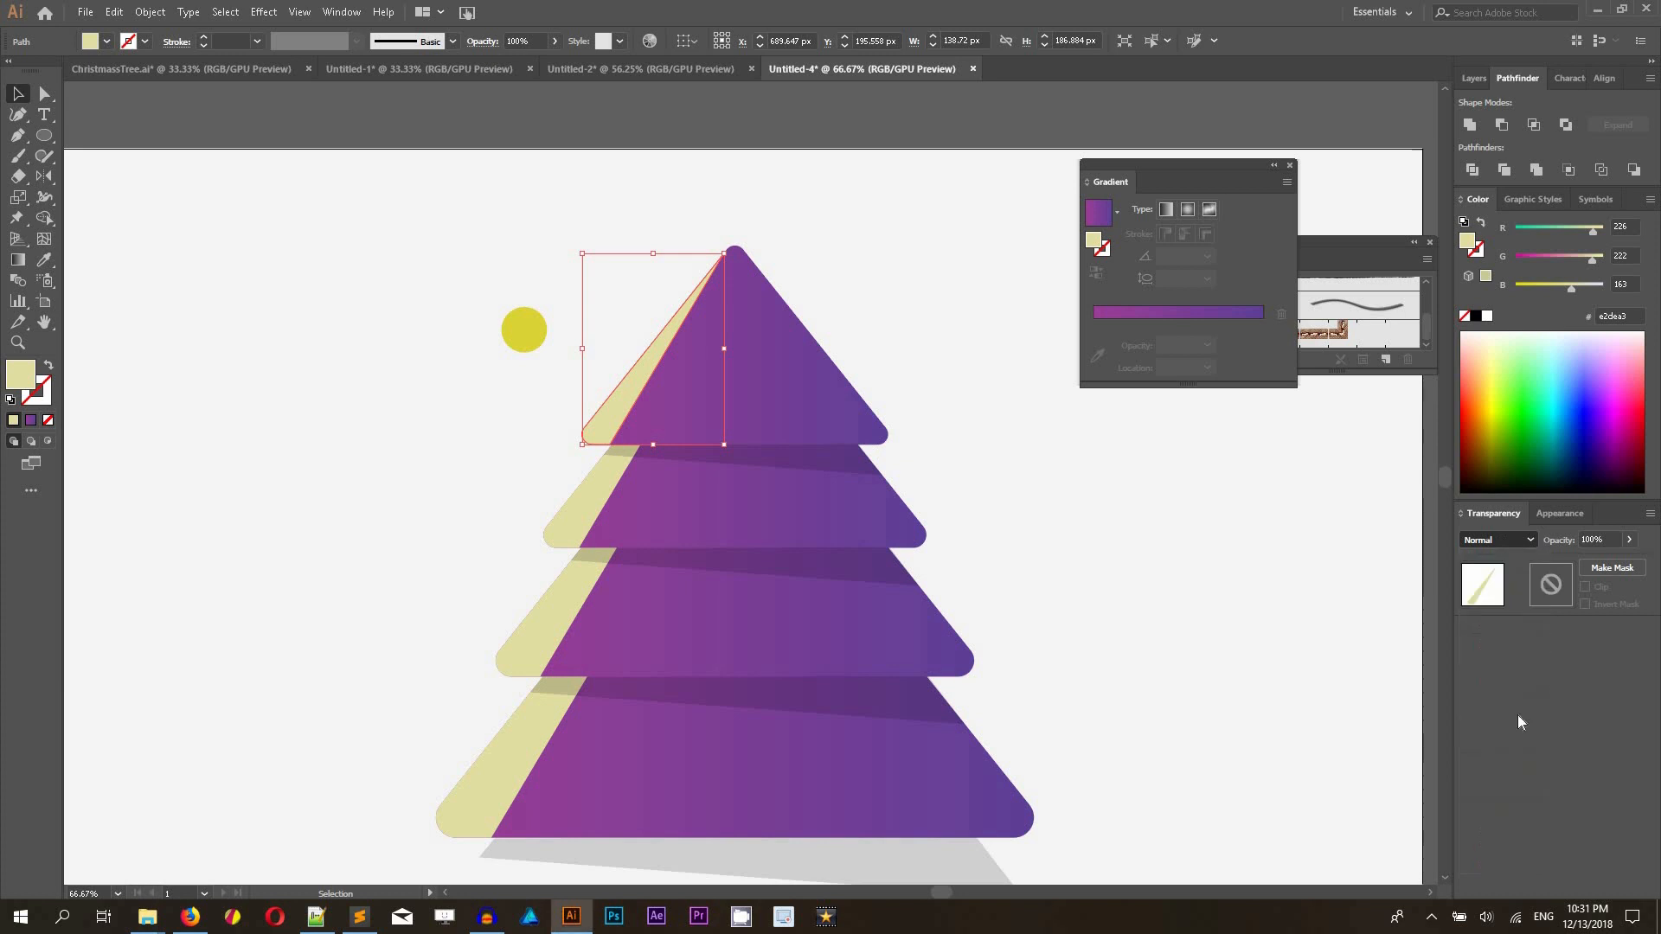
pyautogui.moveTo(1592, 539); pyautogui.dragTo(1562, 542)
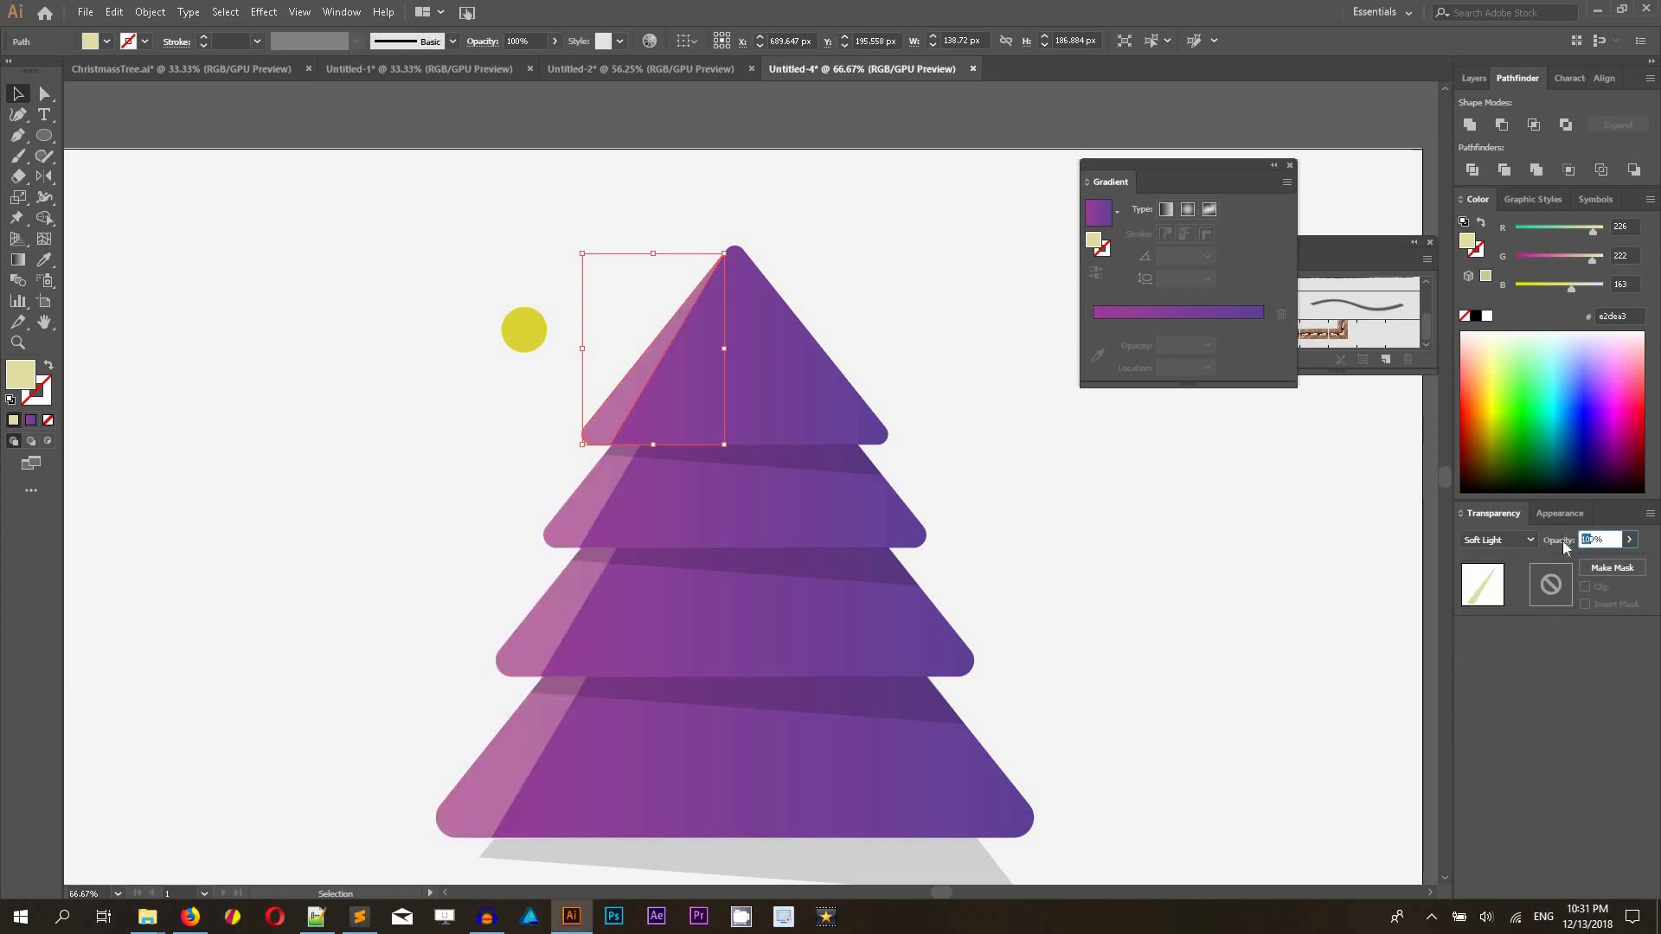
pyautogui.write('5')
pyautogui.press('Return')
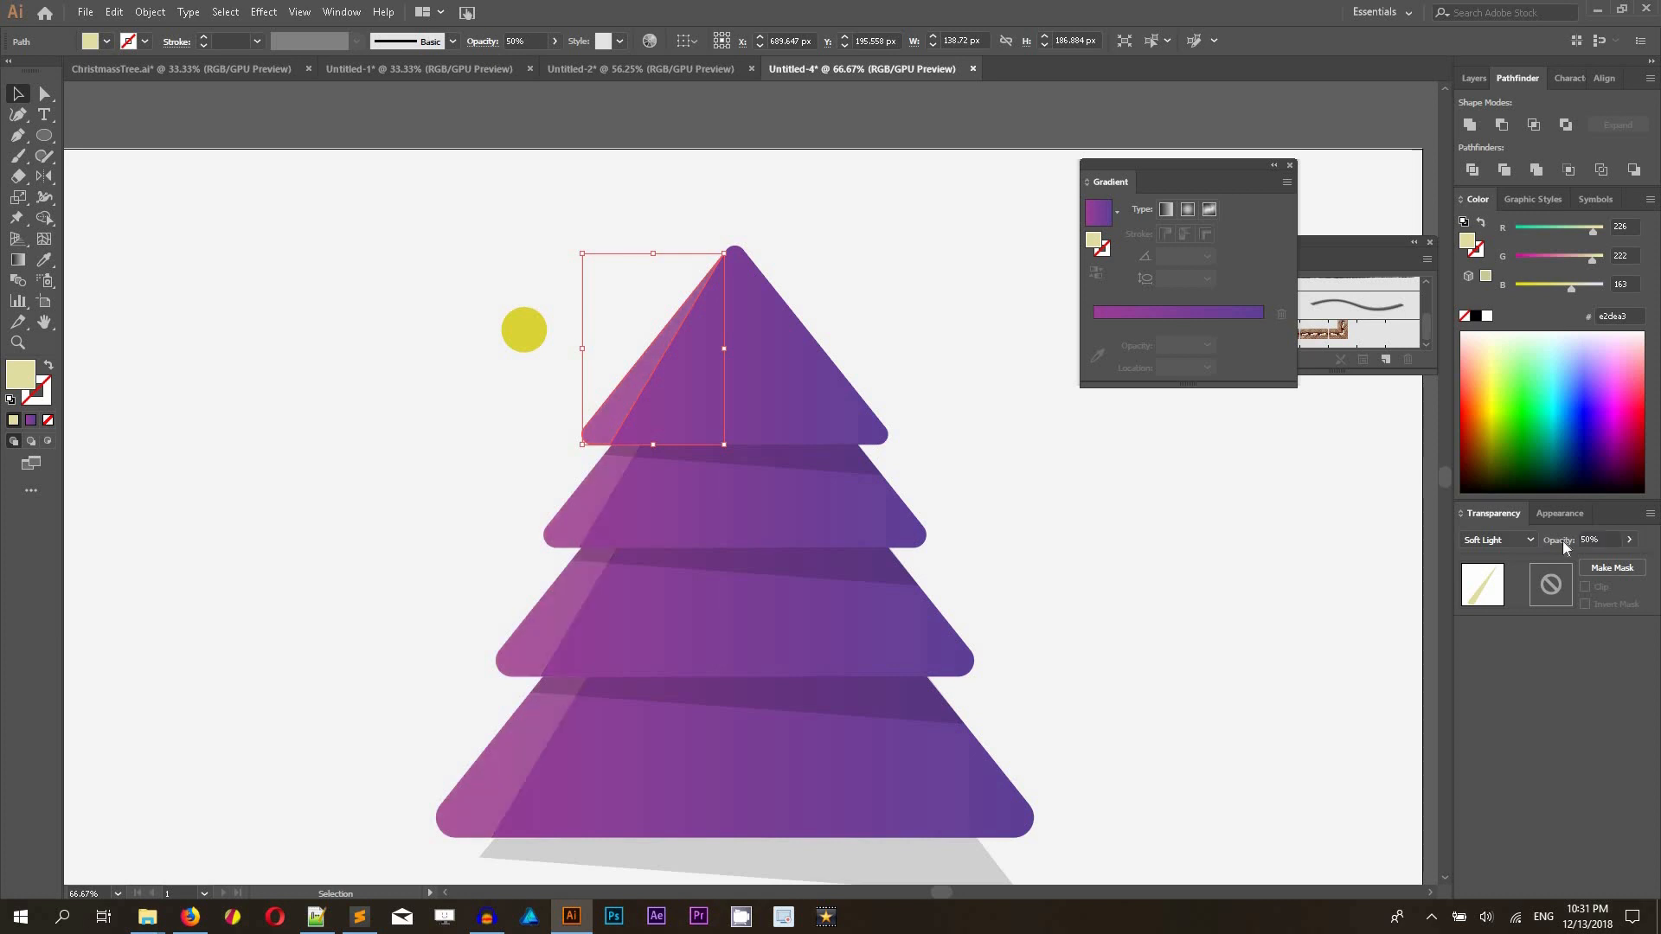
pyautogui.click(941, 267)
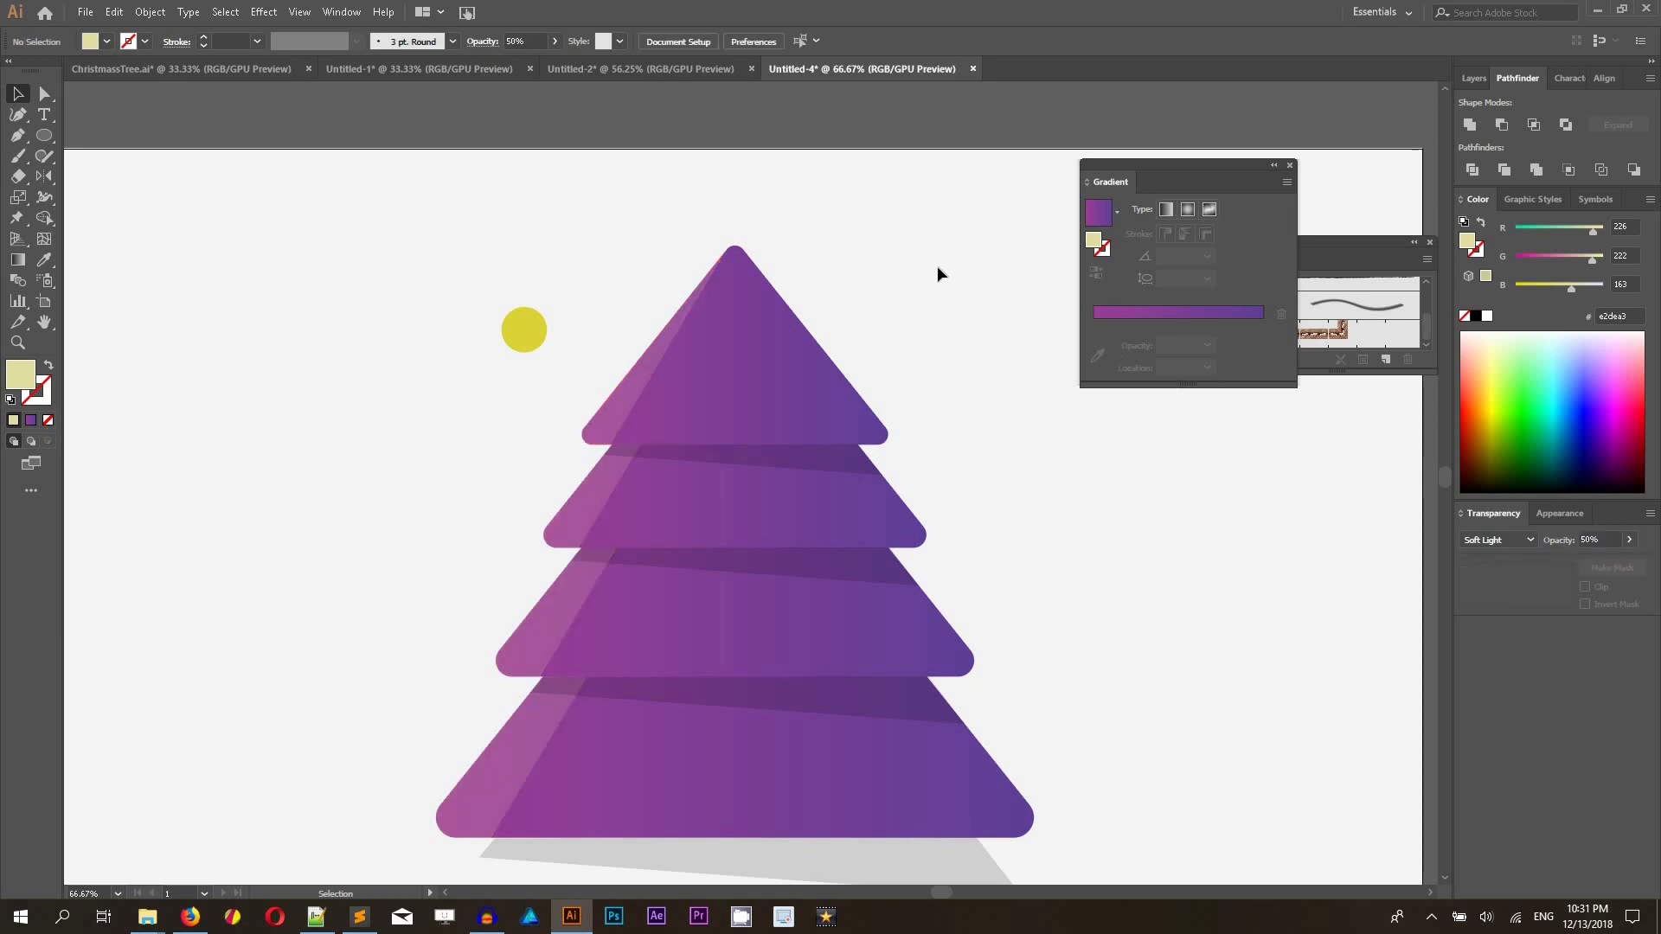
# - Move the whole tree slightly up and to the right on the artboard
pyautogui.click(768, 297)
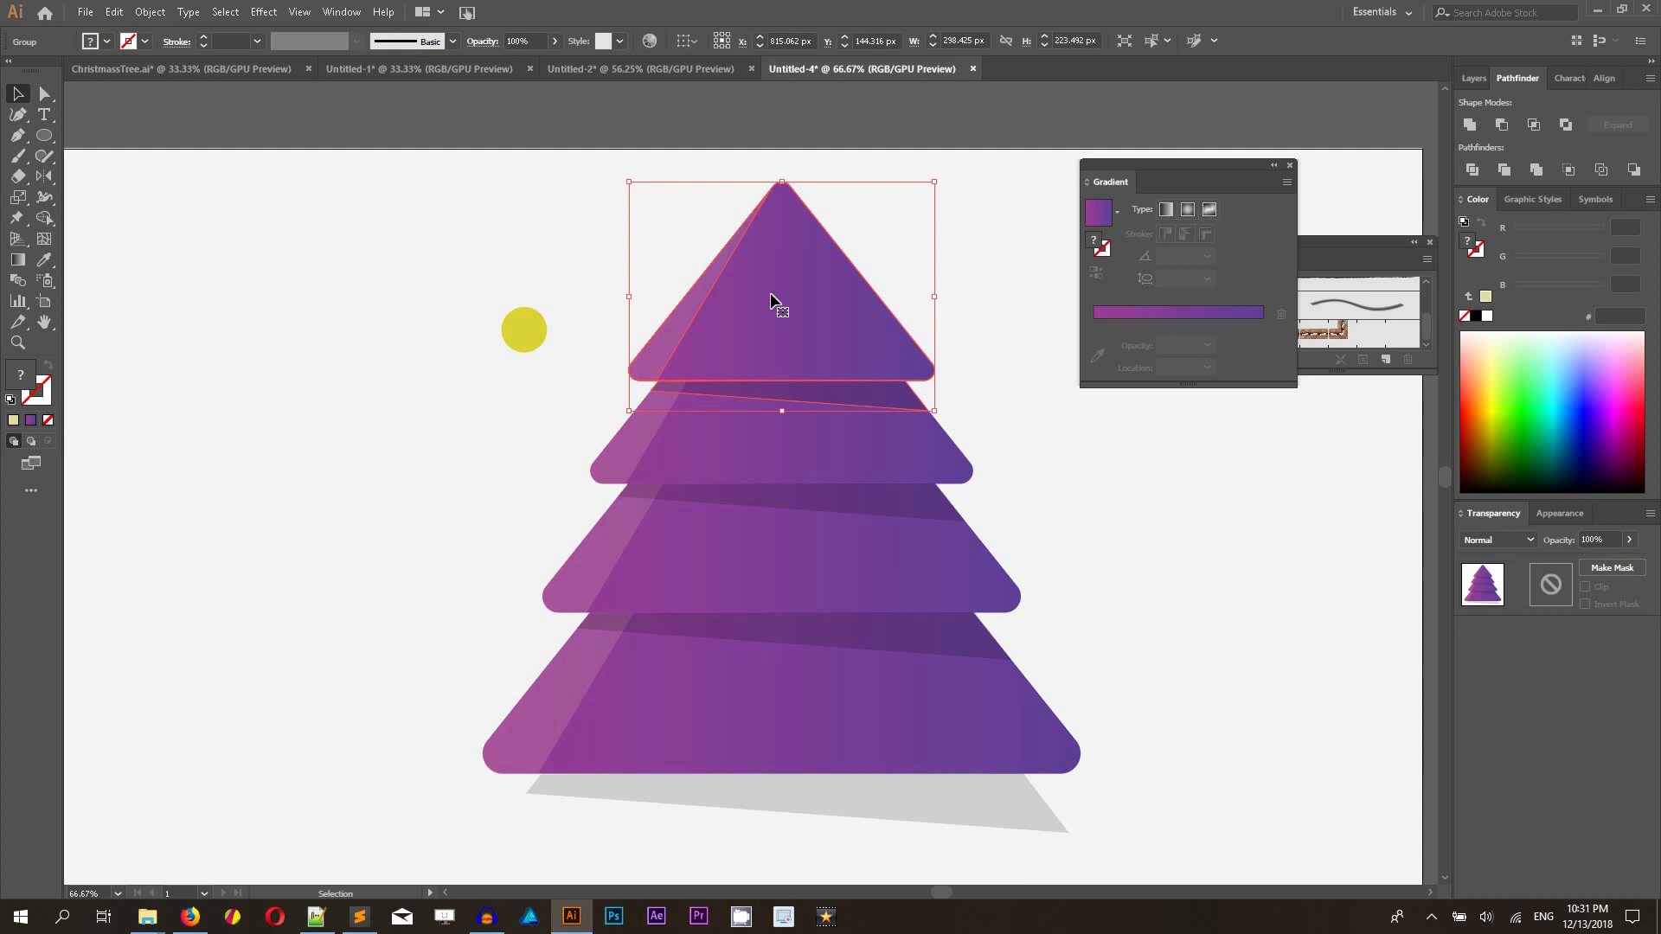
# - Expand the appearance of the whole tree, ungroup it into separate tiers and deselect
pyautogui.click(150, 13)
pyautogui.click(202, 216)
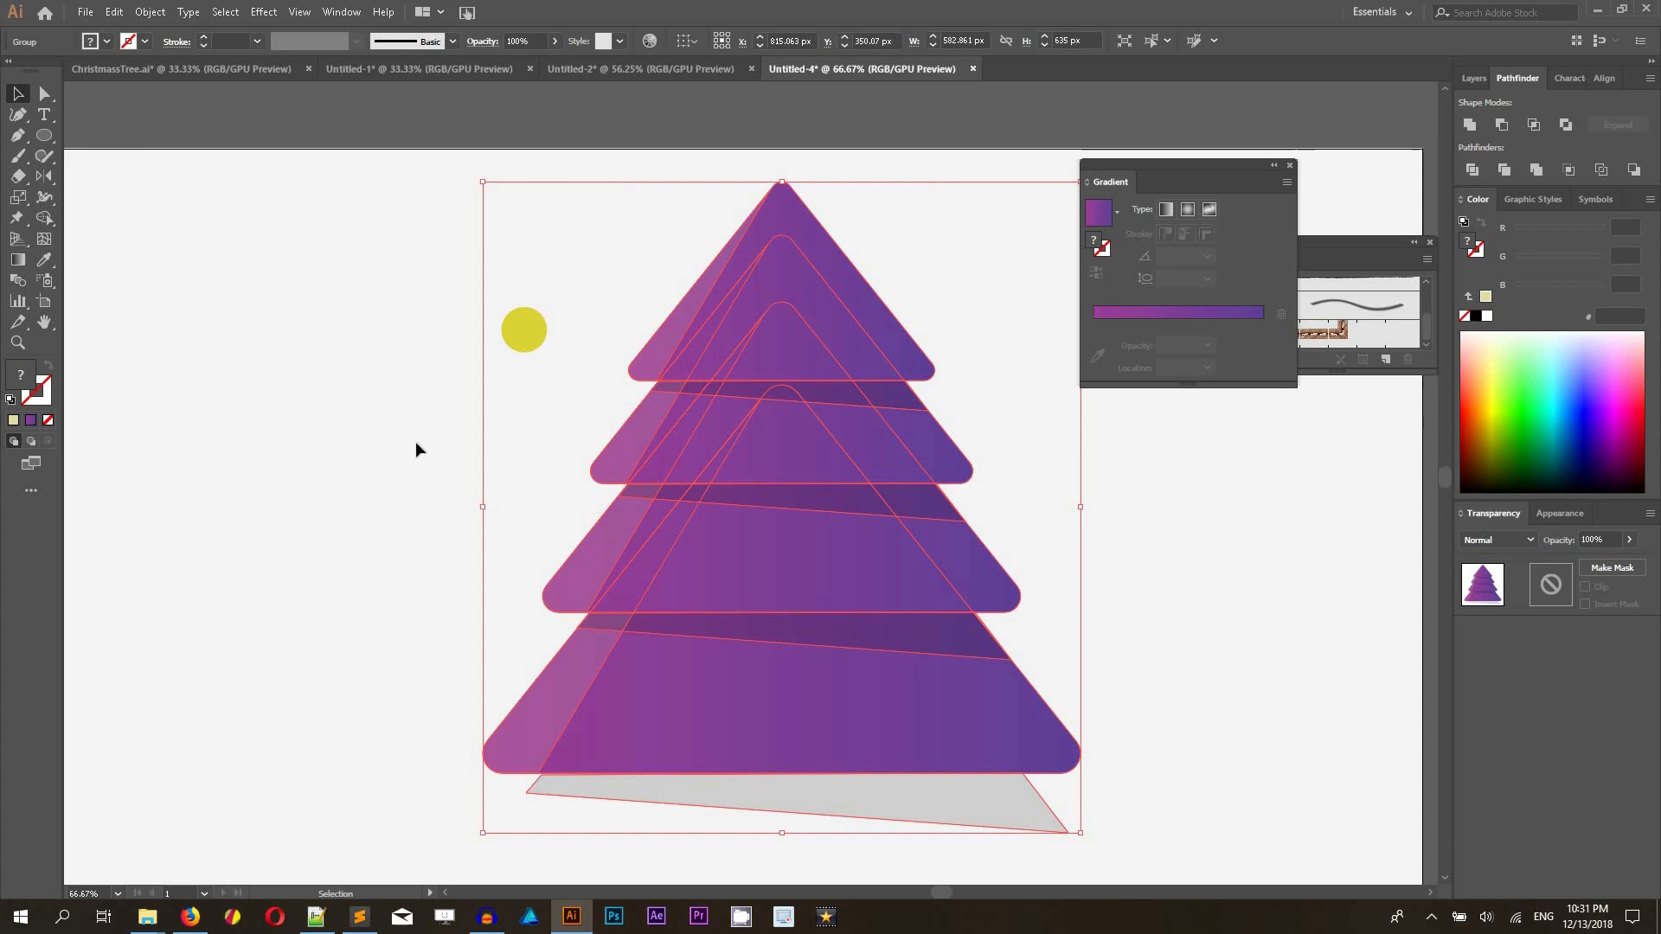
pyautogui.rightClick(777, 687)
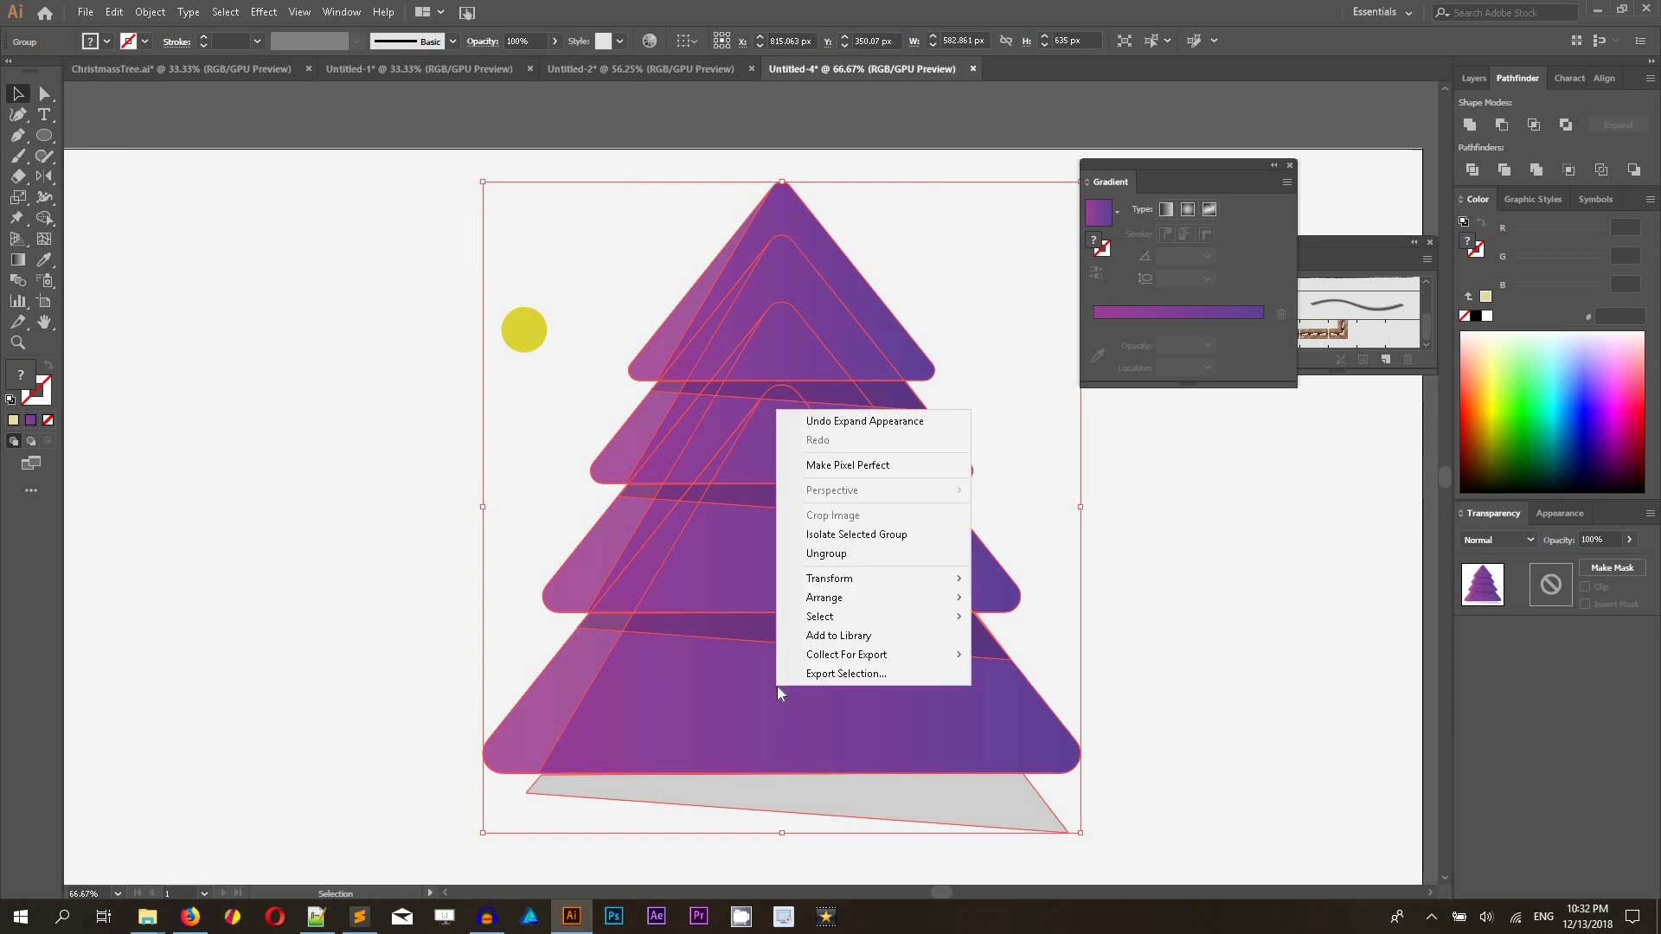
pyautogui.click(831, 554)
pyautogui.click(1145, 570)
# - Ungroup the bottom tier of the tree and delete the grey shadow shape beneath it
pyautogui.click(955, 704)
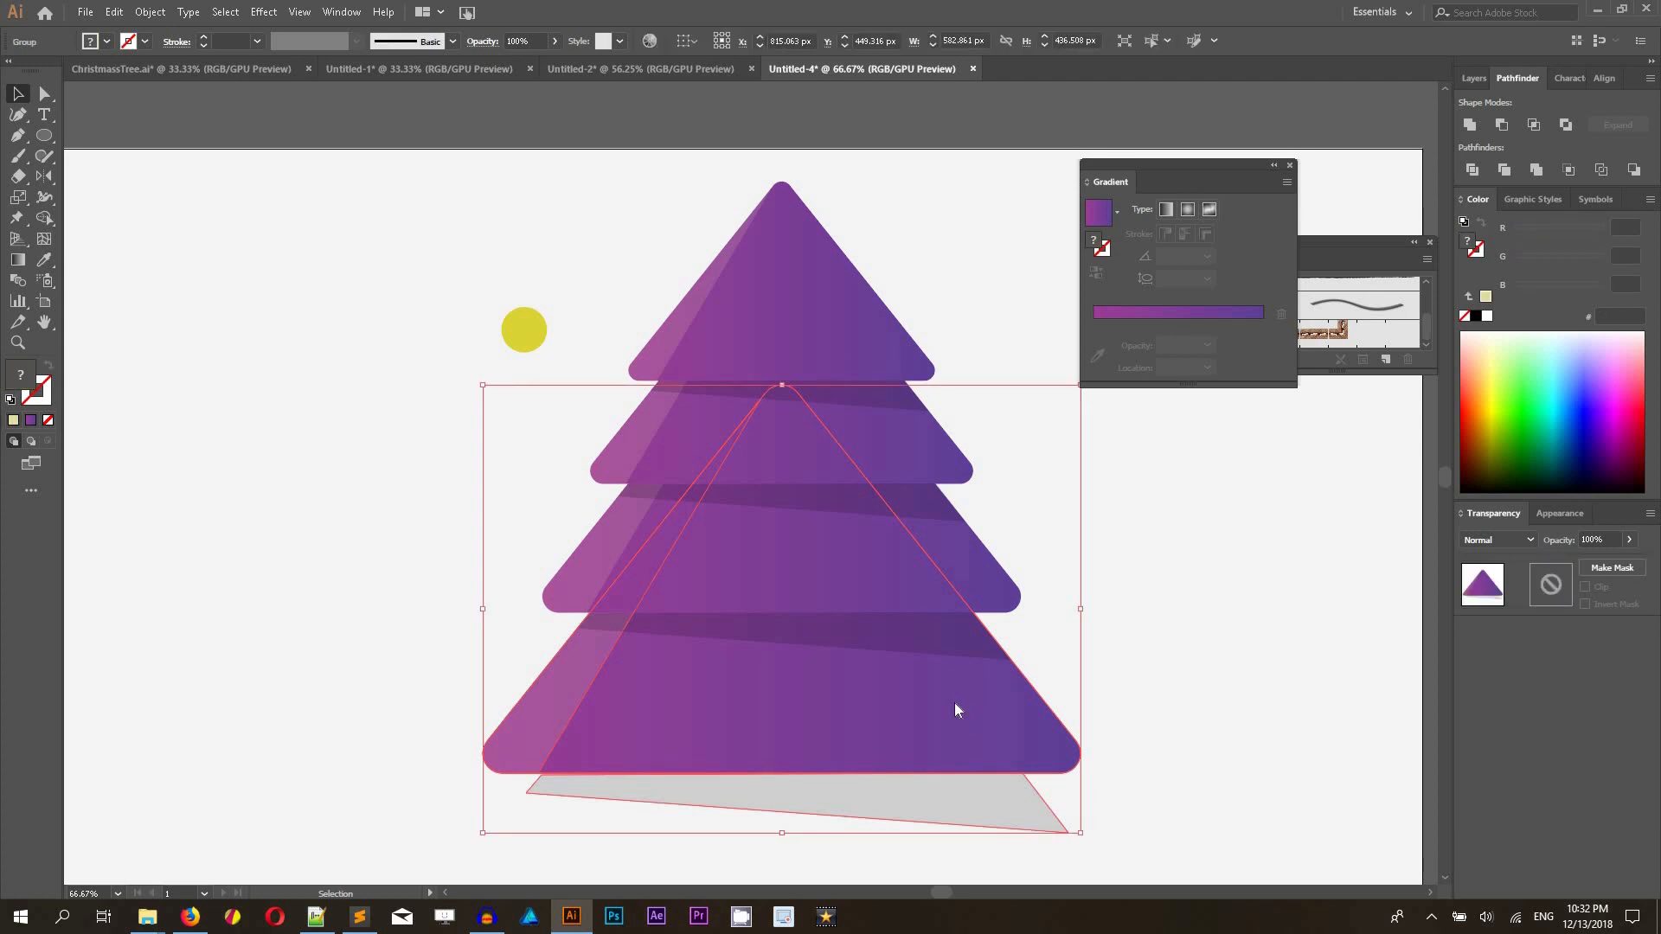
pyautogui.rightClick(955, 703)
pyautogui.click(1055, 574)
pyautogui.click(1046, 844)
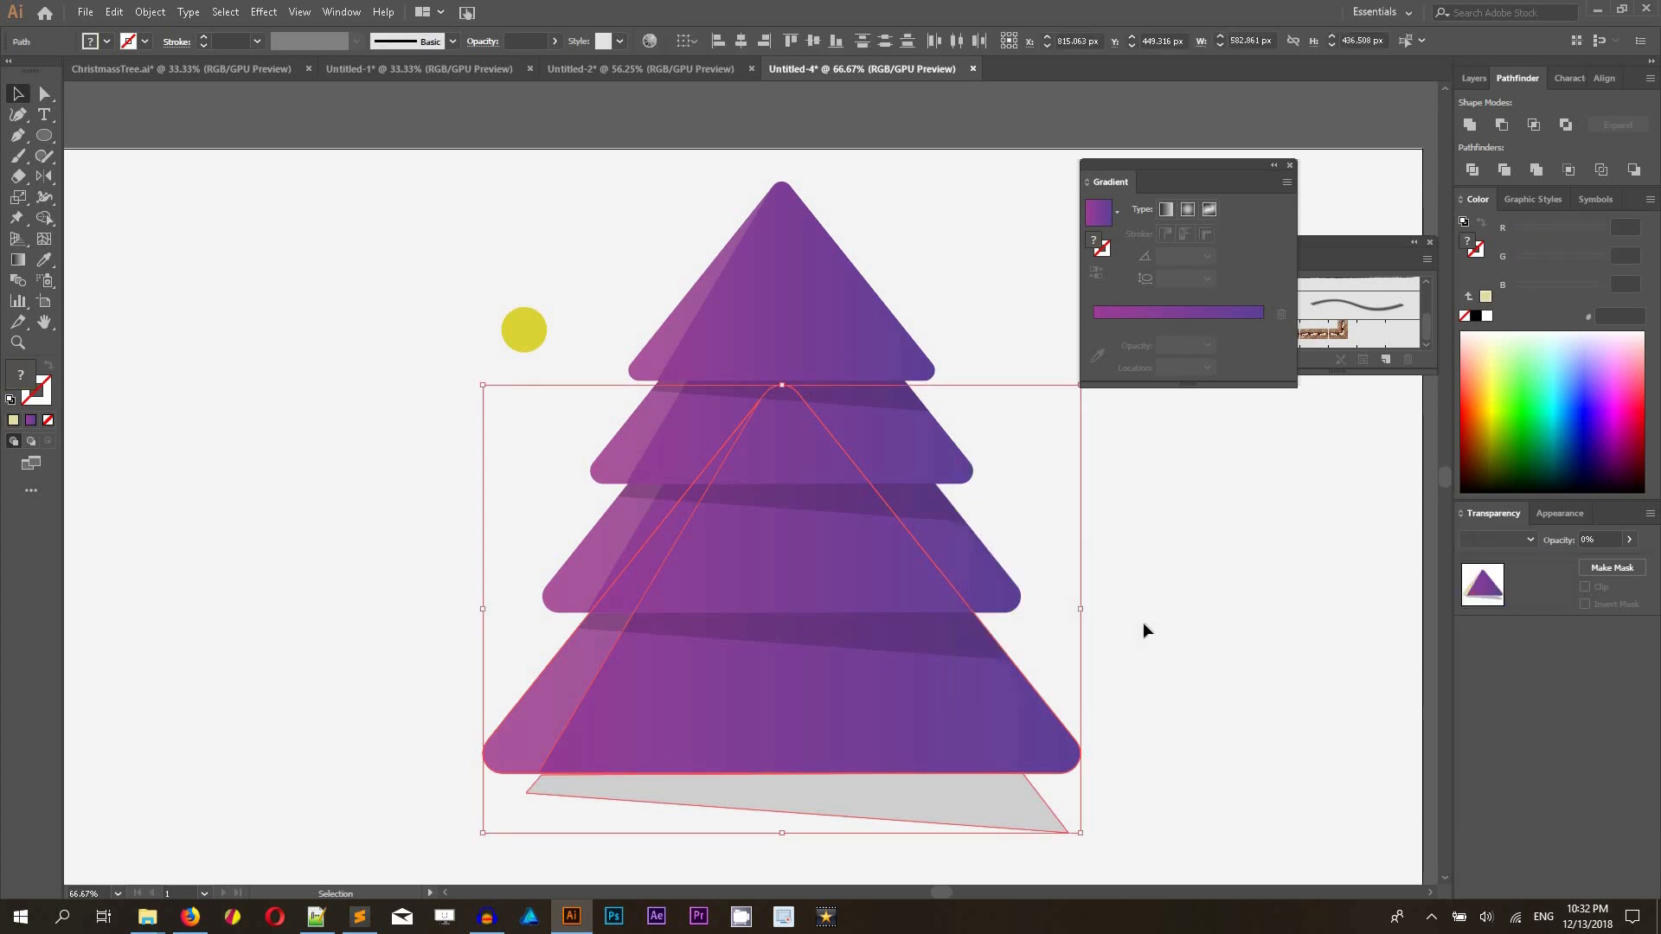
pyautogui.click(1004, 814)
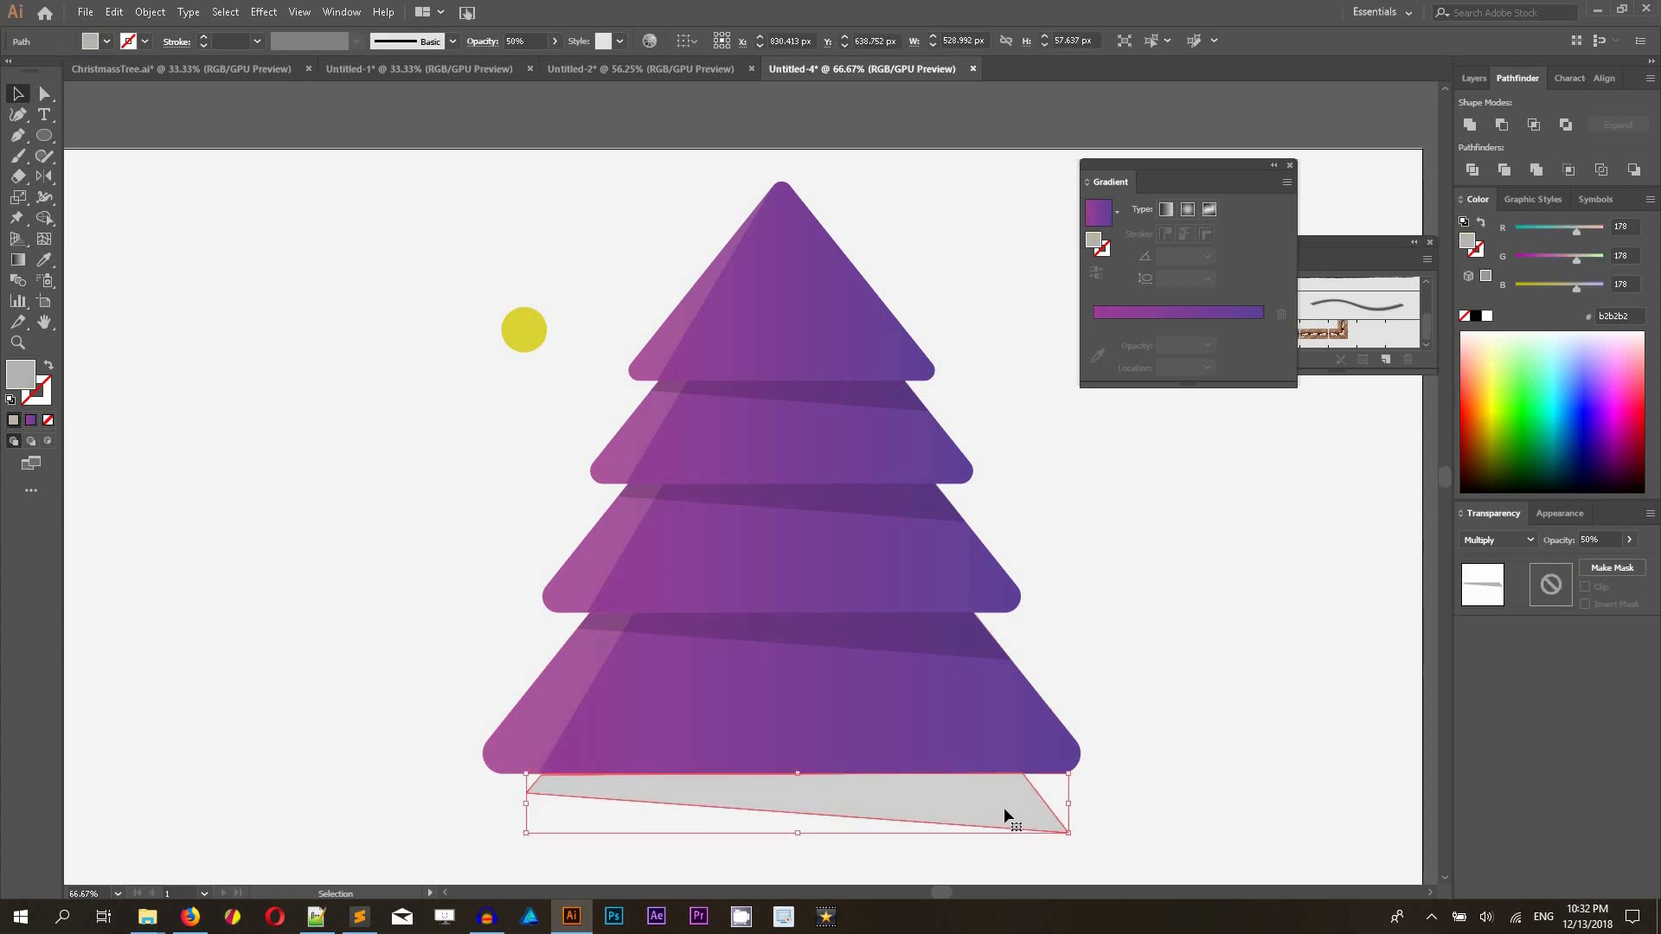
pyautogui.press('Delete')
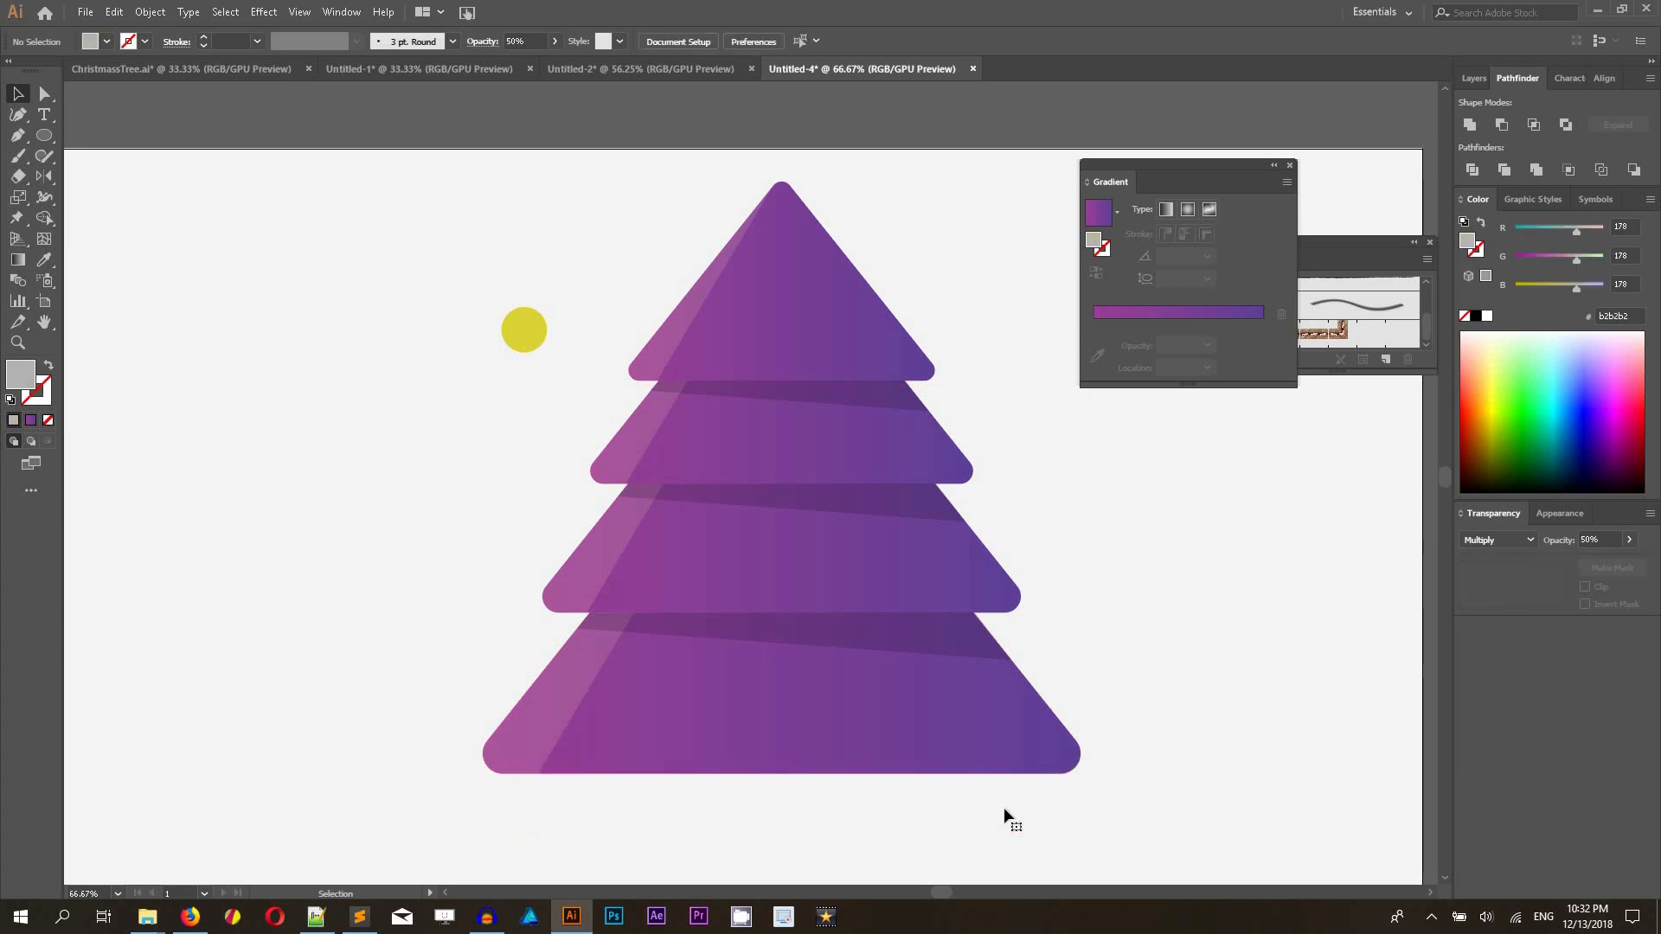
# - Select all the tiers, shadows and highlights of the tree and group them
pyautogui.moveTo(596, 224); pyautogui.dragTo(1057, 834)
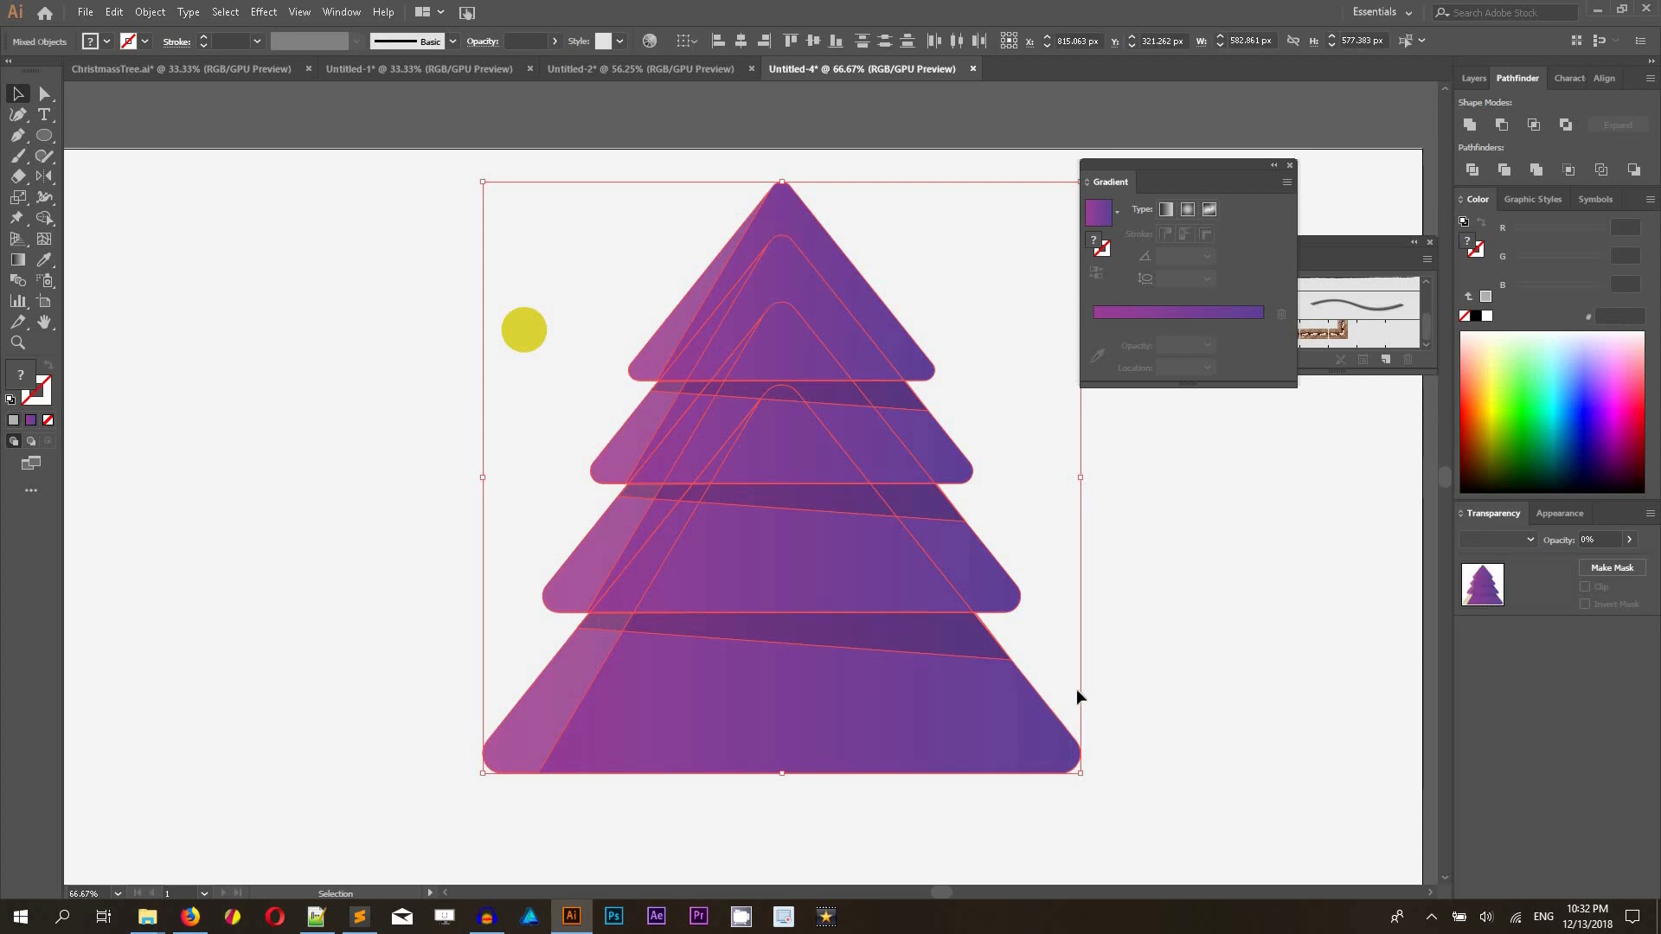
pyautogui.rightClick(797, 550)
pyautogui.click(839, 655)
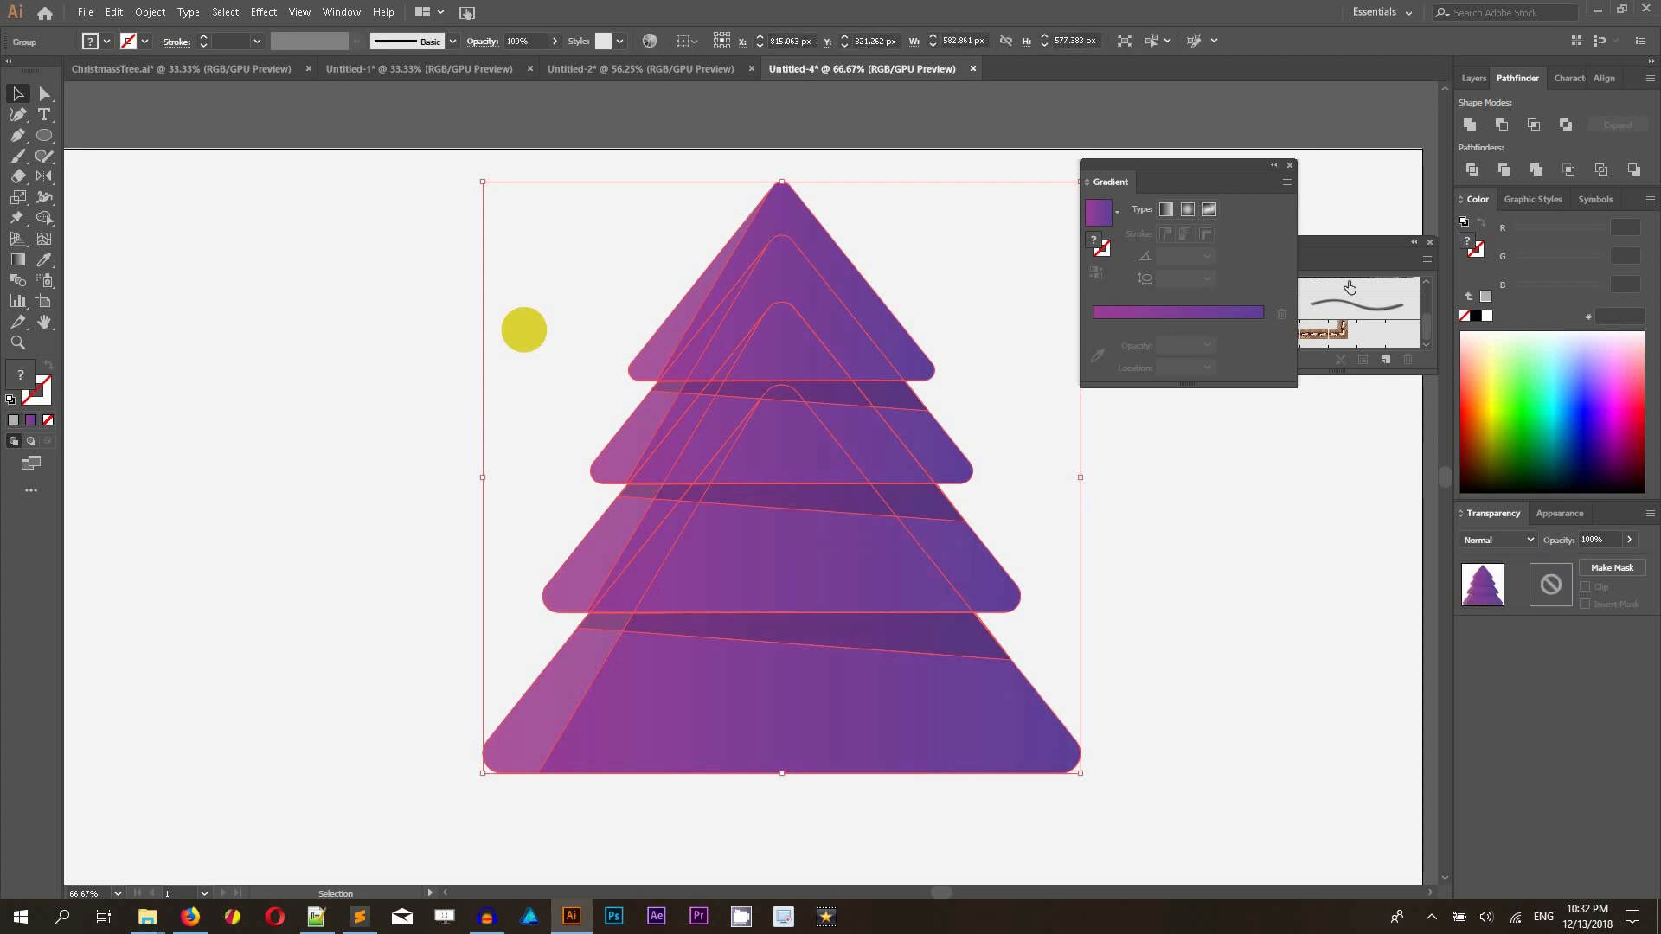
# - Add a new layer above the tree's layer and collapse the tree layer's contents
pyautogui.click(1473, 78)
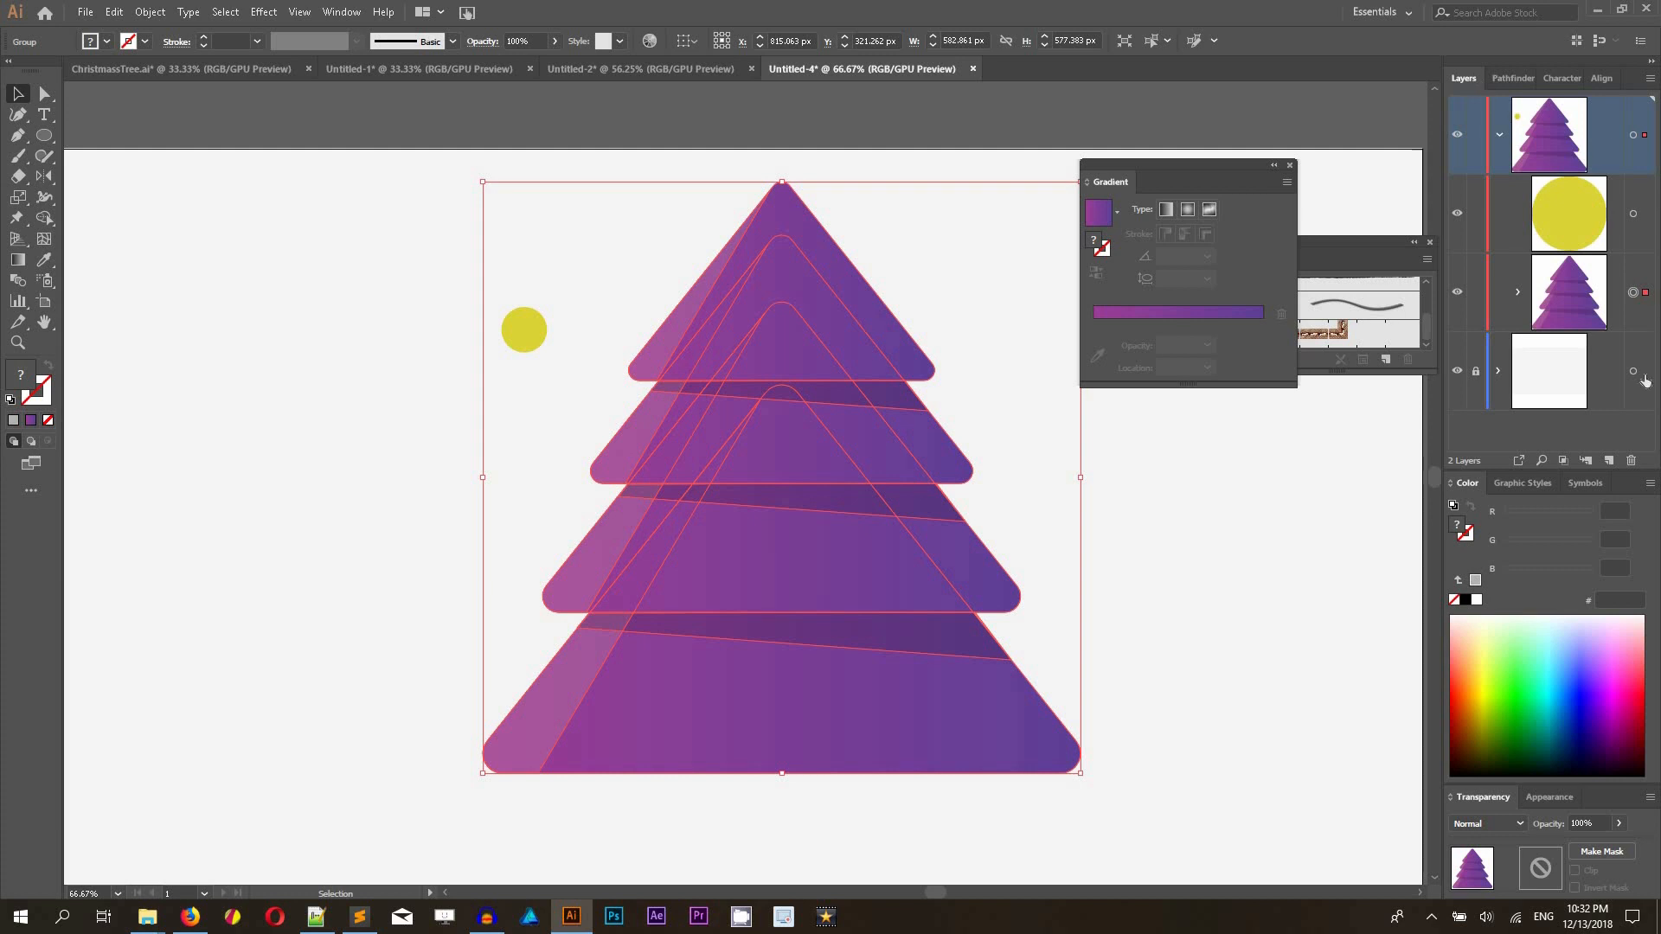
pyautogui.click(1608, 460)
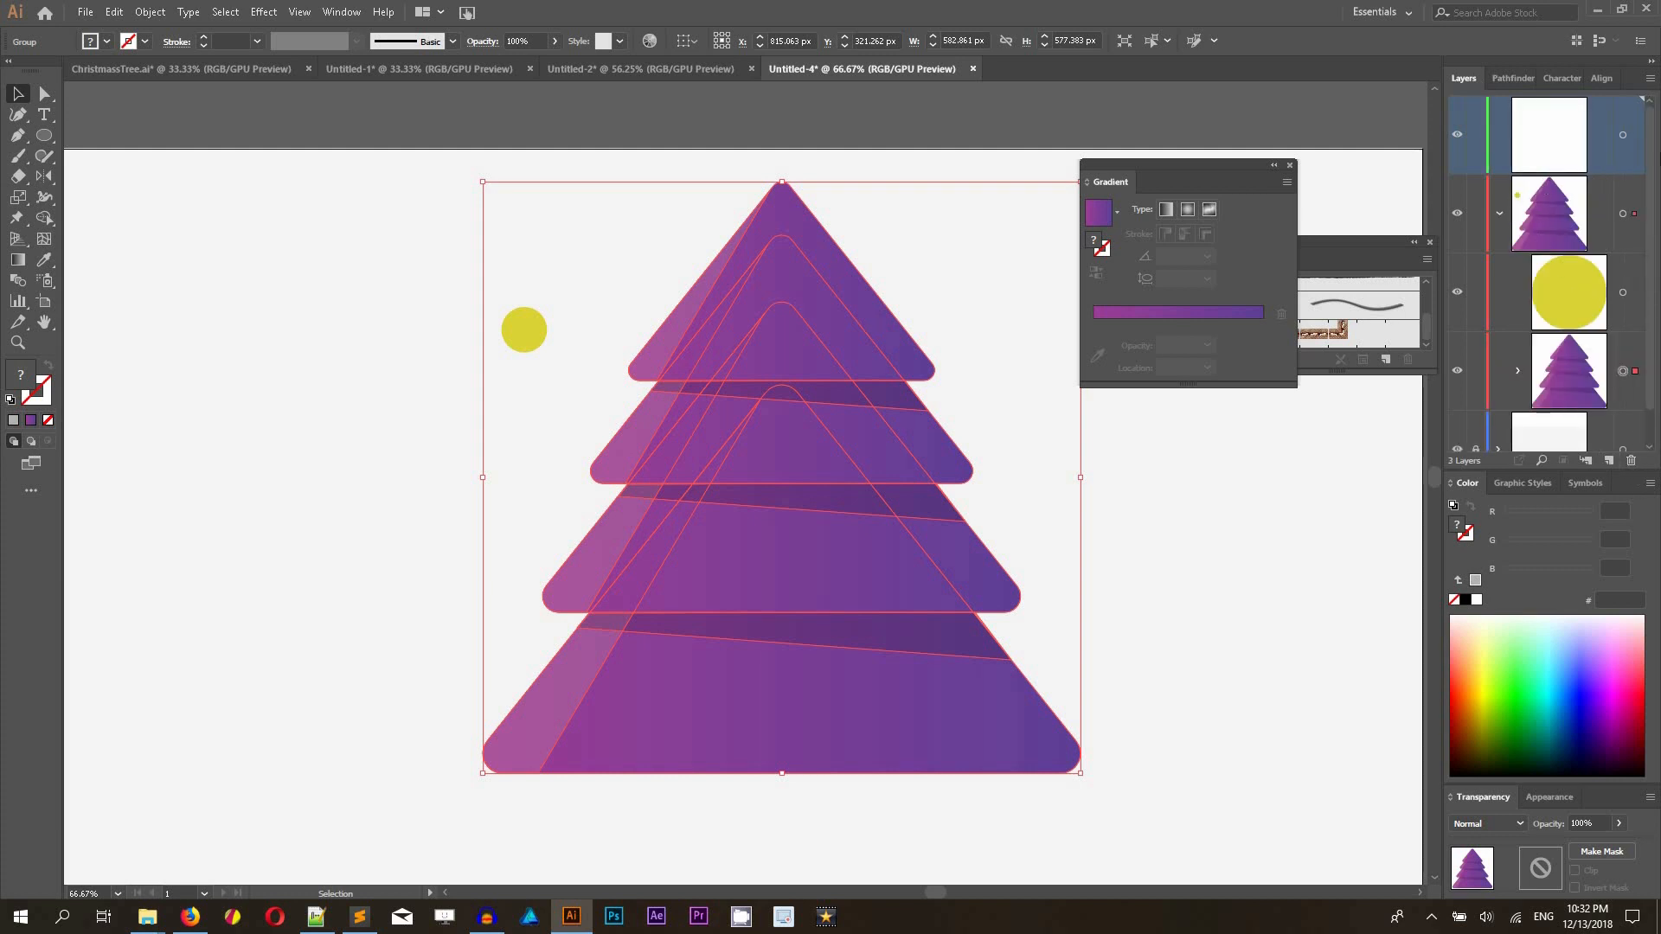
pyautogui.click(1498, 213)
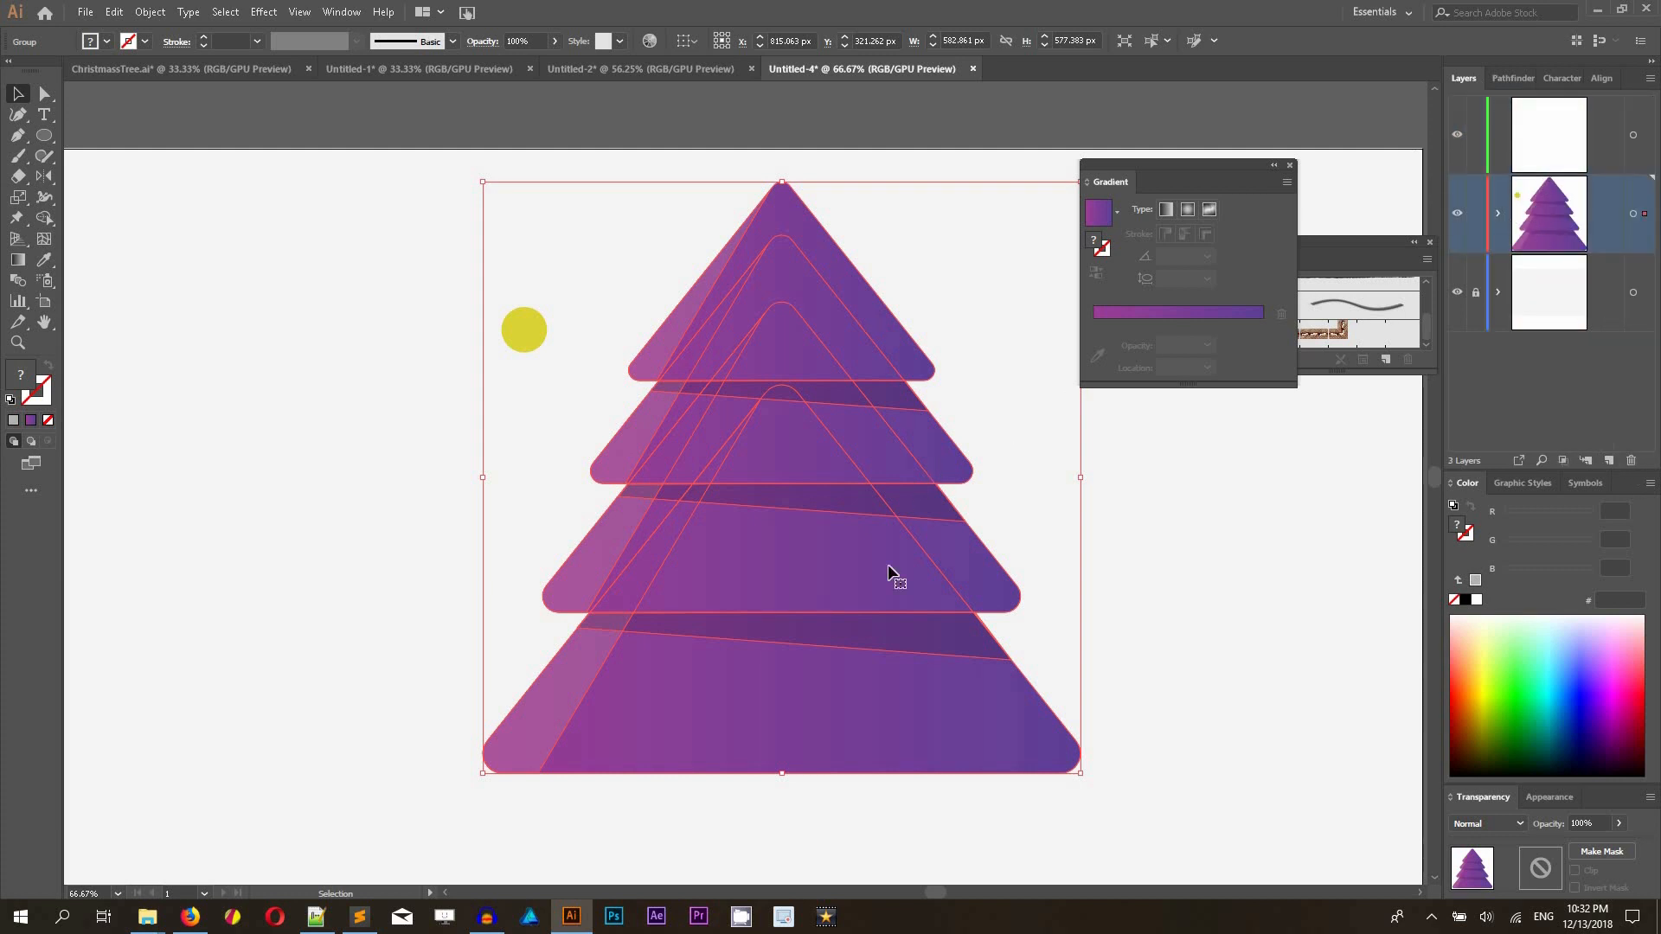
# - Draw a rectangle about 205 × 135 px overlapping the lower left edge of the tree's bottom tier
pyautogui.moveTo(352, 567); pyautogui.dragTo(334, 394)
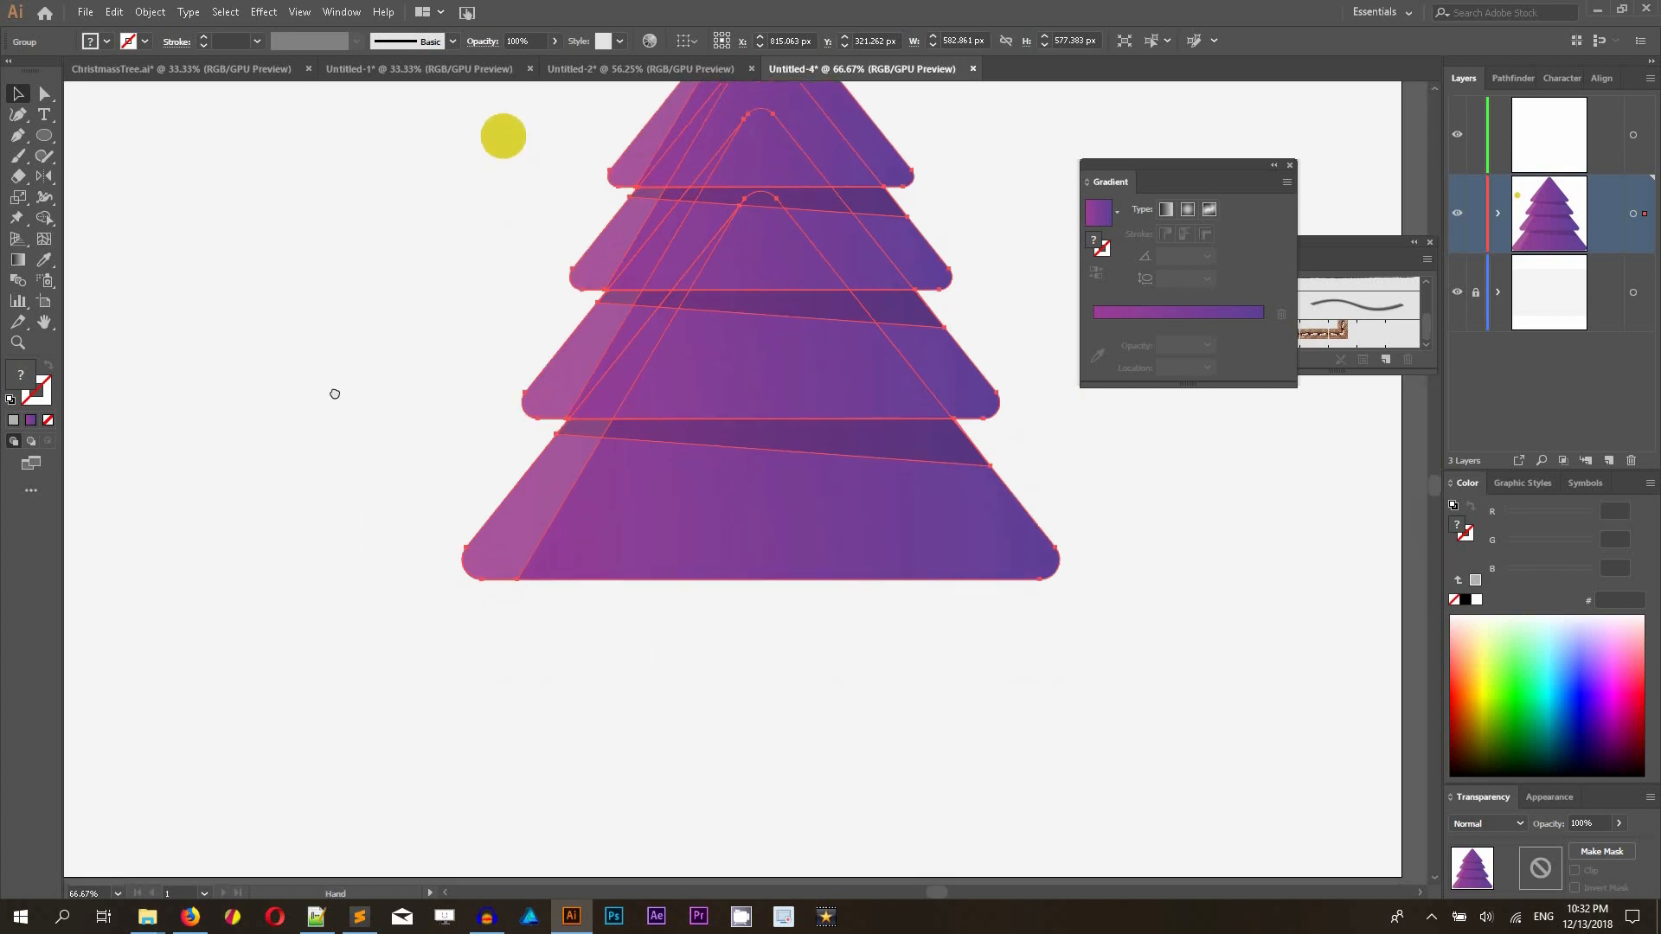
pyautogui.click(325, 567)
pyautogui.press('m')
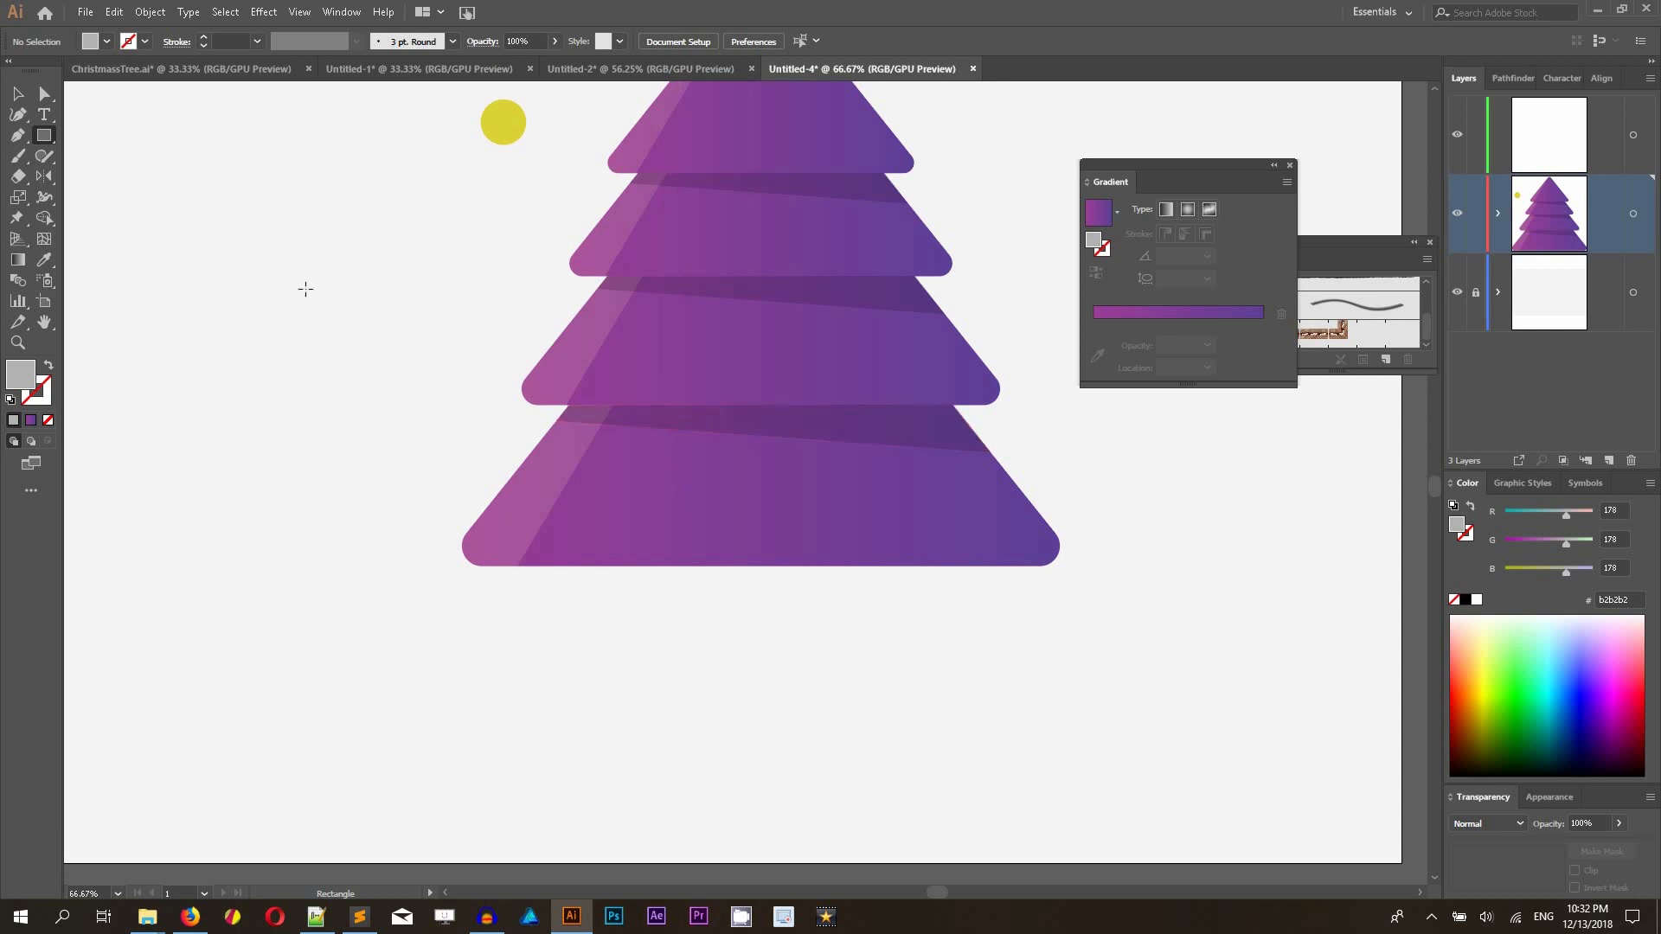
pyautogui.moveTo(522, 499); pyautogui.dragTo(732, 637)
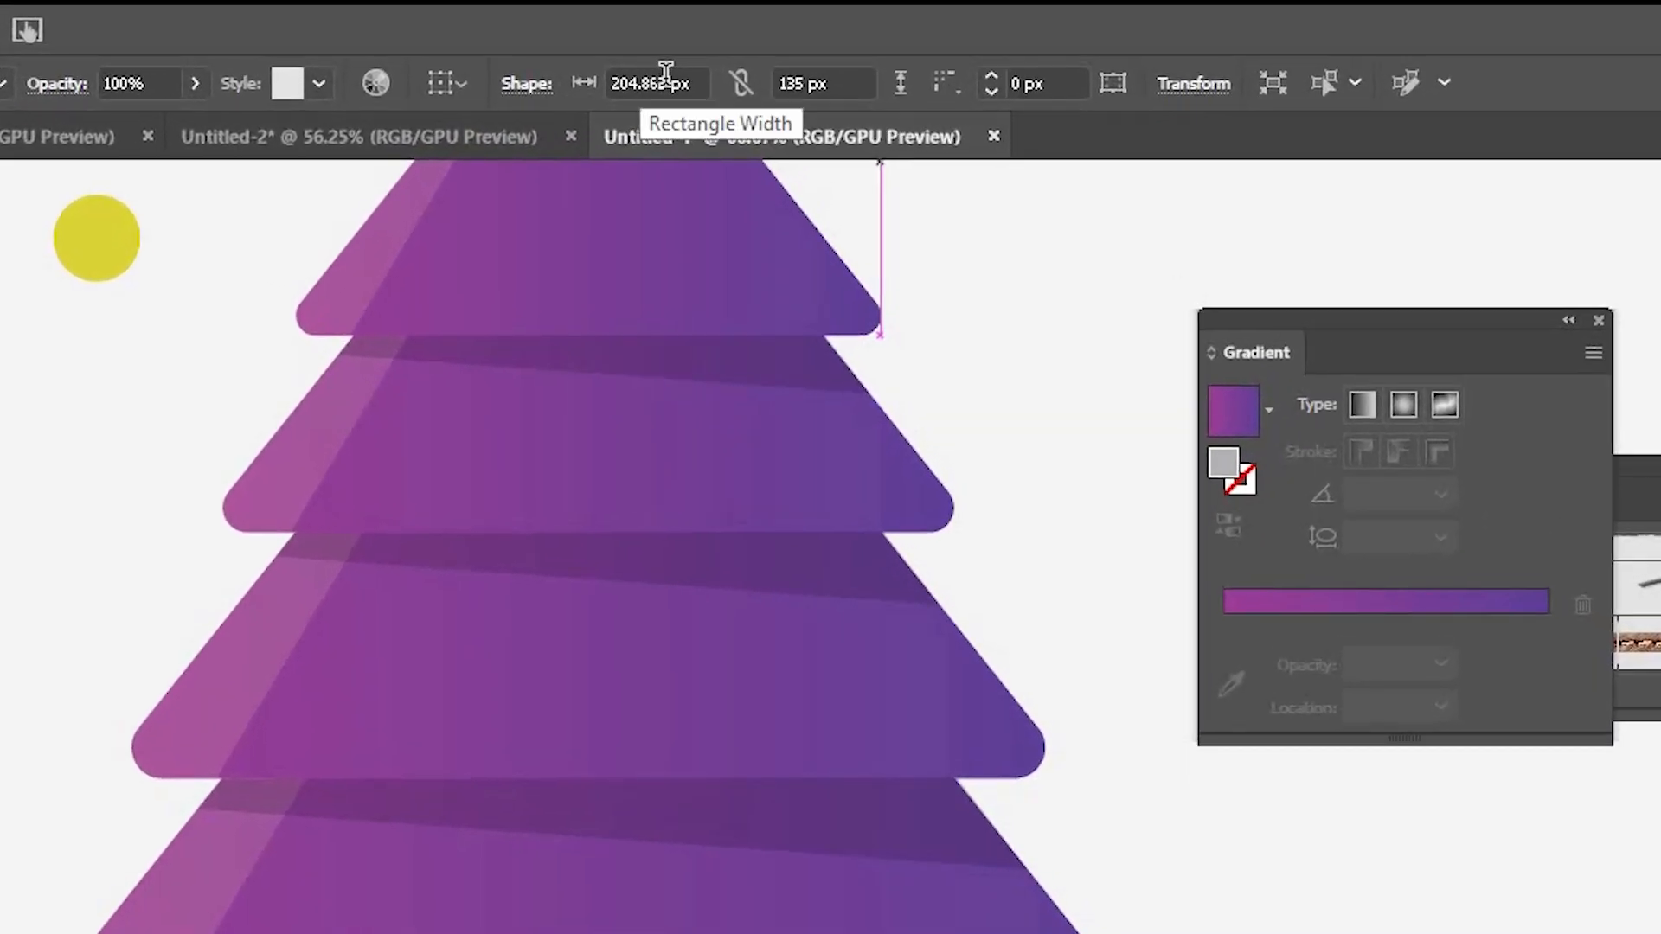
# - Set the rectangle's width to 150 px and its height to 120 px
pyautogui.click(735, 60)
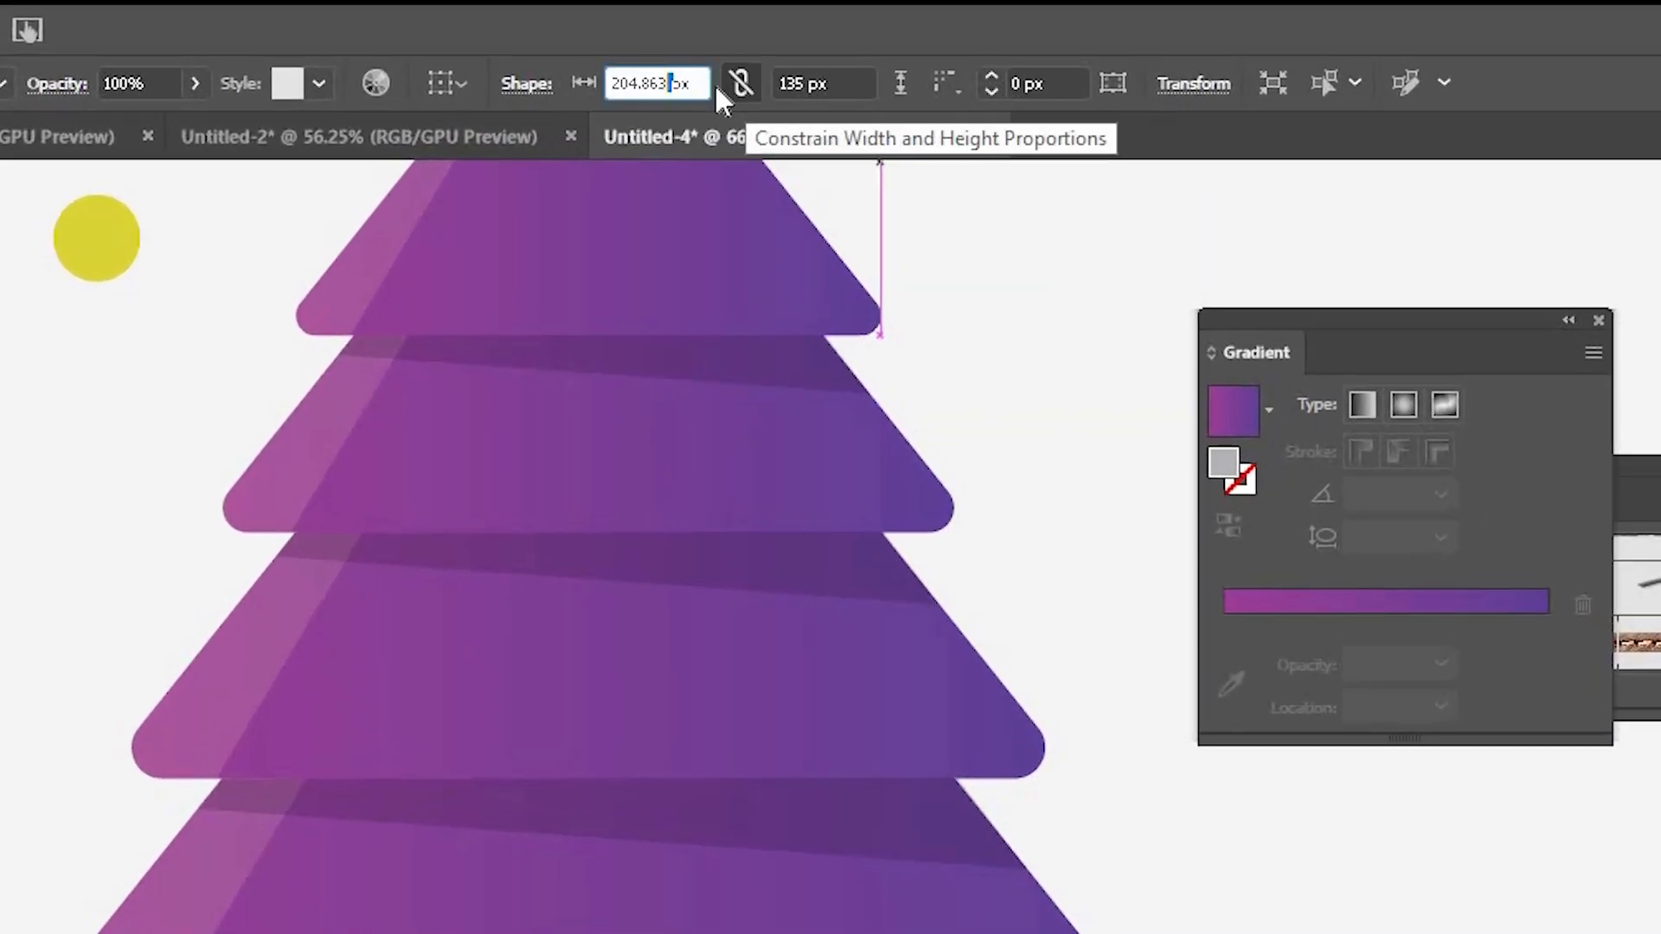
pyautogui.press('BackSpace')
pyautogui.press('BackSpace')
pyautogui.press('BackSpace')
pyautogui.press('BackSpace')
pyautogui.press('BackSpace')
pyautogui.press('BackSpace')
pyautogui.press('BackSpace')
pyautogui.write('12')
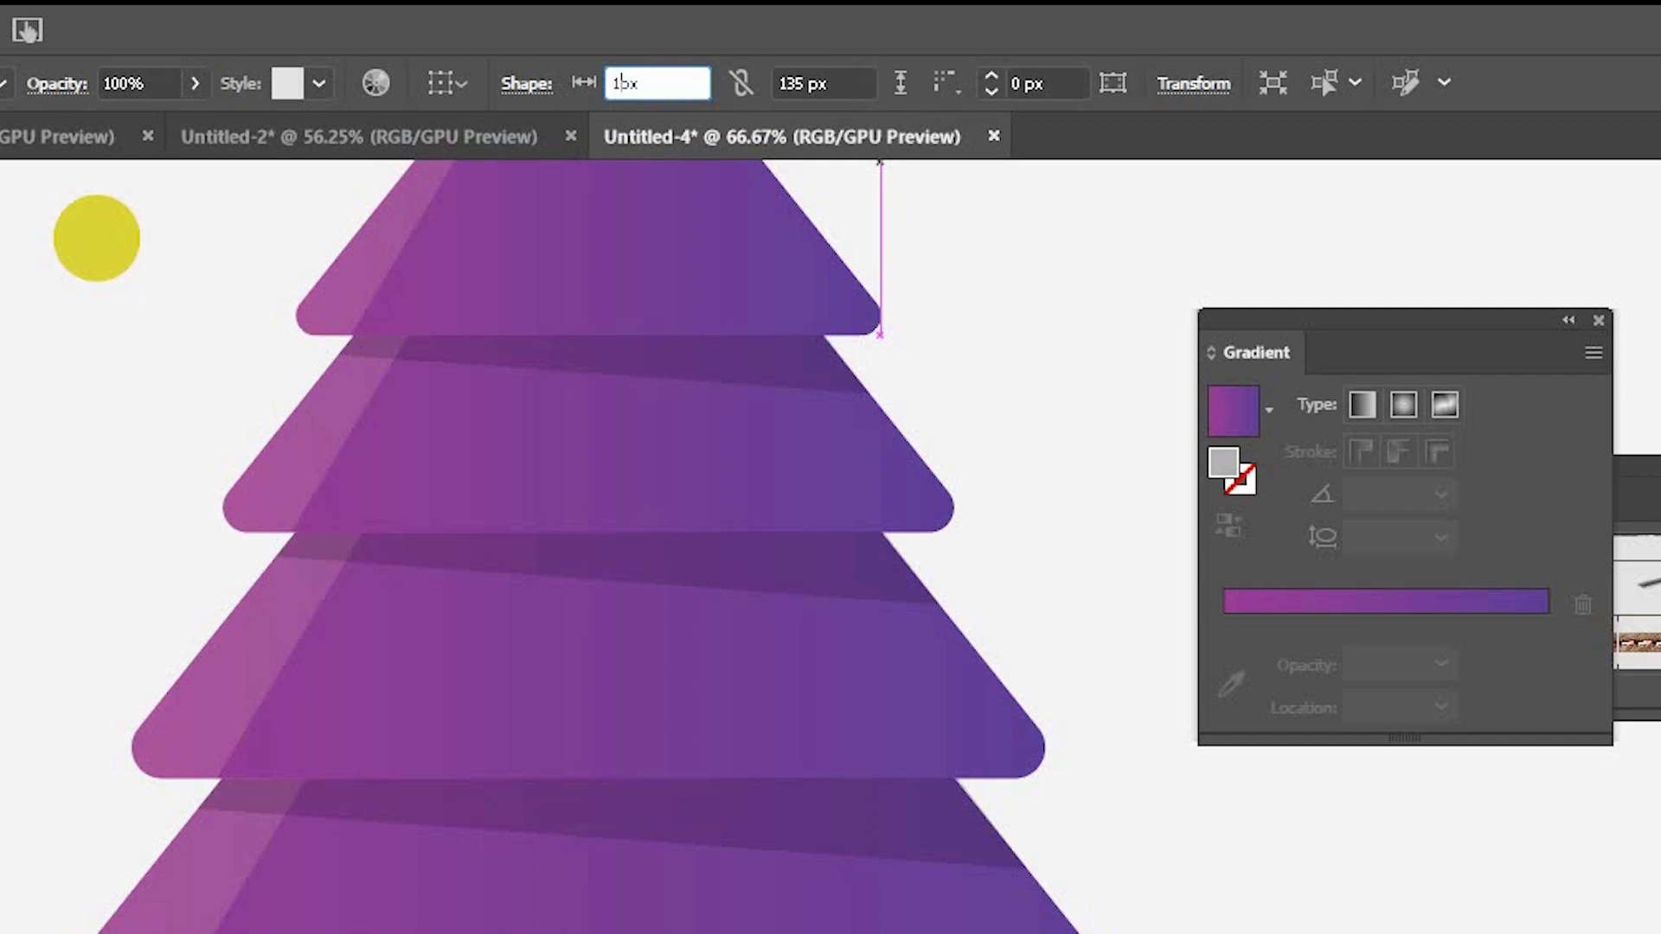
pyautogui.press('BackSpace')
pyautogui.write('50')
pyautogui.press('Return')
pyautogui.press('Tab')
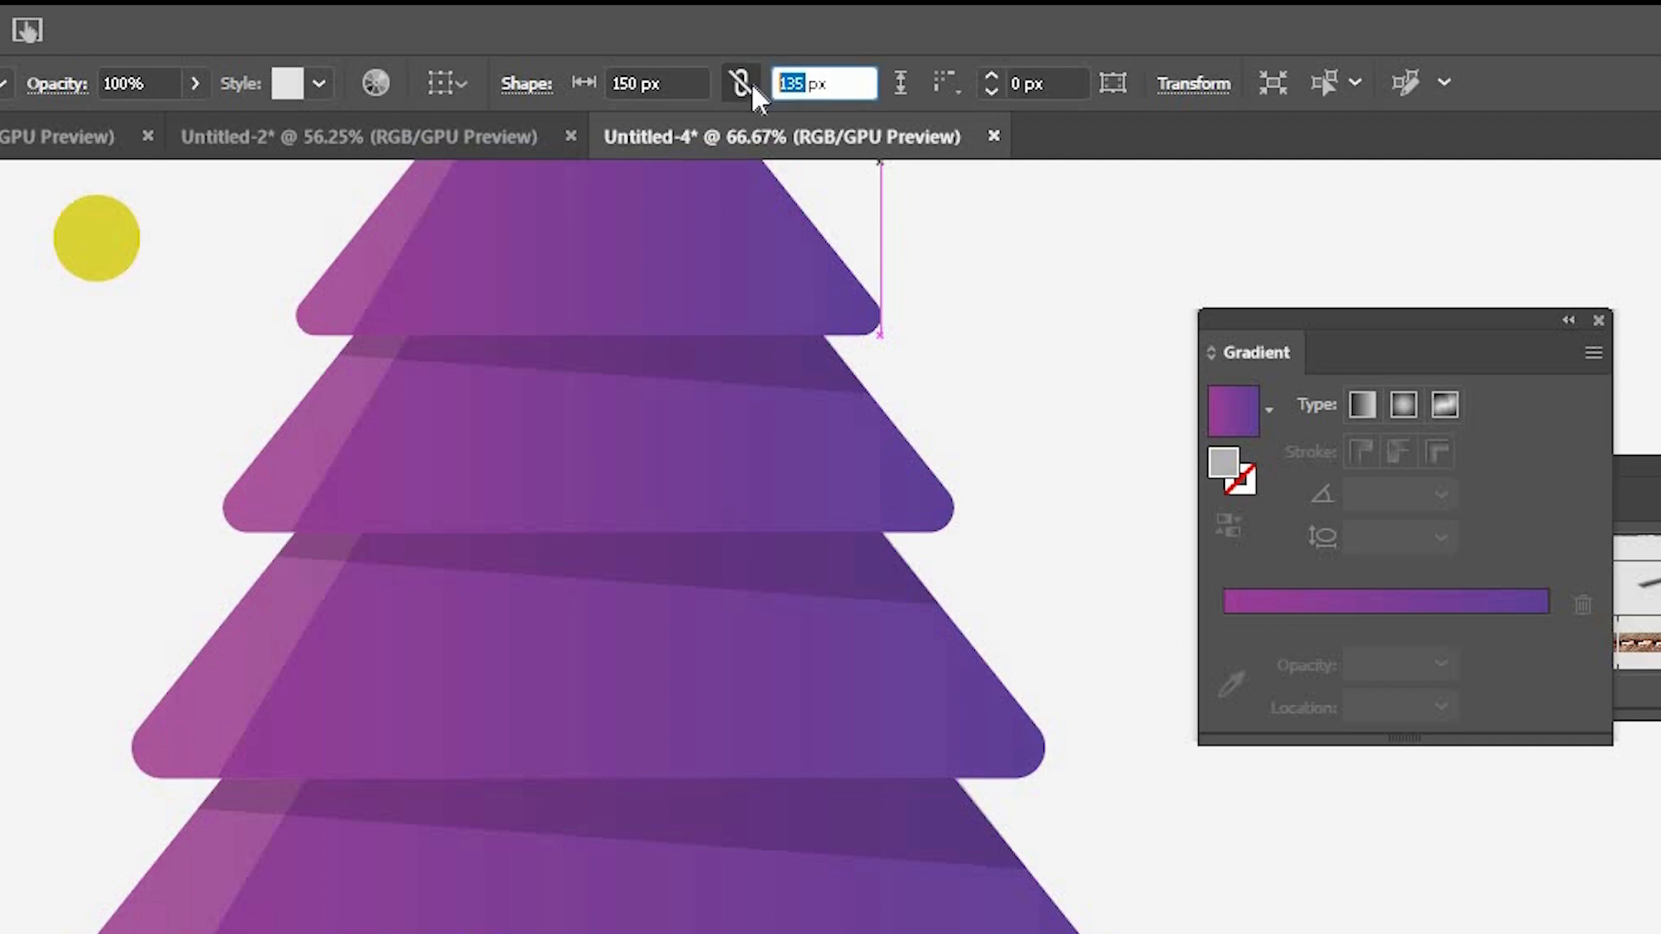
pyautogui.write('120')
pyautogui.press('Return')
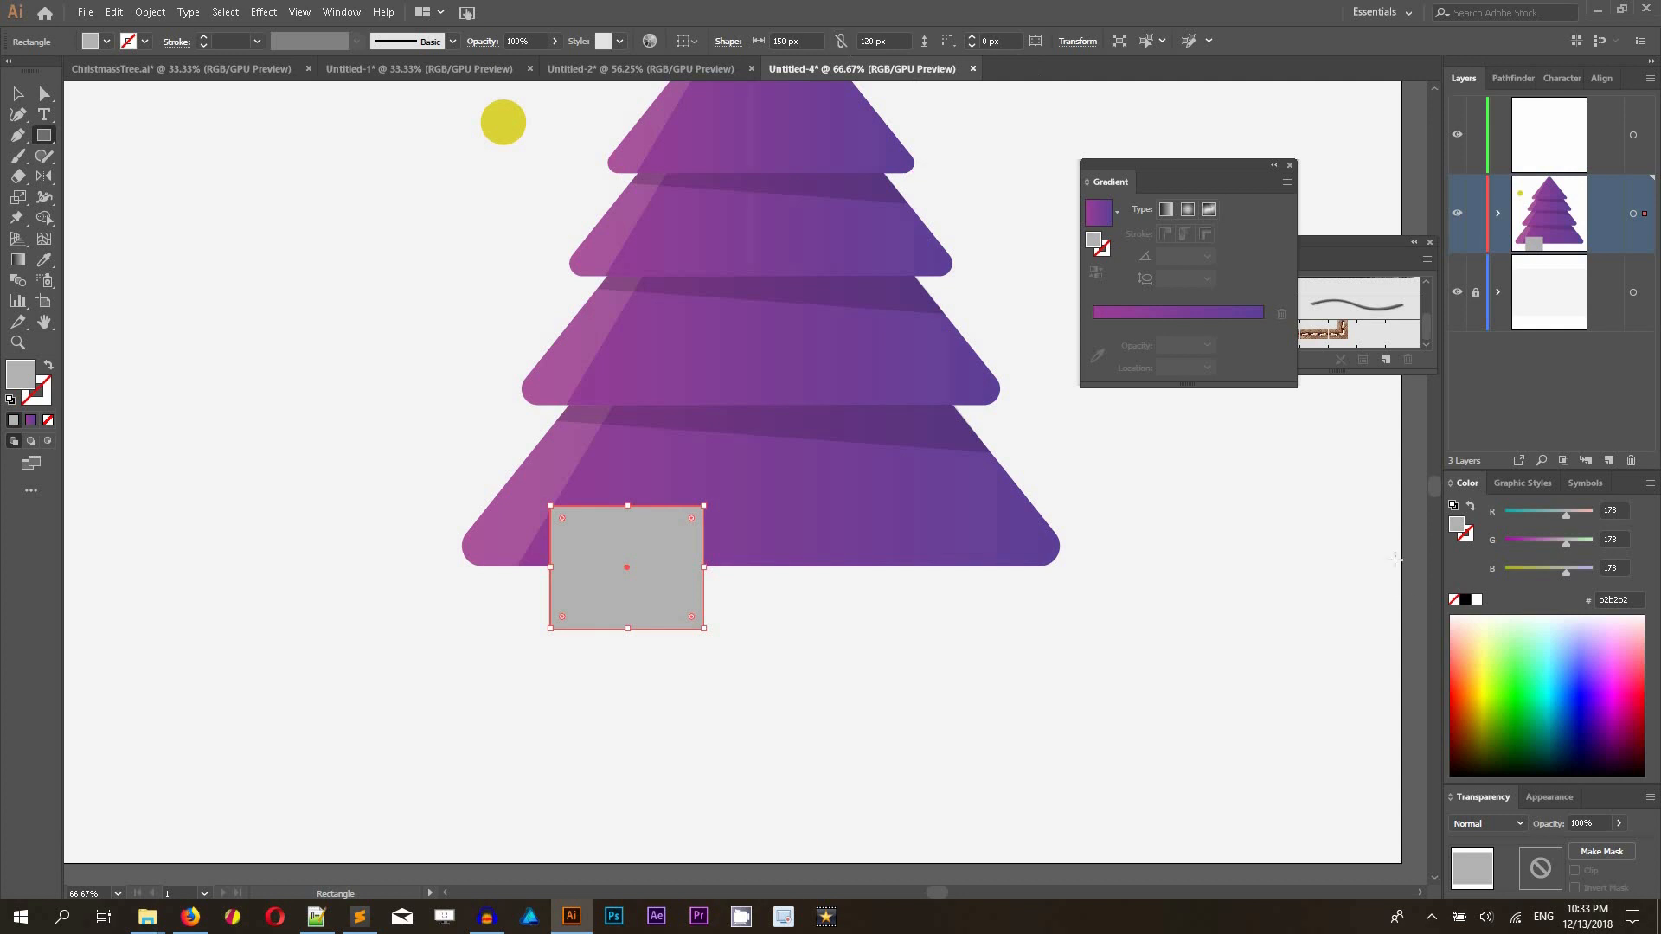
# - Fill the rectangle with the linear gradient and set its first colour stop to #a01d4a
pyautogui.click(1165, 315)
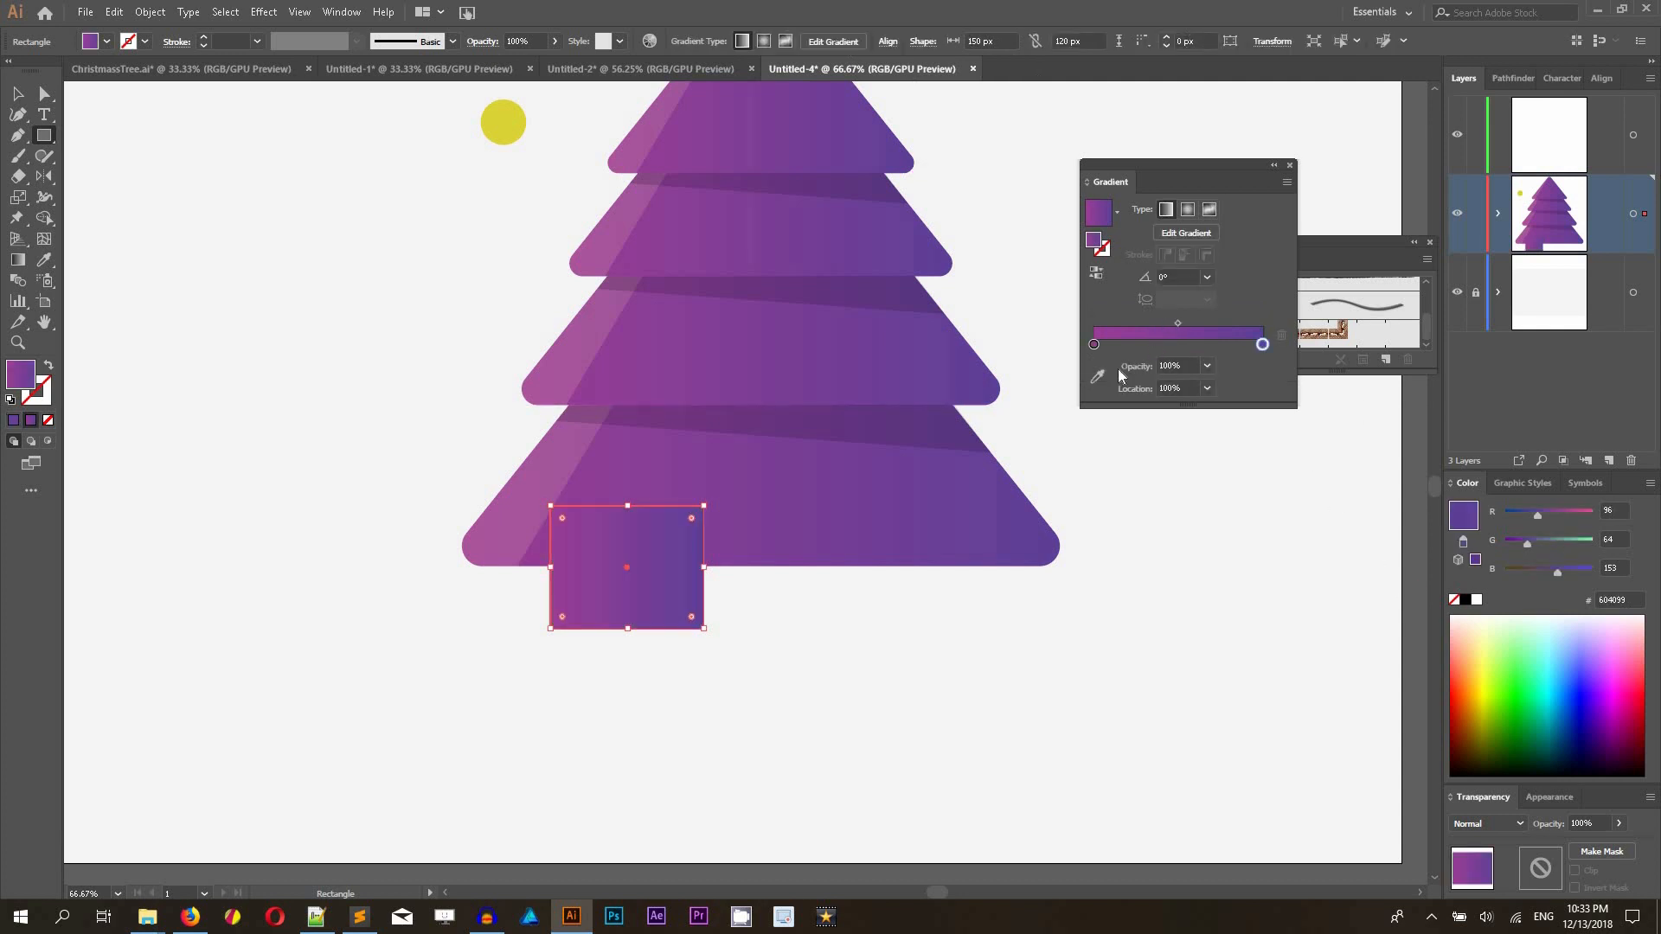
pyautogui.doubleClick(1094, 344)
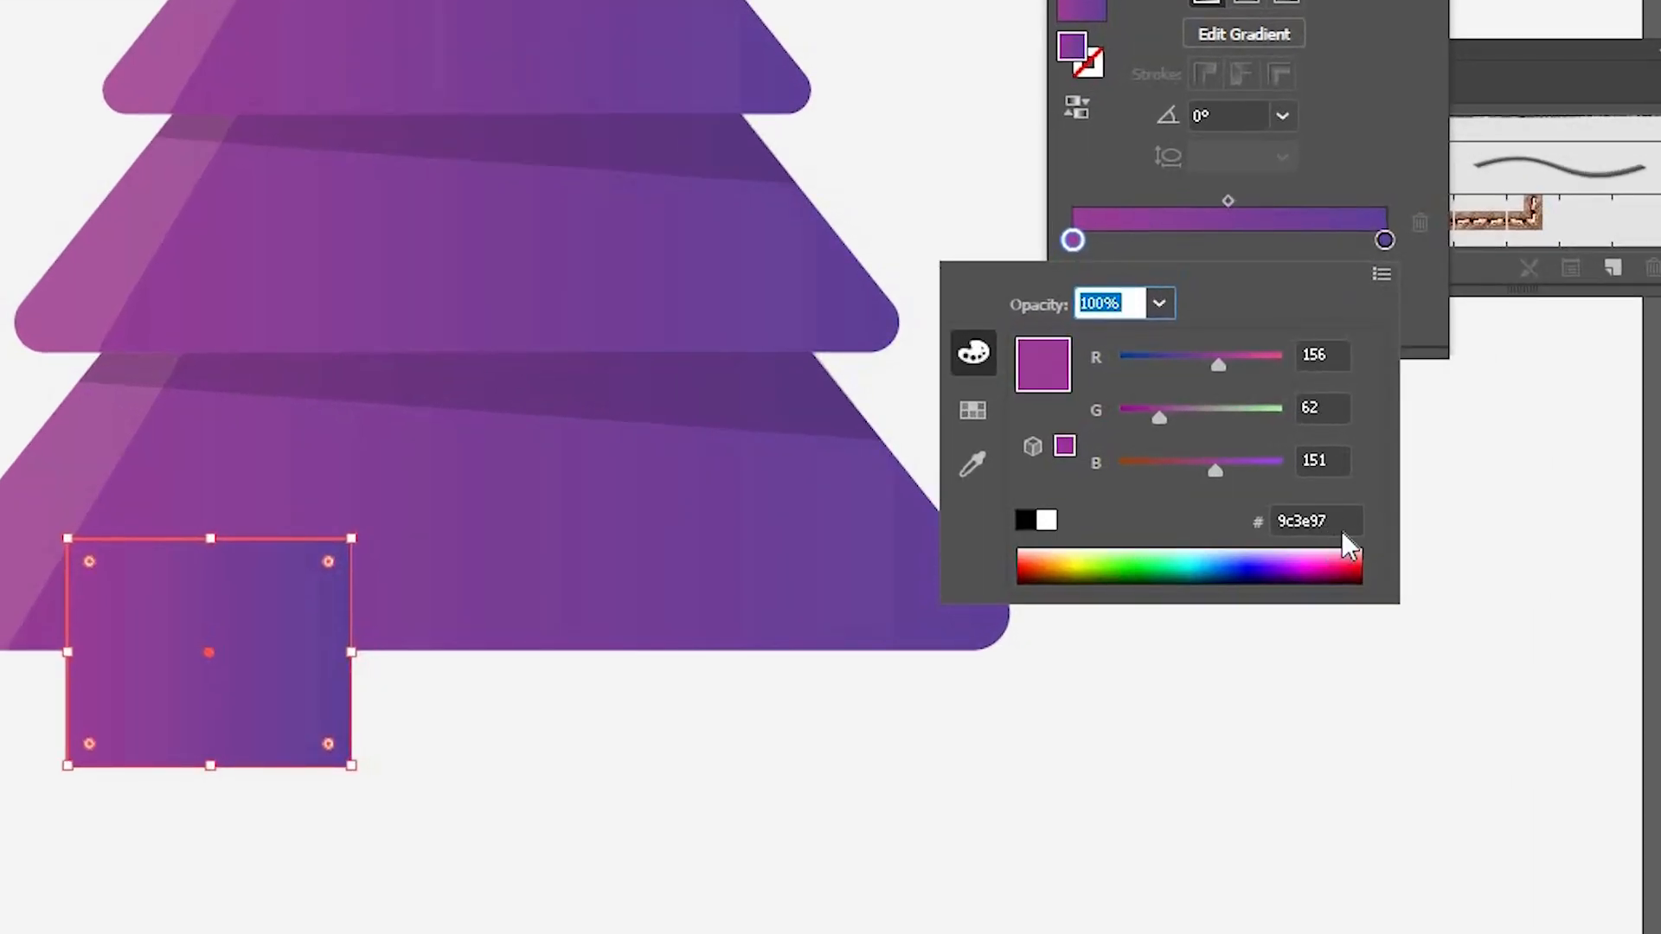
pyautogui.moveTo(1341, 531); pyautogui.dragTo(1257, 519)
pyautogui.press('BackSpace')
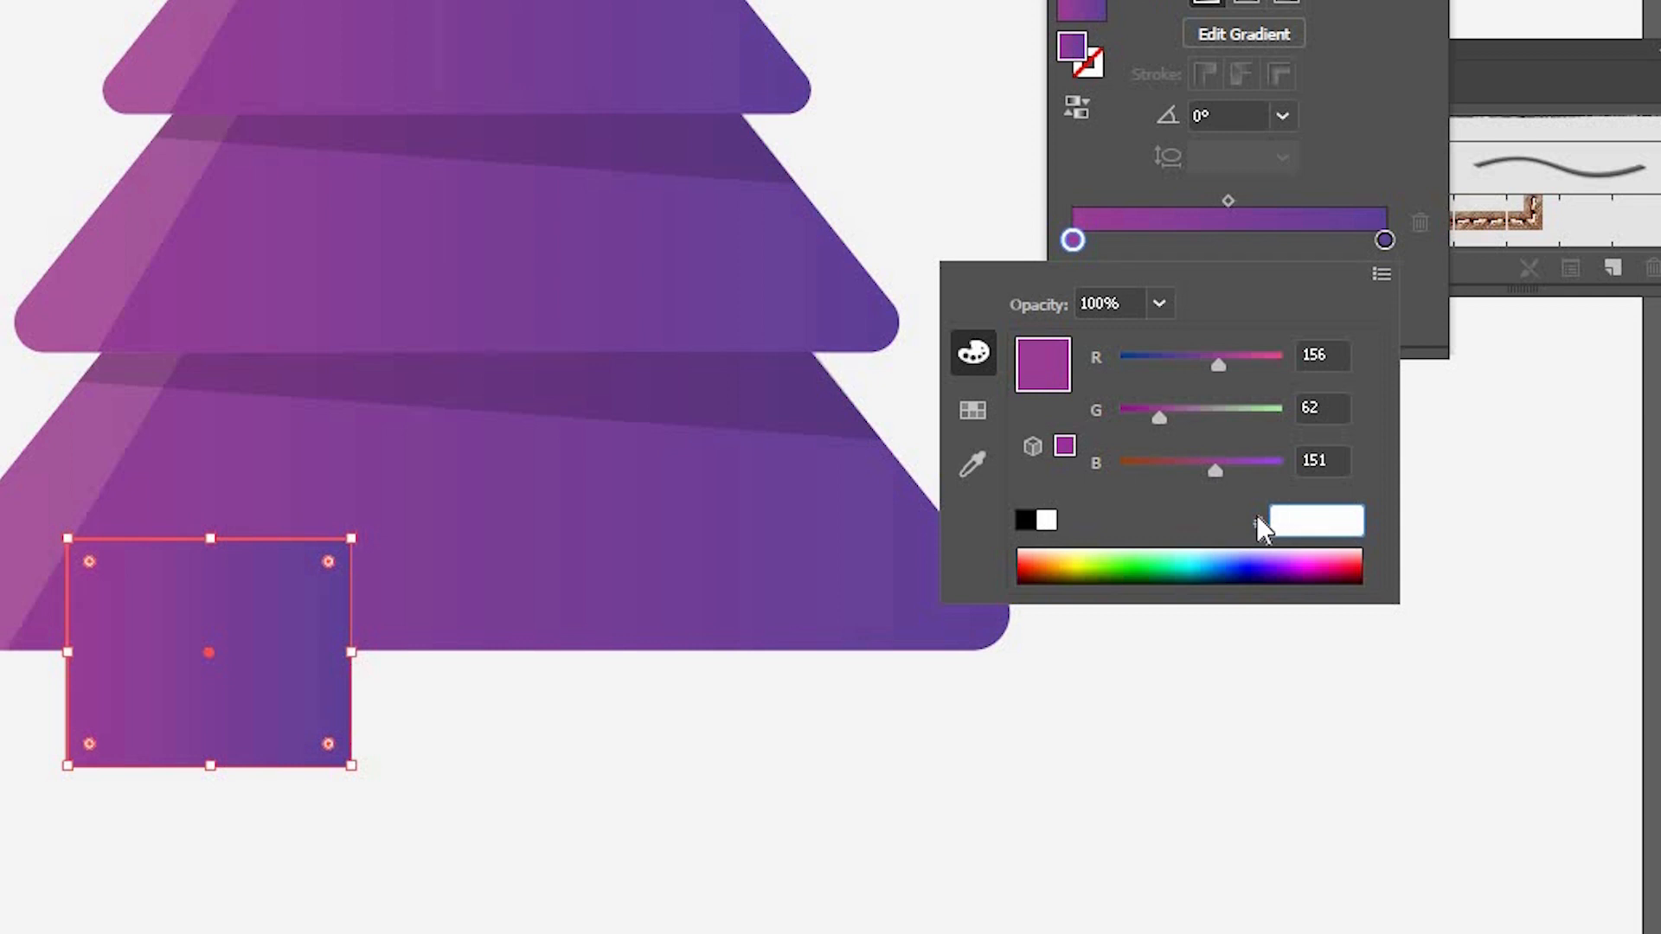
pyautogui.write('a01d4a')
pyautogui.press('Return')
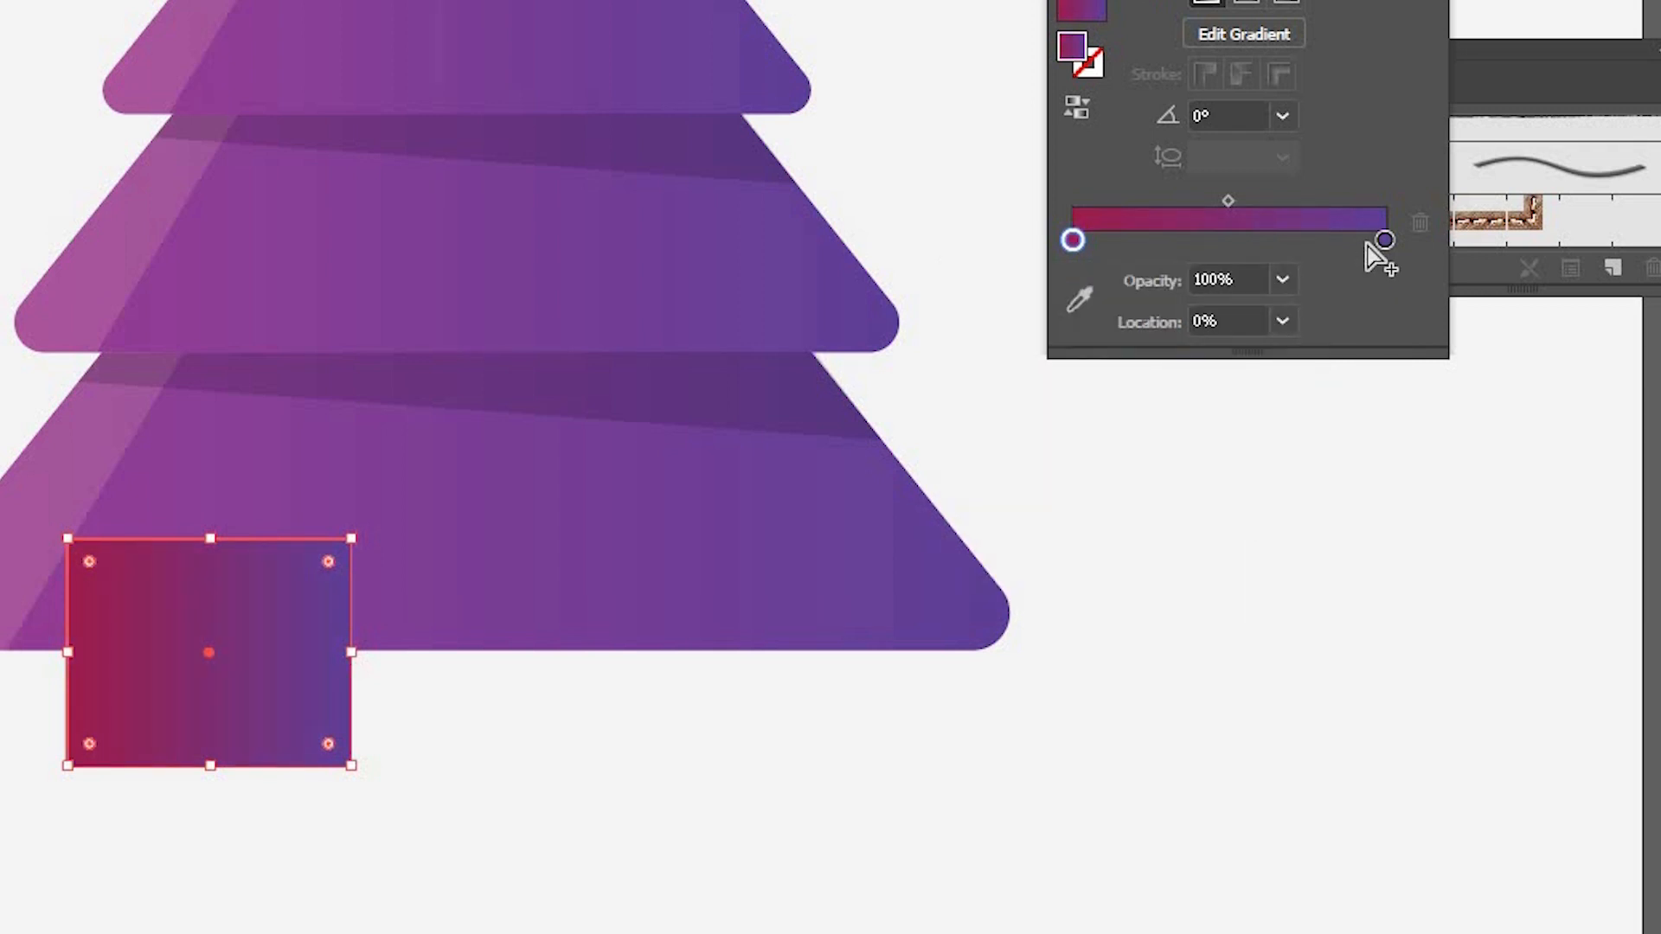
# - Set the last colour stop of the rectangle's gradient to #d41e44
pyautogui.click(1384, 239)
pyautogui.doubleClick(1384, 240)
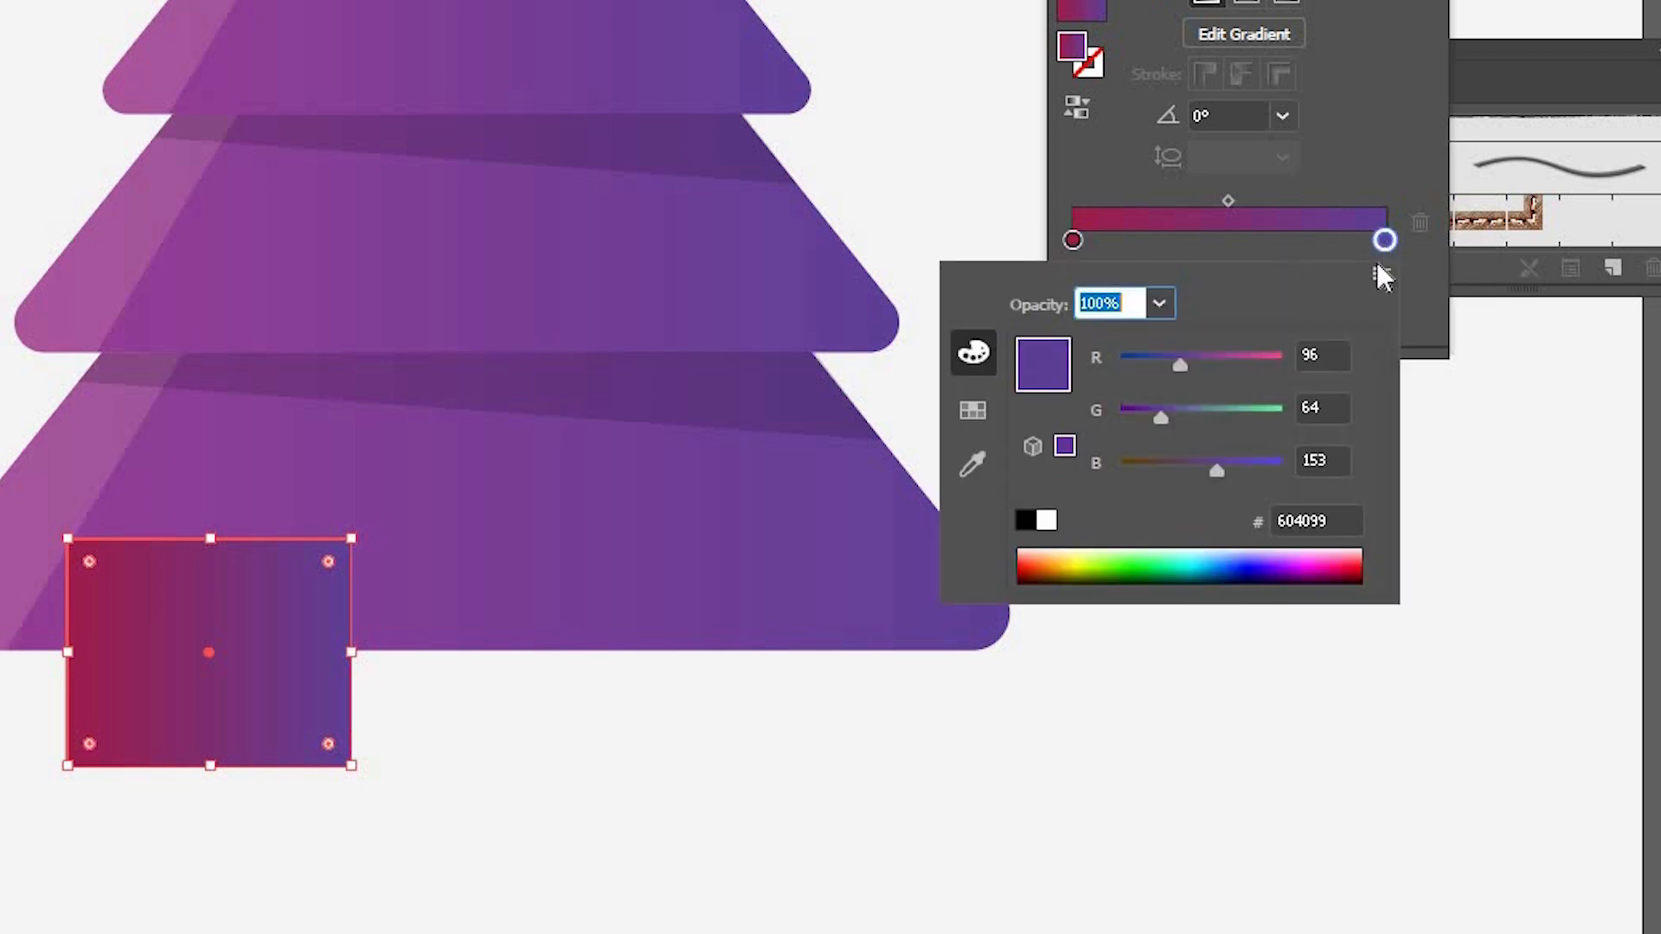
pyautogui.click(1328, 520)
pyautogui.press('BackSpace')
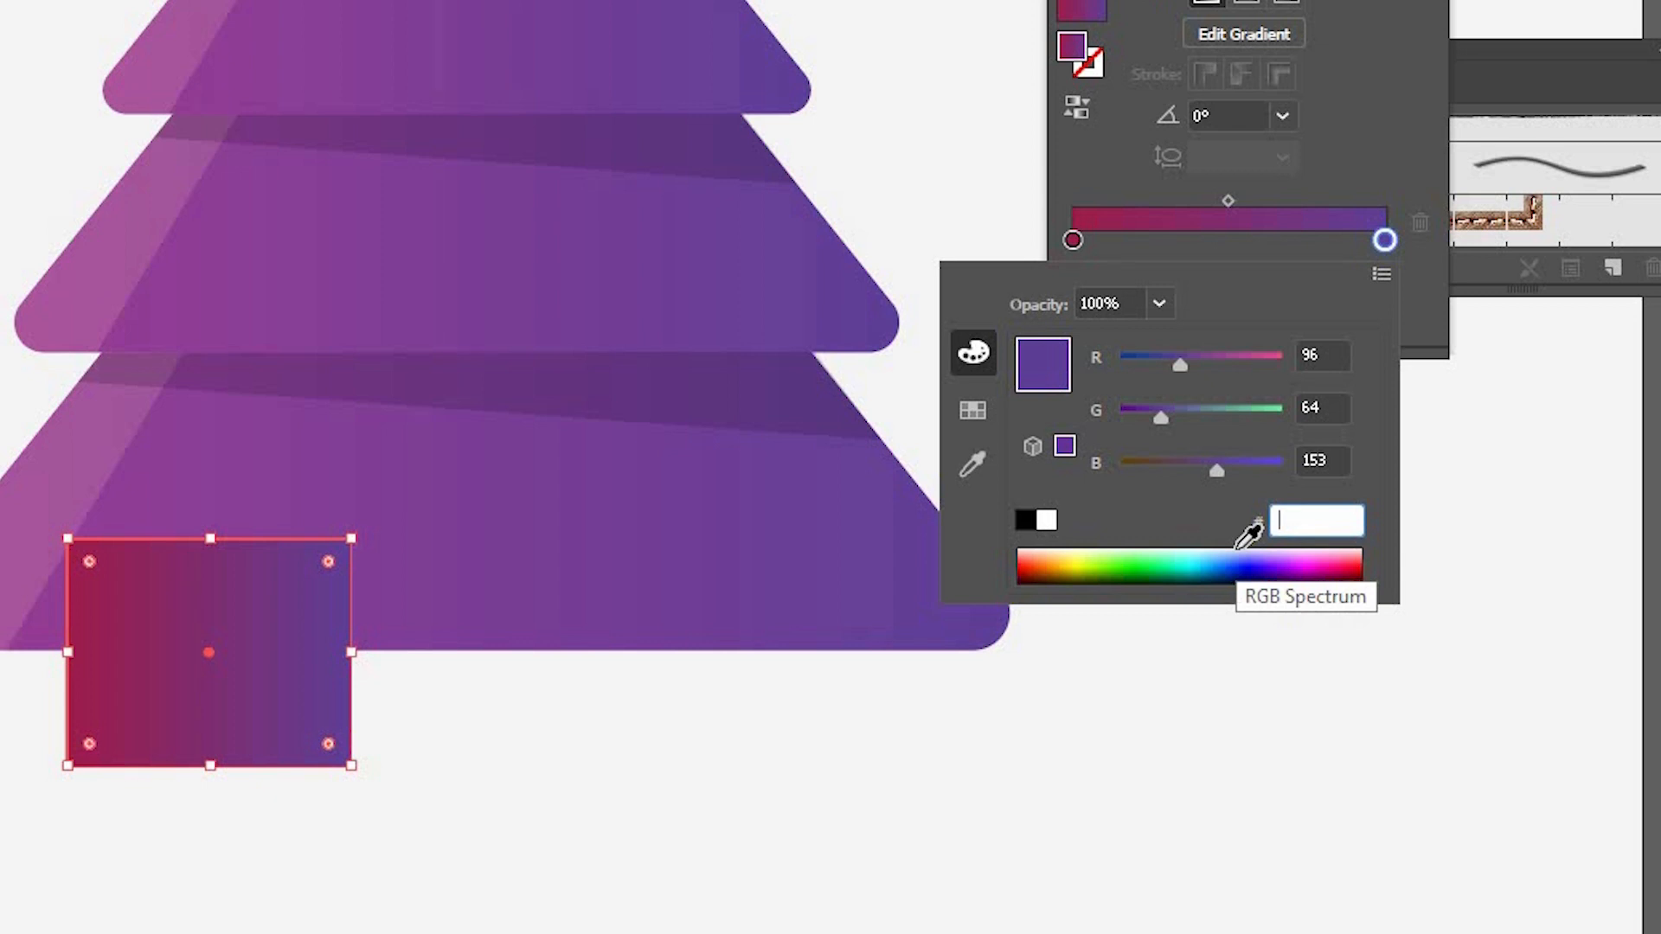
pyautogui.write('d41e44')
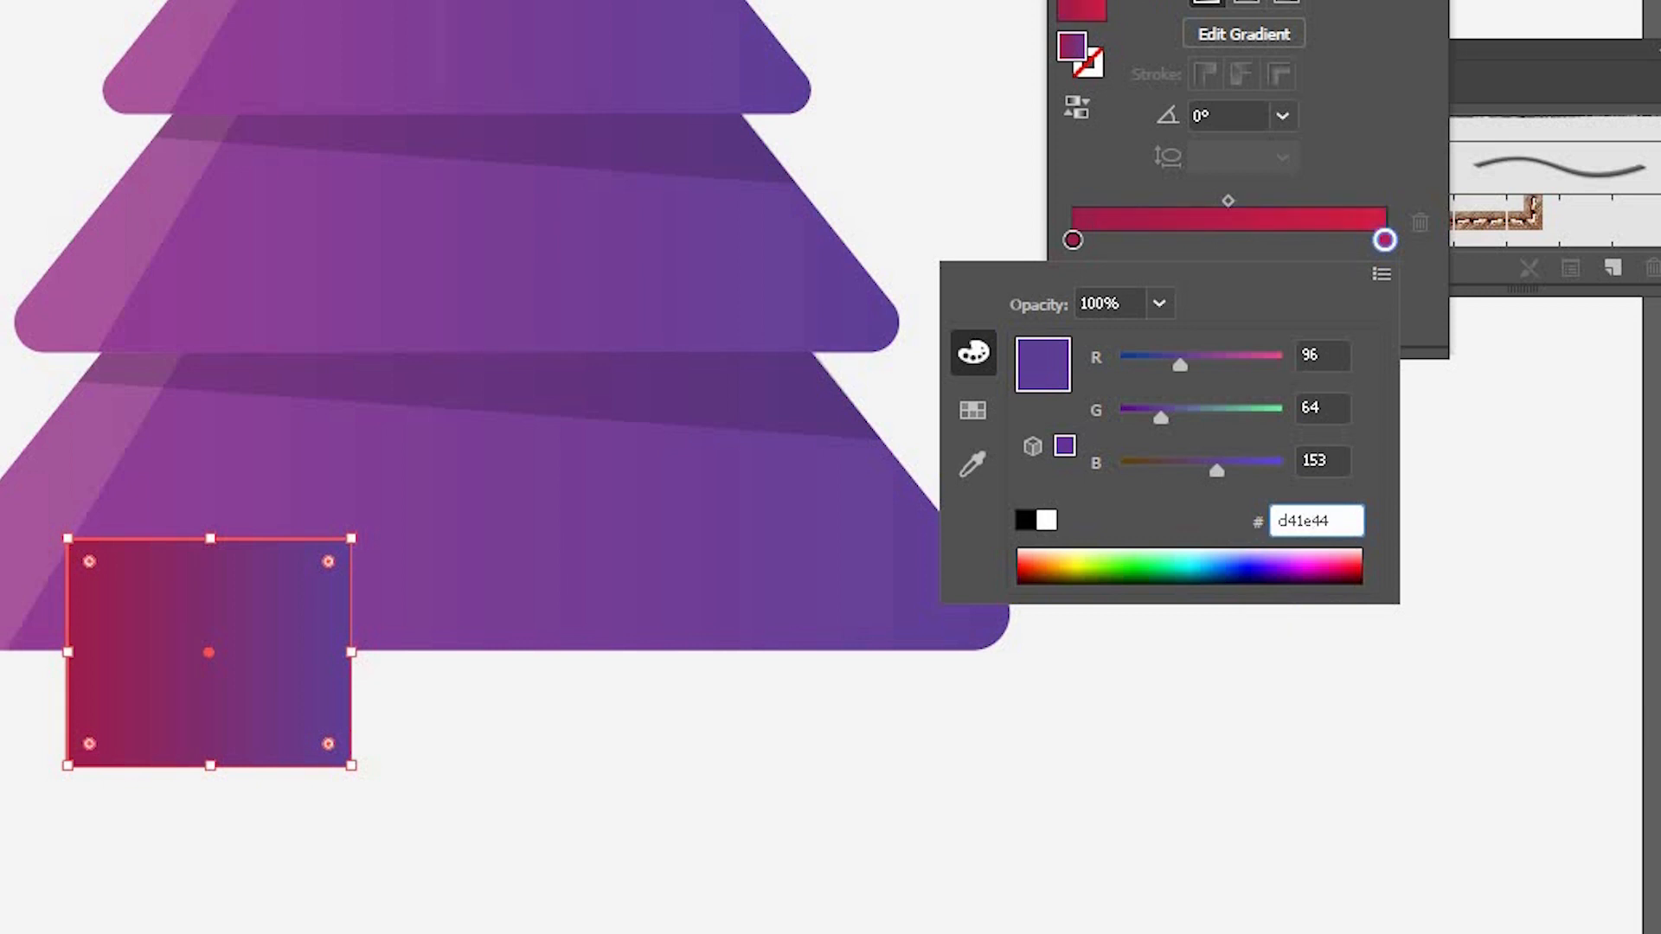
pyautogui.press('Return')
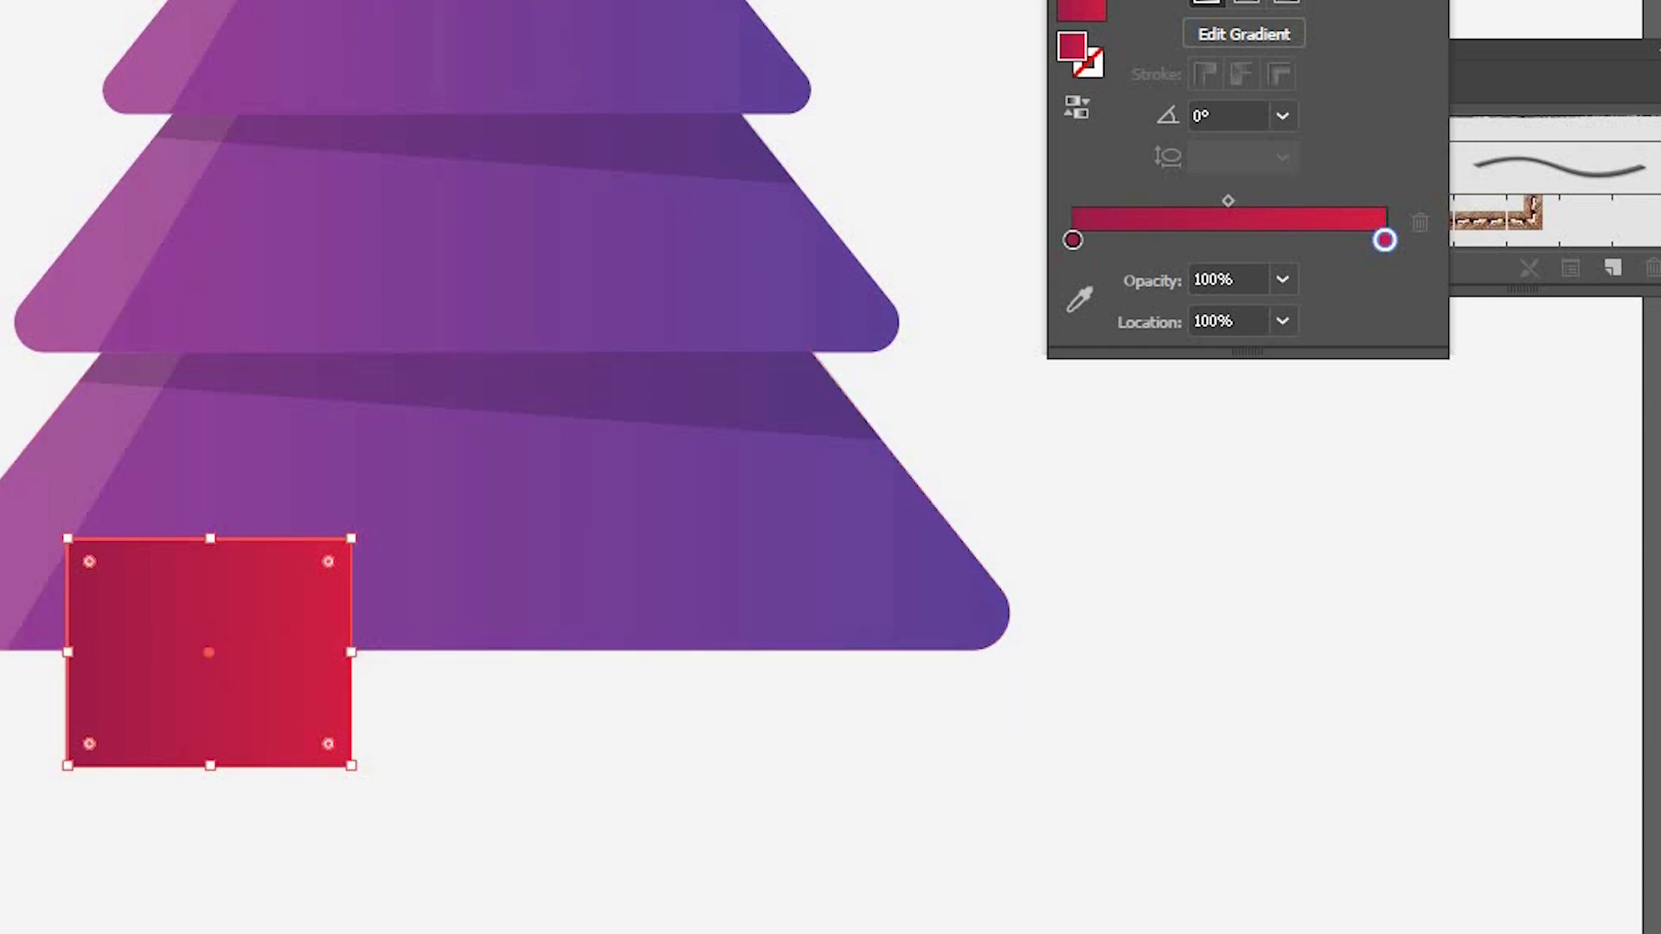
# - Reverse the rectangle's gradient direction and move the rectangle slightly to the left
pyautogui.click(1077, 110)
pyautogui.moveTo(200, 711)
pyautogui.mouseDown()
pyautogui.moveTo(215, 704)
pyautogui.moveTo(181, 708)
pyautogui.mouseUp()
pyautogui.click(289, 731)
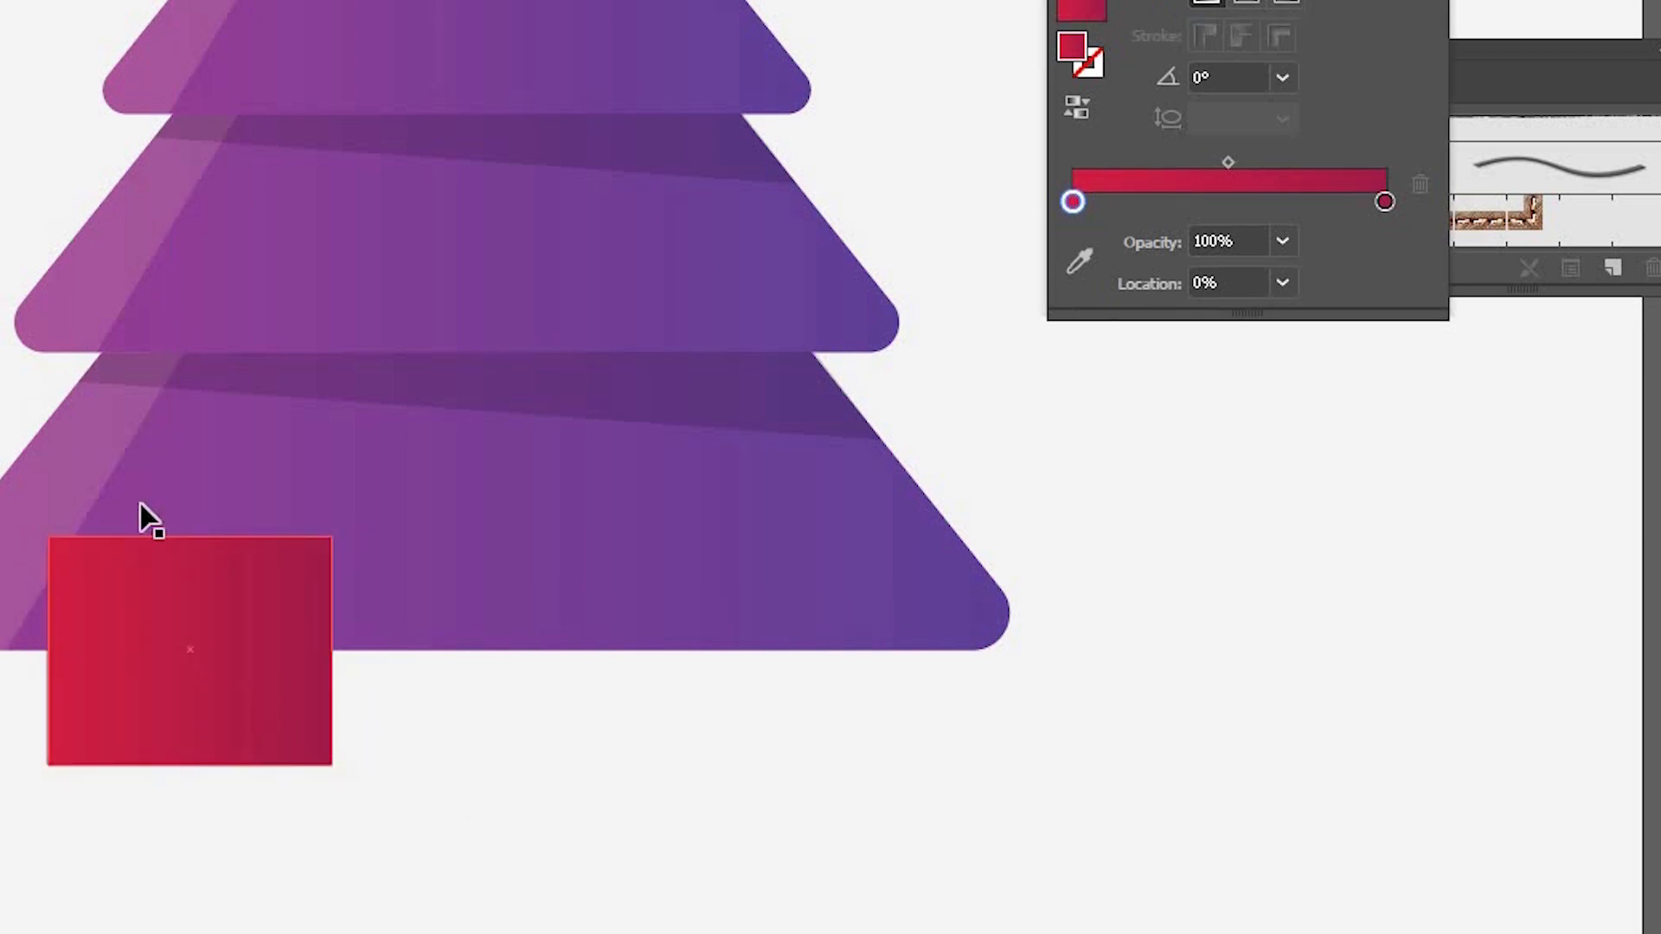
# - Duplicate the red rectangle upward and resize the copy into a box lid about 173 × 35 px overhanging both sides
pyautogui.moveTo(253, 680); pyautogui.dragTo(236, 422)
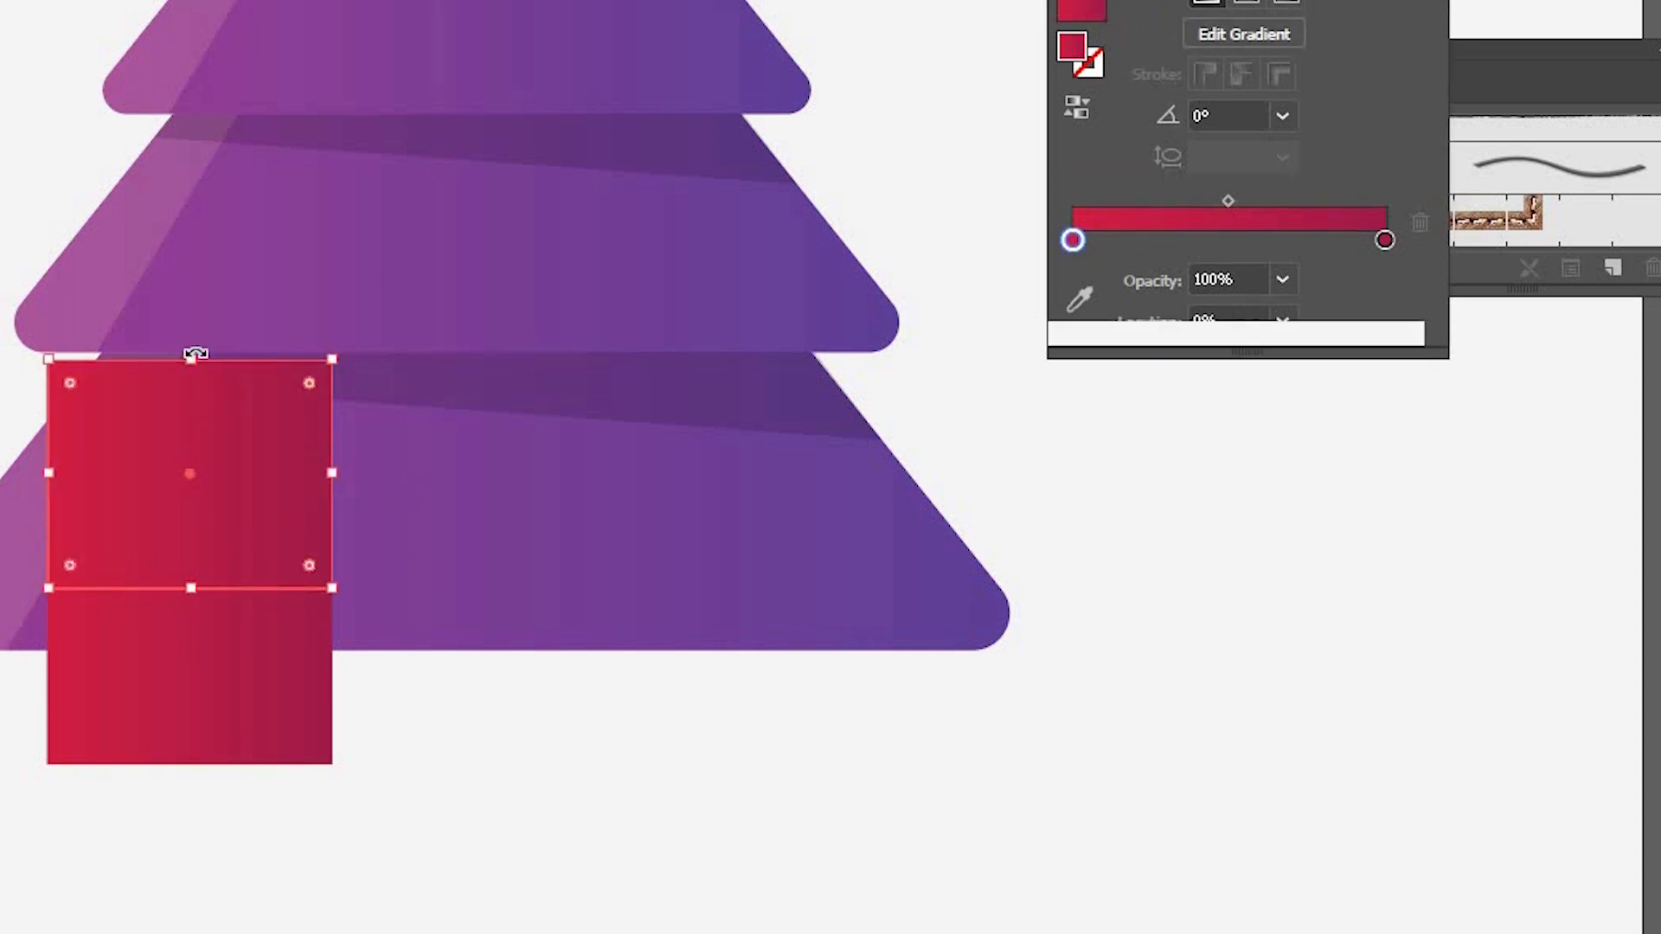
pyautogui.moveTo(185, 360); pyautogui.dragTo(181, 519)
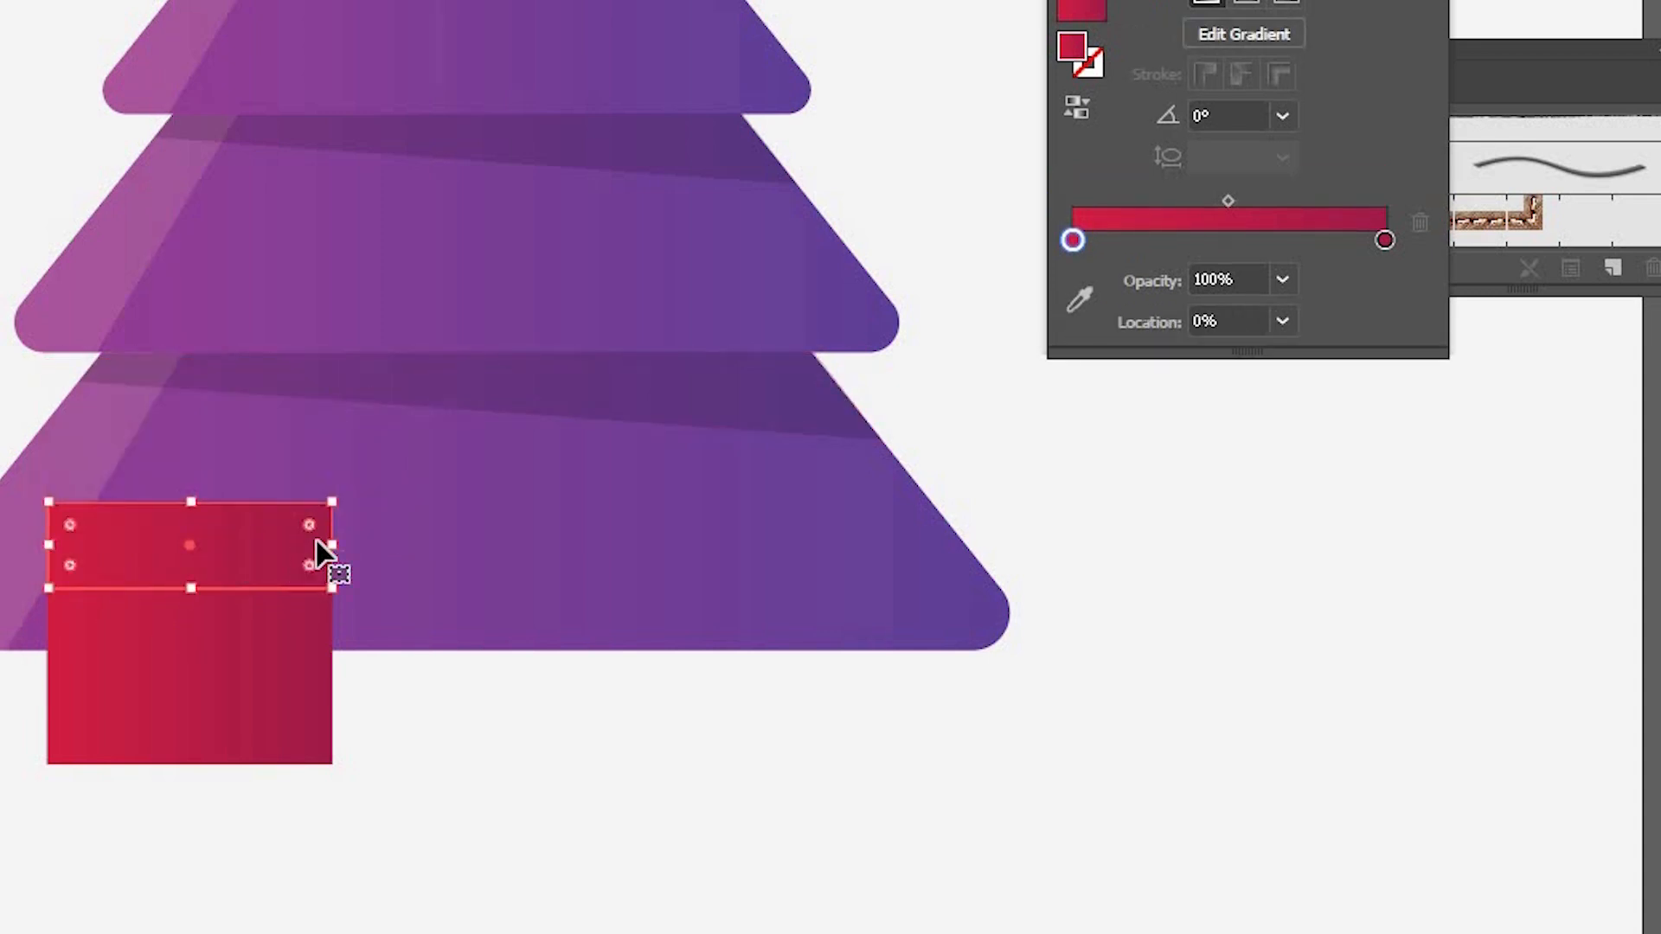
pyautogui.moveTo(332, 546); pyautogui.dragTo(357, 542)
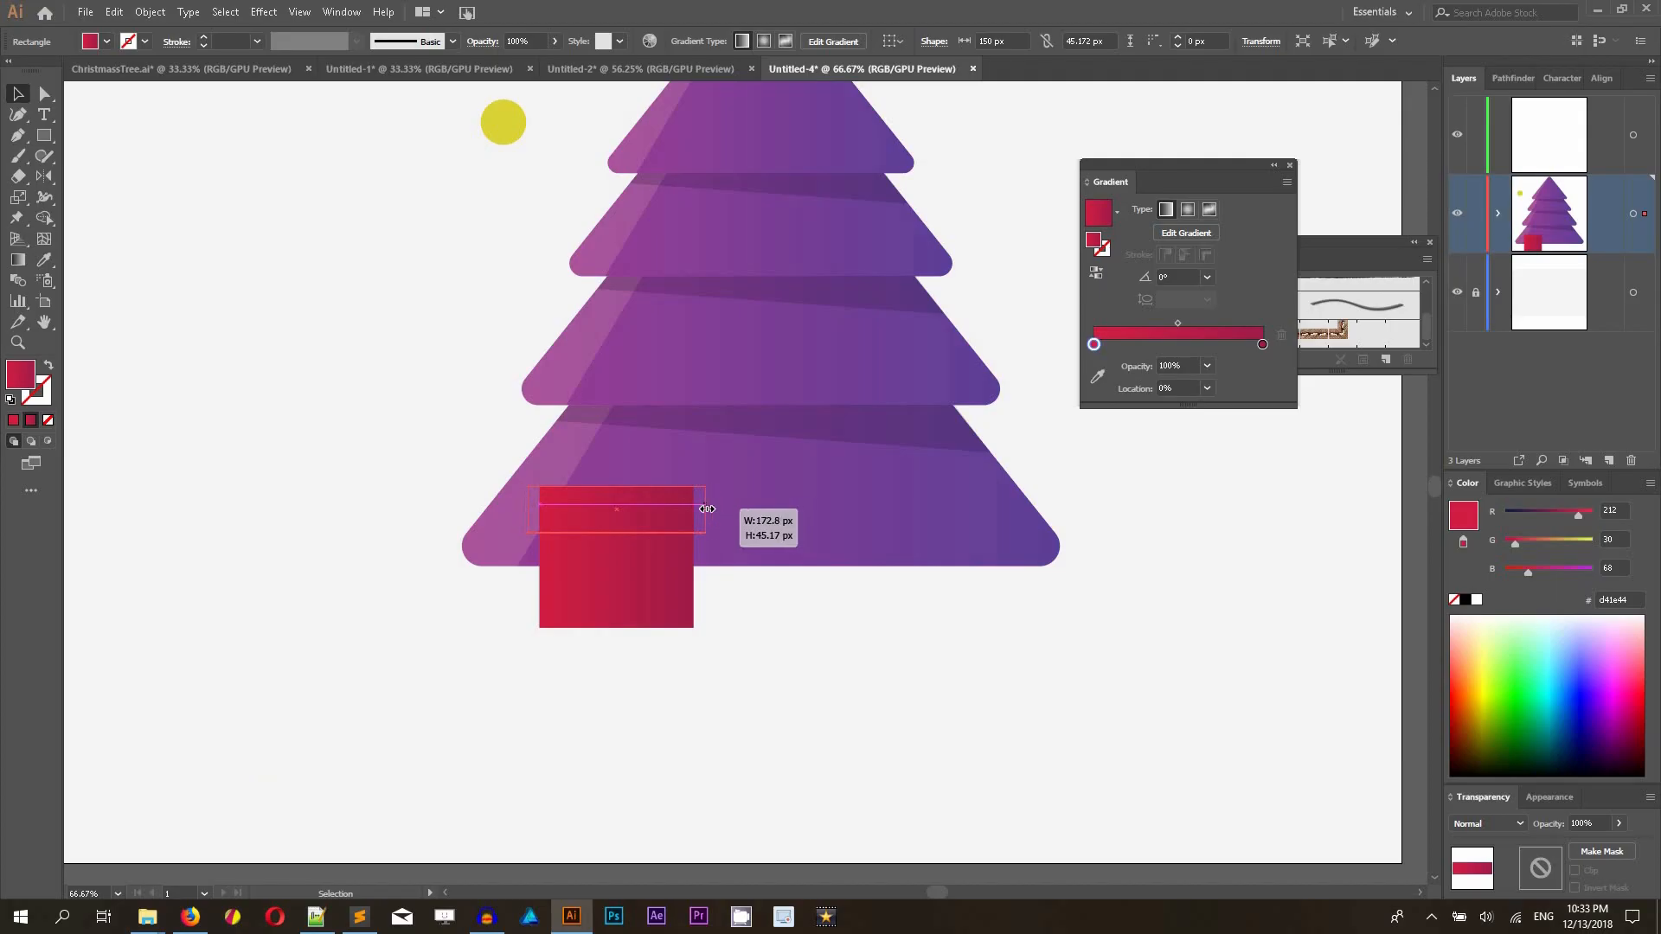
pyautogui.moveTo(707, 508); pyautogui.dragTo(618, 522)
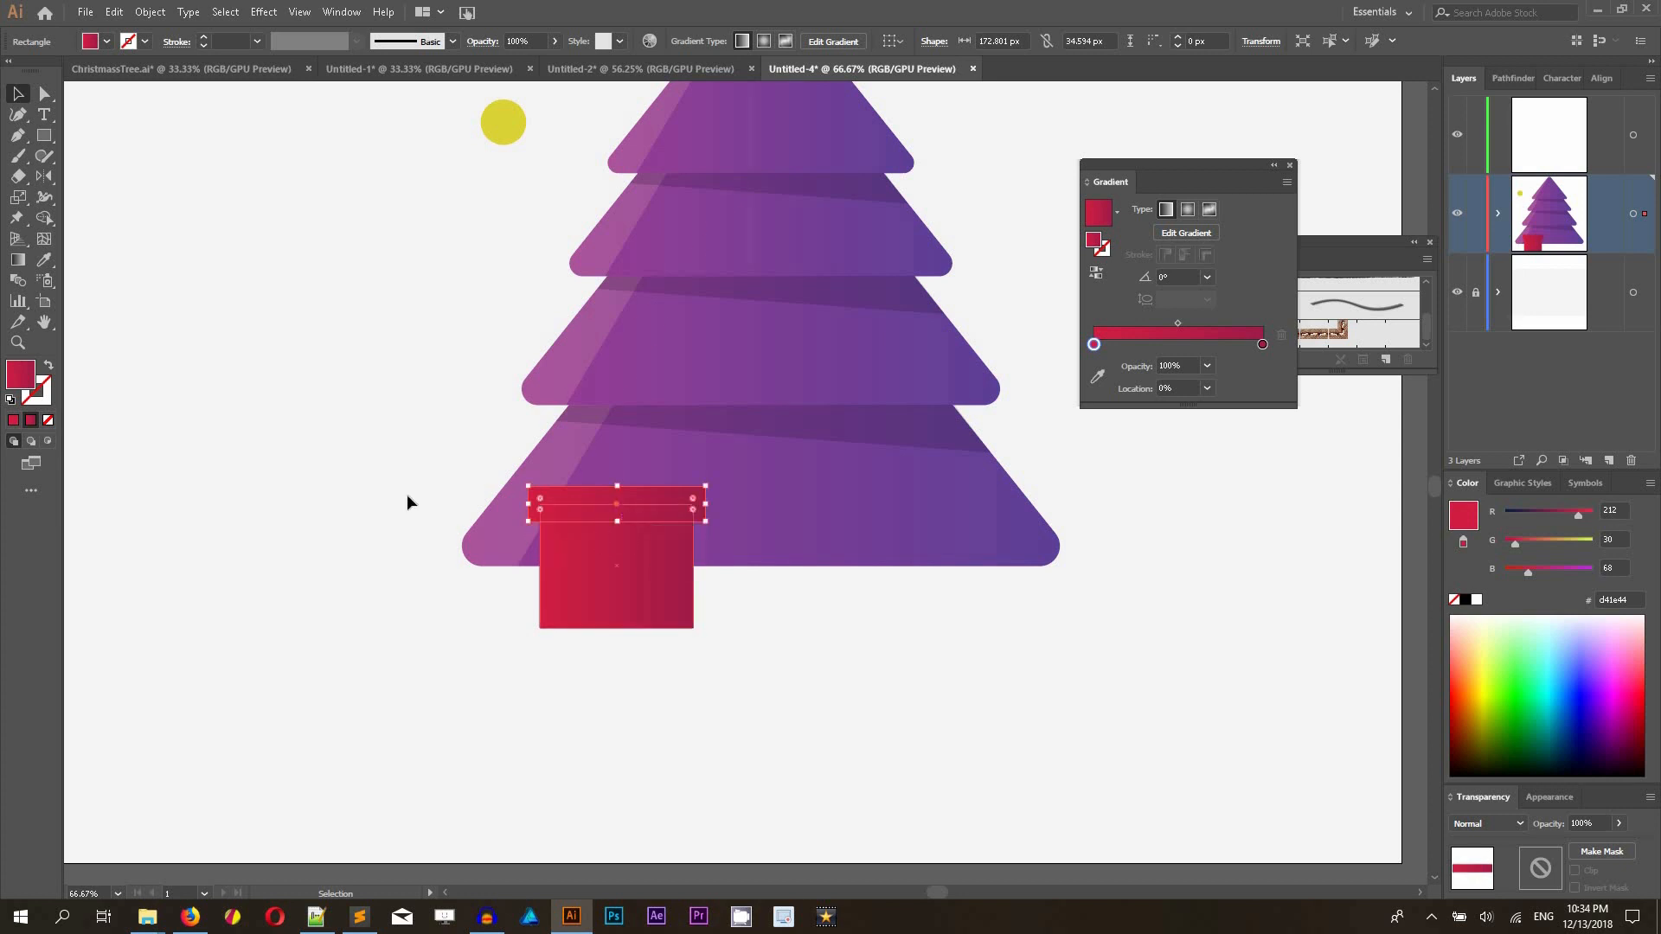
pyautogui.click(408, 497)
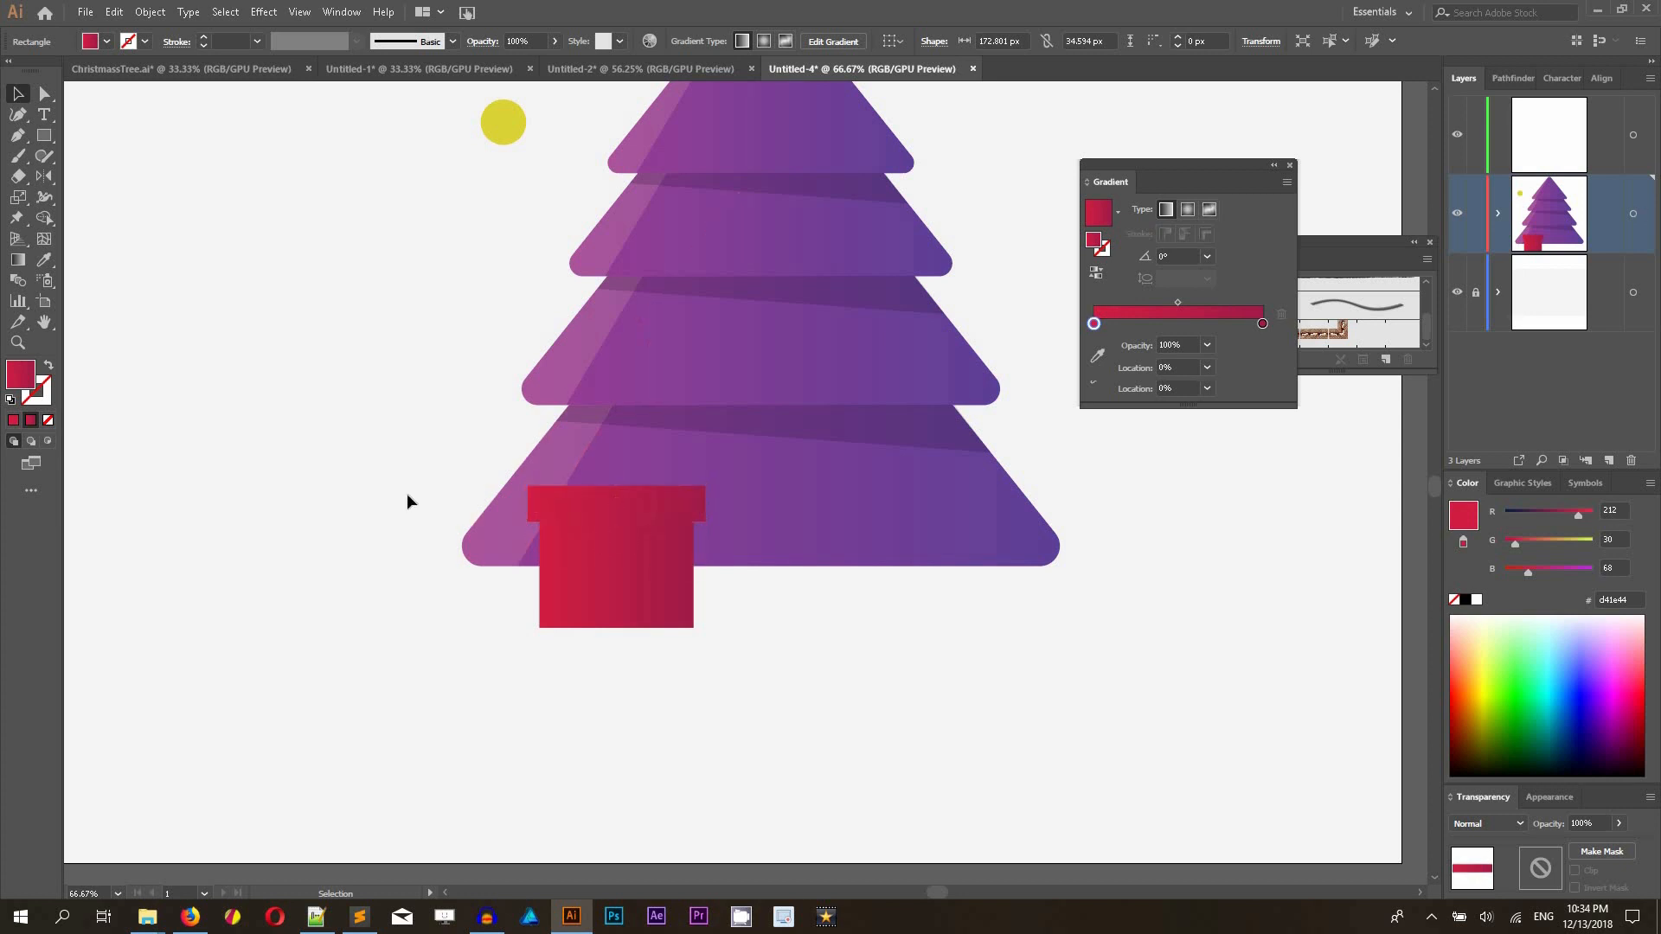
# - Copy the red box lid and paste the duplicate in front at the same position
pyautogui.click(618, 508)
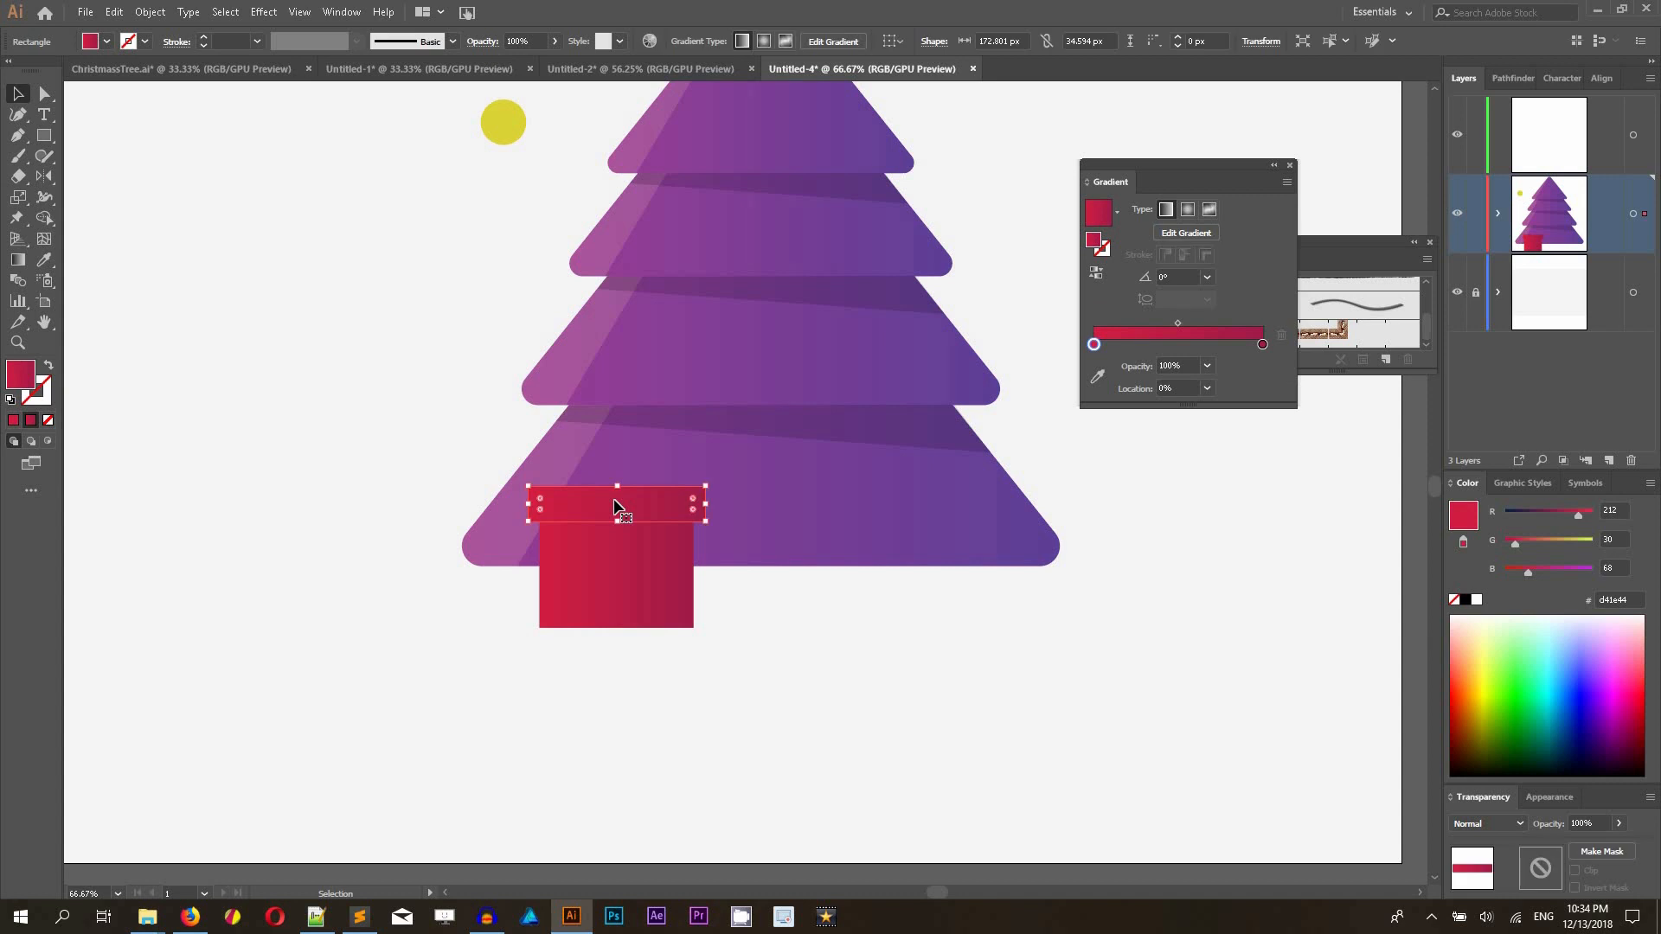
pyautogui.hotkey('ctrl', '=')
pyautogui.hotkey('ctrl', '=')
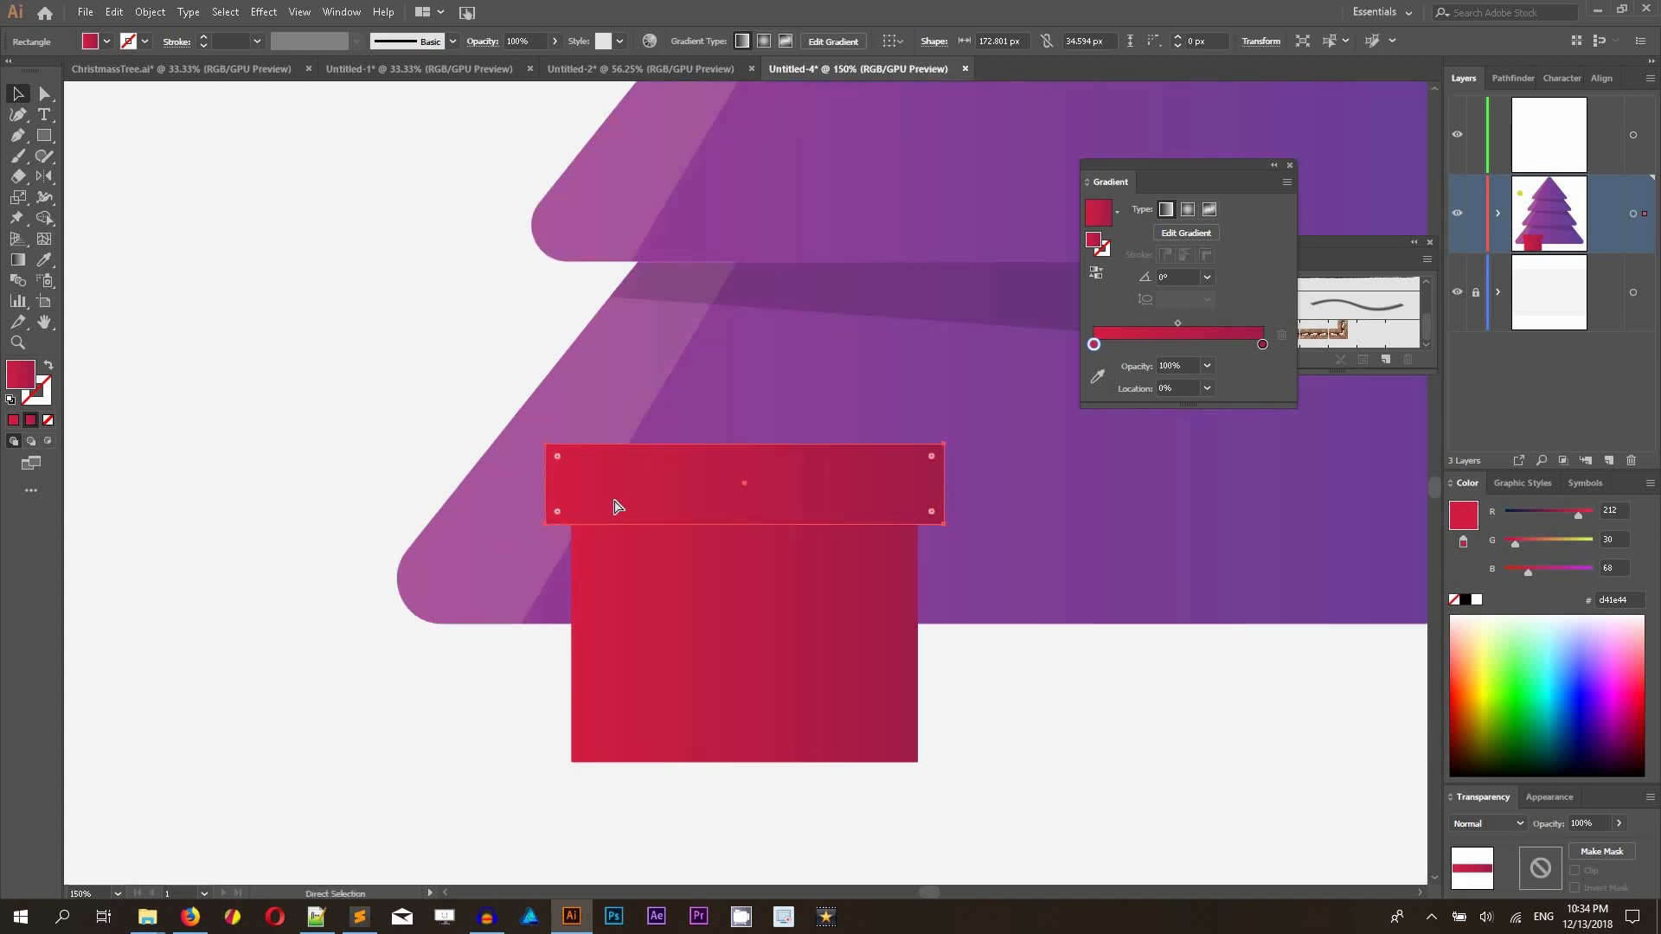
pyautogui.hotkey('ctrl', 'c')
pyautogui.hotkey('ctrl', 'f')
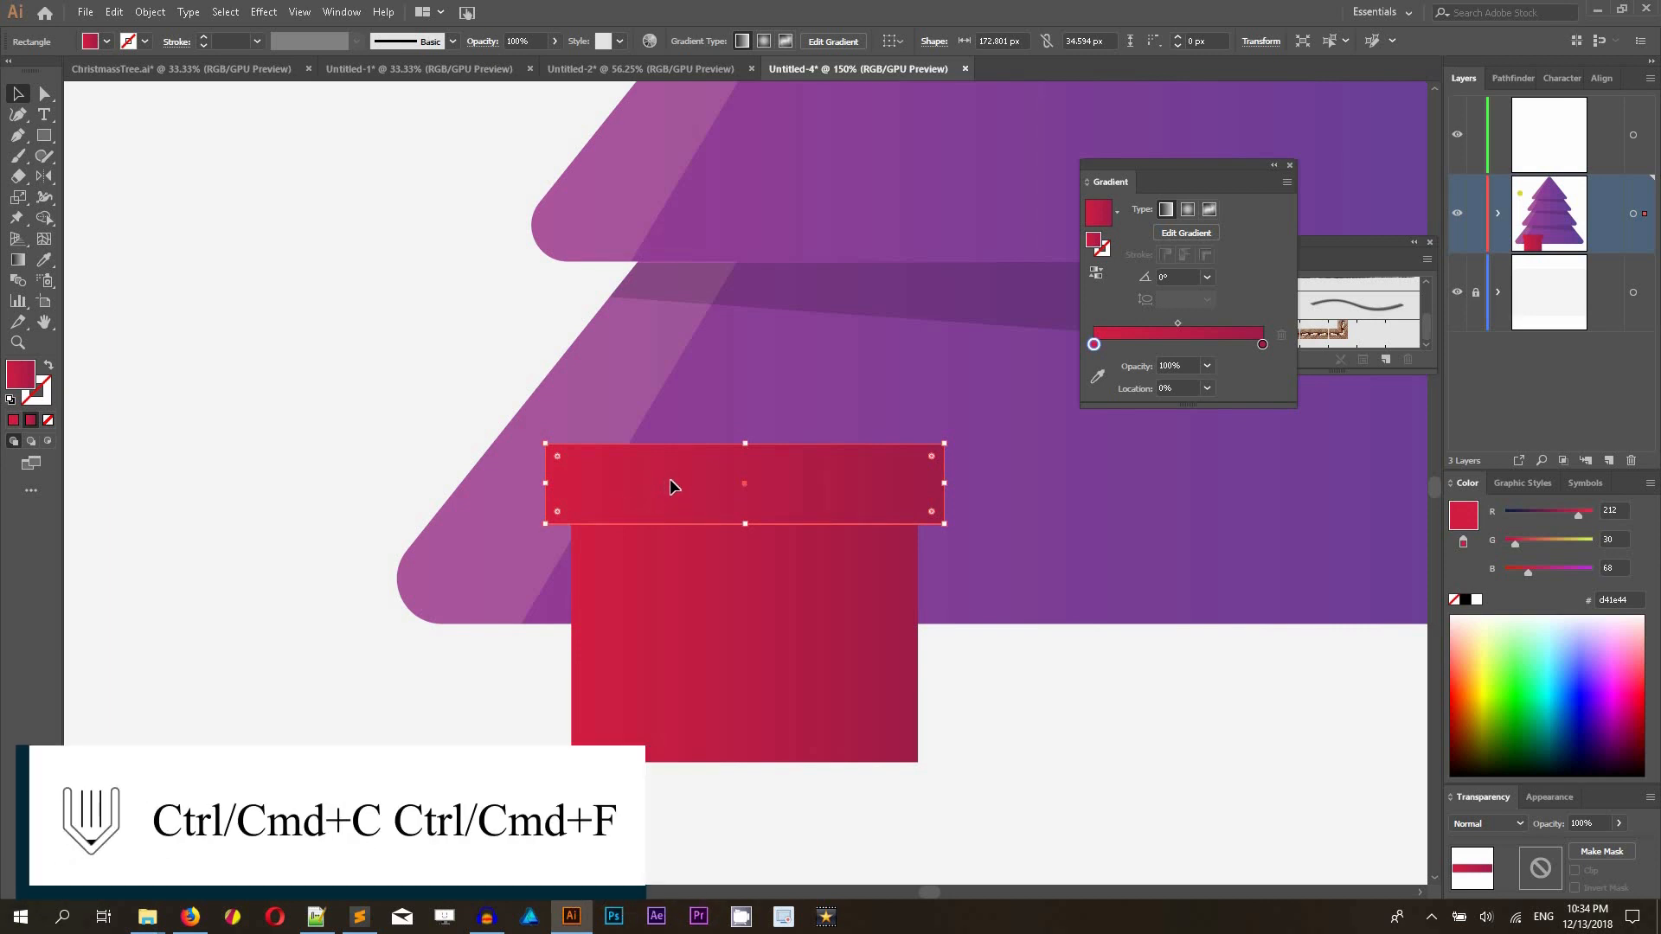
# - Move the lid copy slightly downward over the box and duplicate the box body in place
pyautogui.hotkey('ctrl', 'shift', 'a')
pyautogui.moveTo(673, 500); pyautogui.dragTo(677, 512)
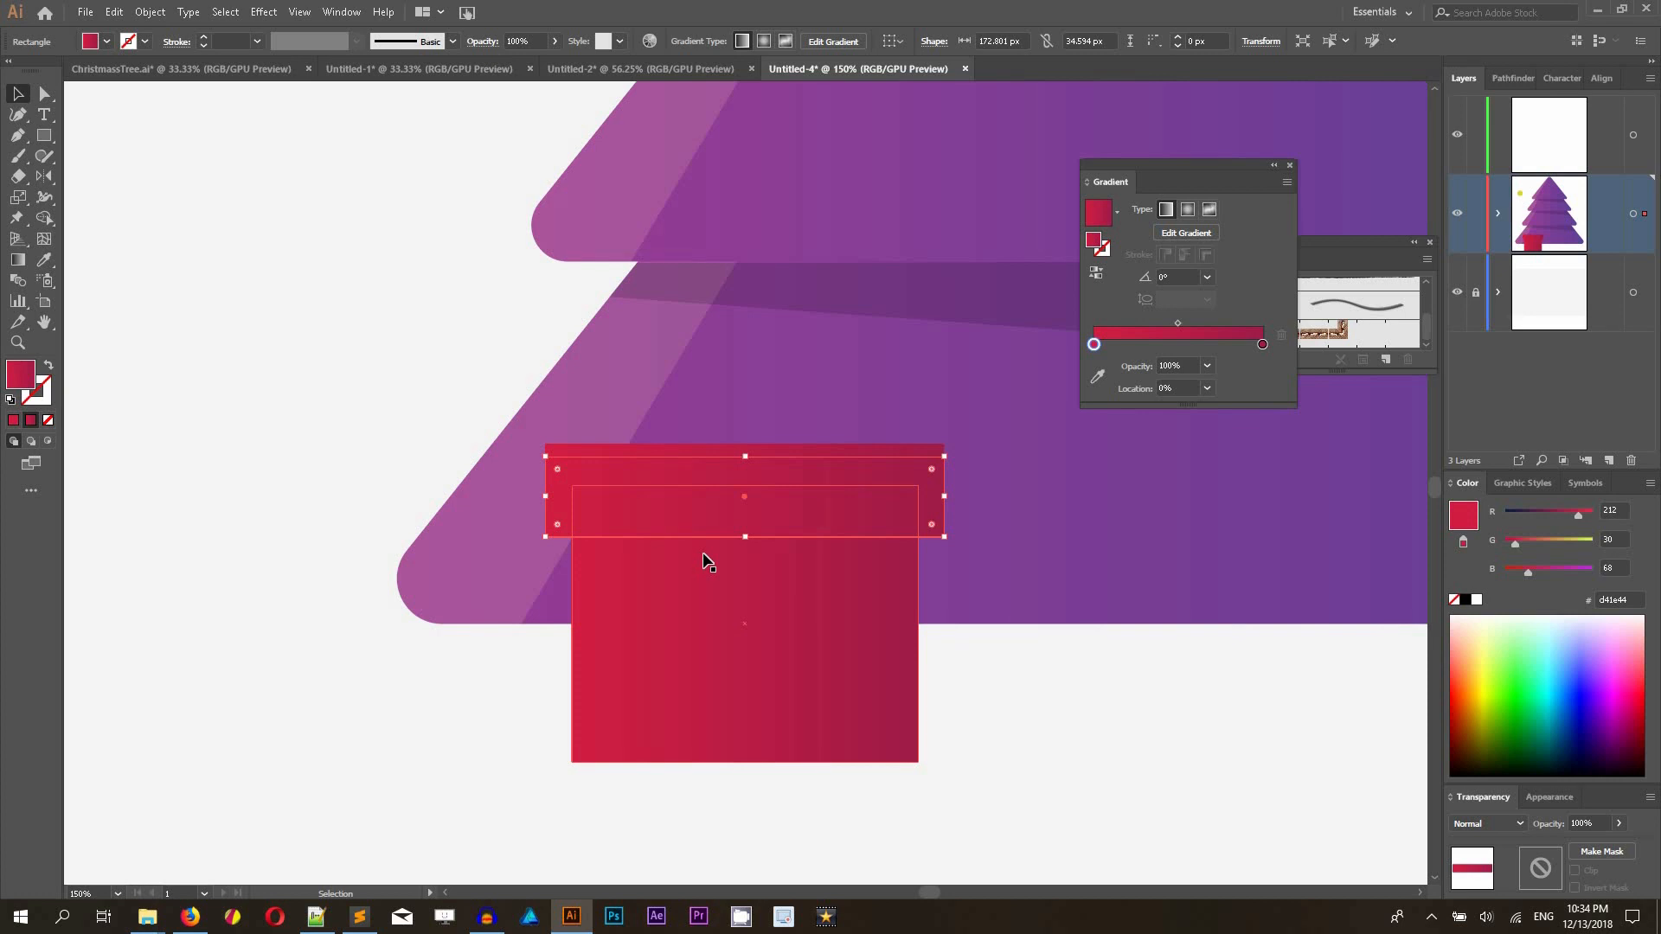
pyautogui.click(697, 605)
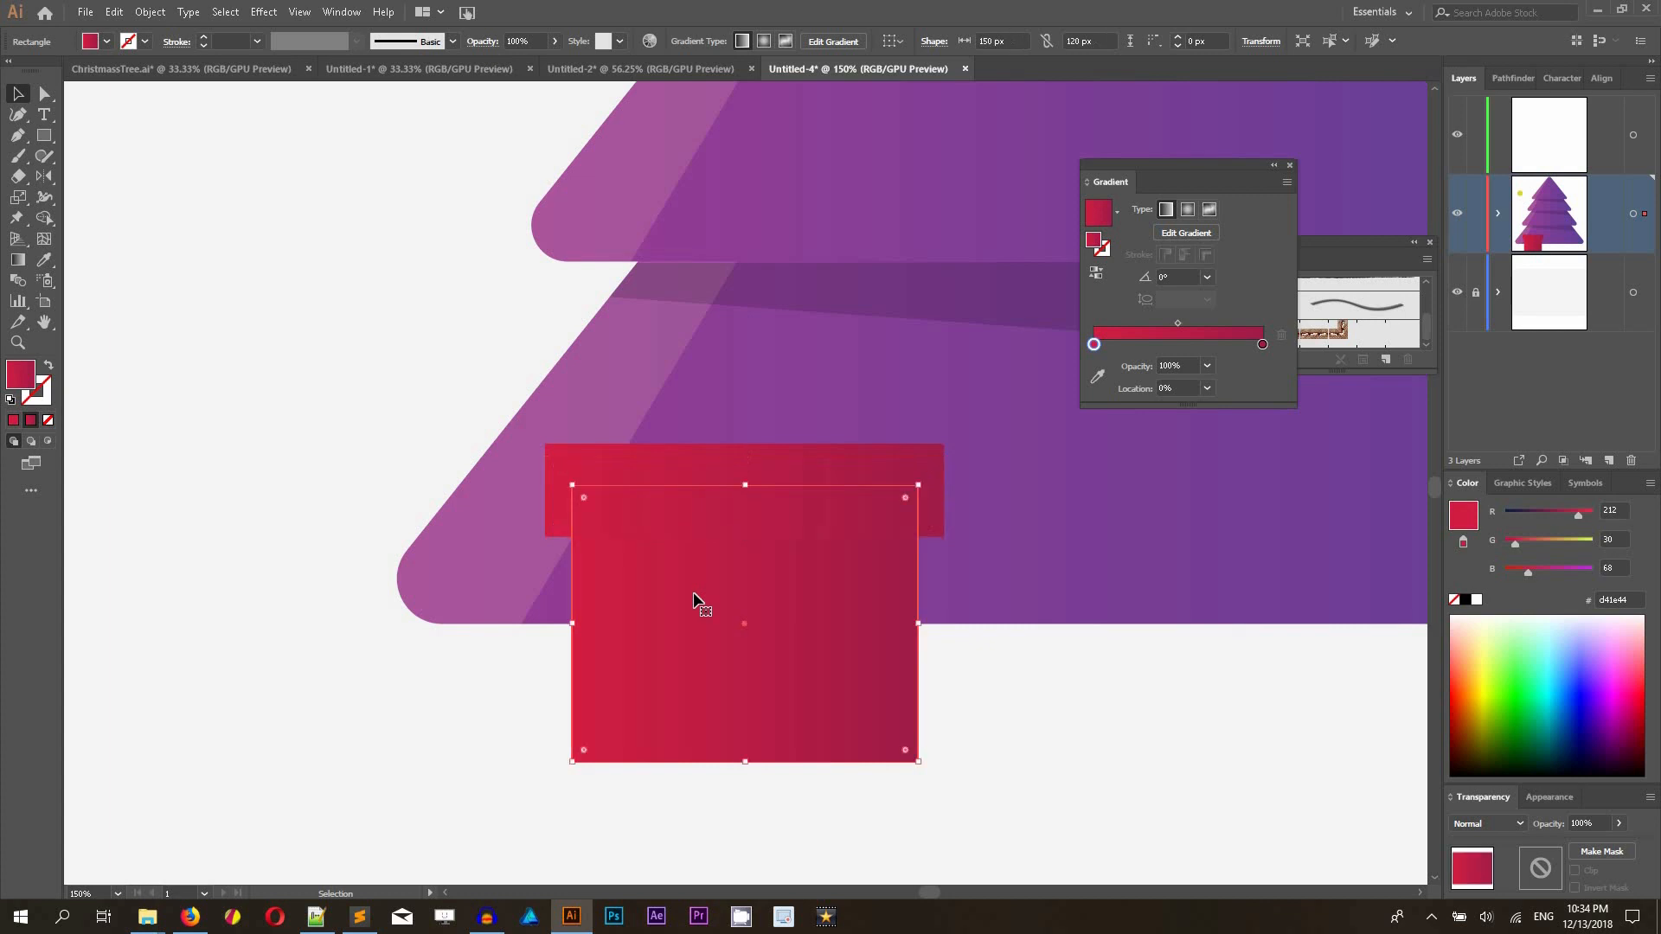
pyautogui.press('a')
pyautogui.press('v')
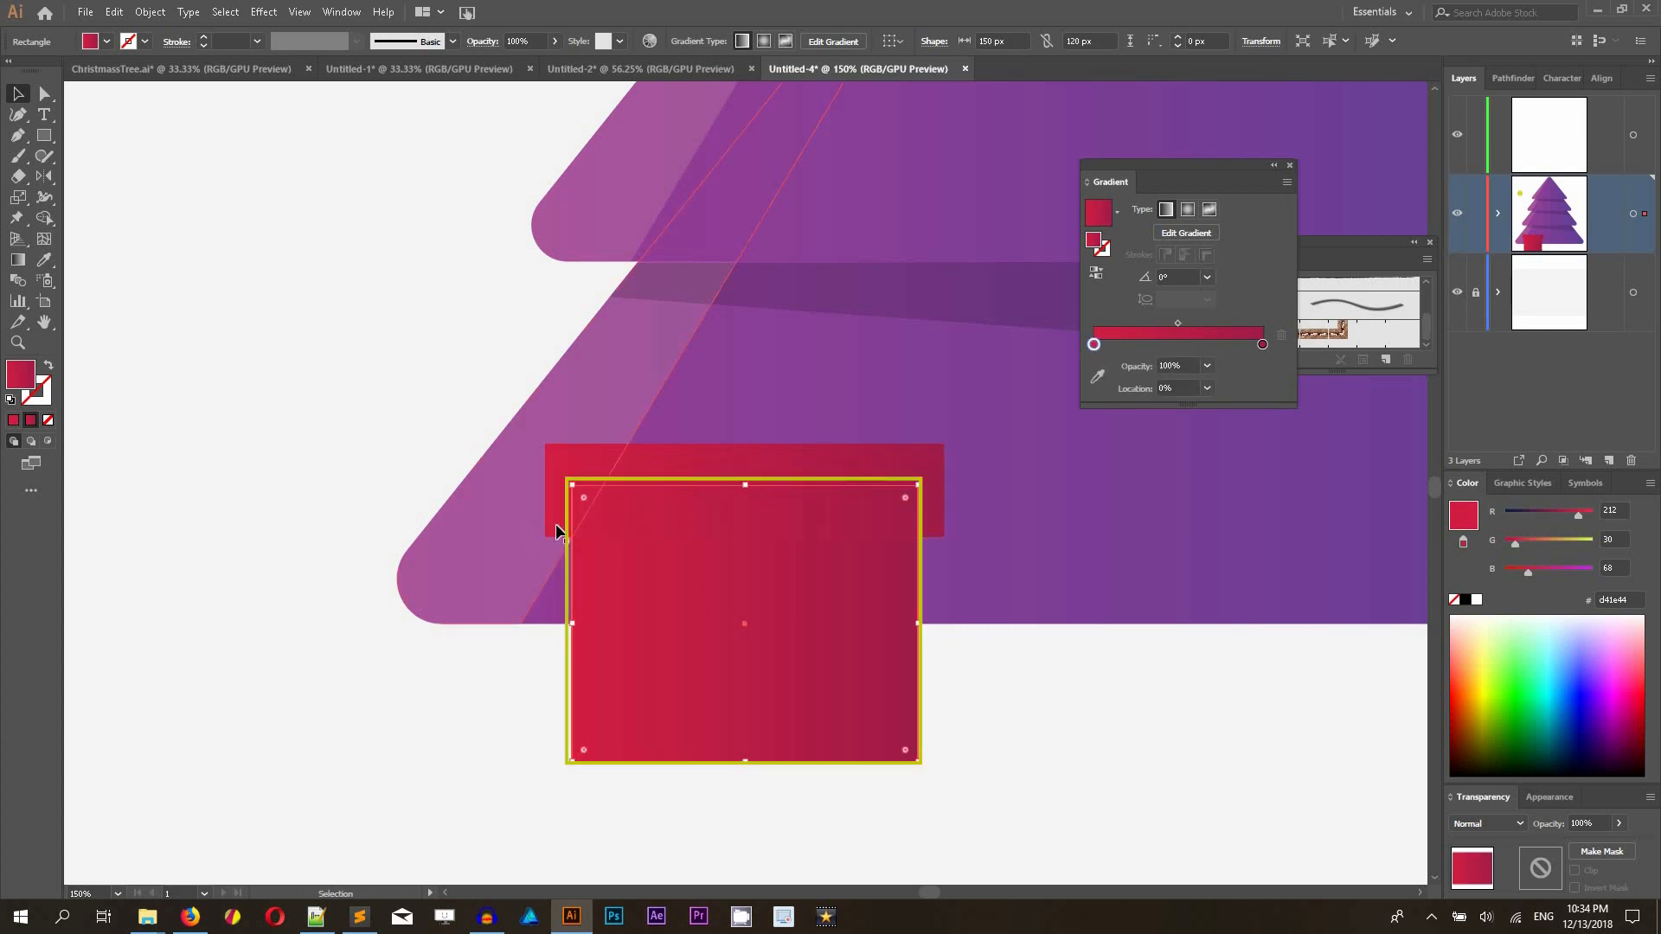
# - Intersect the lowered lid copy with the box body copy to form a strip about 150 × 22 px
pyautogui.keyDown('shift'); pyautogui.click(556, 490); pyautogui.keyUp('shift')
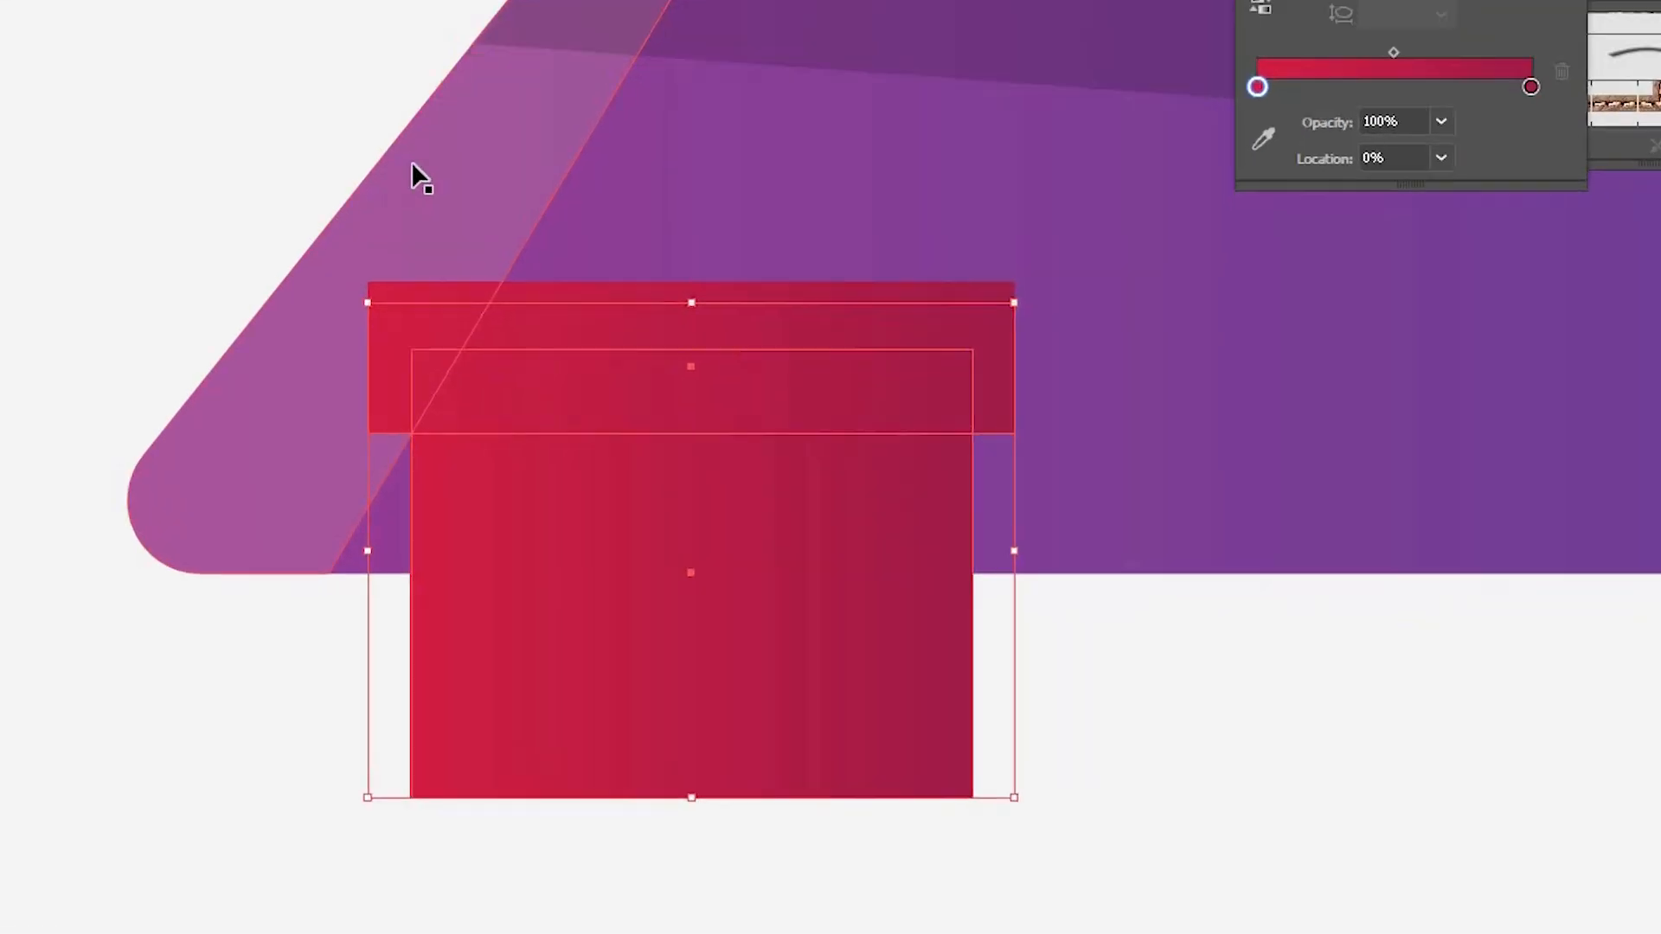
pyautogui.press('a')
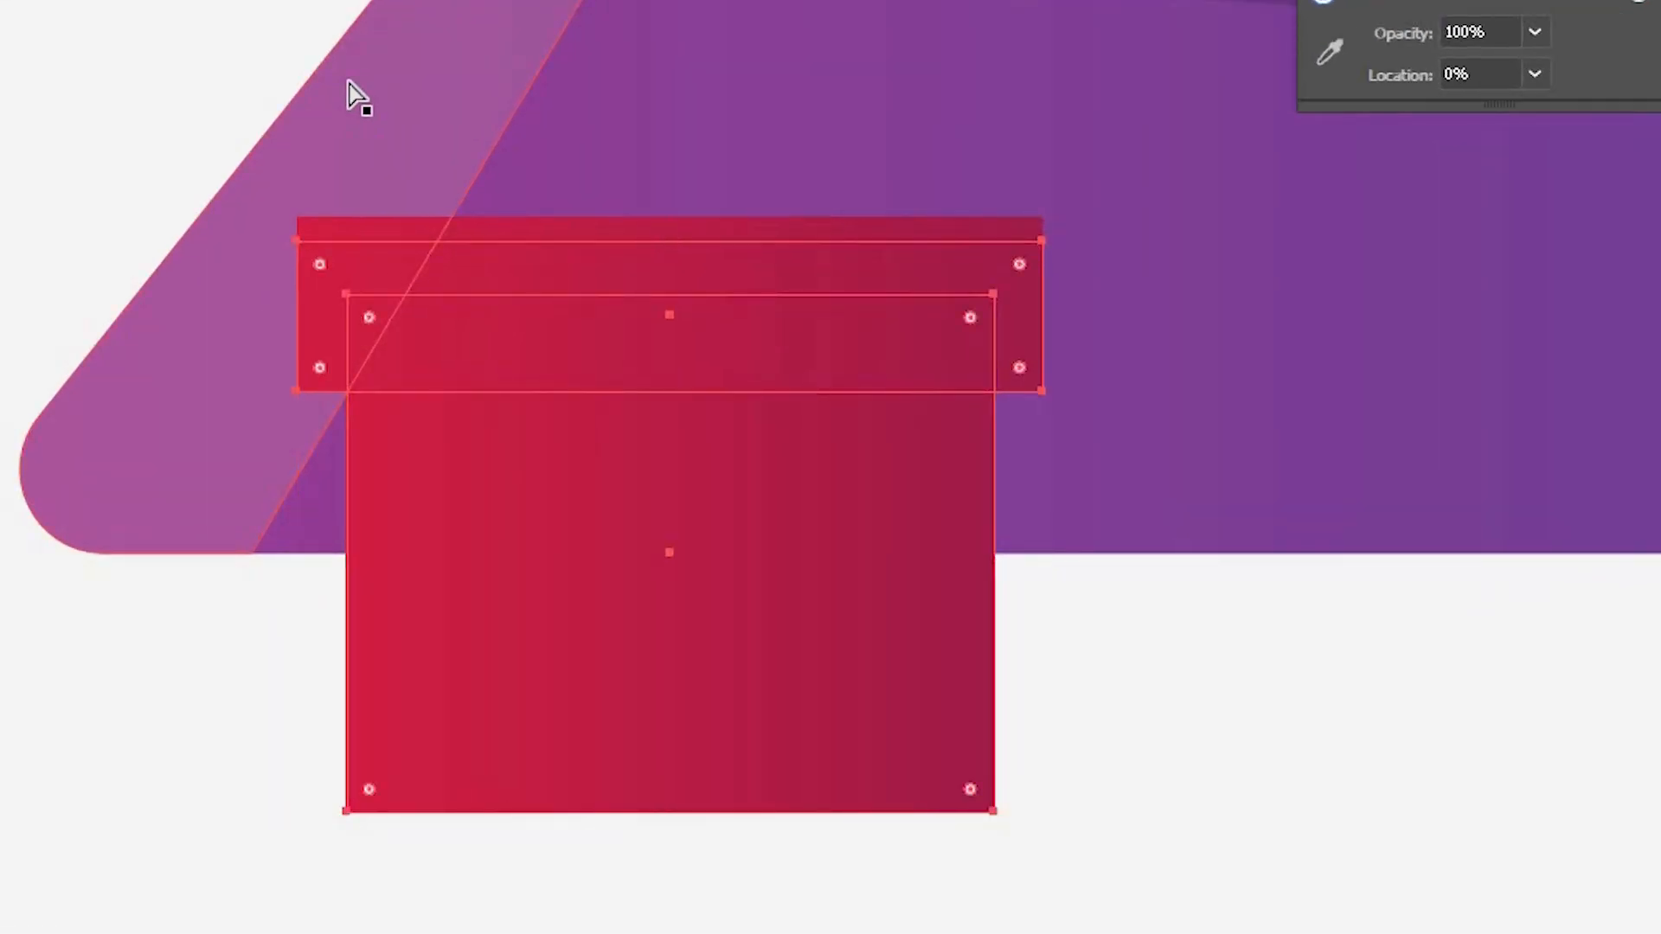
pyautogui.hotkey('ctrl', 'y')
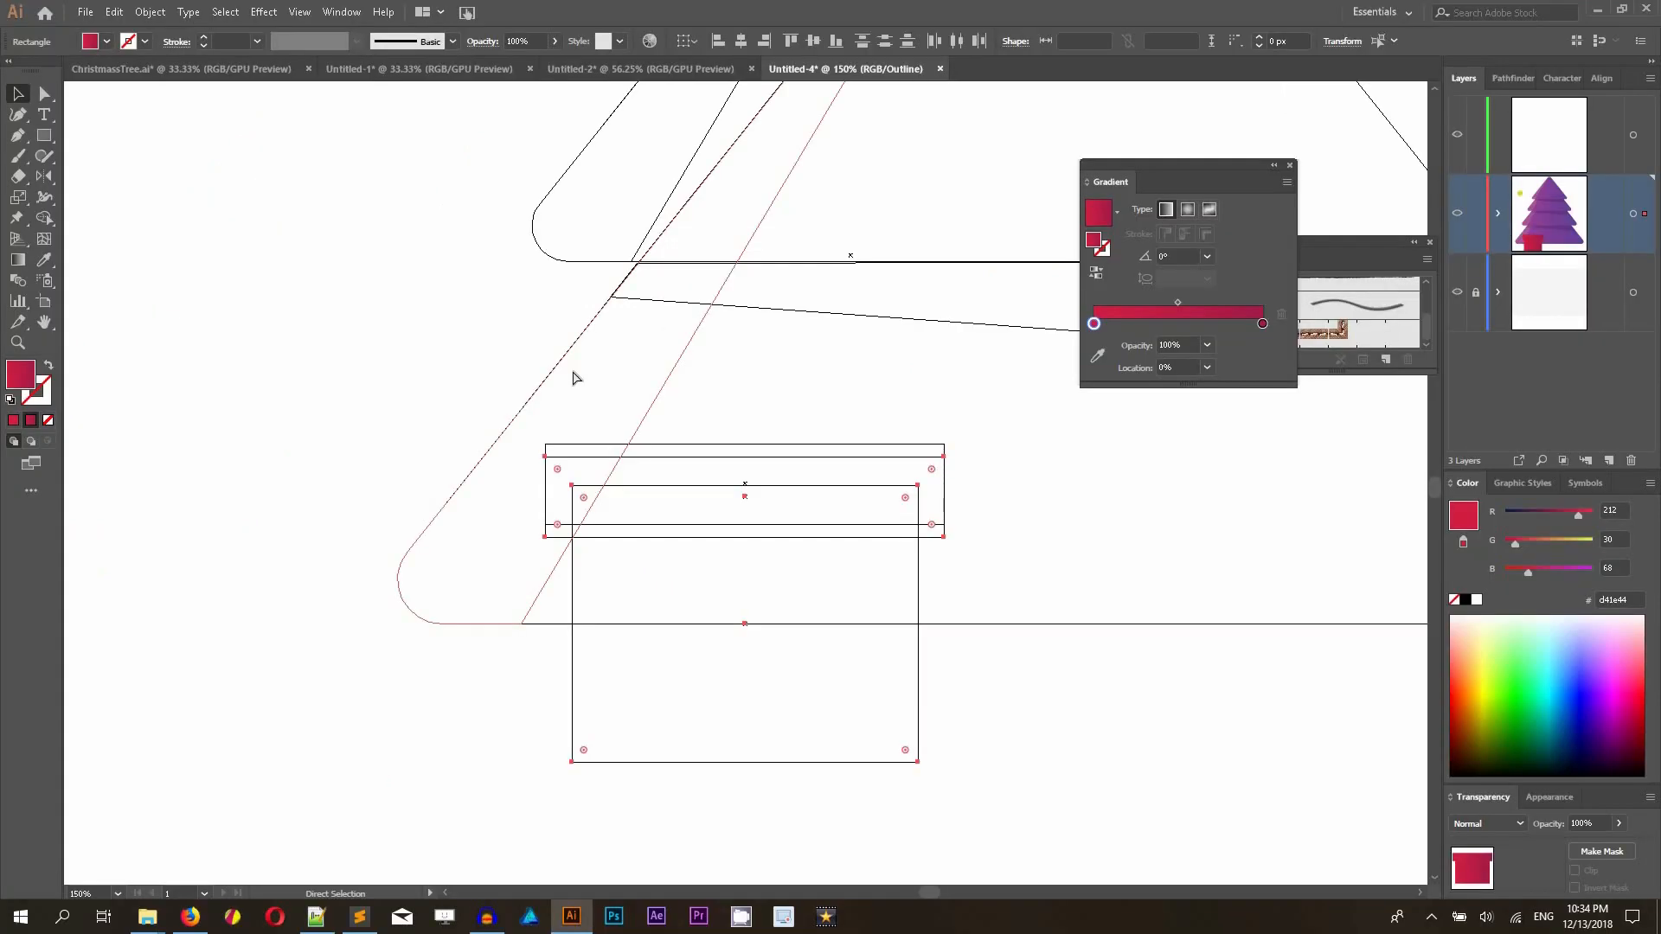
pyautogui.hotkey('ctrl', 'y')
pyautogui.press('v')
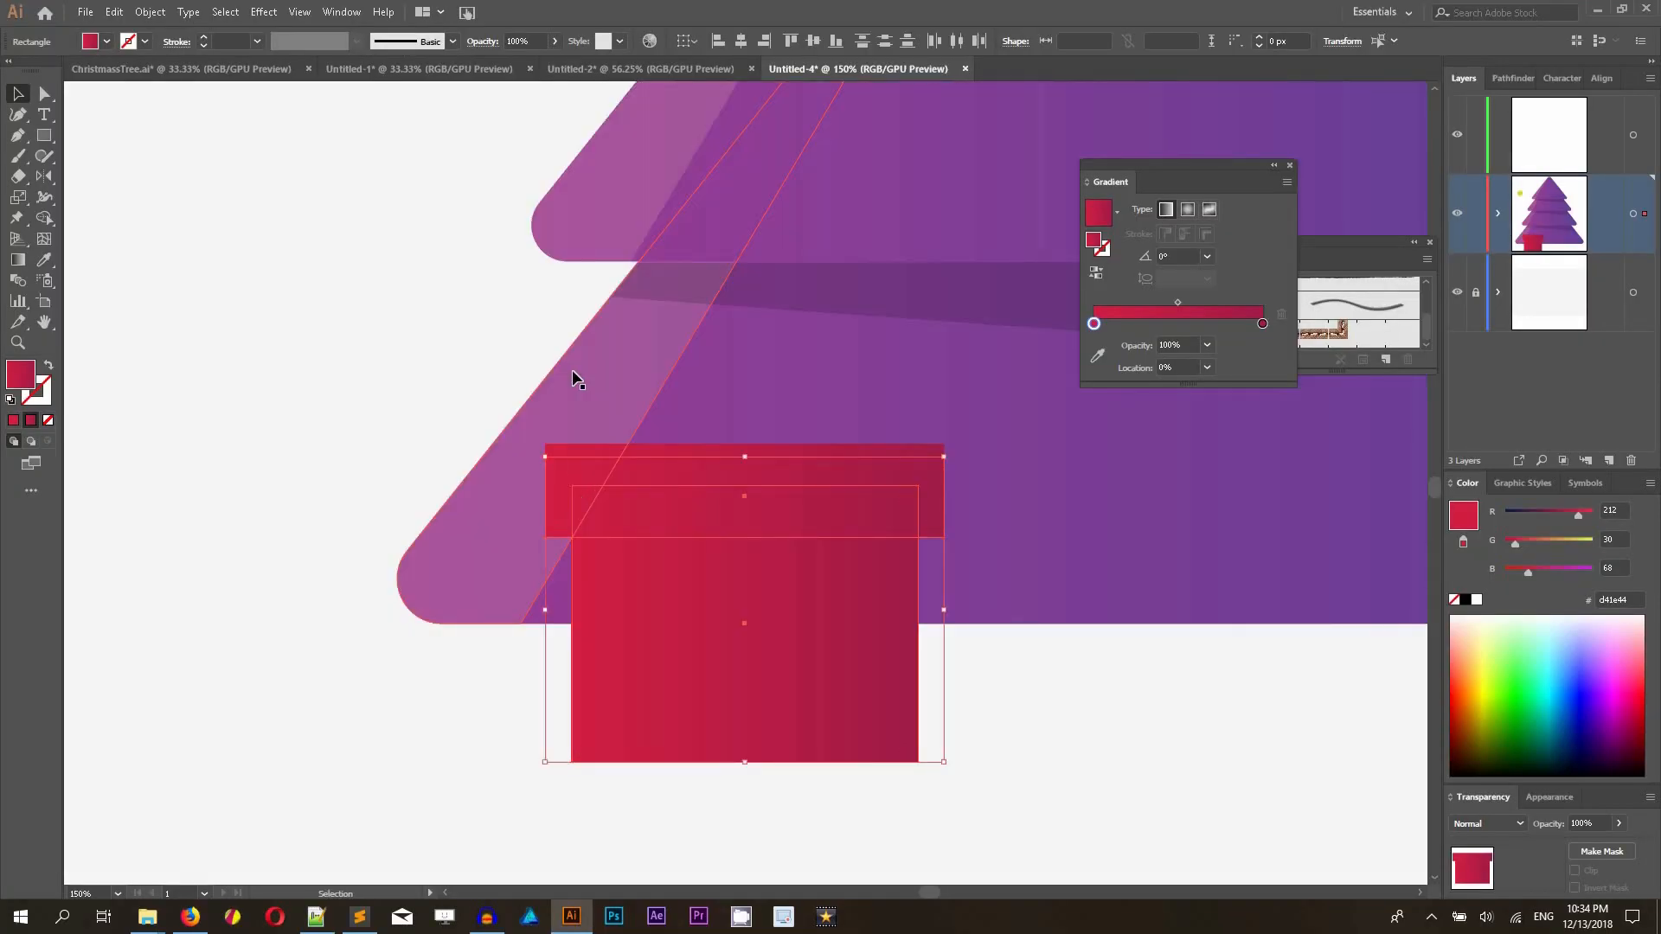
pyautogui.click(1512, 78)
pyautogui.click(1530, 126)
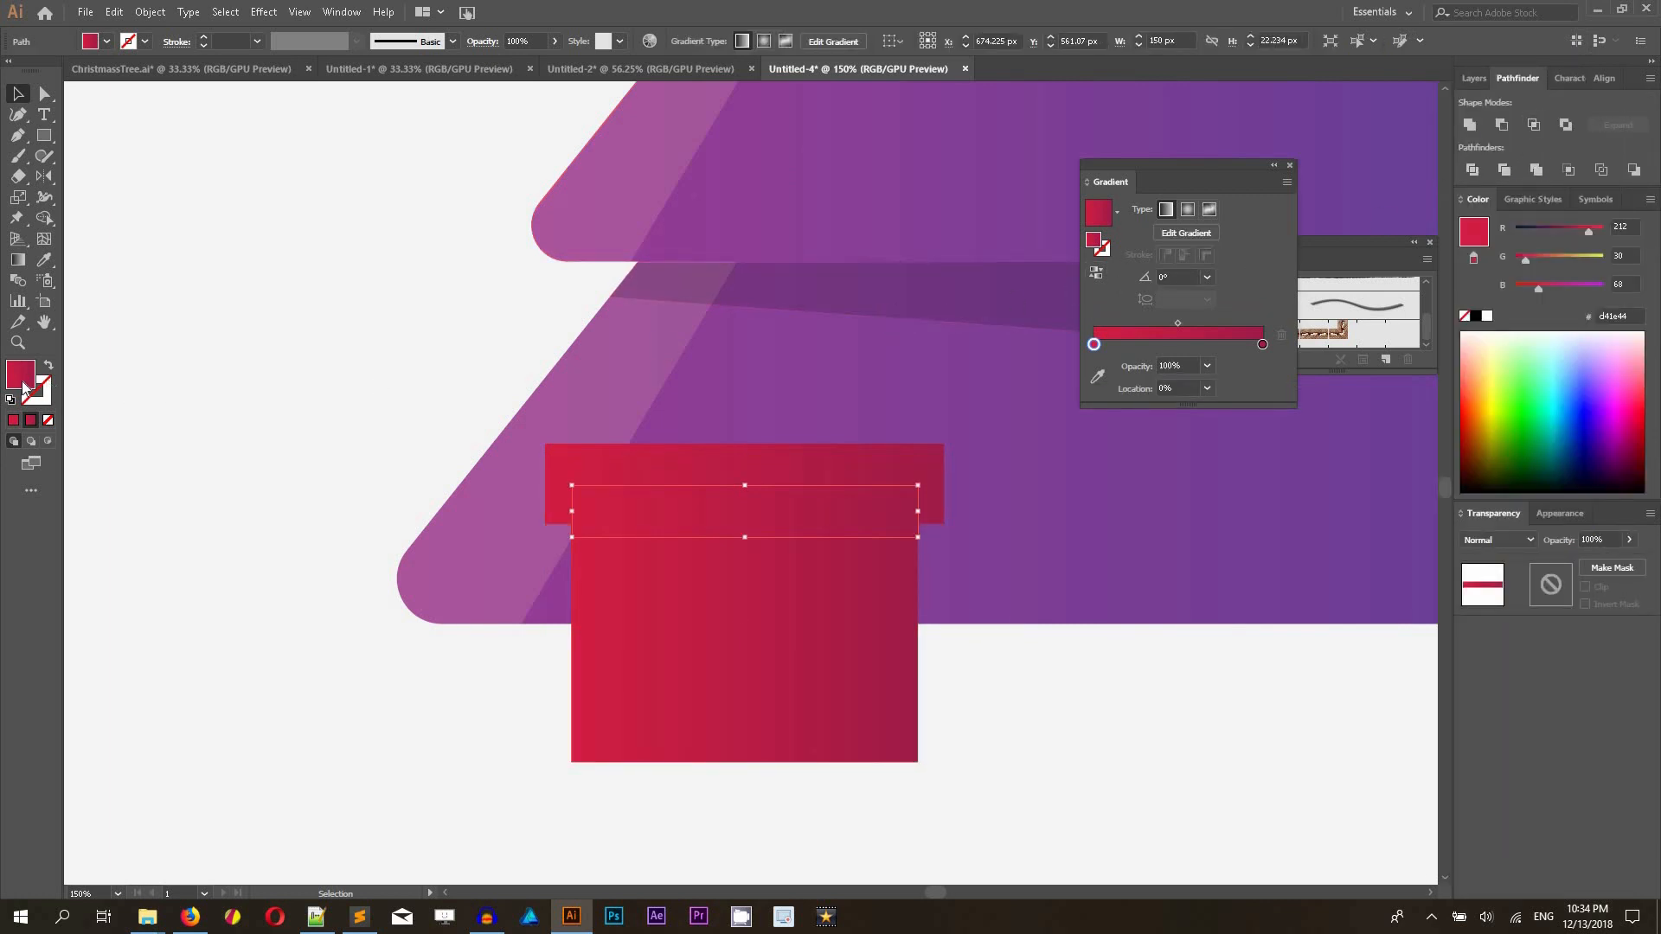
# - Apply the tree shadow's grey 50% Multiply appearance to the strip and send it behind the lid
pyautogui.click(44, 260)
pyautogui.click(758, 281)
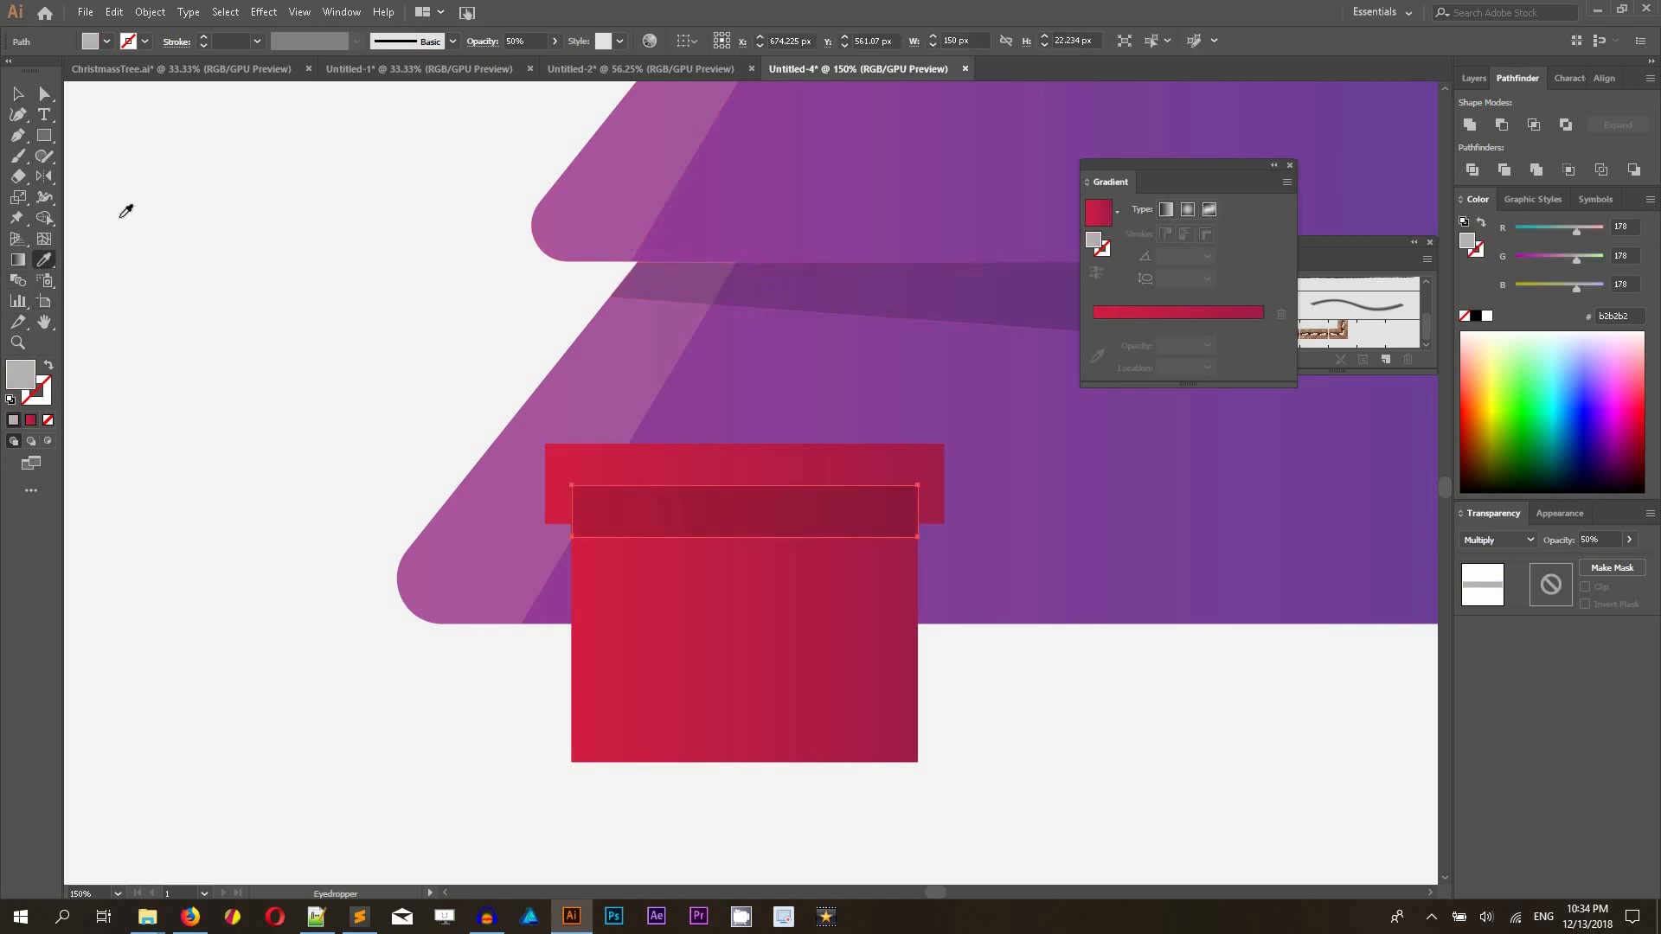
pyautogui.click(17, 93)
pyautogui.press('a')
pyautogui.press('v')
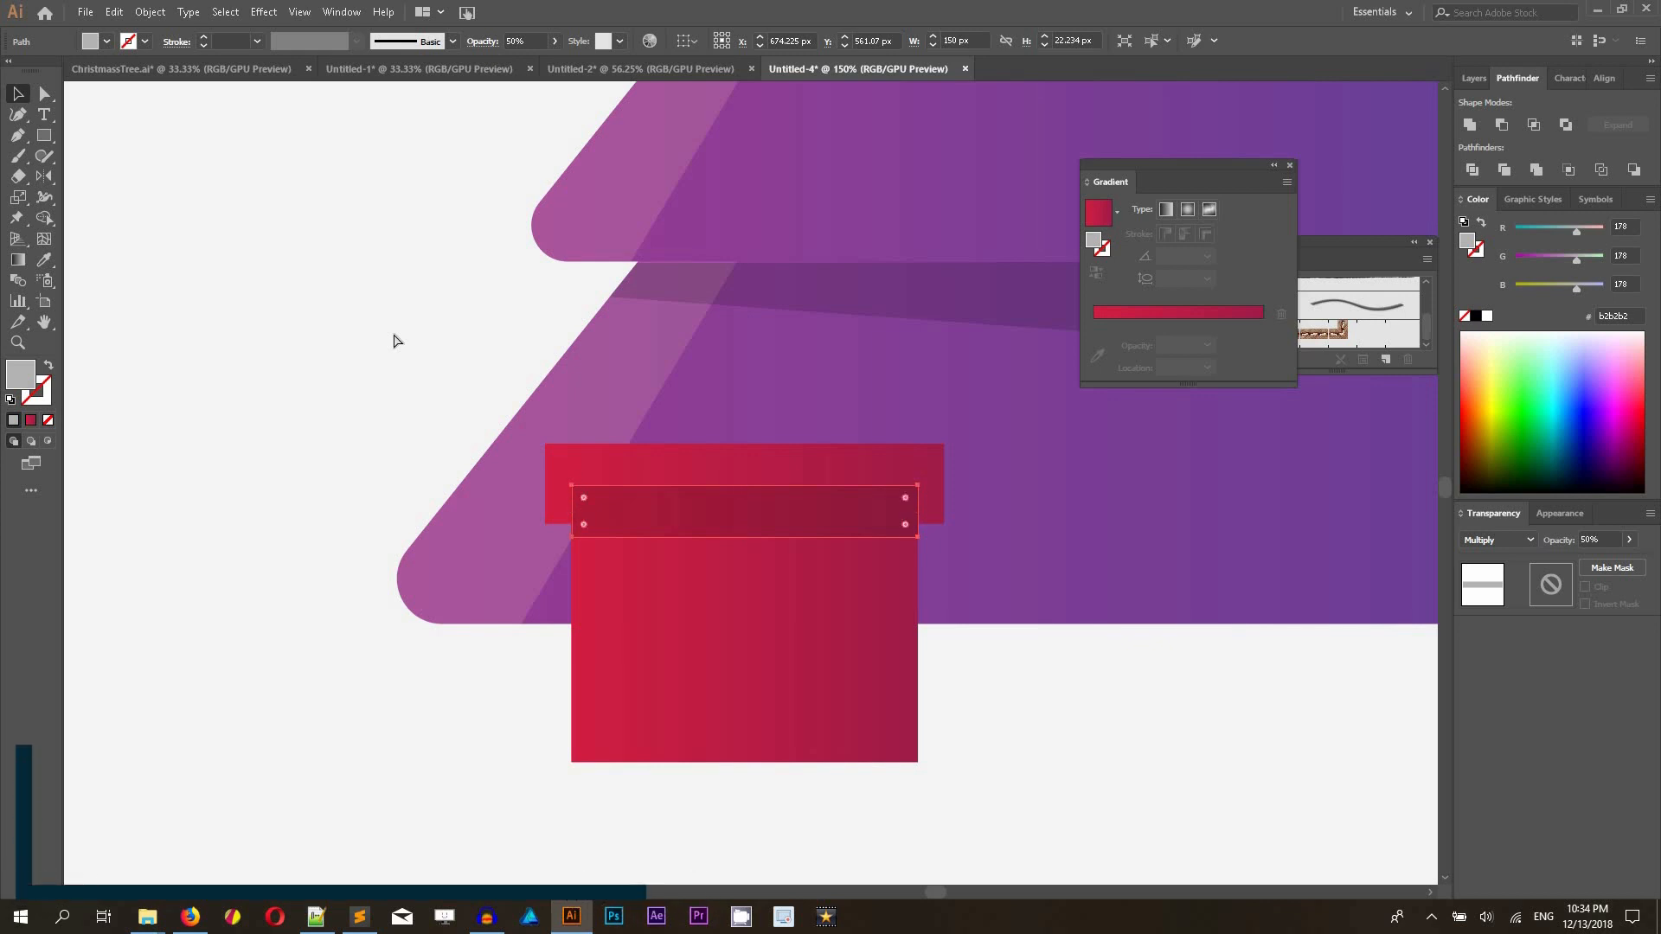
pyautogui.hotkey('ctrl', 'shift', '[')
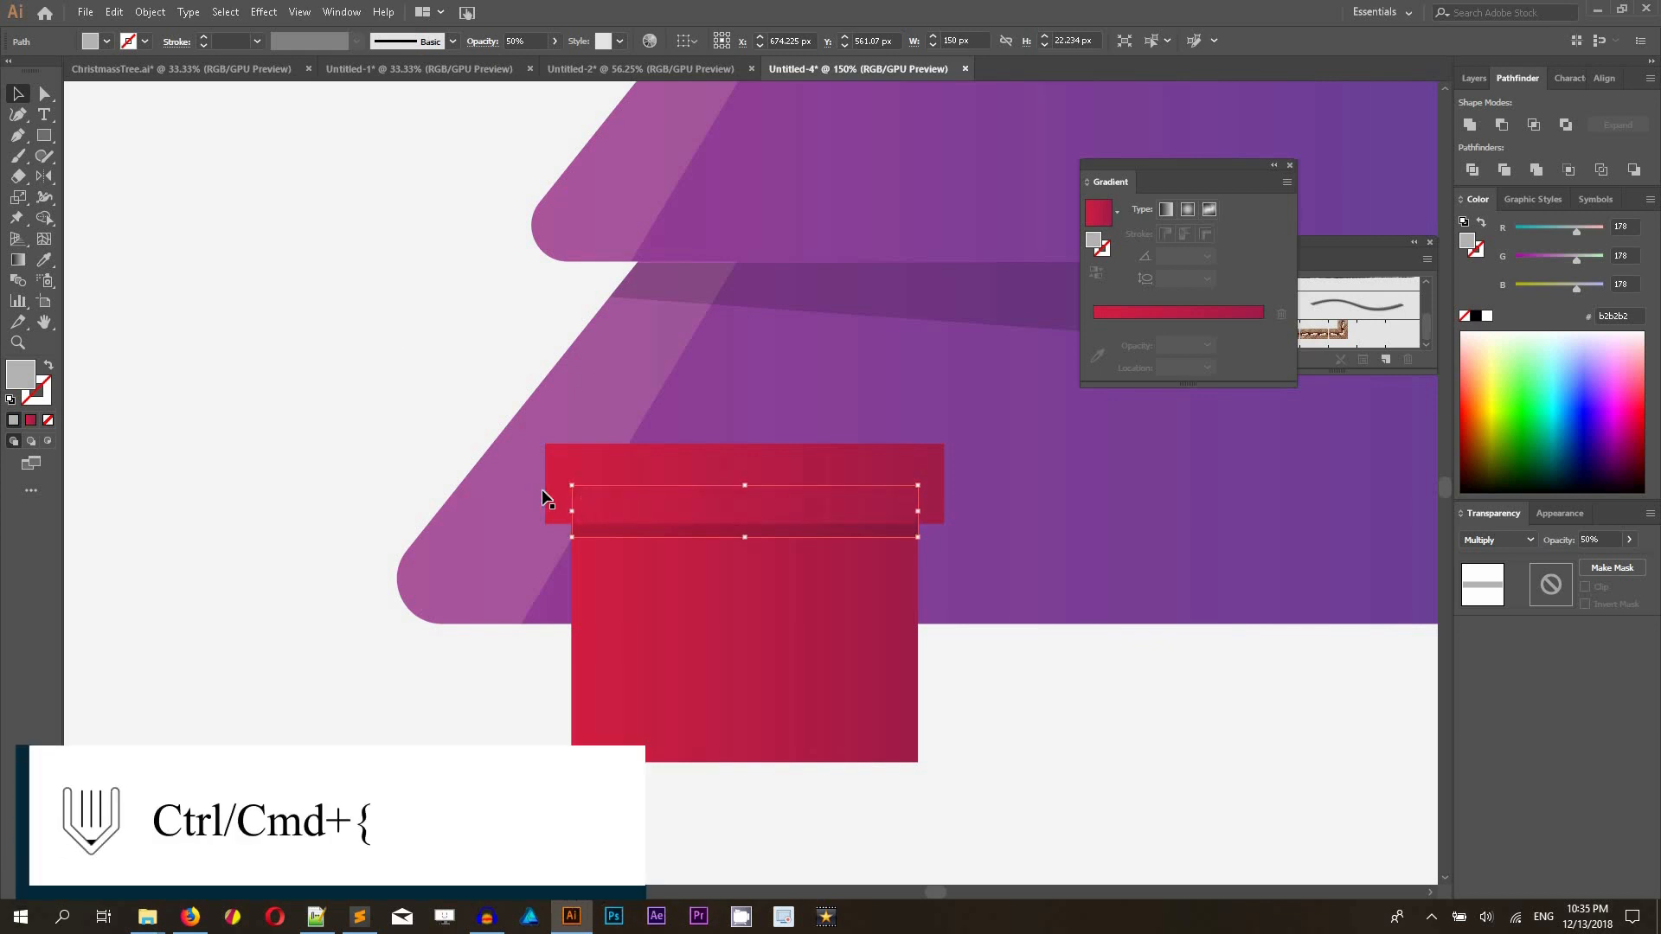
# - Move the gift box lid from the tree's layer to the top layer
pyautogui.click(1473, 77)
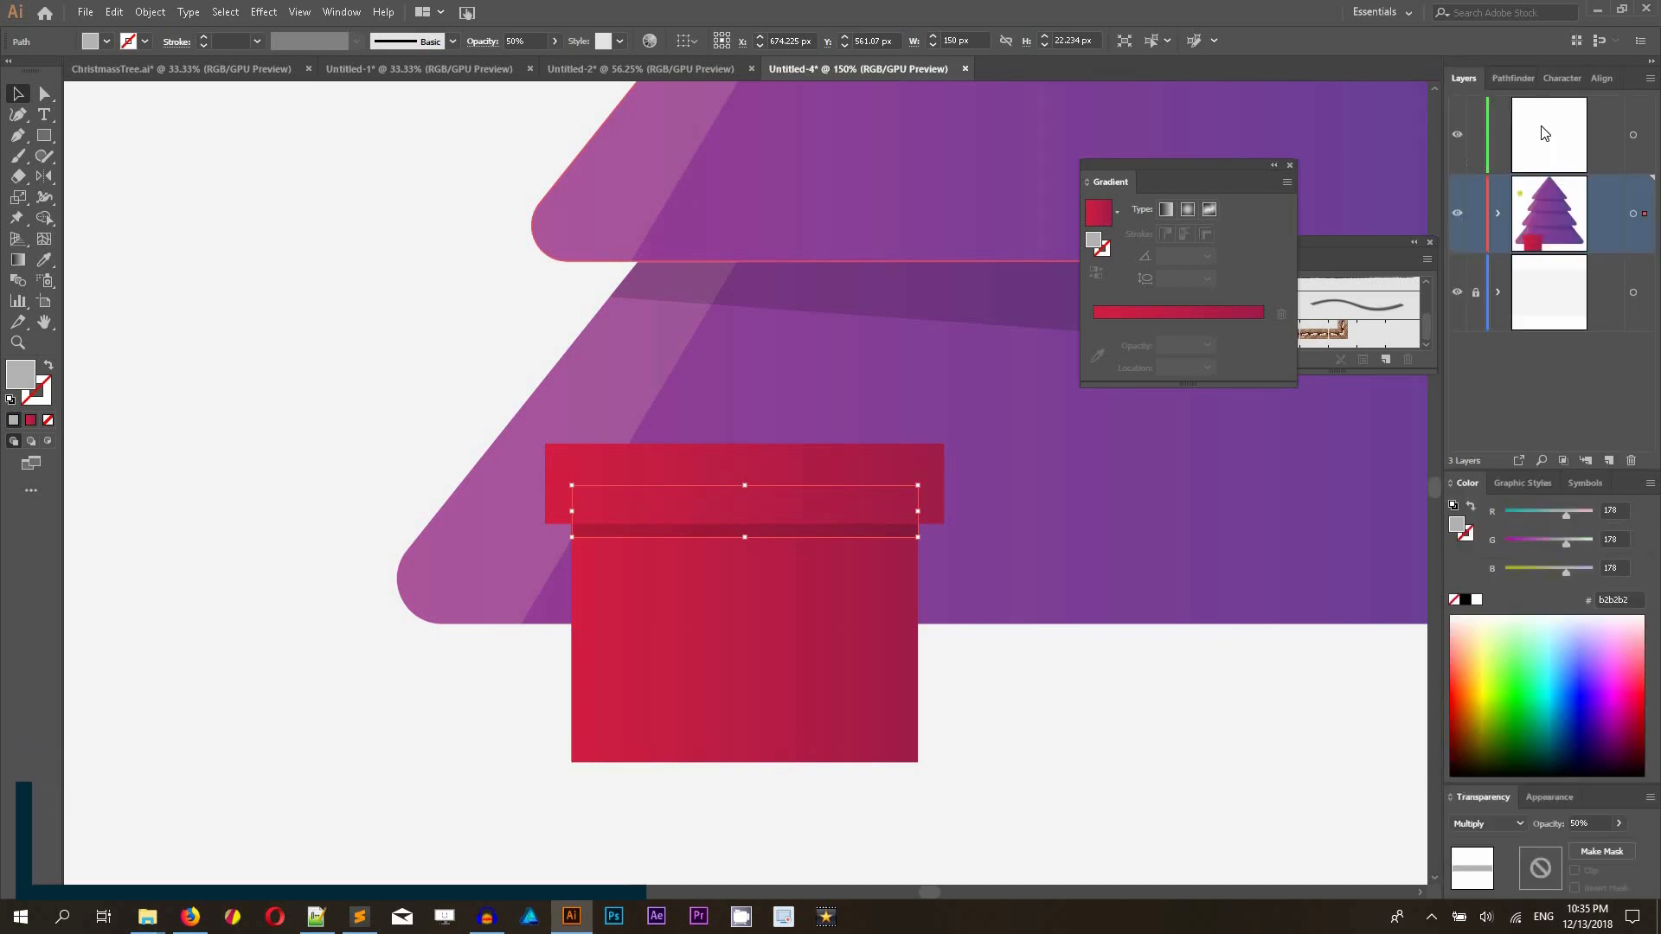
pyautogui.click(1498, 214)
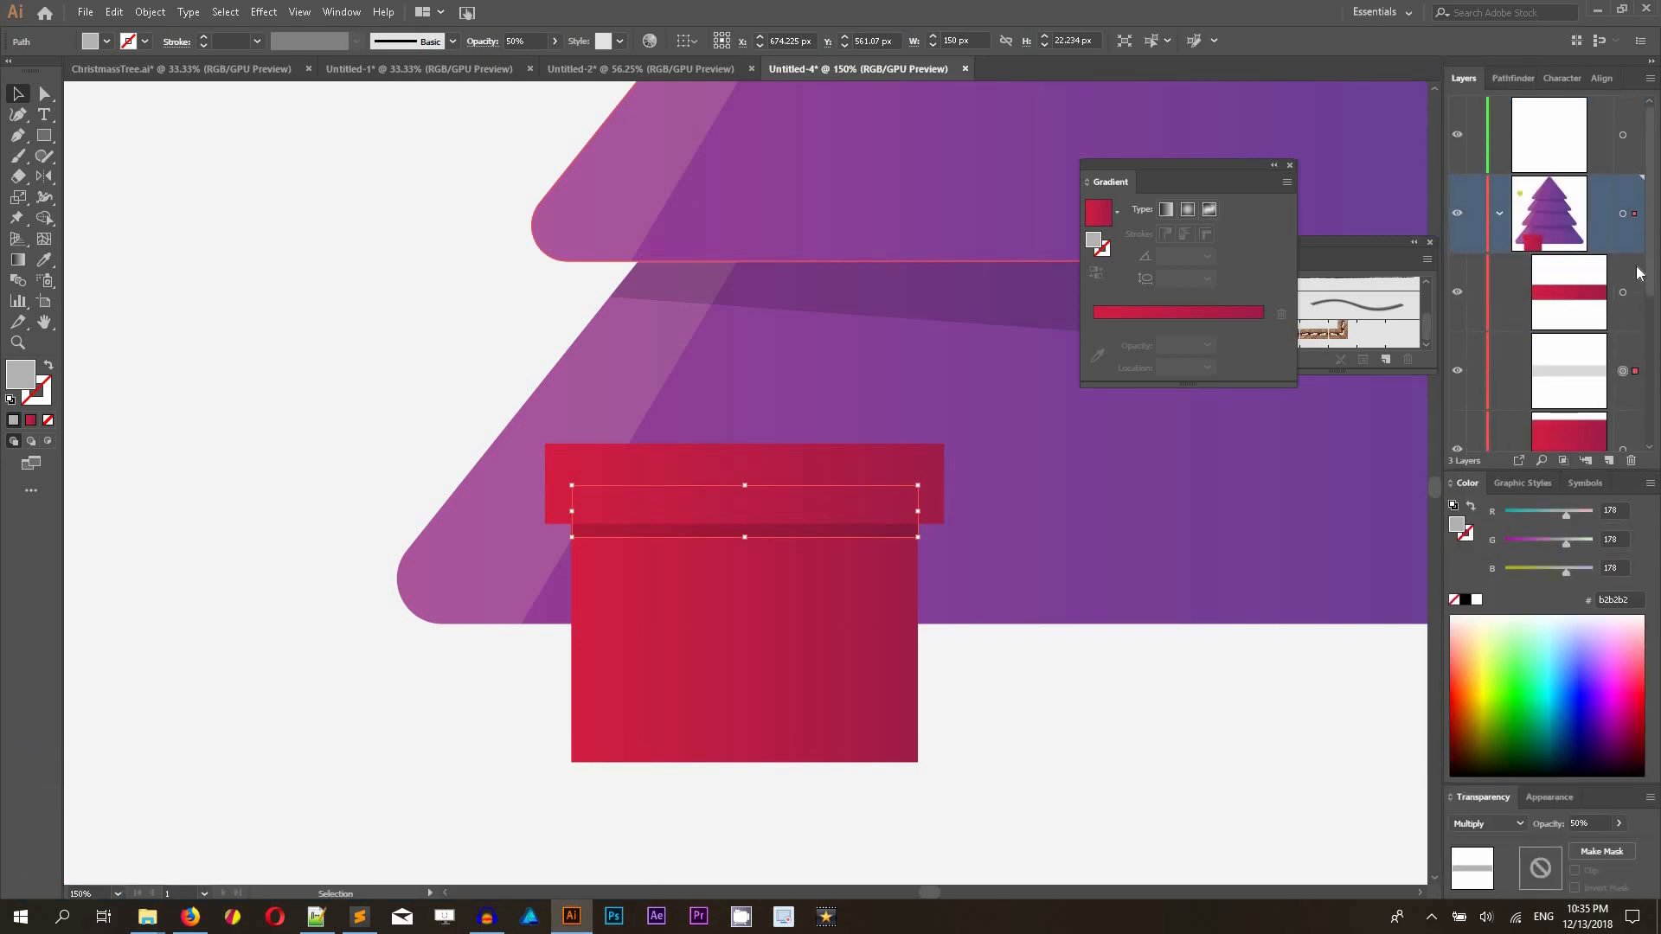
pyautogui.moveTo(1590, 372)
pyautogui.mouseDown()
pyautogui.moveTo(1596, 281)
pyautogui.moveTo(1600, 359)
pyautogui.mouseUp()
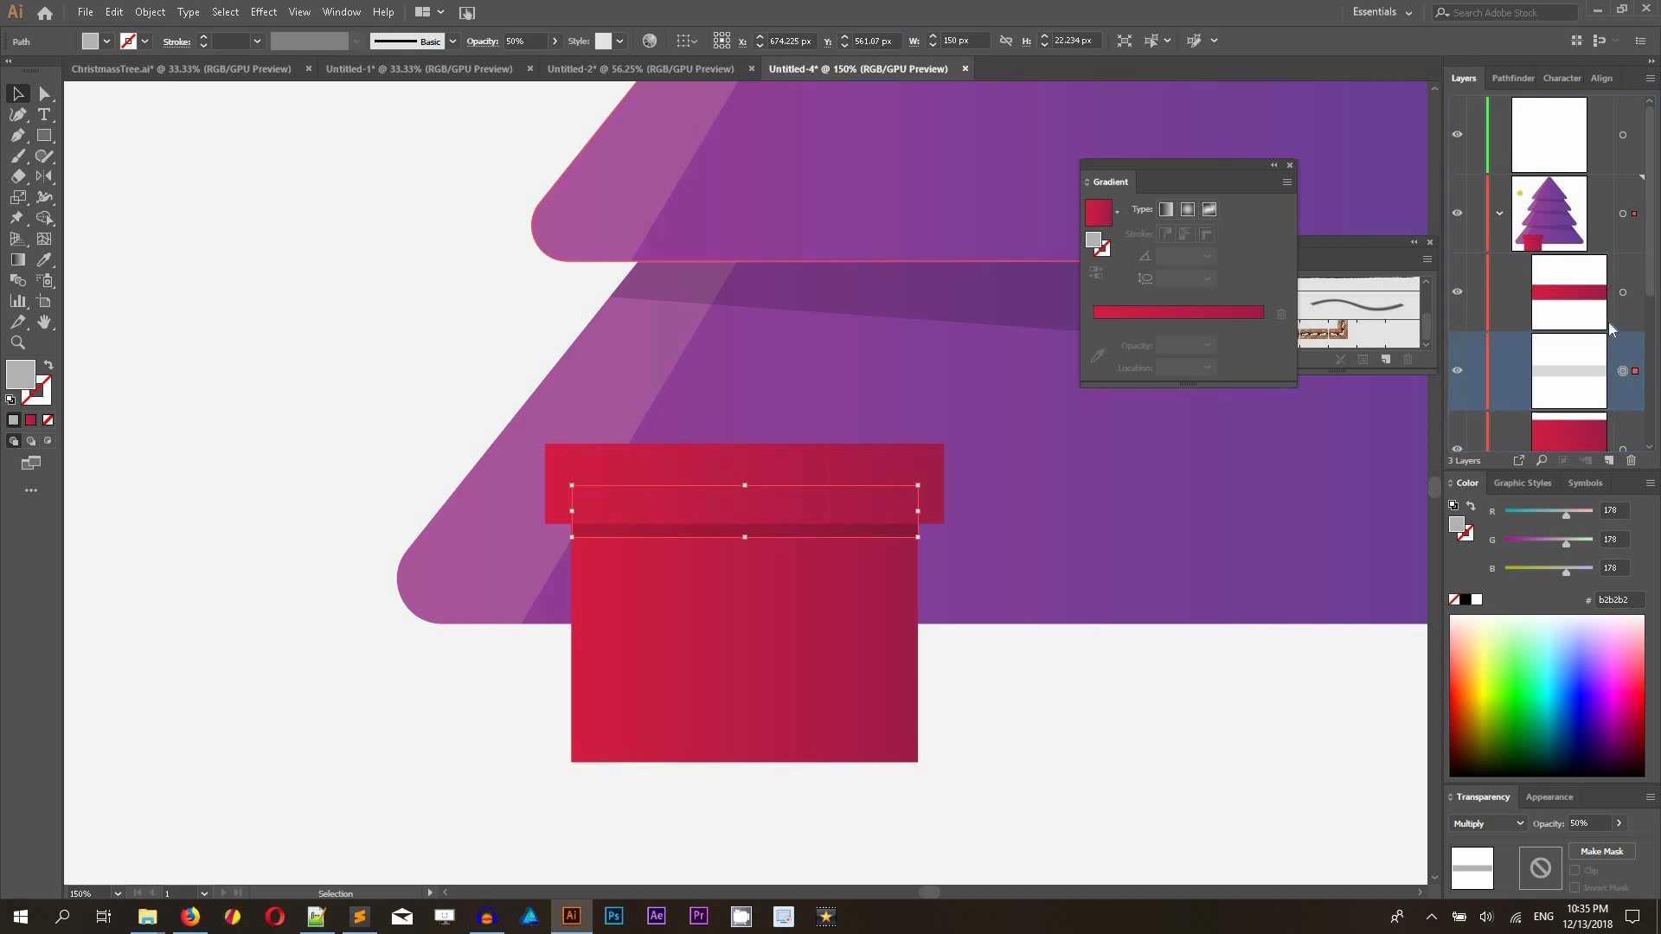
pyautogui.keyDown('shift'); pyautogui.click(1623, 294); pyautogui.keyUp('shift')
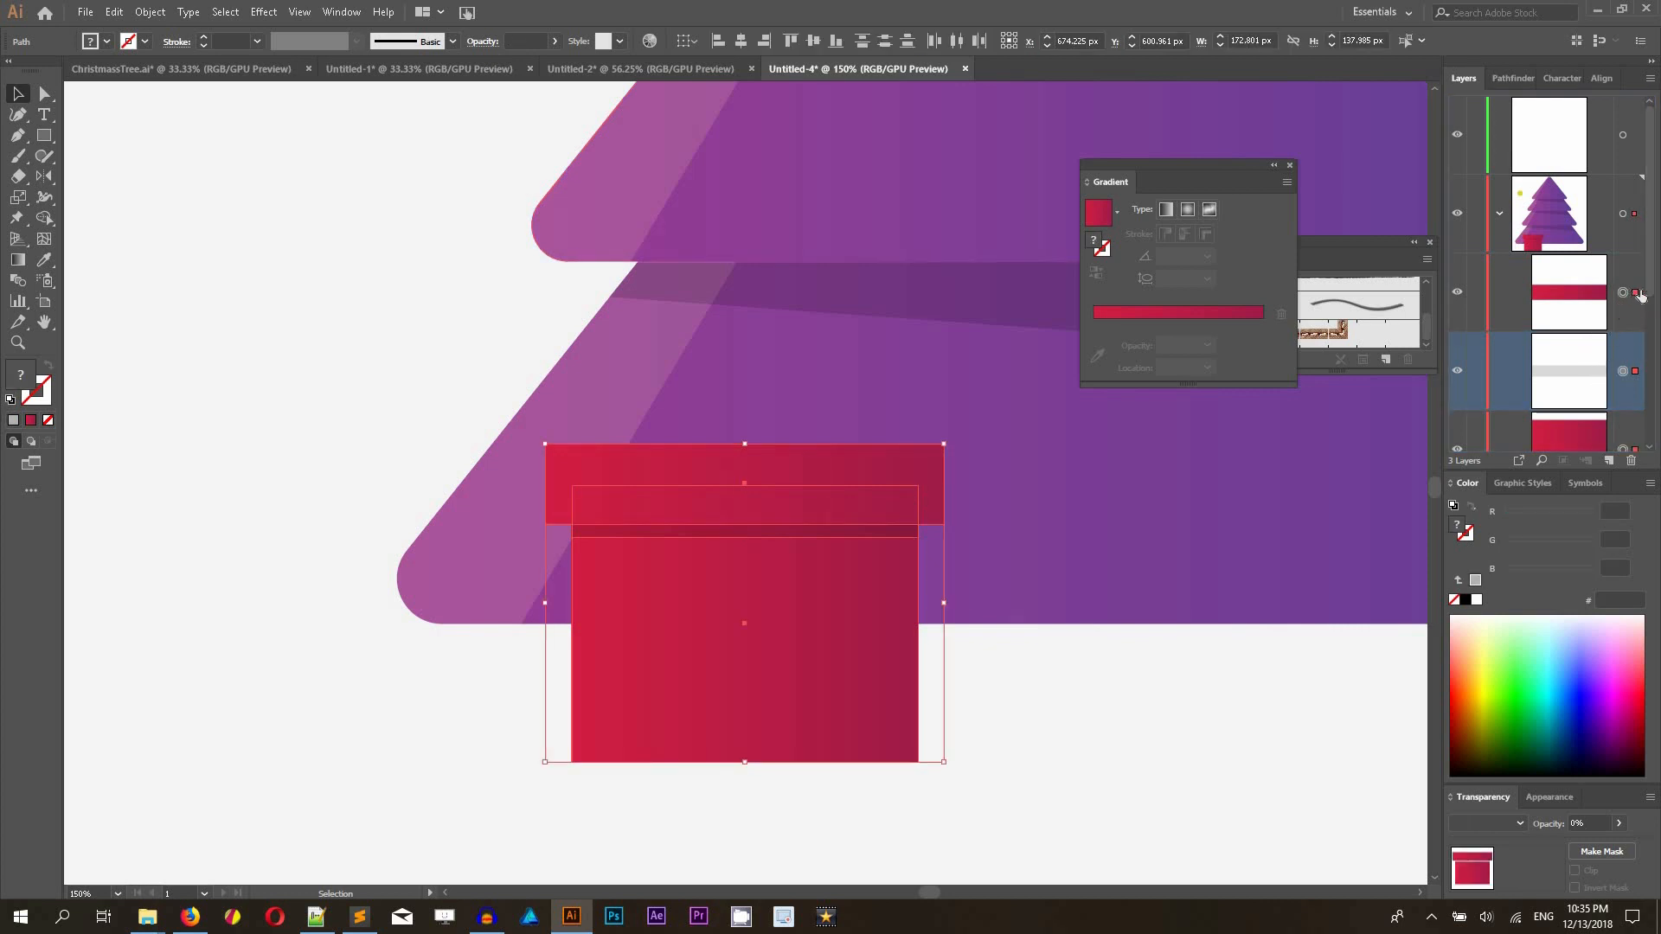
pyautogui.moveTo(1642, 178); pyautogui.dragTo(1639, 138)
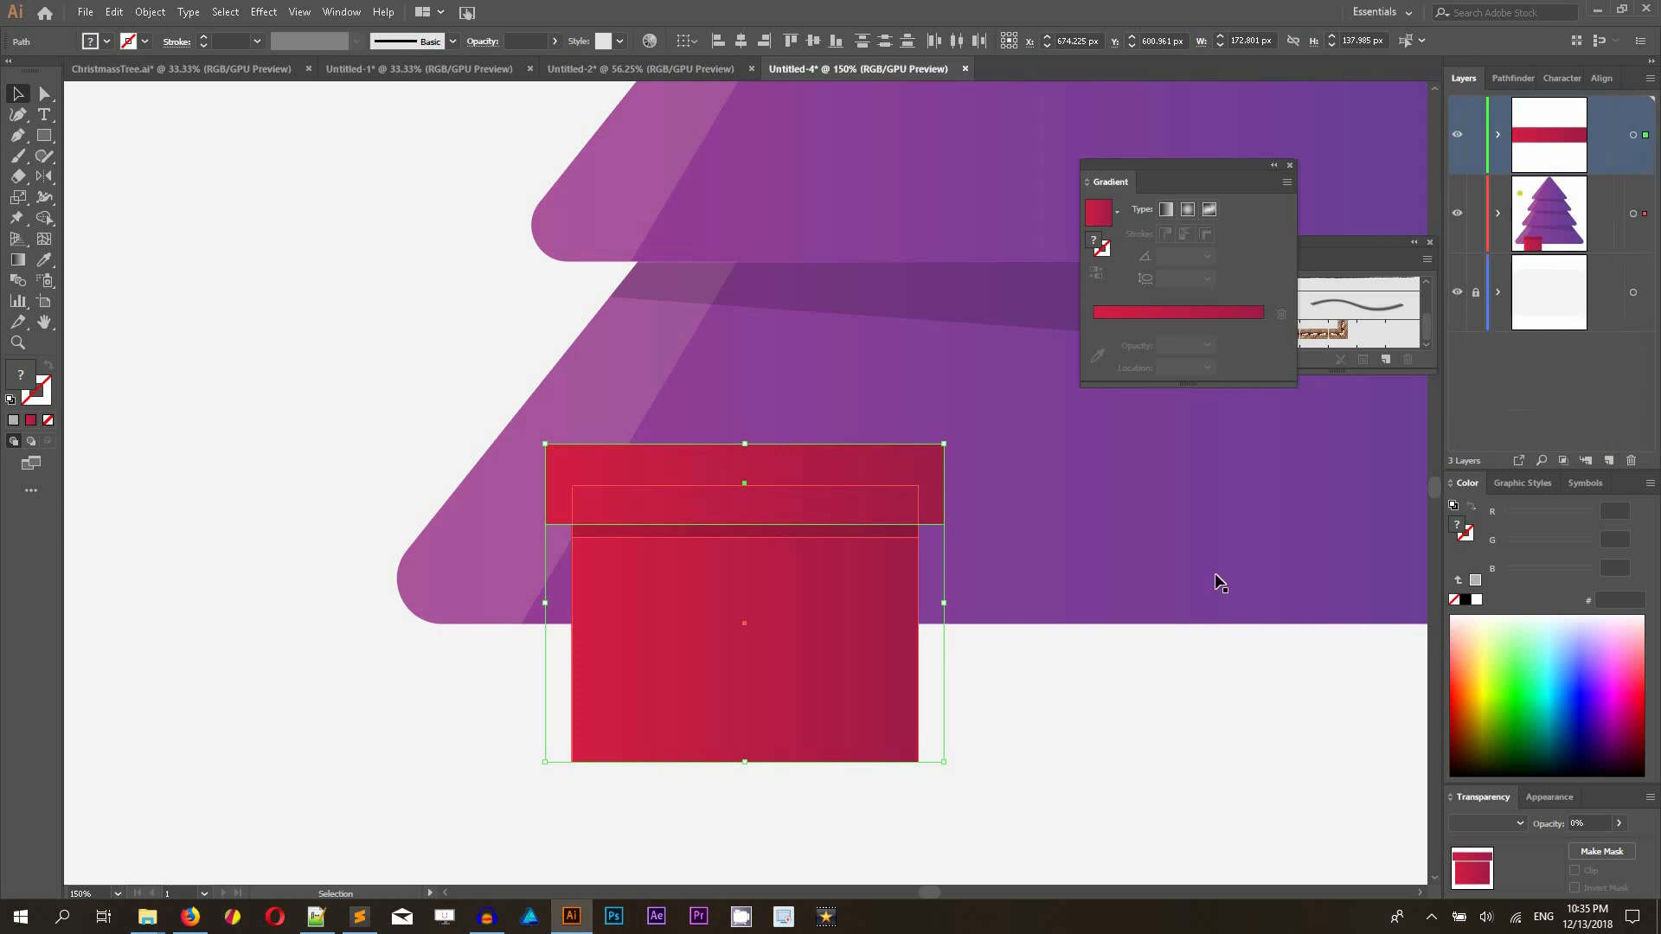
pyautogui.click(1172, 773)
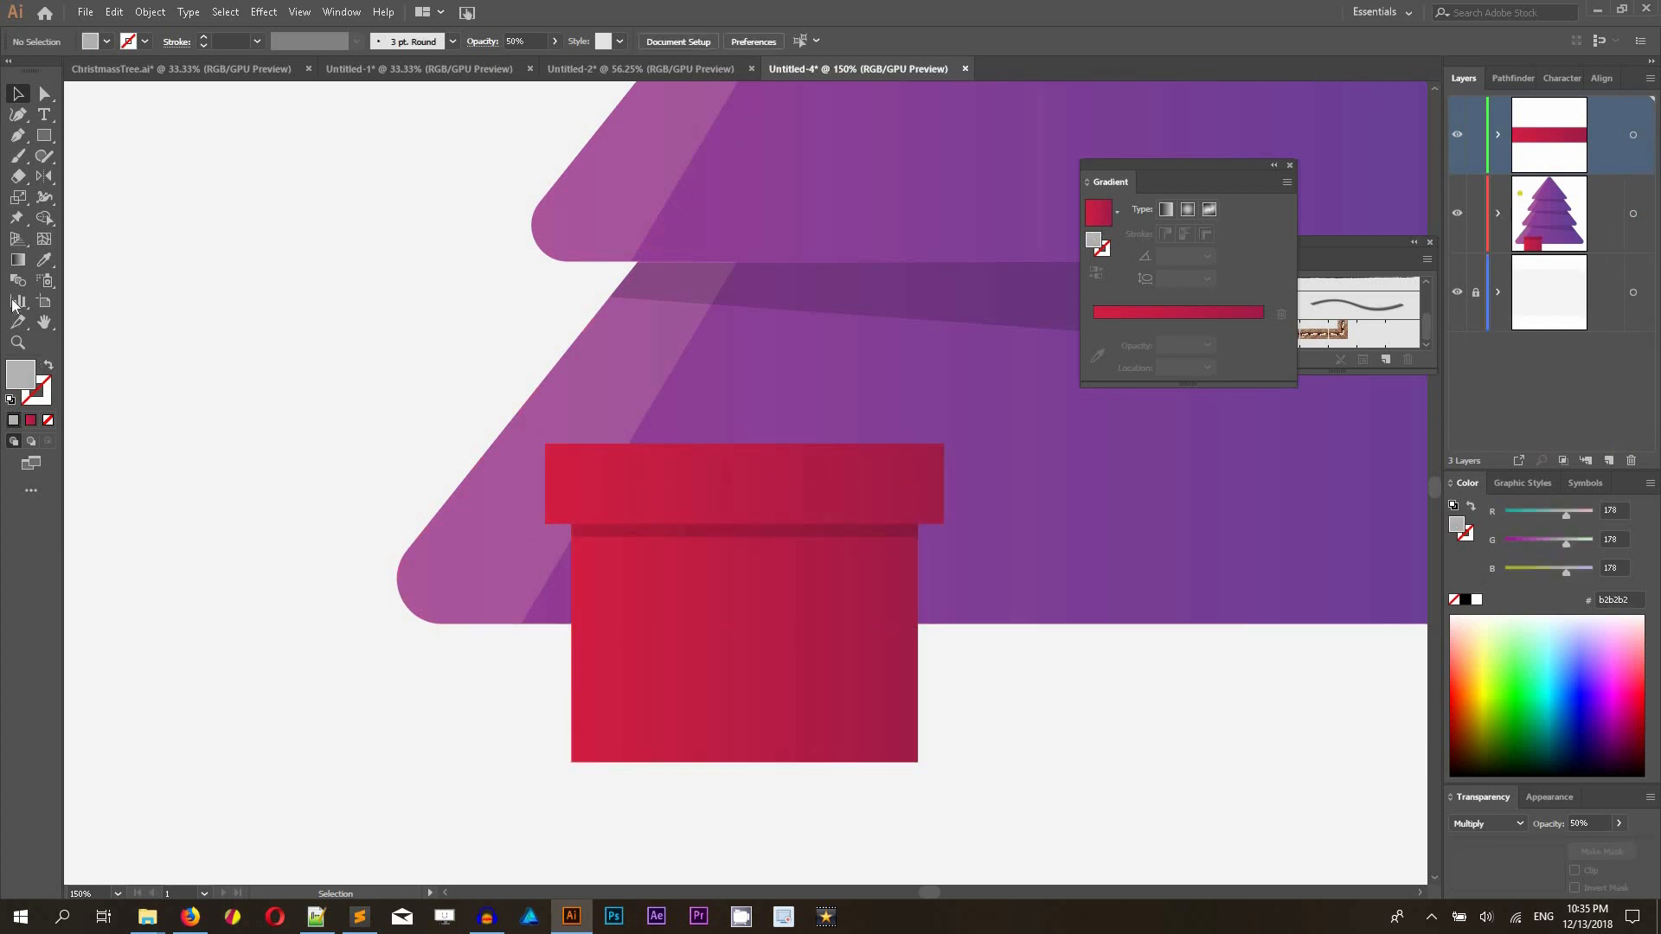
# - Draw a vertical ribbon about 28 × 103 px down the box front and fill it yellow (RGB 248, 255, 94)
pyautogui.moveTo(44, 135); pyautogui.dragTo(121, 136)
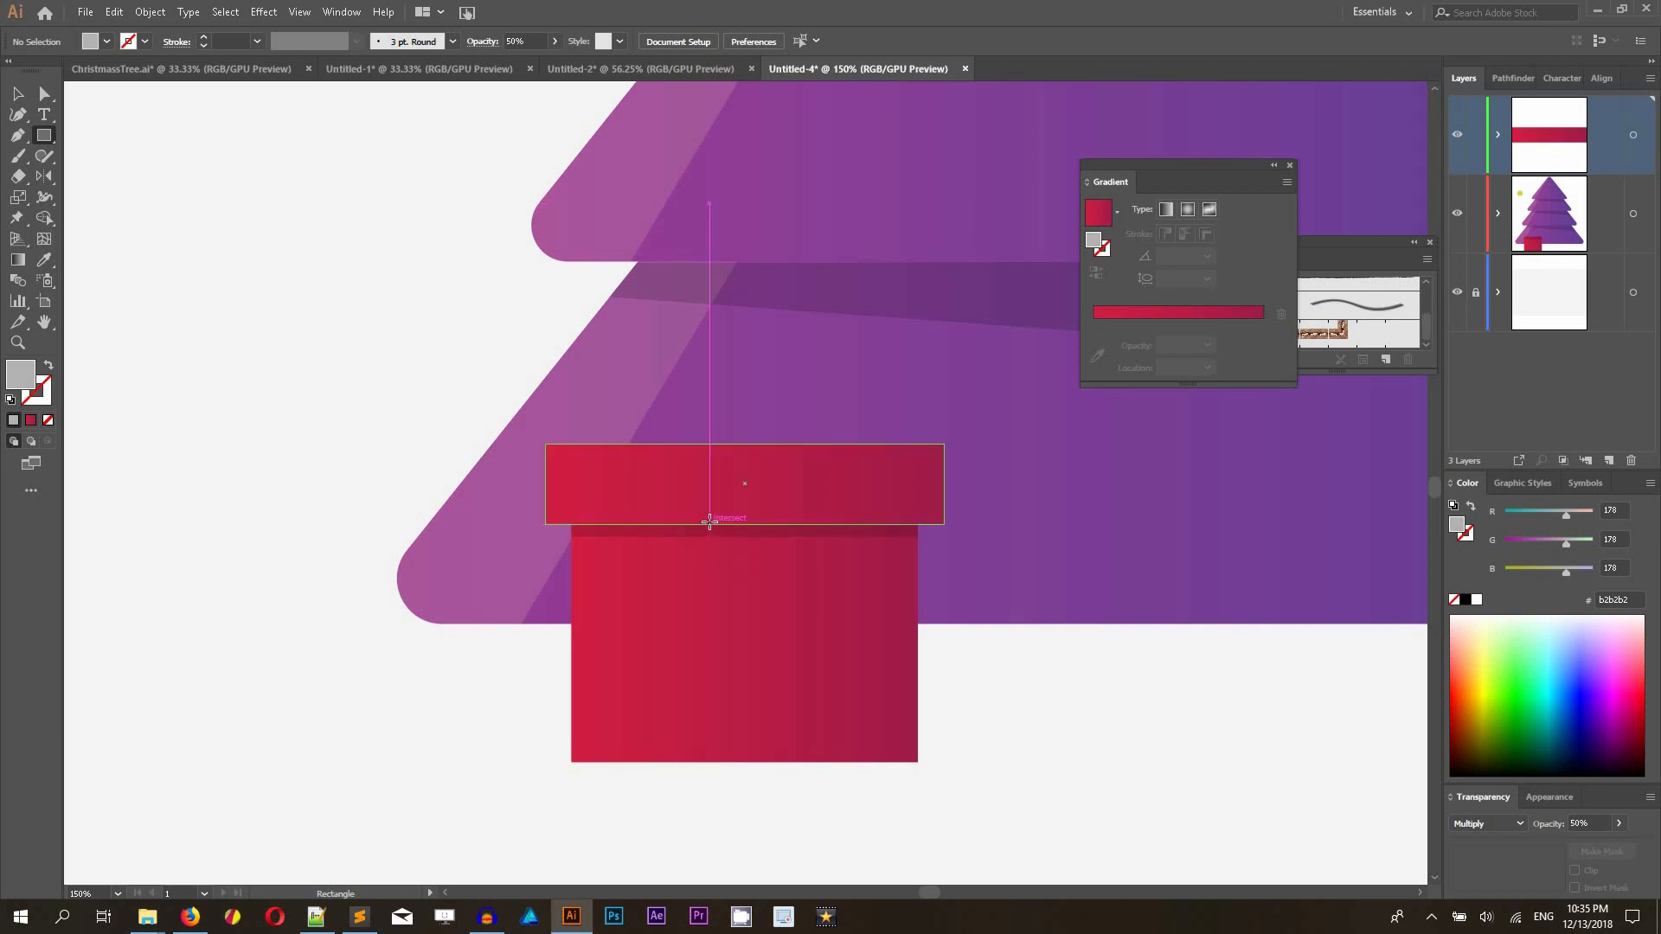
pyautogui.moveTo(709, 524); pyautogui.dragTo(788, 761)
pyautogui.click(14, 101)
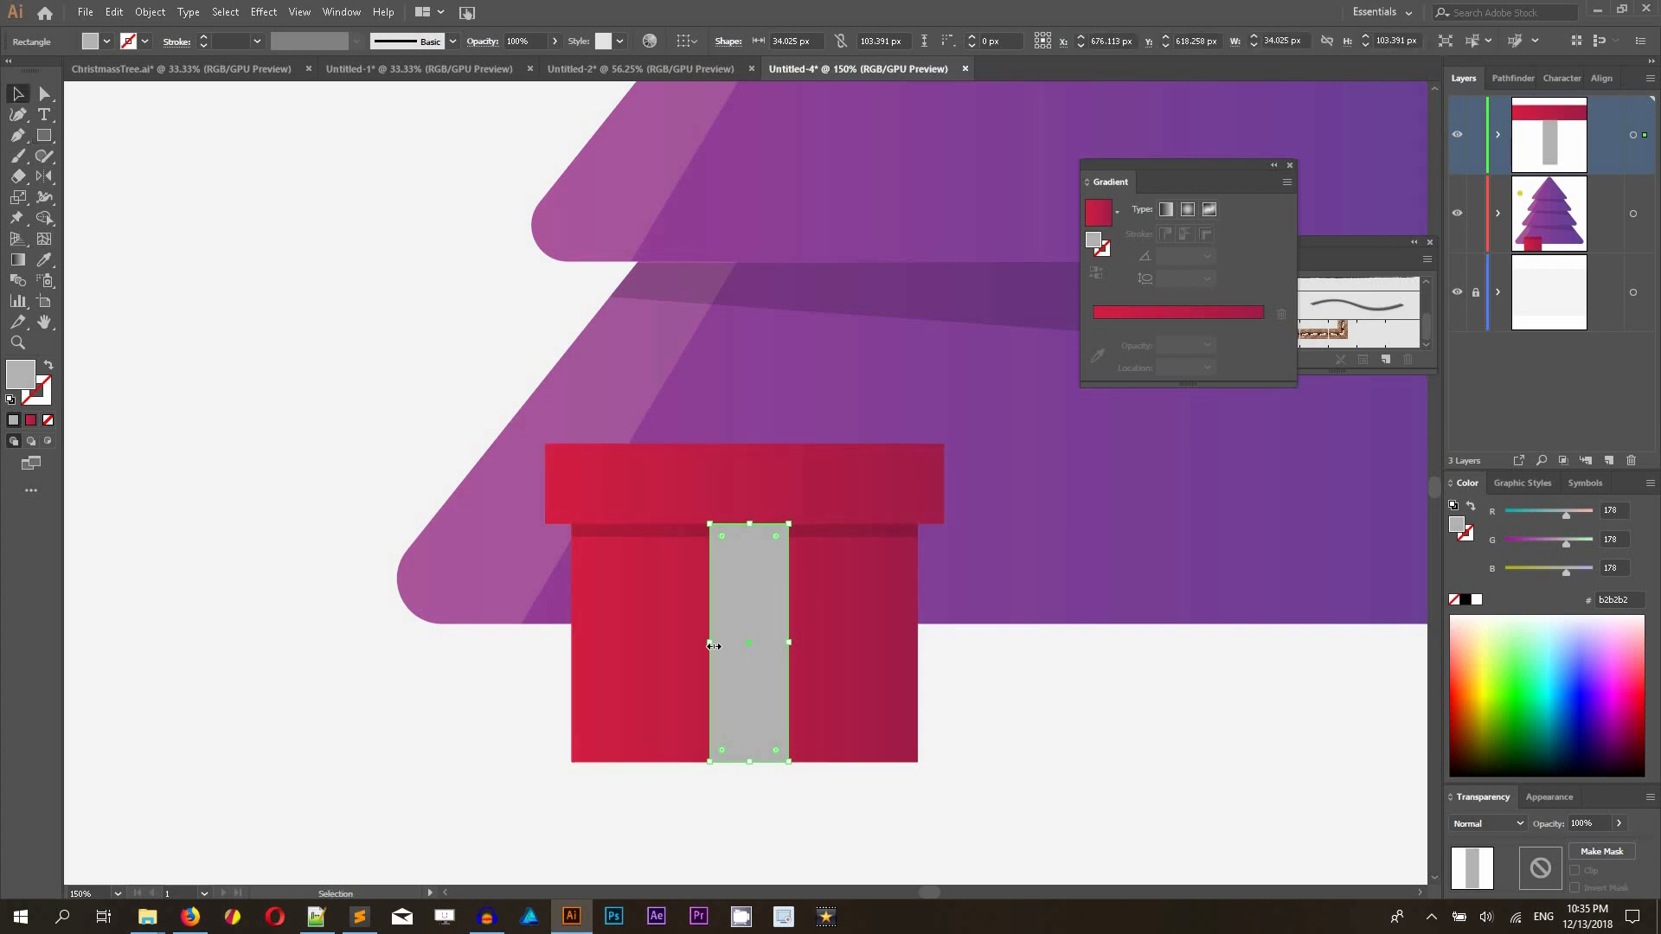
pyautogui.moveTo(717, 646); pyautogui.dragTo(724, 645)
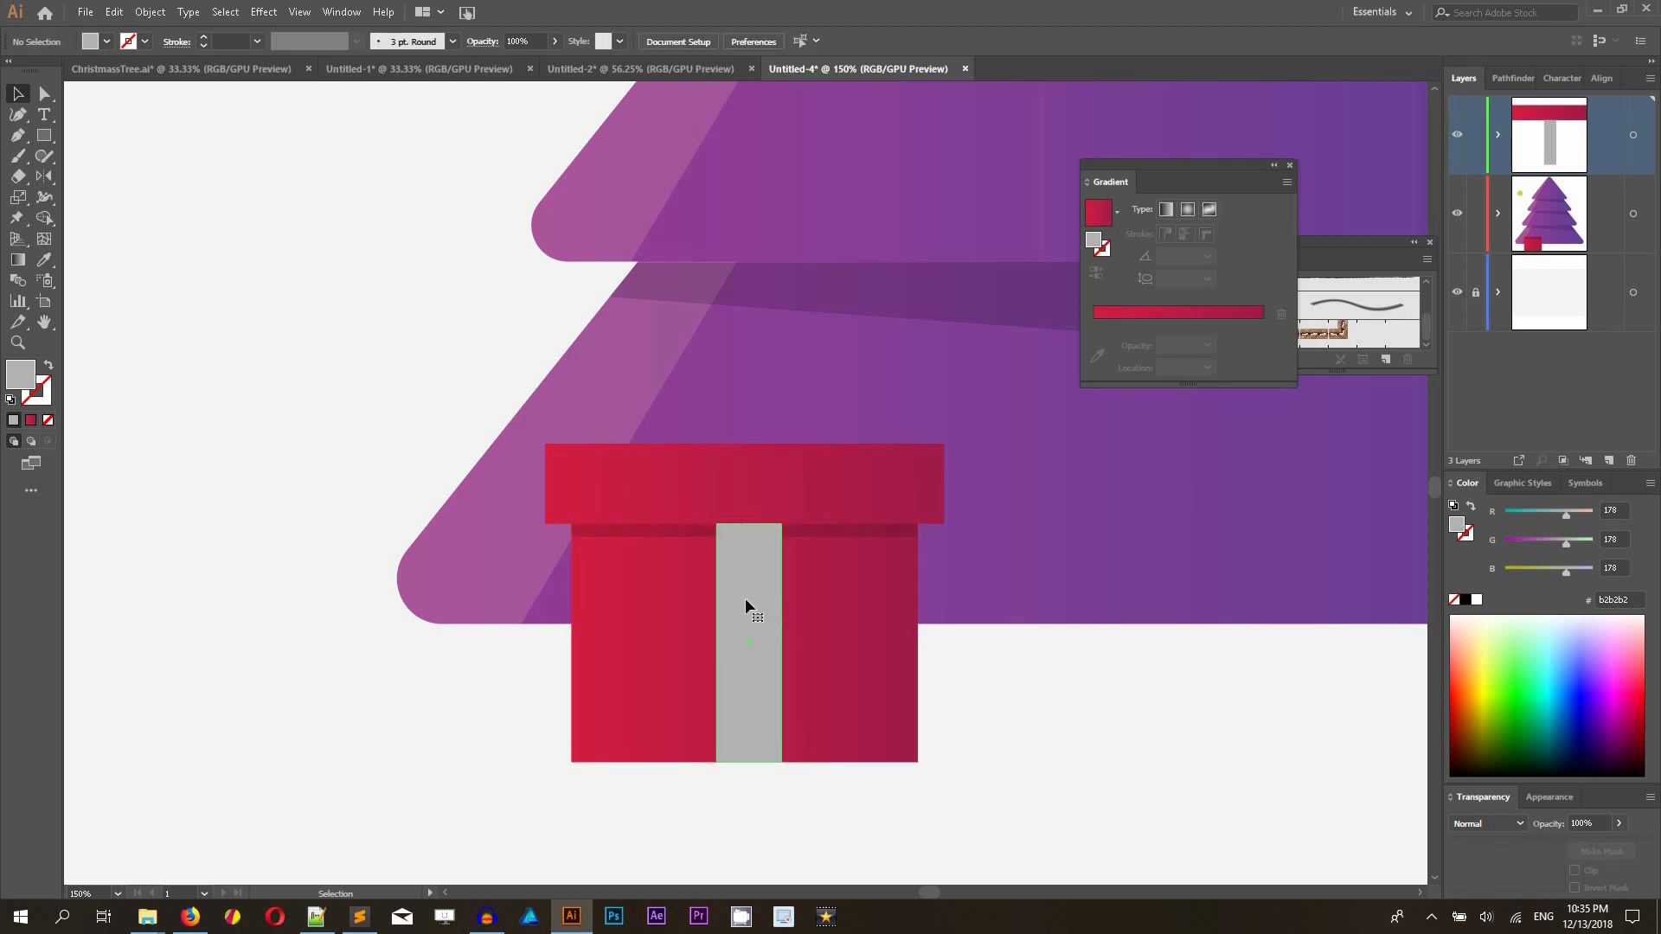
pyautogui.click(1487, 657)
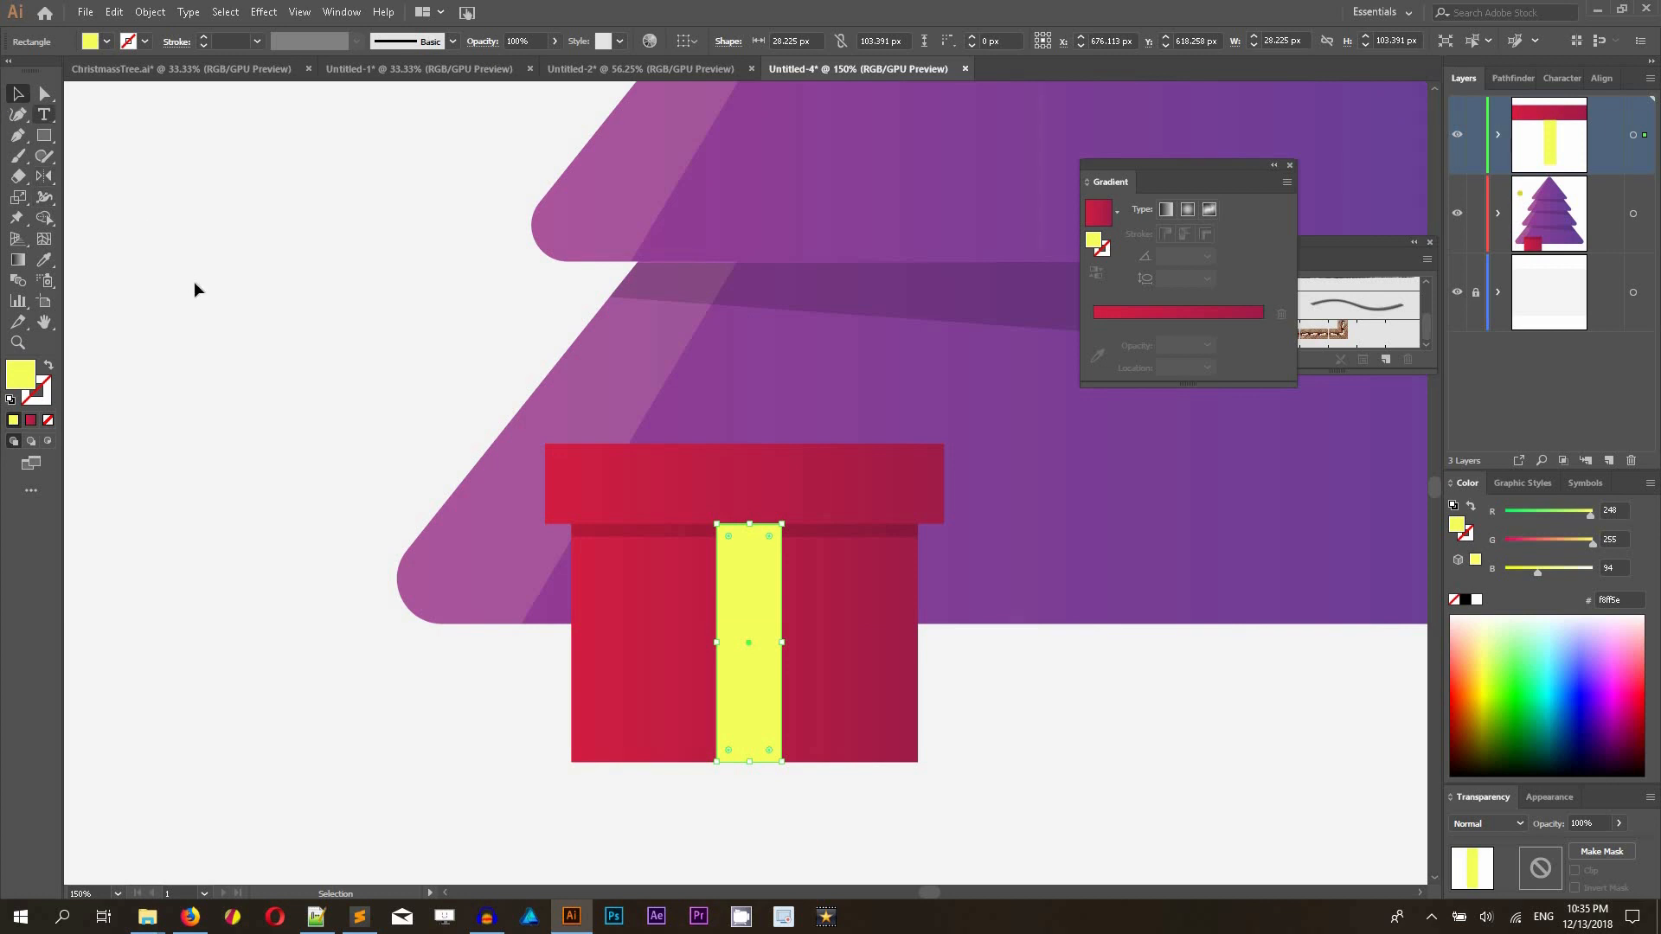
# - Move the box body and its shadow strip to the top layer, stacking the ribbon between them
pyautogui.press('a')
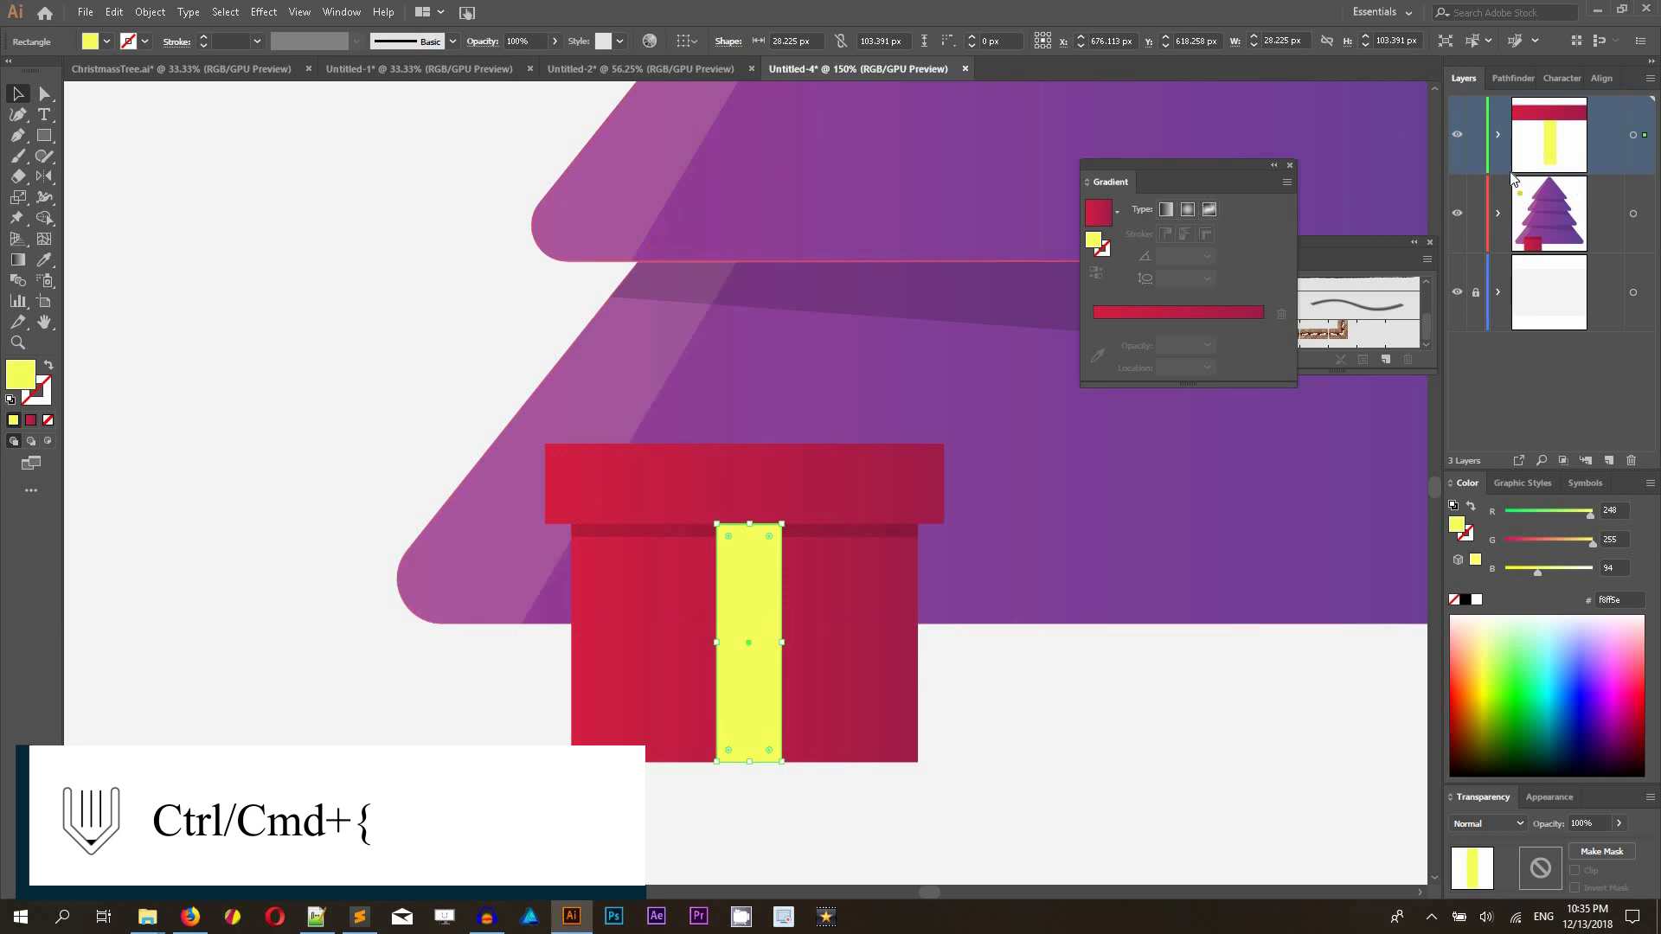
pyautogui.click(1499, 137)
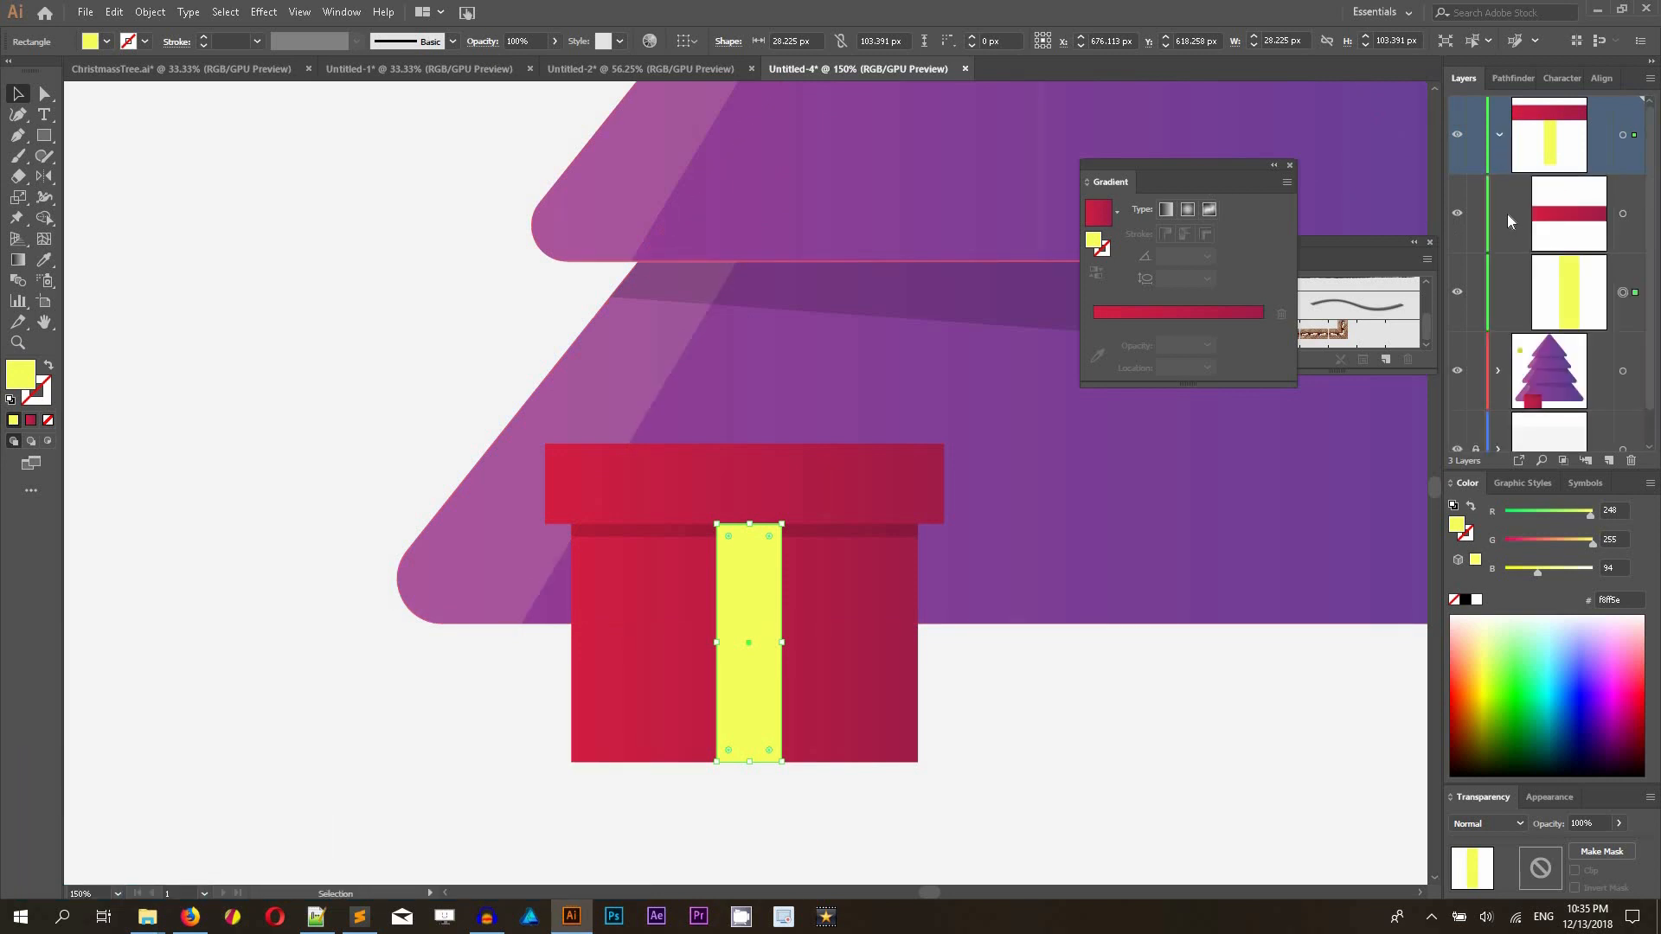
pyautogui.click(1497, 333)
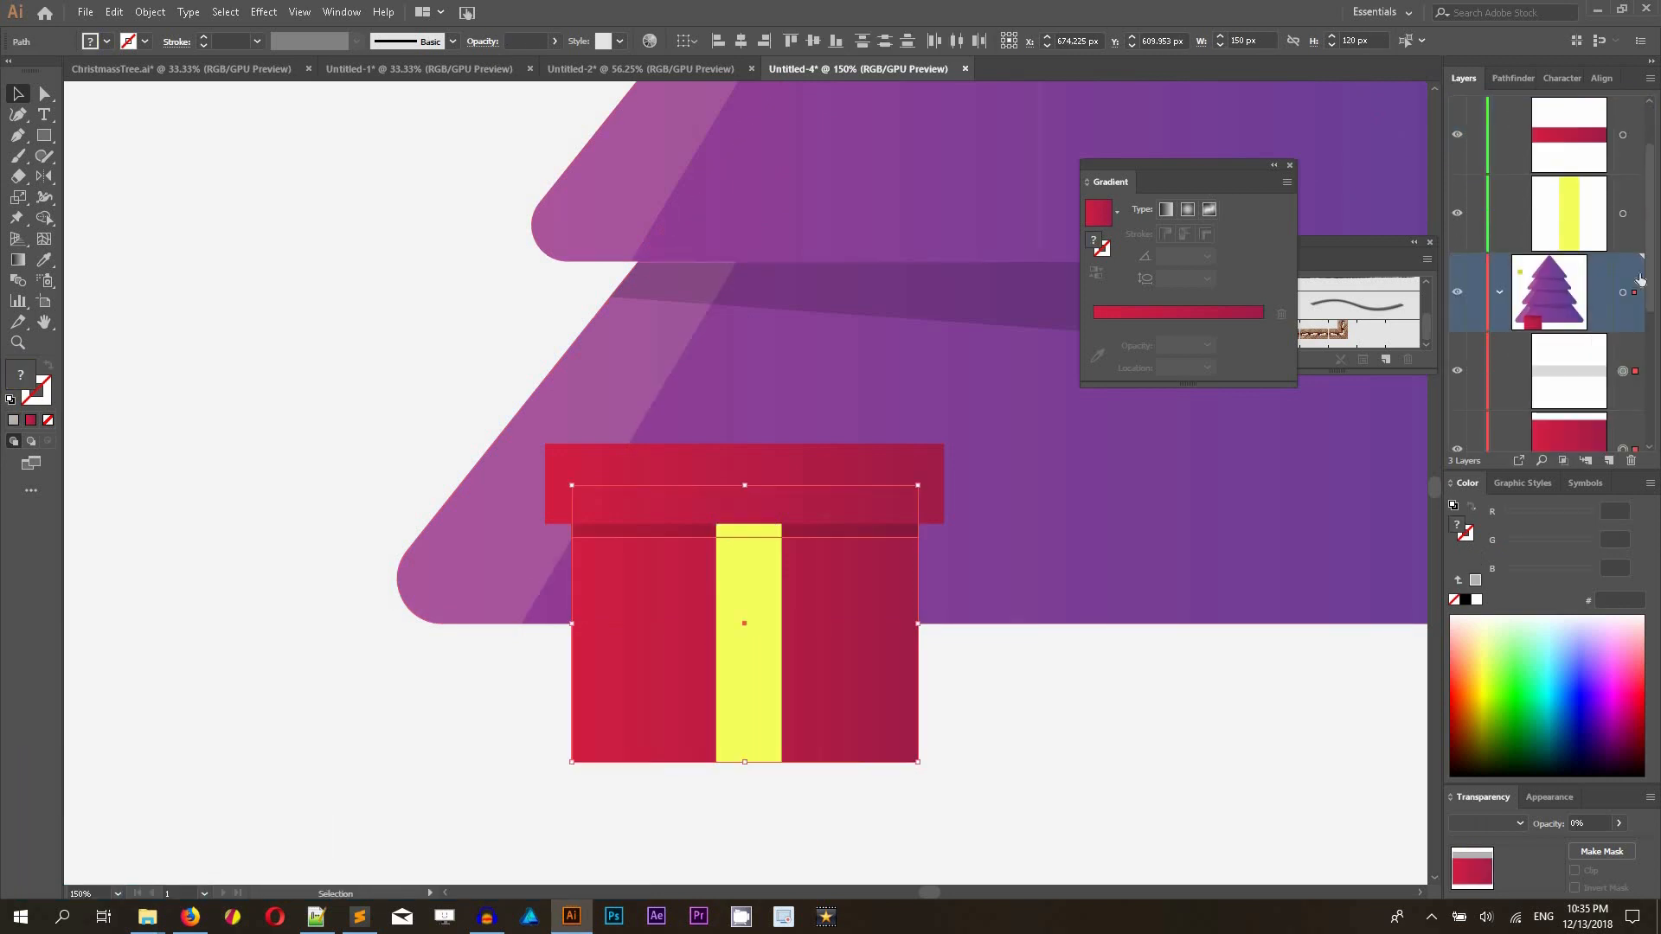
pyautogui.click(1064, 743)
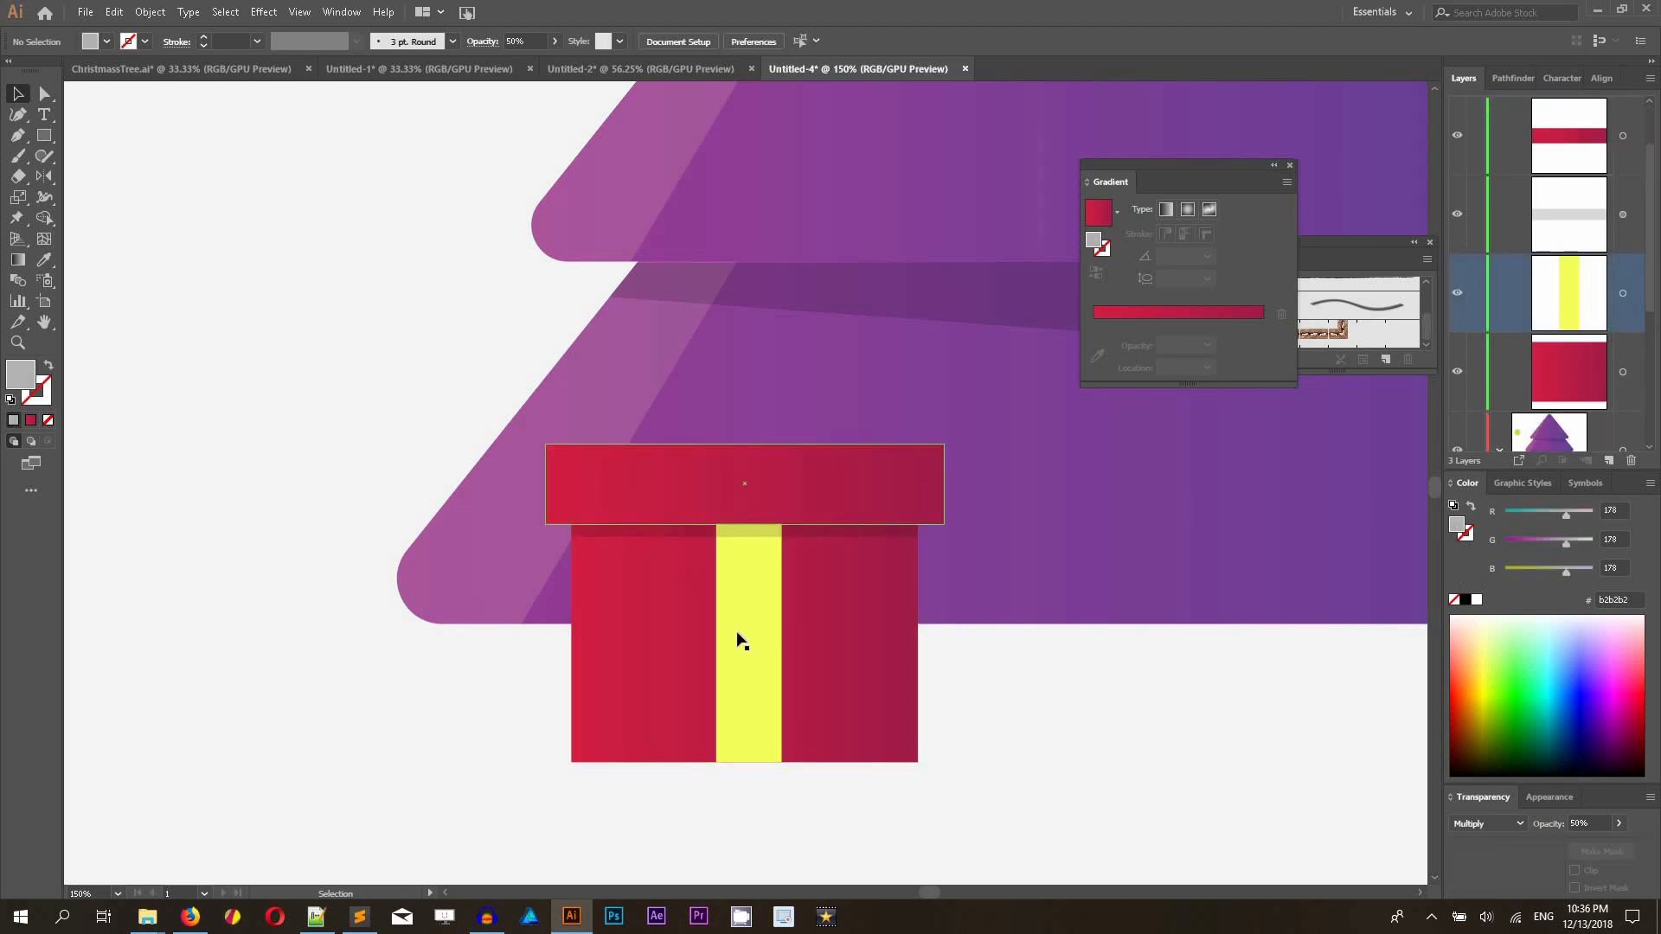
# - Duplicate the yellow ribbon upward, shorten the copy to the lid's height, and bring it to the front
pyautogui.moveTo(768, 622); pyautogui.dragTo(766, 395)
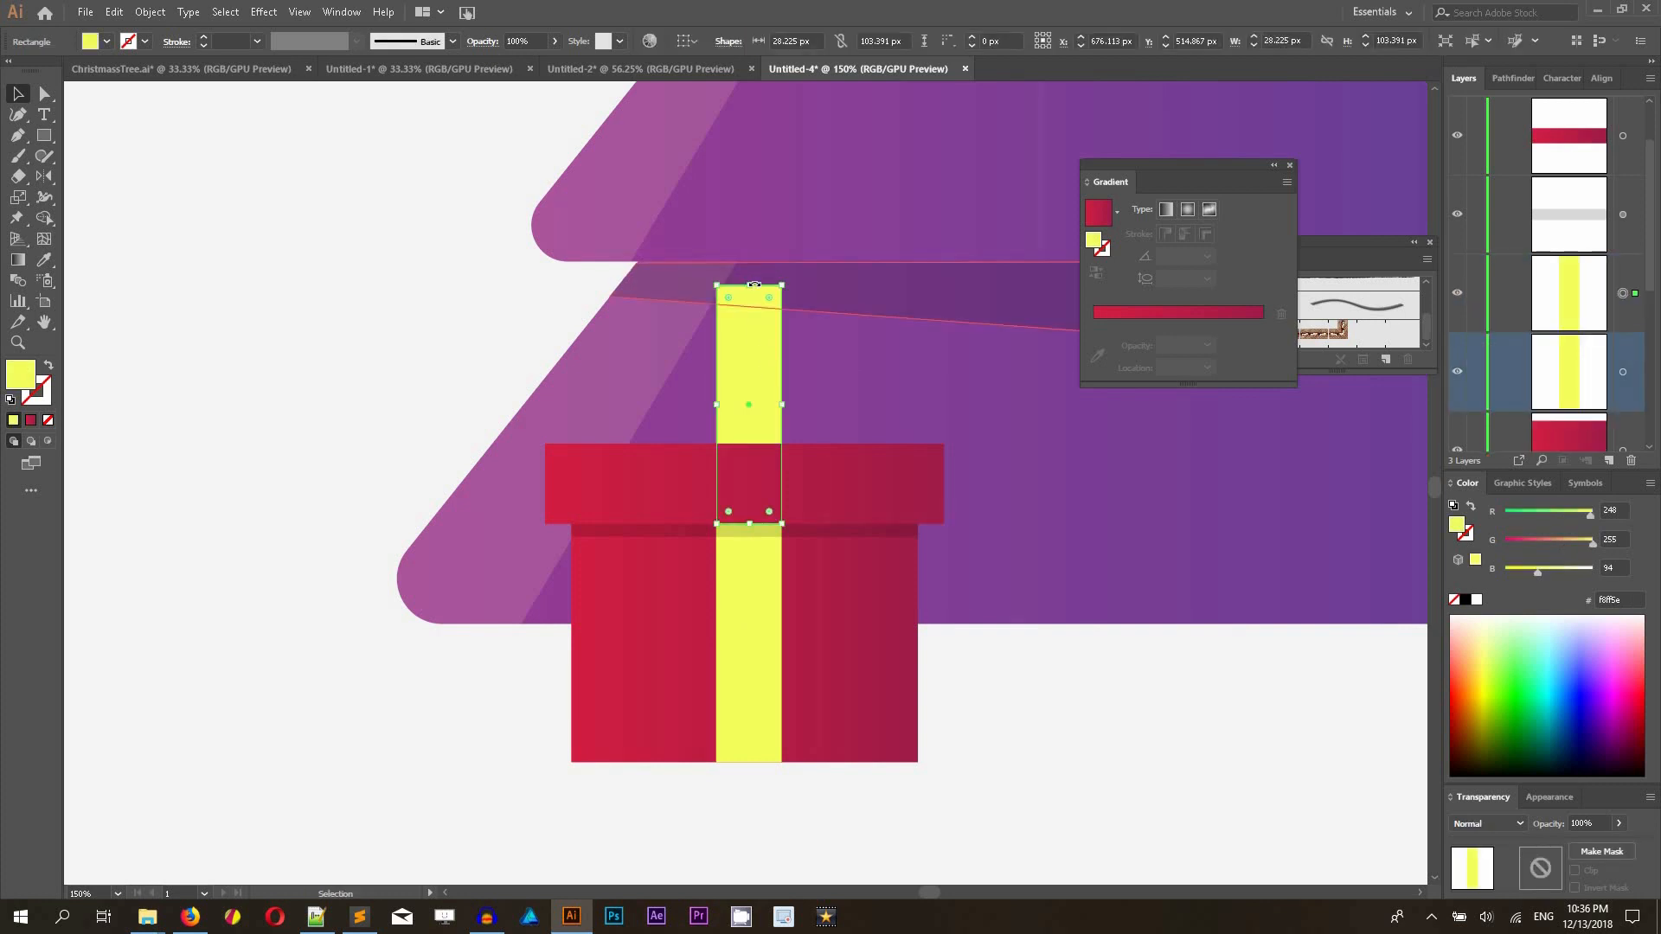
pyautogui.moveTo(753, 294); pyautogui.dragTo(765, 446)
pyautogui.hotkey('ctrl', 'shift', ']')
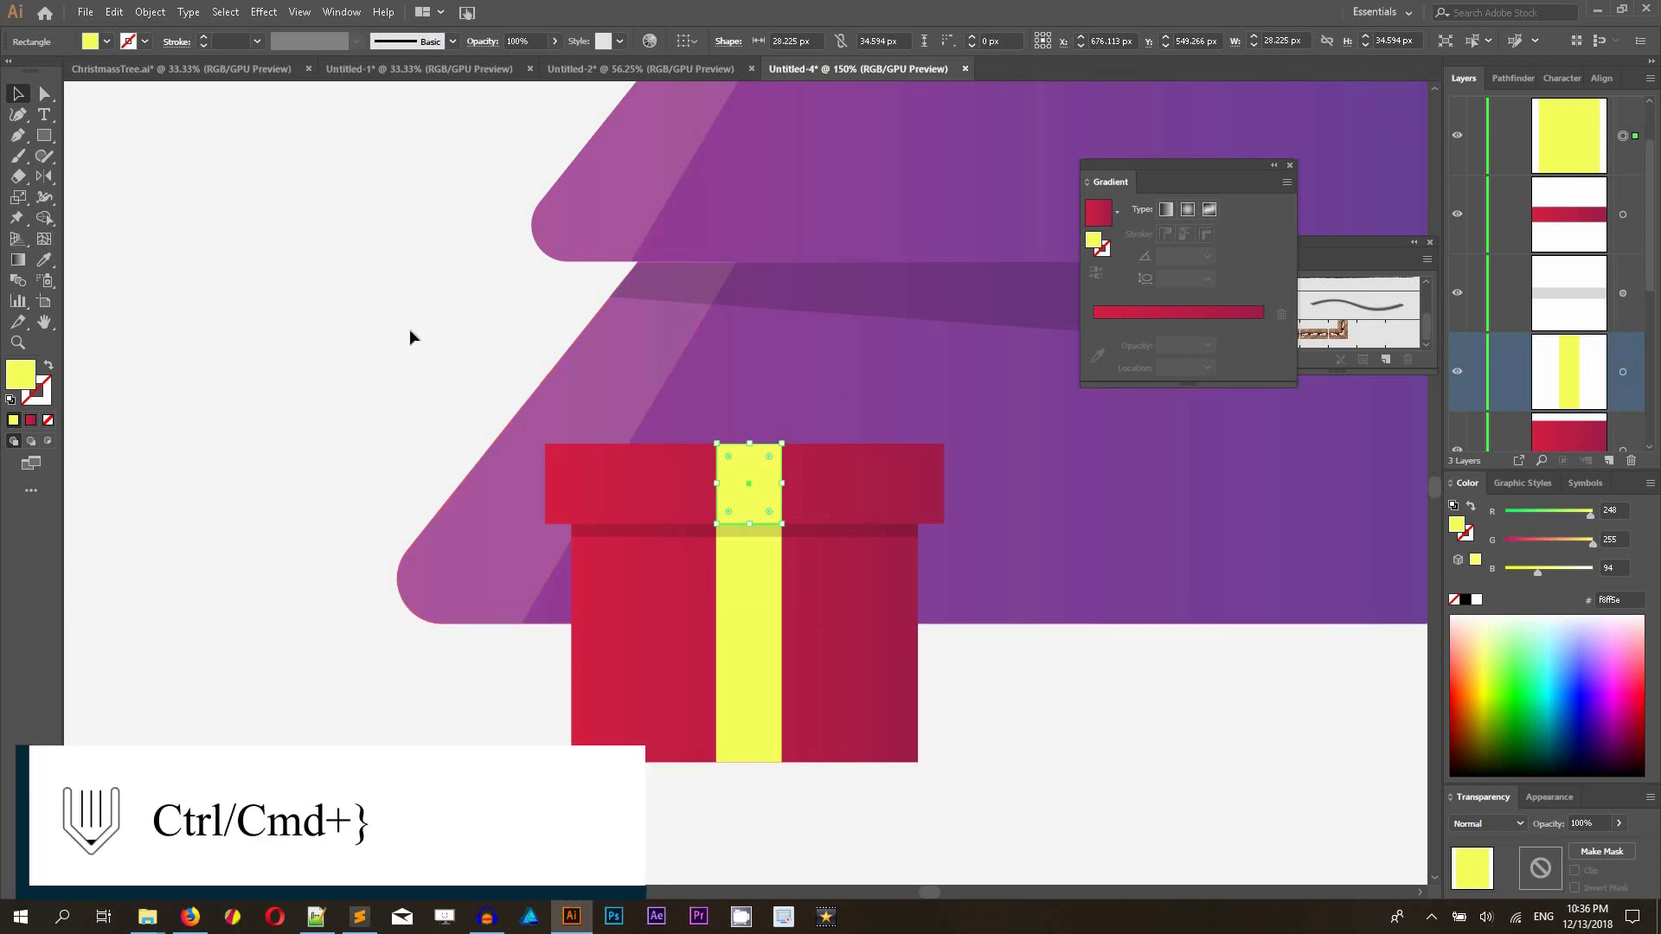
pyautogui.click(360, 332)
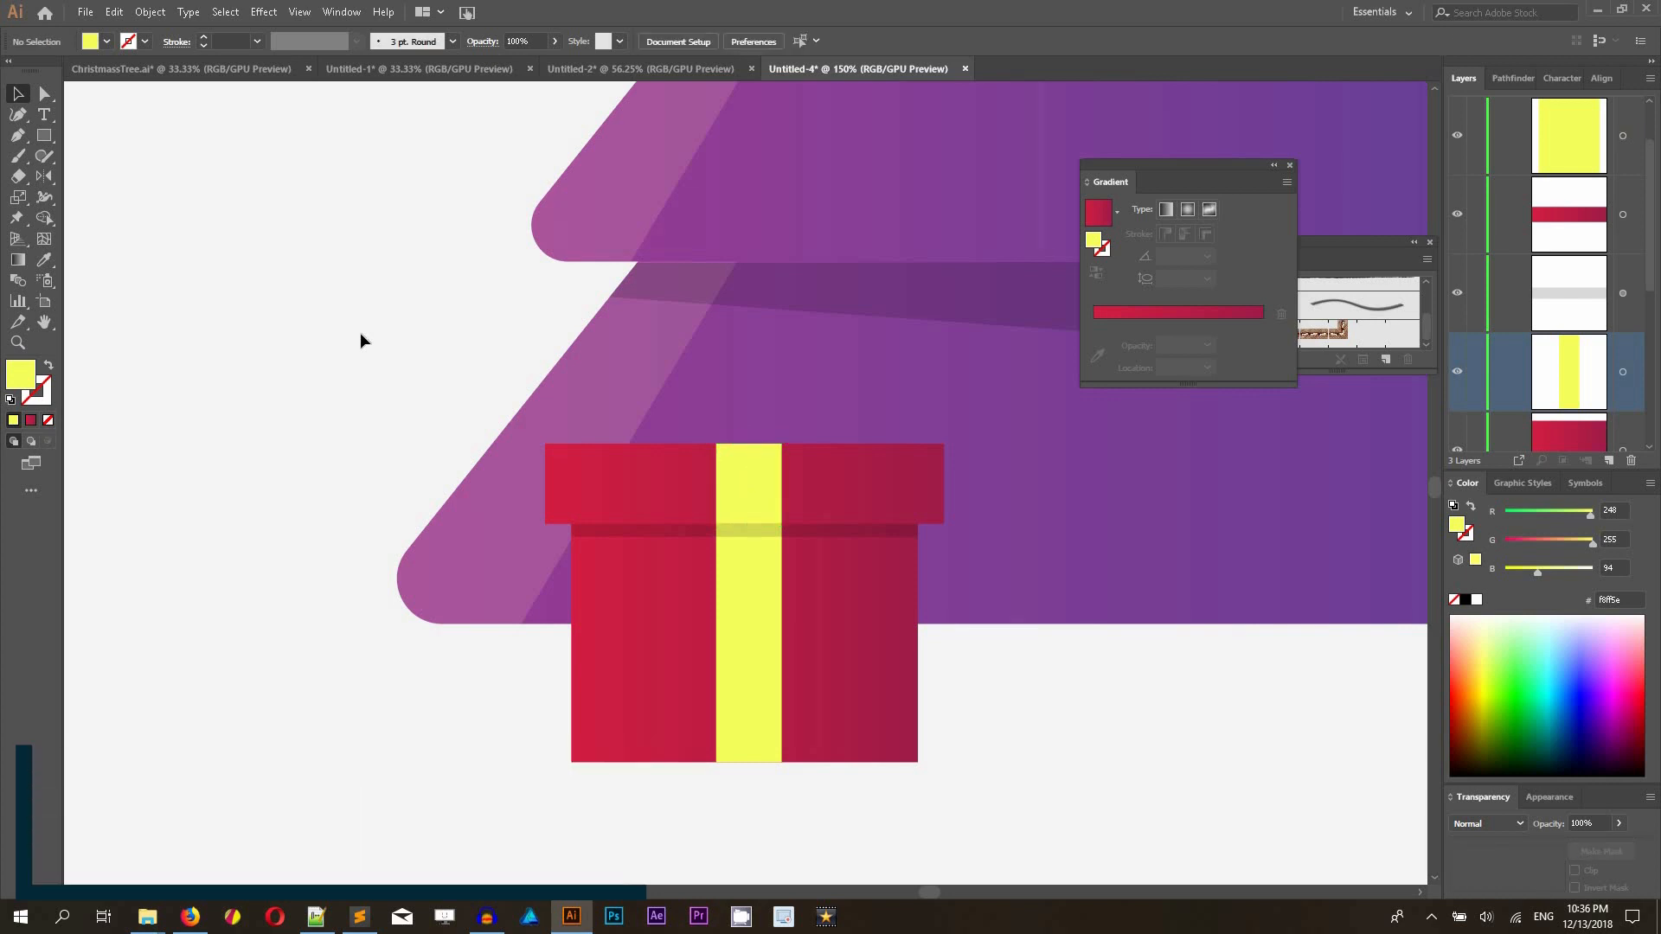
# - Draw a yellow rounded rectangle about 35 × 25 px as a bow knot atop the ribbon and place it behind the lid
pyautogui.moveTo(44, 135); pyautogui.dragTo(104, 156)
pyautogui.moveTo(709, 387)
pyautogui.mouseDown()
pyautogui.moveTo(796, 416)
pyautogui.moveTo(790, 443)
pyautogui.mouseUp()
pyautogui.click(17, 93)
pyautogui.moveTo(758, 415); pyautogui.dragTo(766, 425)
pyautogui.click(428, 333)
pyautogui.click(458, 355)
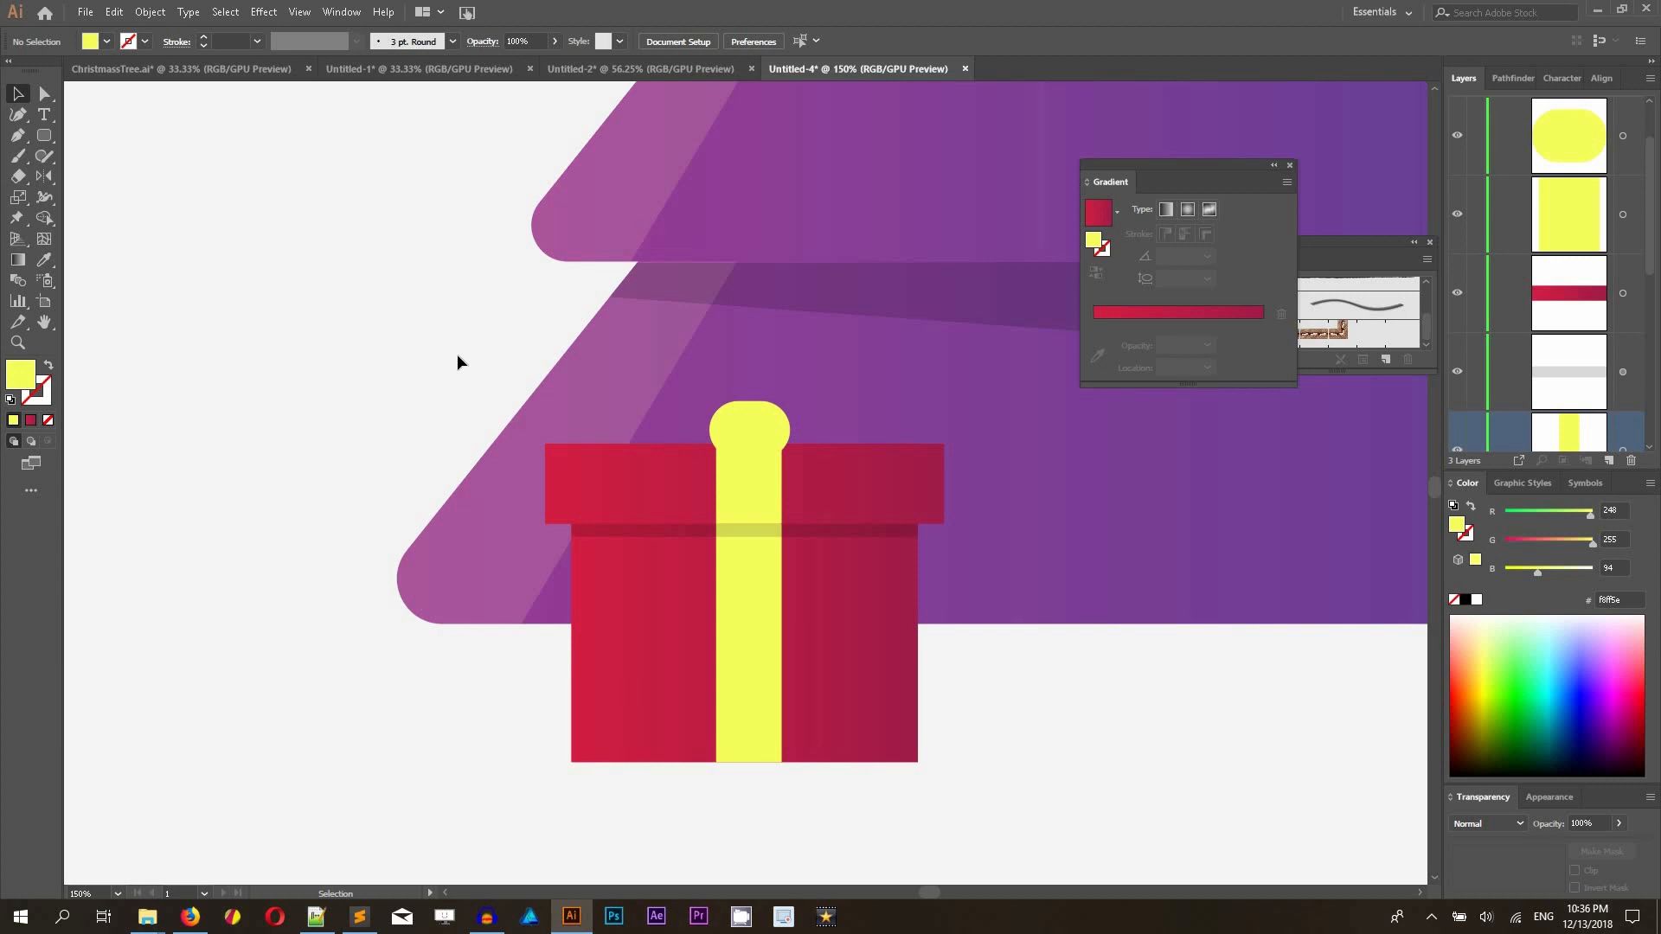
pyautogui.click(774, 430)
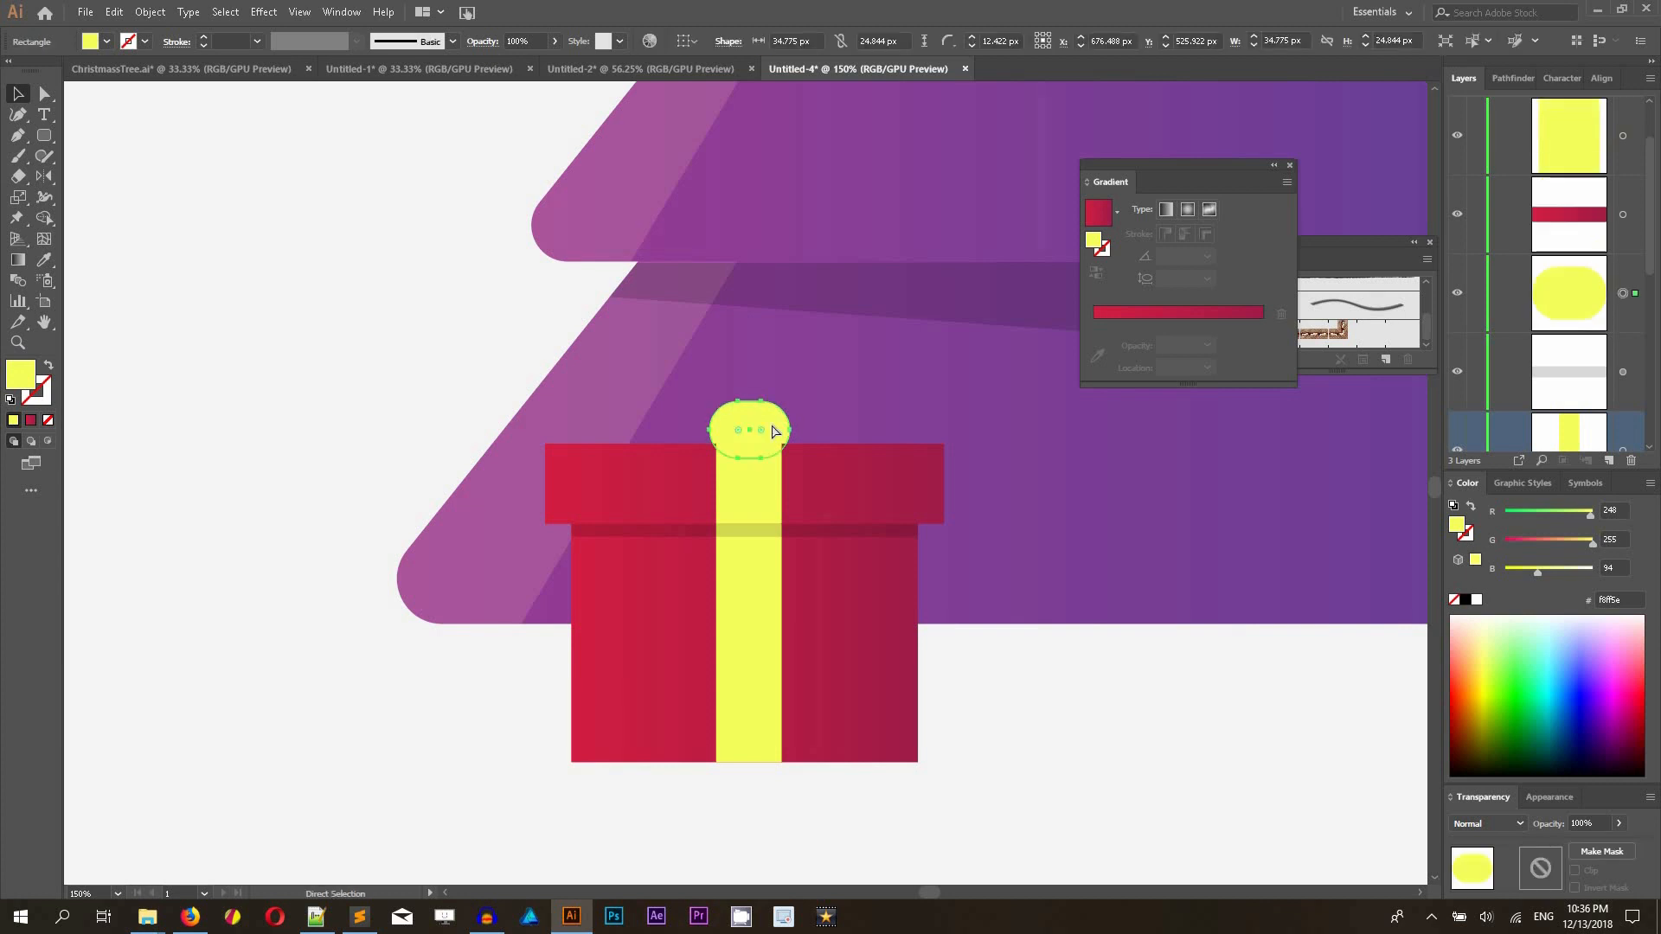
pyautogui.hotkey('ctrl', 'shift', '[')
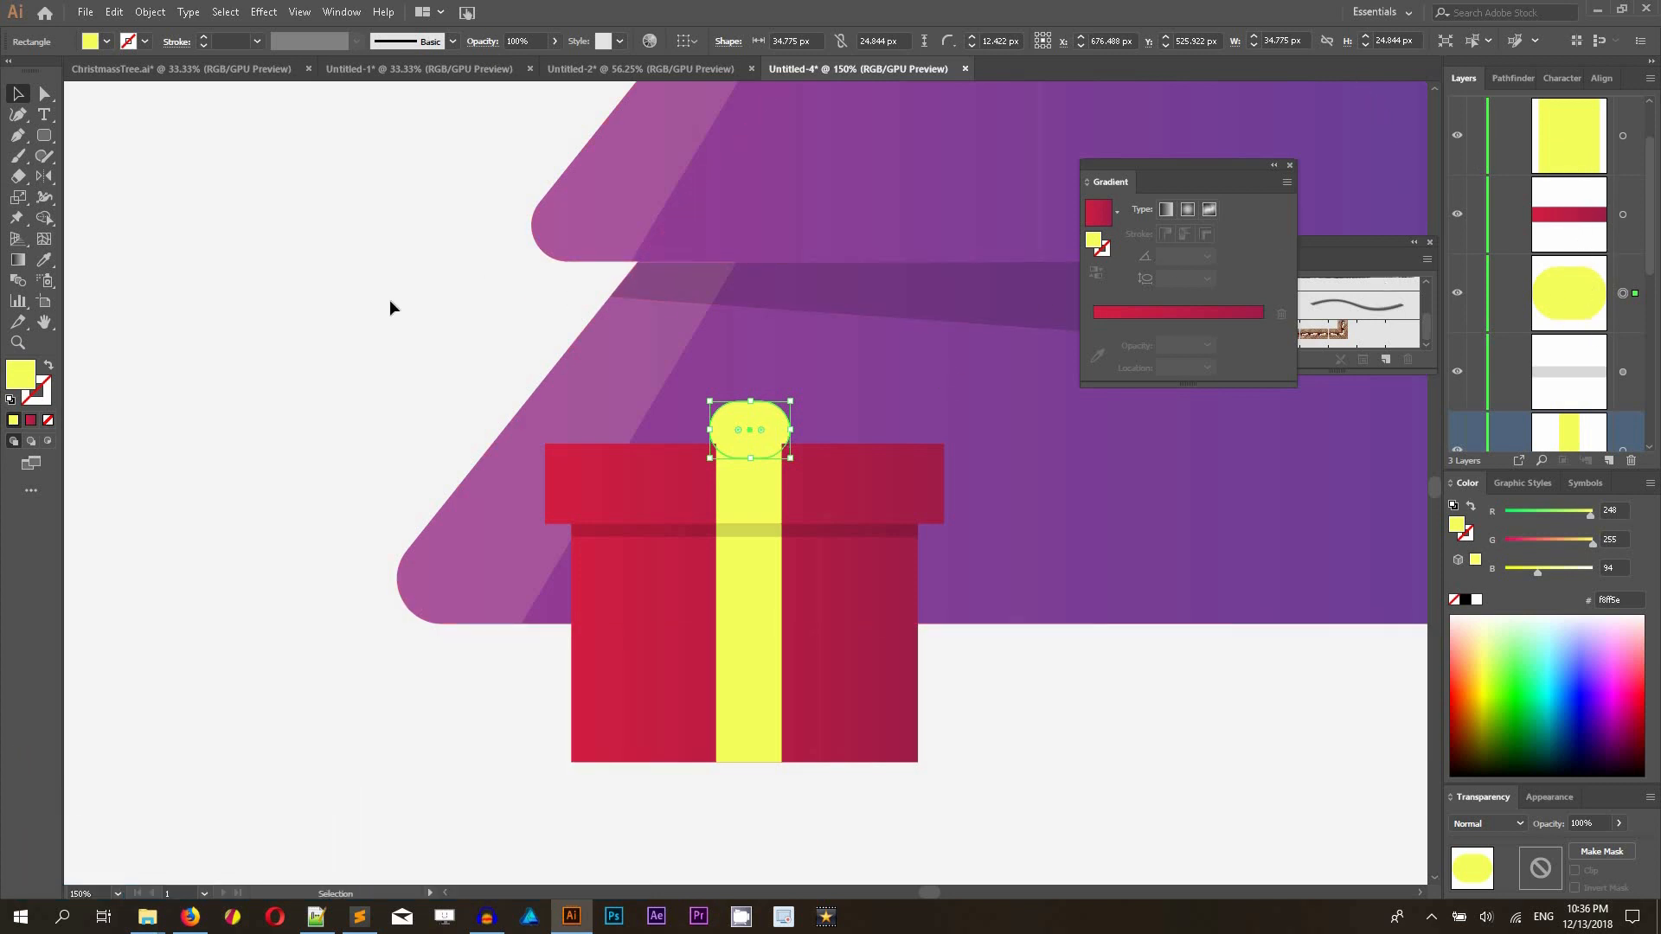
# - Draw a yellow triangle about 59 × 51 px, rotate it 90° to point left, and position it against the bow knot
pyautogui.click(45, 136)
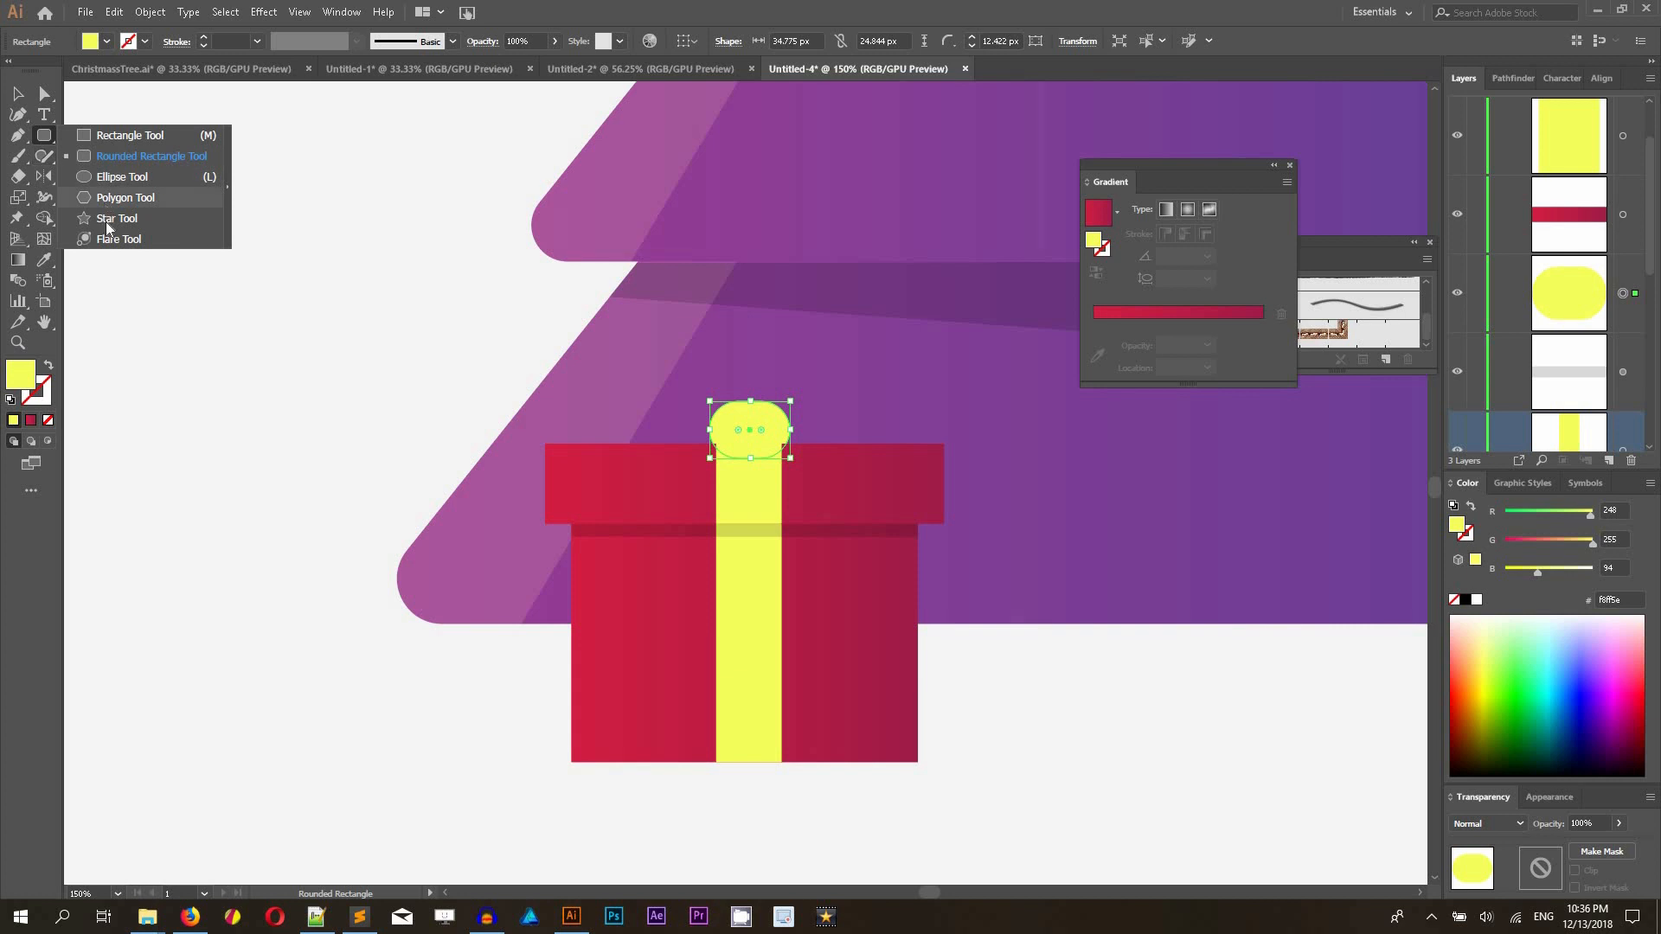
pyautogui.click(112, 199)
pyautogui.moveTo(770, 417); pyautogui.dragTo(837, 457)
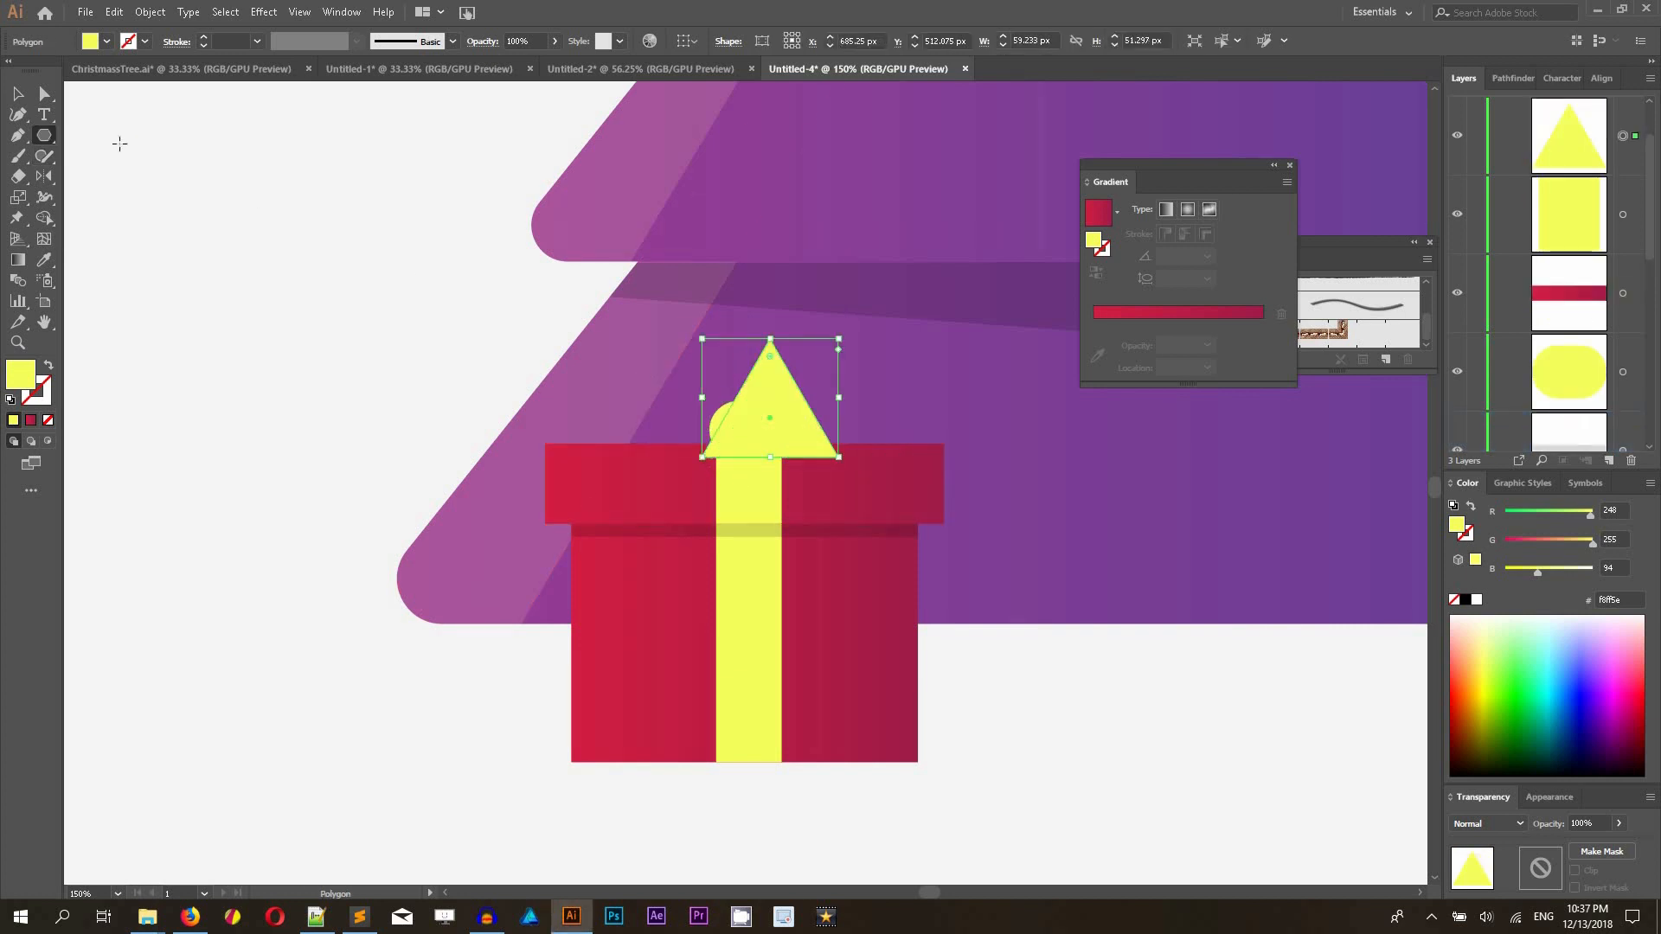
pyautogui.click(17, 94)
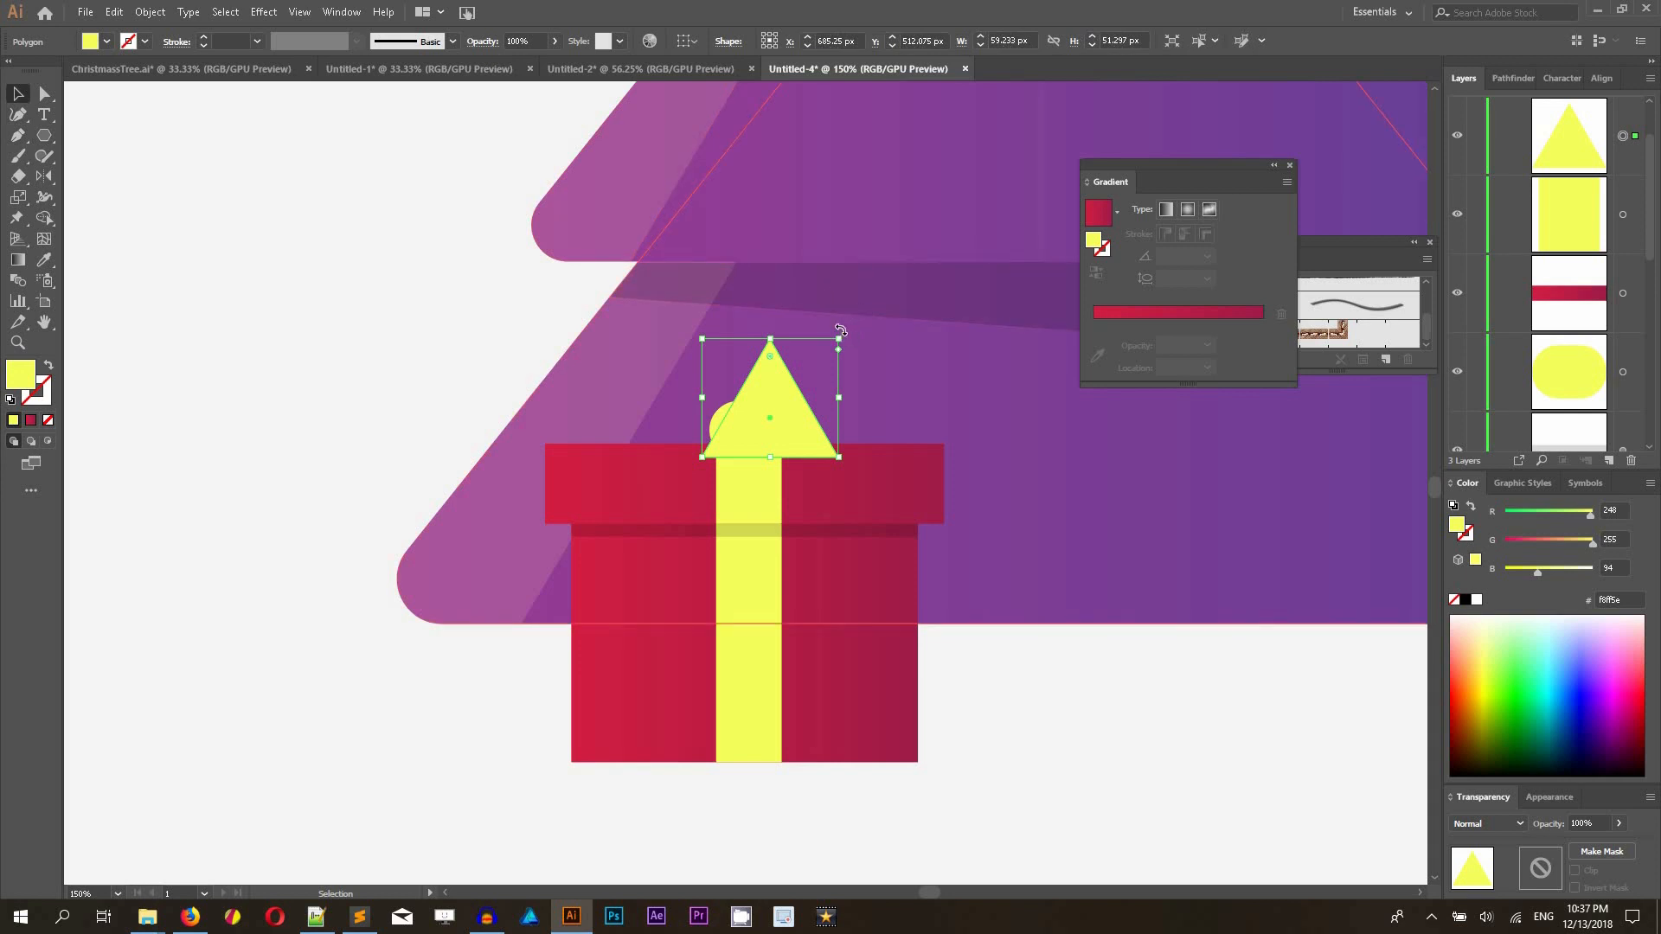
pyautogui.moveTo(843, 331); pyautogui.dragTo(807, 414)
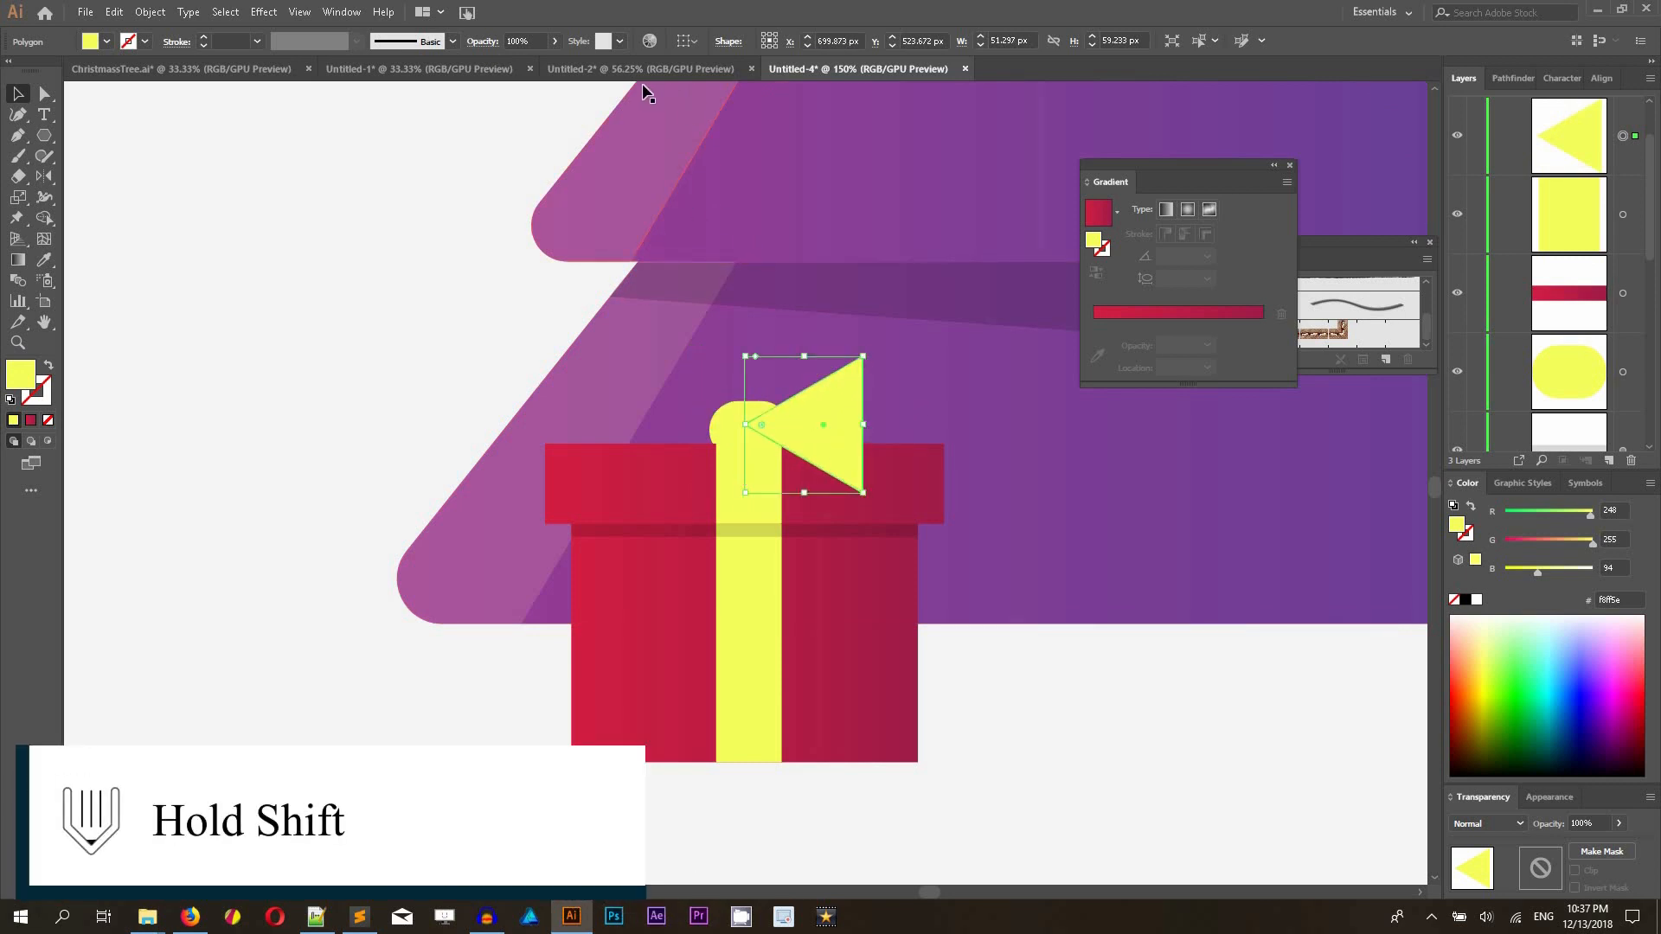
# - Round the bow triangle's corners to a 6 px radius and select the anchor points of its lower outer corner
pyautogui.click(44, 93)
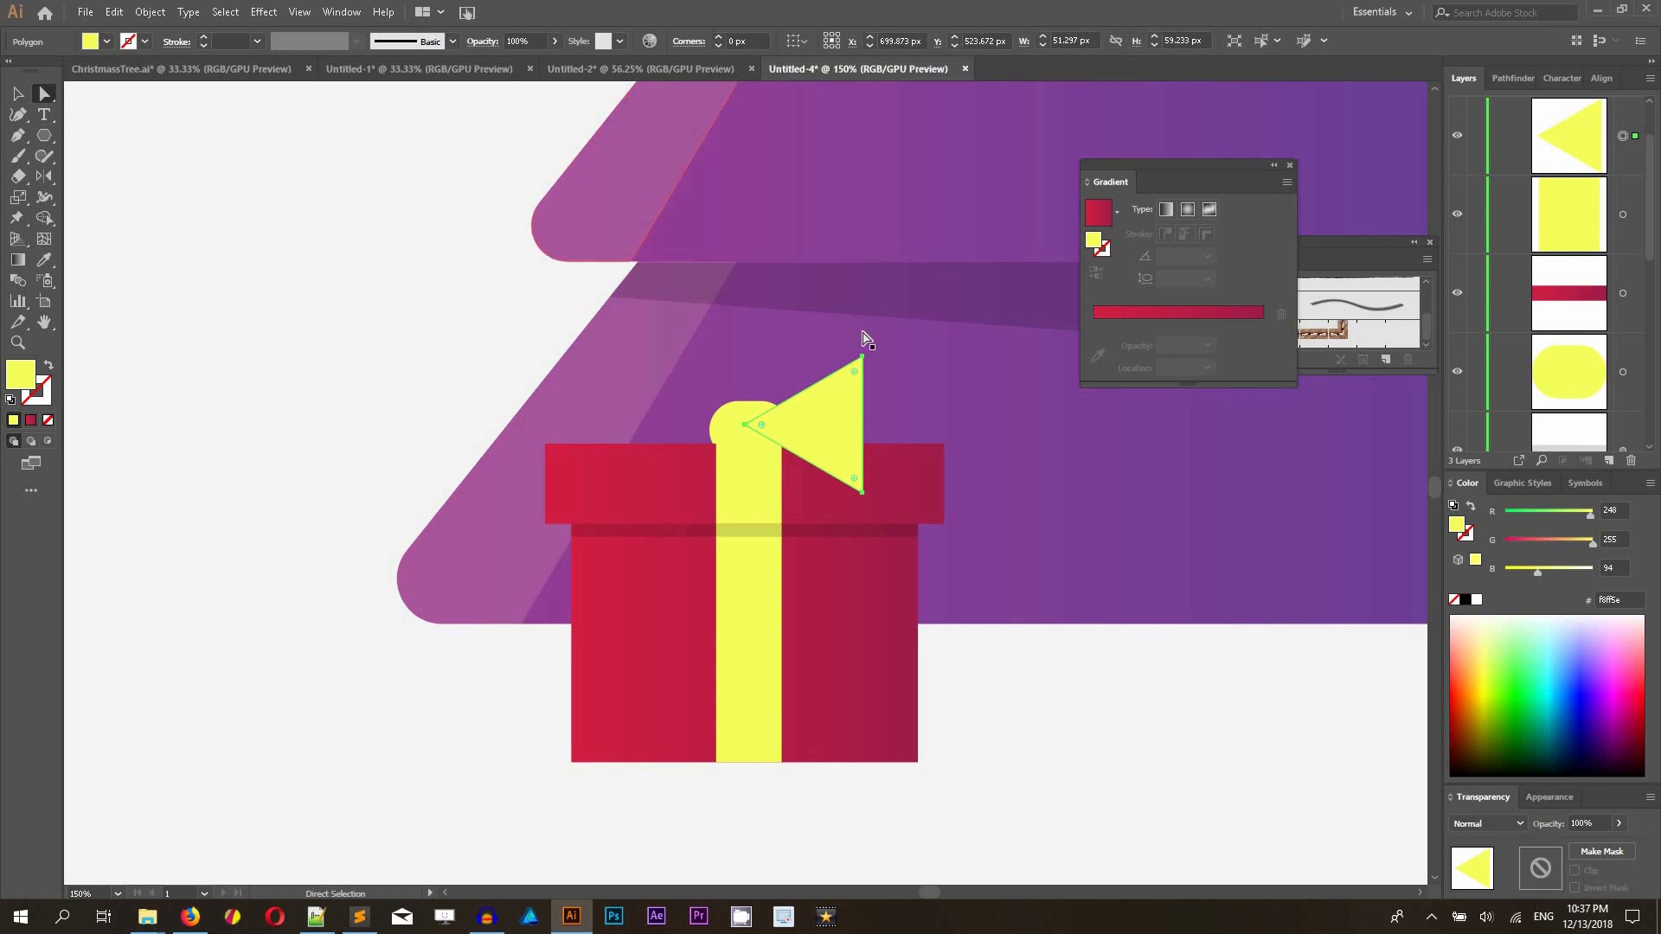
pyautogui.click(863, 358)
pyautogui.moveTo(856, 375); pyautogui.dragTo(849, 386)
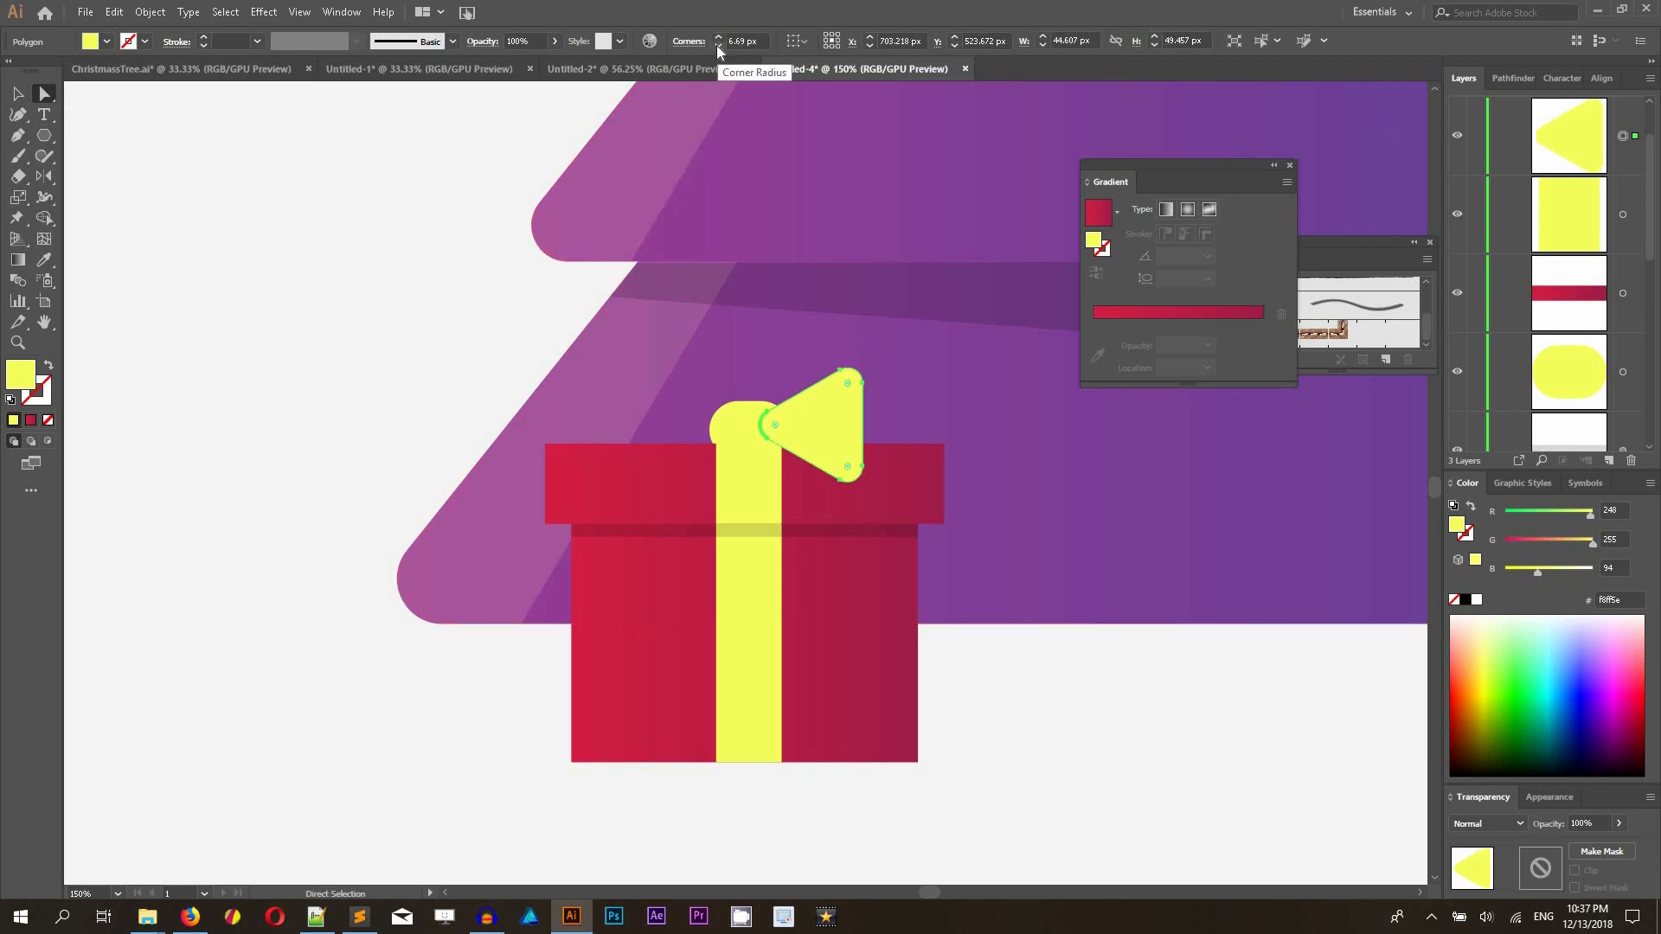
pyautogui.moveTo(859, 471); pyautogui.dragTo(897, 482)
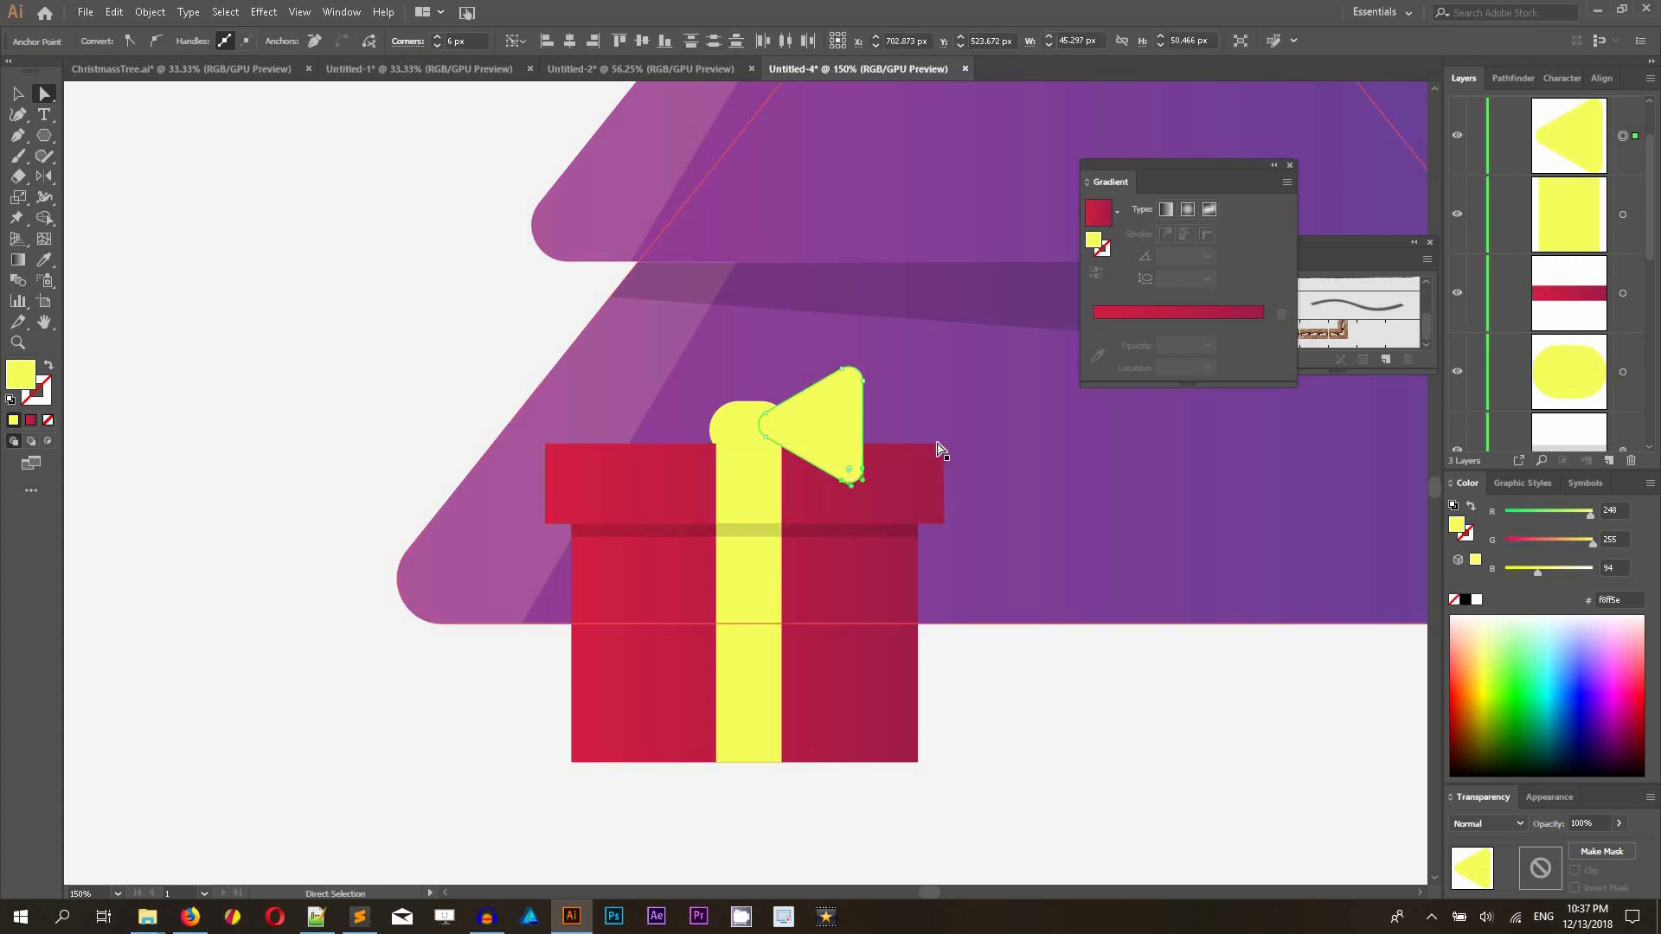
# - Change the gift box layer's selection color to Black in its layer options
pyautogui.hotkey('ctrl', '=')
pyautogui.hotkey('ctrl', '=')
pyautogui.hotkey('ctrl', '=')
pyautogui.hotkey('ctrl', '=')
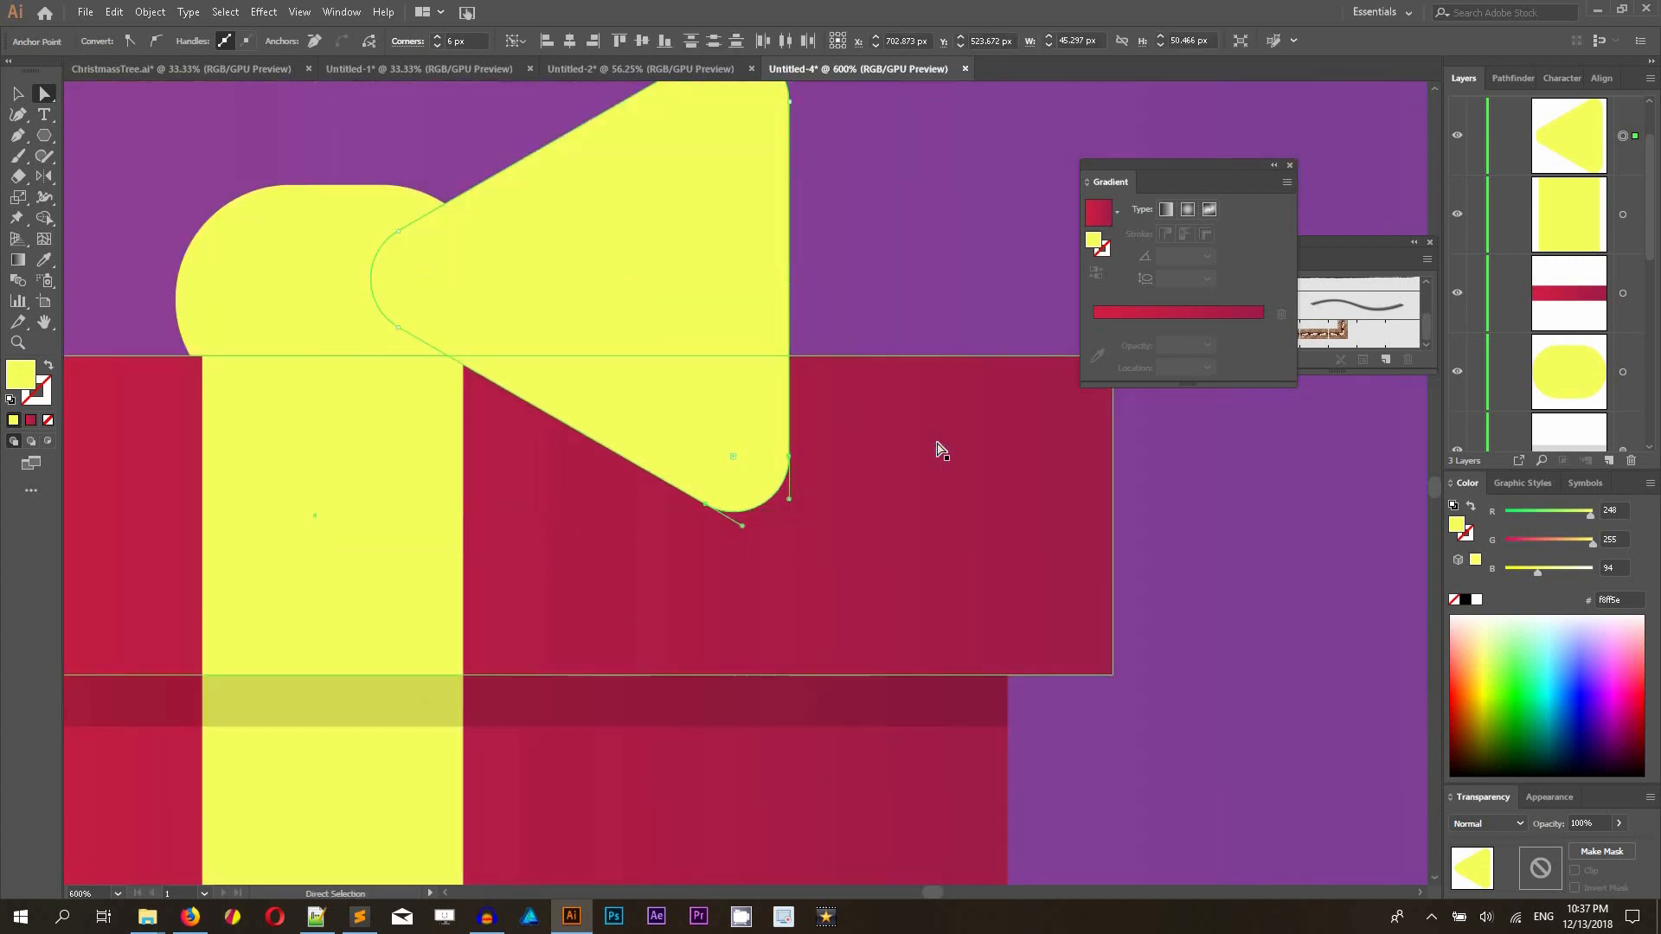
pyautogui.scroll(1, 1494, 137)
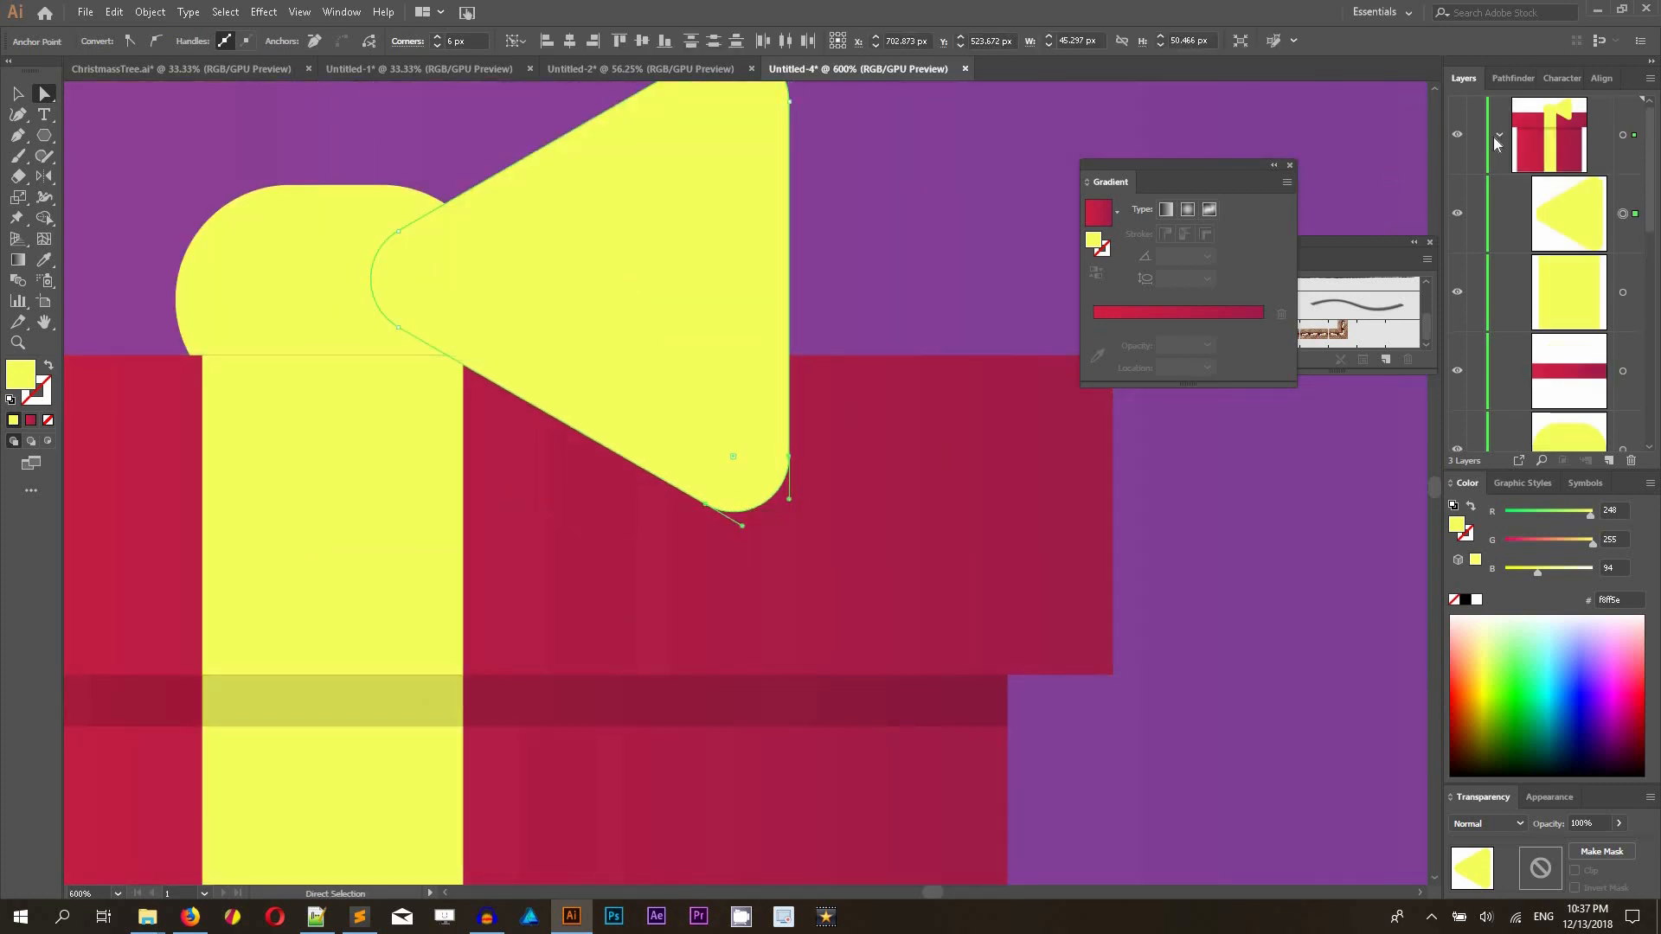
pyautogui.click(1500, 135)
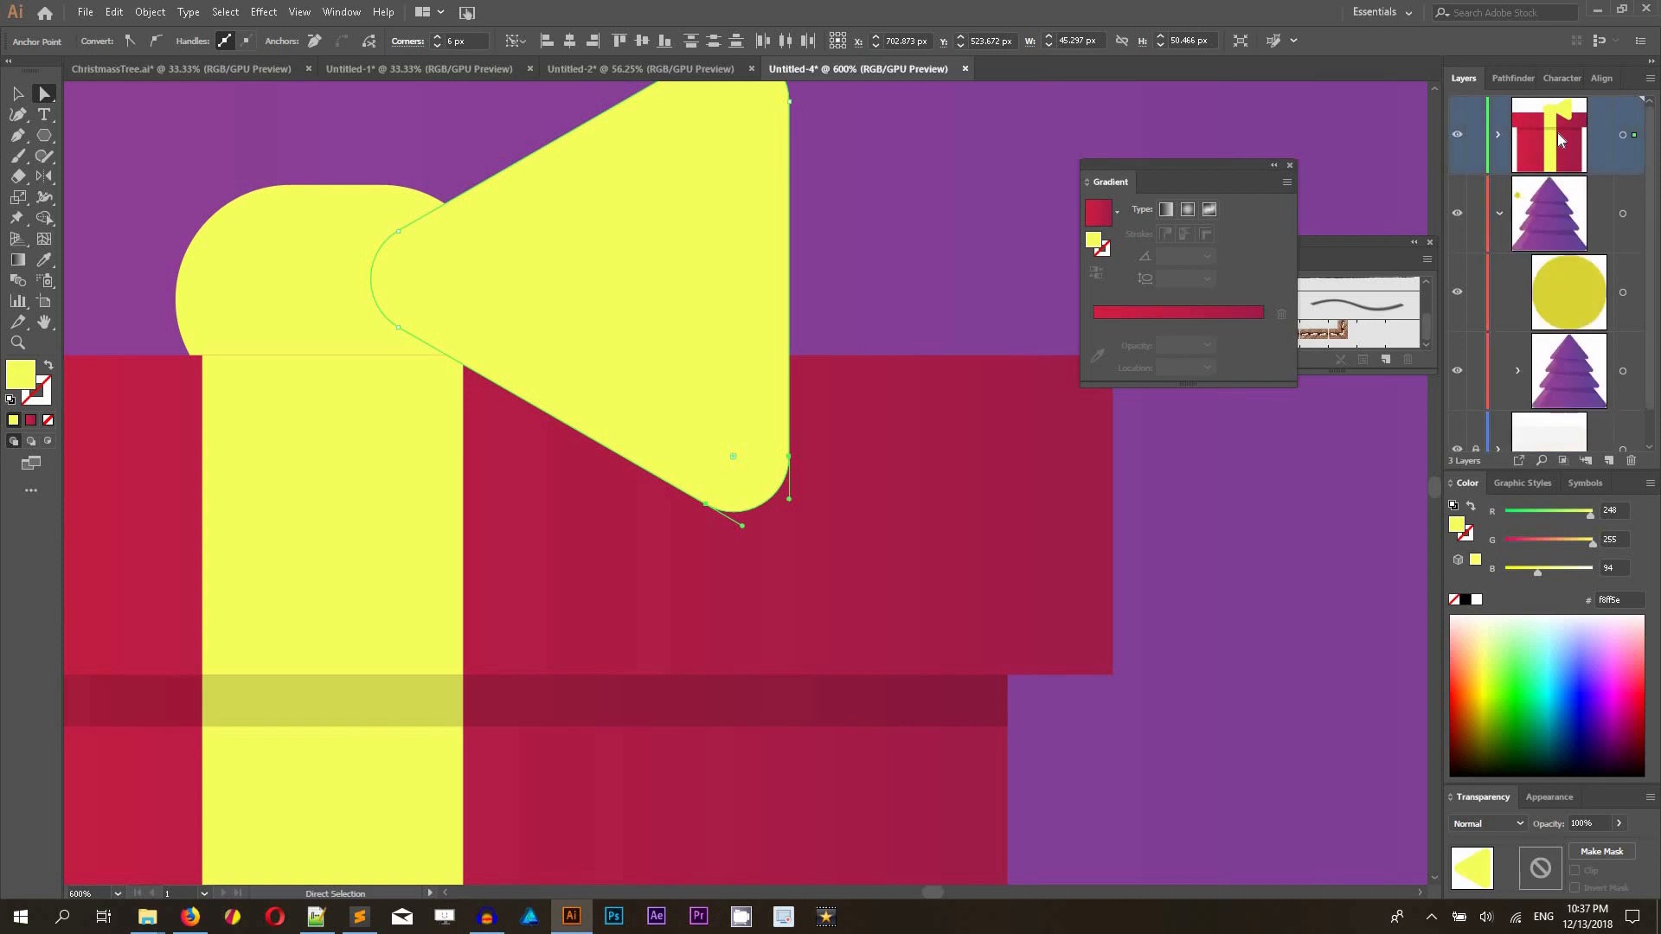
pyautogui.doubleClick(1548, 134)
pyautogui.click(770, 415)
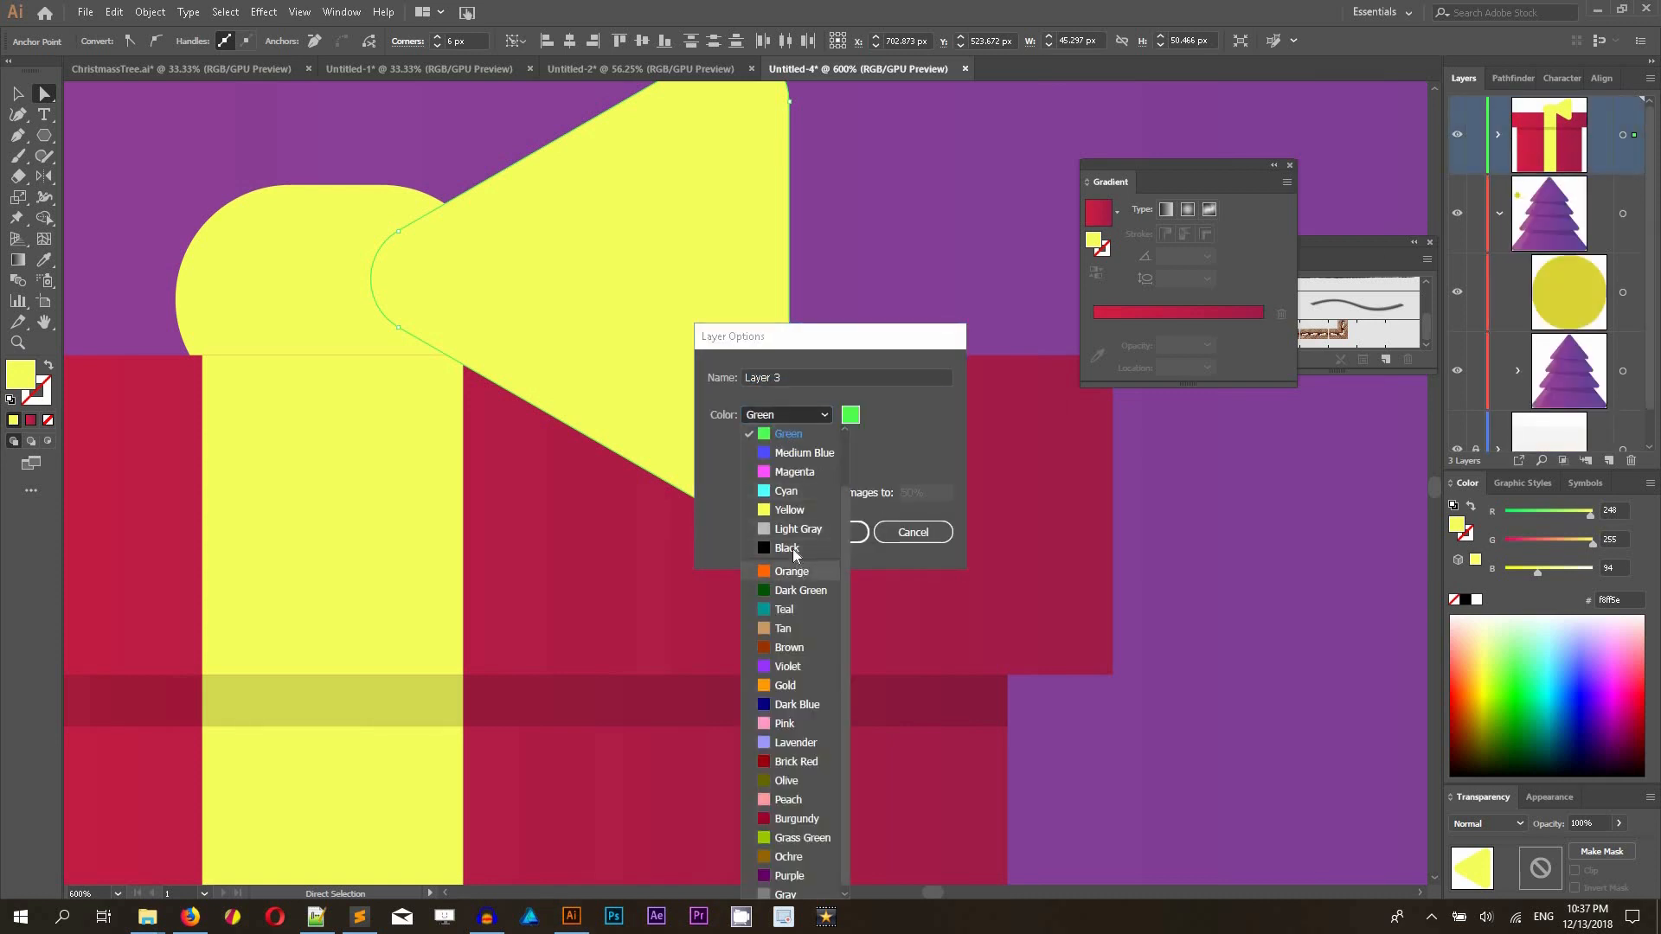
pyautogui.click(794, 549)
pyautogui.click(829, 532)
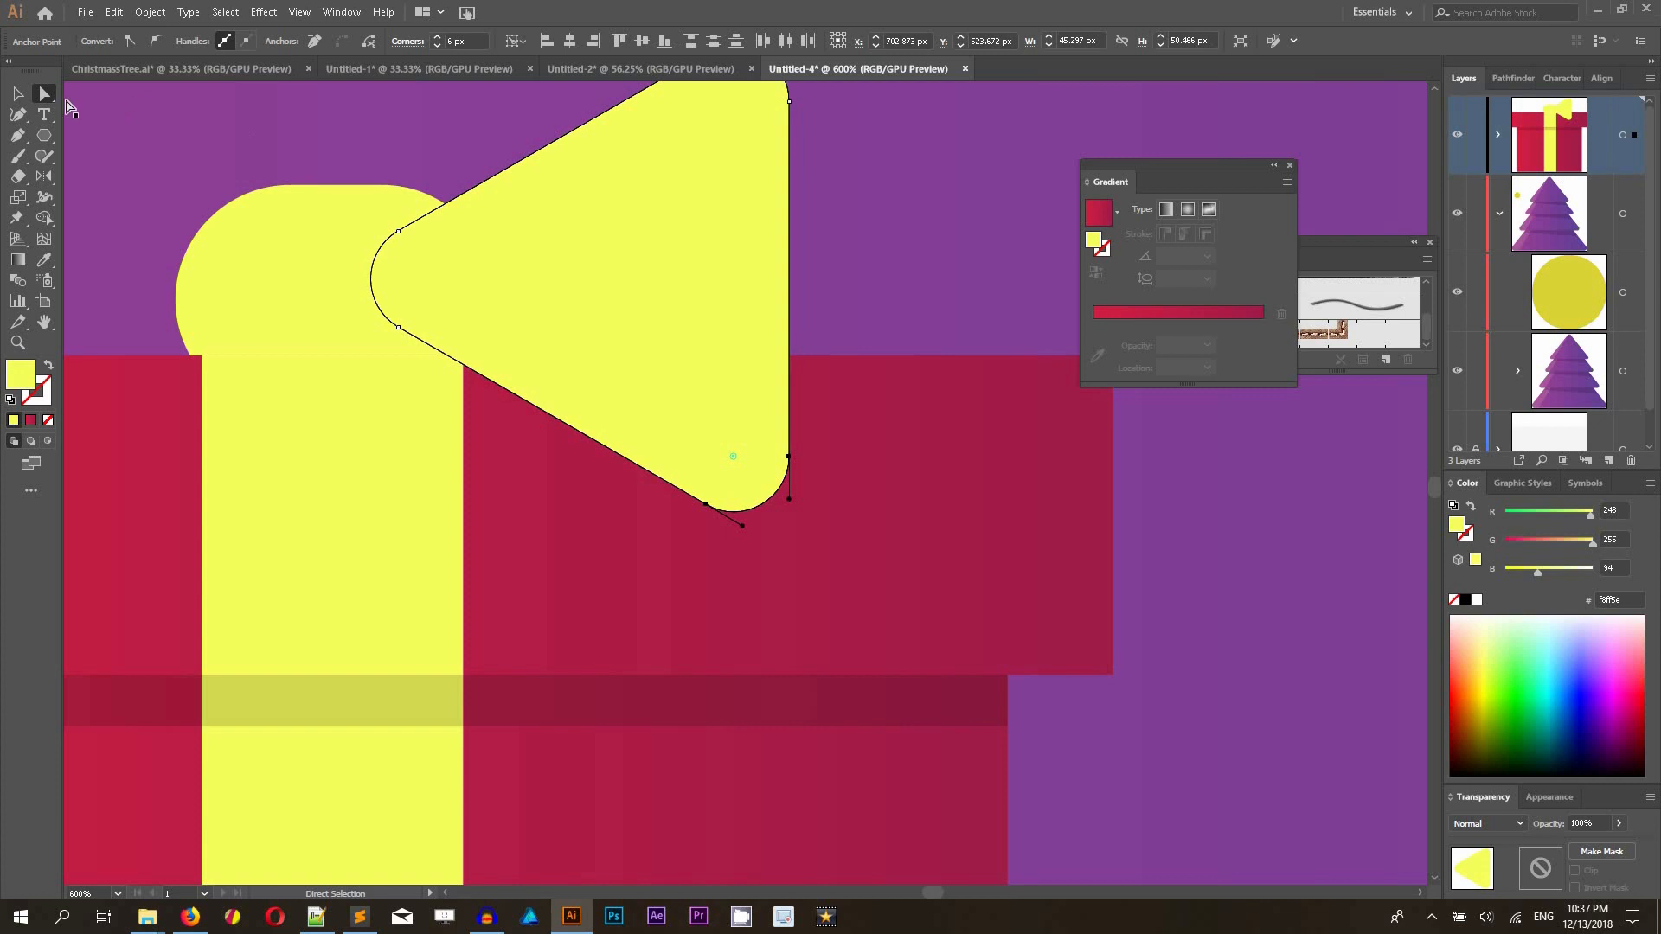
# - Raise the bow triangle's lower outer corner, reducing the shape's height to about 39 px, and shift the whole shape slightly down beside the knot
pyautogui.moveTo(788, 456); pyautogui.dragTo(787, 353)
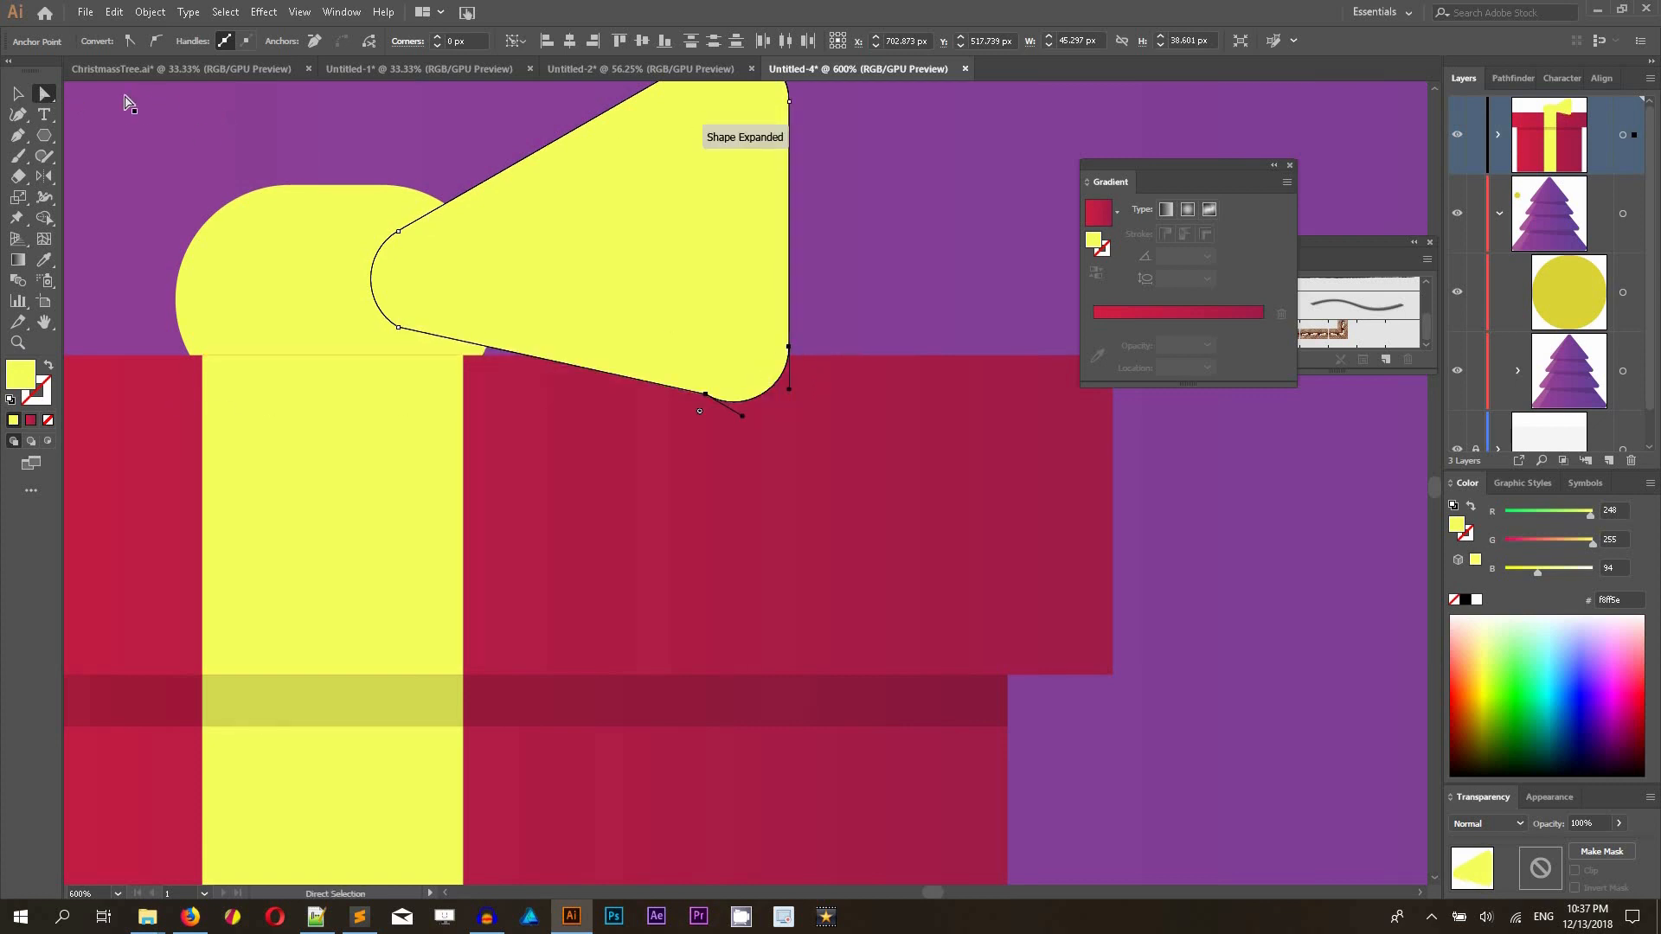
pyautogui.click(18, 93)
pyautogui.moveTo(560, 205); pyautogui.dragTo(524, 225)
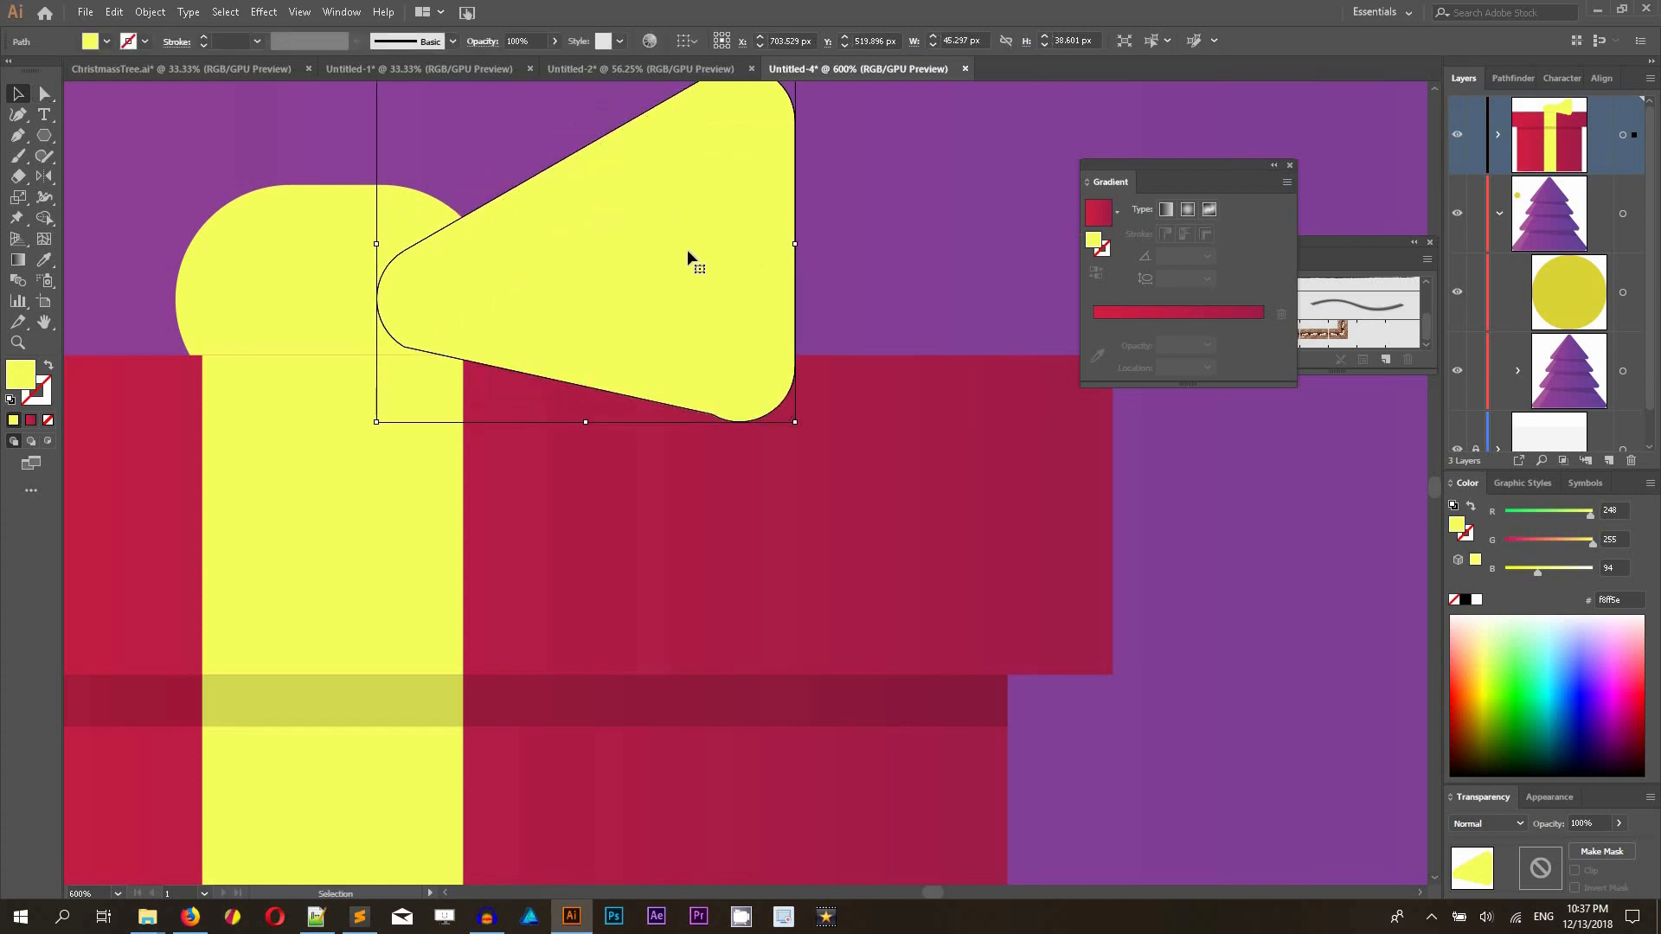
# - Send the yellow bow loop backward so it sits behind the red gift lid
pyautogui.press('a')
pyautogui.hotkey('ctrl', 'shift', '[')
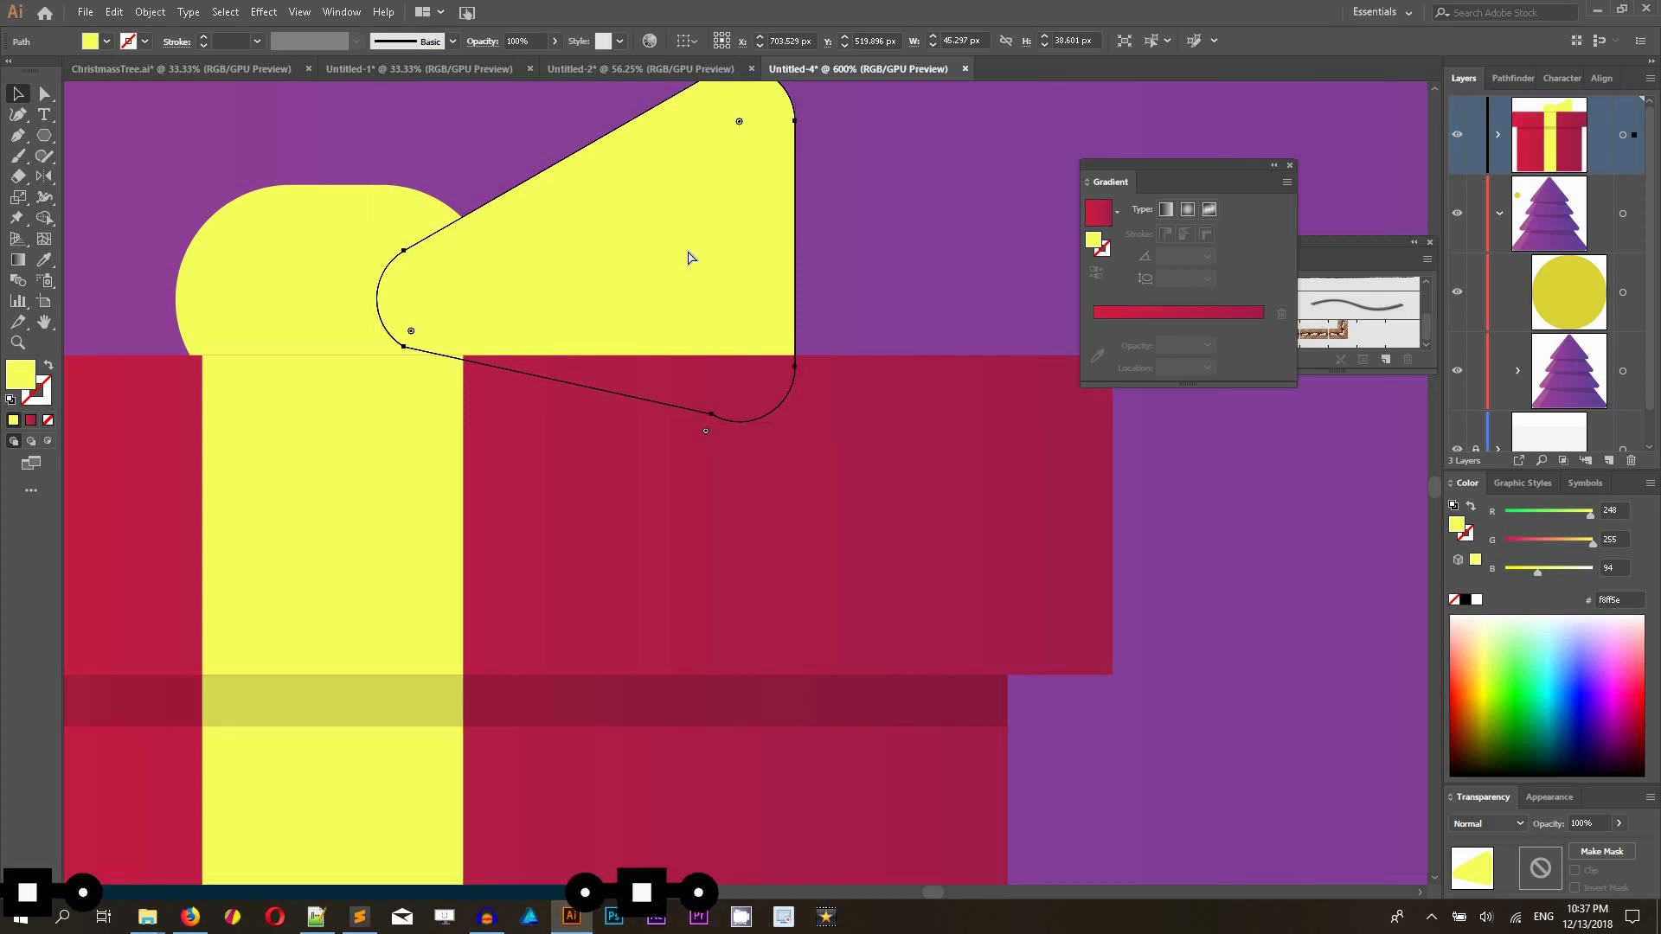
pyautogui.hotkey('ctrl', '-')
pyautogui.hotkey('ctrl', '-')
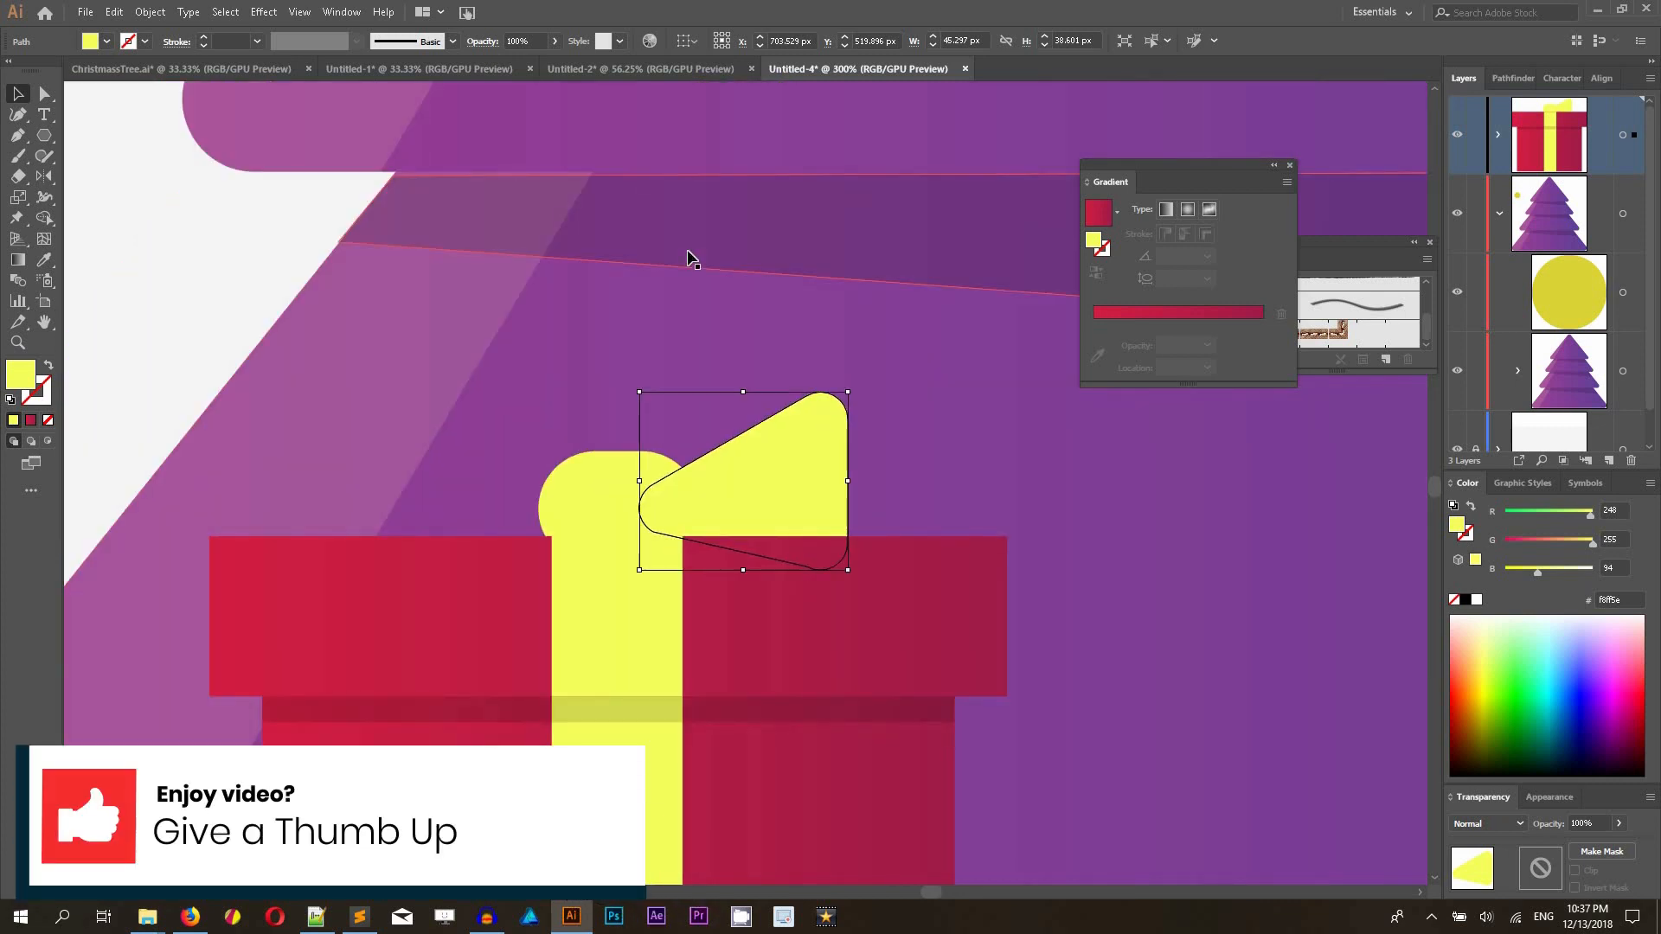
pyautogui.click(159, 210)
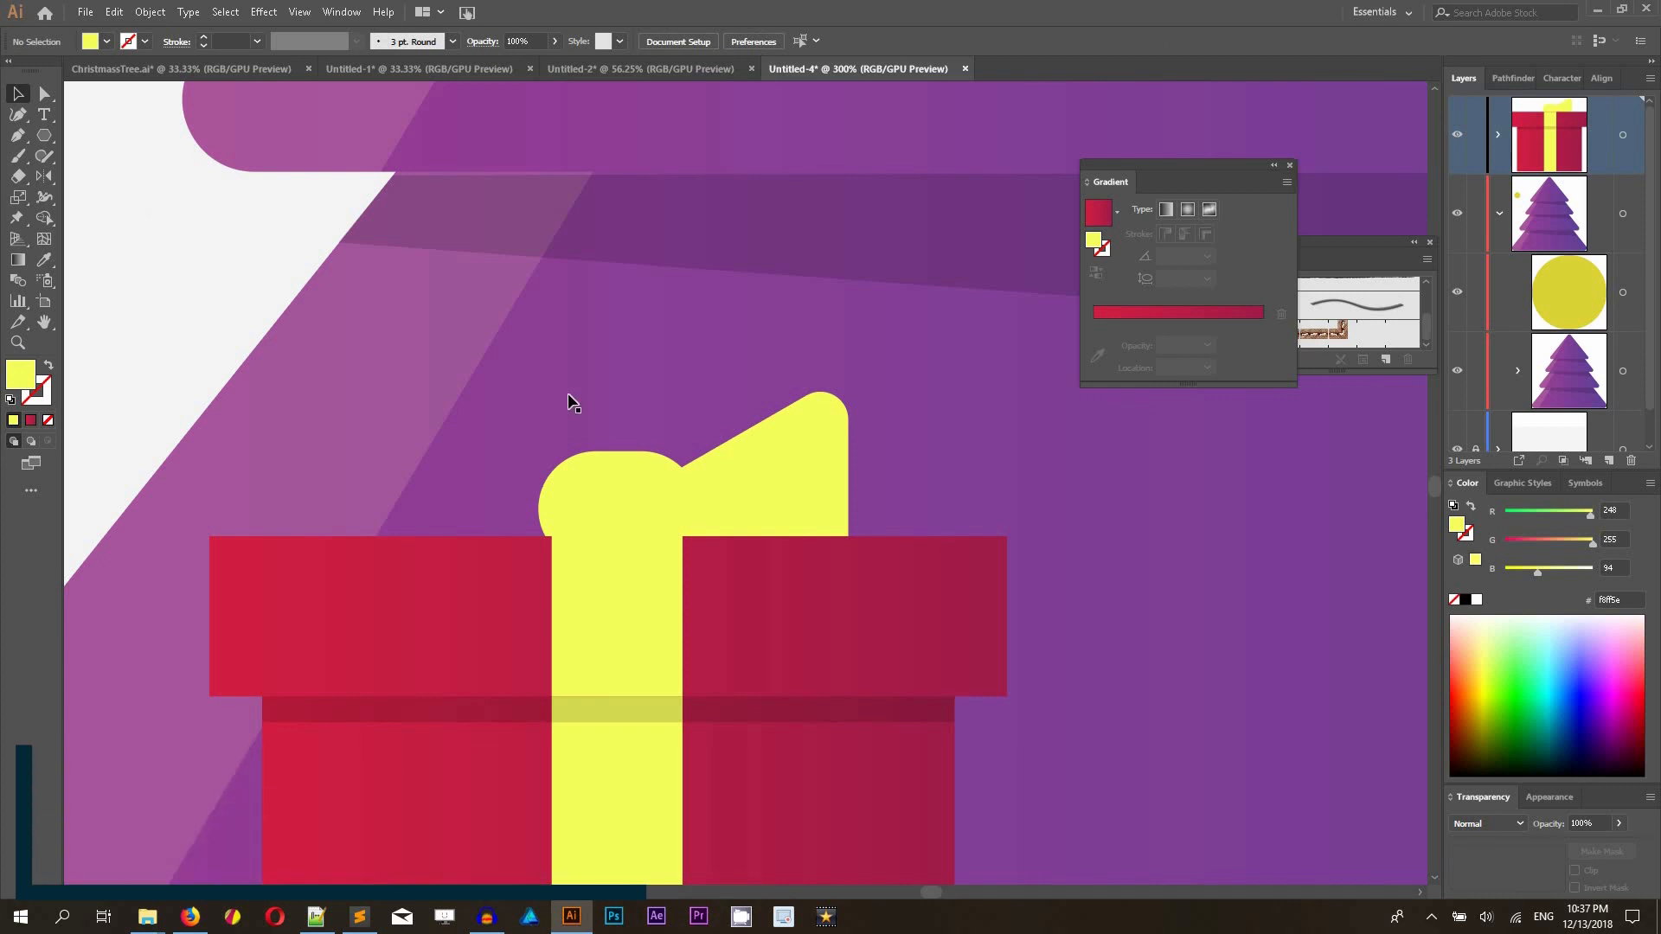
# - Draw a curved fold line on the bow loop with the Pen tool, about 28 px wide and 14 px high
pyautogui.click(736, 472)
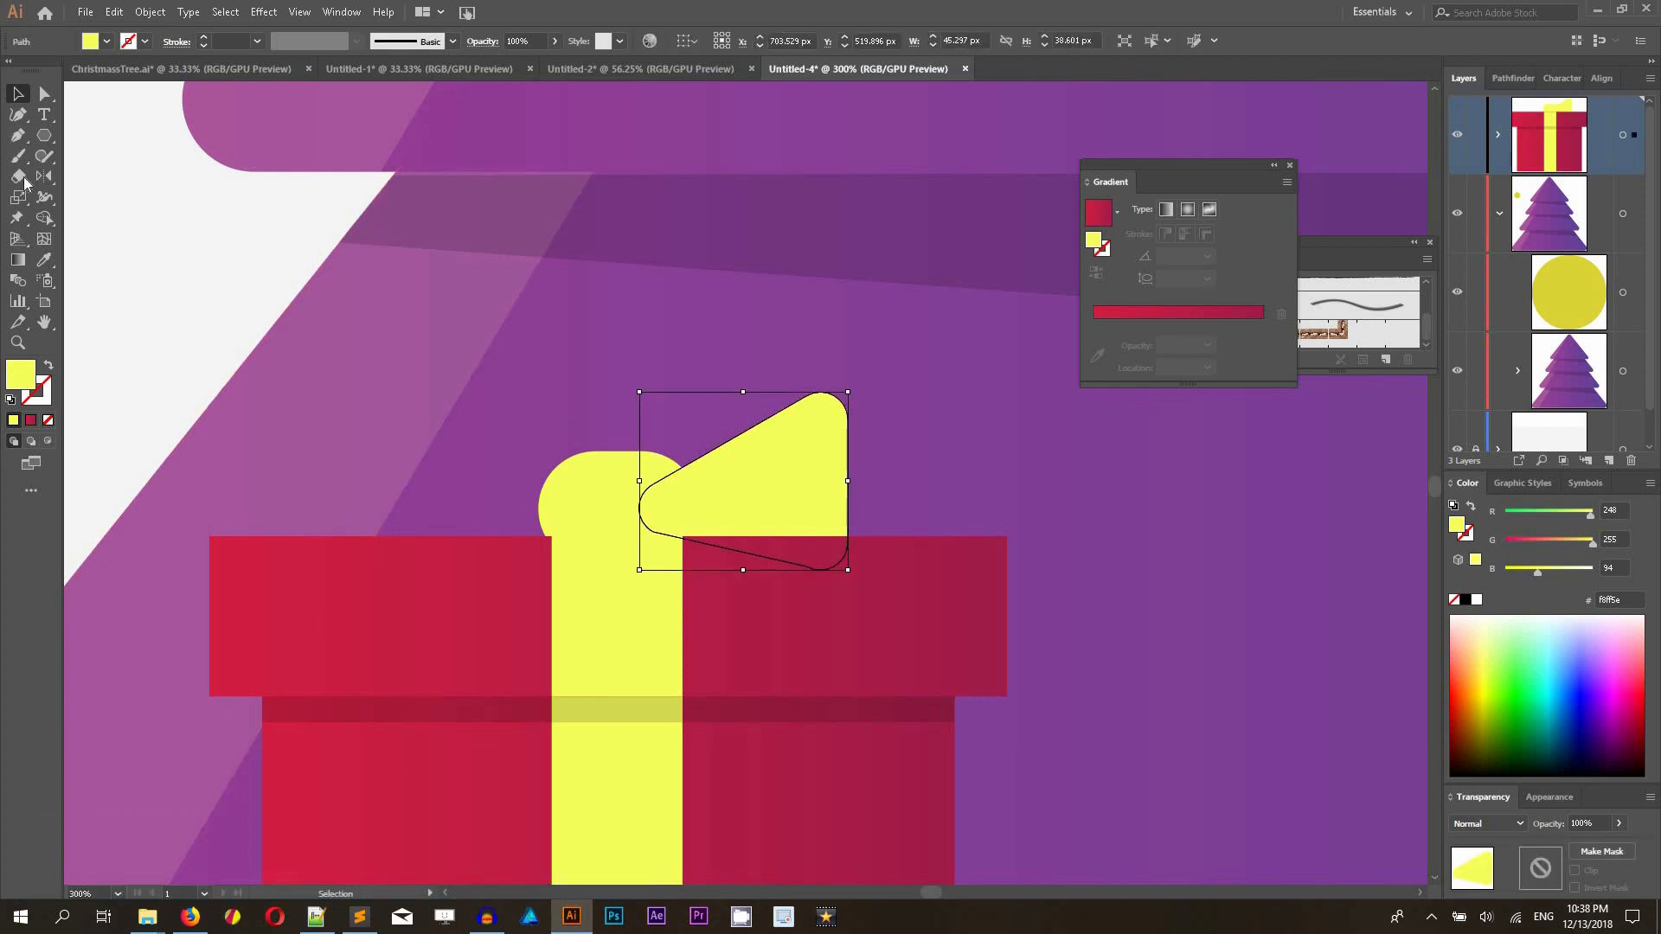
pyautogui.click(17, 135)
pyautogui.click(685, 490)
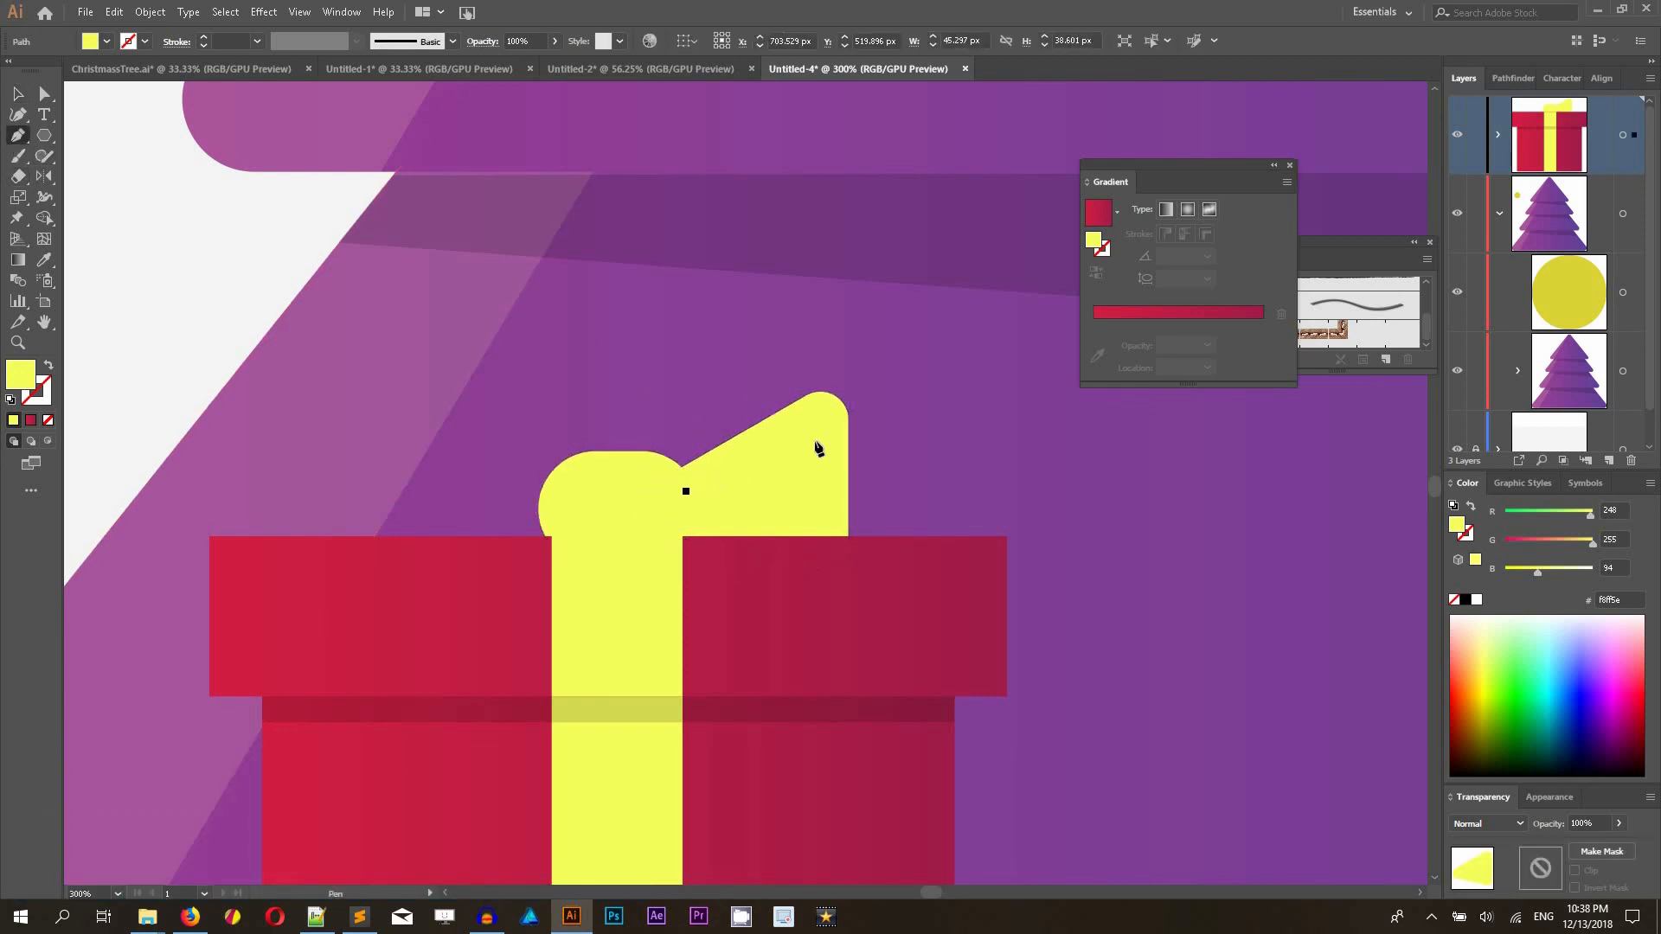
pyautogui.moveTo(815, 426); pyautogui.dragTo(832, 402)
pyautogui.click(18, 95)
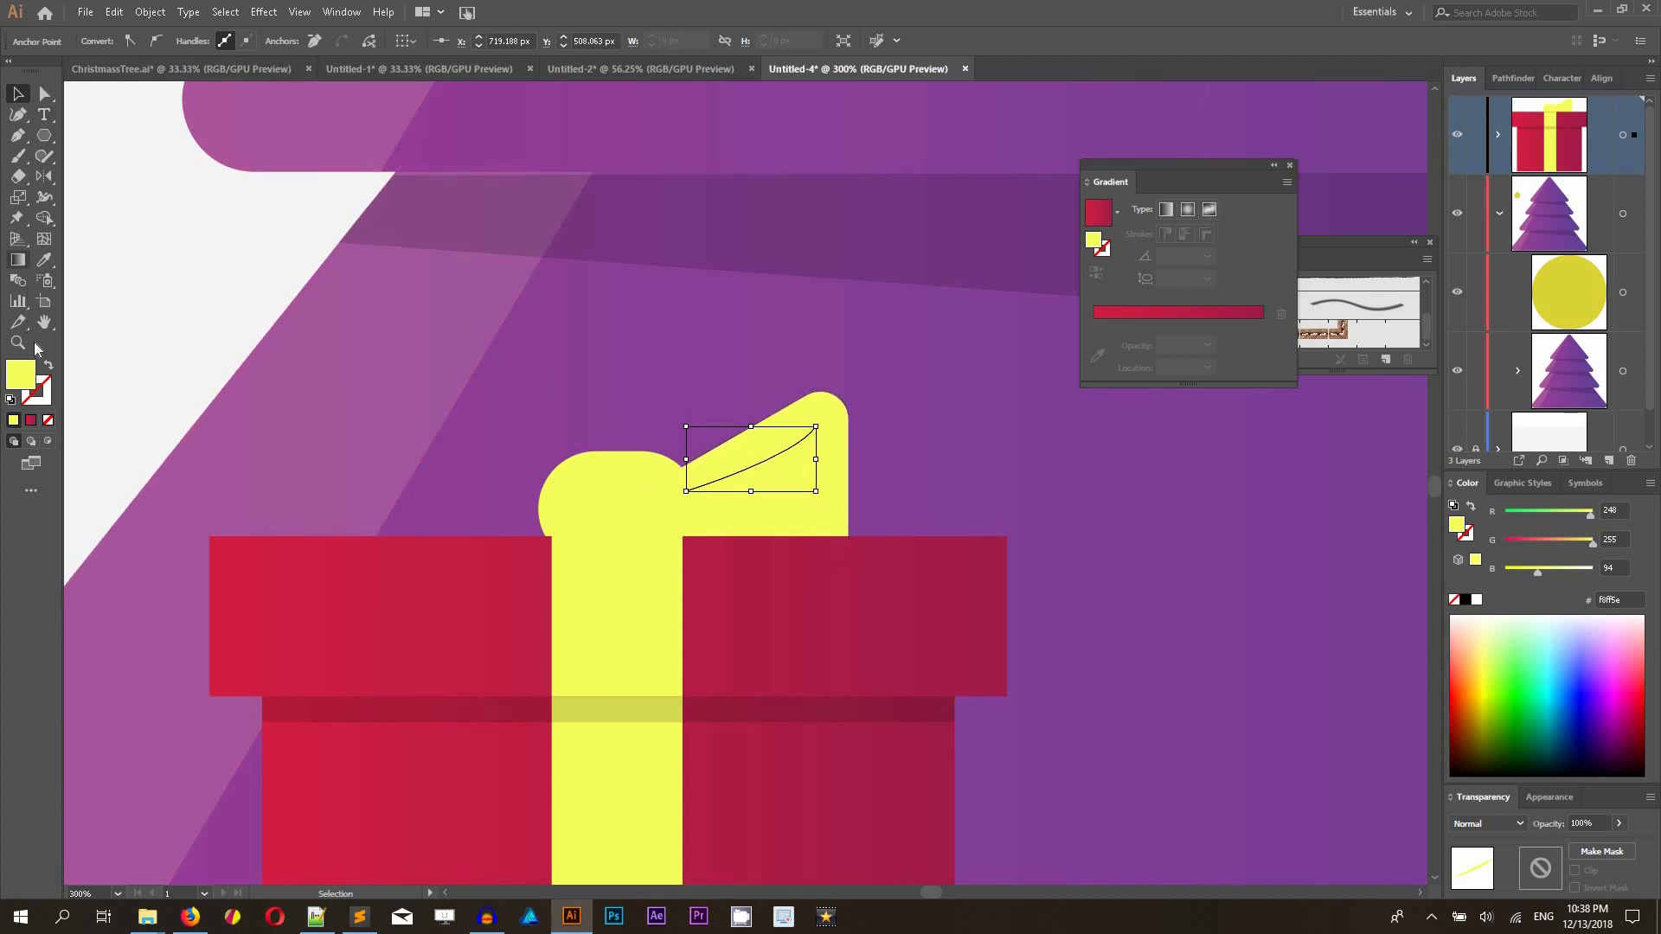
# - Swap the fold line's fill and stroke, and set its stroke colour to #C6C6C6
pyautogui.click(47, 366)
pyautogui.doubleClick(36, 390)
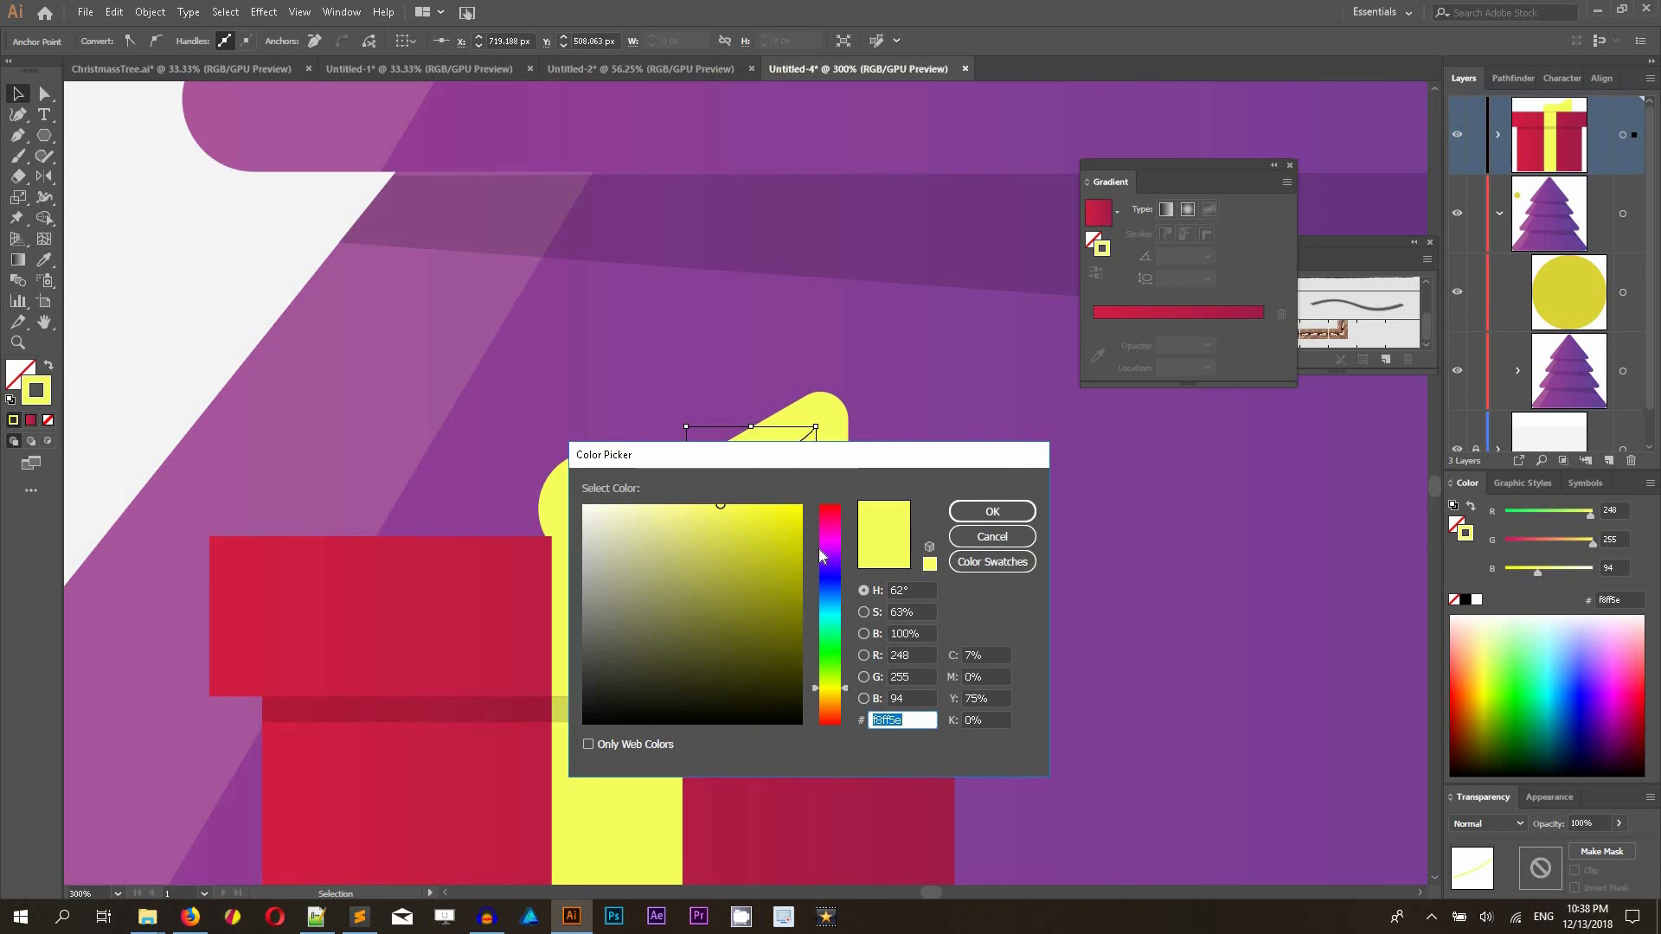
pyautogui.moveTo(625, 534); pyautogui.dragTo(571, 561)
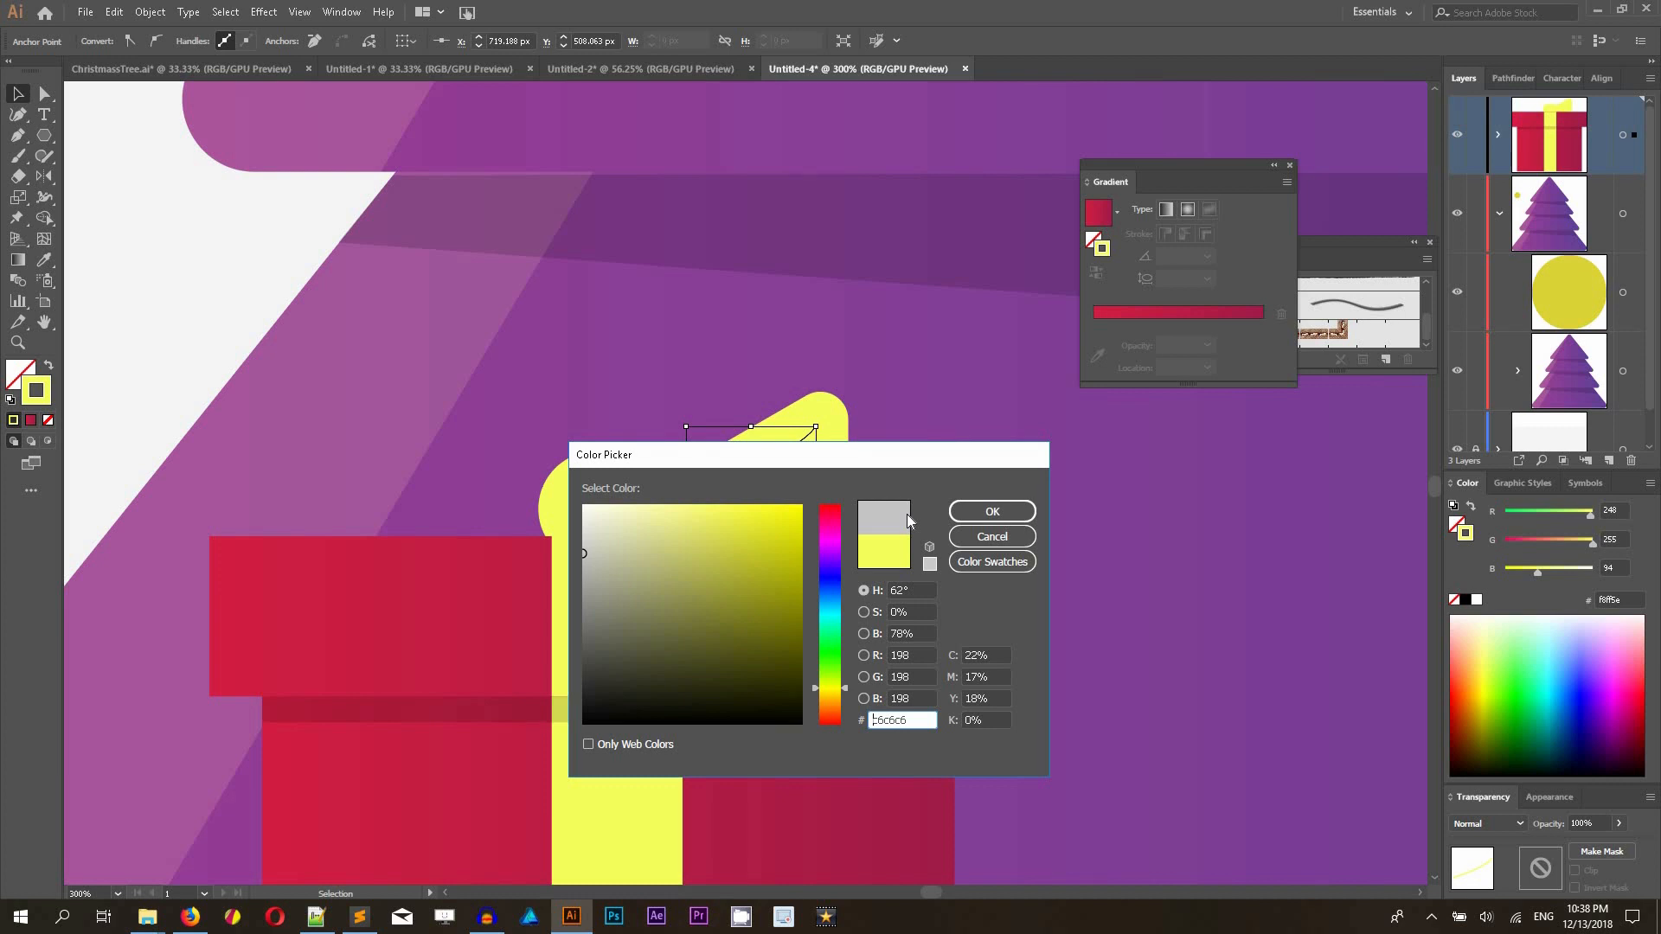
pyautogui.click(977, 512)
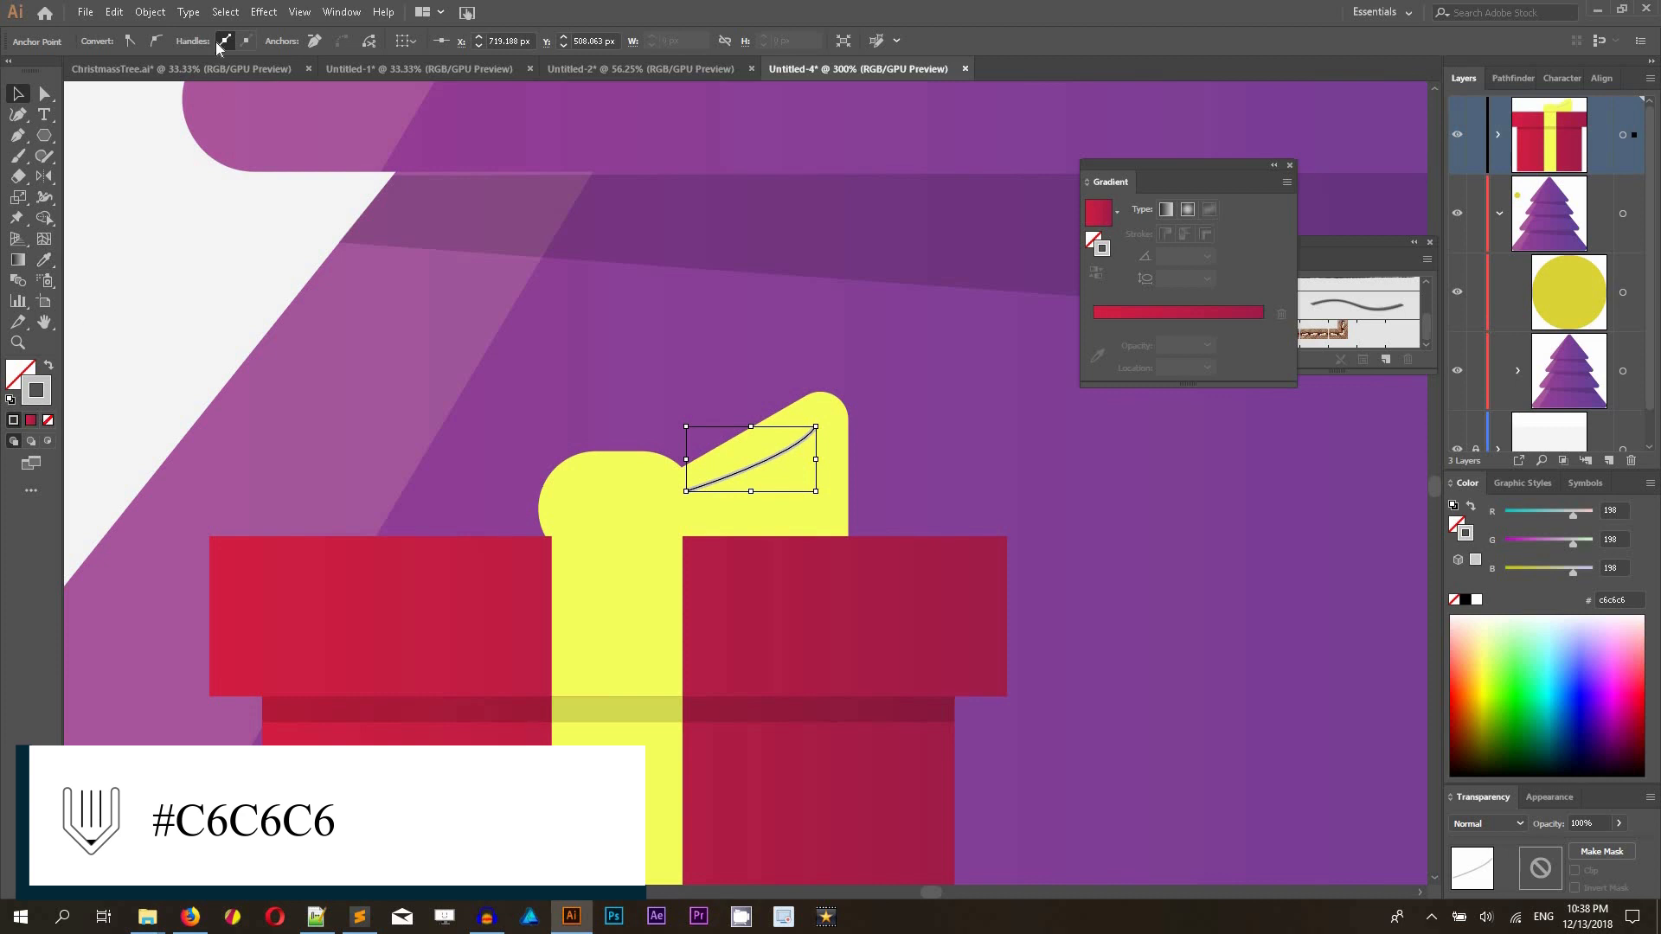
pyautogui.click(782, 453)
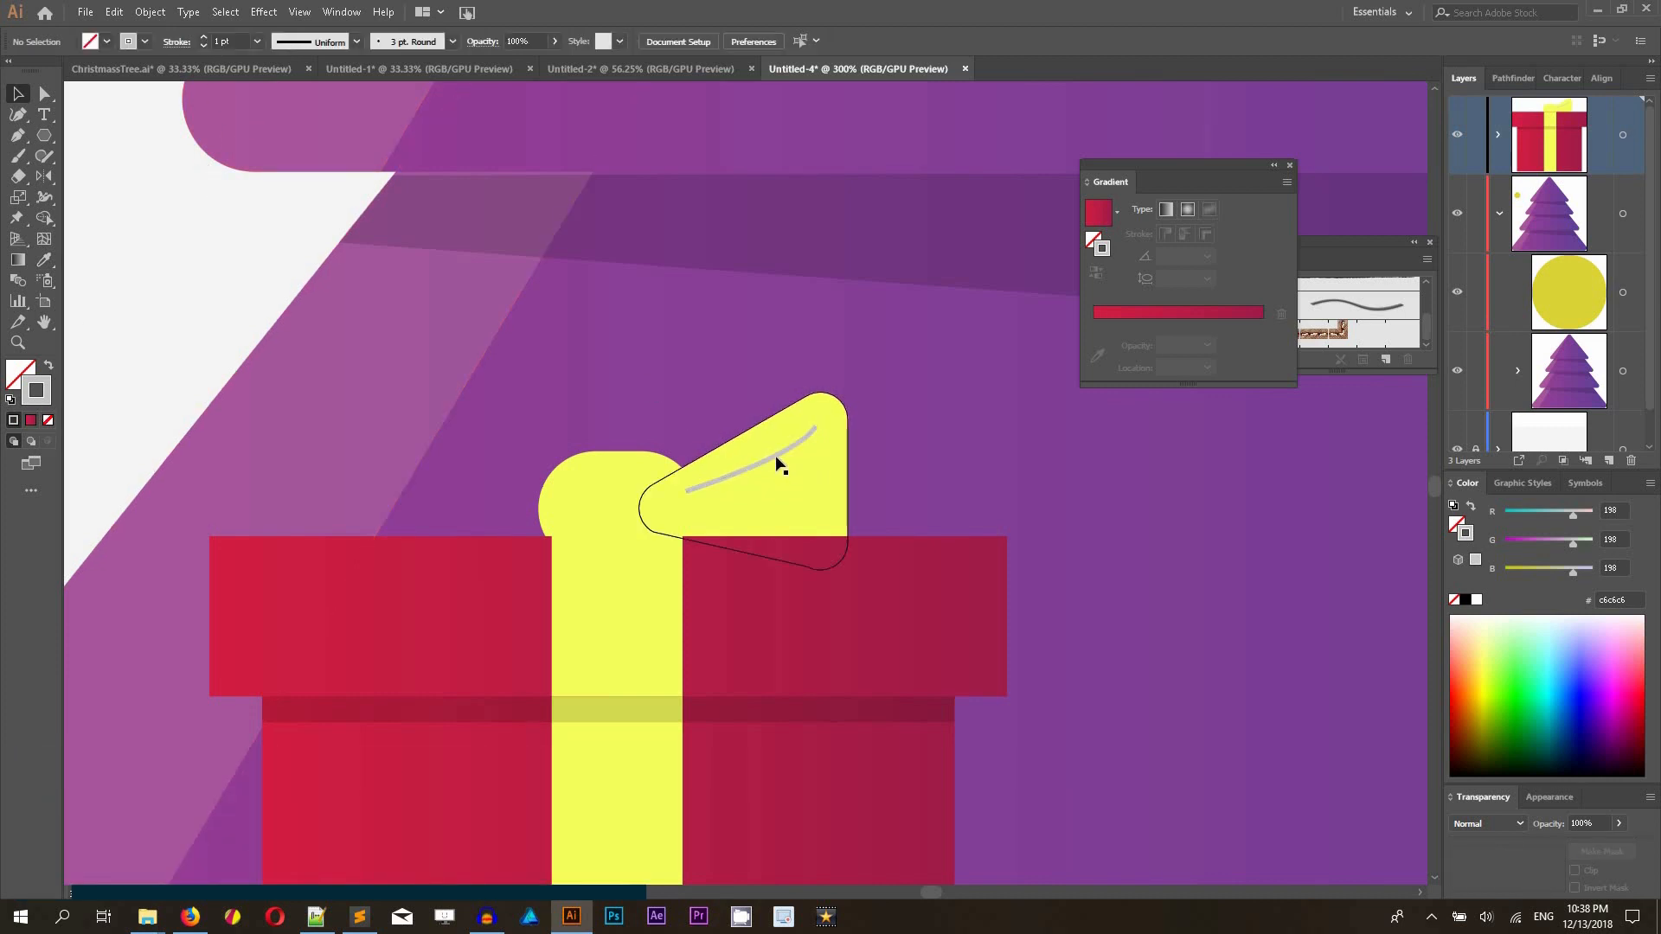
# - Set the fold line's stroke to 3 pt with the width profile that tapers at both ends
pyautogui.click(775, 458)
pyautogui.click(204, 37)
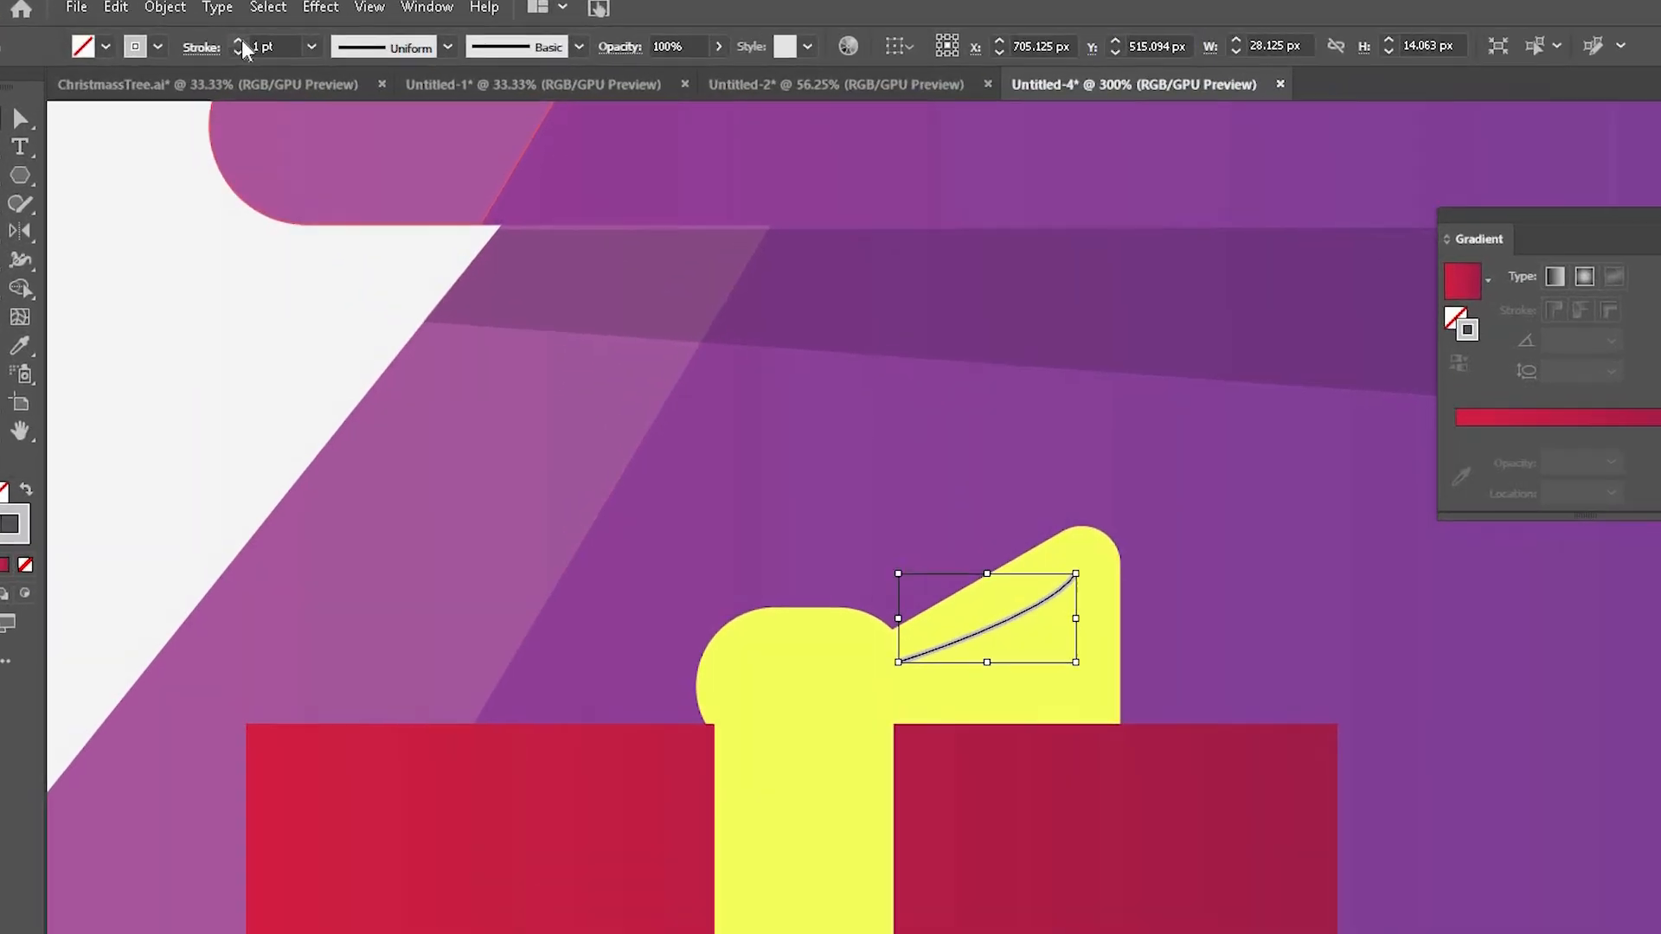
pyautogui.click(247, 41)
pyautogui.click(417, 48)
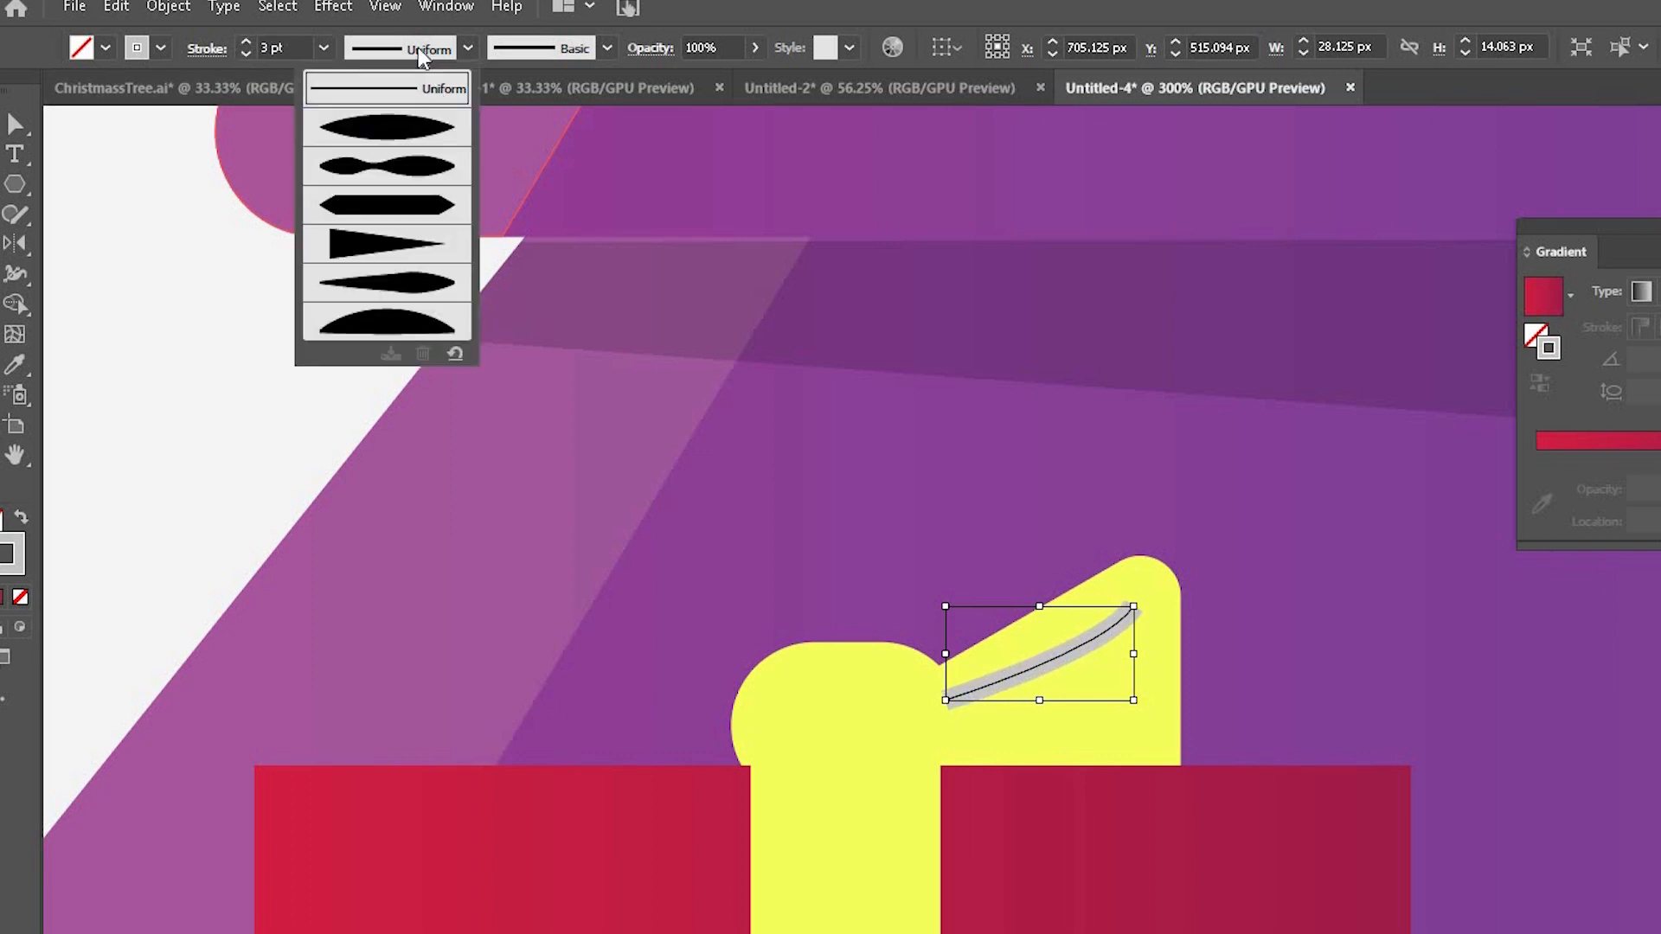
pyautogui.click(400, 139)
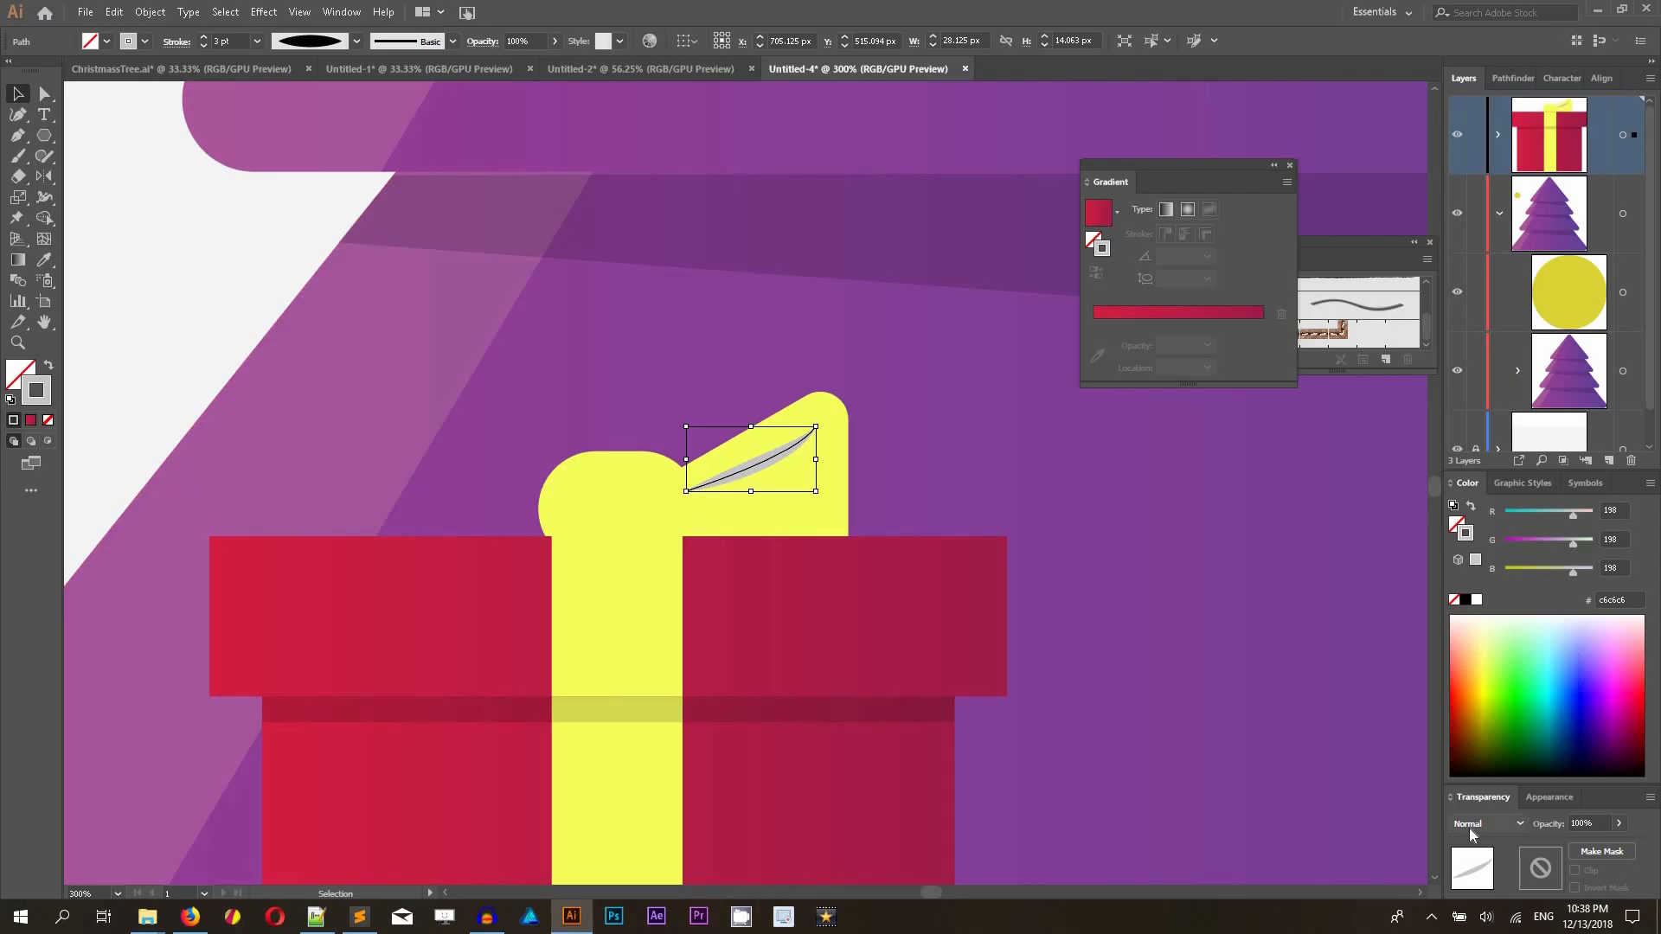
# - Set the fold line's blending mode to Multiply and its opacity to 50%
pyautogui.click(1469, 828)
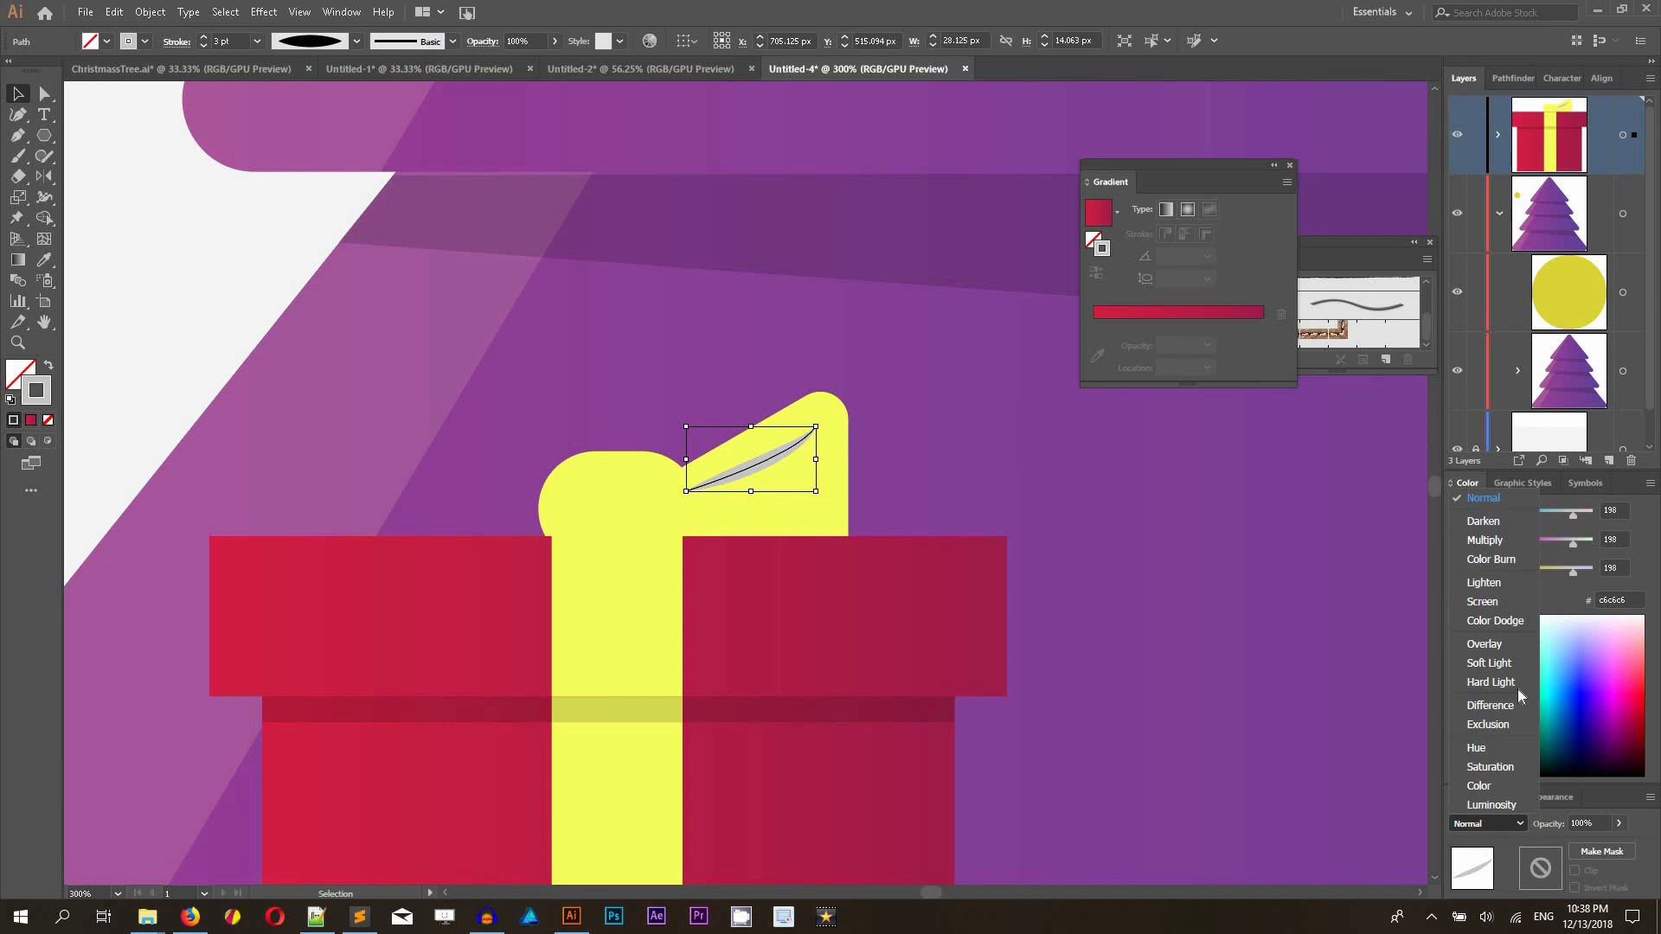
pyautogui.click(1488, 543)
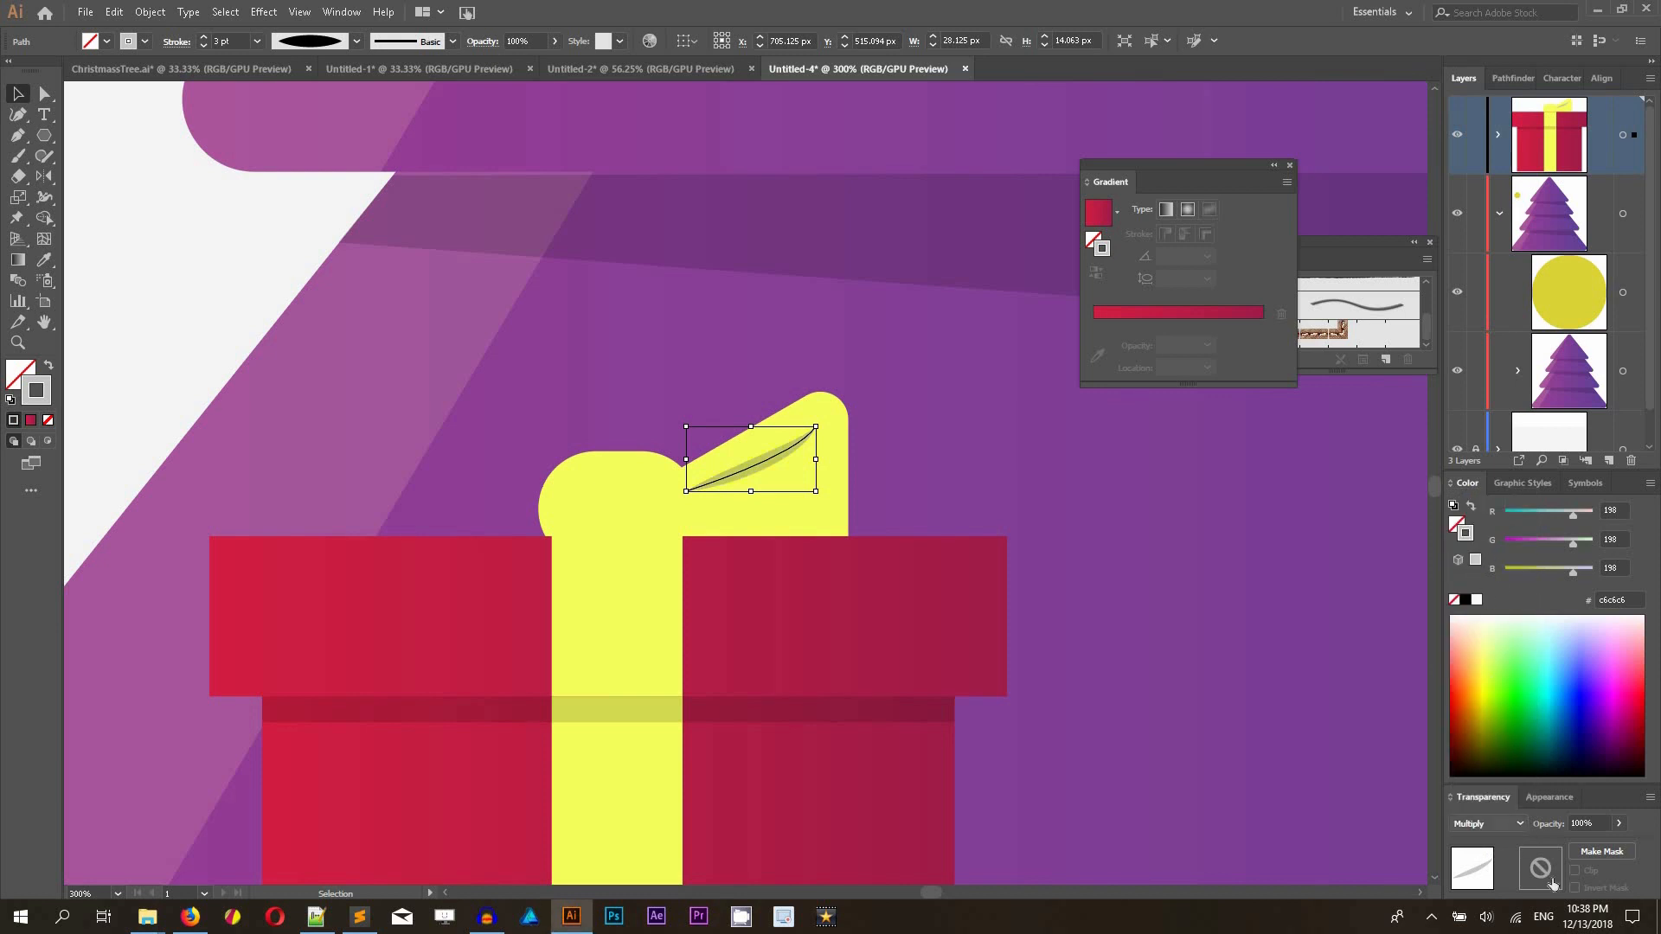
pyautogui.click(1579, 822)
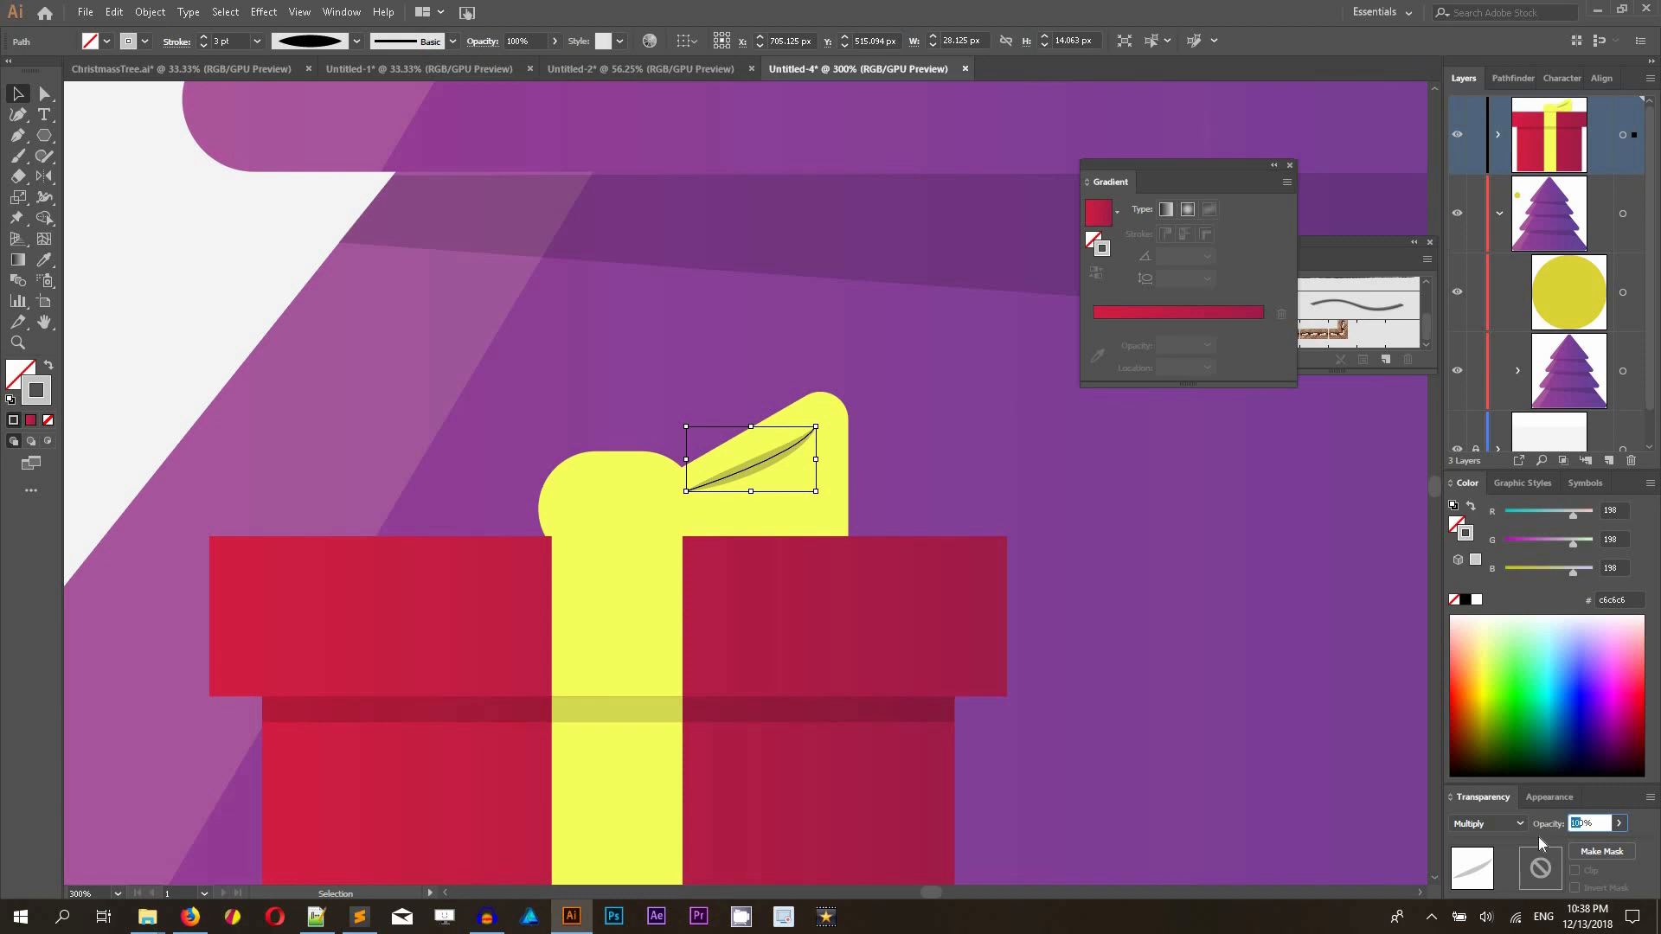
pyautogui.write('5')
pyautogui.press('Return')
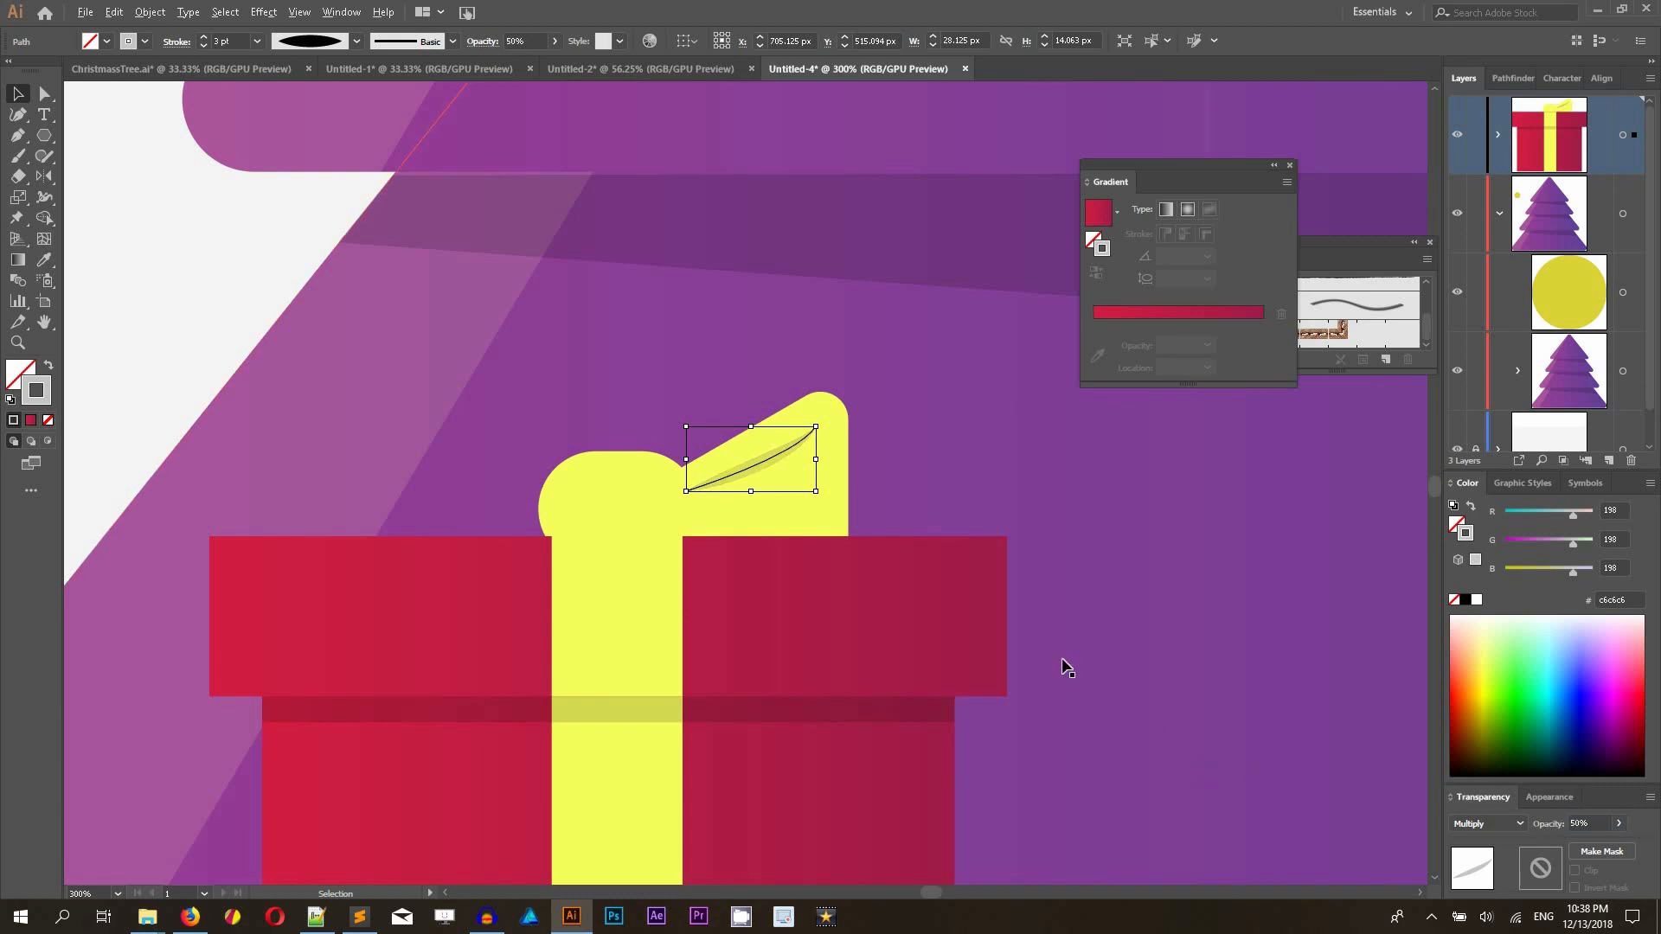
# - Duplicate the fold line below the first at a flatter angle, and group both lines with the bow loop
pyautogui.moveTo(761, 476); pyautogui.dragTo(780, 505)
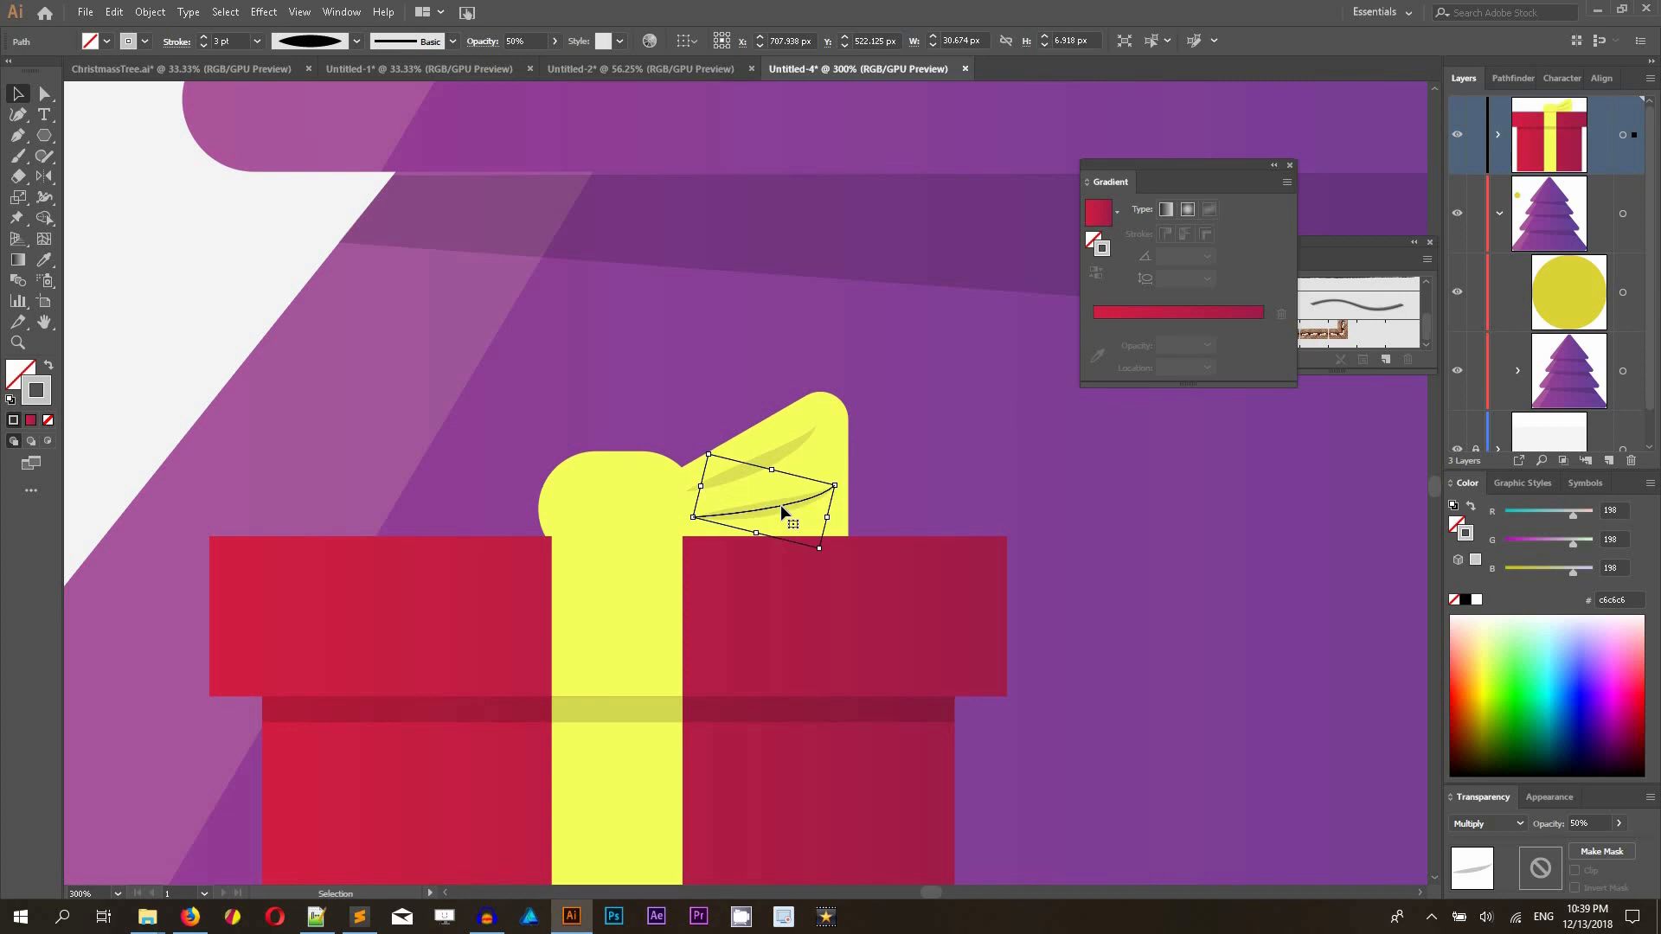
pyautogui.keyDown('shift'); pyautogui.click(832, 420); pyautogui.keyUp('shift')
pyautogui.rightClick(833, 420)
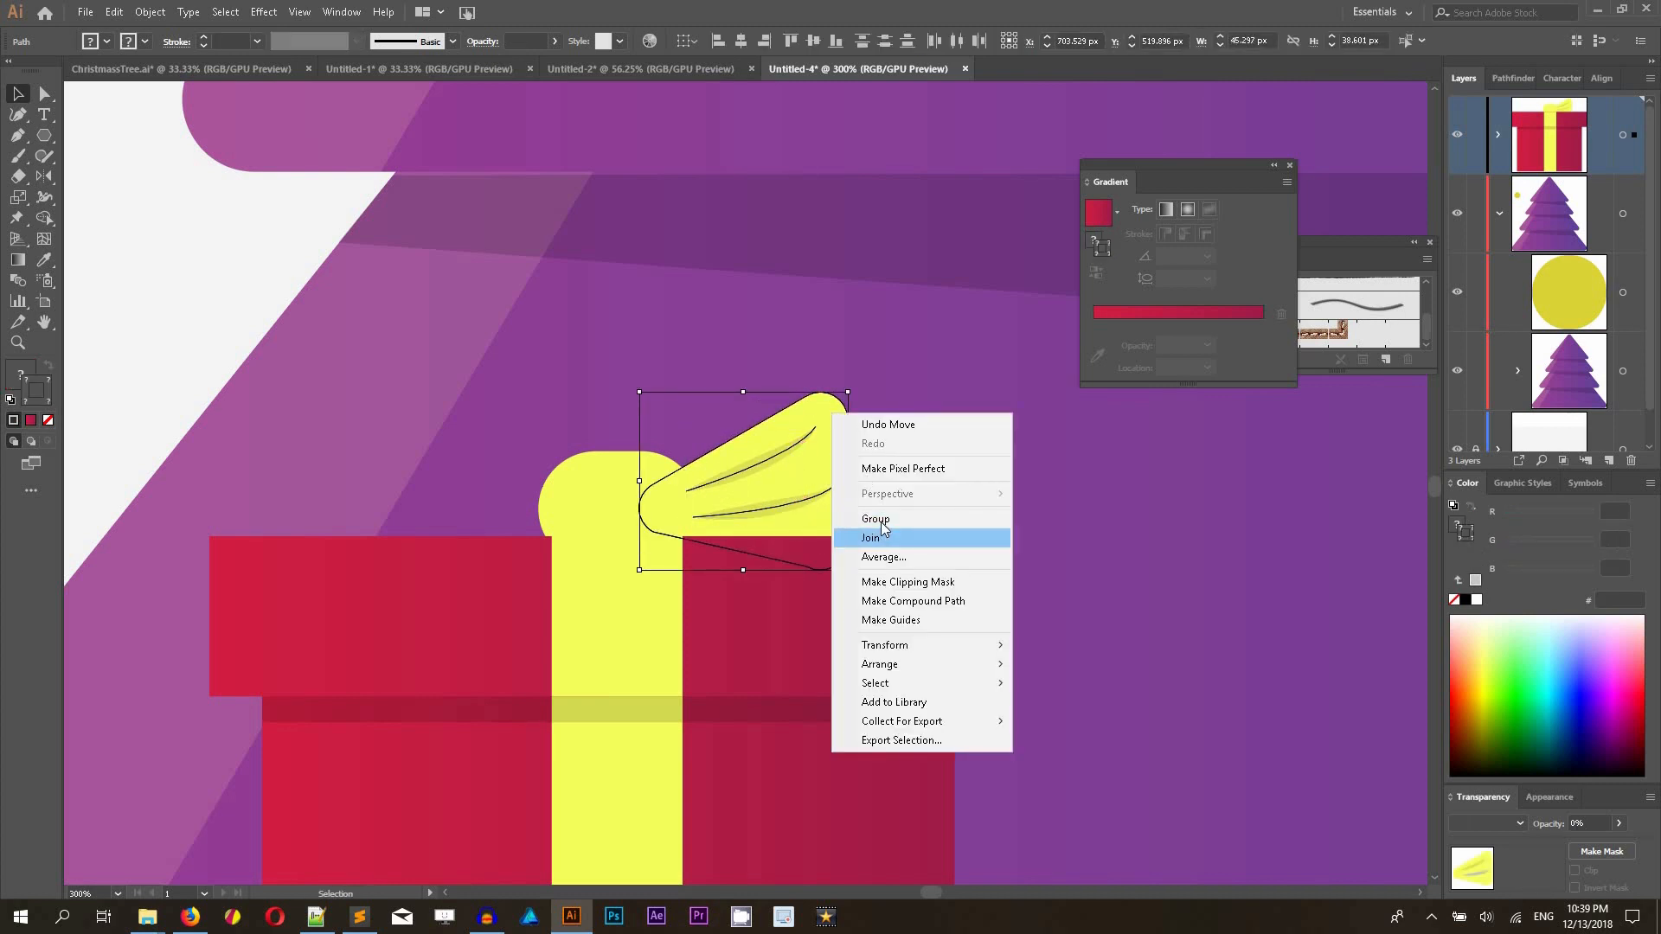
pyautogui.click(862, 519)
# - Send the grouped bow loop with its fold lines behind the red gift lid
pyautogui.press('a')
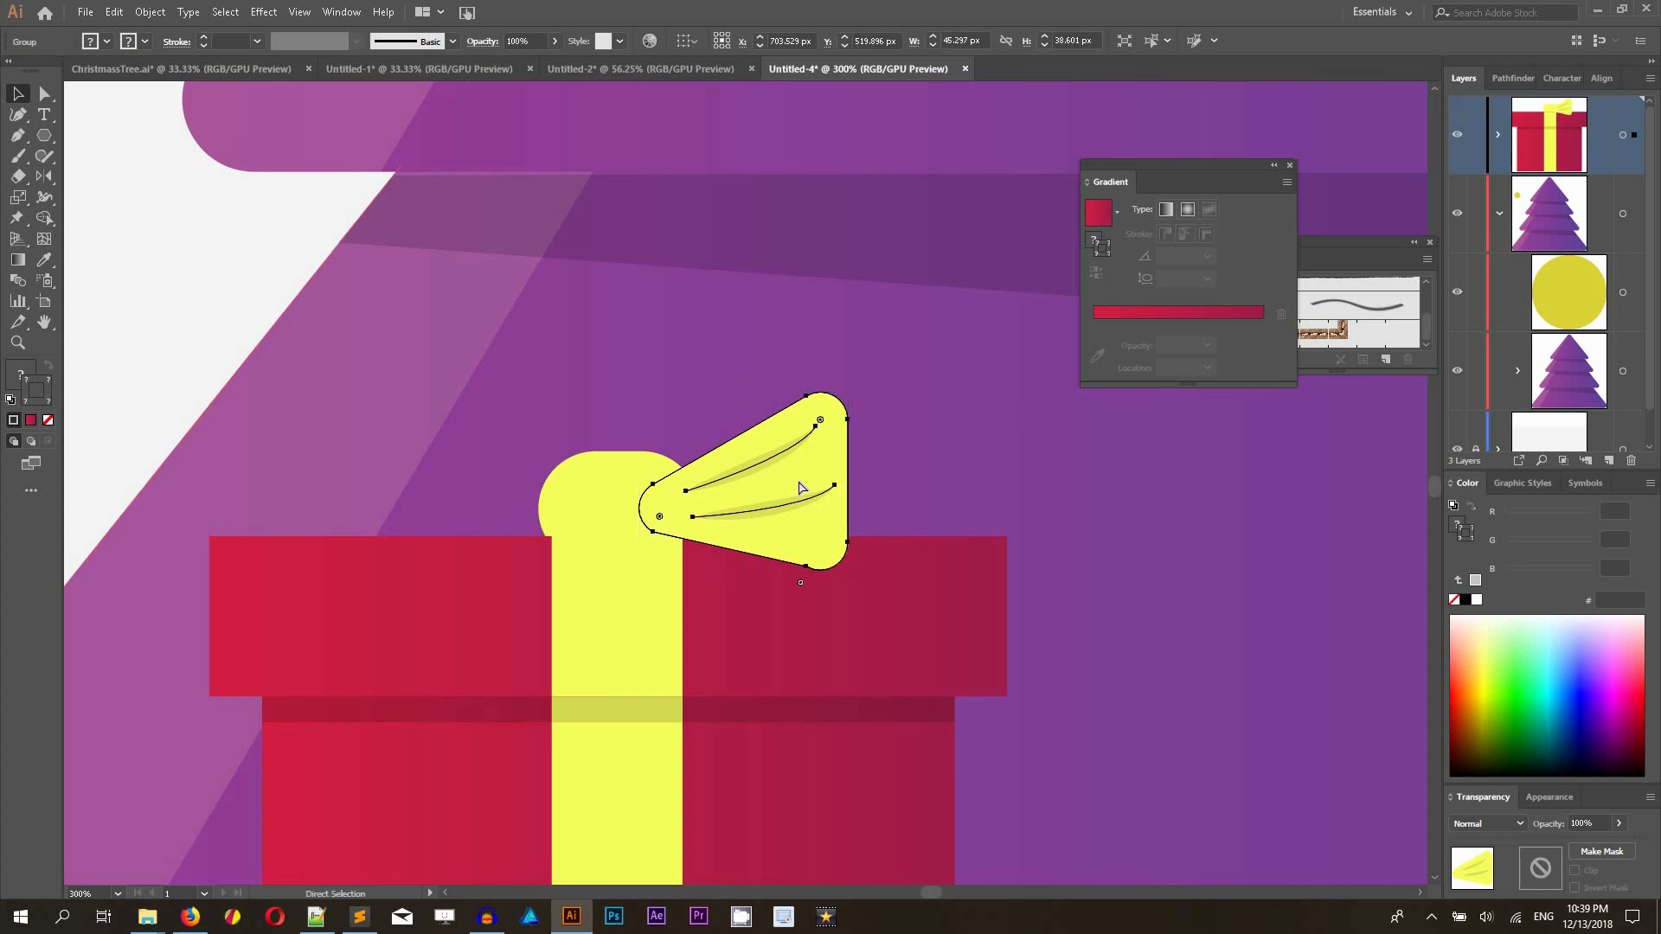
pyautogui.hotkey('ctrl', '[')
pyautogui.press('v')
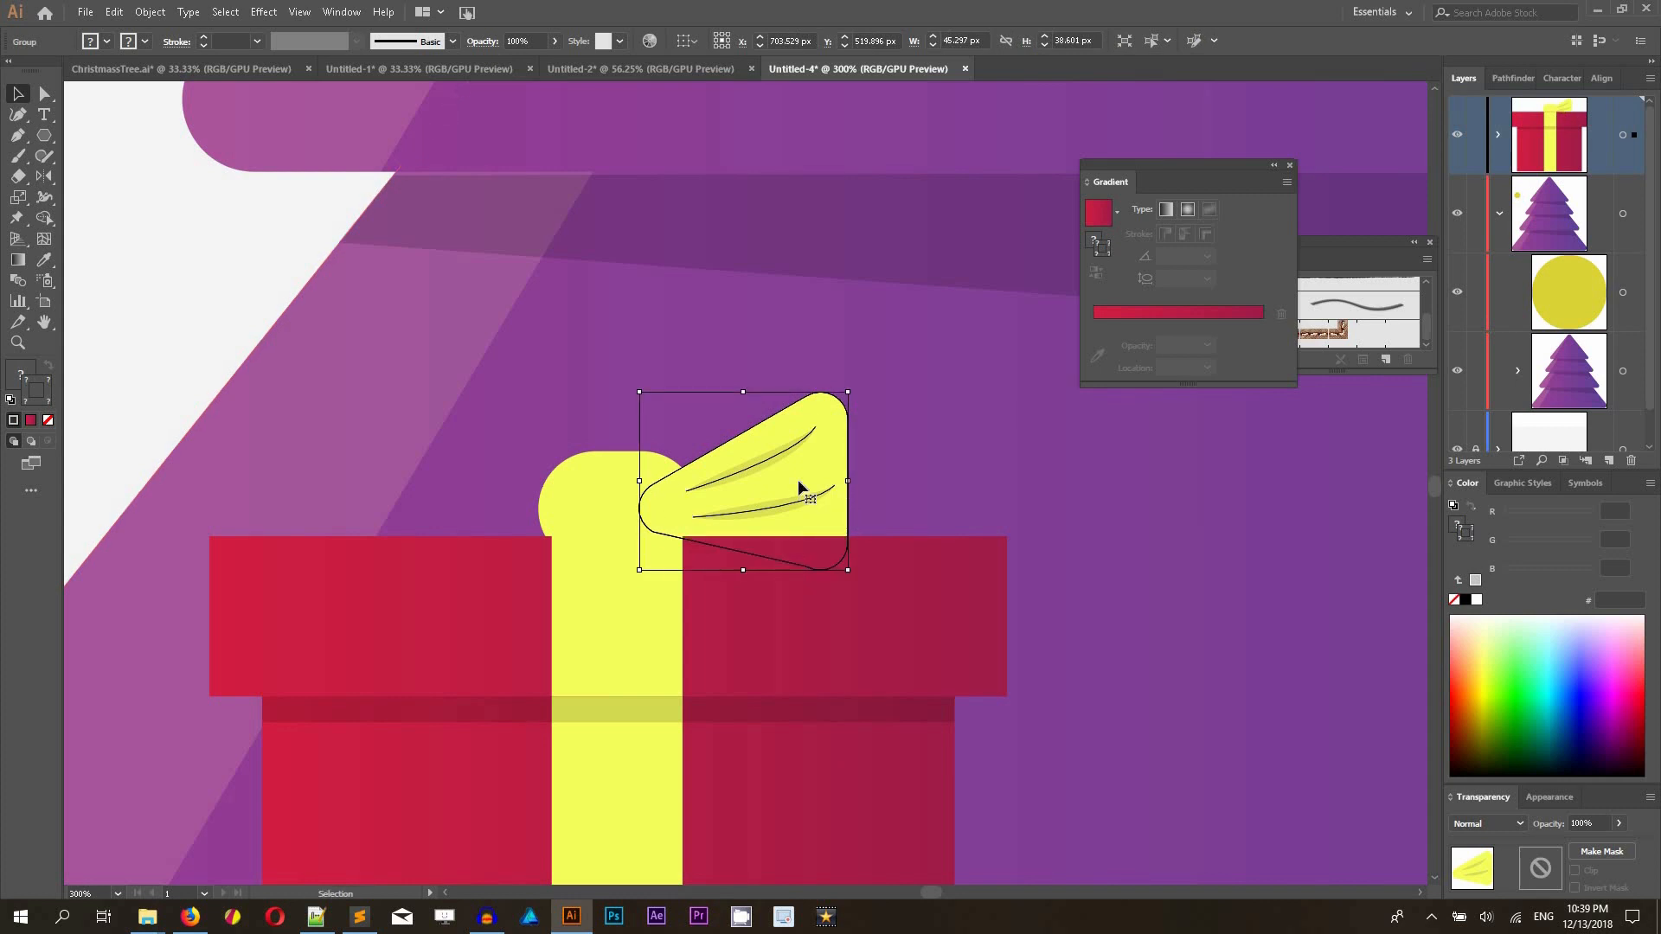
# - Reflect a copy of the bow loop group across a vertical axis through the middle of the bow knot
pyautogui.press('o')
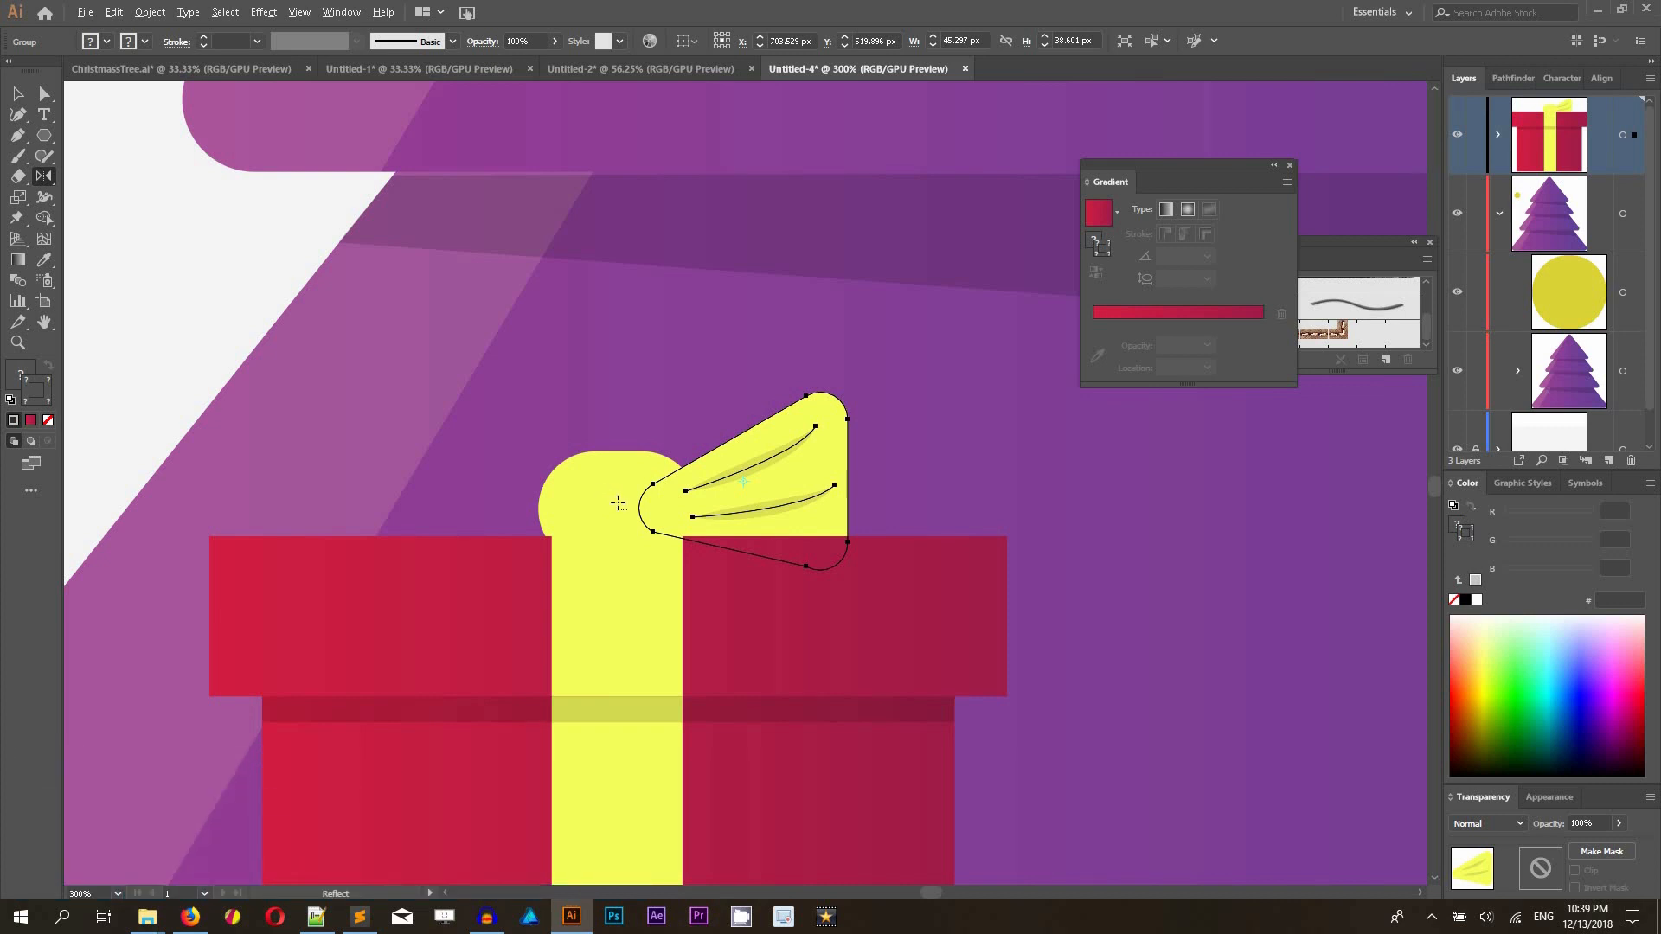
pyautogui.keyDown('alt'); pyautogui.click(617, 503); pyautogui.keyUp('alt')
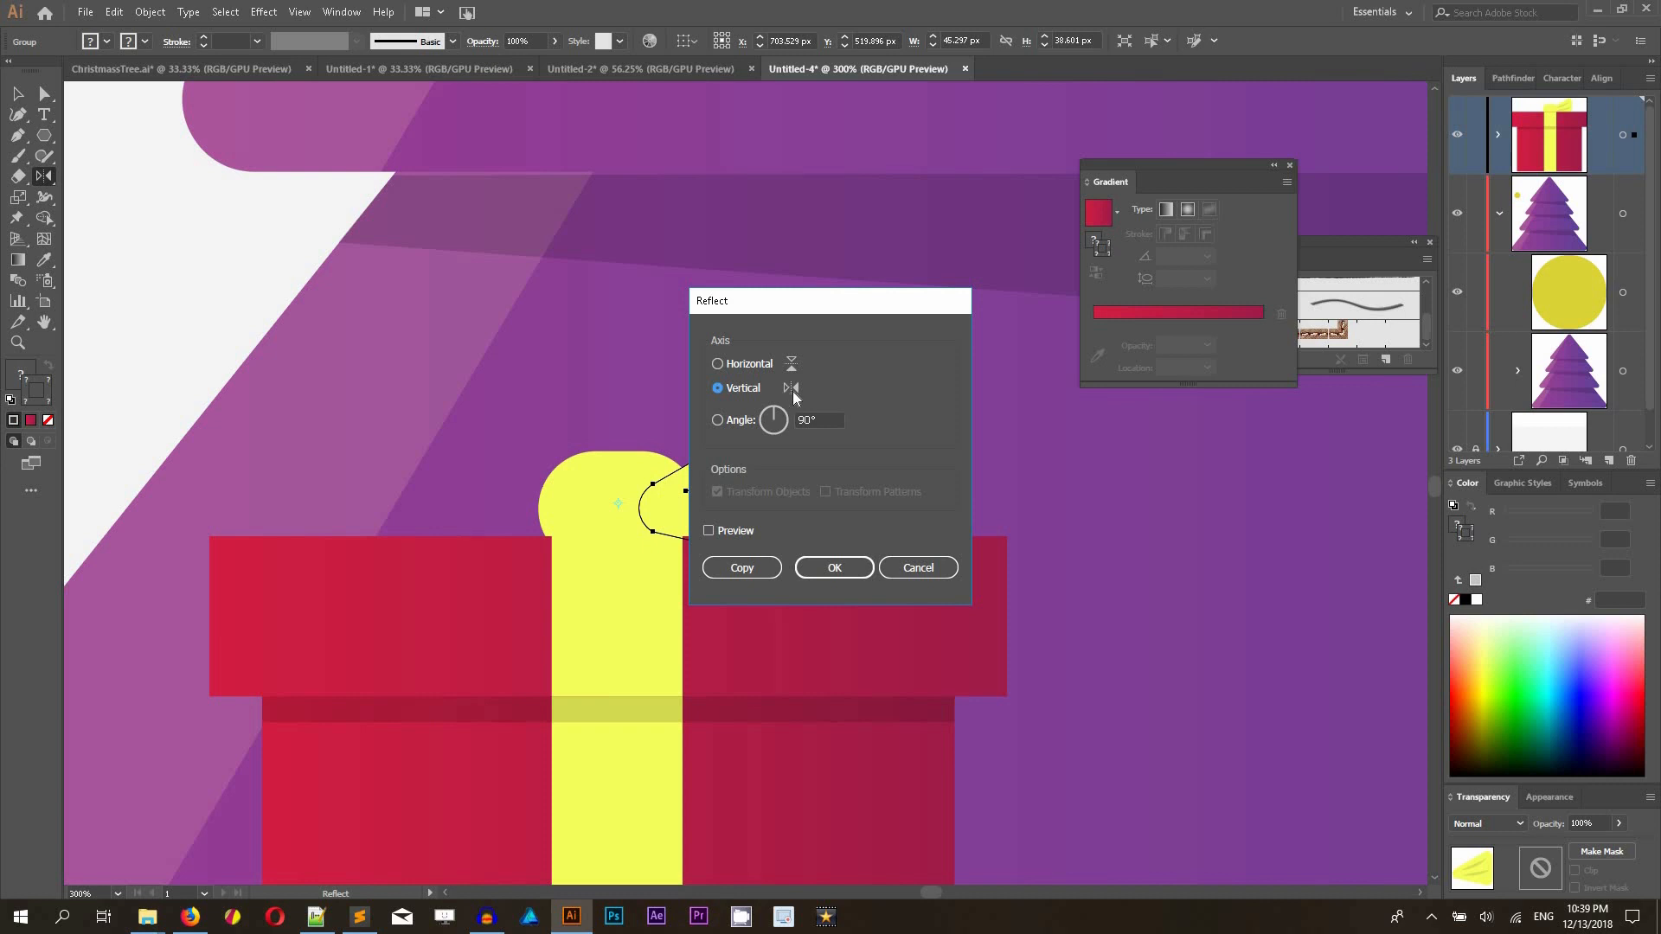
pyautogui.click(742, 568)
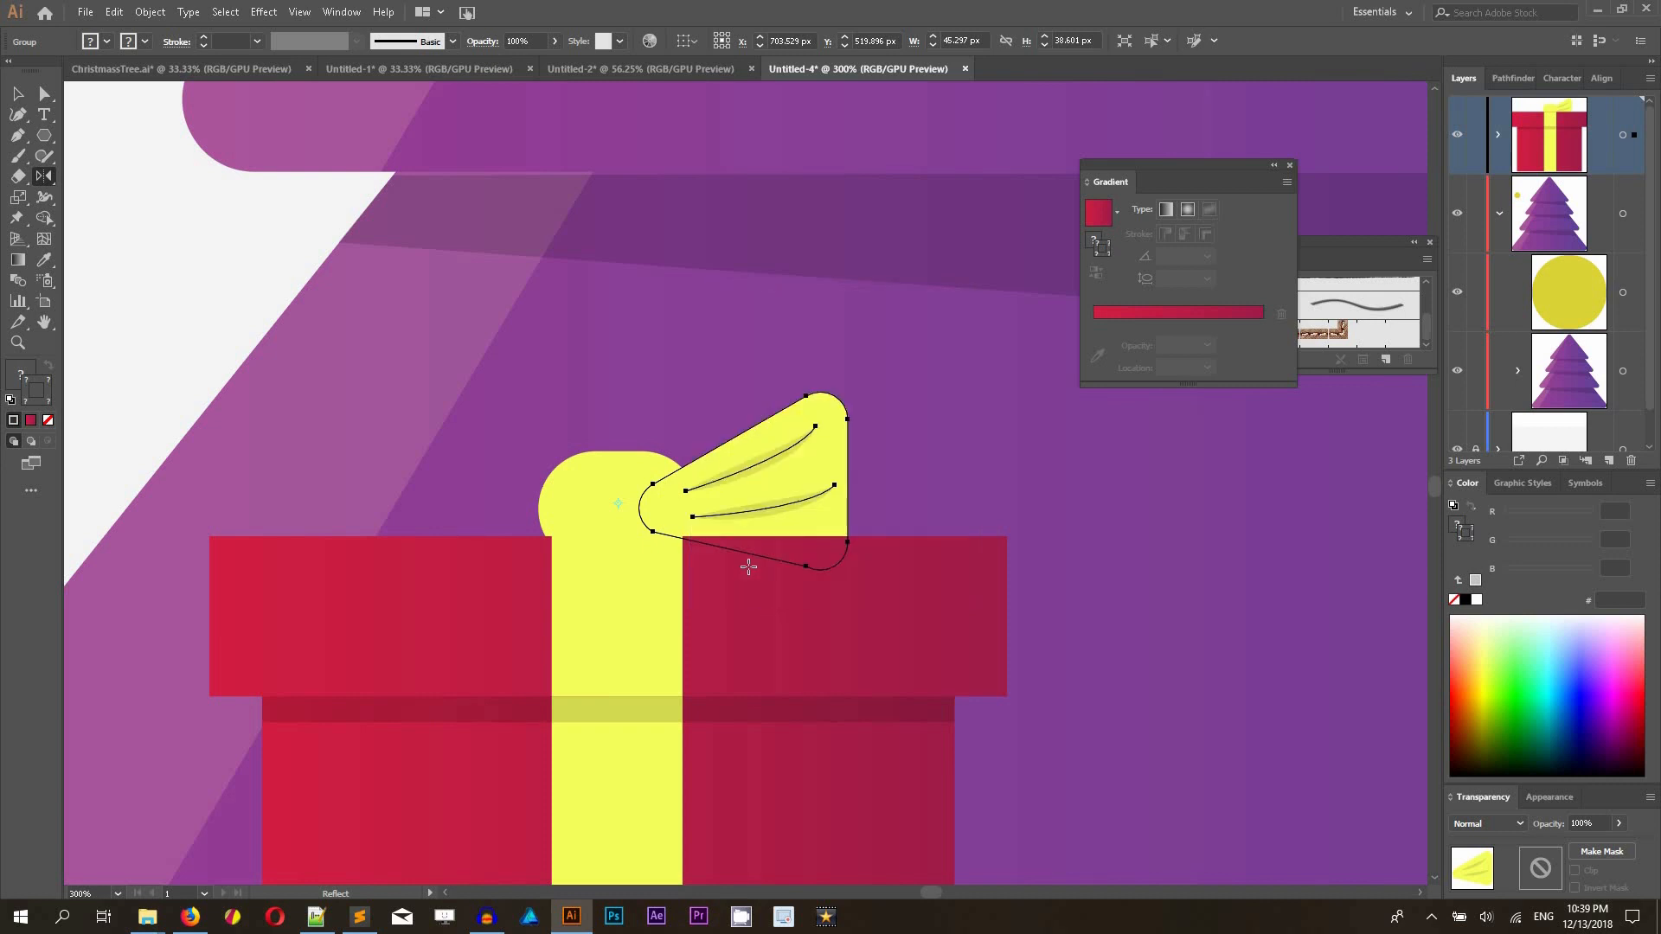
pyautogui.click(17, 94)
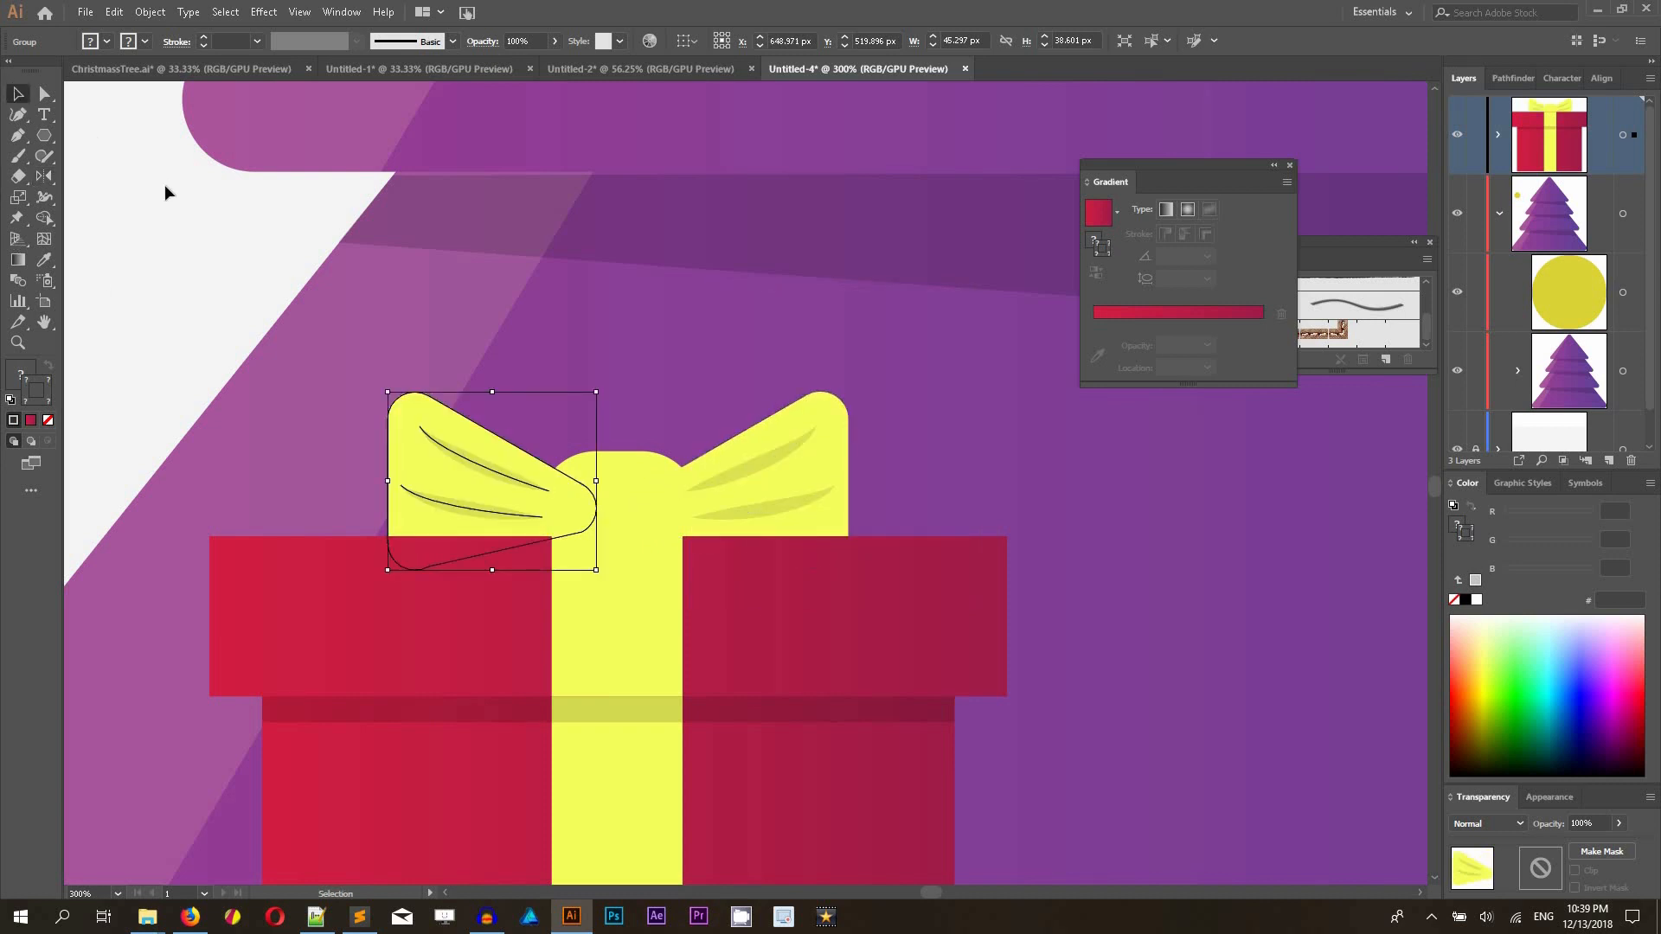
pyautogui.click(166, 192)
# - Collapse and lock the Christmas tree layer
pyautogui.hotkey('ctrl', '-')
pyautogui.hotkey('ctrl', '-')
pyautogui.hotkey('ctrl', '-')
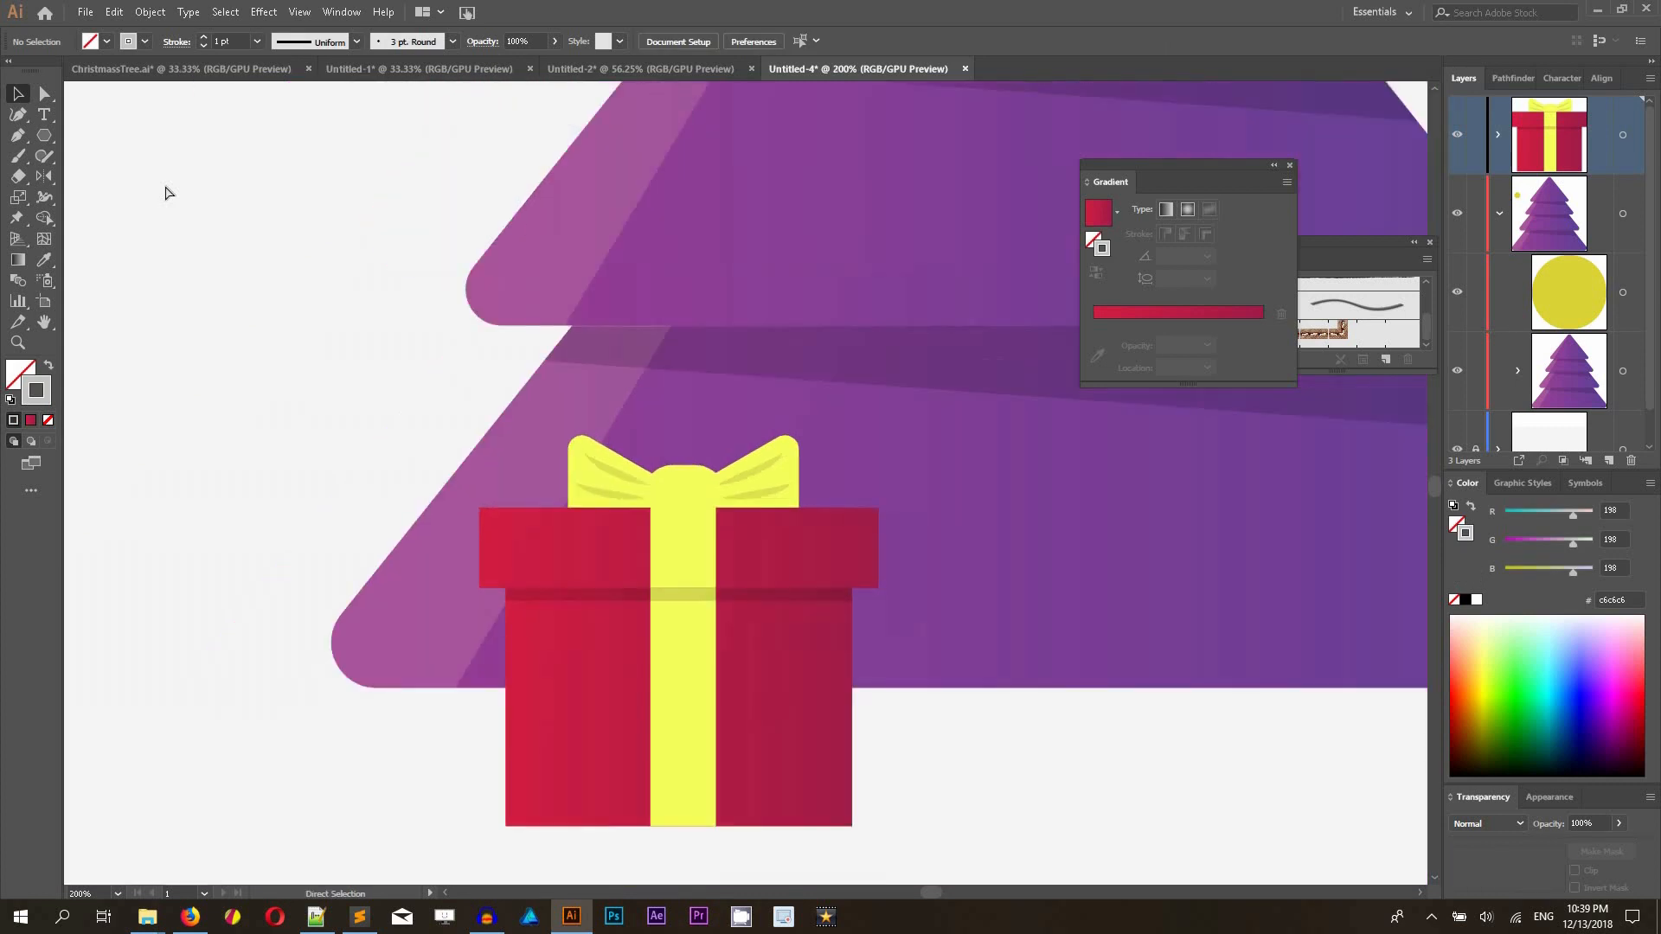
pyautogui.hotkey('ctrl', '+')
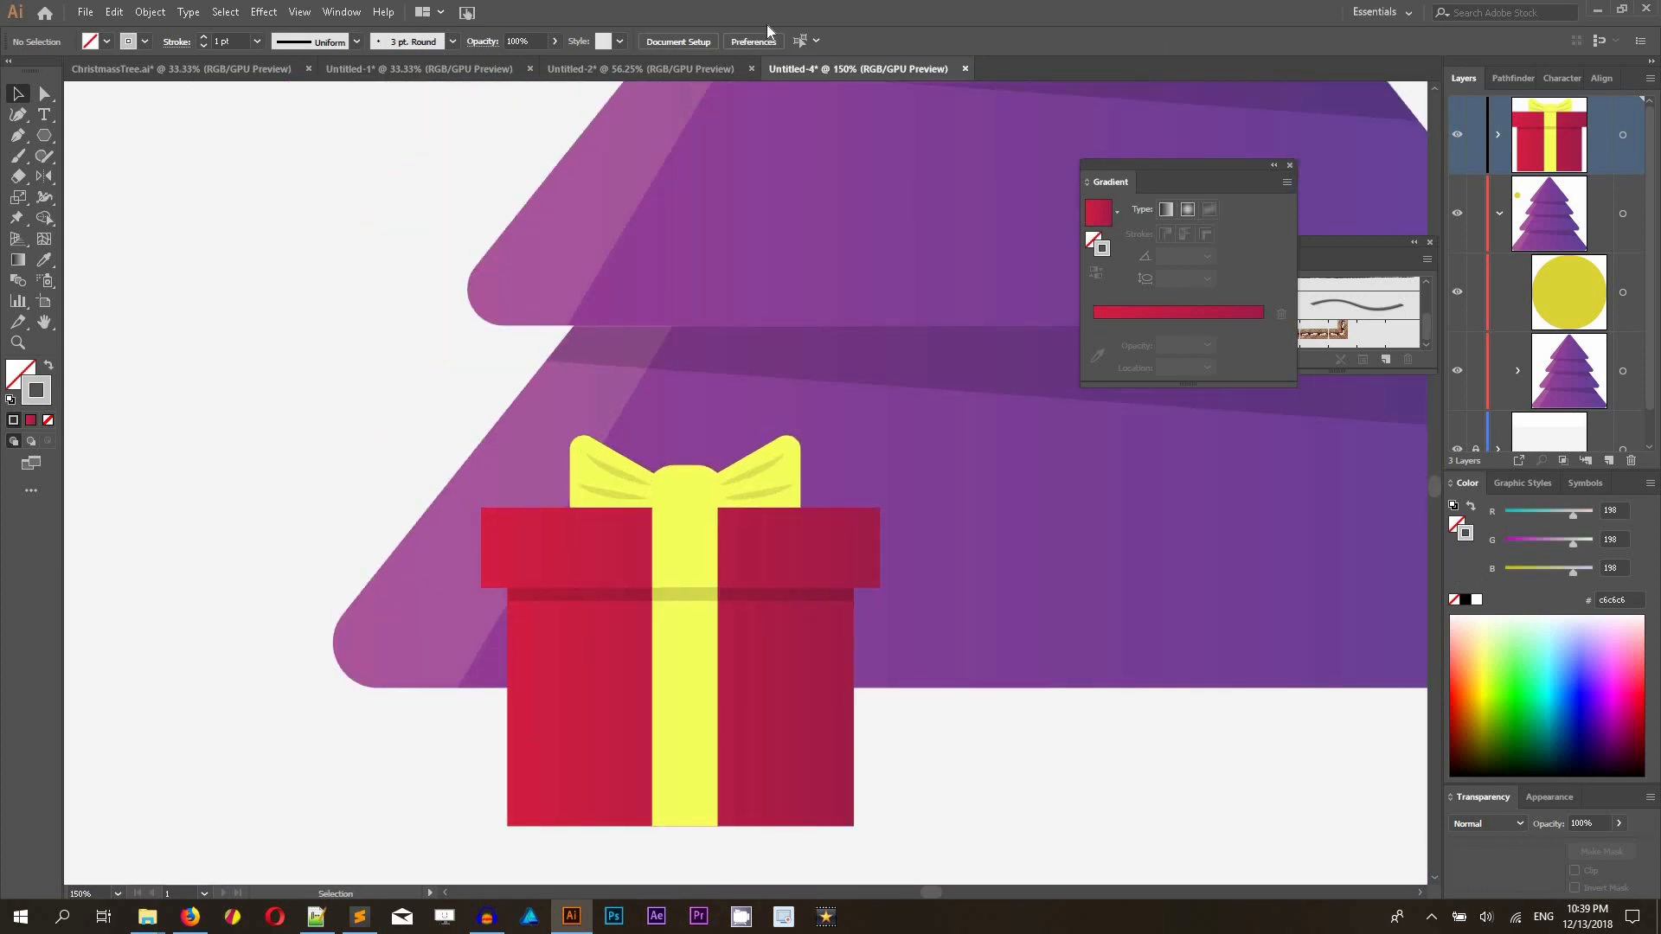
pyautogui.click(1497, 211)
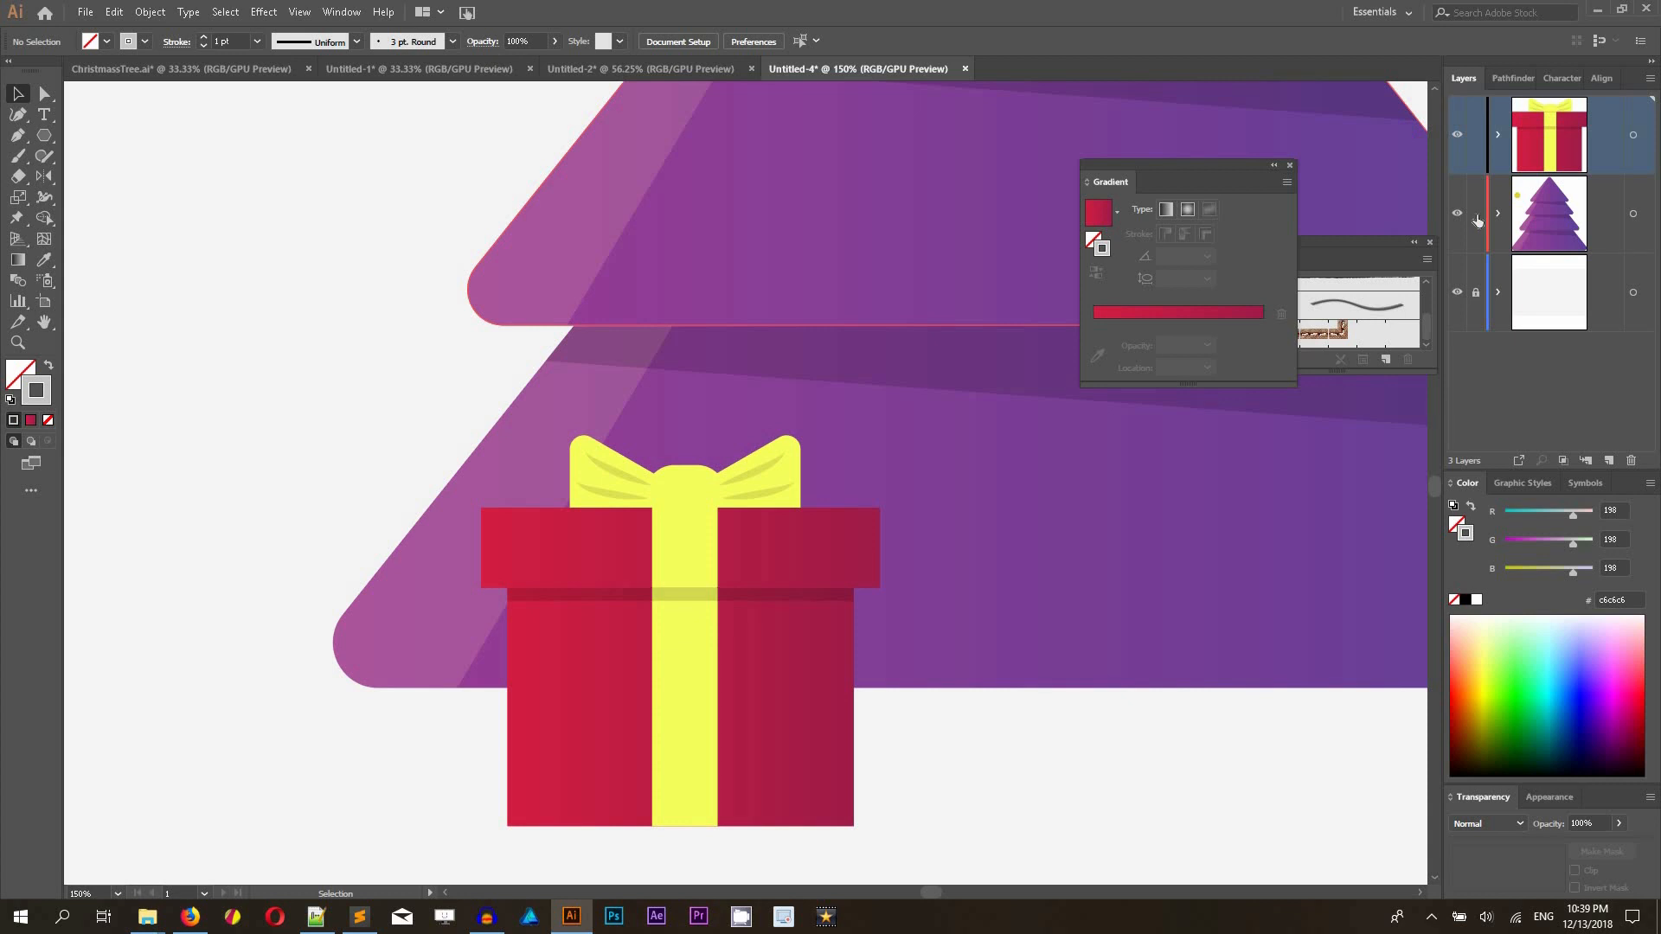
pyautogui.click(1476, 218)
# - Select all parts of the gift box, including its ribbon and bow, and group them
pyautogui.moveTo(822, 735); pyautogui.dragTo(937, 660)
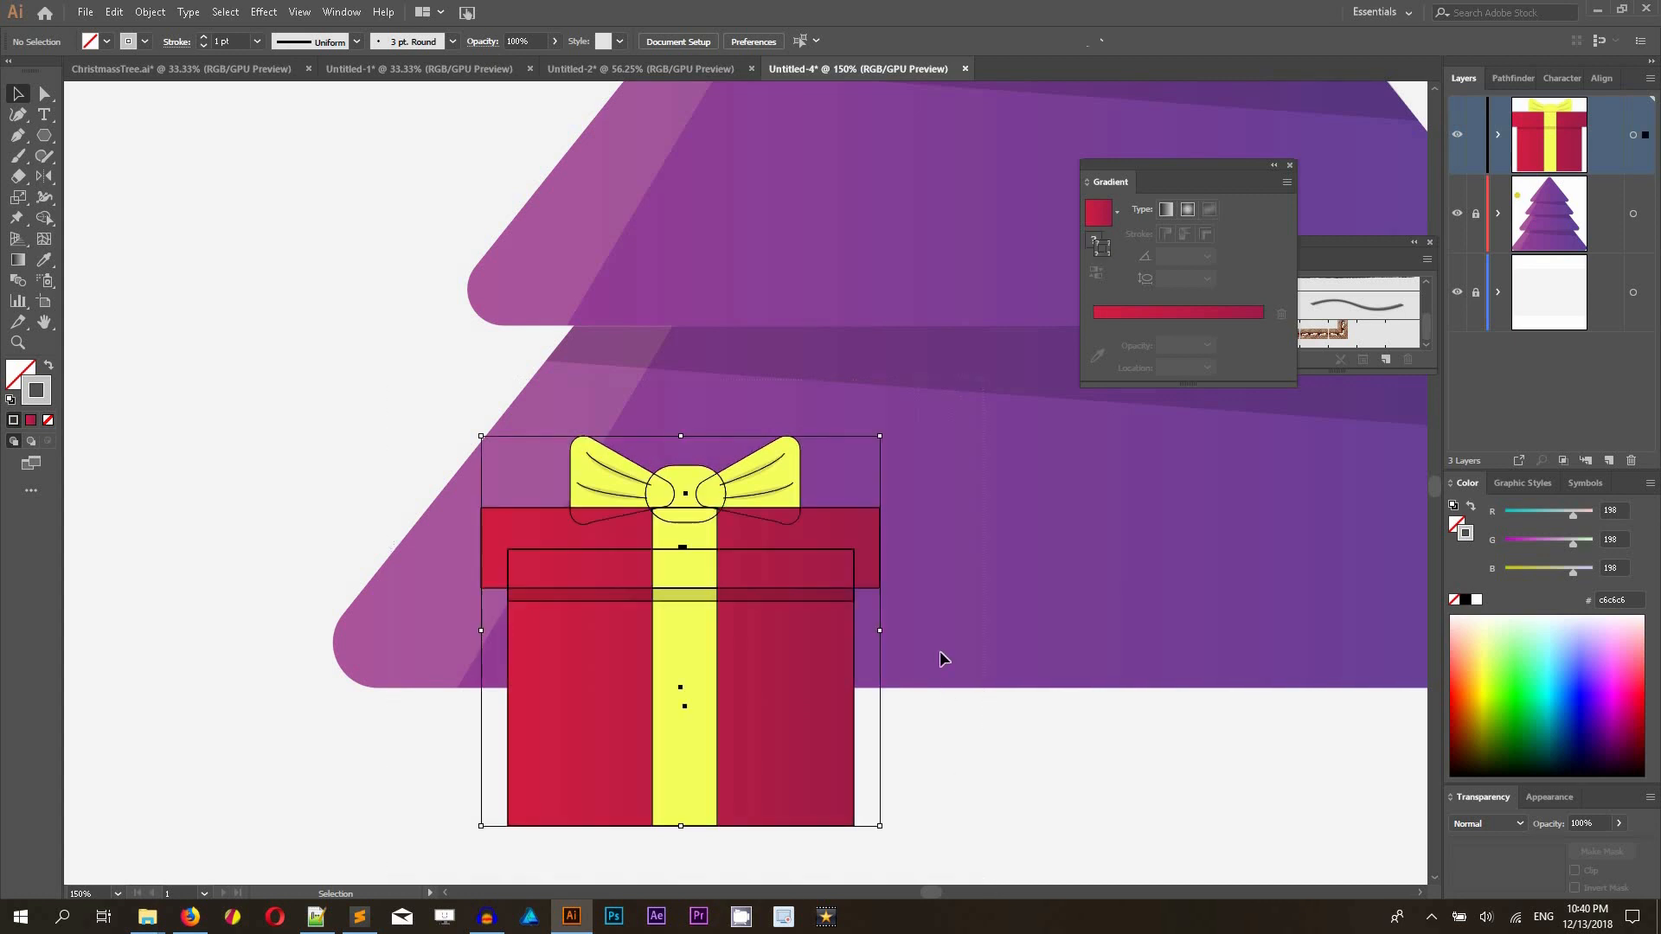
pyautogui.scroll(-1, 939, 650)
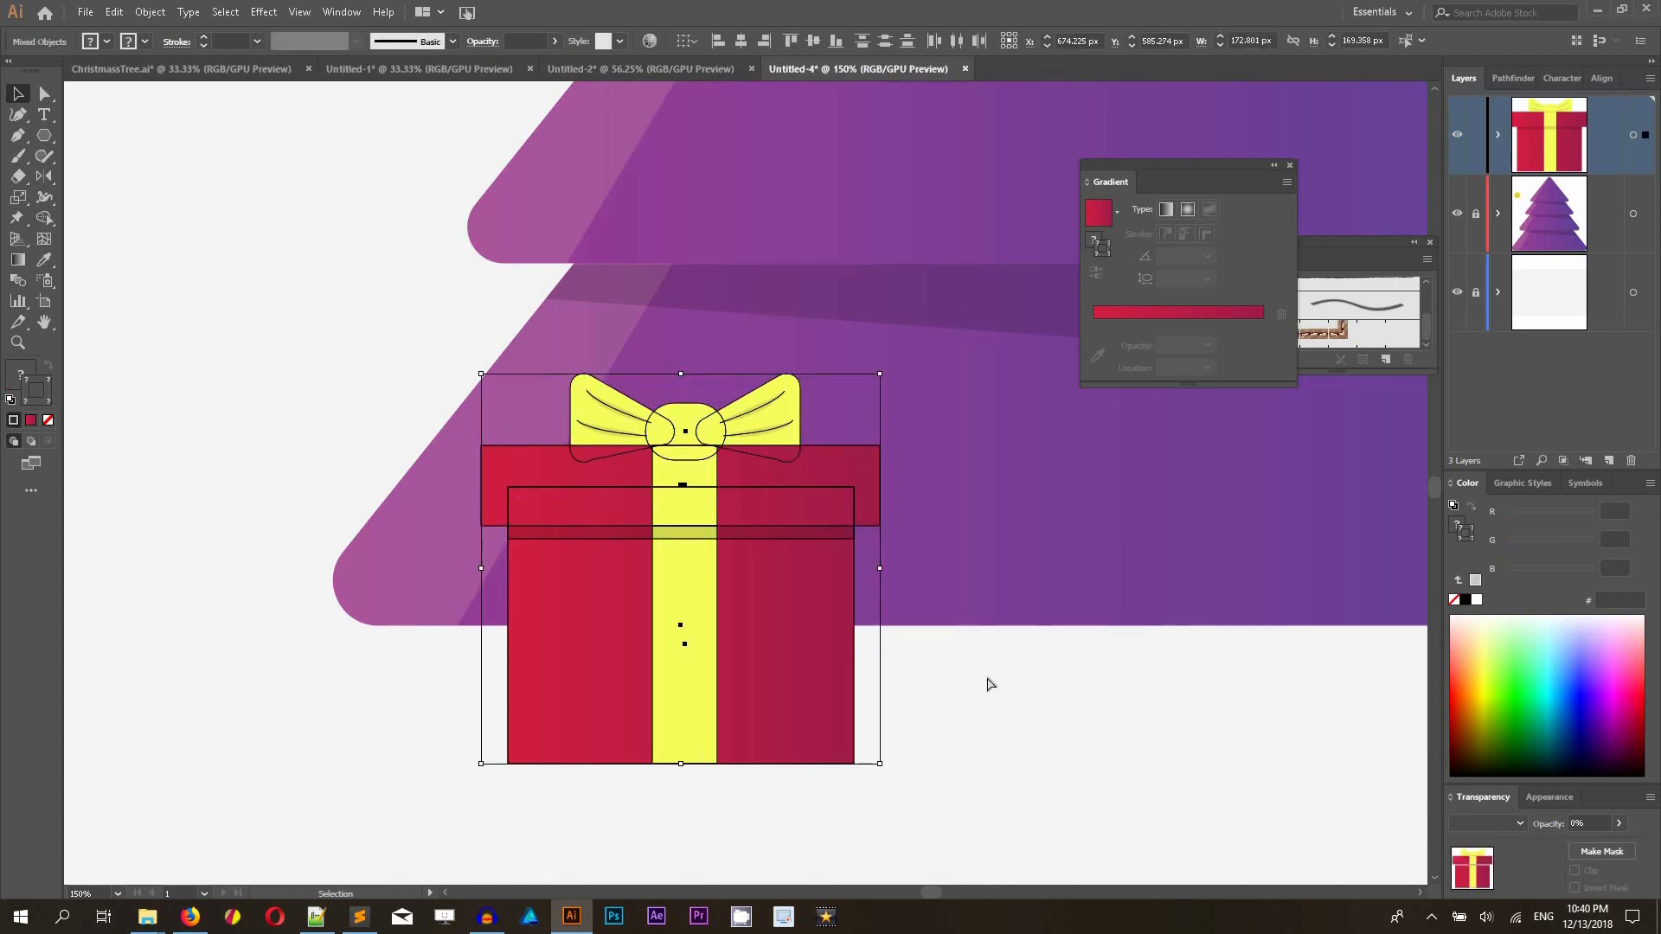
pyautogui.press('a')
pyautogui.hotkey('ctrl', 'g')
pyautogui.press('v')
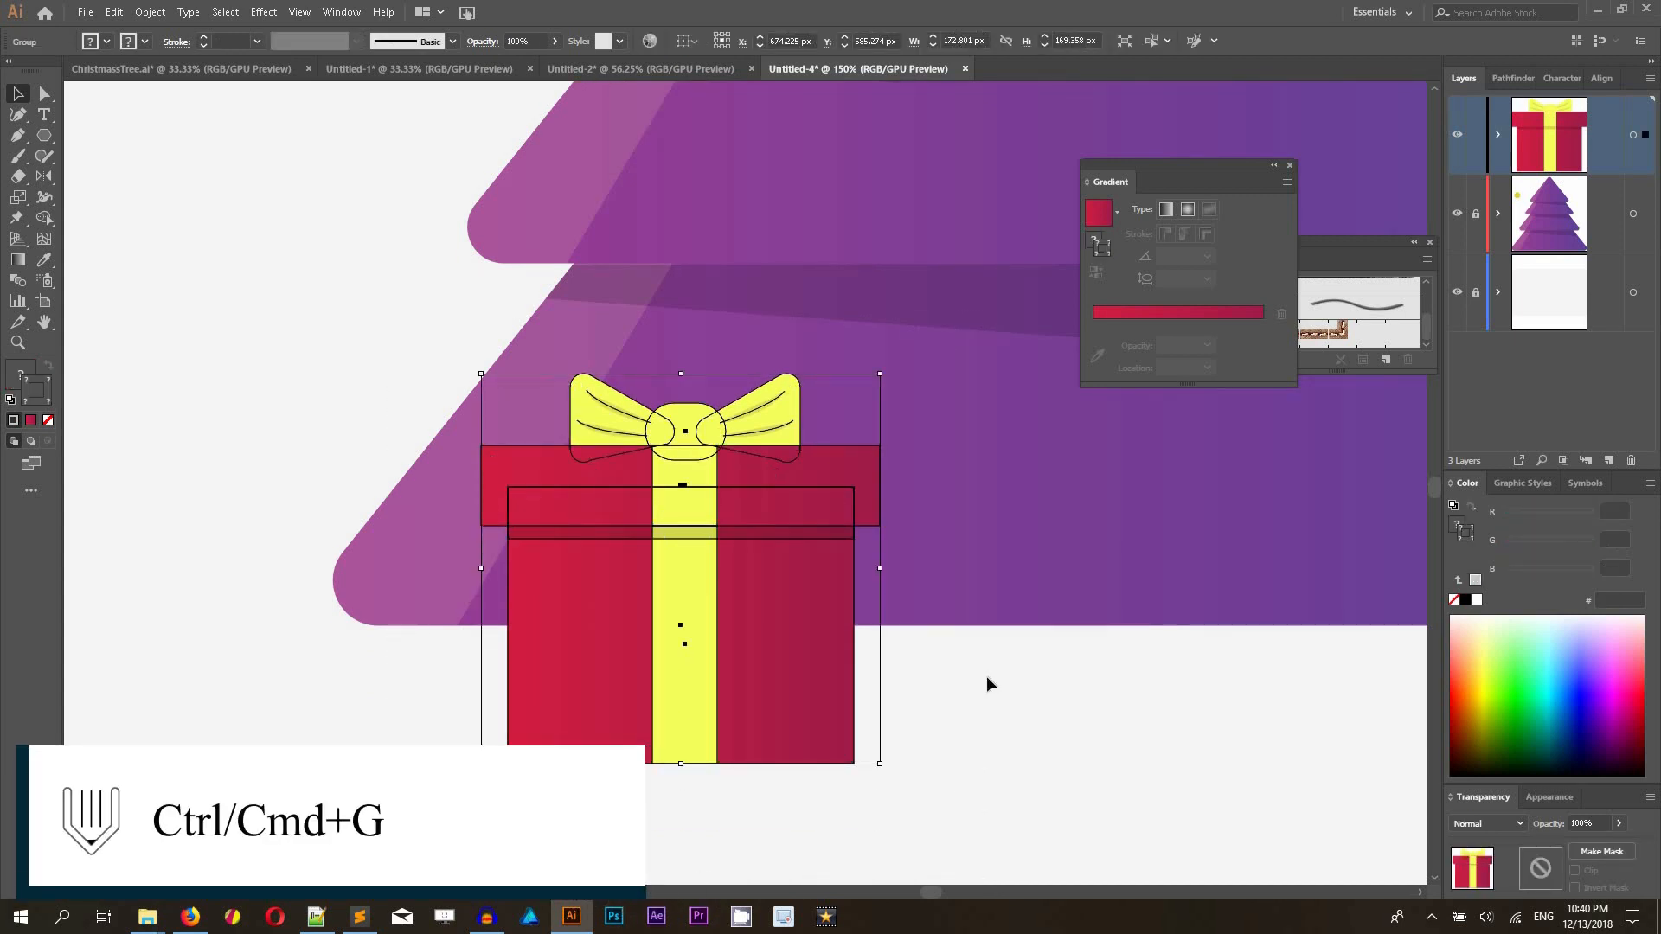
# - Place two smaller copies of the gift box in a row to the right of the original under the tree
pyautogui.press('a')
pyautogui.hotkey('ctrl', '-')
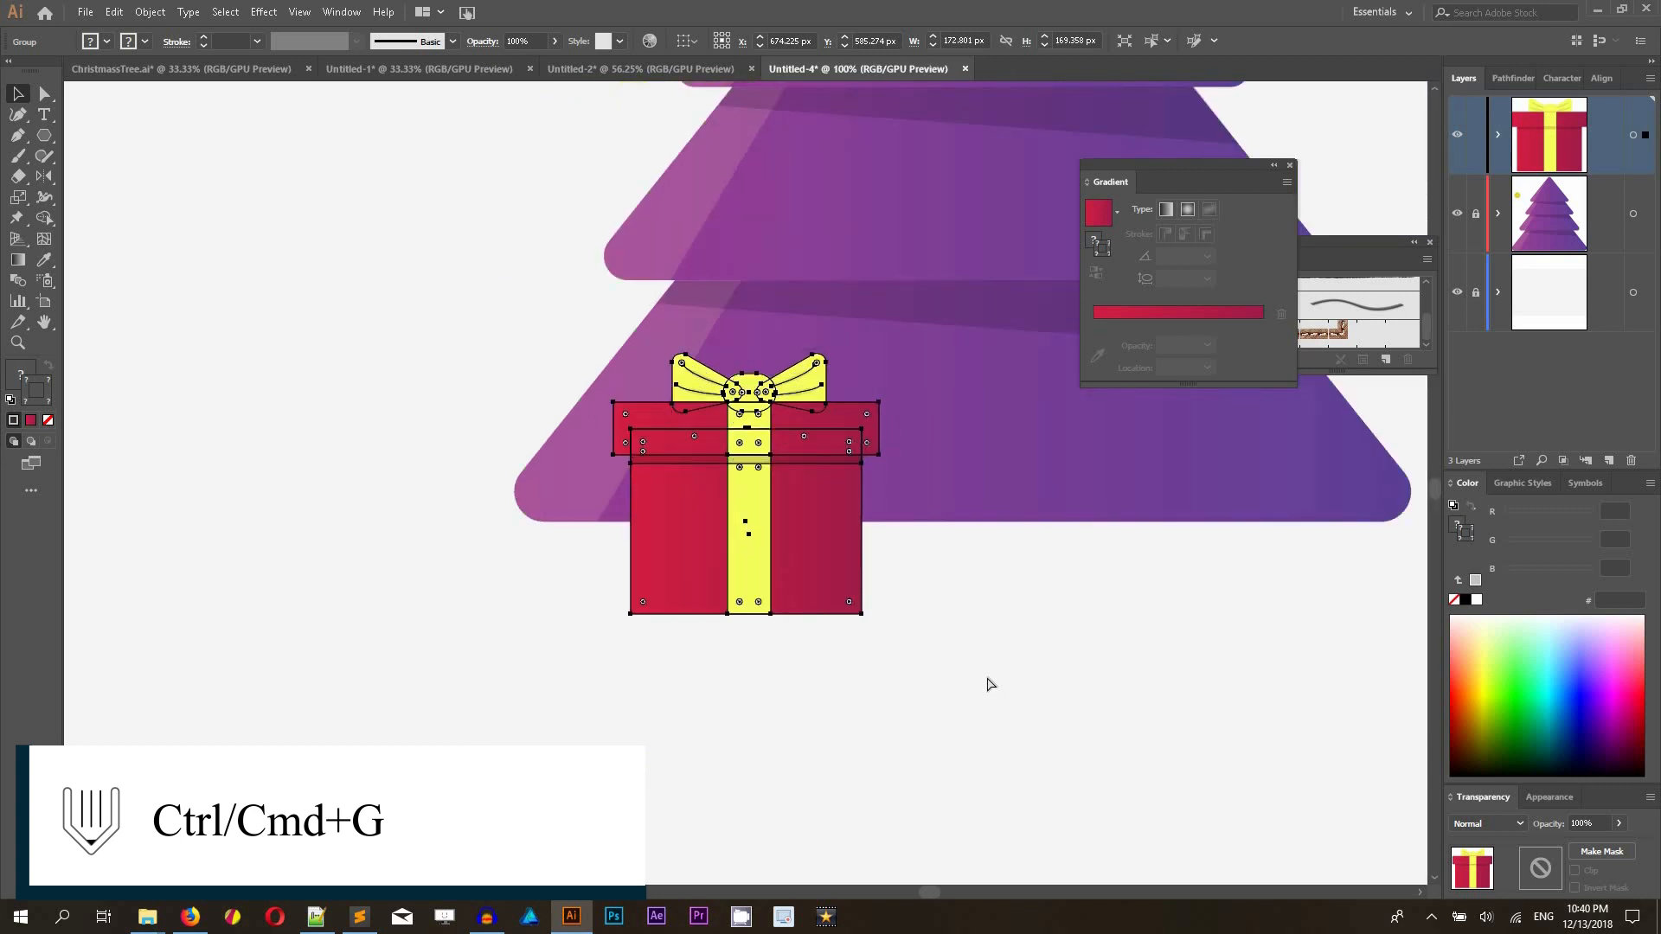
pyautogui.hotkey('ctrl', '-')
pyautogui.press('v')
pyautogui.moveTo(733, 505); pyautogui.dragTo(976, 508)
pyautogui.moveTo(1038, 378); pyautogui.dragTo(1228, 381)
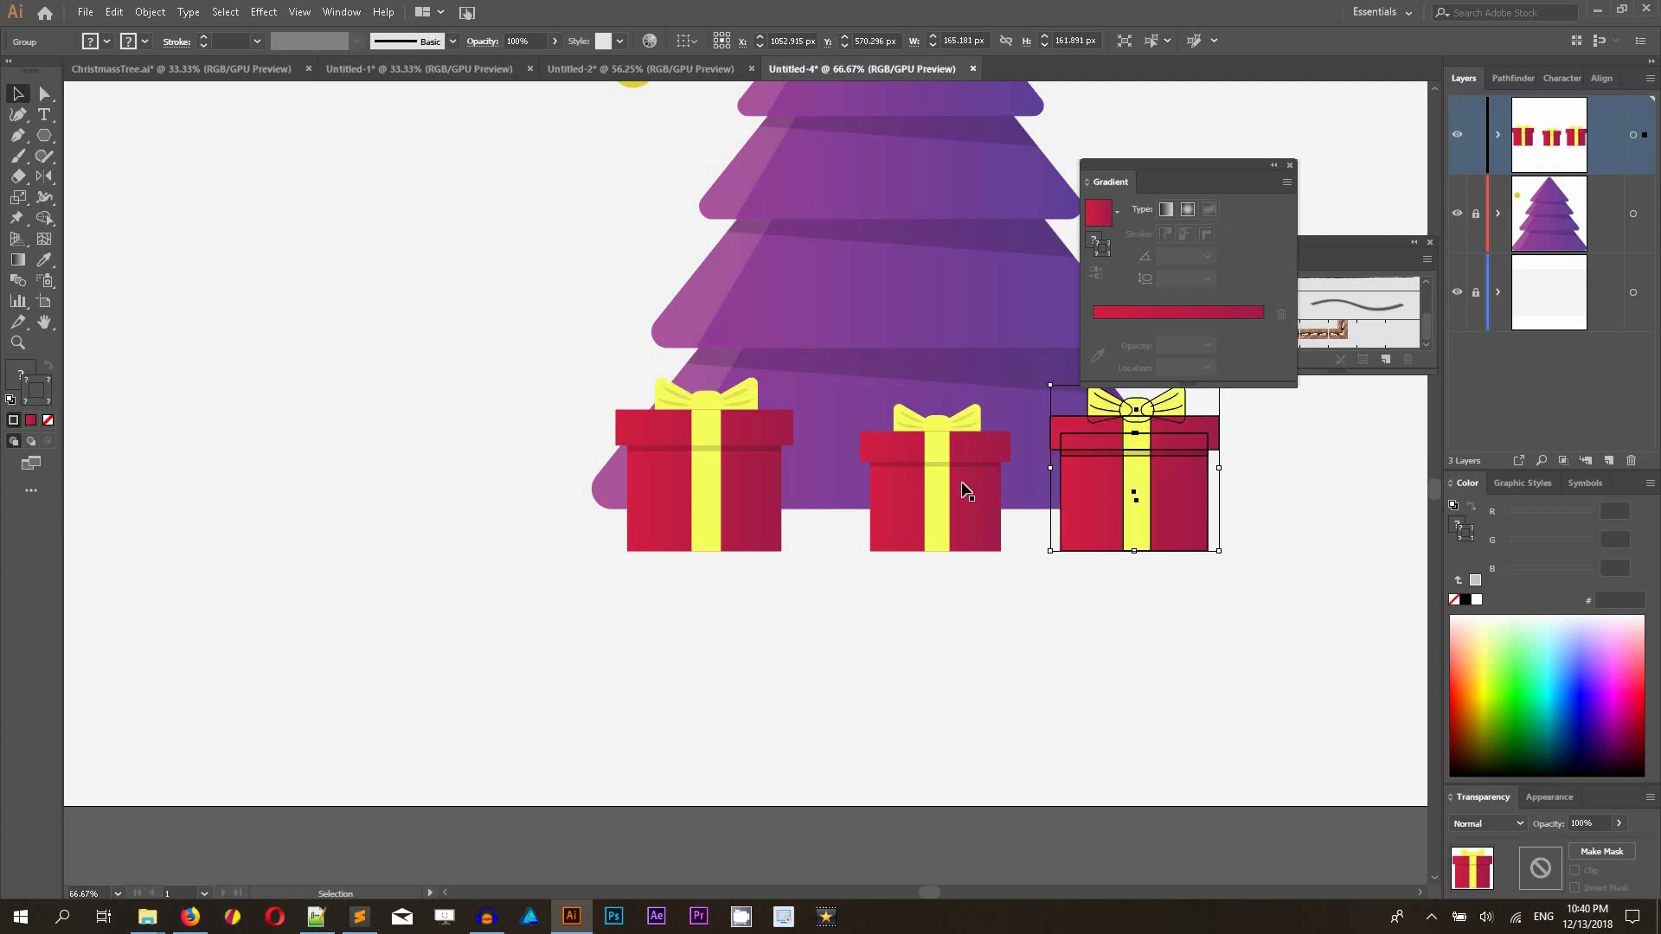
# - Scale down the middle gift box further, and resize the rightmost gift box to about 154 × 151 px
pyautogui.click(938, 482)
pyautogui.moveTo(1011, 404); pyautogui.dragTo(975, 419)
pyautogui.click(1190, 442)
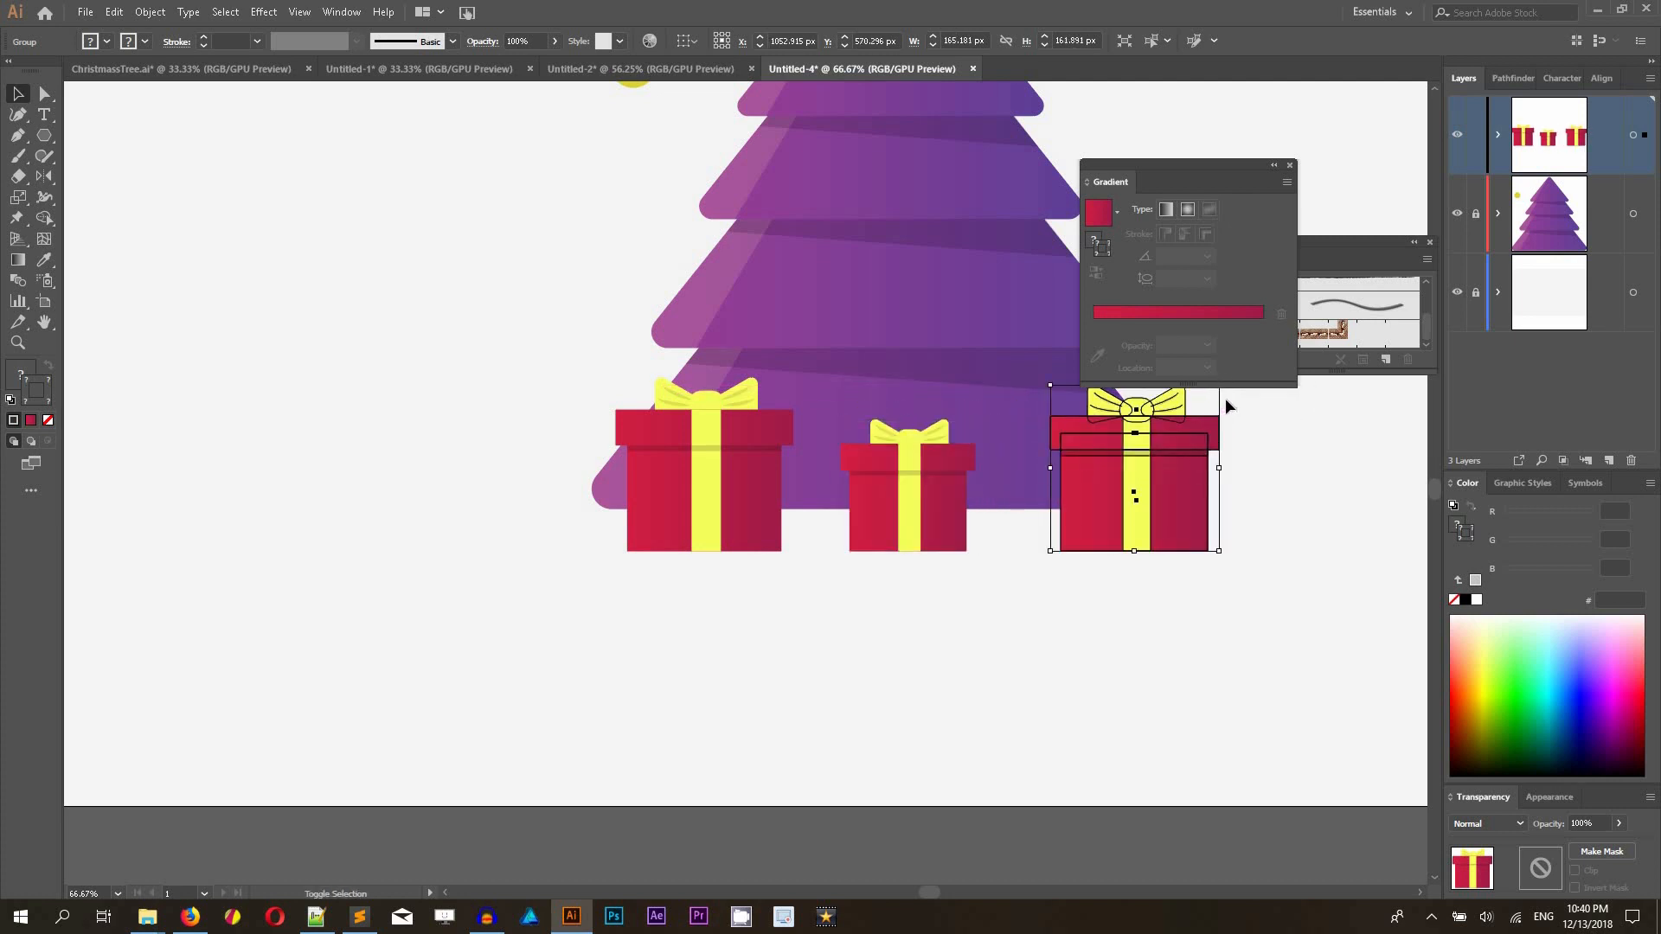
pyautogui.scroll(1, 1221, 407)
pyautogui.moveTo(1220, 423); pyautogui.dragTo(1208, 435)
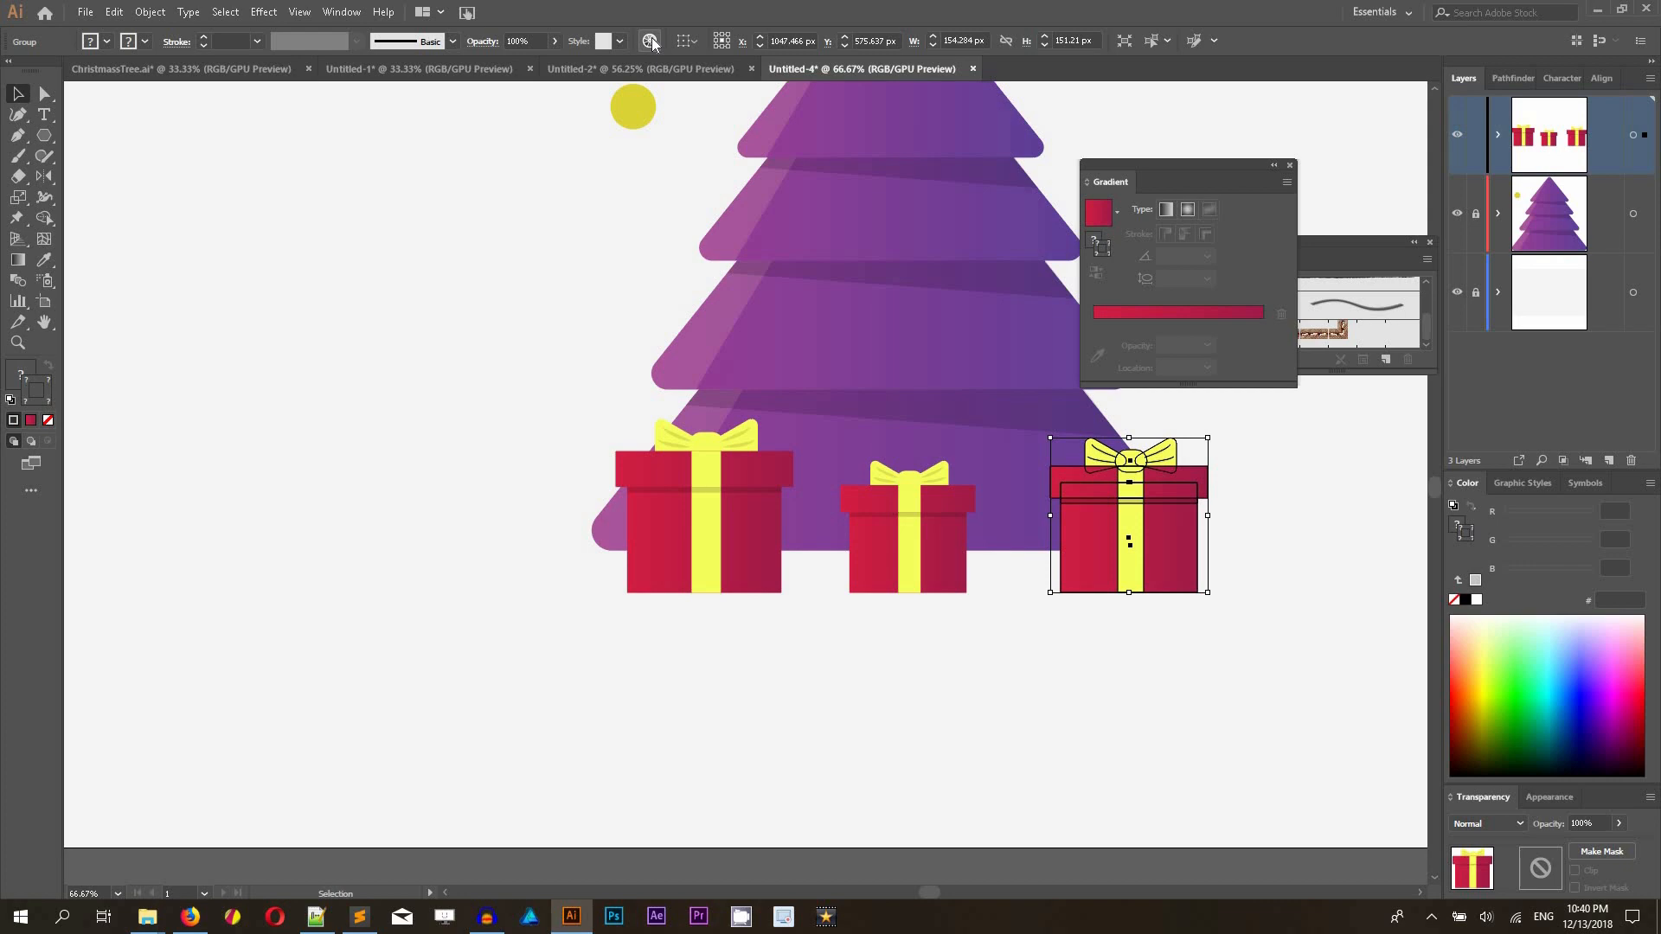
# - Recolor the rightmost gift box with linked harmony colors, shifting its red to magenta with hue about 313°, saturation 81%, brightness 83%
pyautogui.click(650, 42)
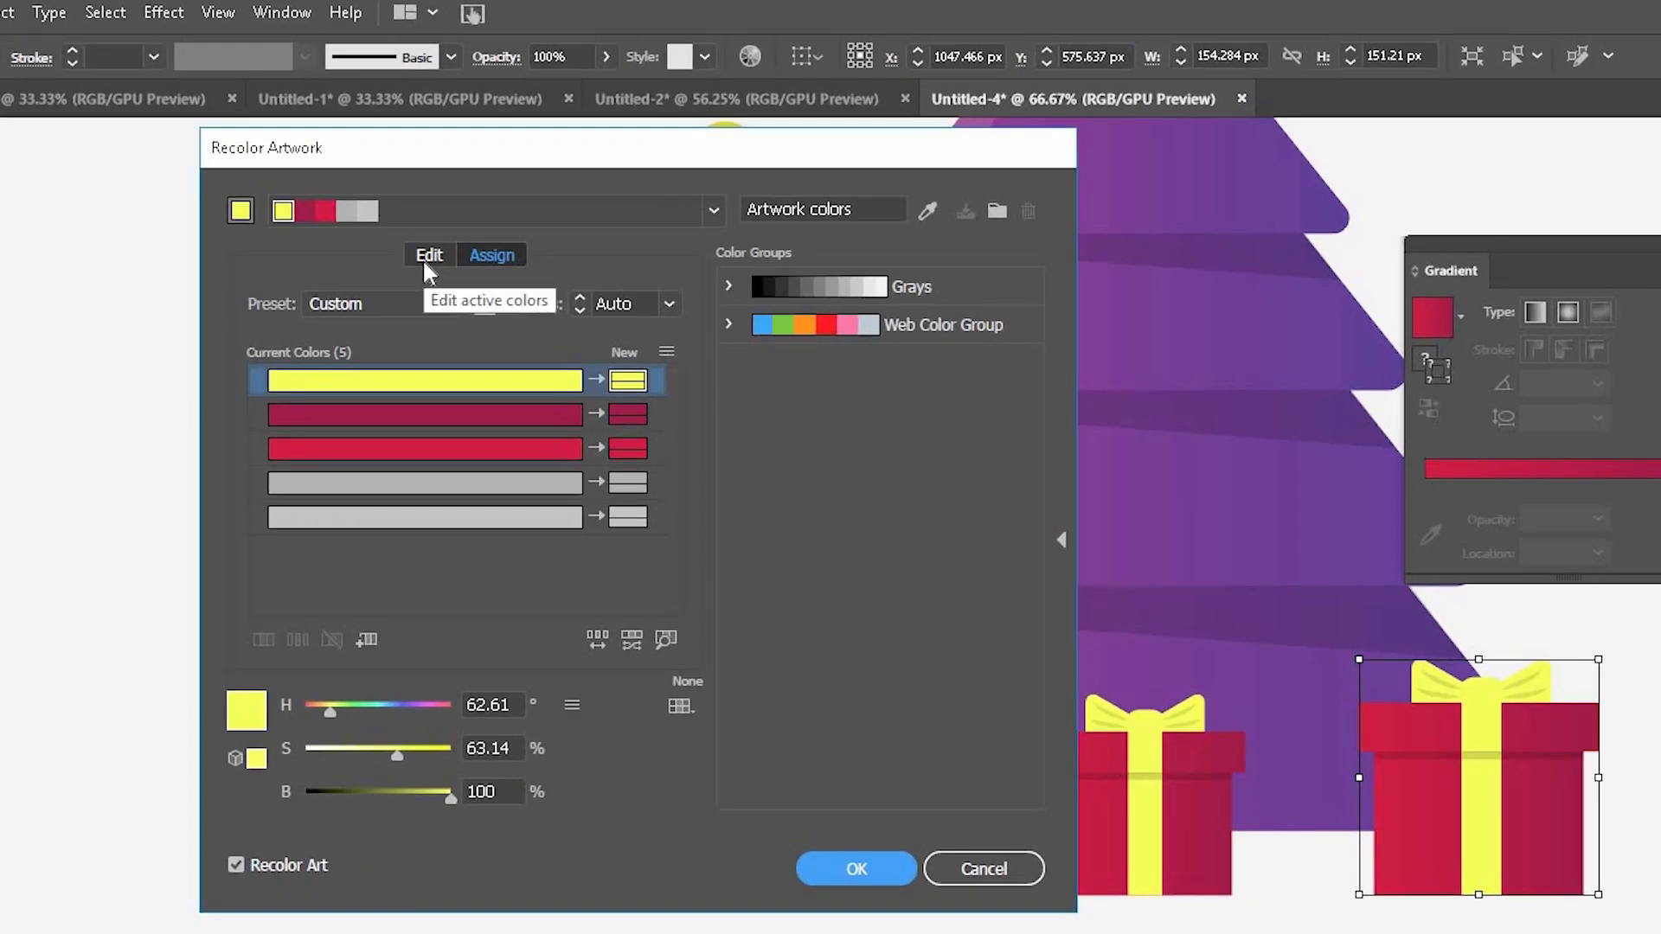
pyautogui.click(427, 242)
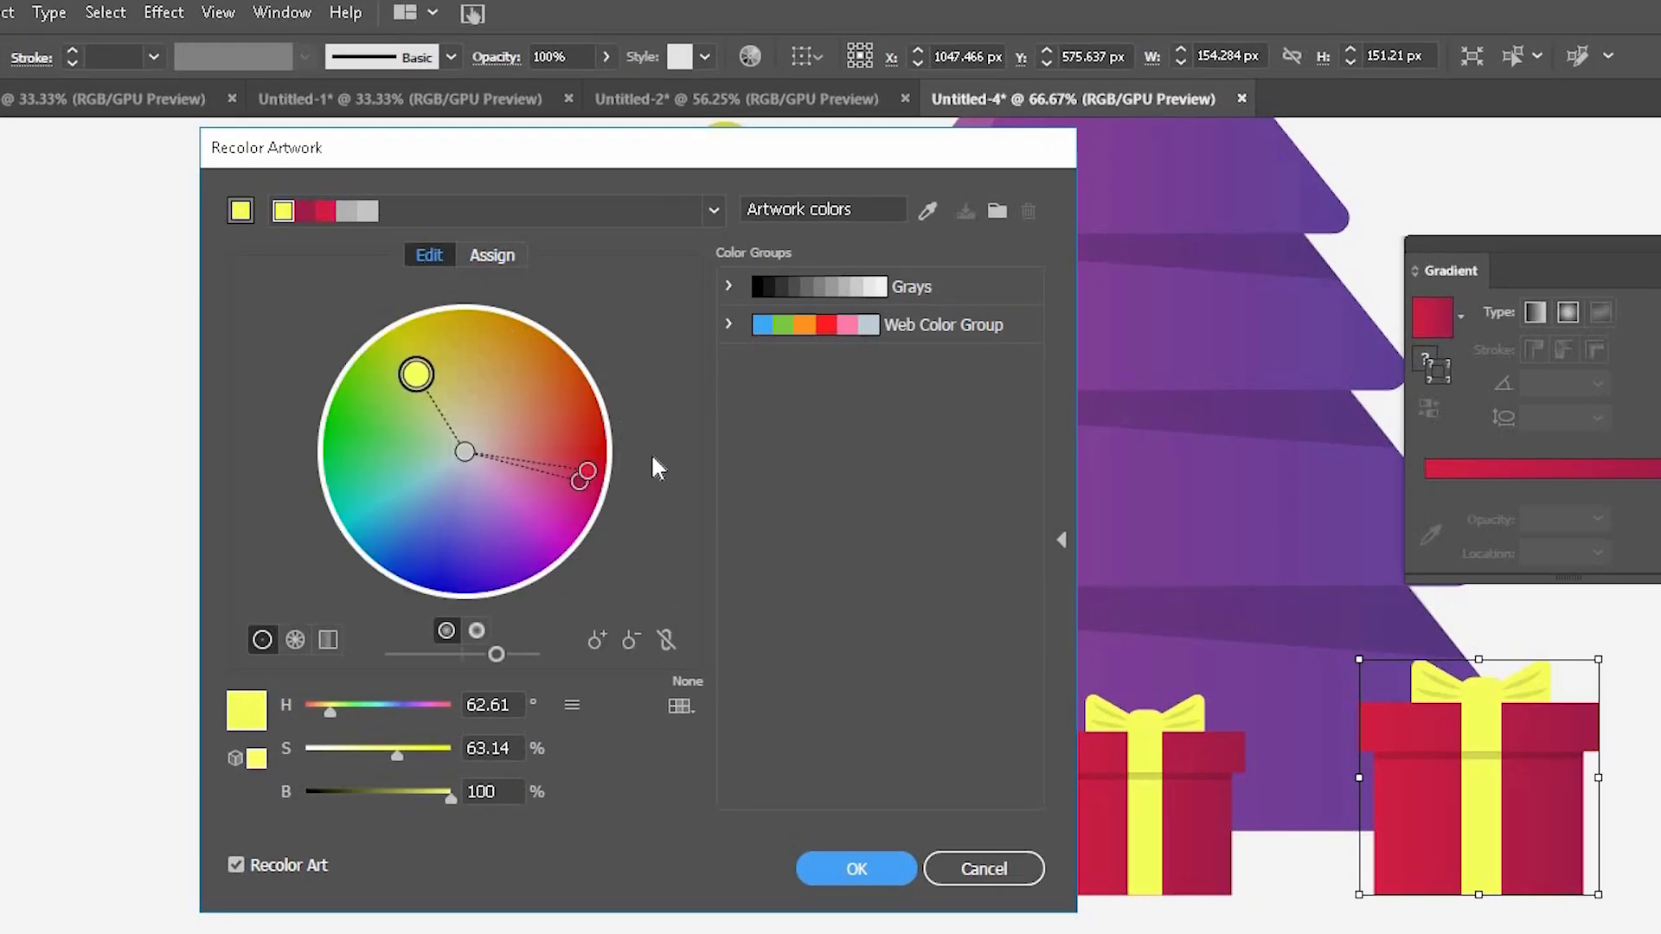
pyautogui.click(666, 640)
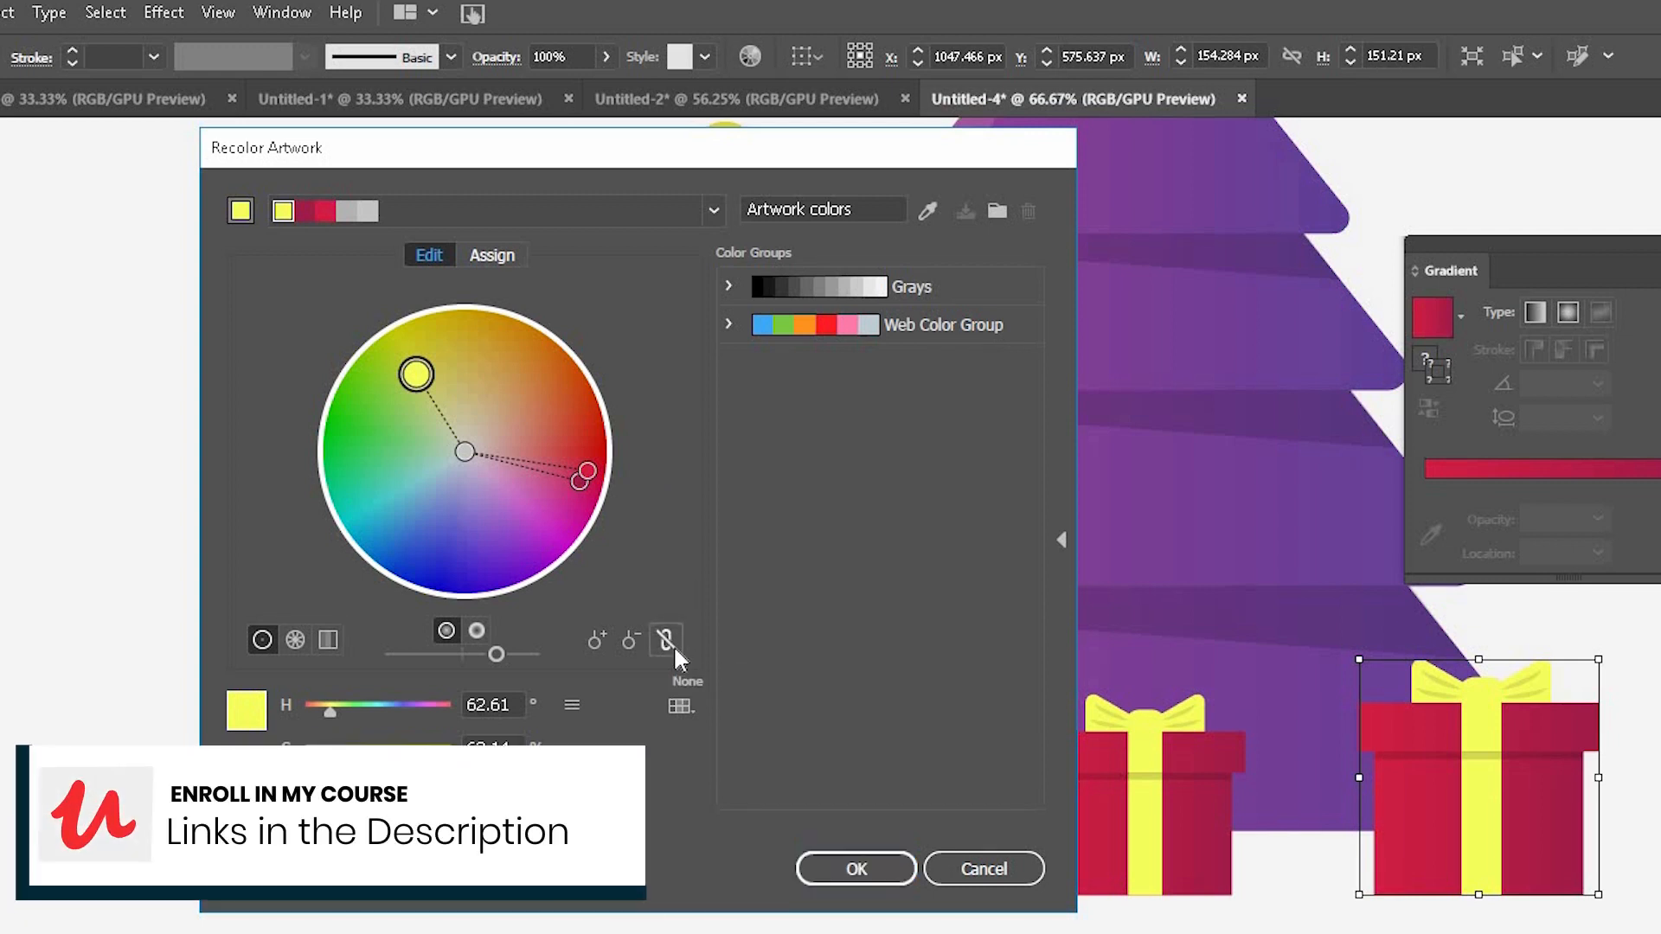
pyautogui.moveTo(593, 480); pyautogui.dragTo(567, 530)
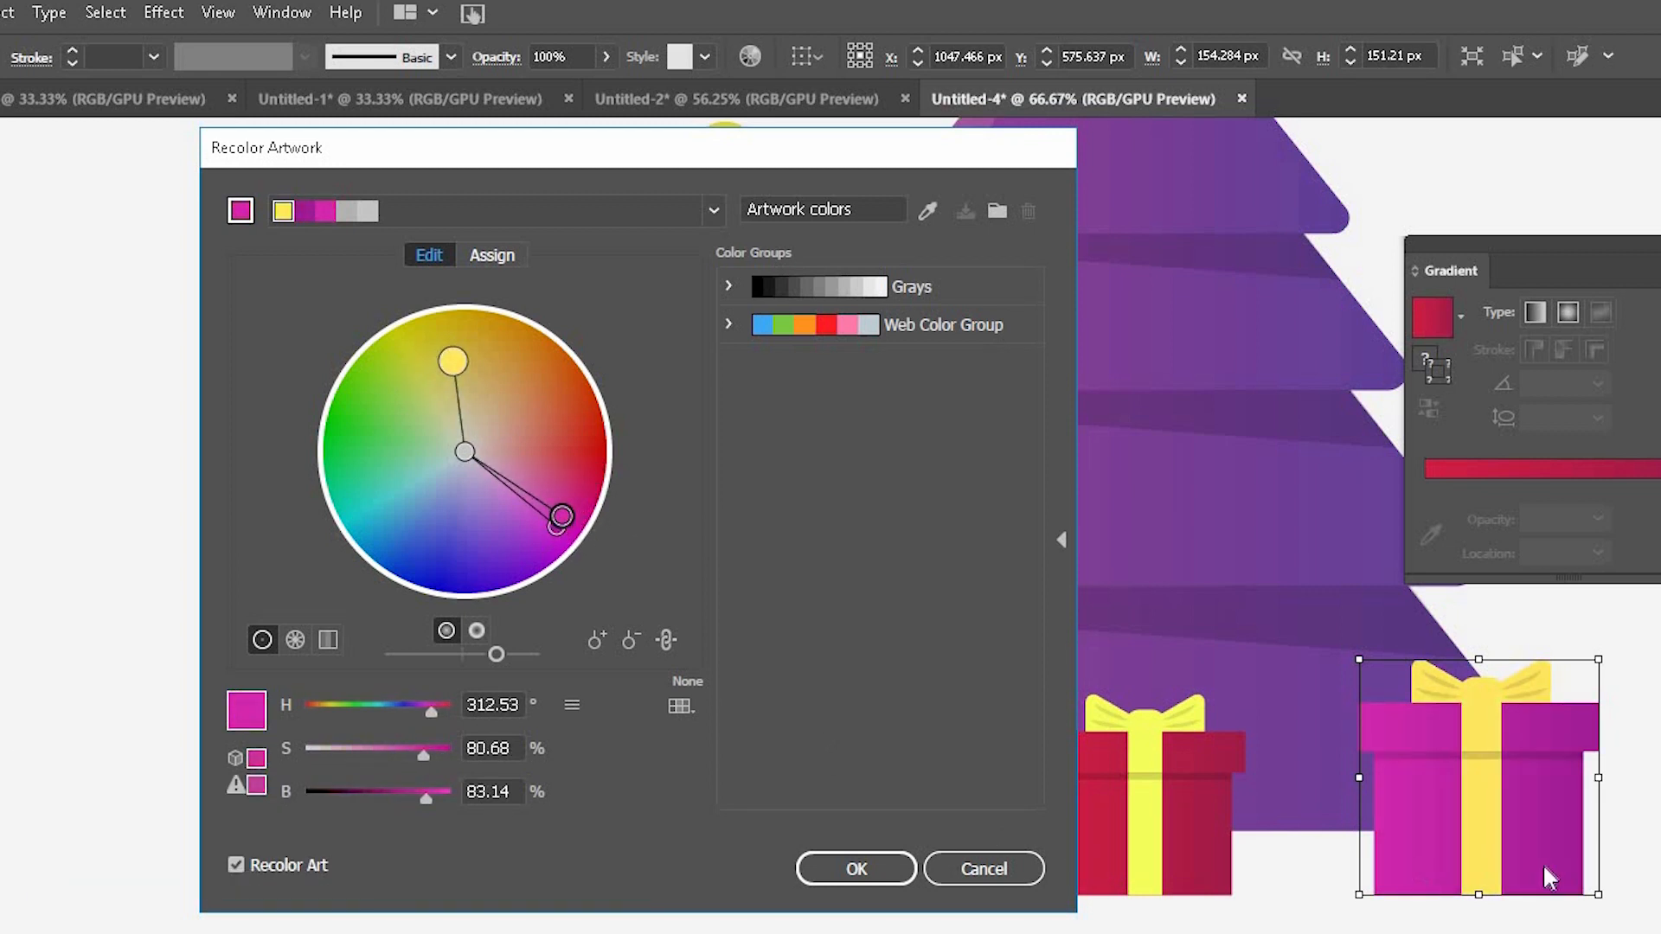
pyautogui.click(838, 868)
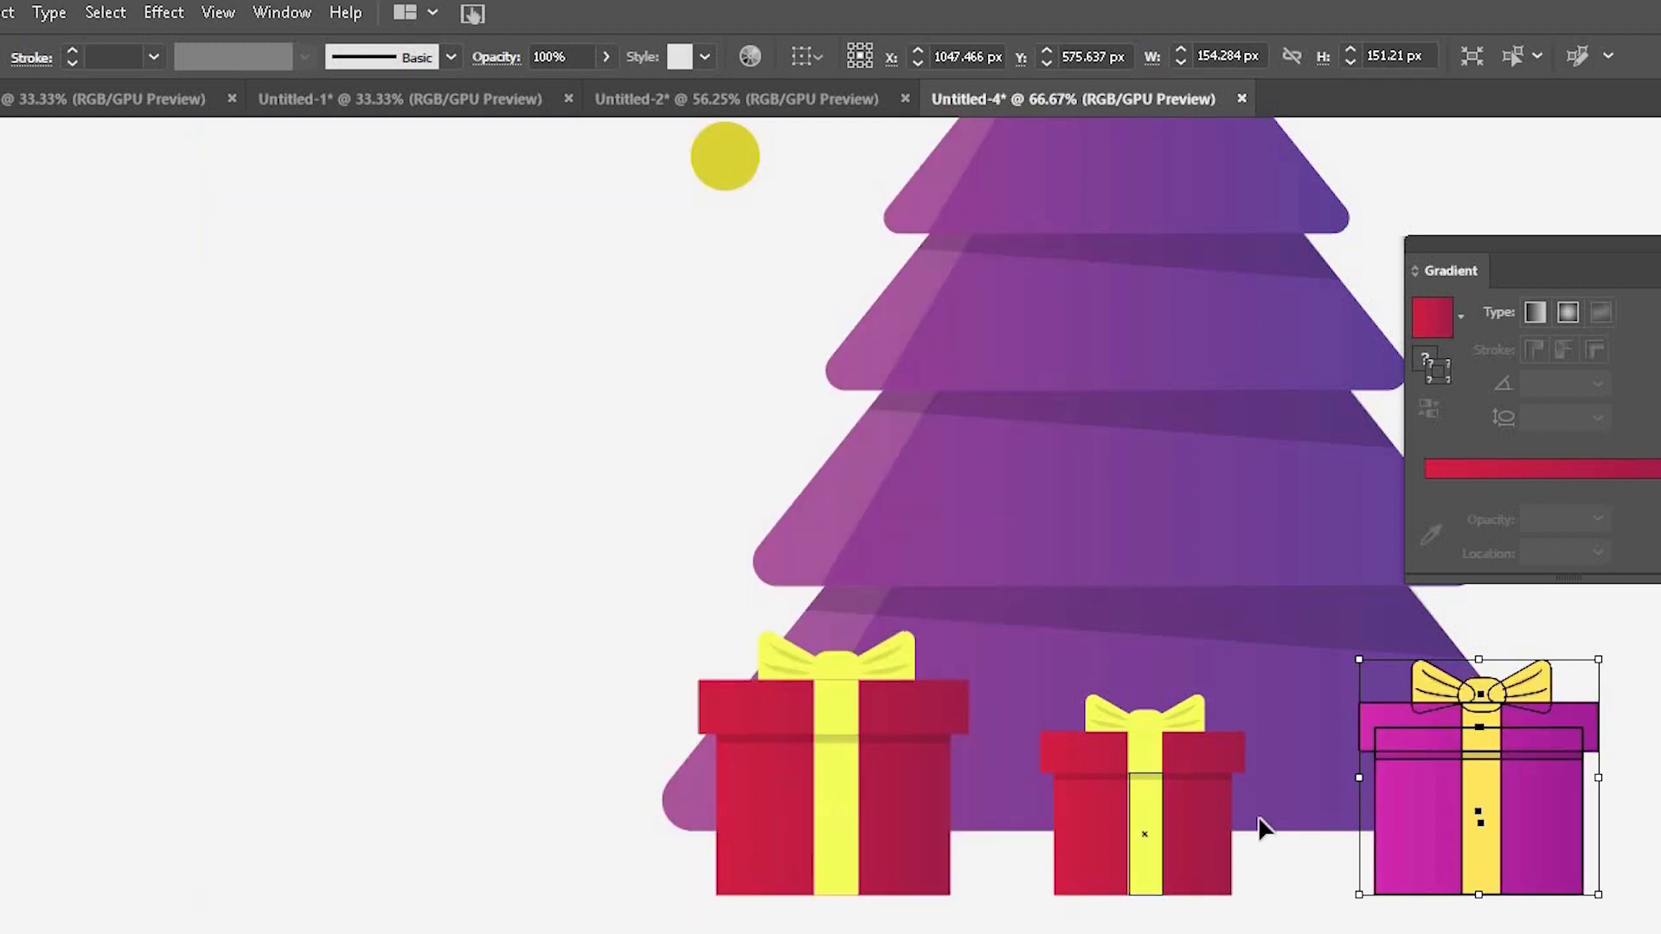
# - Recolor the middle gift box with linked harmony colors, shifting its dark red to blue-violet with hue about 254°, saturation 59%, brightness 63%
pyautogui.click(1186, 790)
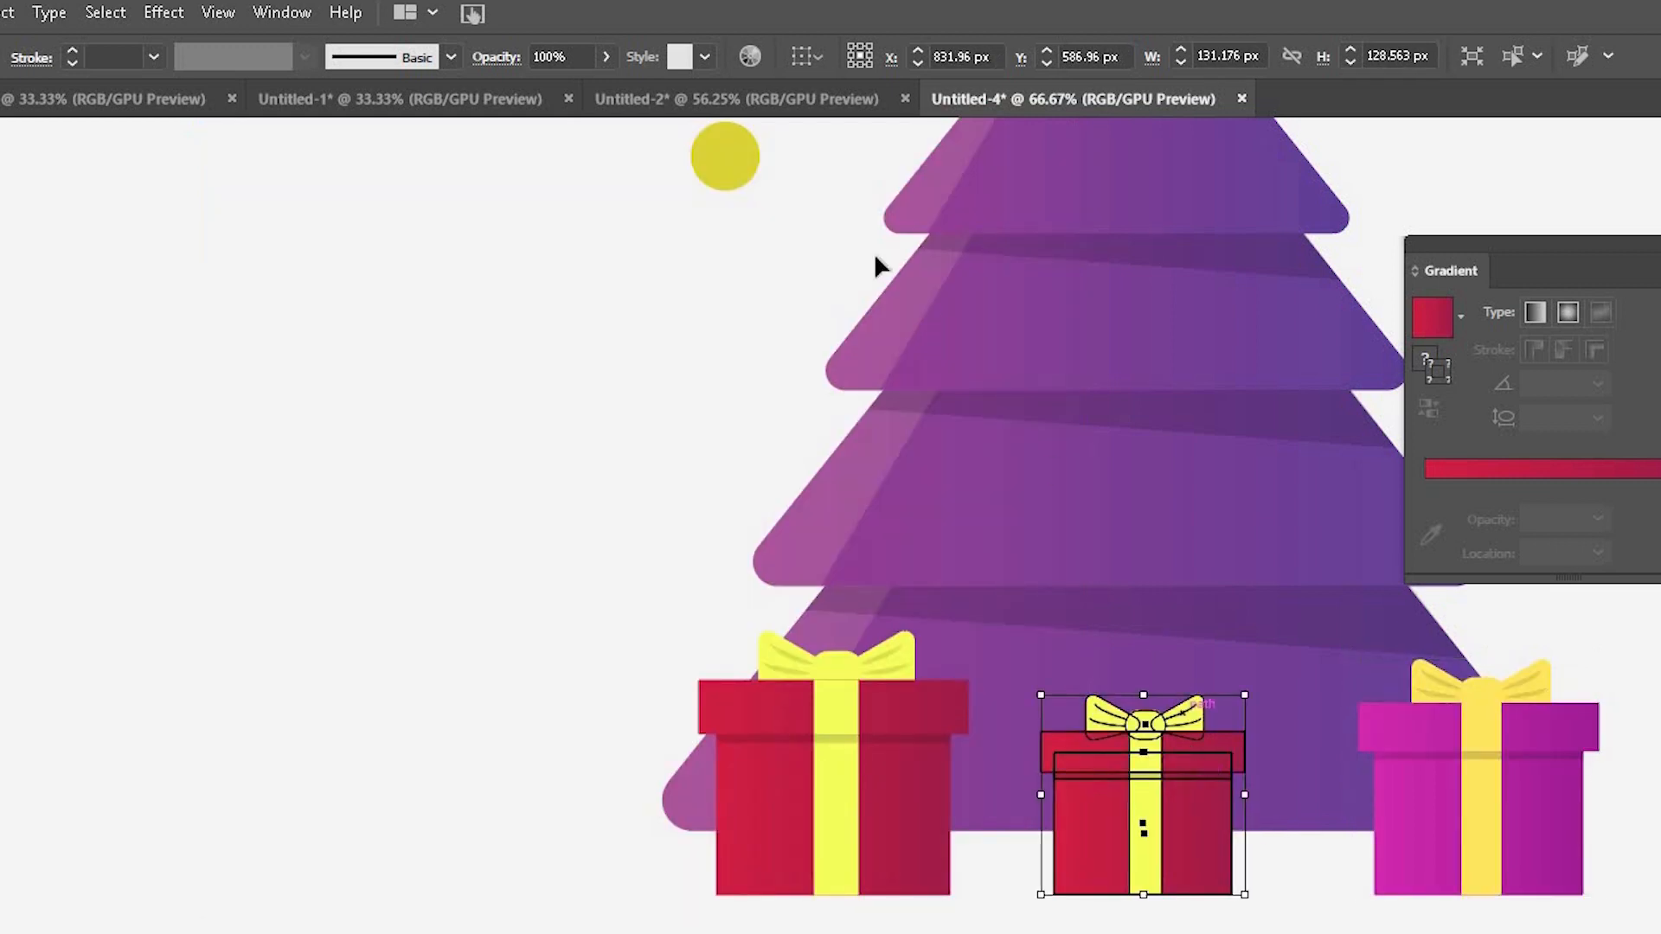
pyautogui.click(748, 57)
pyautogui.click(429, 253)
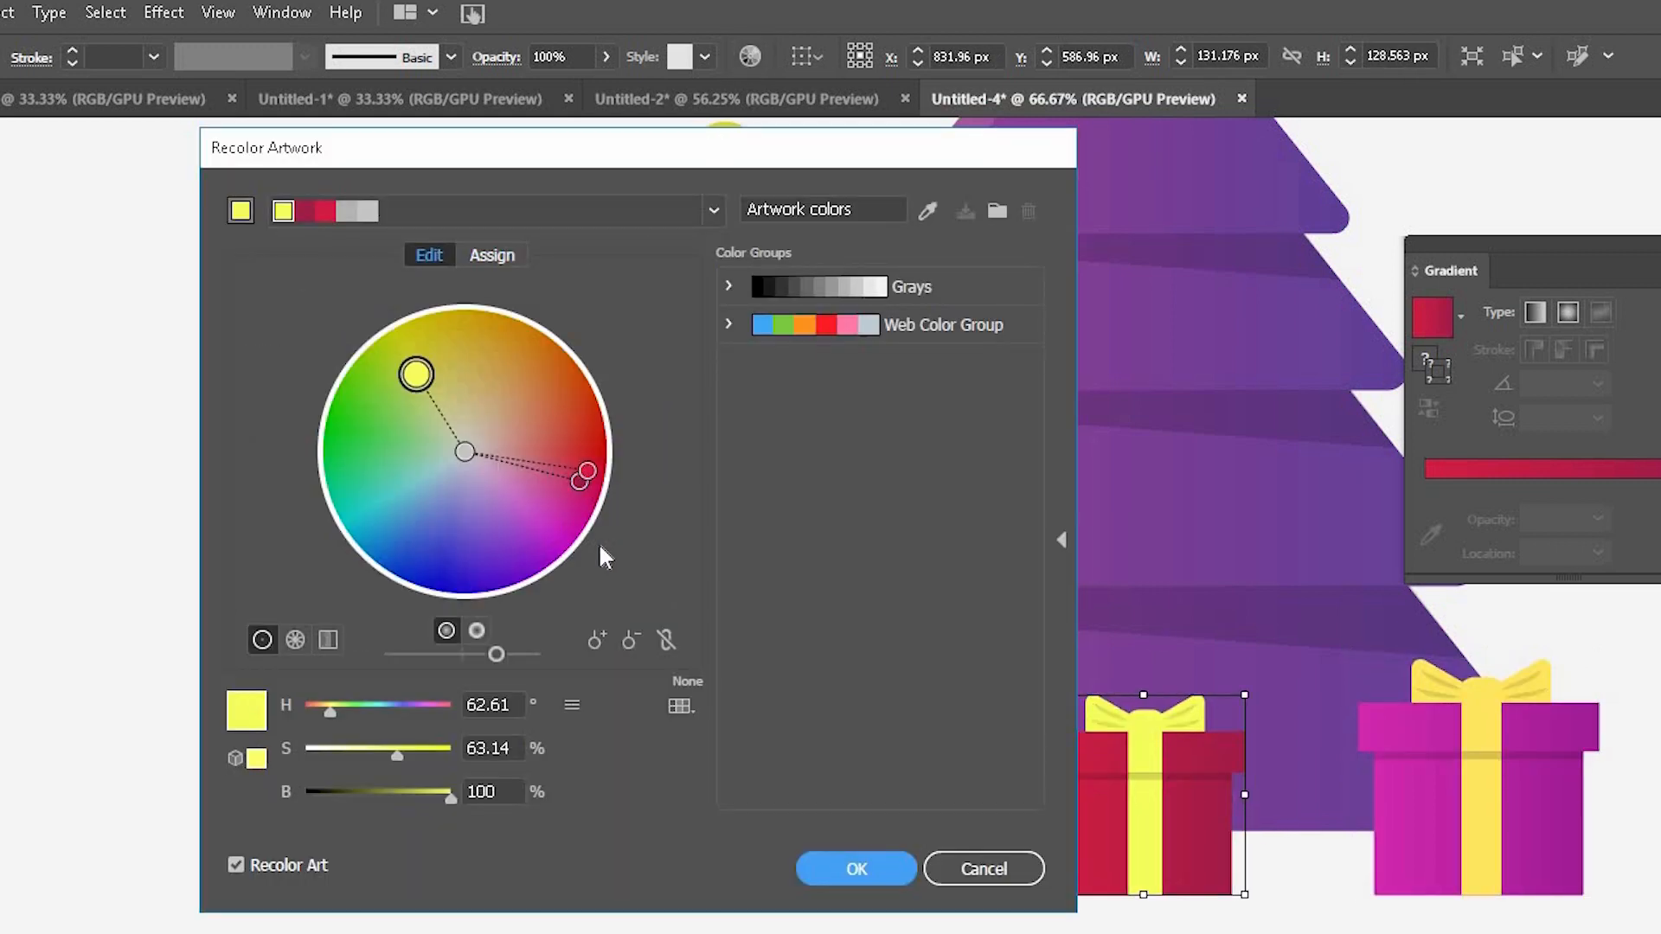
pyautogui.click(667, 638)
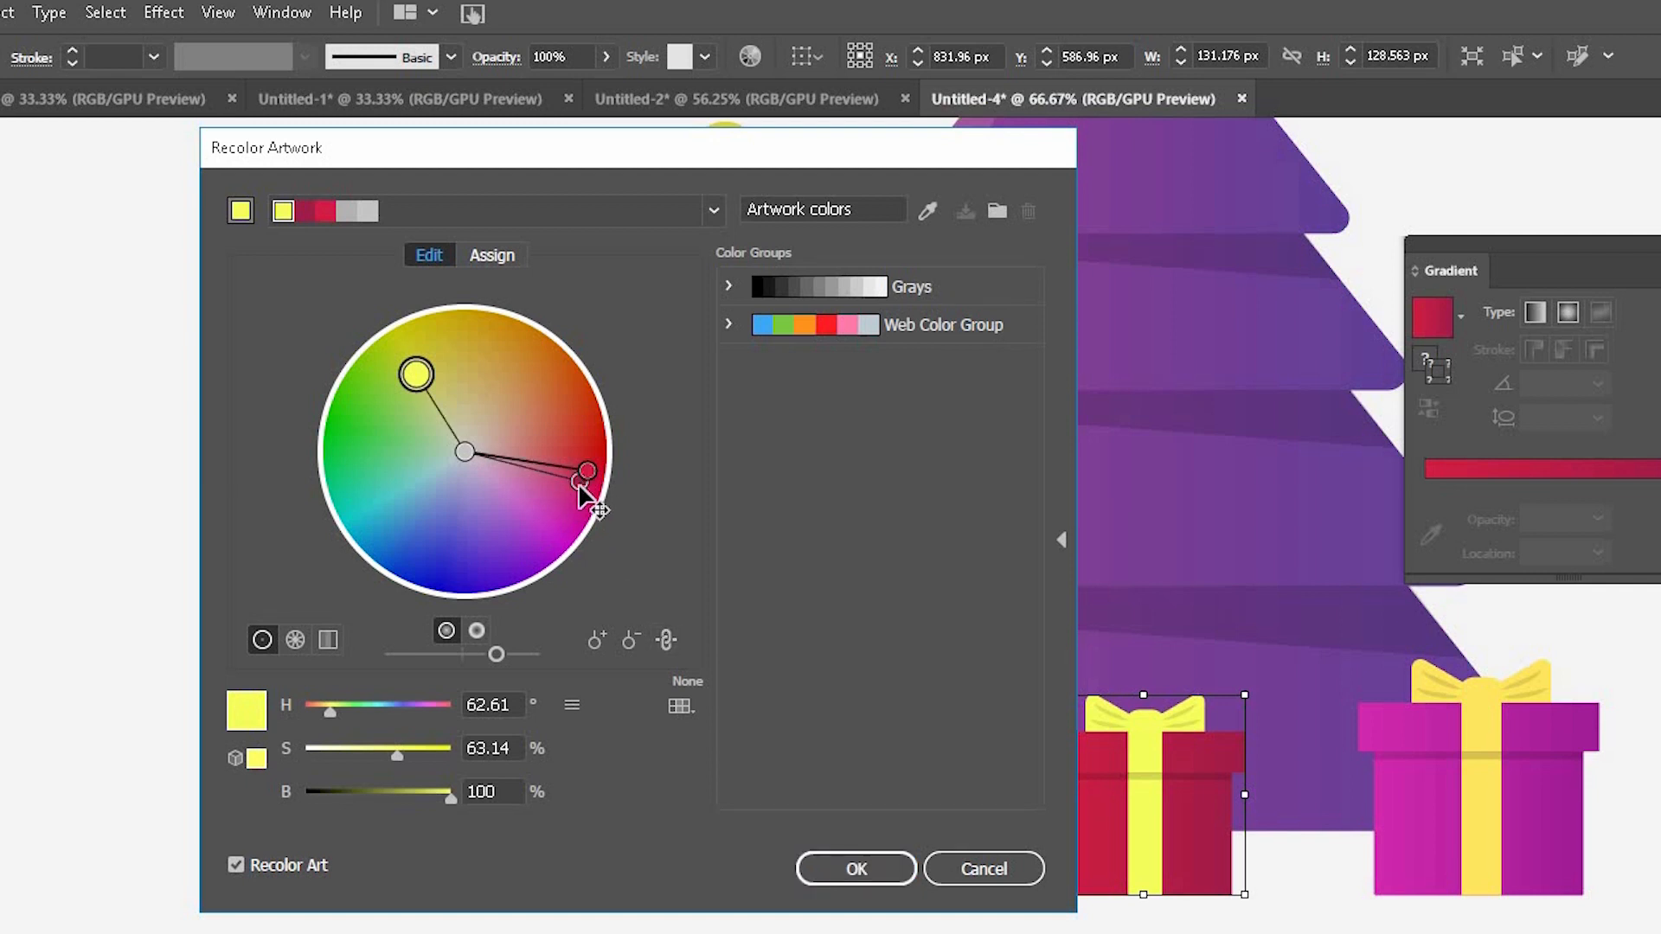
pyautogui.moveTo(573, 500); pyautogui.dragTo(472, 541)
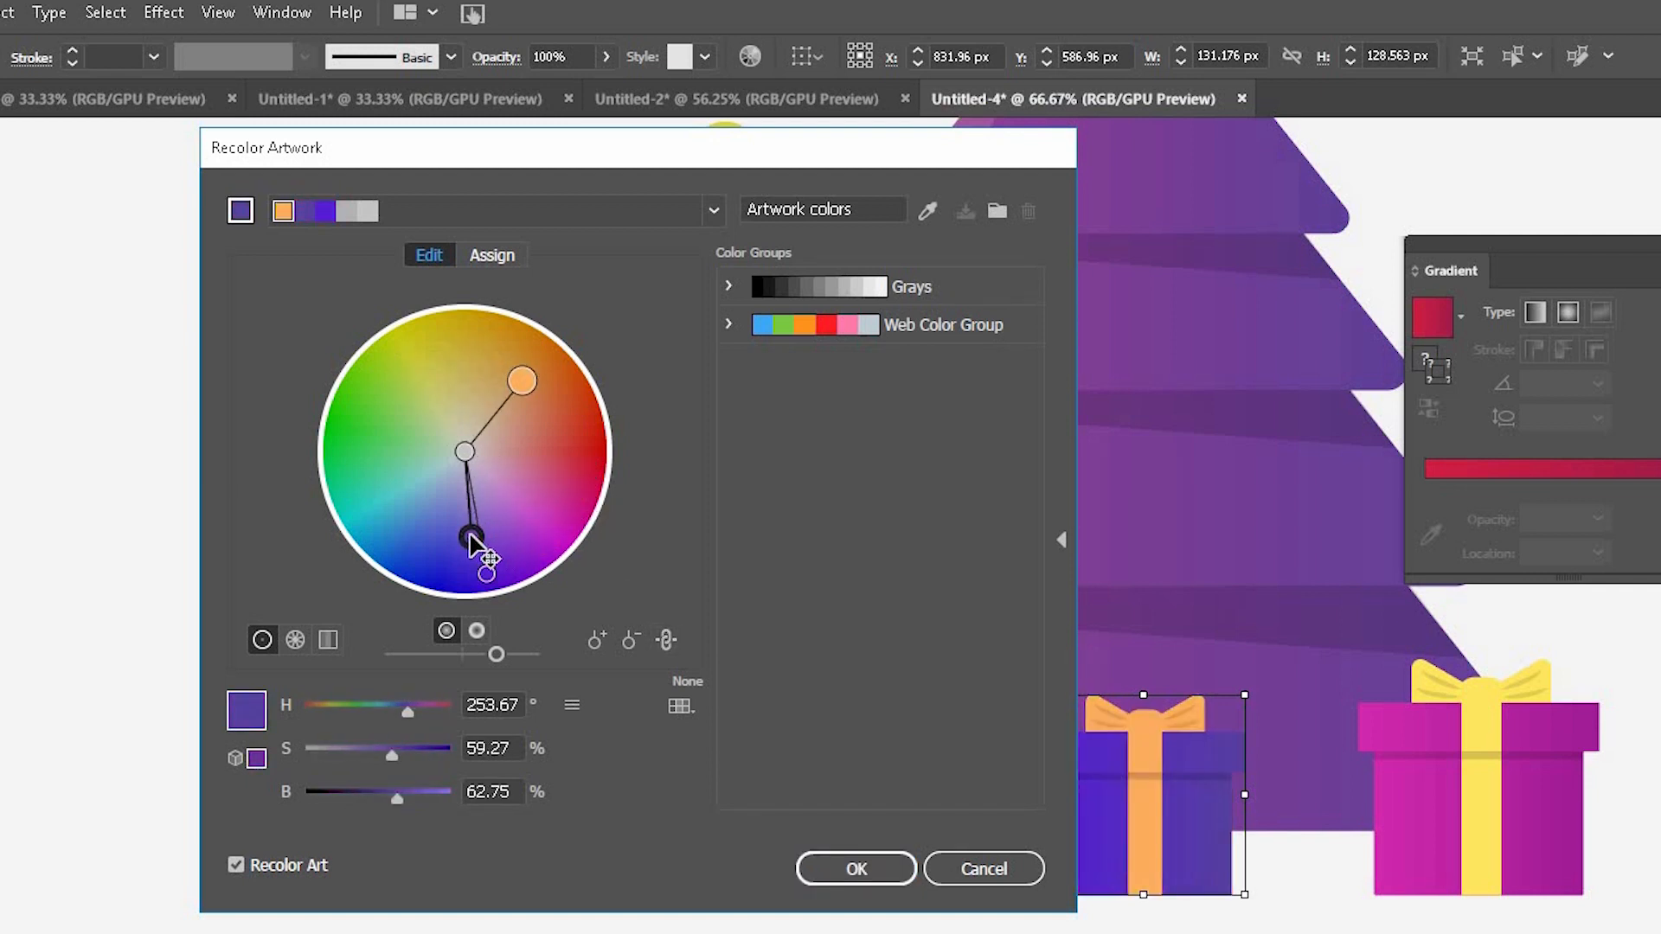
pyautogui.click(856, 868)
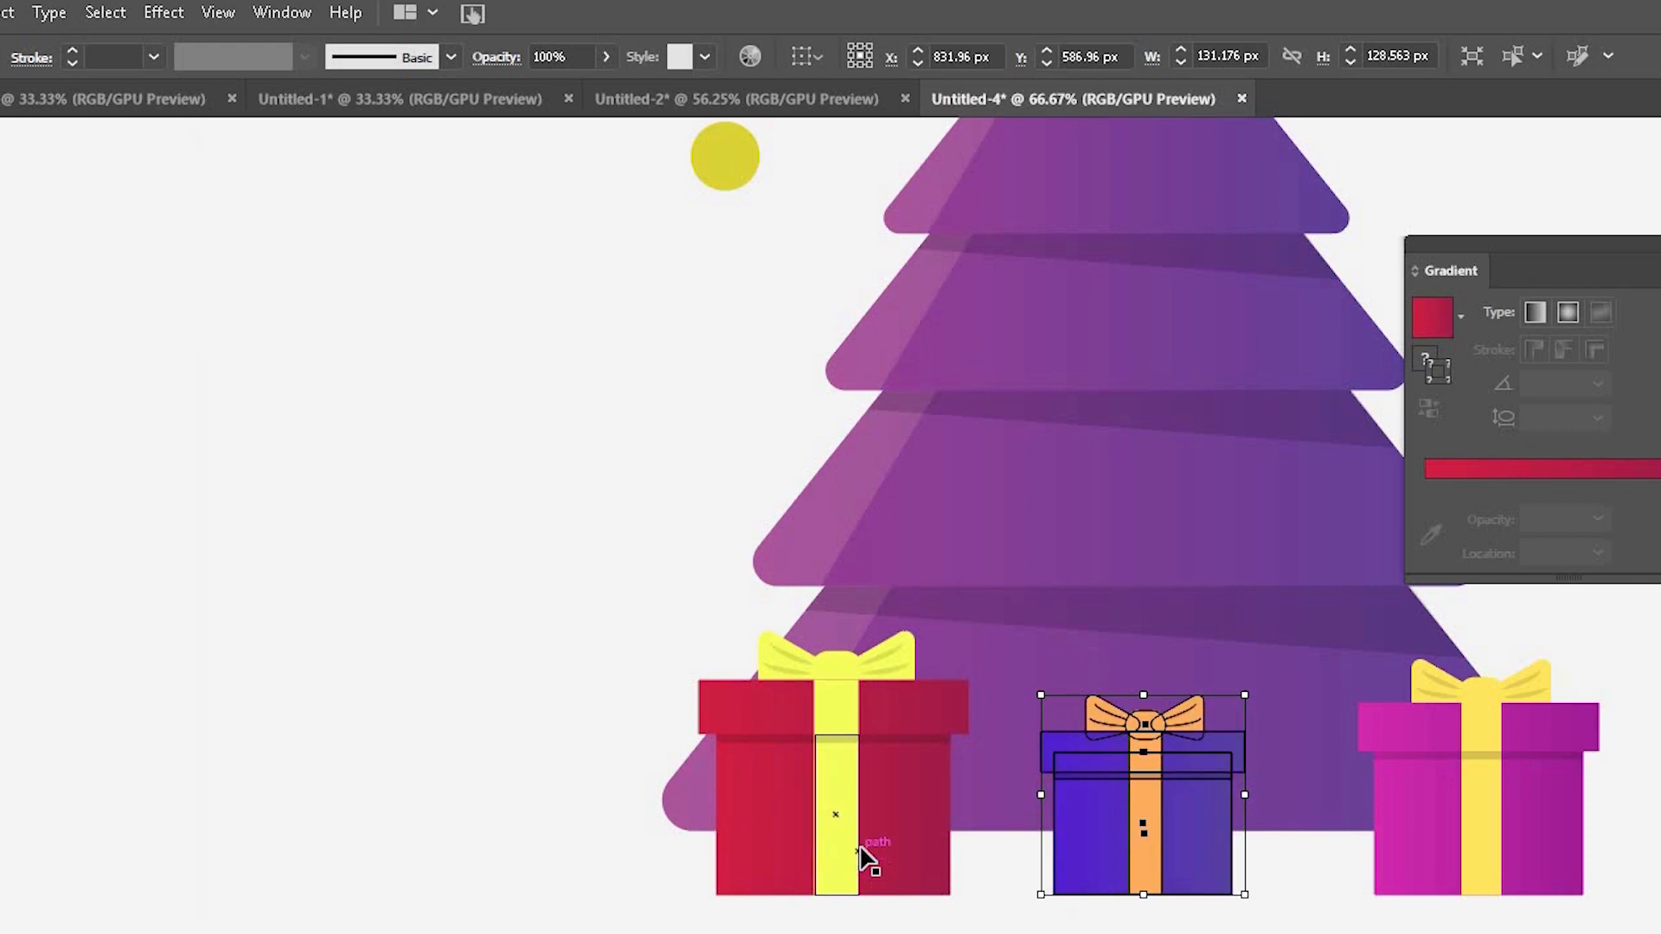
pyautogui.hotkey('ctrl', 'shift', 'a')
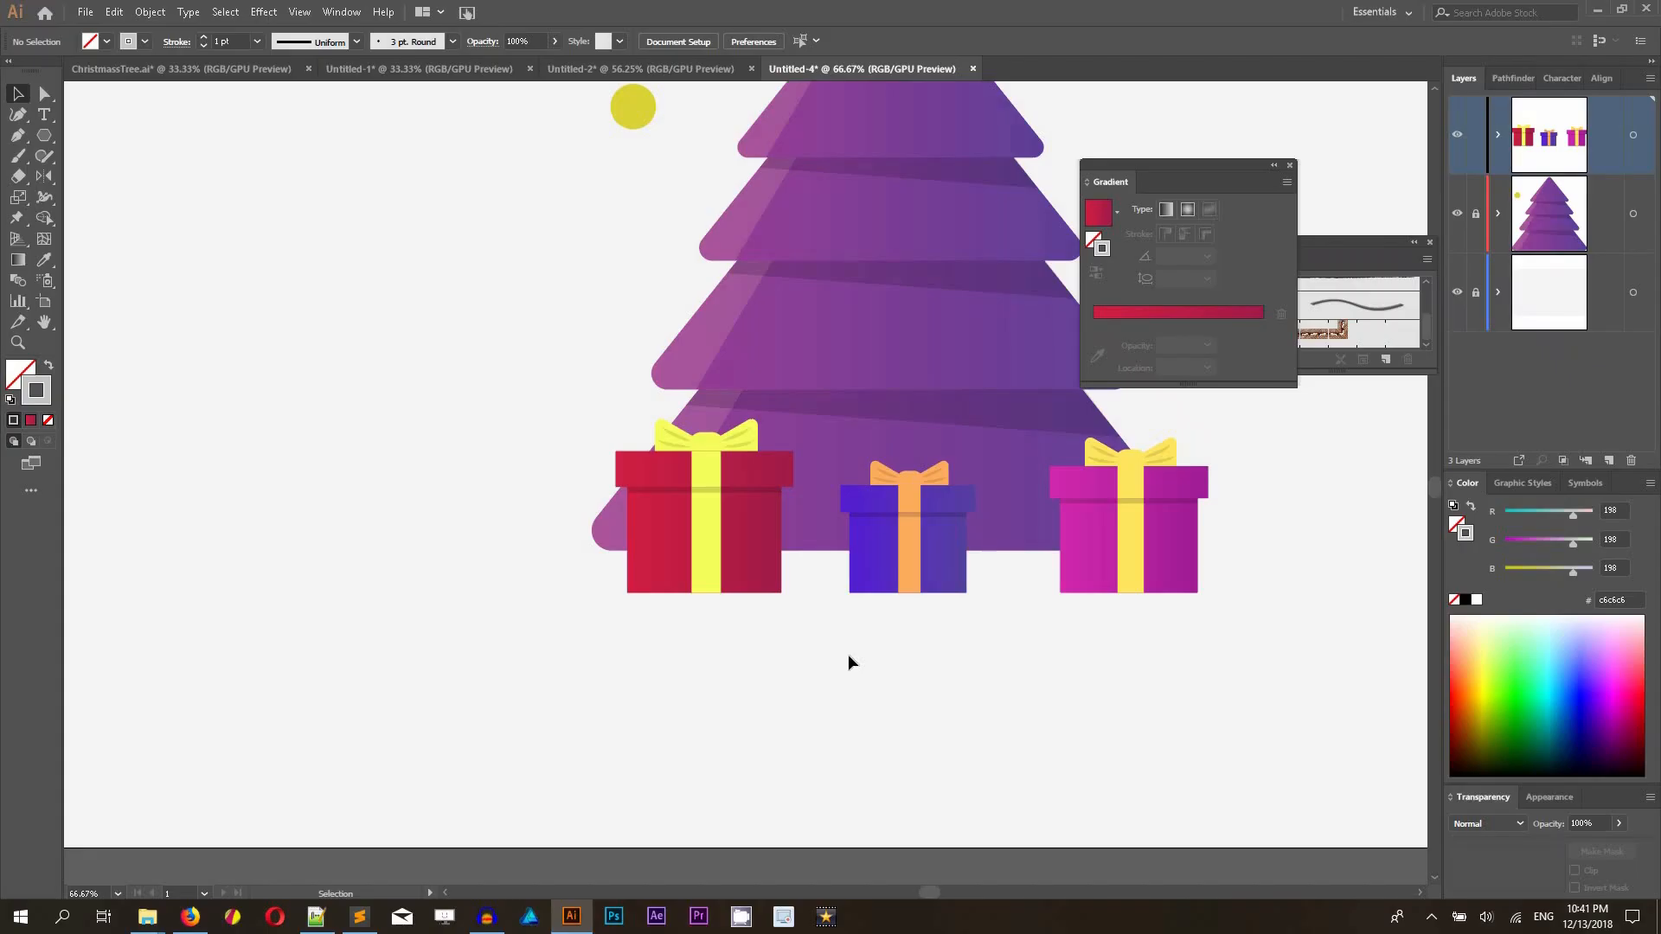
# - Nudge the magenta gift box slightly left and up, and the blue one slightly right and down
pyautogui.hotkey('ctrl', '-')
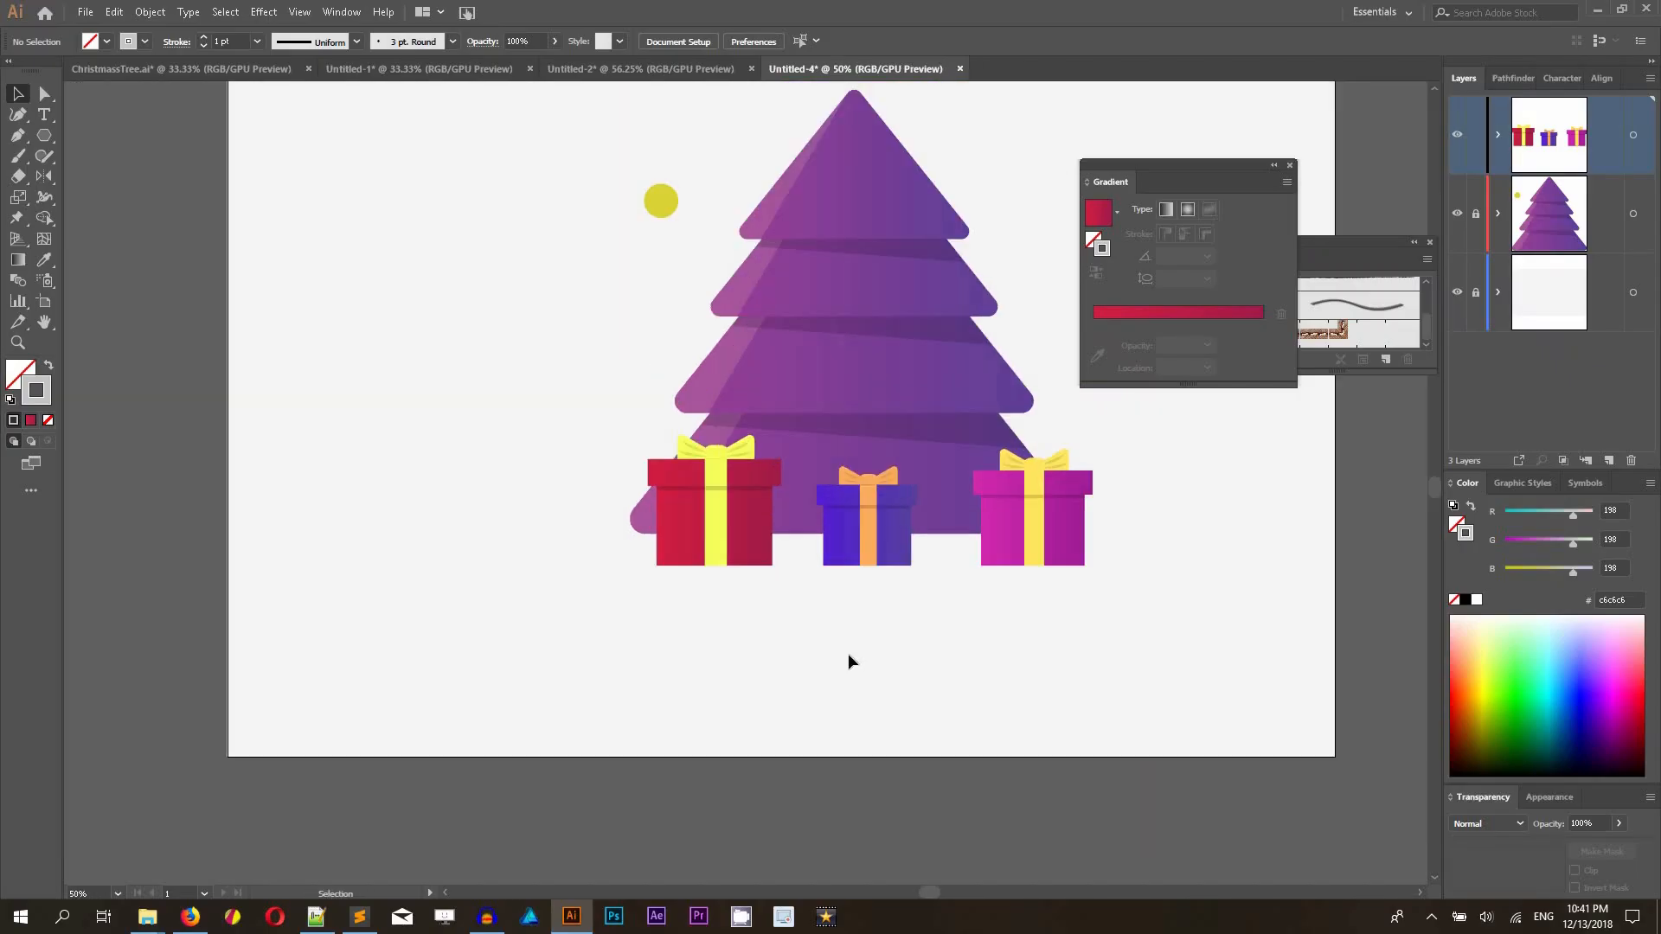
pyautogui.moveTo(1079, 529); pyautogui.dragTo(1068, 524)
pyautogui.moveTo(866, 533); pyautogui.dragTo(877, 542)
# - Examine the gift shapes in the finished ChristmasTree.ai artwork, and return to the Untitled-4 document
pyautogui.click(44, 135)
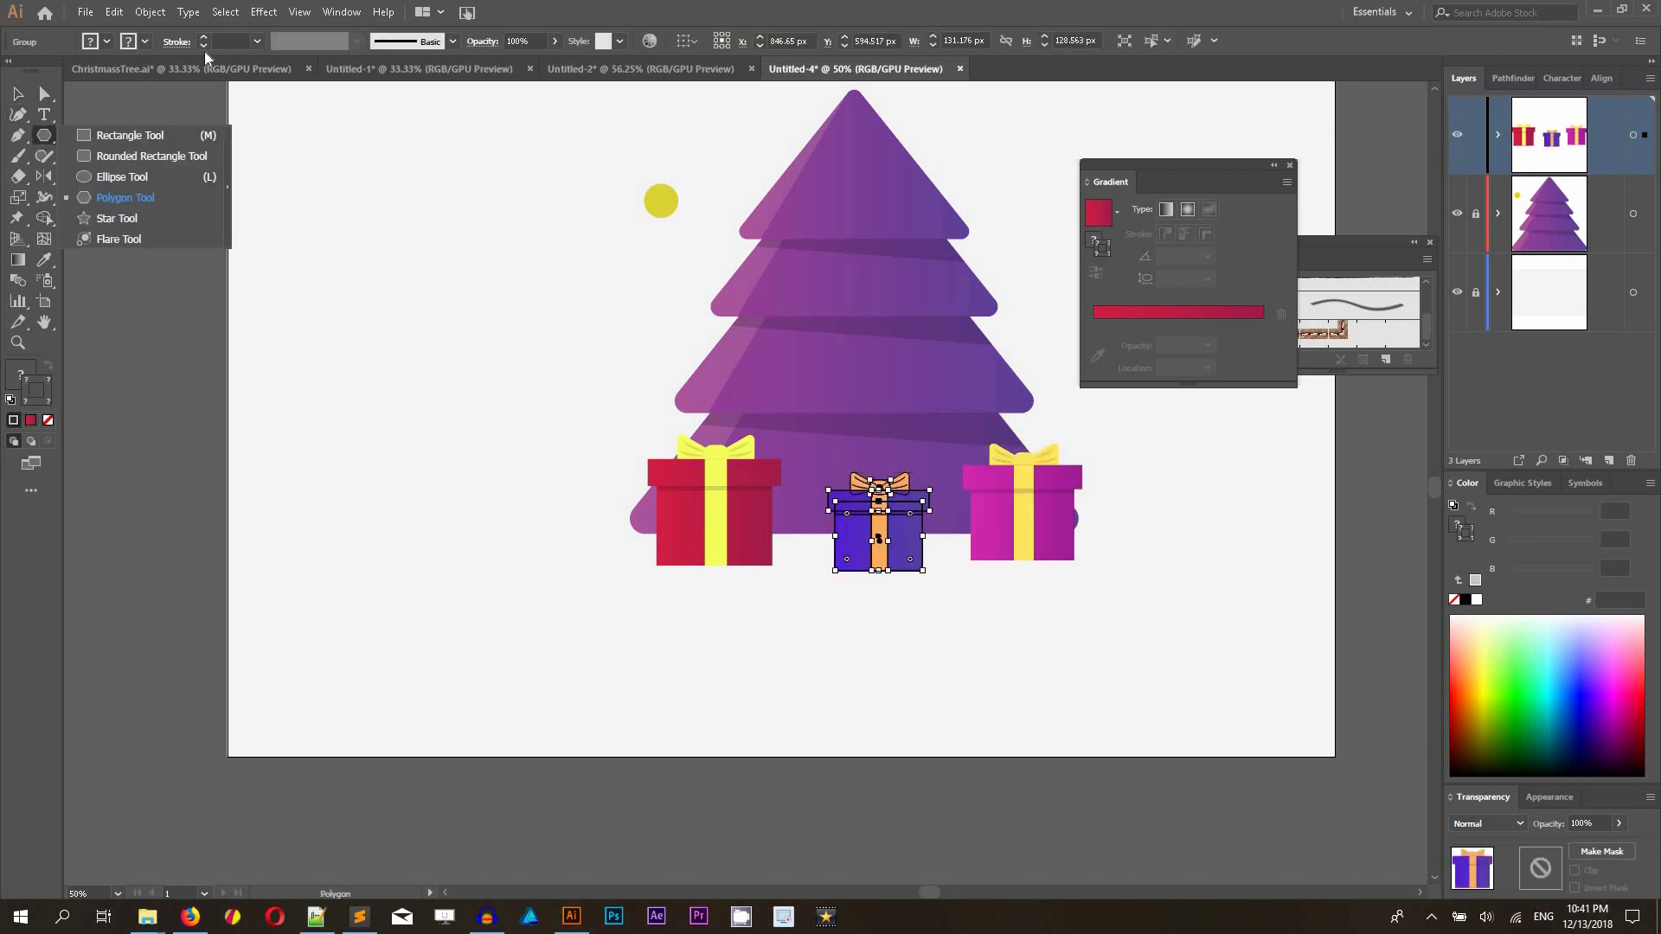
pyautogui.click(160, 69)
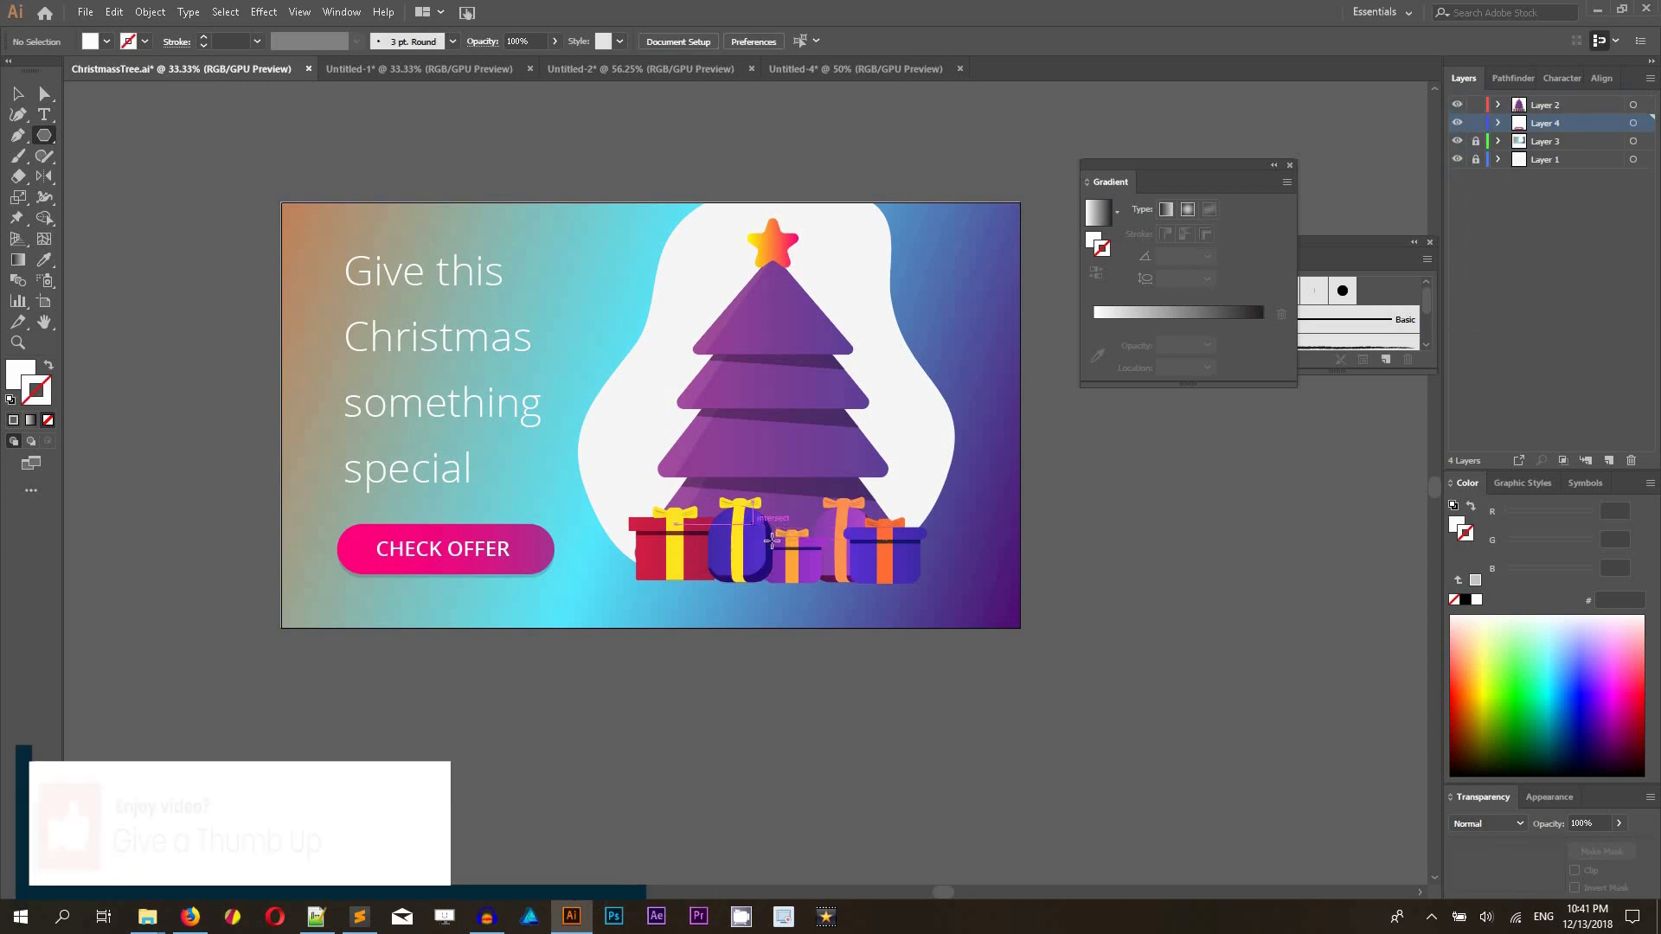
pyautogui.click(855, 69)
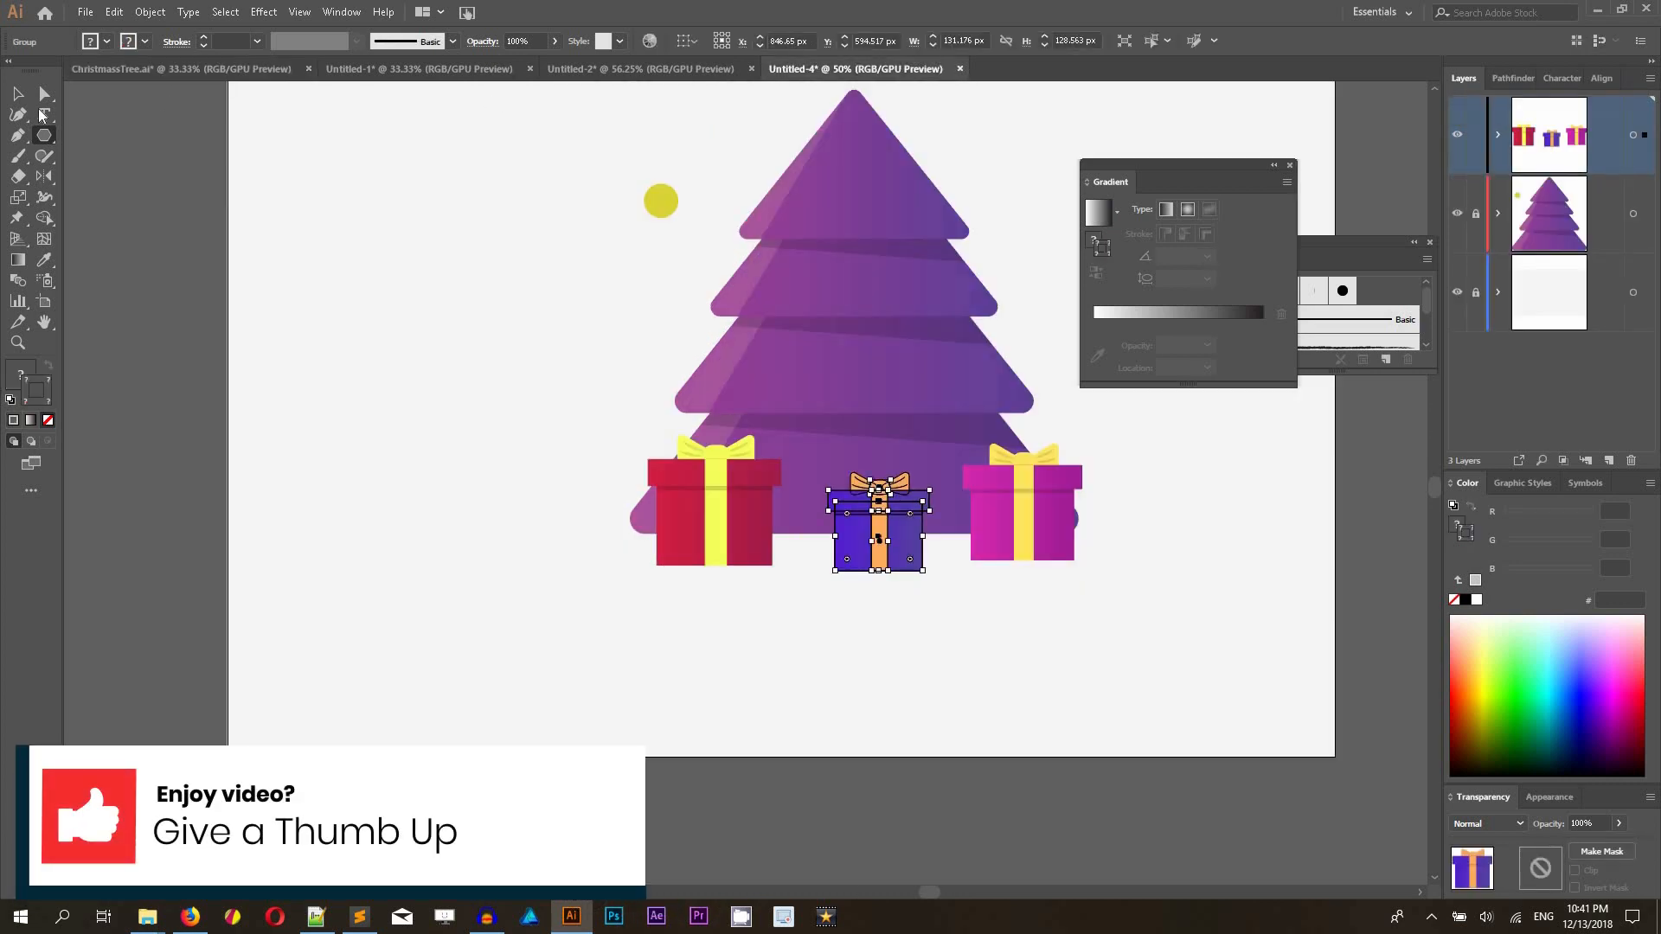
# - Draw a rectangle about 160 × 213 px to the left of the tree with a light grey fill and no stroke
pyautogui.click(44, 135)
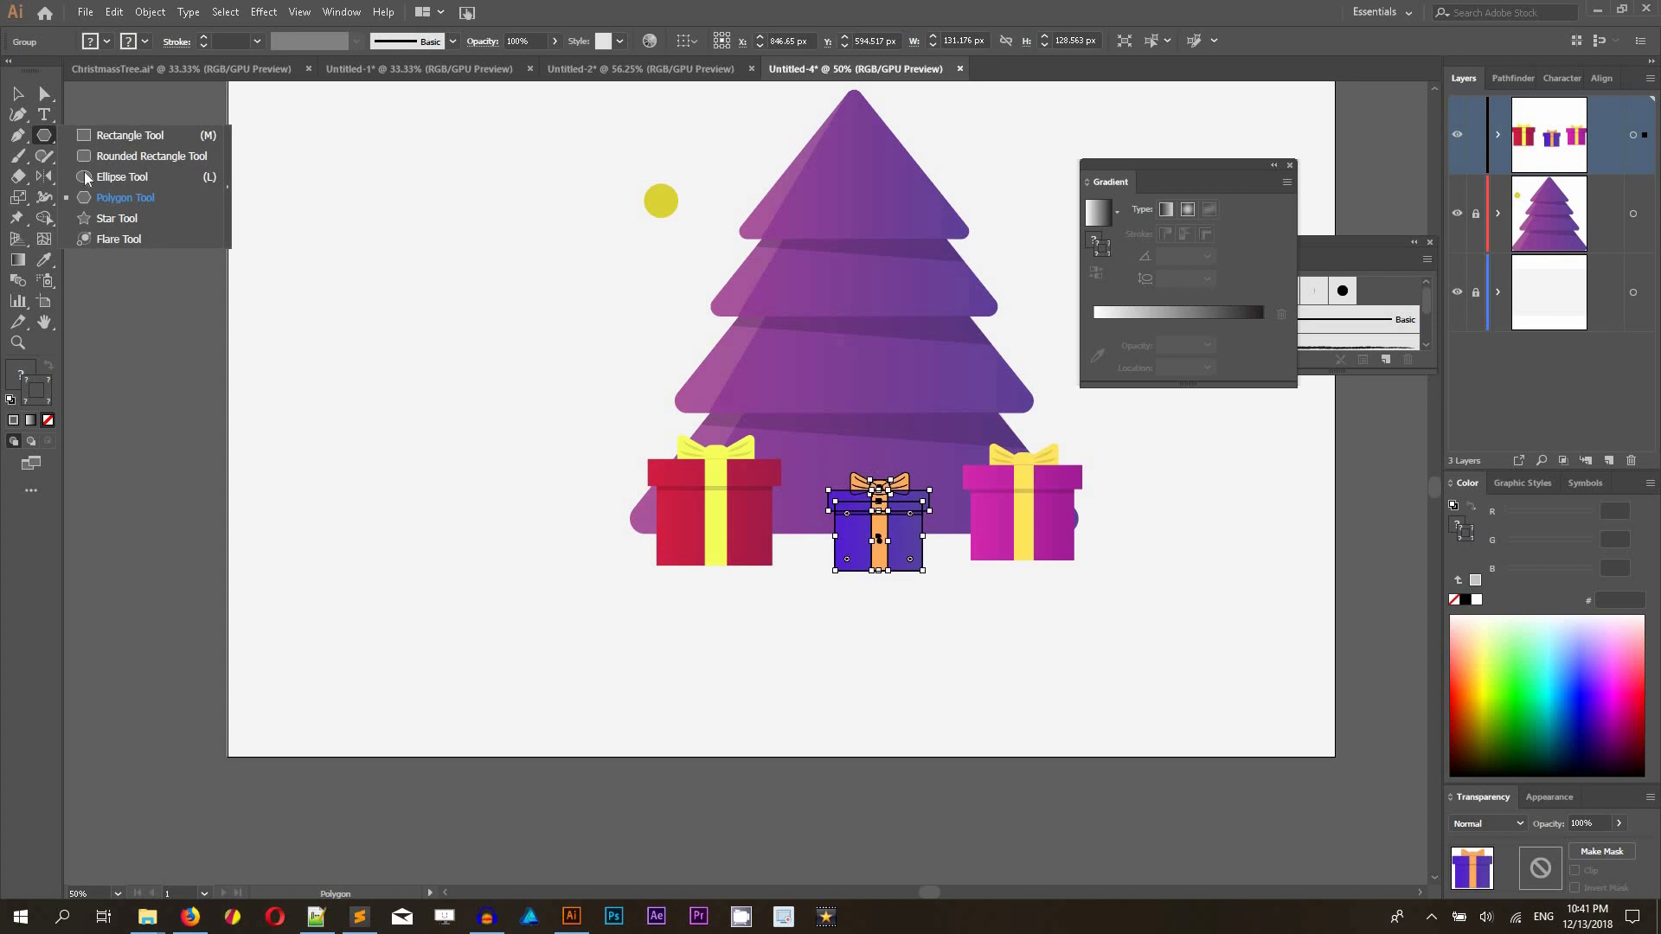
pyautogui.press('m')
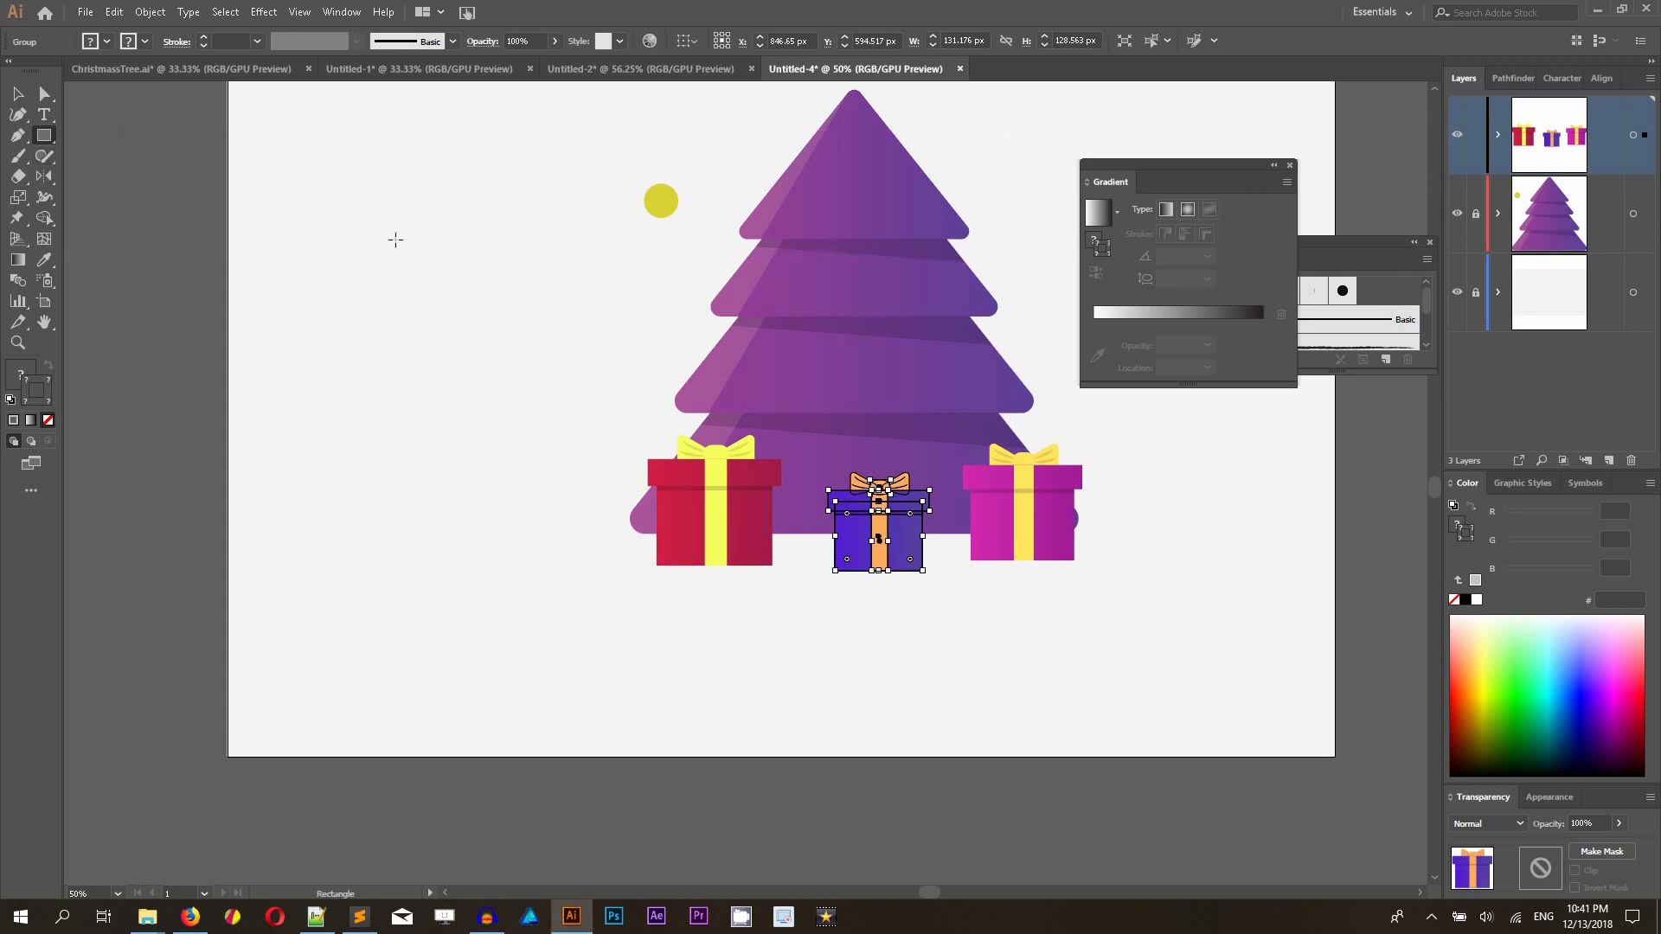
pyautogui.moveTo(396, 238); pyautogui.dragTo(519, 402)
pyautogui.press('a')
pyautogui.click(49, 367)
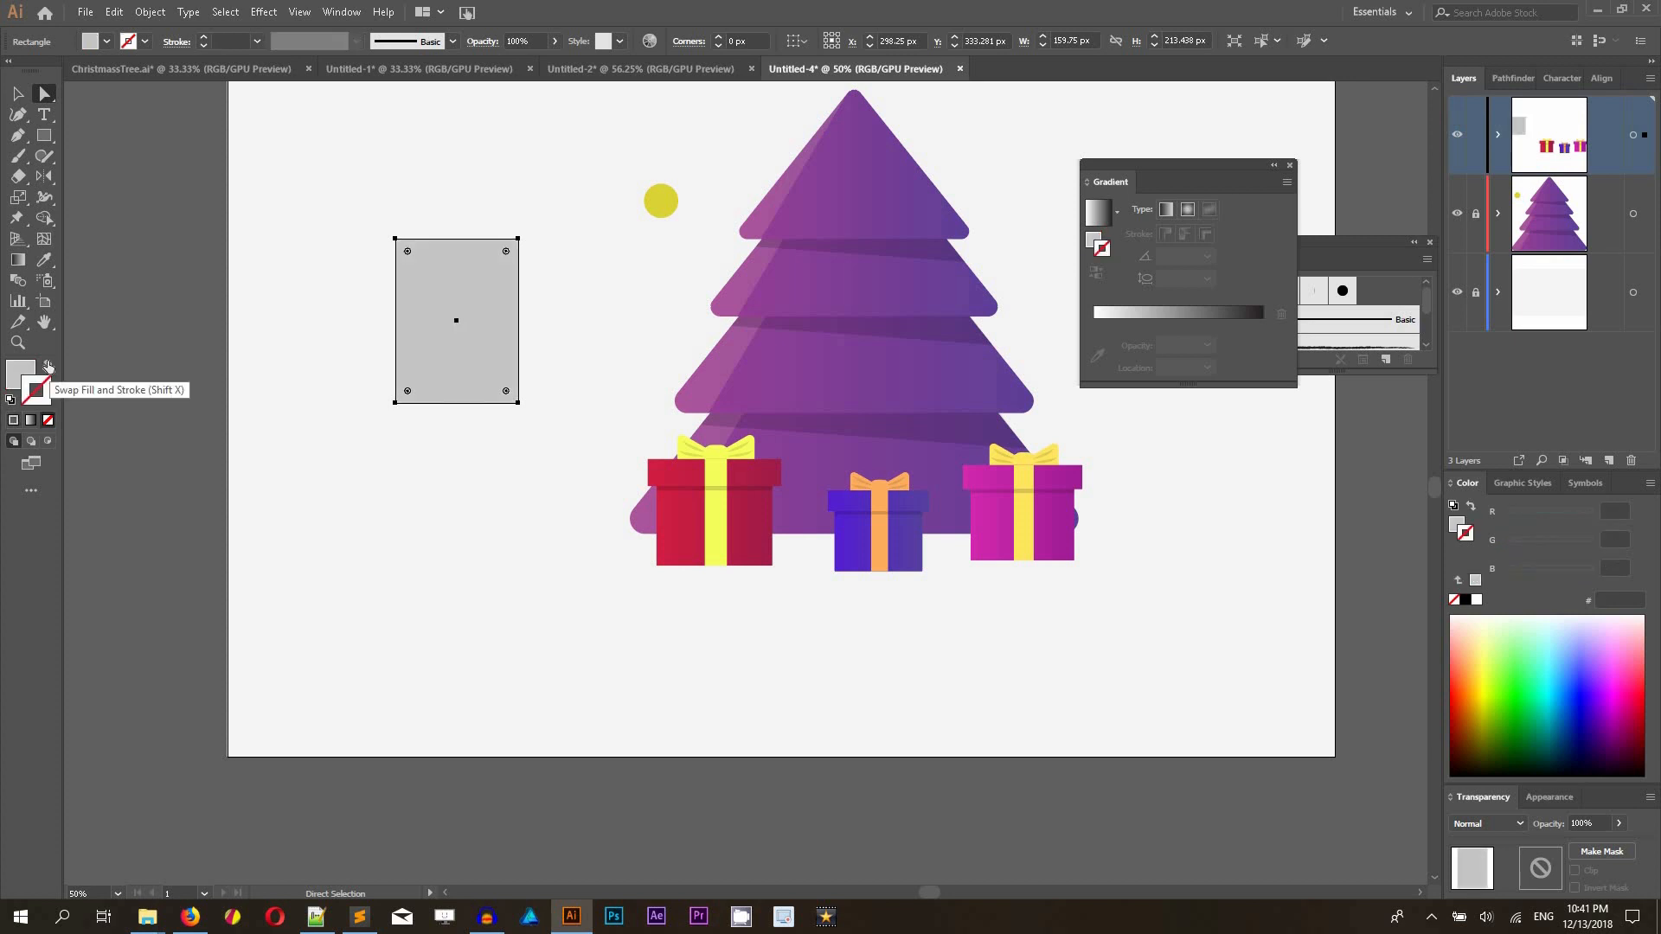
# - Round the rectangle's two upper corners to about 80 px, and widen the shape leftward to about 183 px
pyautogui.moveTo(325, 179); pyautogui.dragTo(586, 282)
pyautogui.moveTo(505, 251); pyautogui.dragTo(429, 357)
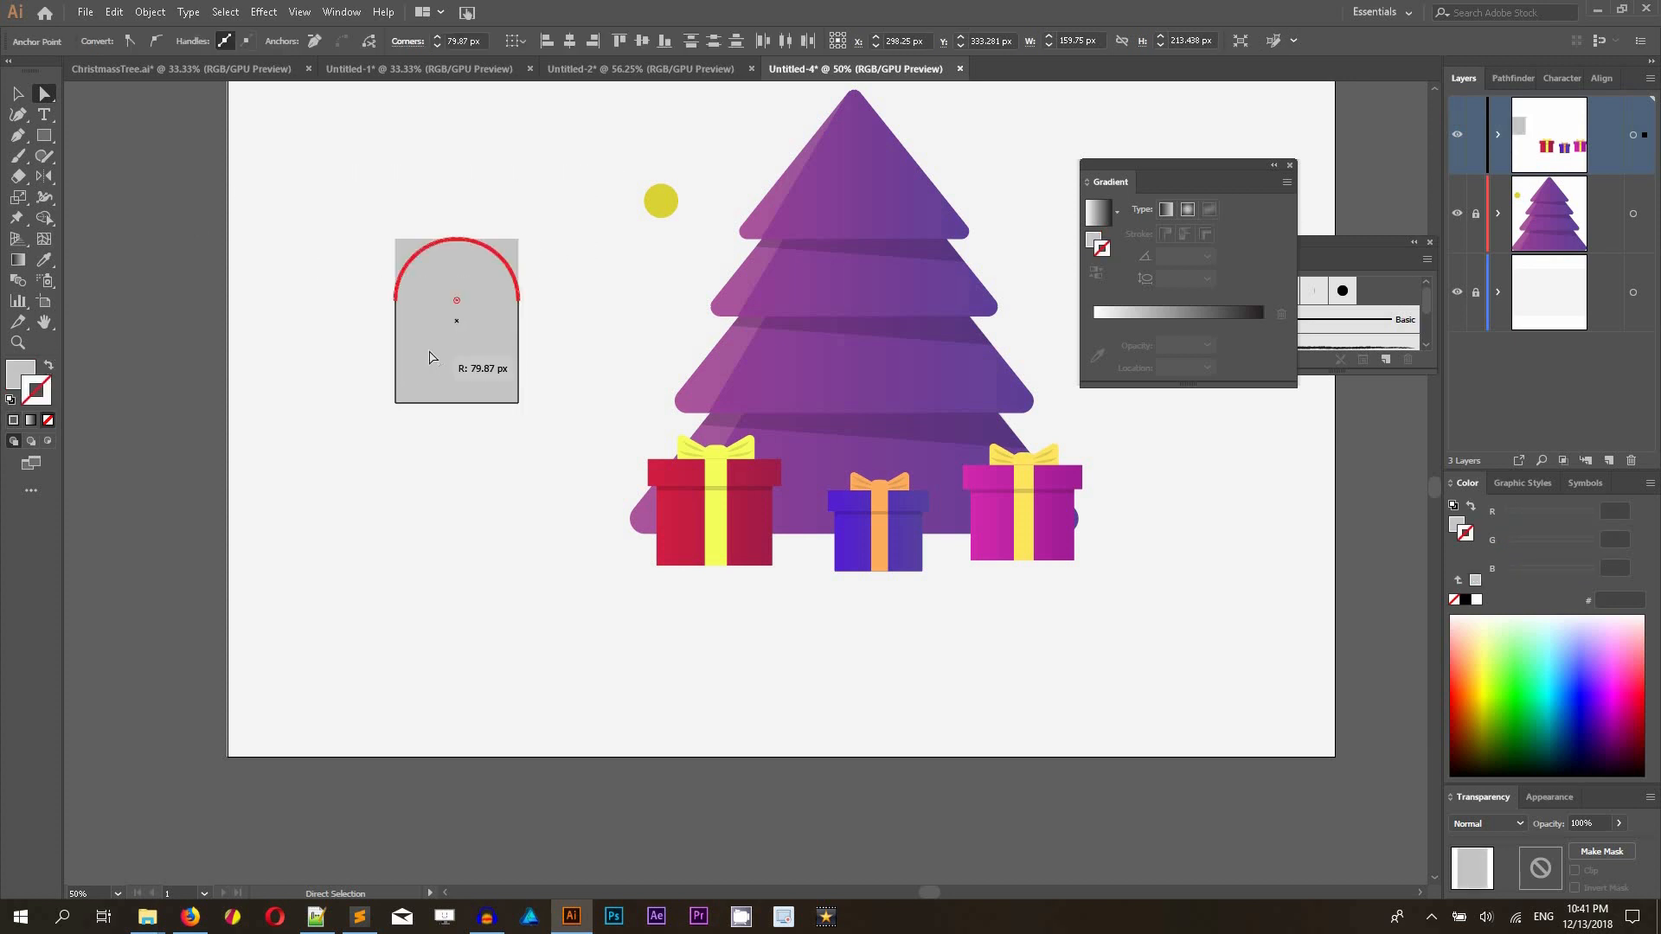
pyautogui.press('v')
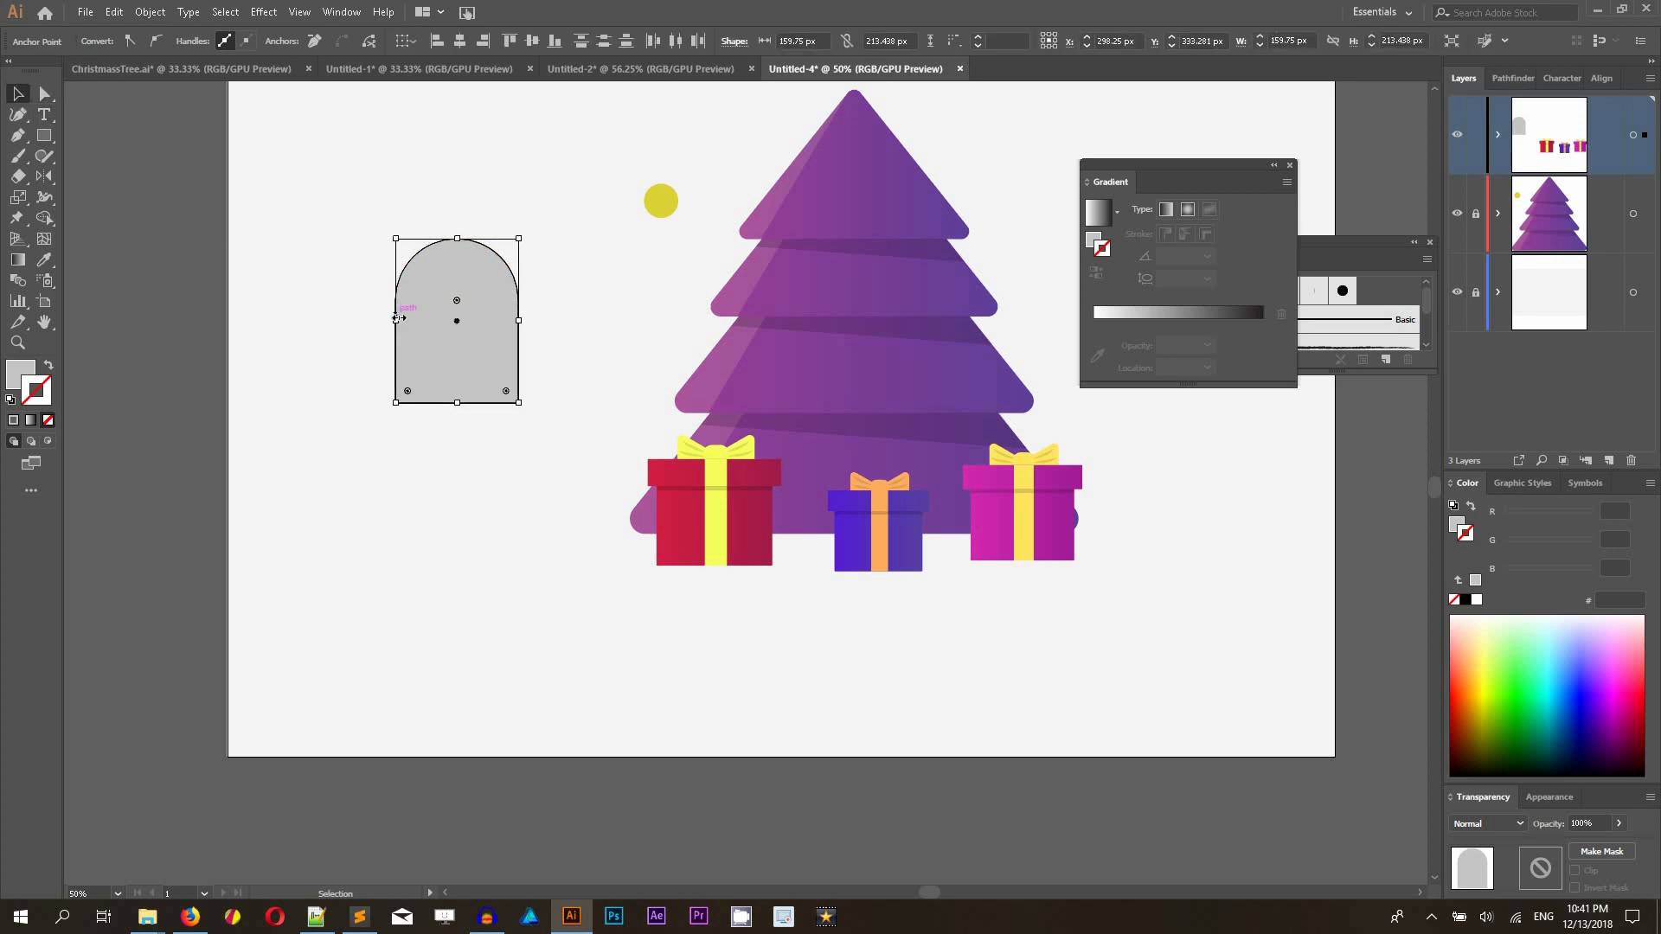
pyautogui.moveTo(383, 324); pyautogui.dragTo(364, 324)
# - Set the radius of the grey shape's upper corners to 91.69 px so they form a full arch
pyautogui.press('a')
pyautogui.click(539, 304)
pyautogui.moveTo(230, 148); pyautogui.dragTo(574, 320)
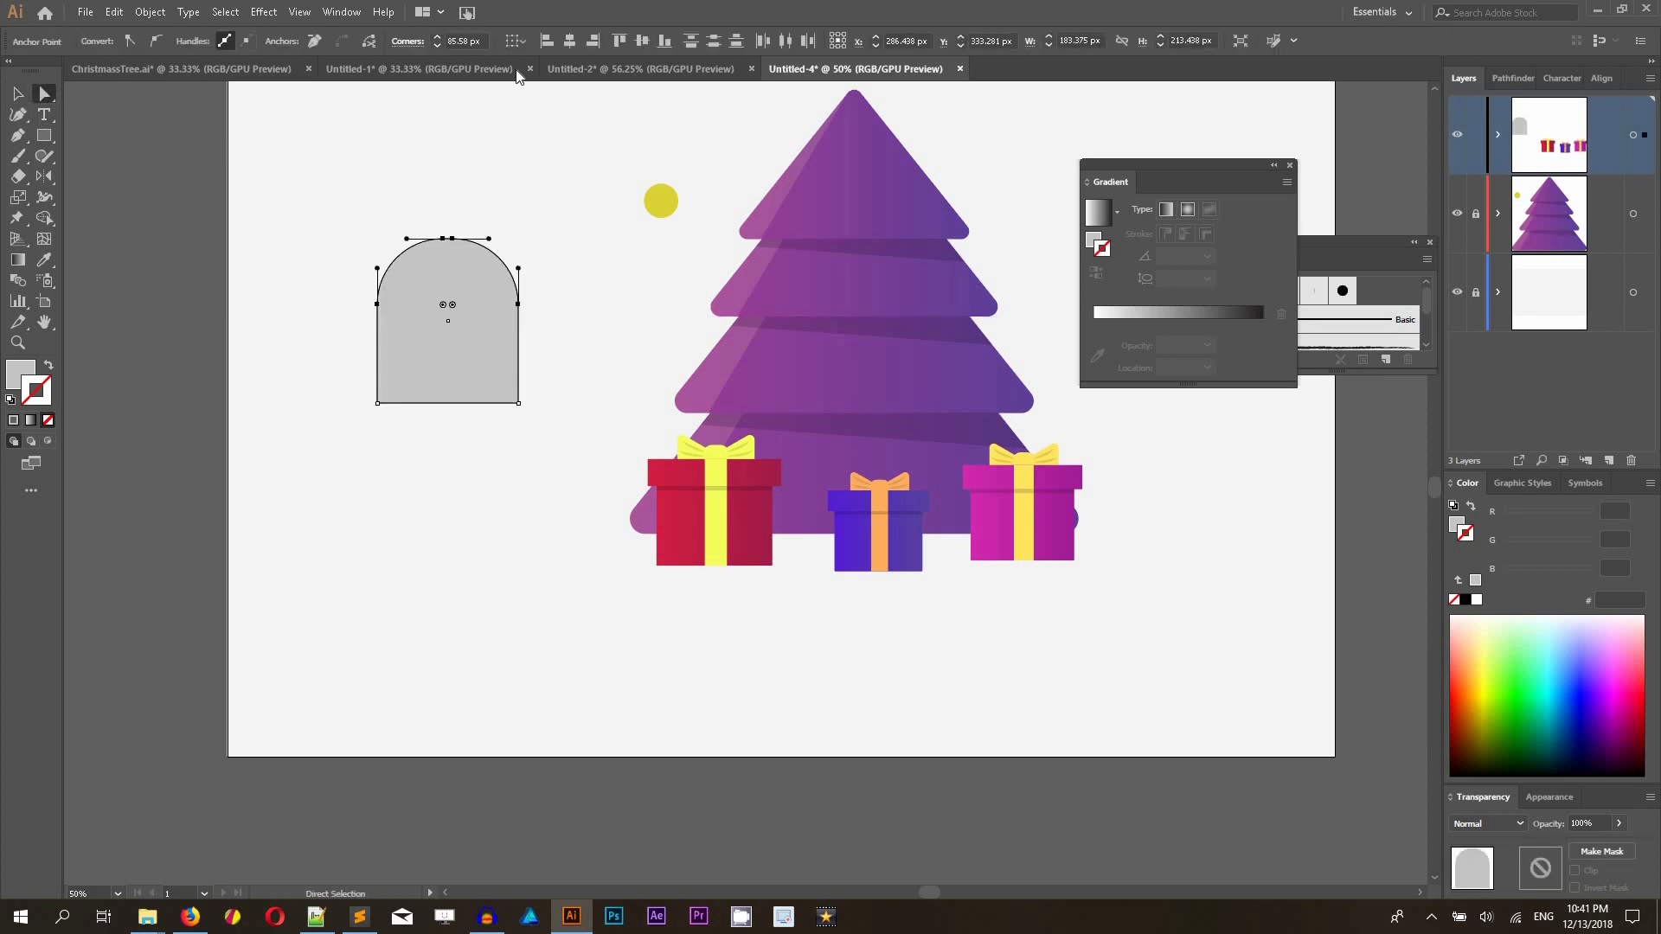
pyautogui.click(435, 36)
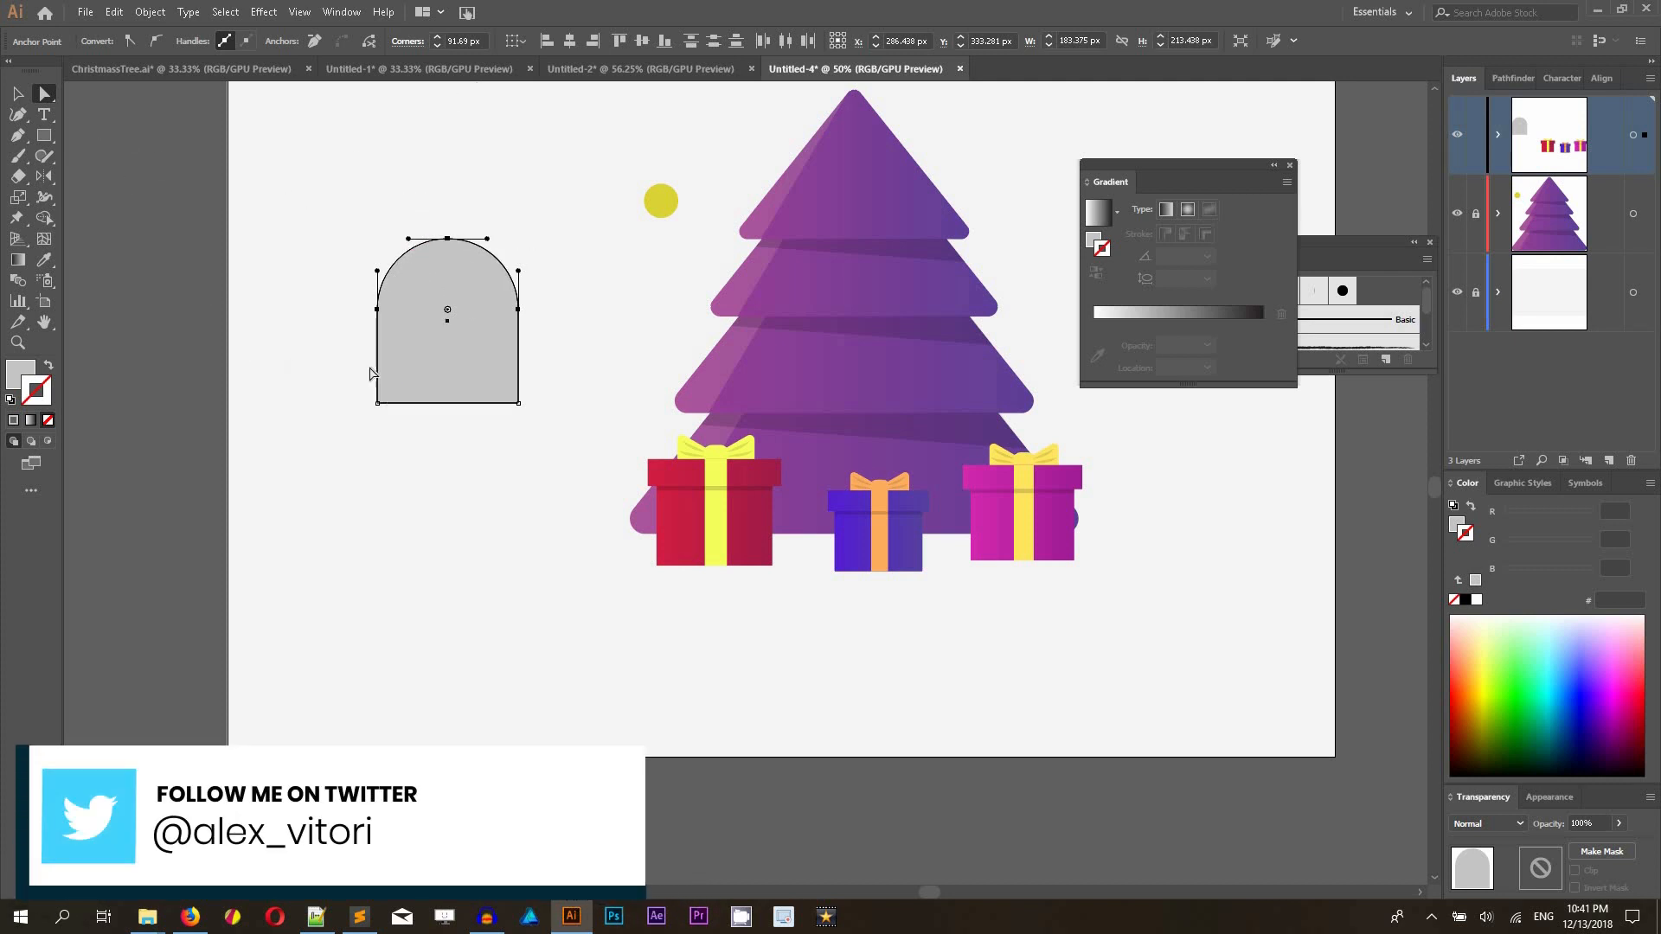
# - Slightly round the two lower corners of the grey arched shape
pyautogui.moveTo(329, 368); pyautogui.dragTo(575, 466)
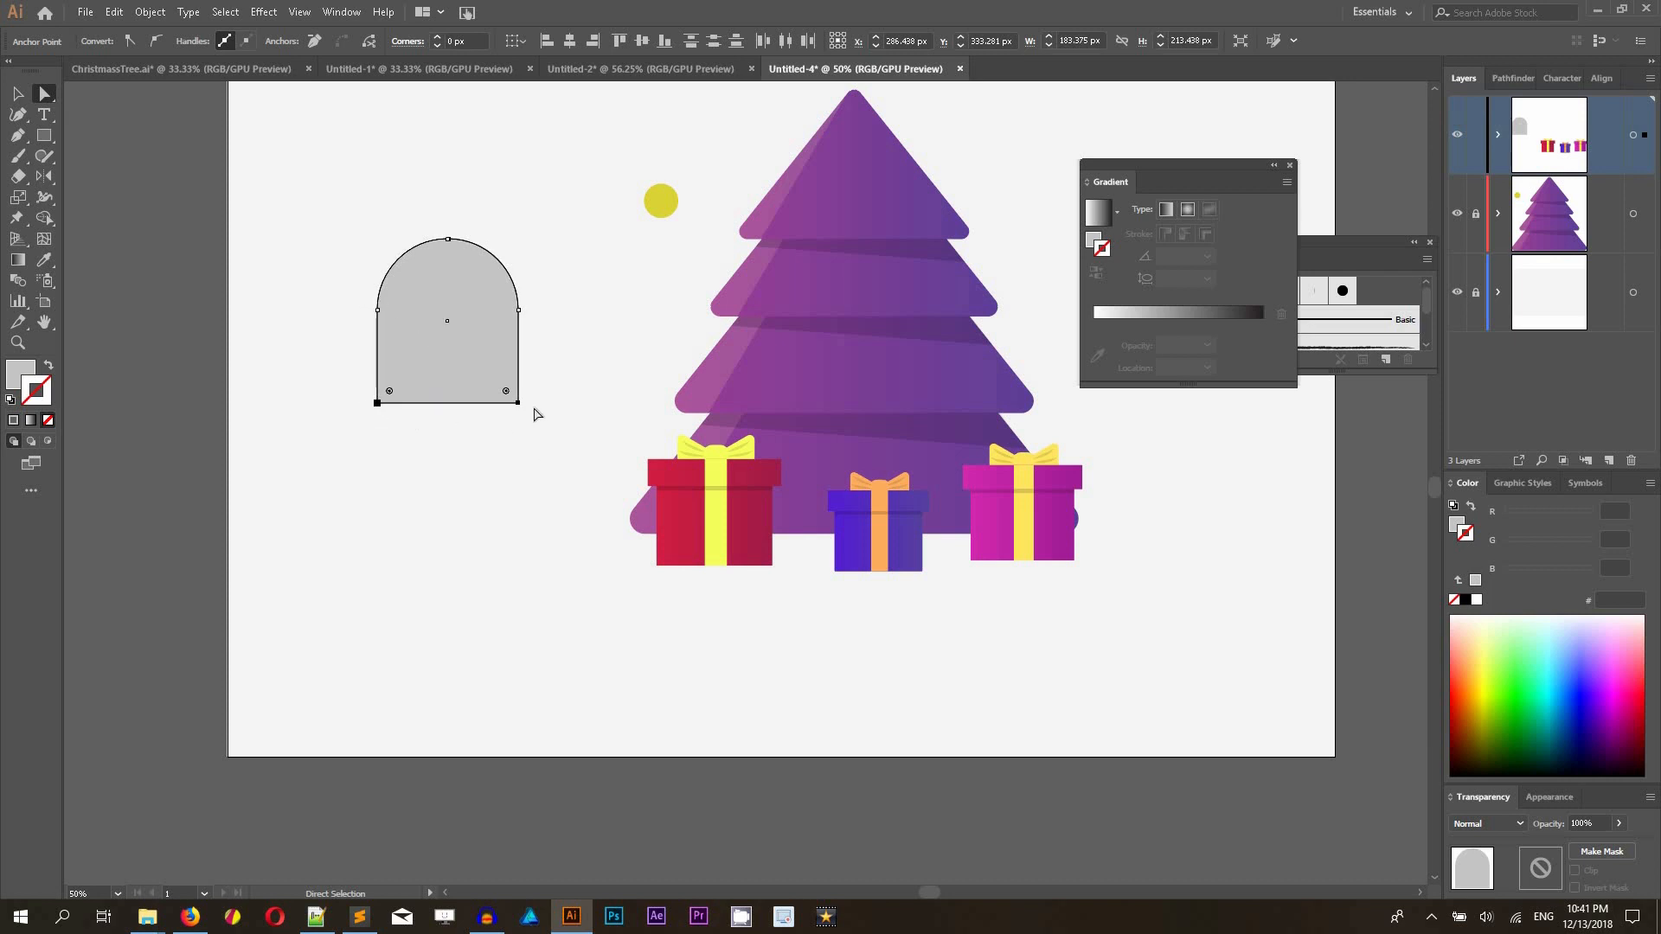
pyautogui.moveTo(506, 391); pyautogui.dragTo(476, 381)
pyautogui.click(436, 44)
pyautogui.click(19, 94)
pyautogui.click(295, 223)
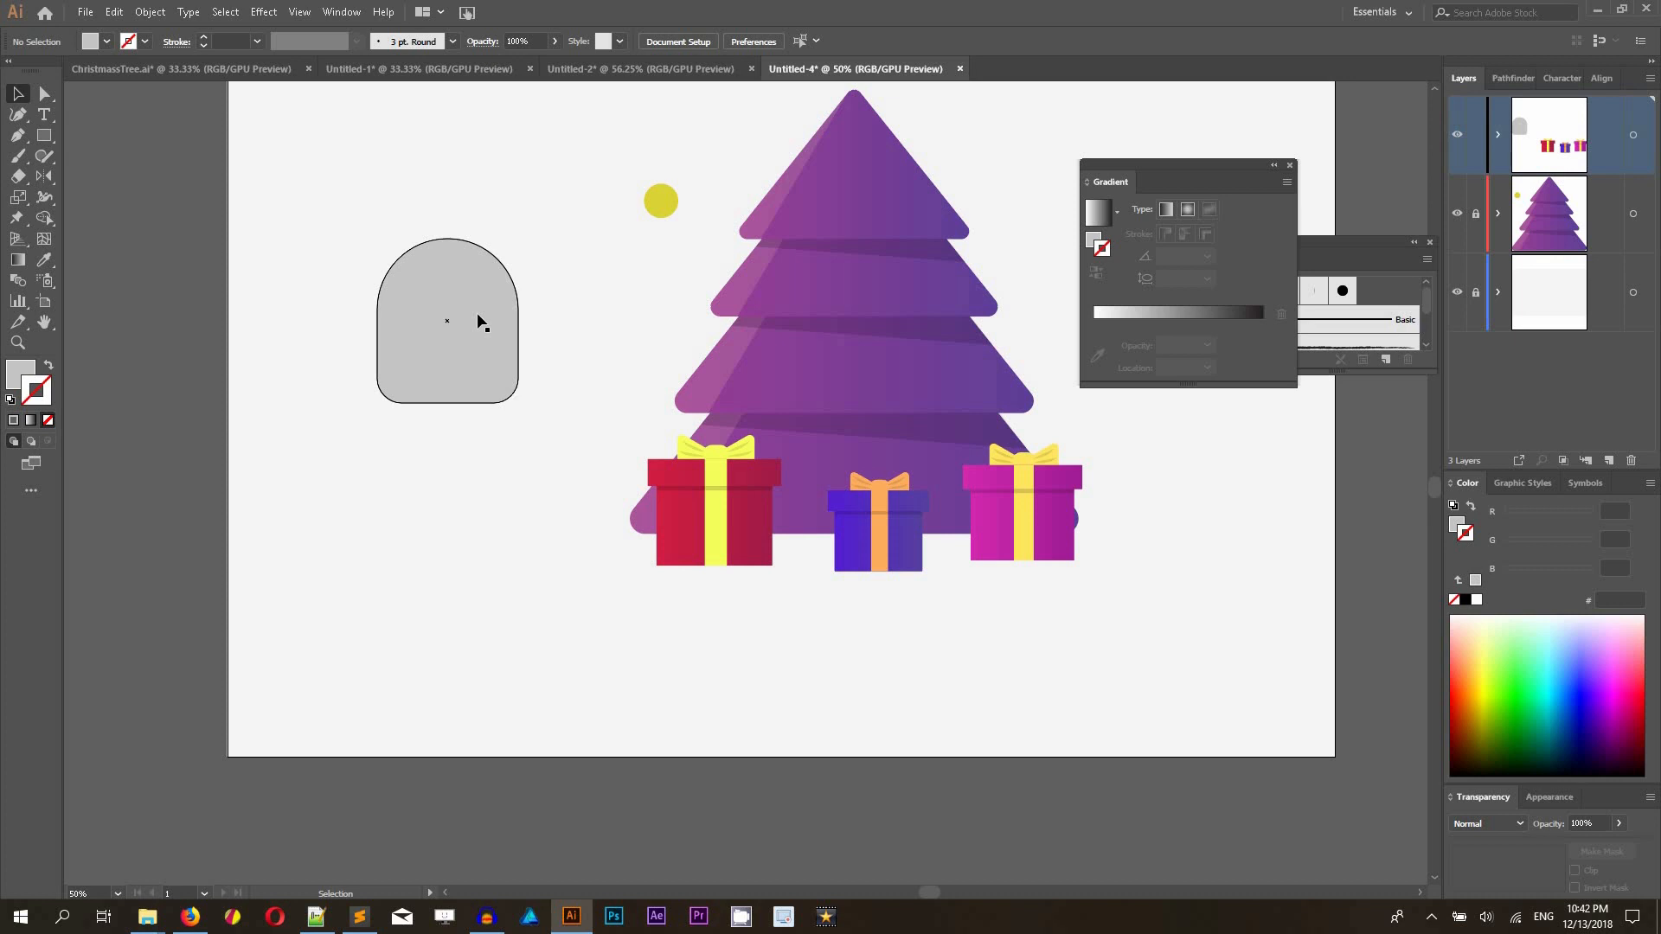
# - Duplicate the grey arched shape about 32 px up and to the left, and paste another copy of the original in place
pyautogui.moveTo(482, 313); pyautogui.dragTo(475, 298)
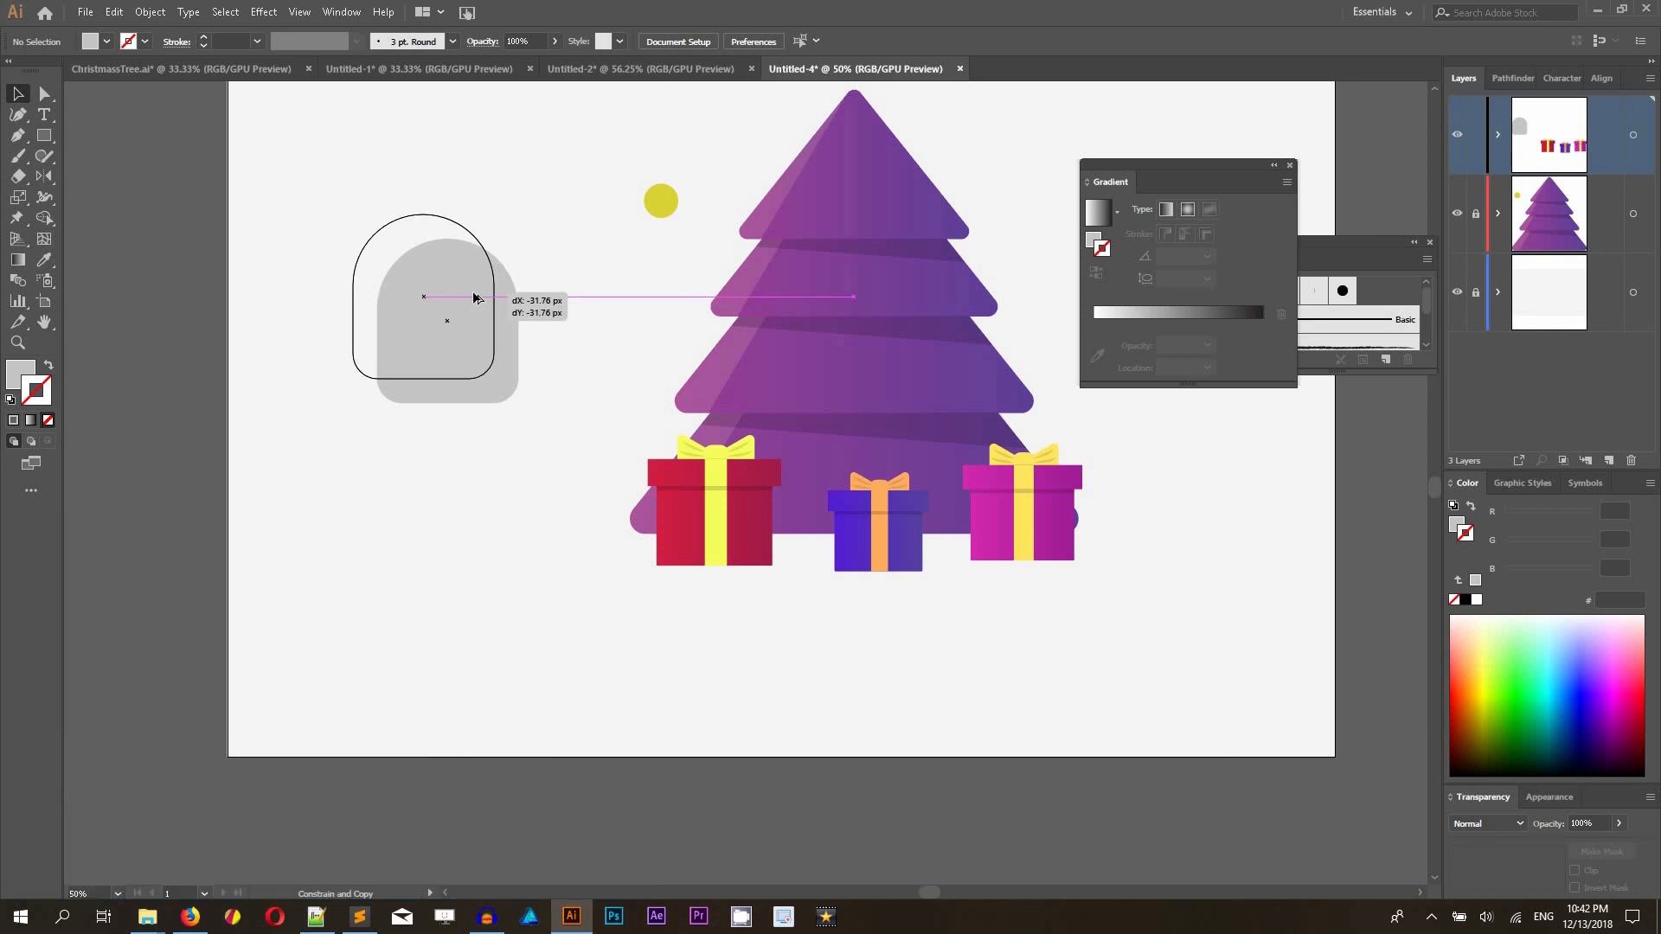
pyautogui.moveTo(475, 298); pyautogui.dragTo(464, 309)
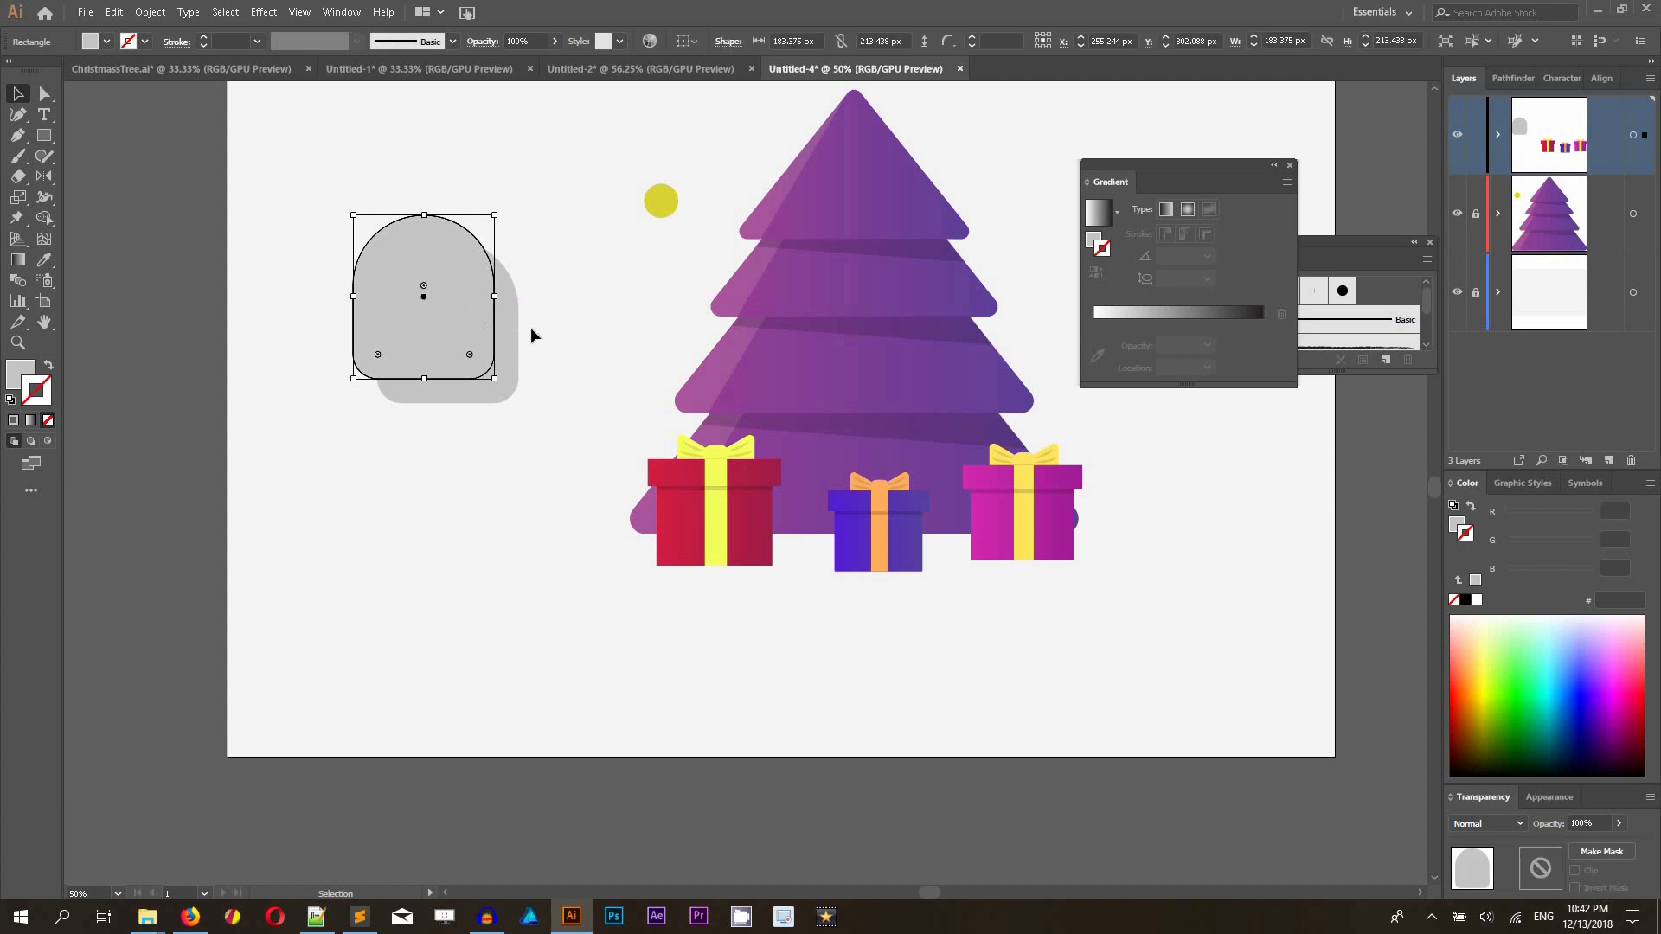
pyautogui.click(512, 358)
pyautogui.hotkey('ctrl', 'shift', ']')
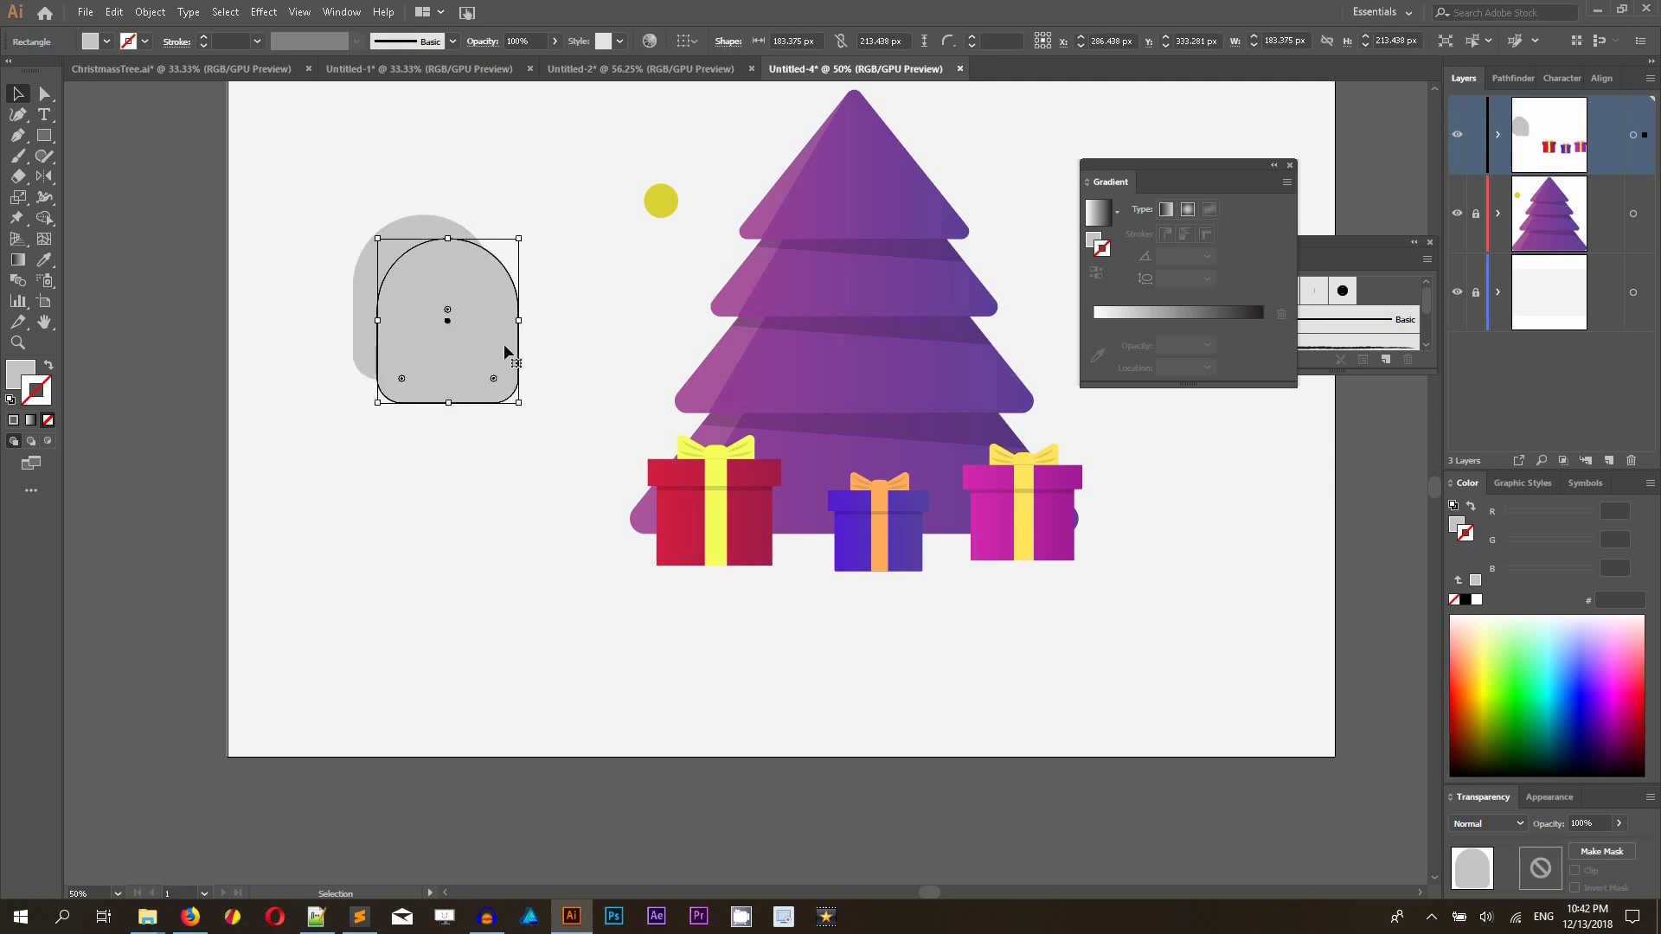
pyautogui.press('a')
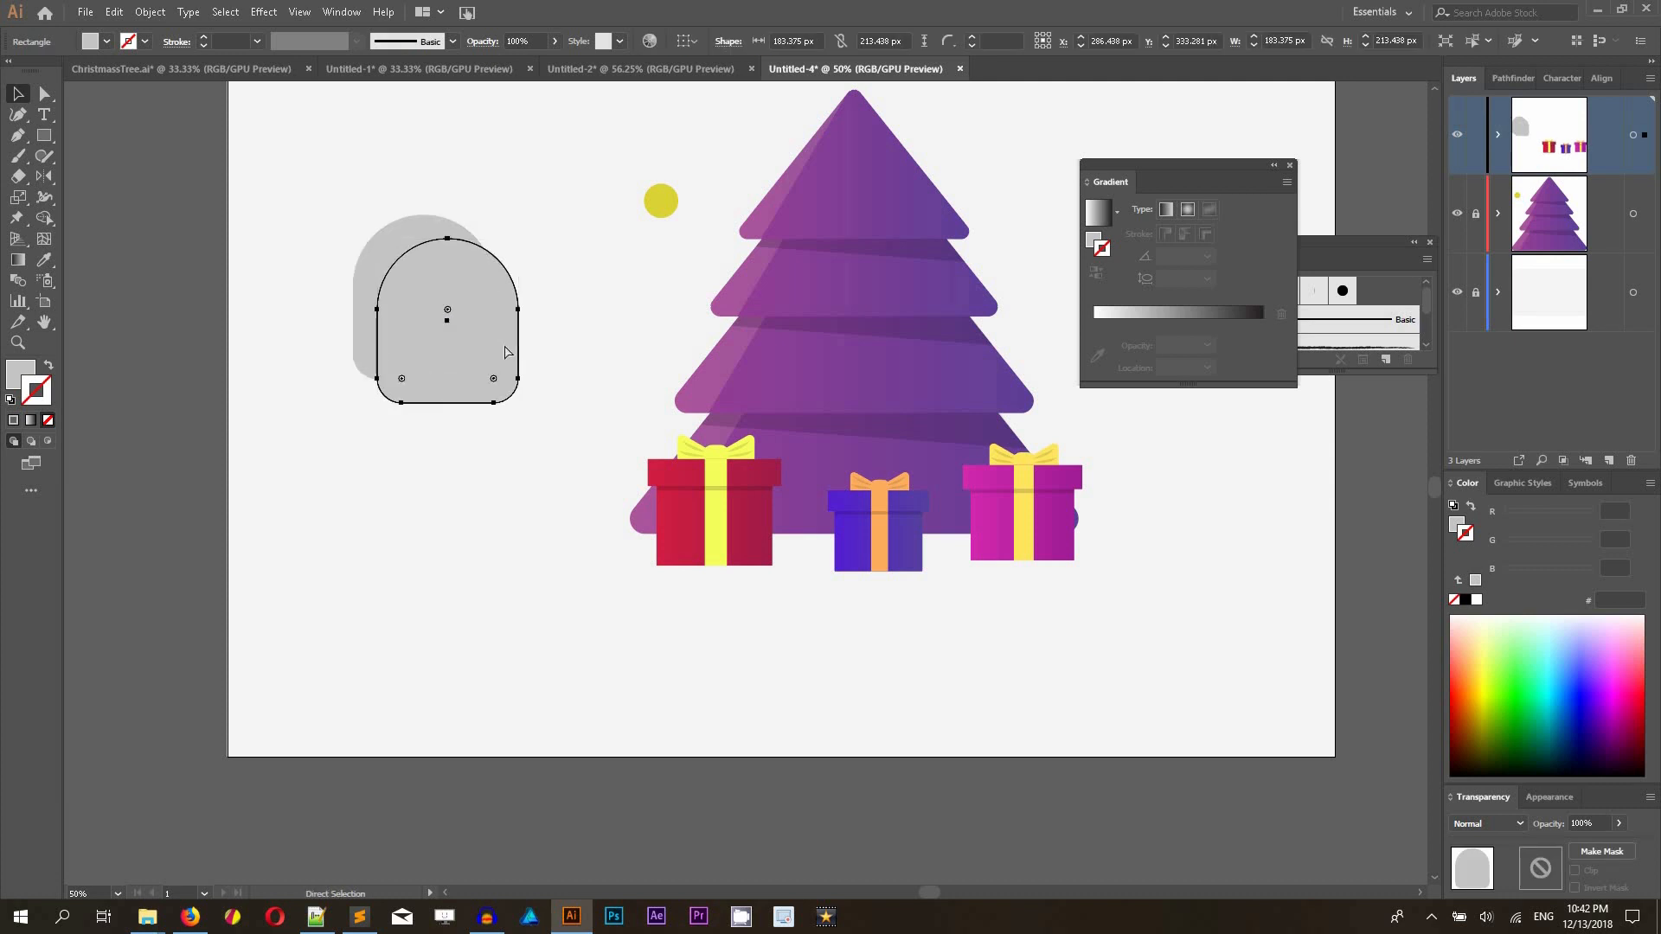
pyautogui.hotkey('ctrl', 'c')
pyautogui.hotkey('ctrl', 'f')
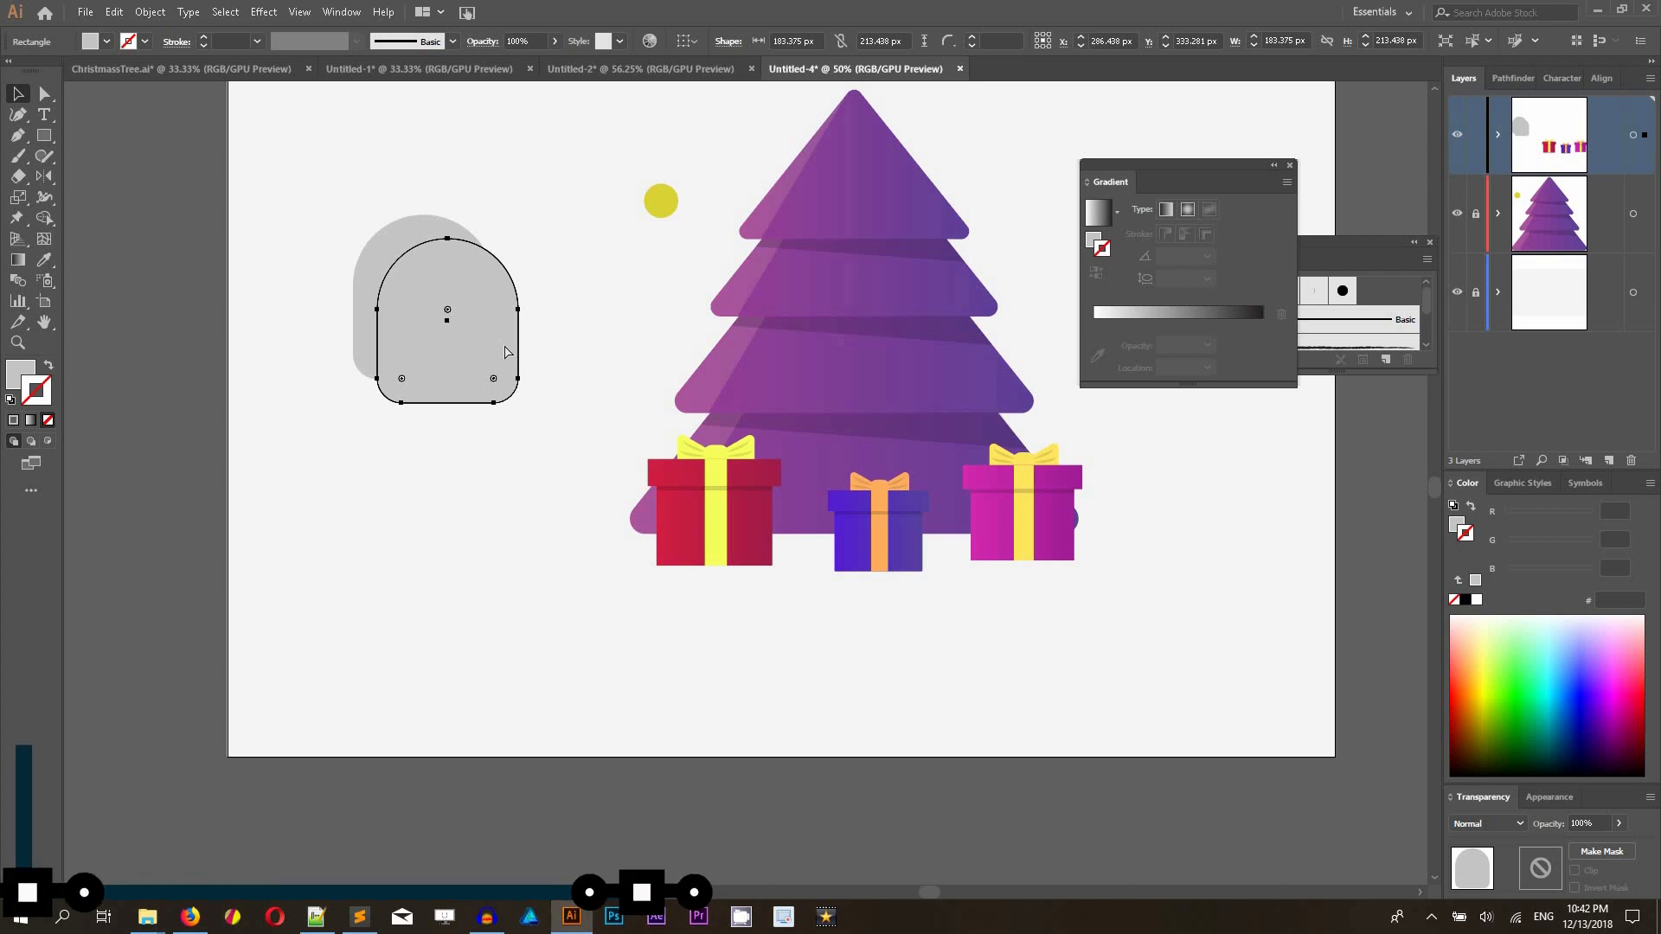
# - Subtract the offset shape from the in-place copy to leave a right and lower edge shadow, set to Multiply at 50% opacity
pyautogui.press('v')
pyautogui.moveTo(509, 278); pyautogui.dragTo(484, 255)
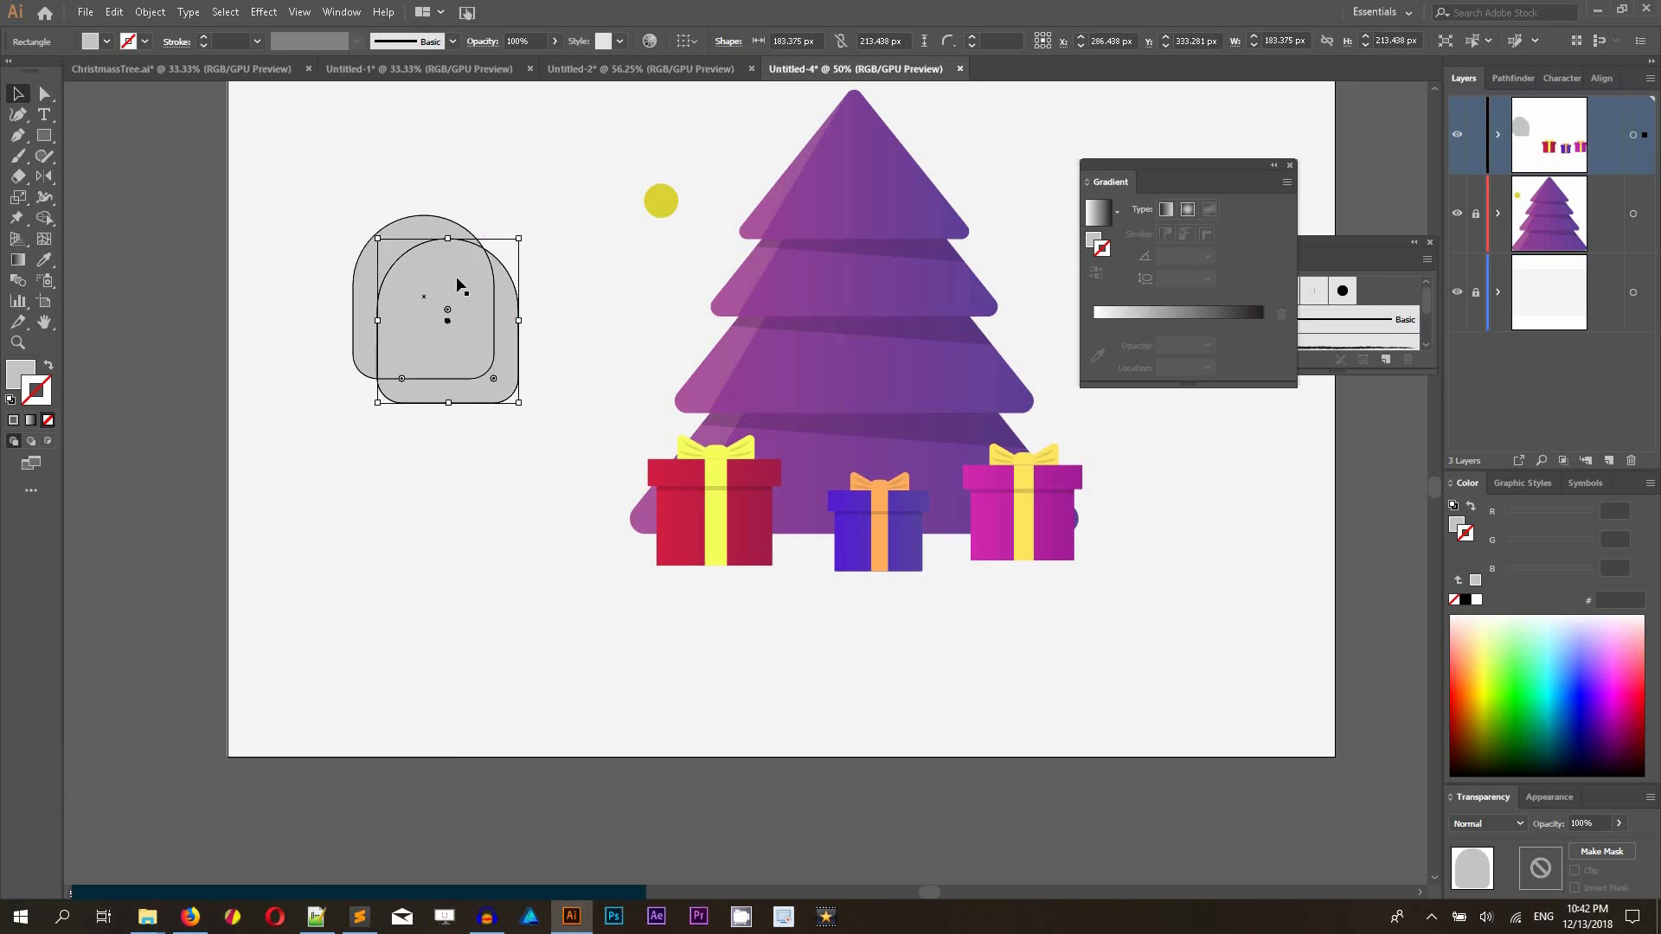
pyautogui.keyDown('shift'); pyautogui.click(460, 282); pyautogui.keyUp('shift')
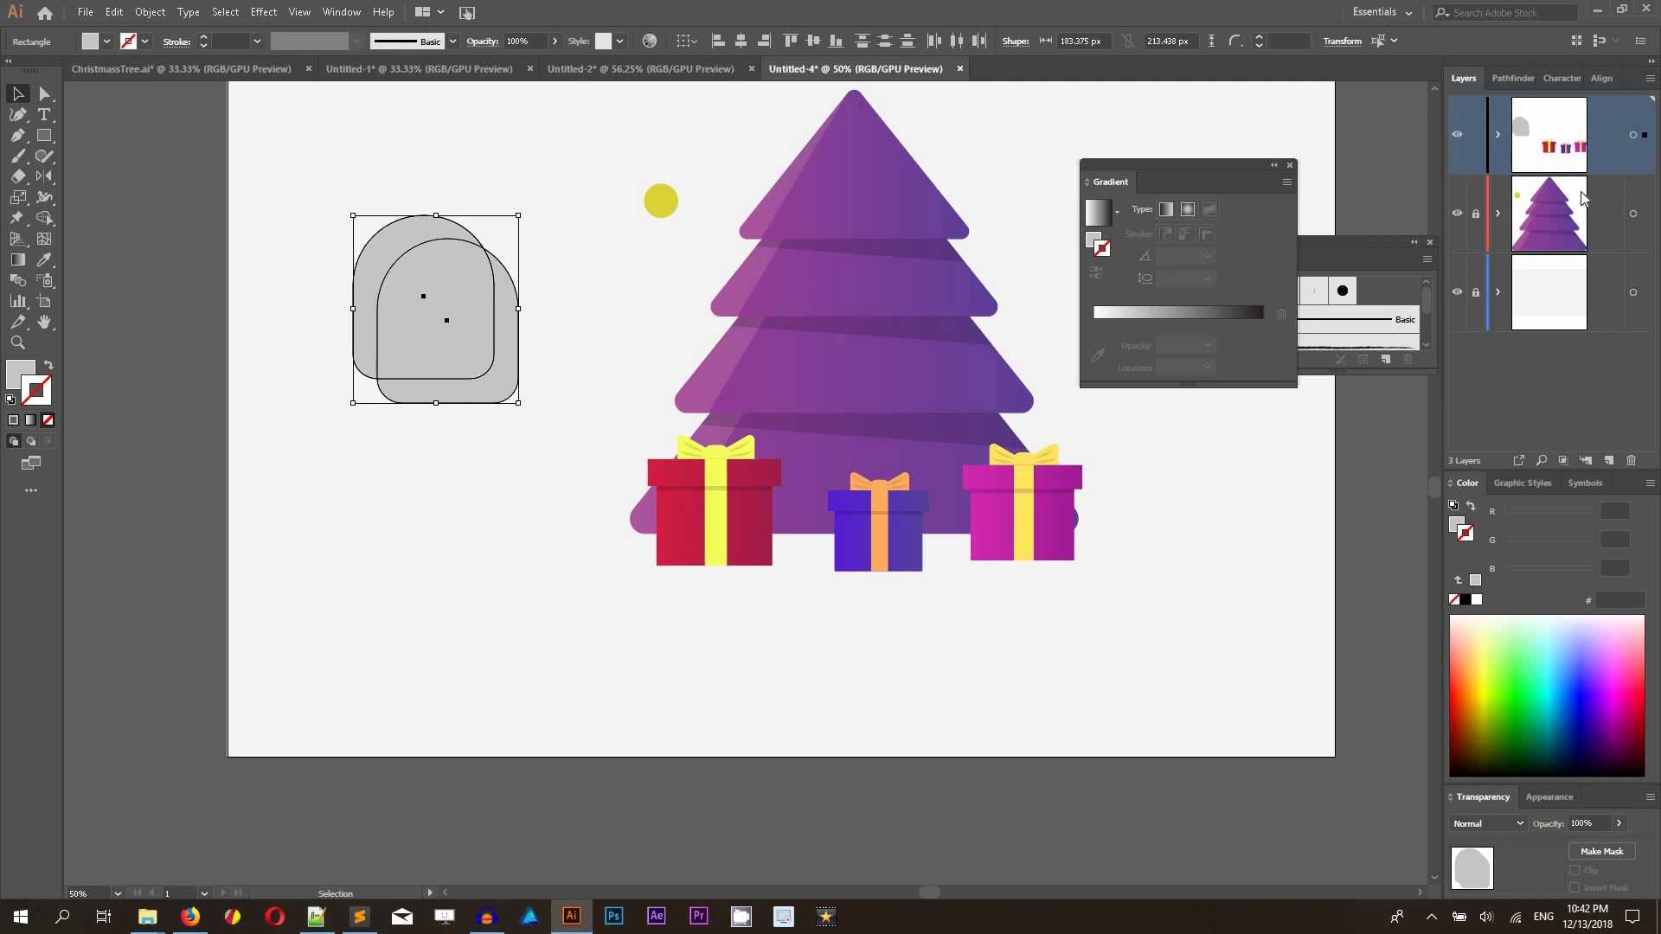
pyautogui.click(1513, 78)
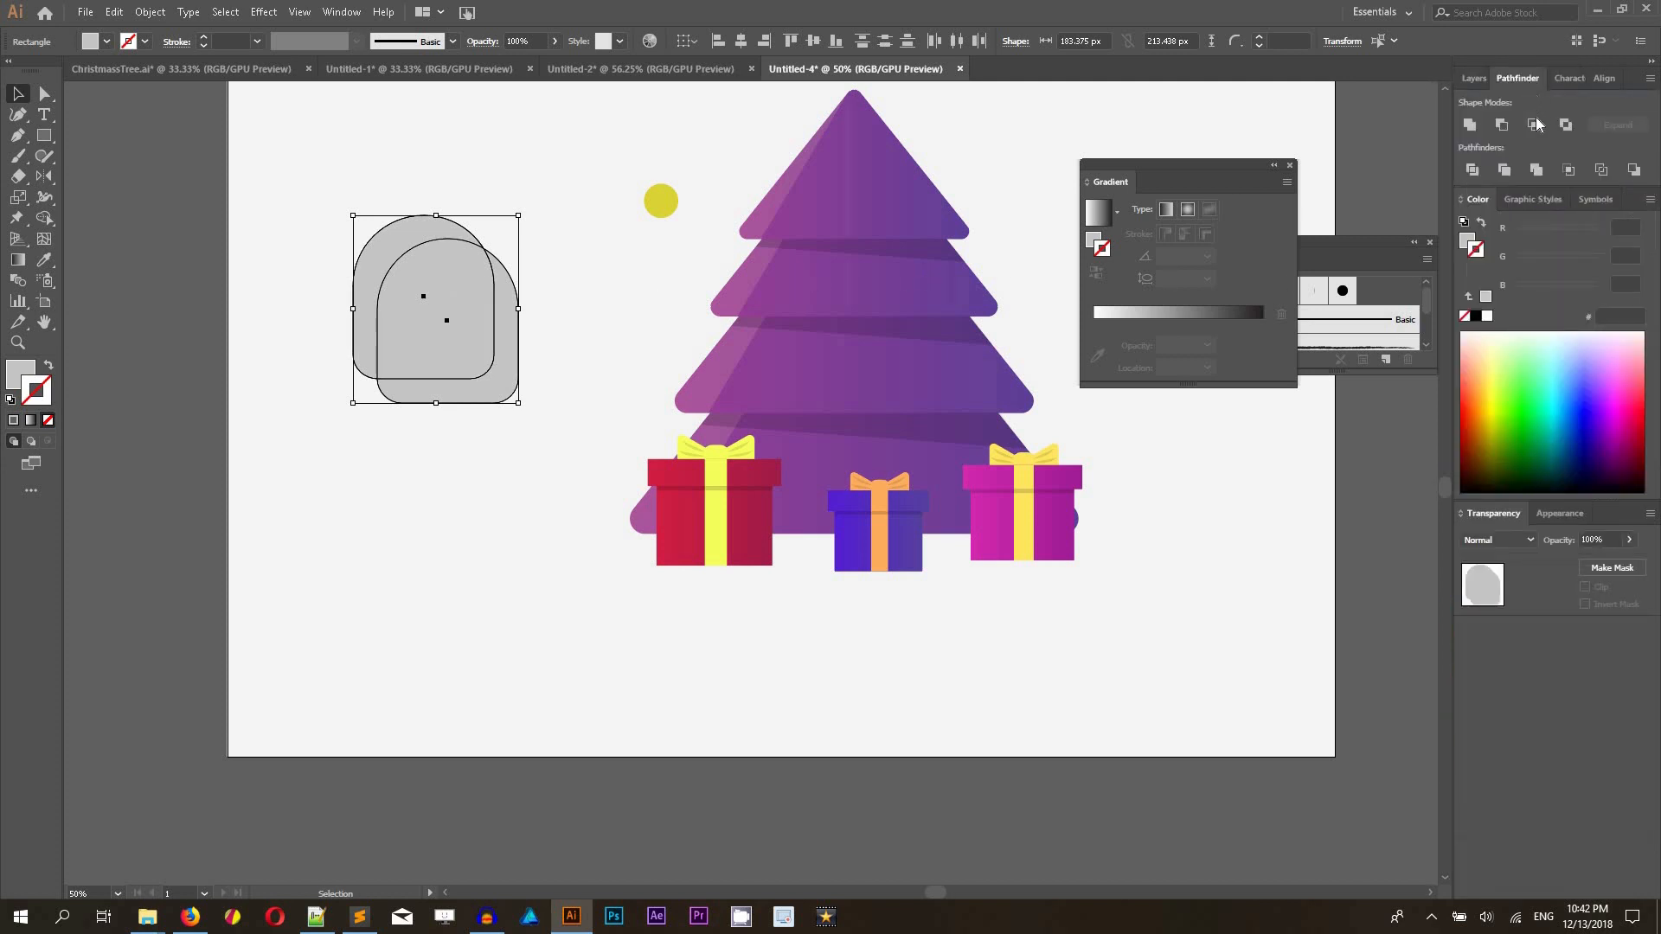
pyautogui.click(1501, 124)
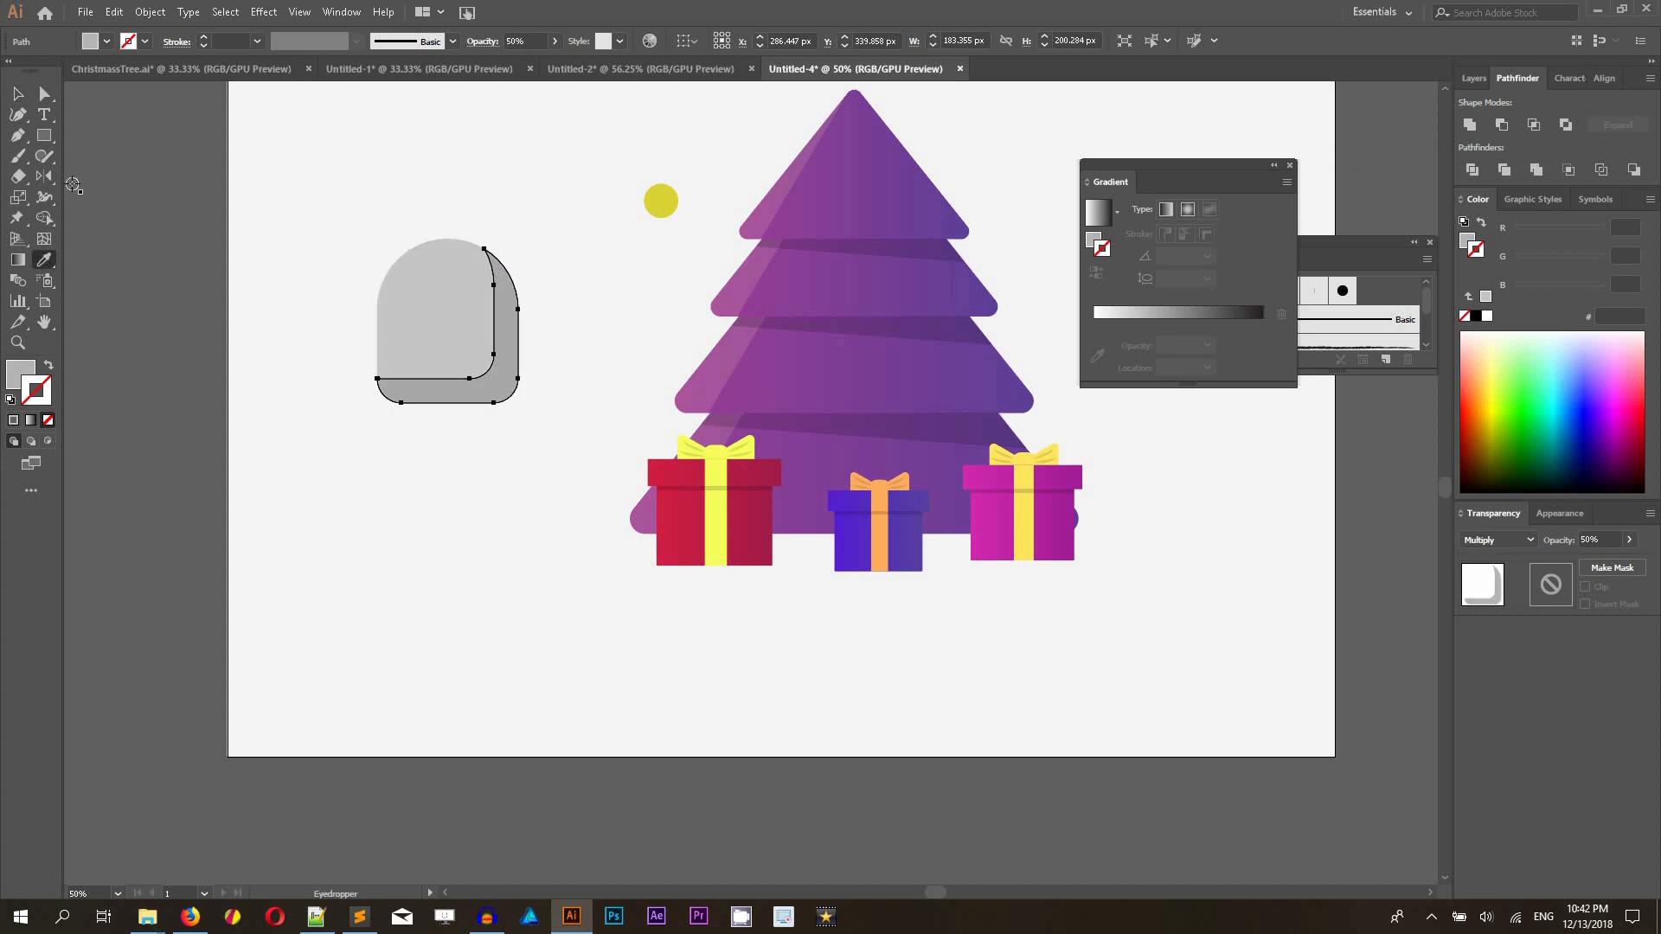
pyautogui.click(18, 94)
pyautogui.click(204, 209)
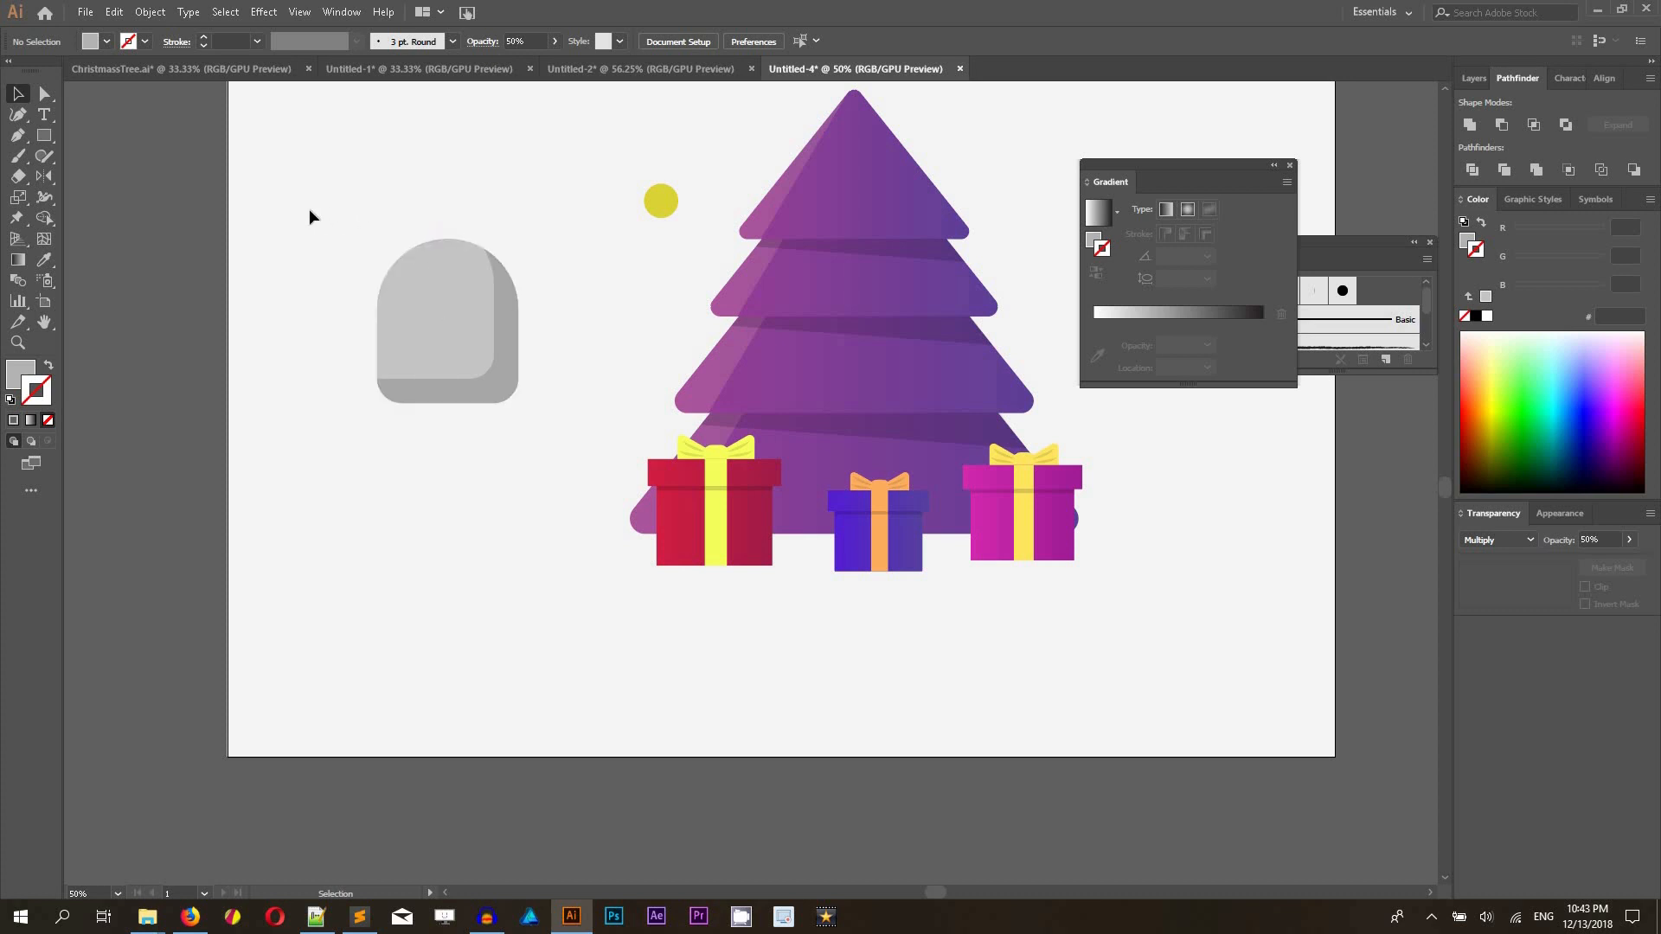
# - Draw a vertical ribbon strip 31.5 px wide down the middle of the grey arched shape, filled with the red gift's ribbon yellow
pyautogui.click(43, 139)
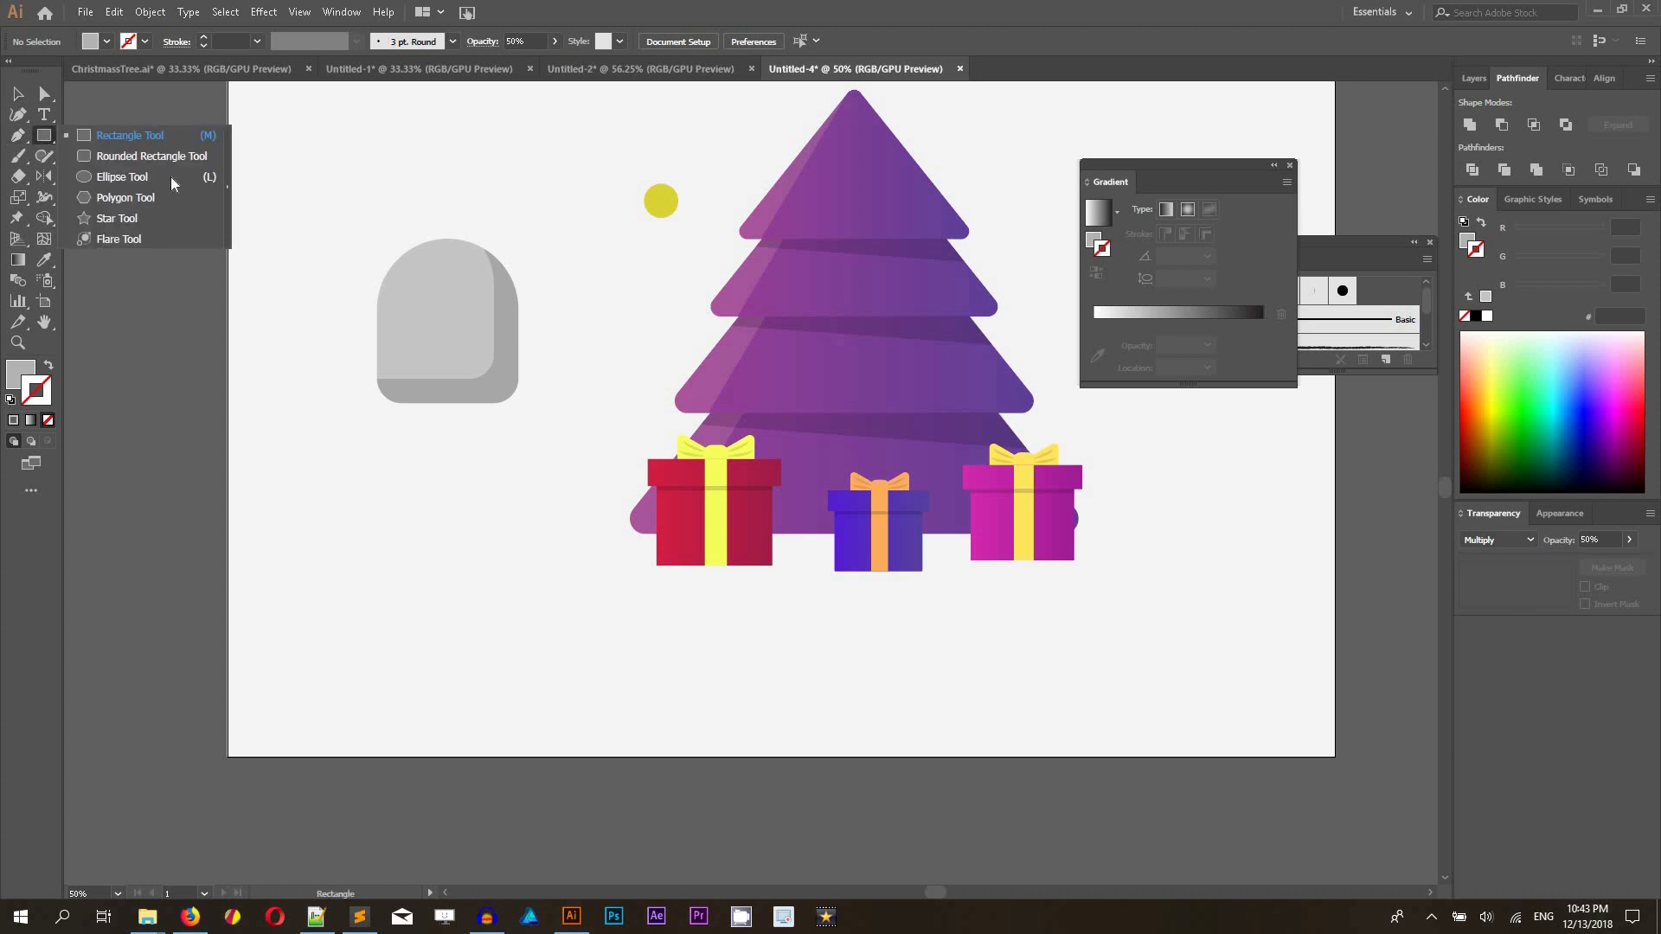
pyautogui.moveTo(431, 238); pyautogui.dragTo(456, 404)
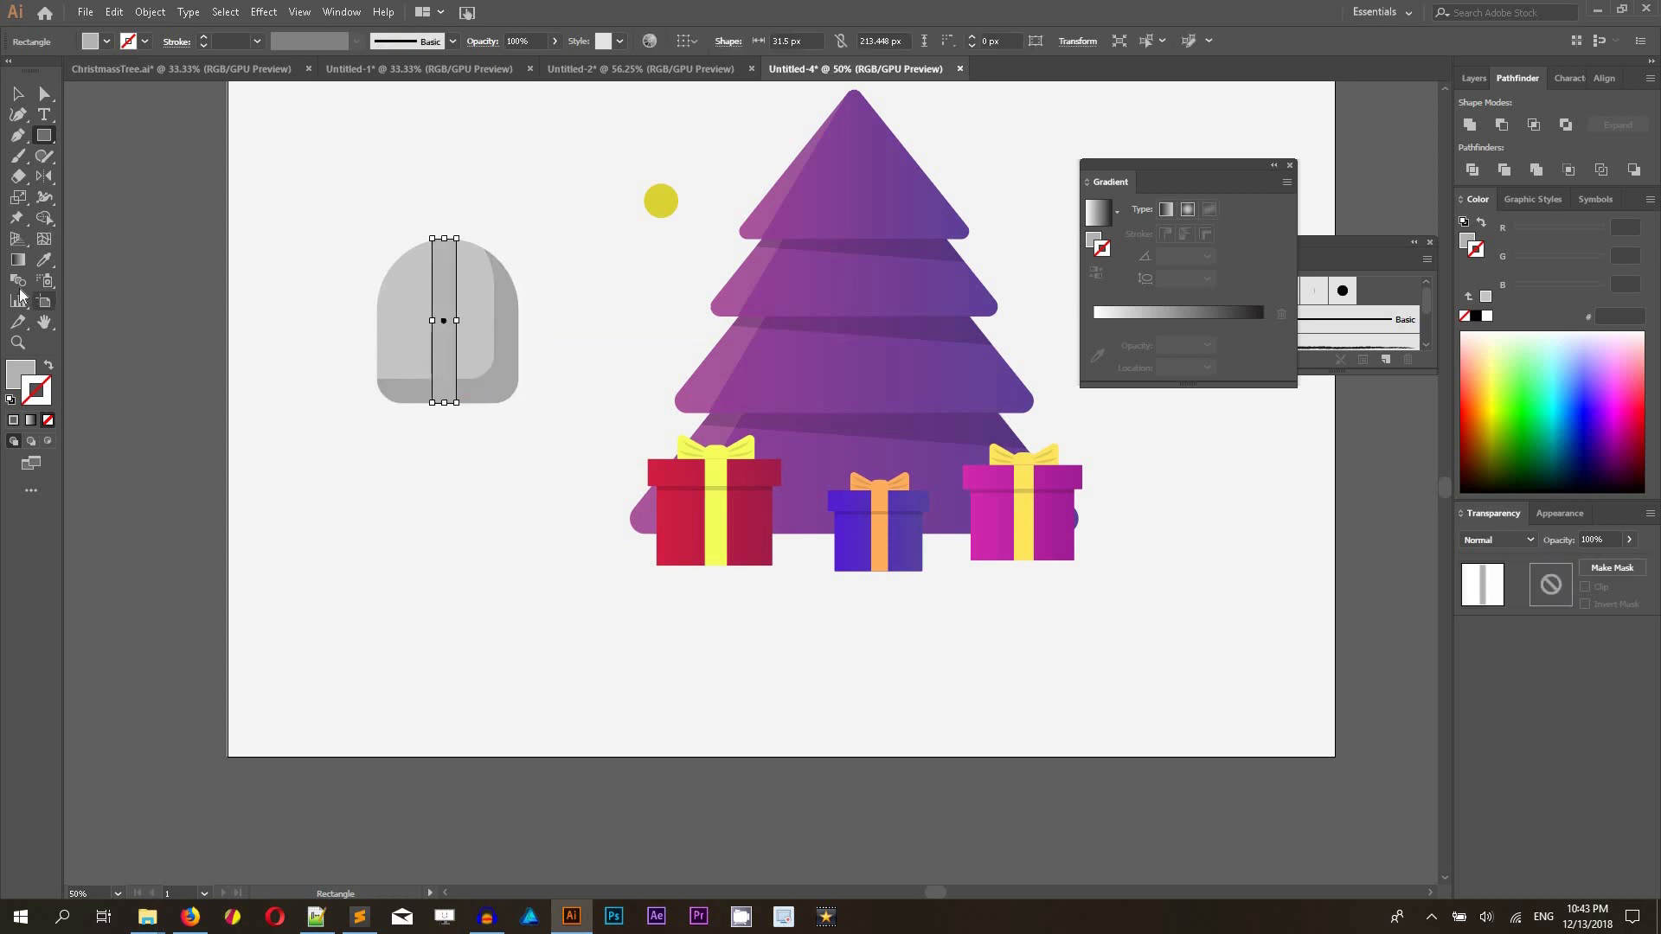
pyautogui.press('i')
pyautogui.click(714, 467)
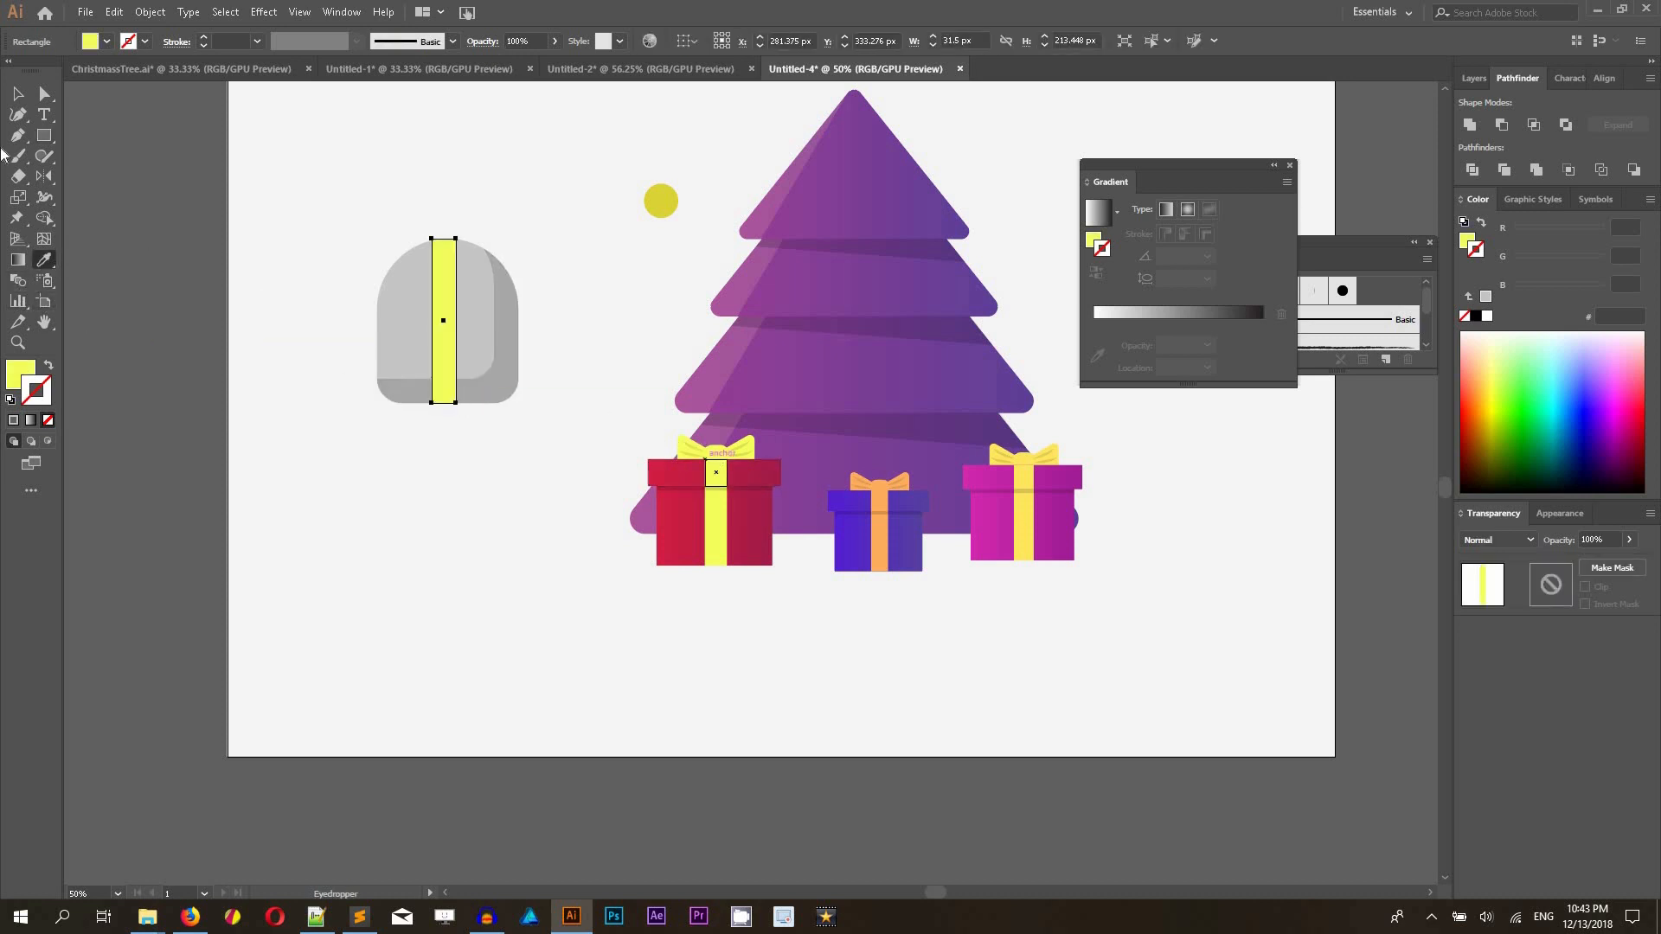
# - Warp the yellow strip with a vertical Arch style at 23% bend
pyautogui.click(19, 93)
pyautogui.click(299, 12)
pyautogui.click(315, 207)
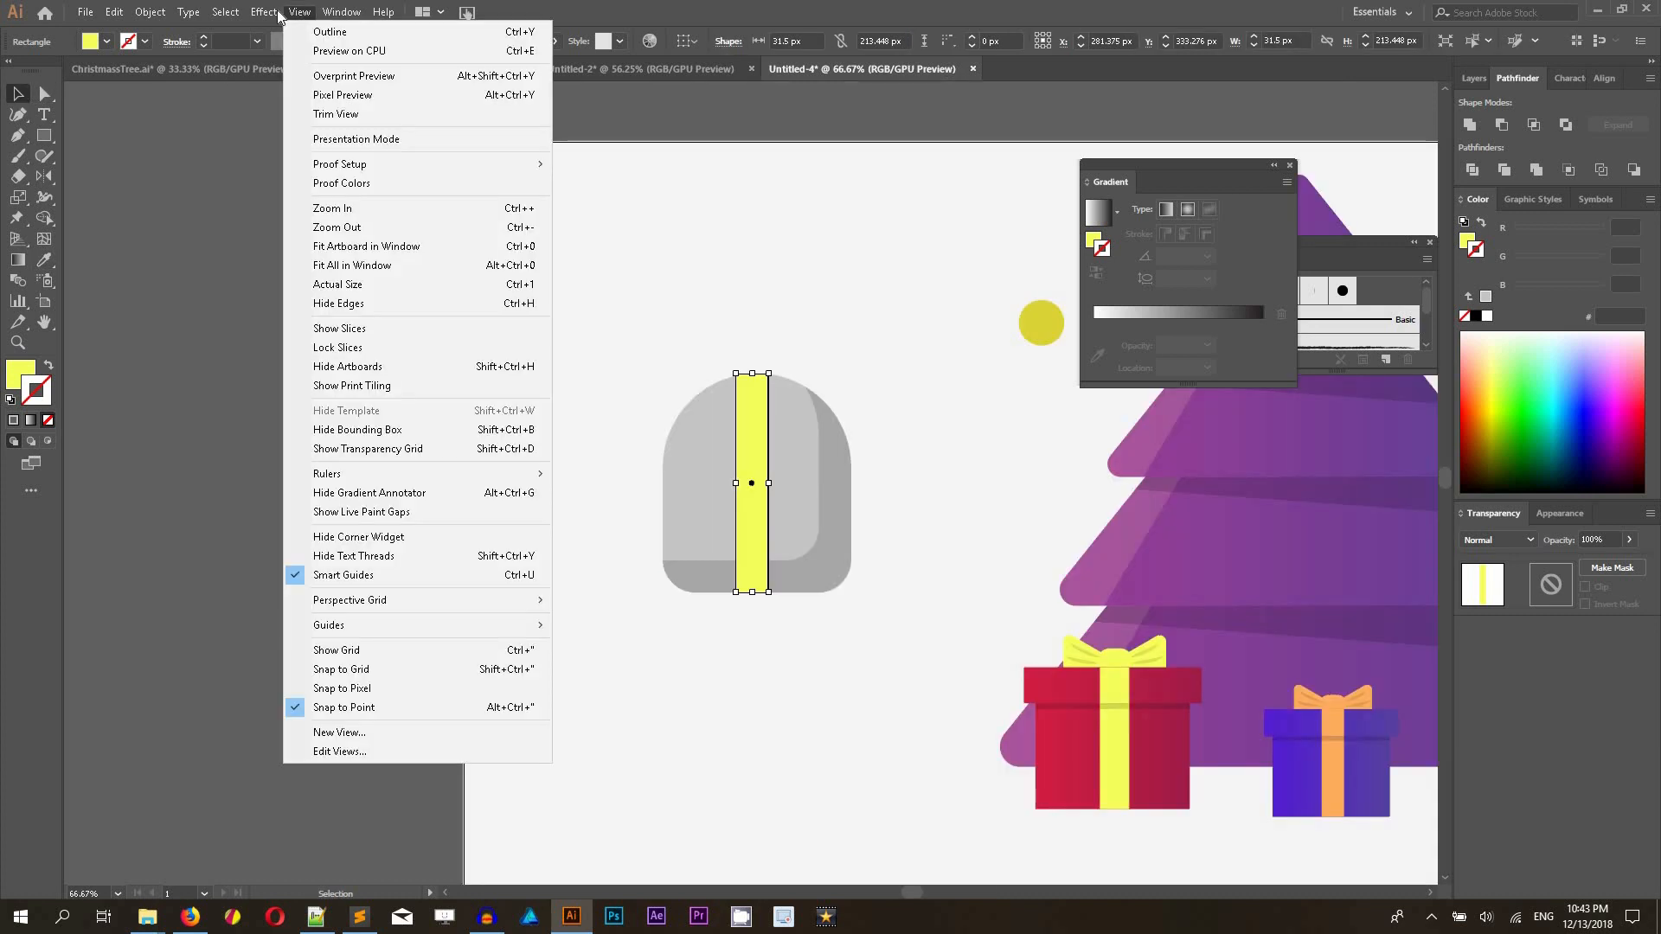
pyautogui.click(264, 12)
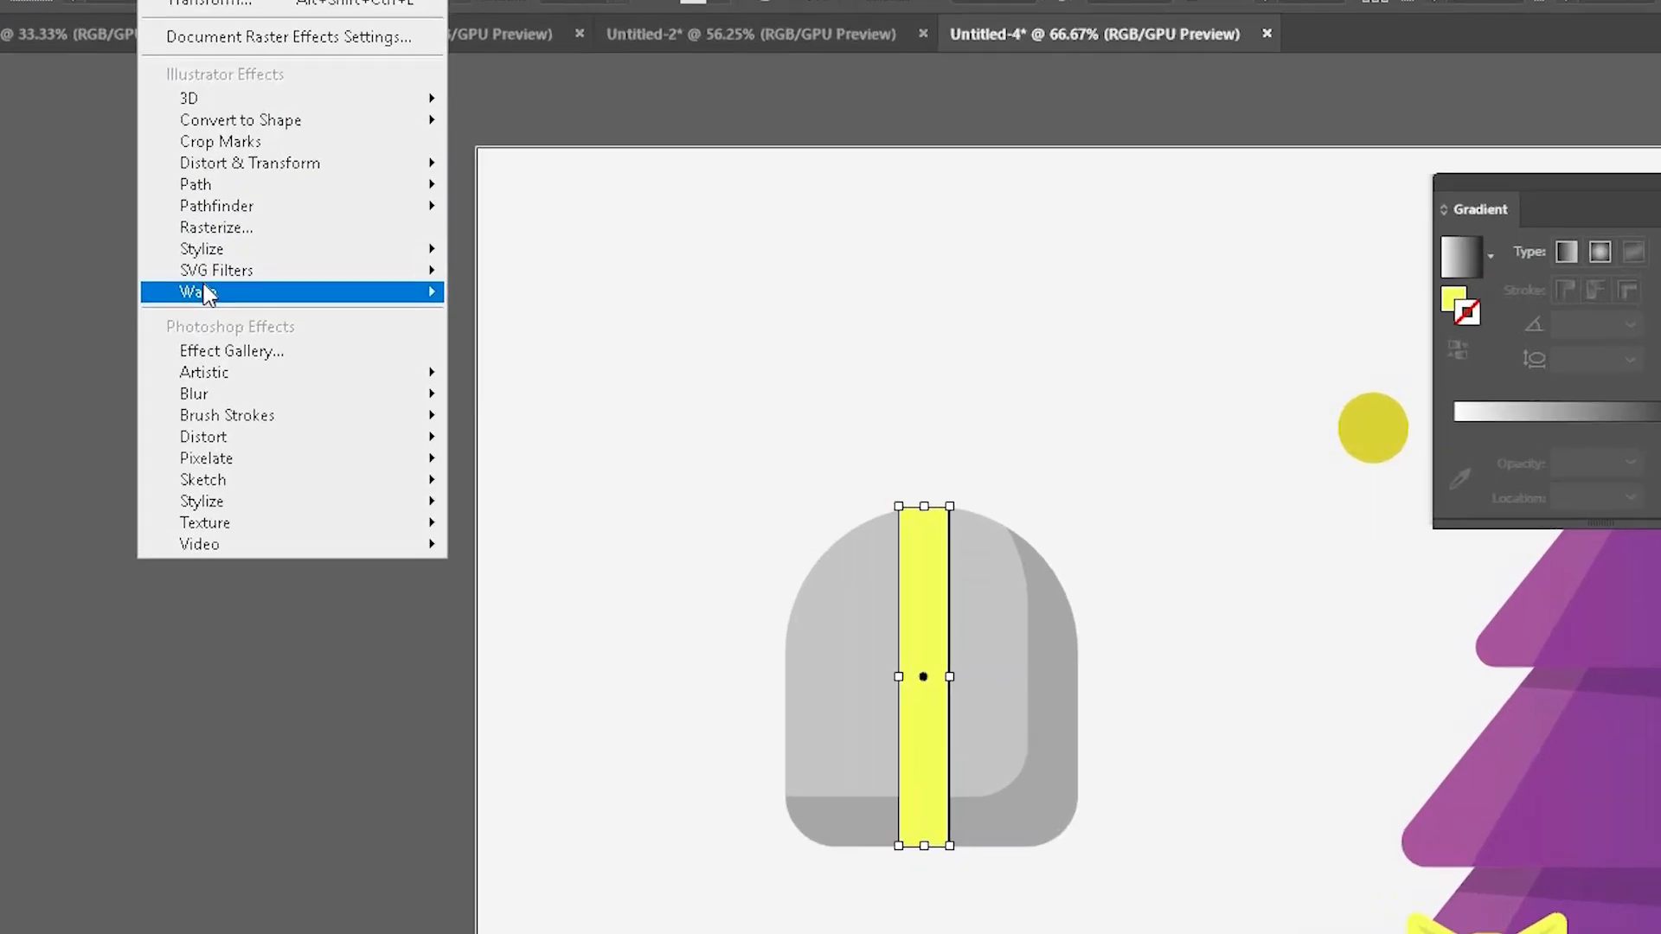
pyautogui.moveTo(291, 236)
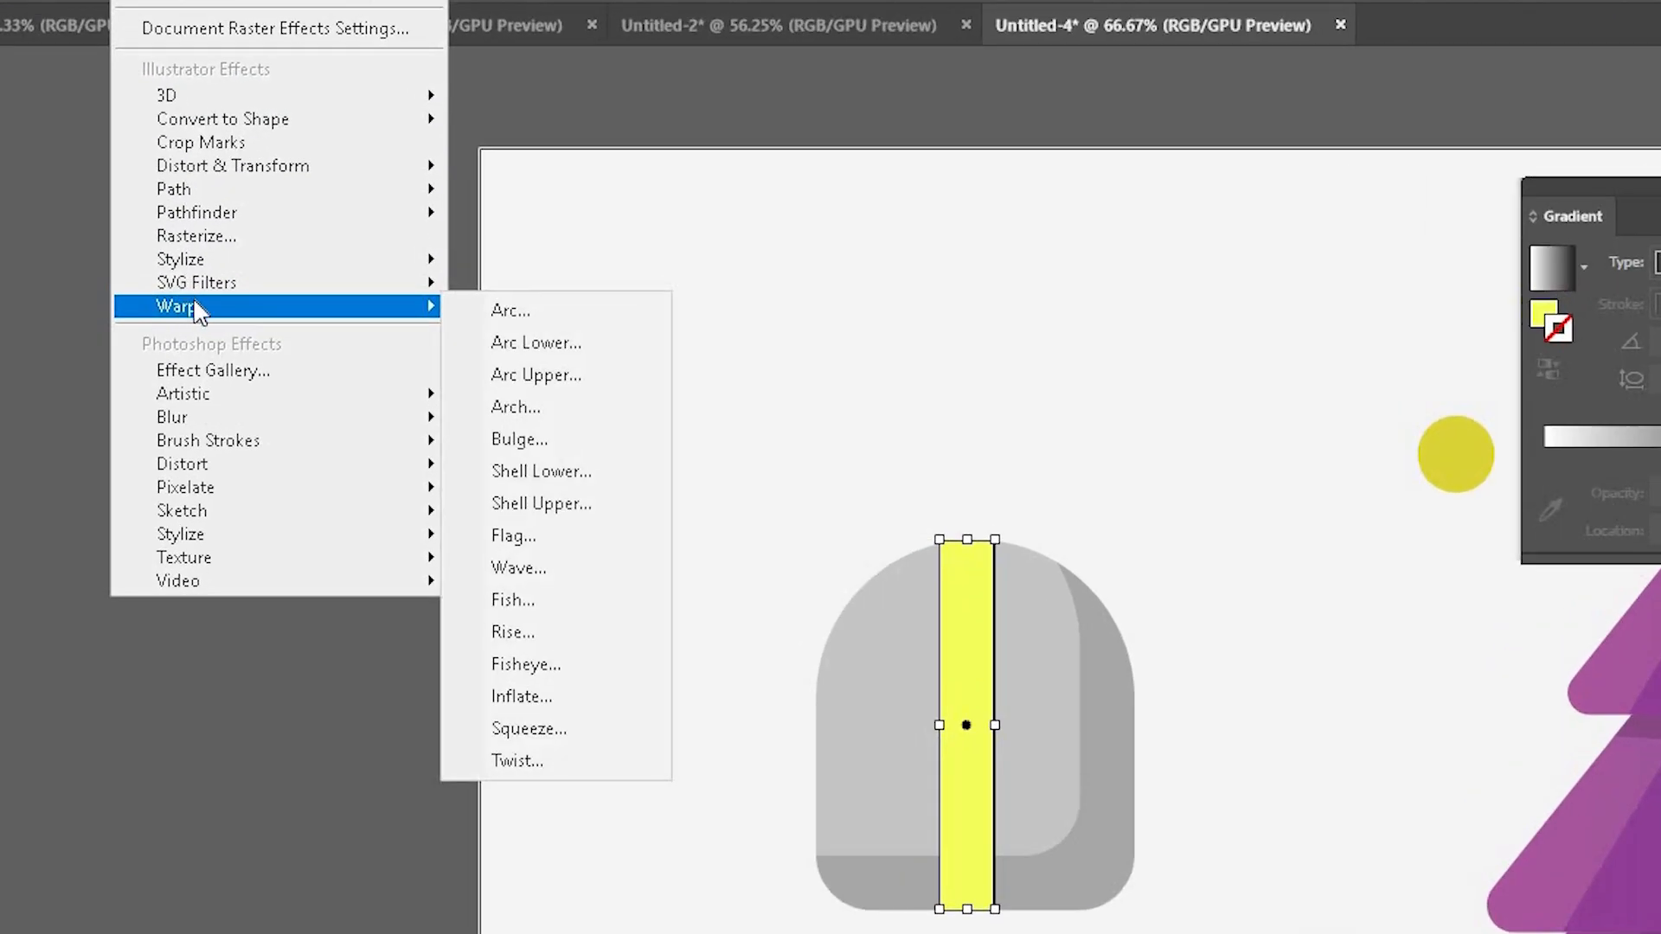
pyautogui.click(535, 416)
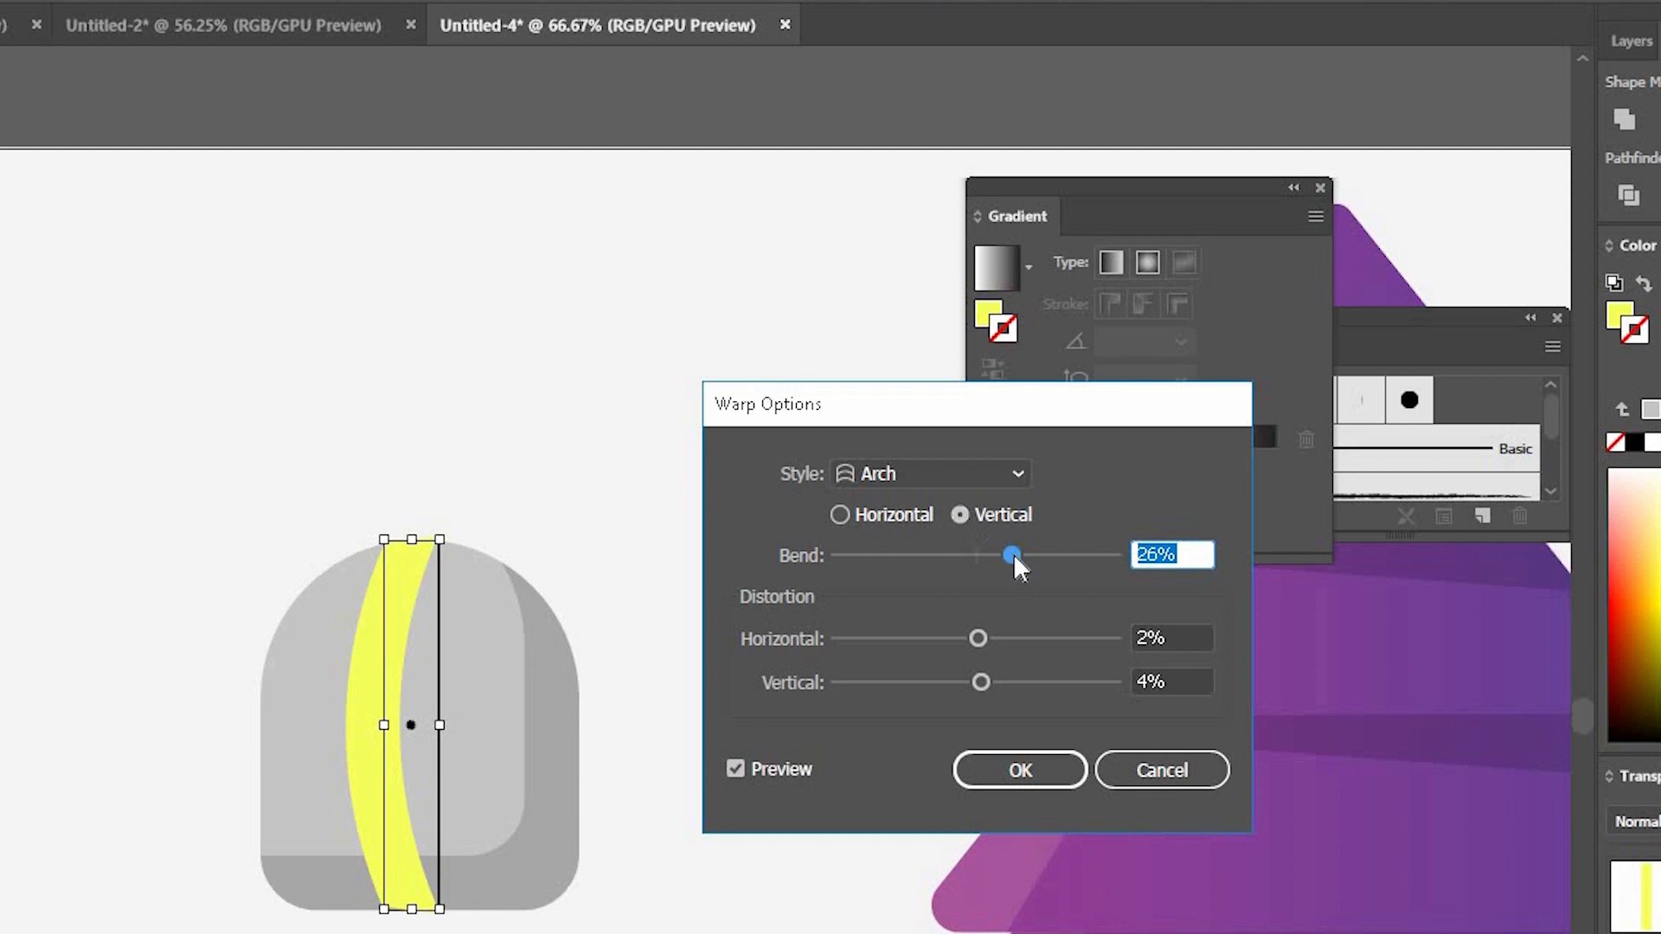
pyautogui.moveTo(1008, 549); pyautogui.dragTo(1004, 551)
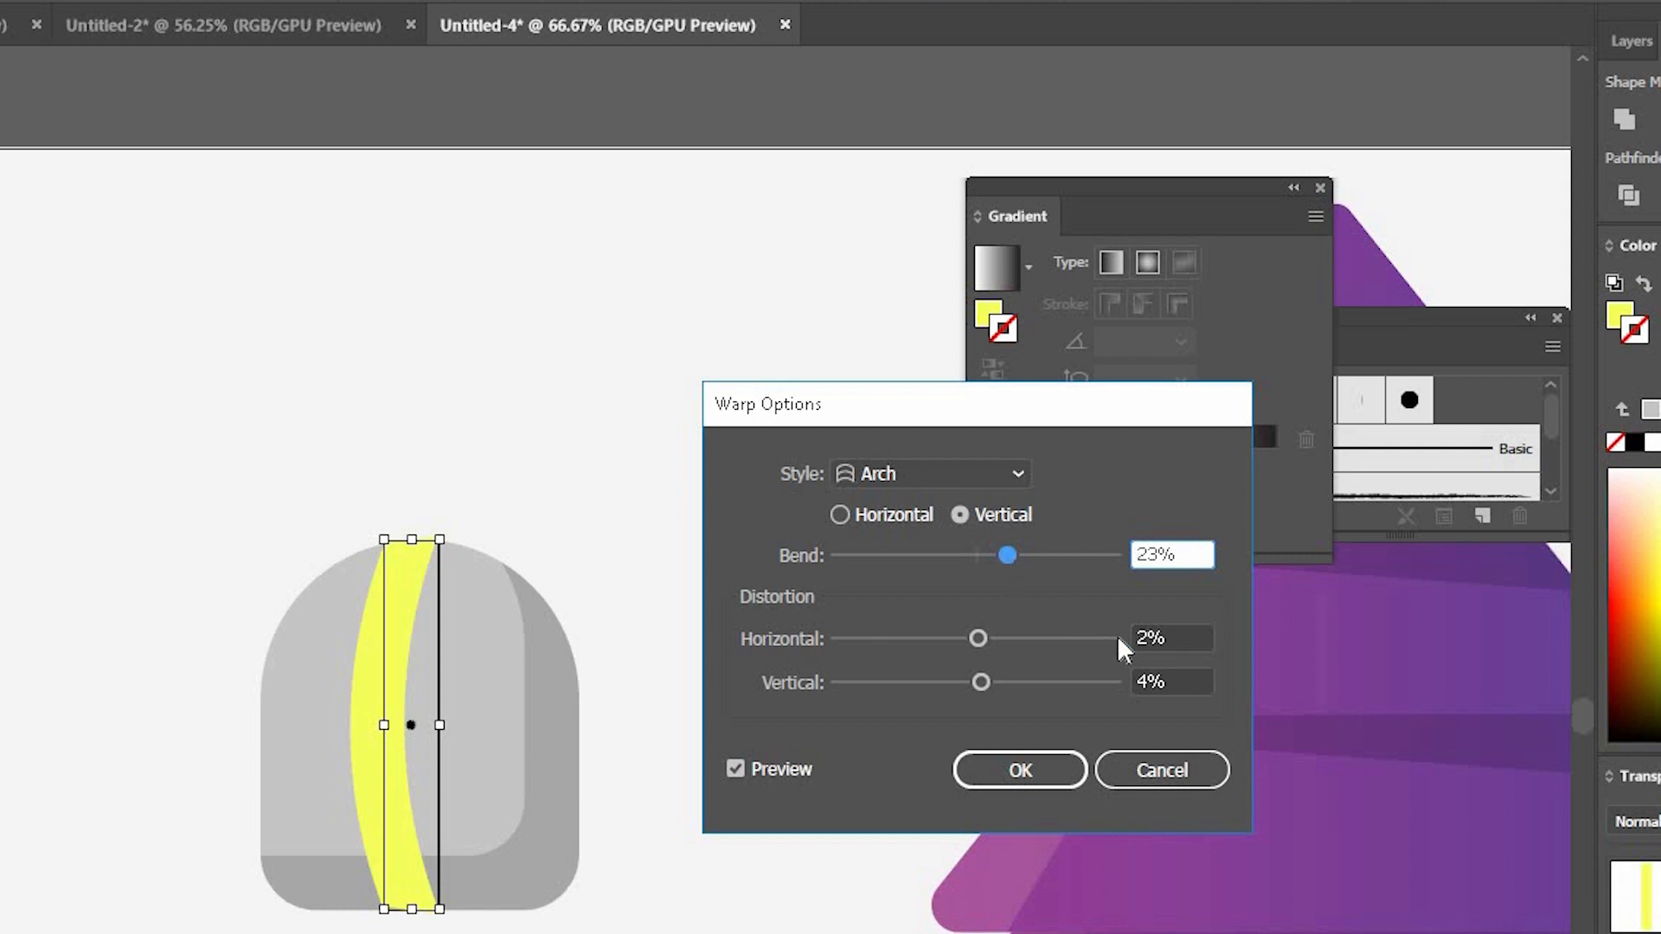
# - Remove the Arch warp's horizontal and vertical distortion and apply it to the yellow strip
pyautogui.click(1150, 638)
pyautogui.press('Down')
pyautogui.press('Down')
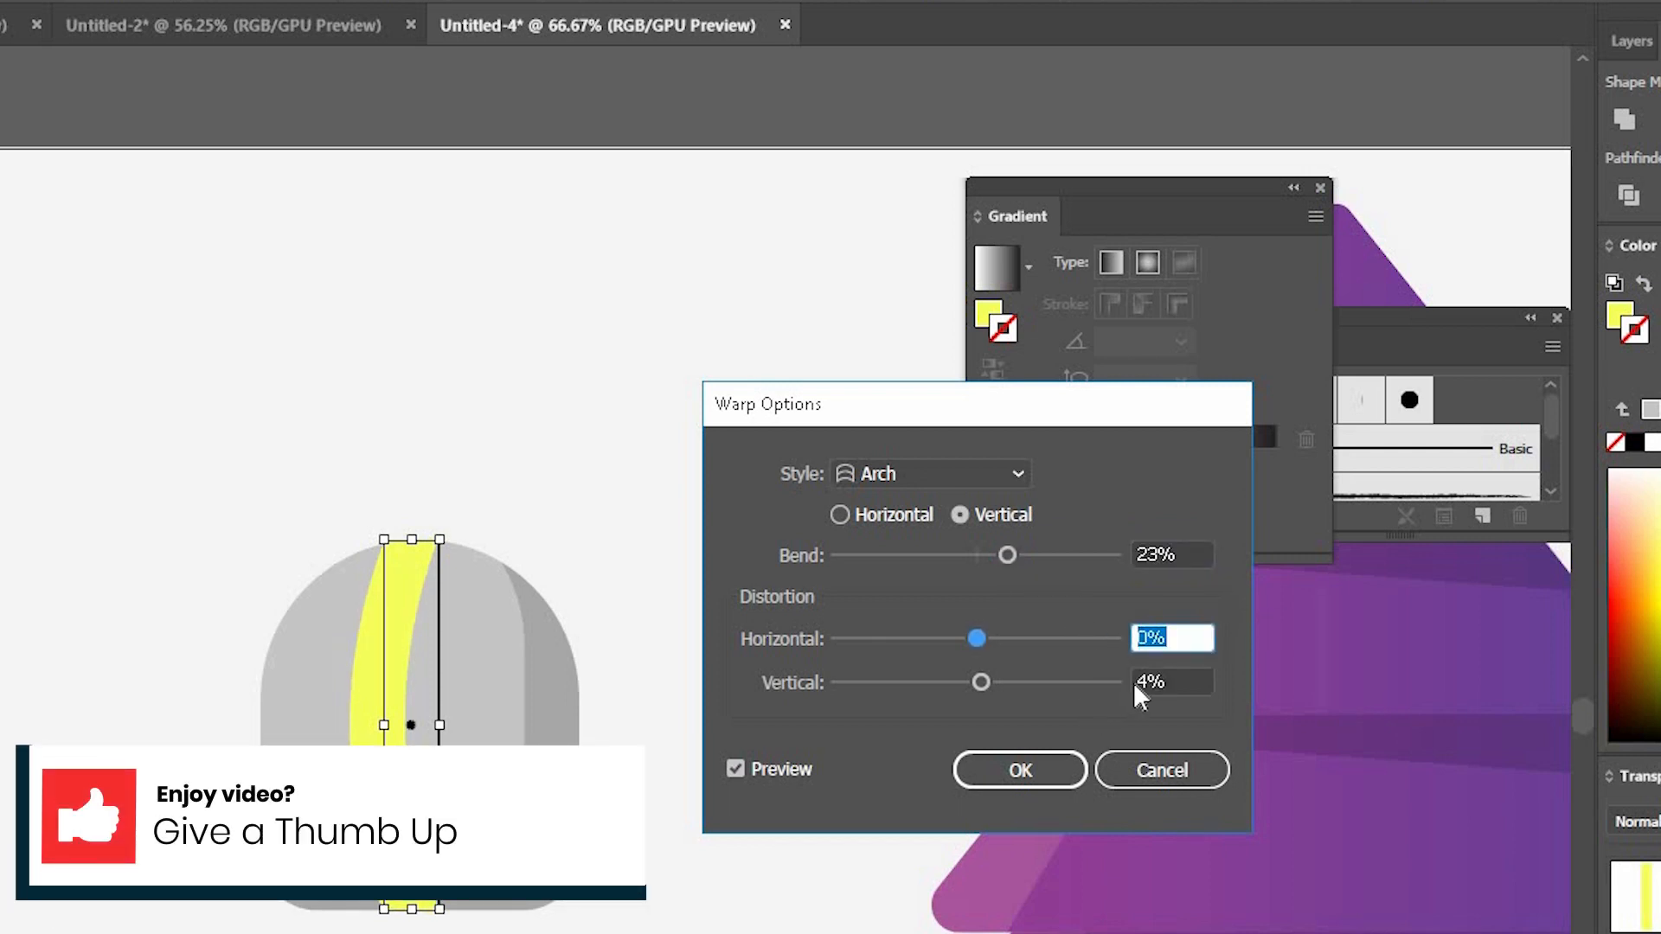
pyautogui.click(1165, 680)
pyautogui.press('Down')
pyautogui.press('Down')
pyautogui.press('Down')
pyautogui.press('Down')
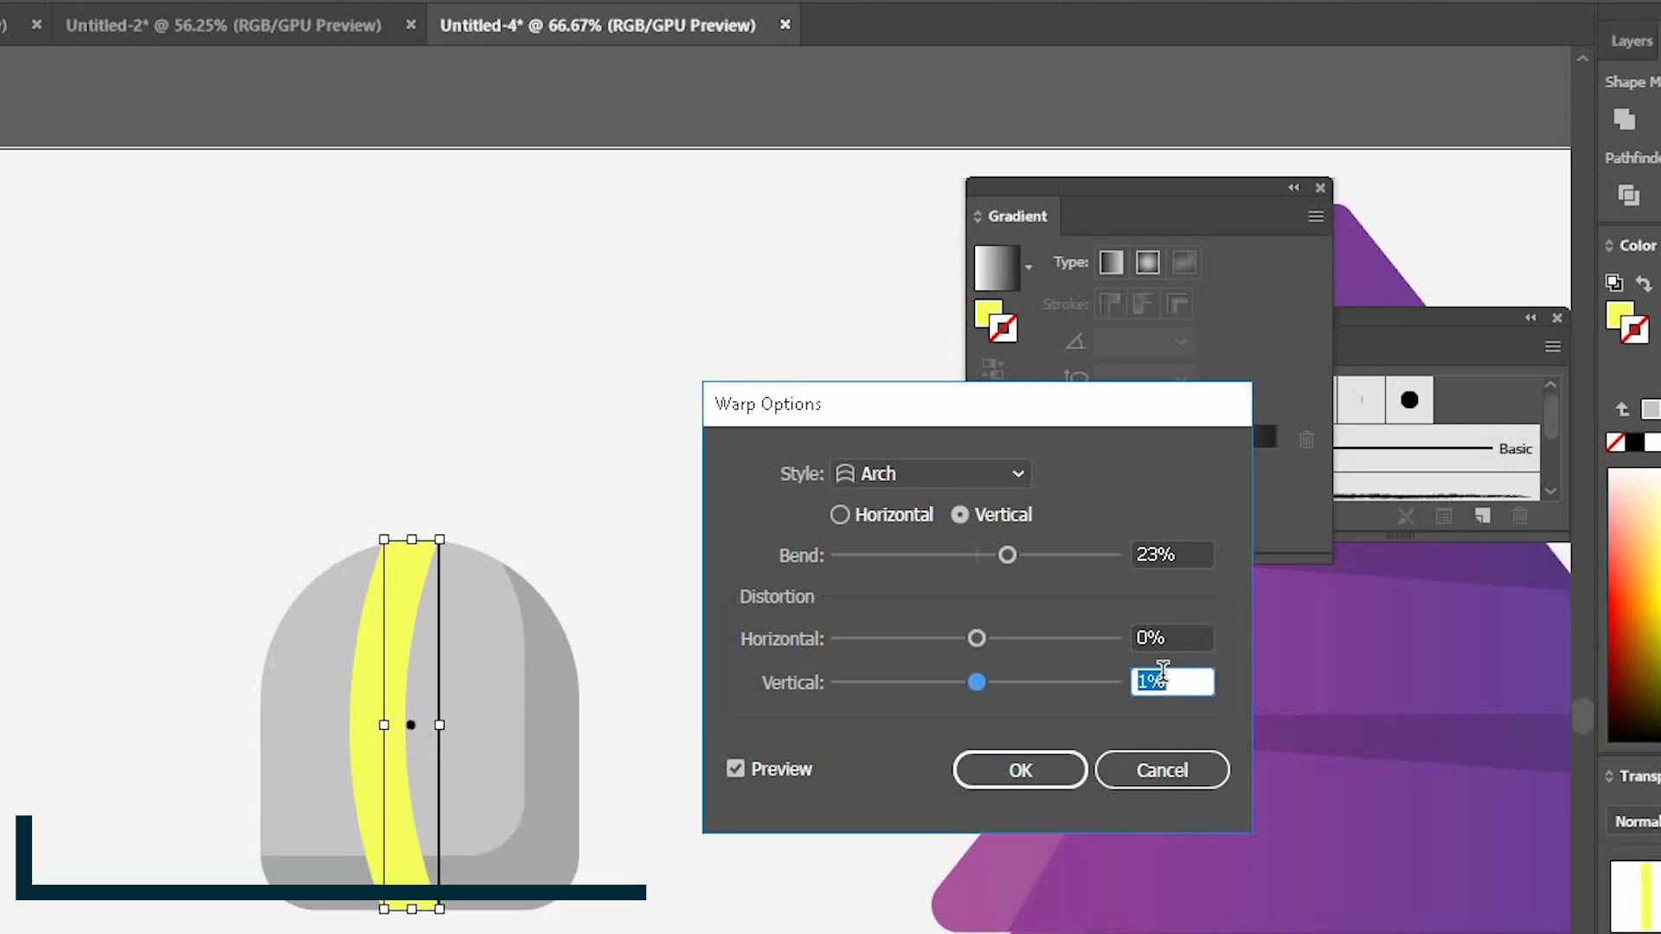
pyautogui.click(982, 770)
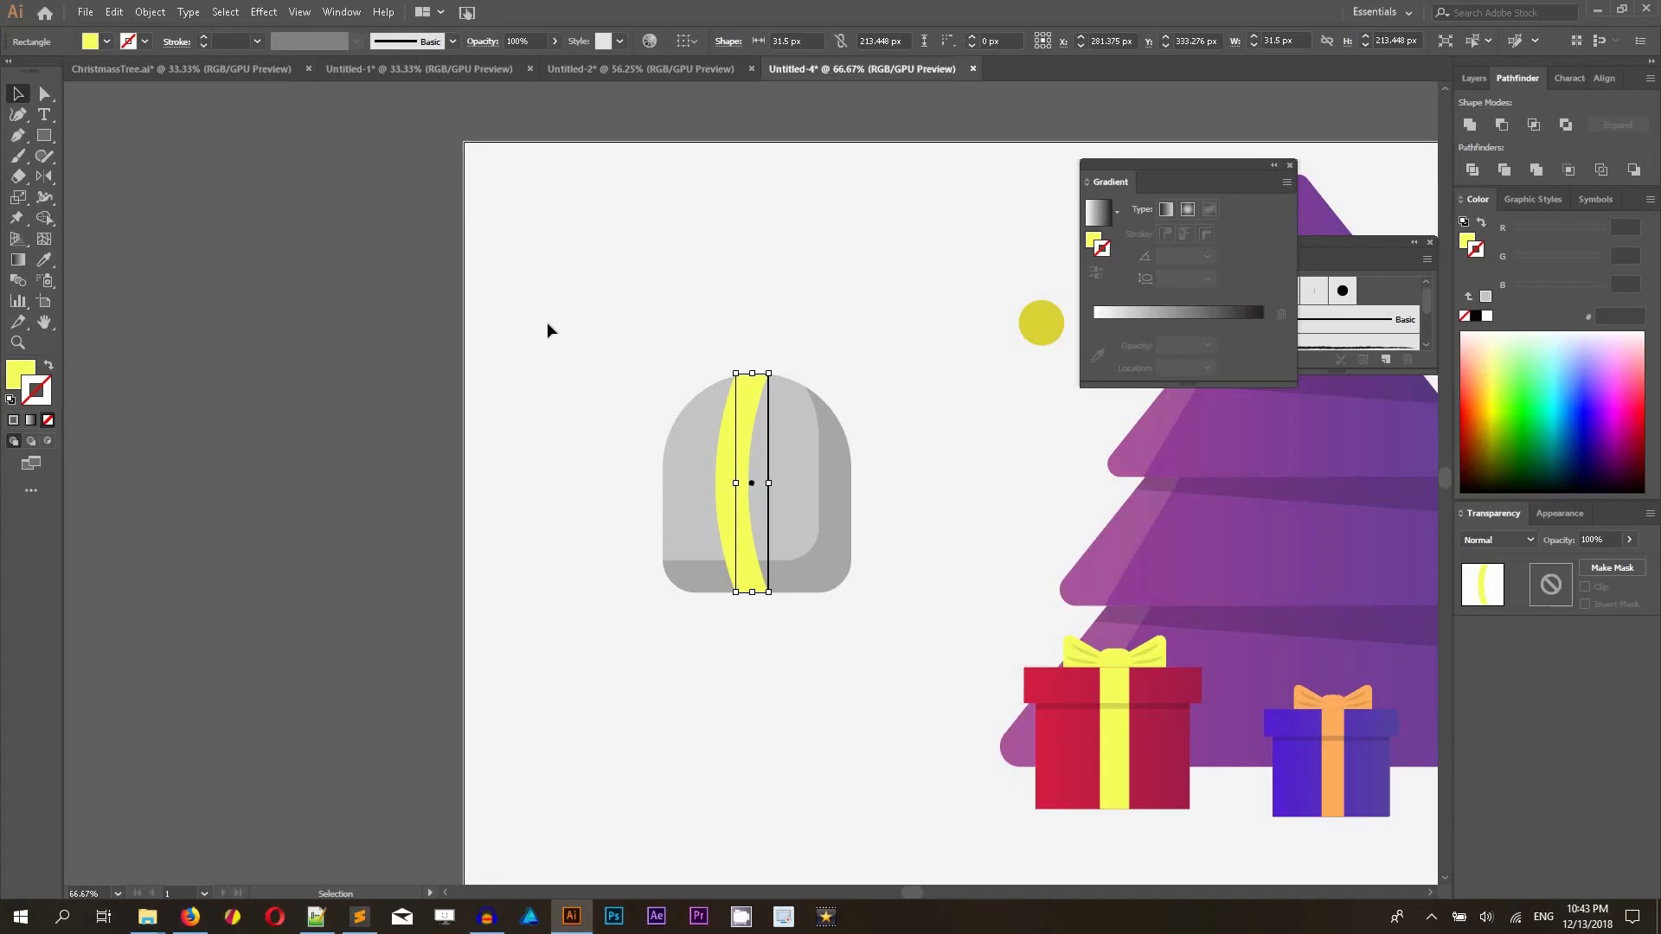
# - Expand the warped ribbon's appearance and add an anchor point on each long edge just above the lower shadow line
pyautogui.click(150, 12)
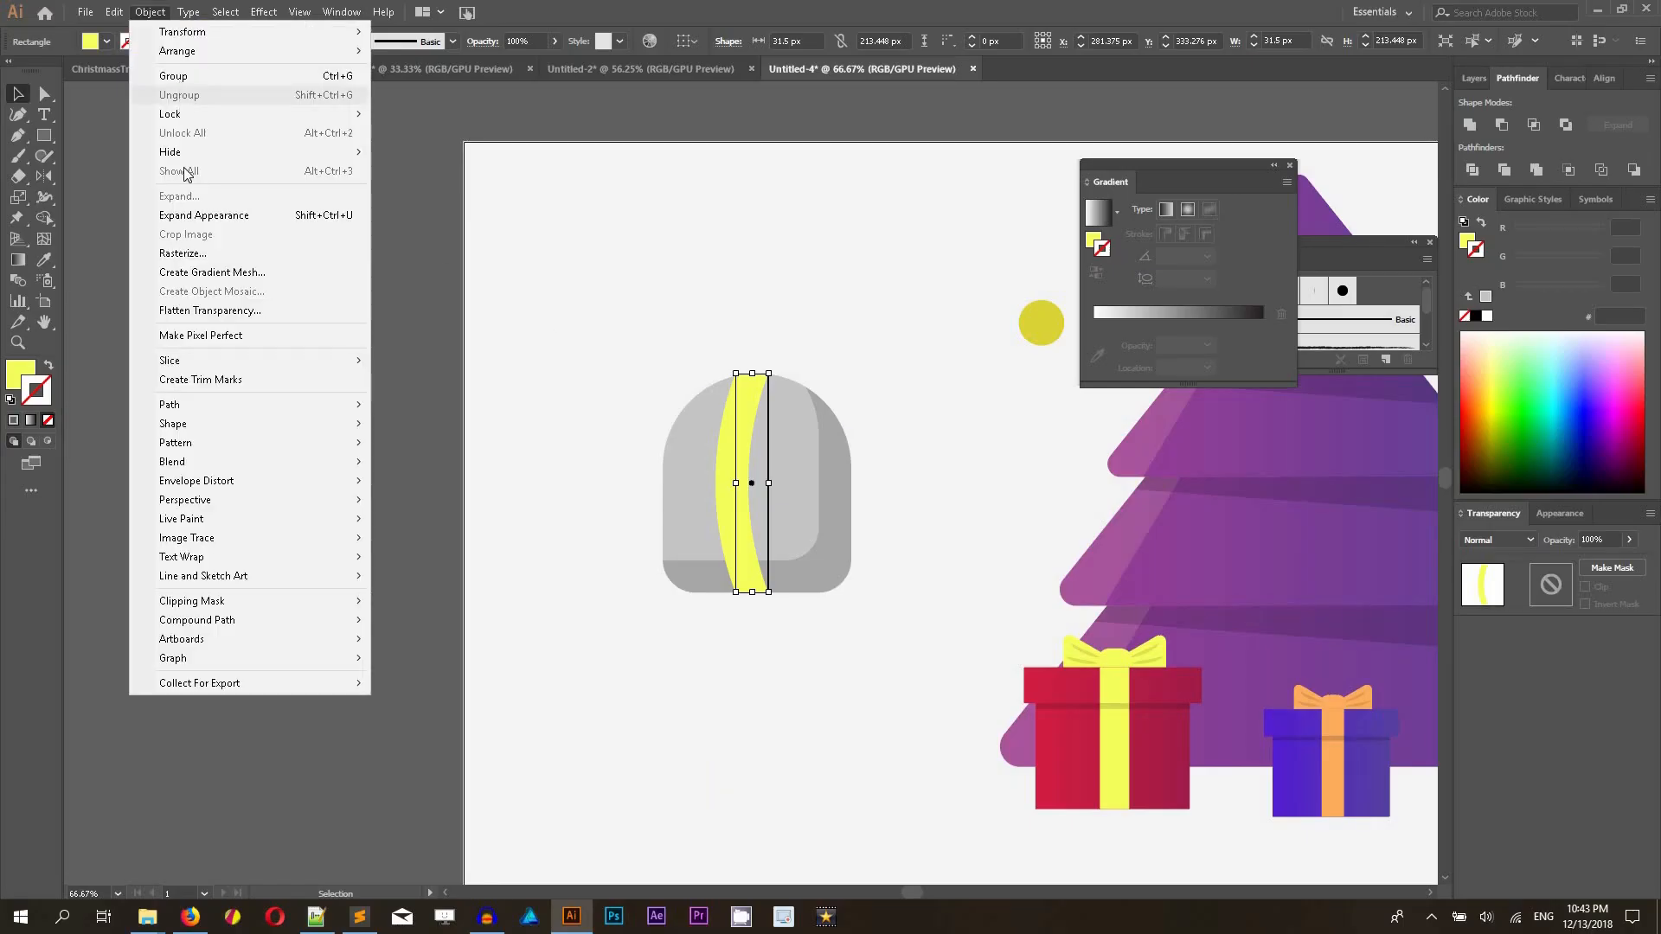
pyautogui.click(184, 213)
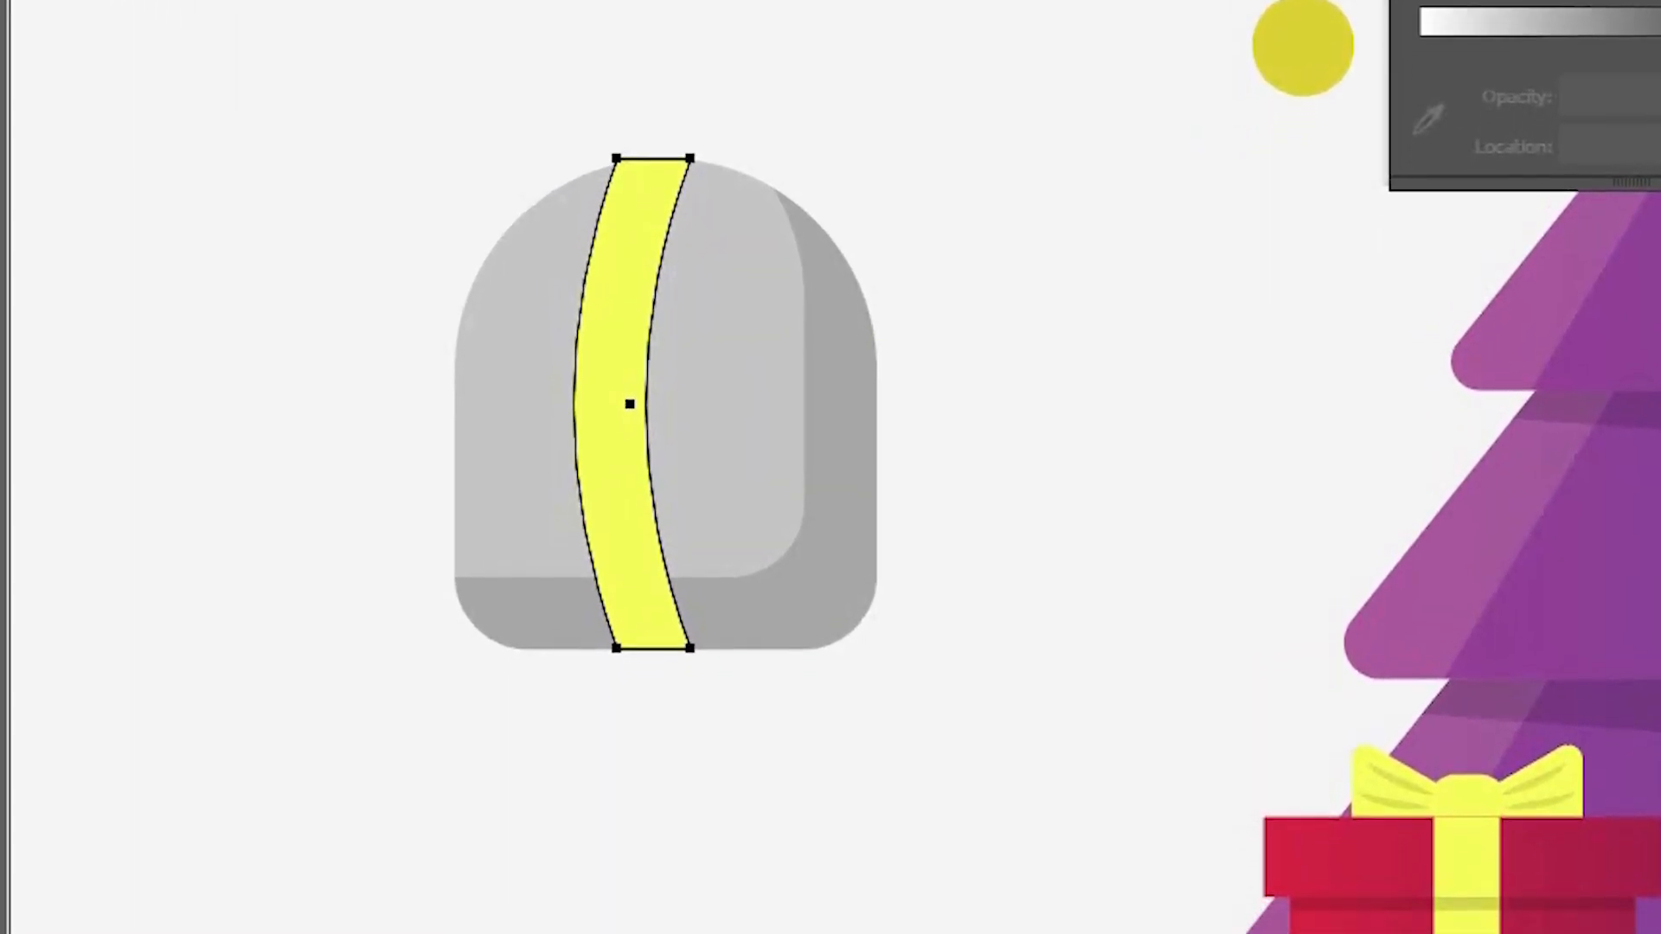
pyautogui.hotkey('shift', '`')
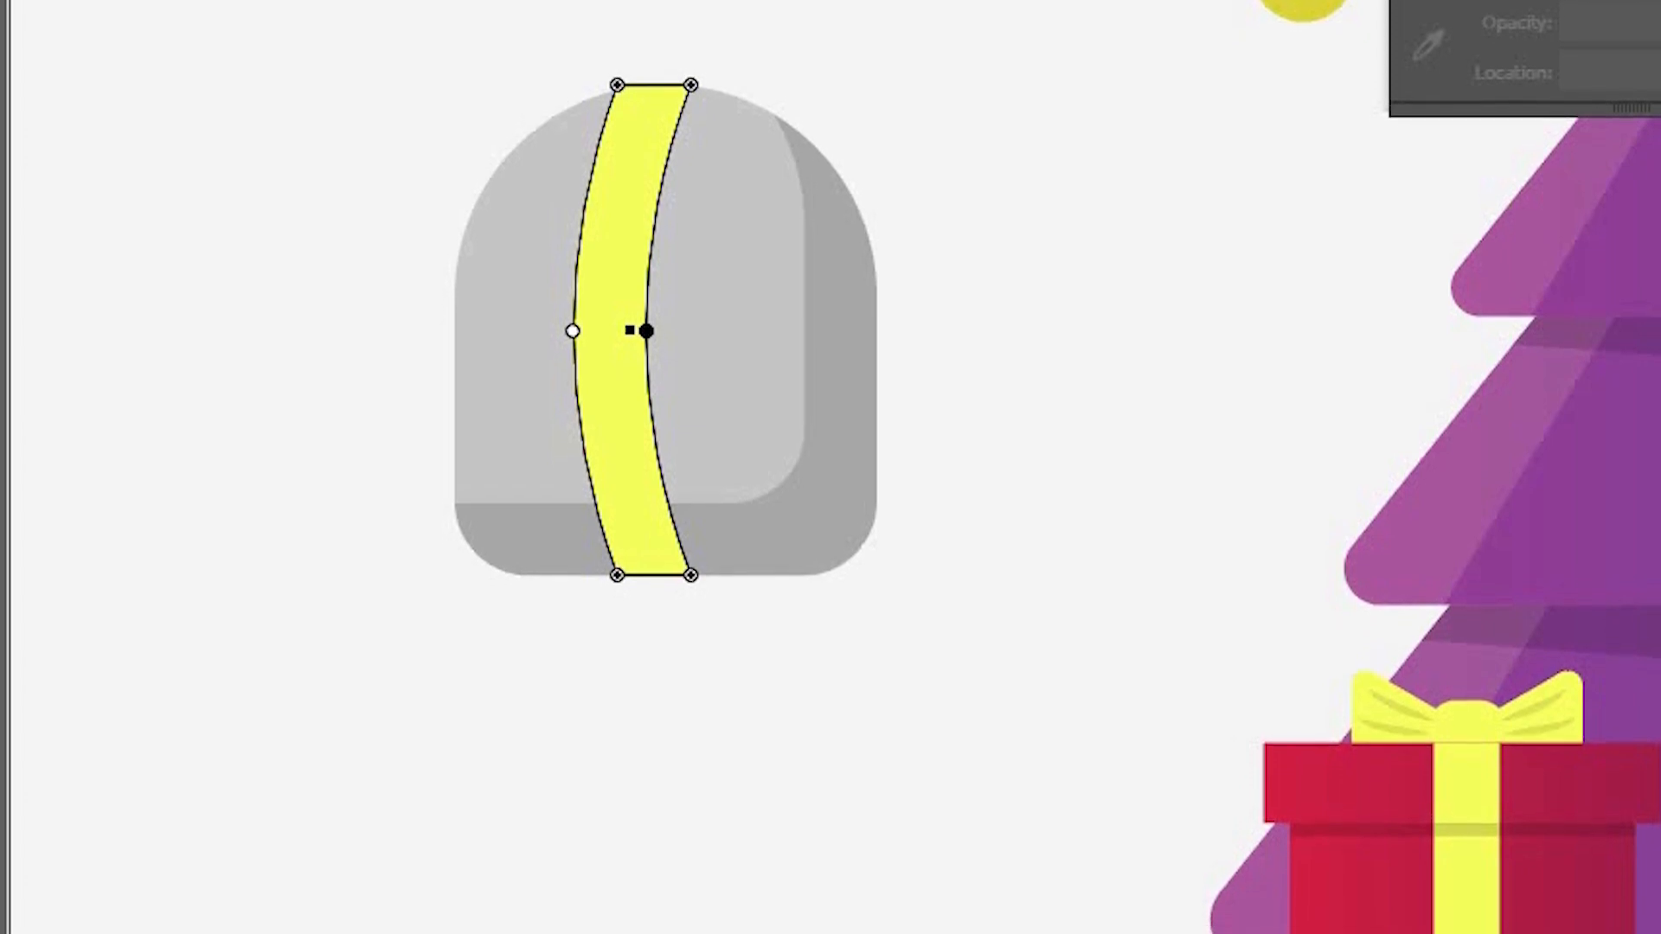
pyautogui.press('v')
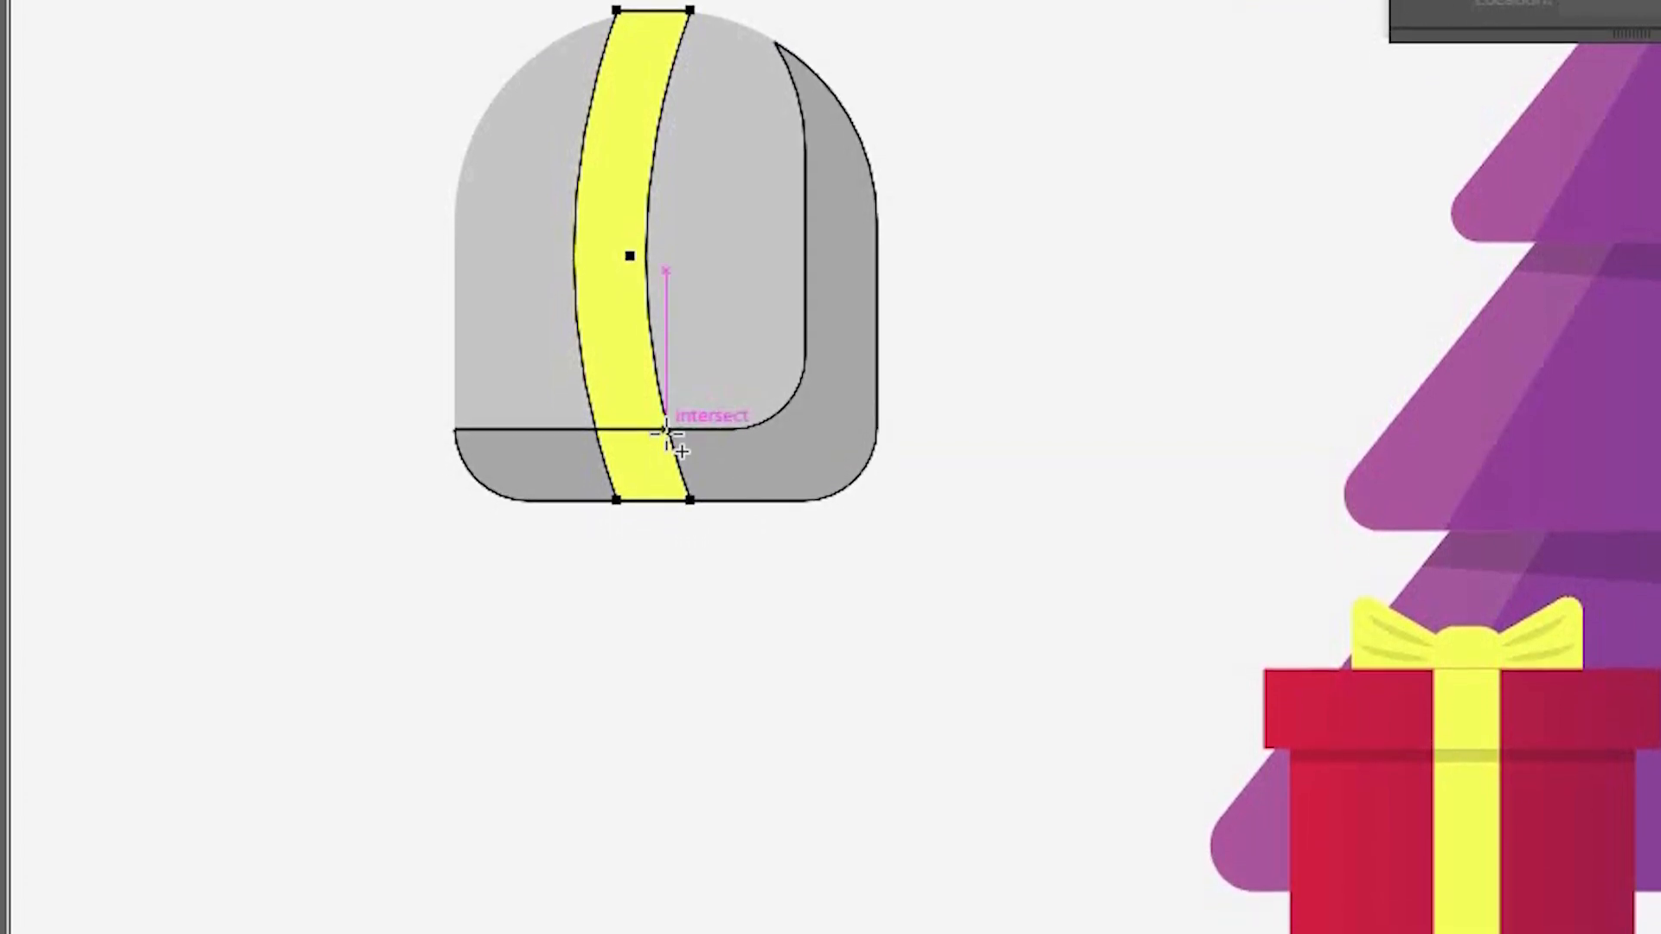
pyautogui.hotkey('ctrl', '=')
pyautogui.hotkey('ctrl', '=')
pyautogui.hotkey('ctrl', '=')
pyautogui.press('c')
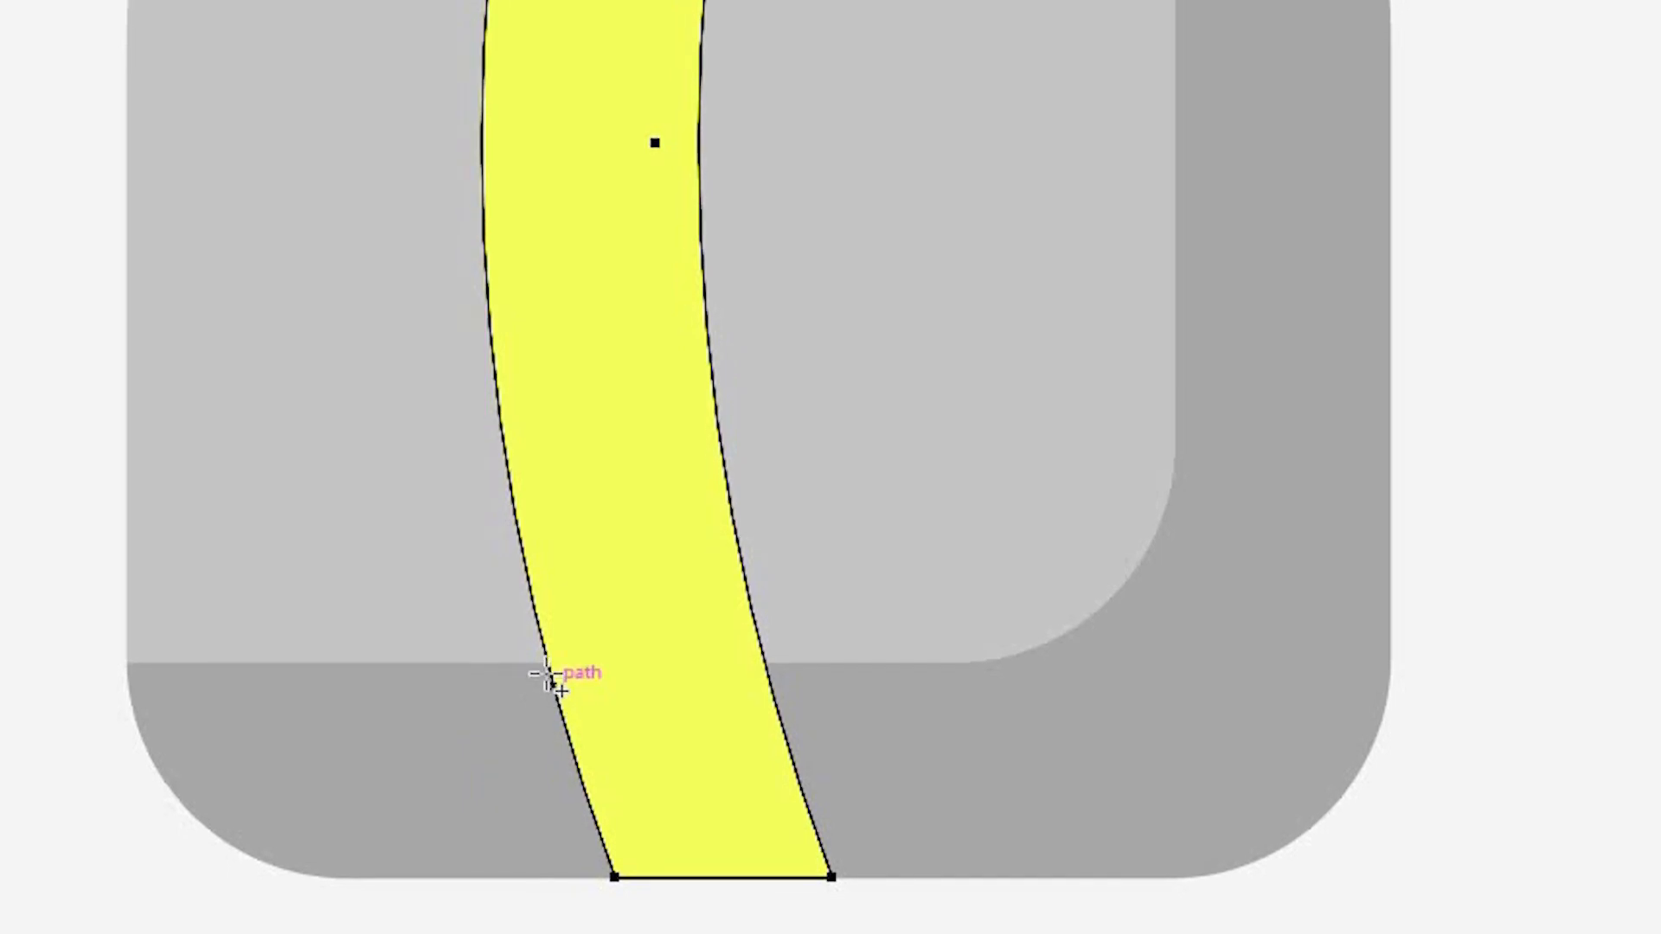
pyautogui.click(542, 648)
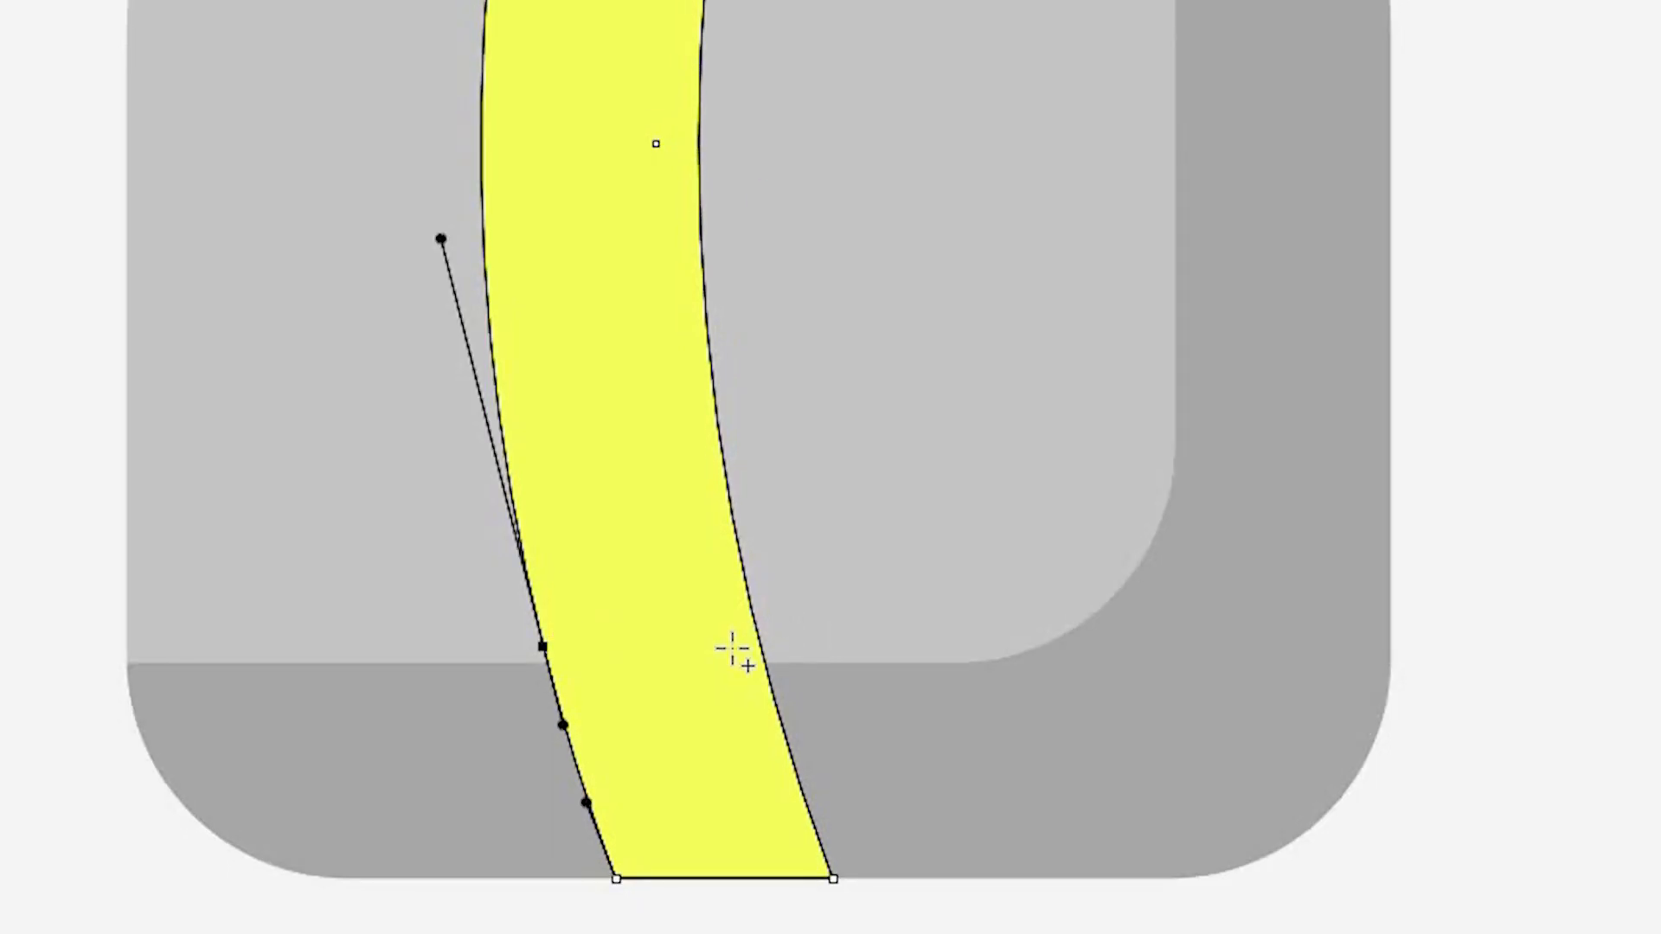
pyautogui.click(755, 641)
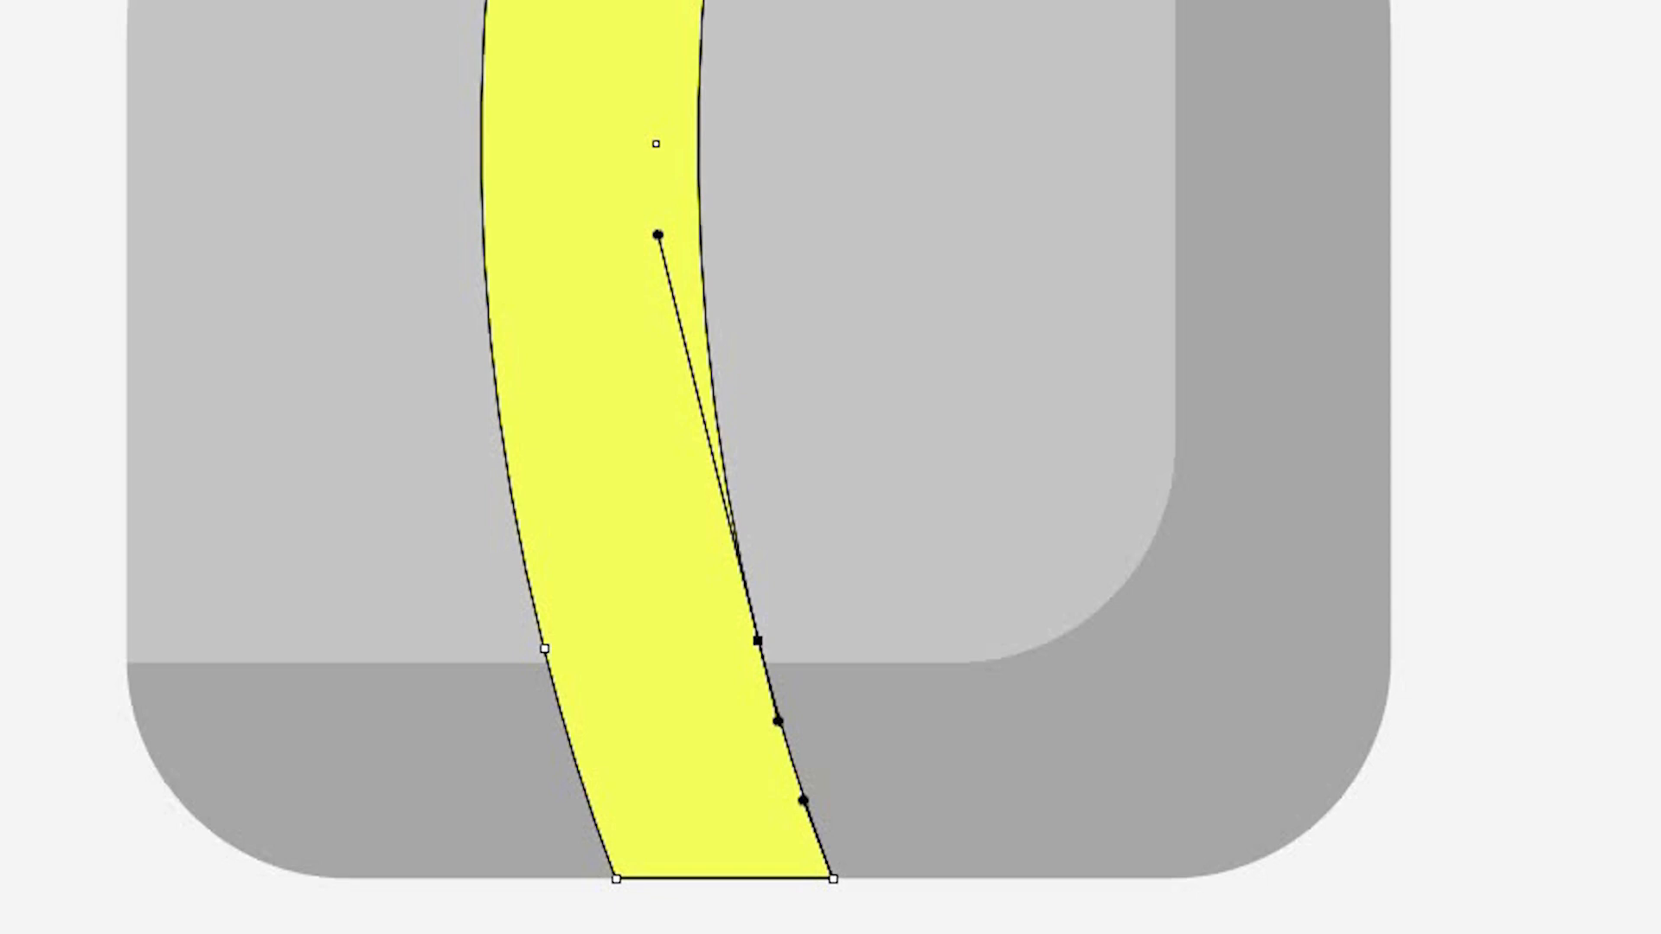
# - Shift the ribbon's two lower corner points to the right so its end bends along the gift's lower edge
pyautogui.click(542, 648)
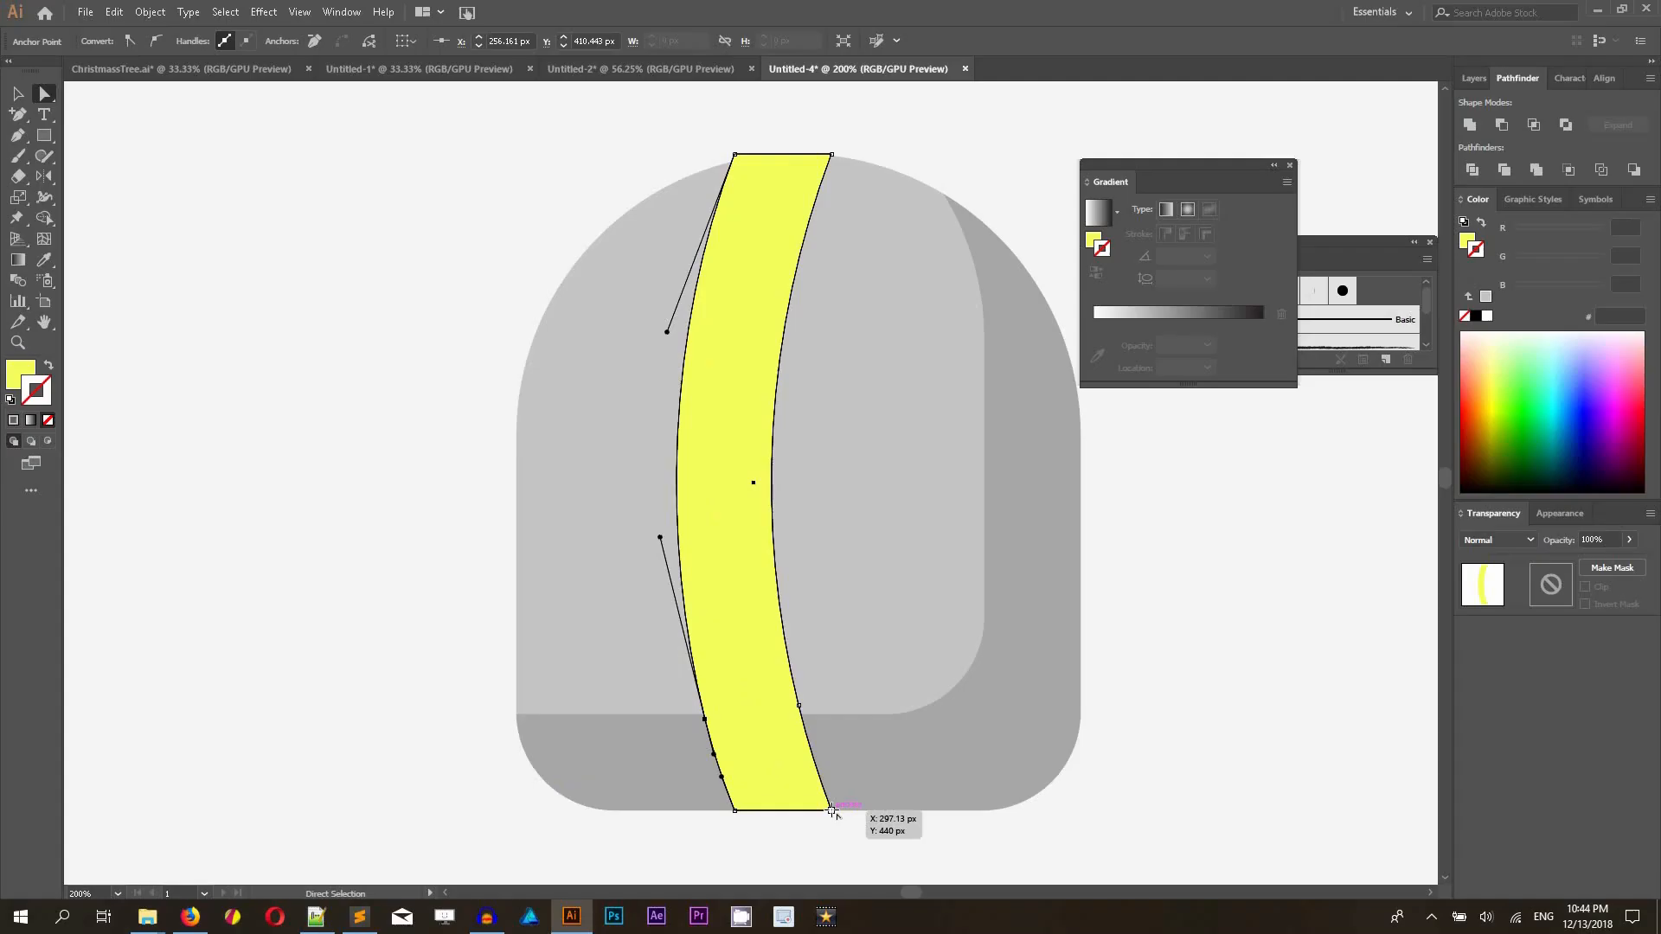
pyautogui.moveTo(832, 810); pyautogui.dragTo(874, 808)
pyautogui.moveTo(750, 811); pyautogui.dragTo(770, 811)
pyautogui.click(853, 849)
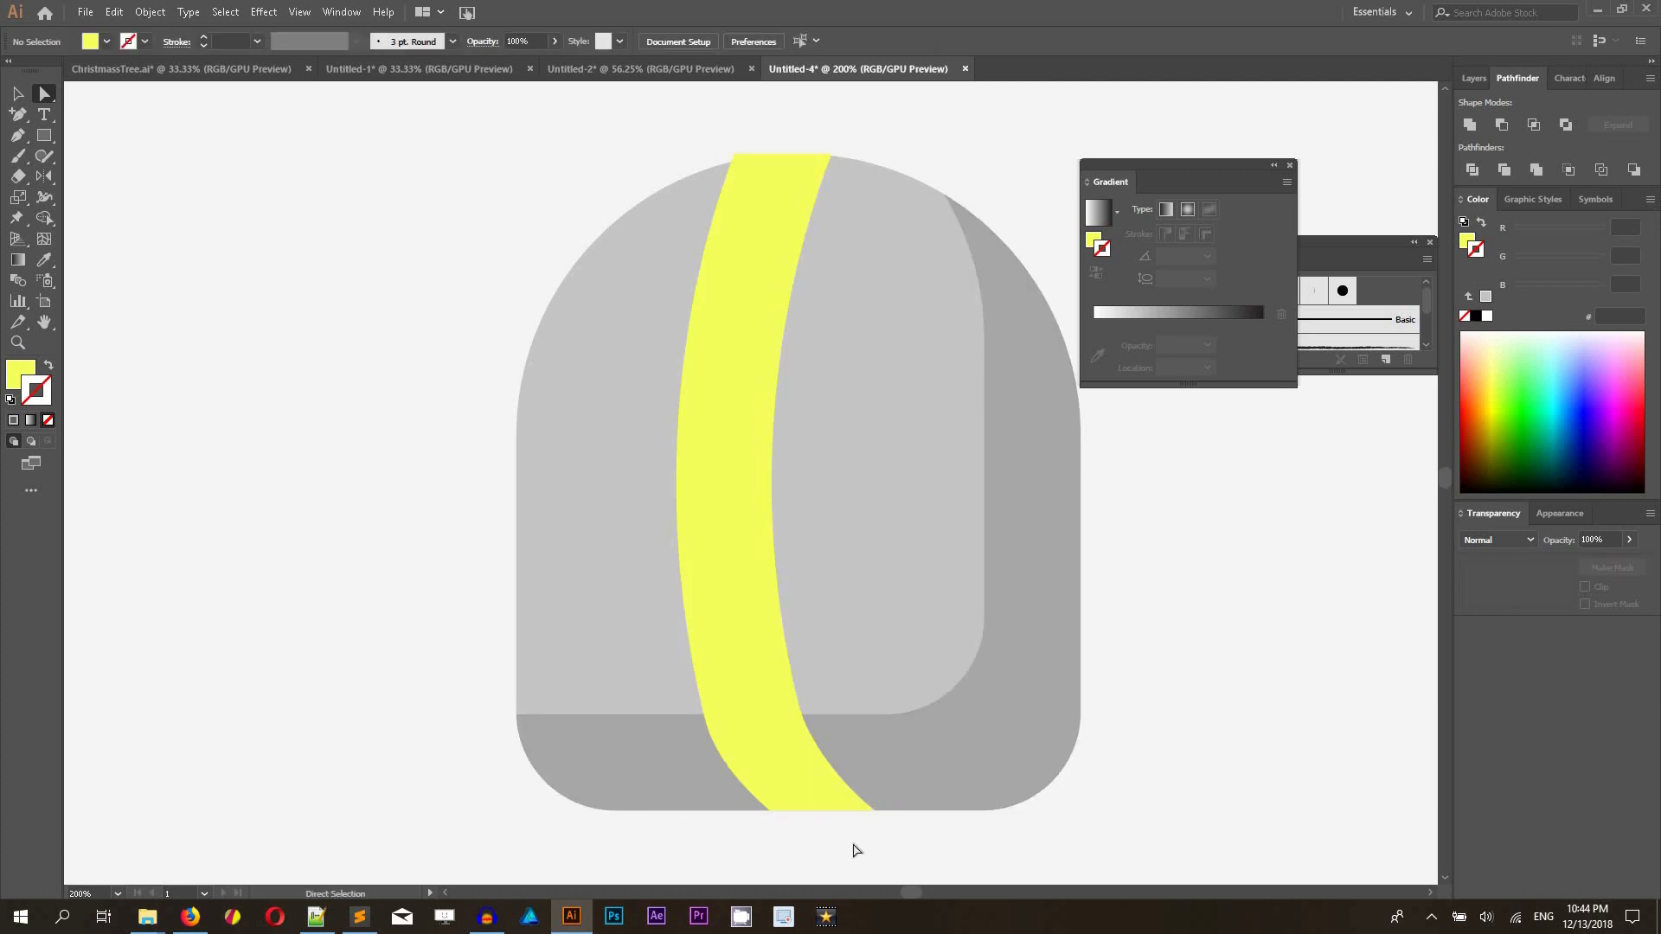
# - Adjust the upper direction handle of the ribbon's left added anchor to smooth that edge's curve
pyautogui.click(705, 719)
pyautogui.click(664, 538)
pyautogui.click(705, 719)
pyautogui.moveTo(660, 537); pyautogui.dragTo(678, 536)
pyautogui.click(375, 339)
# - Fill the grey arched body with the red gradient sampled from the red gift box
pyautogui.hotkey('ctrl', '-')
pyautogui.hotkey('ctrl', '-')
pyautogui.hotkey('ctrl', '-')
pyautogui.hotkey('ctrl', '-')
pyautogui.hotkey('ctrl', '-')
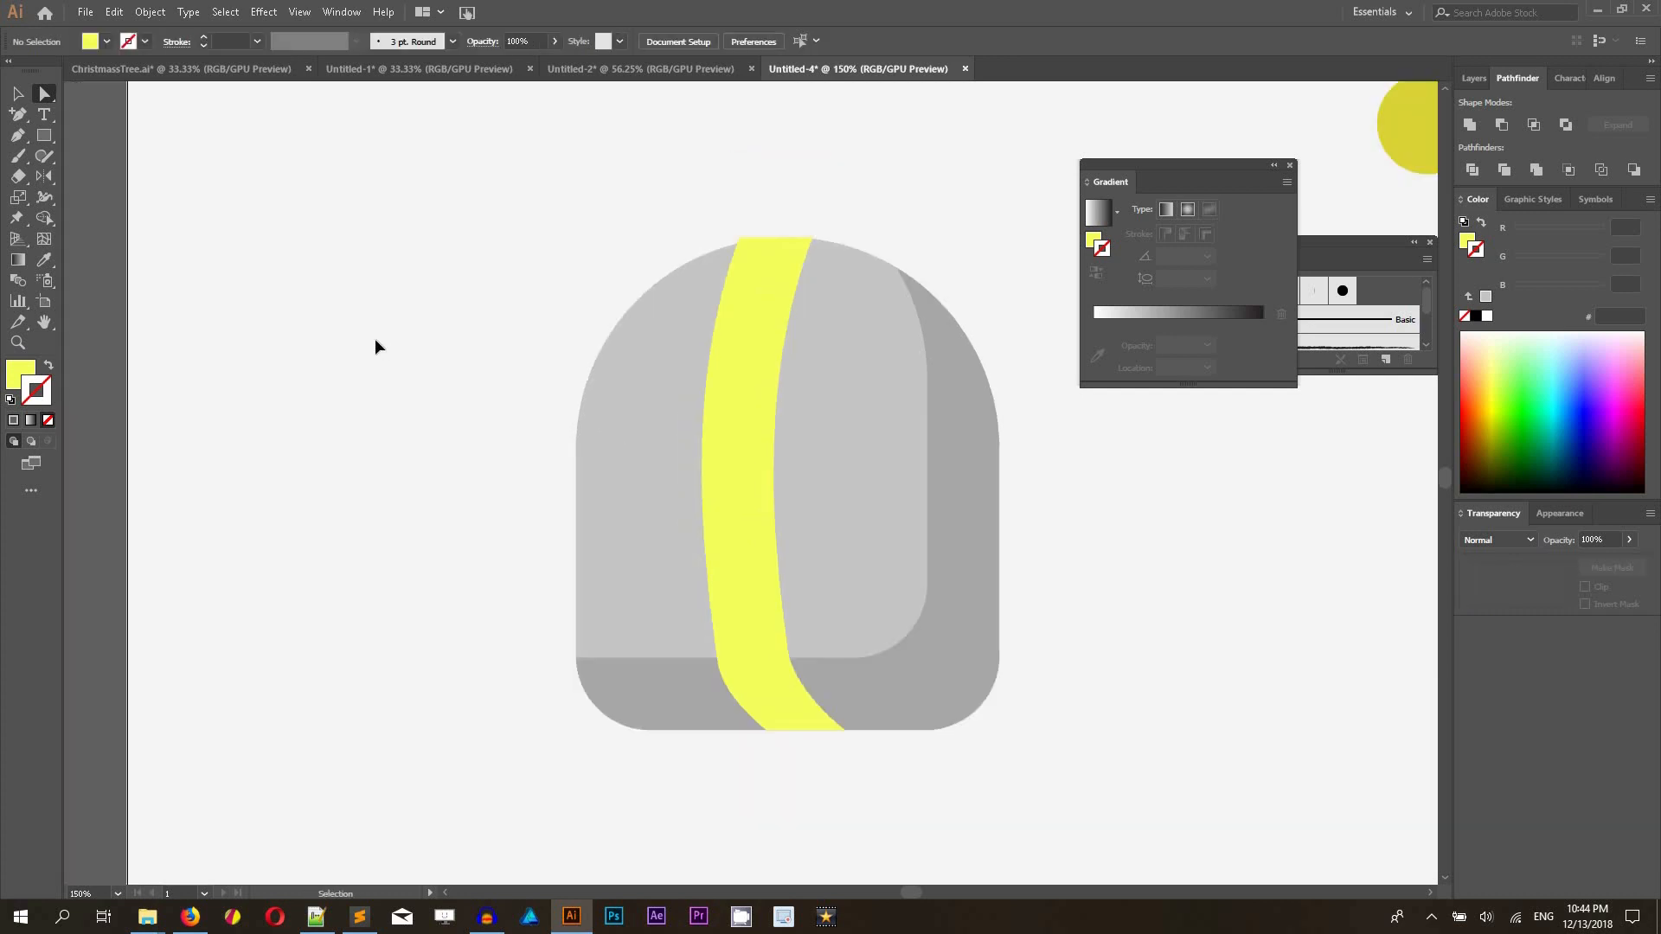
pyautogui.click(17, 94)
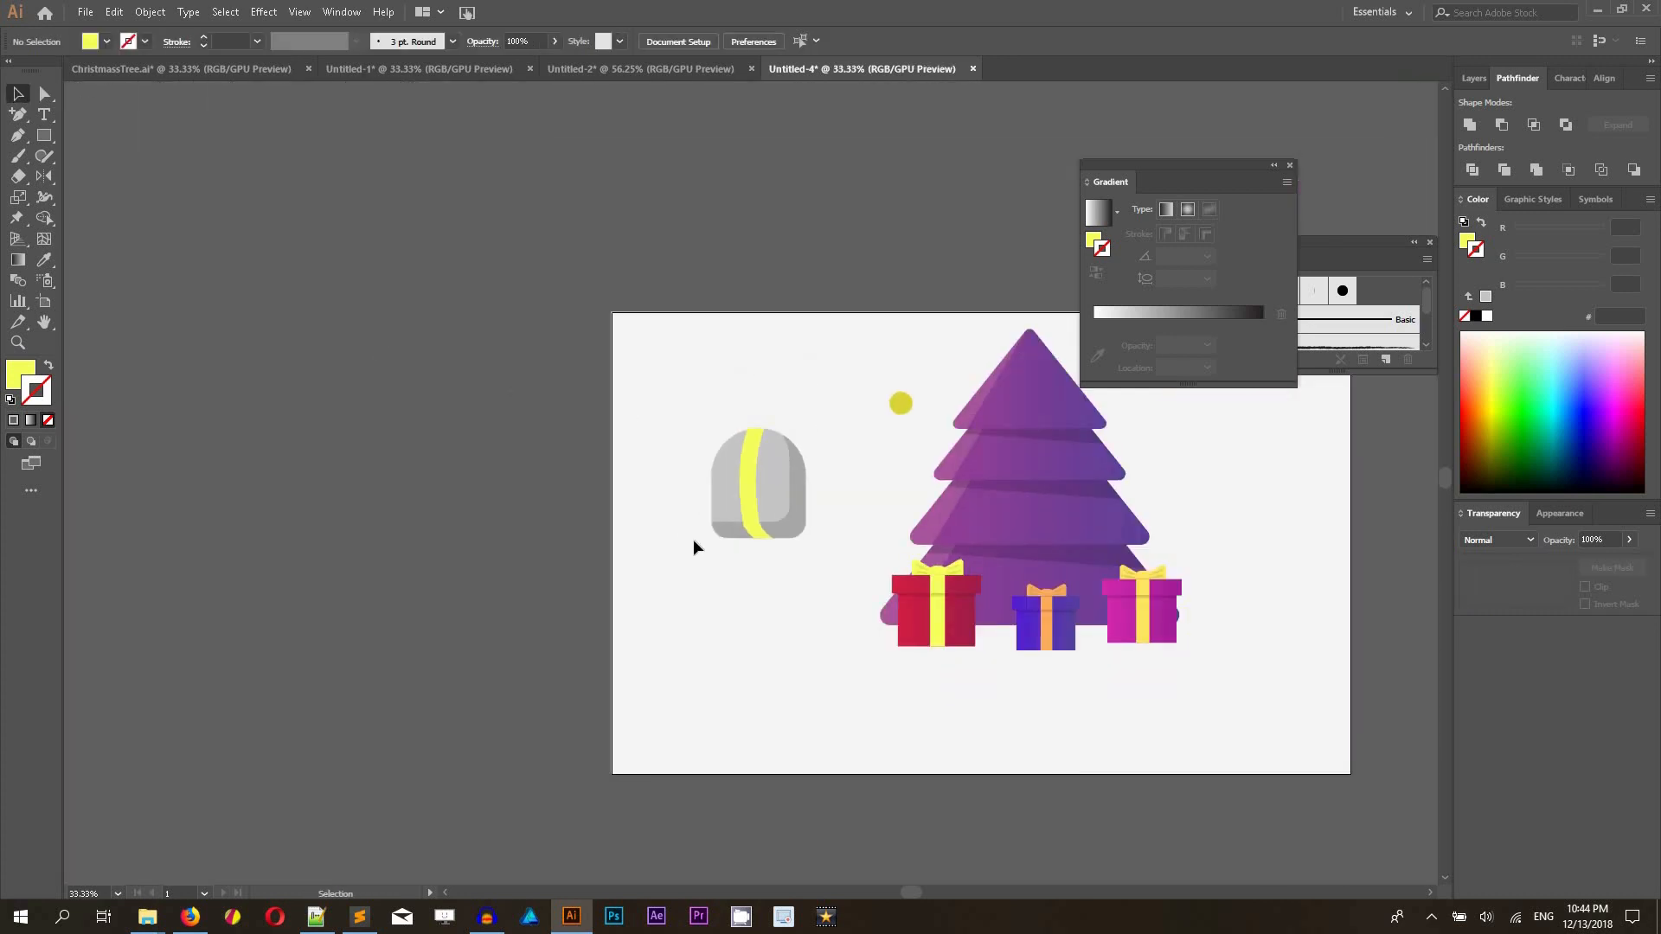
pyautogui.hotkey('ctrl', '+')
pyautogui.hotkey('ctrl', '+')
pyautogui.hotkey('ctrl', '+')
pyautogui.click(677, 496)
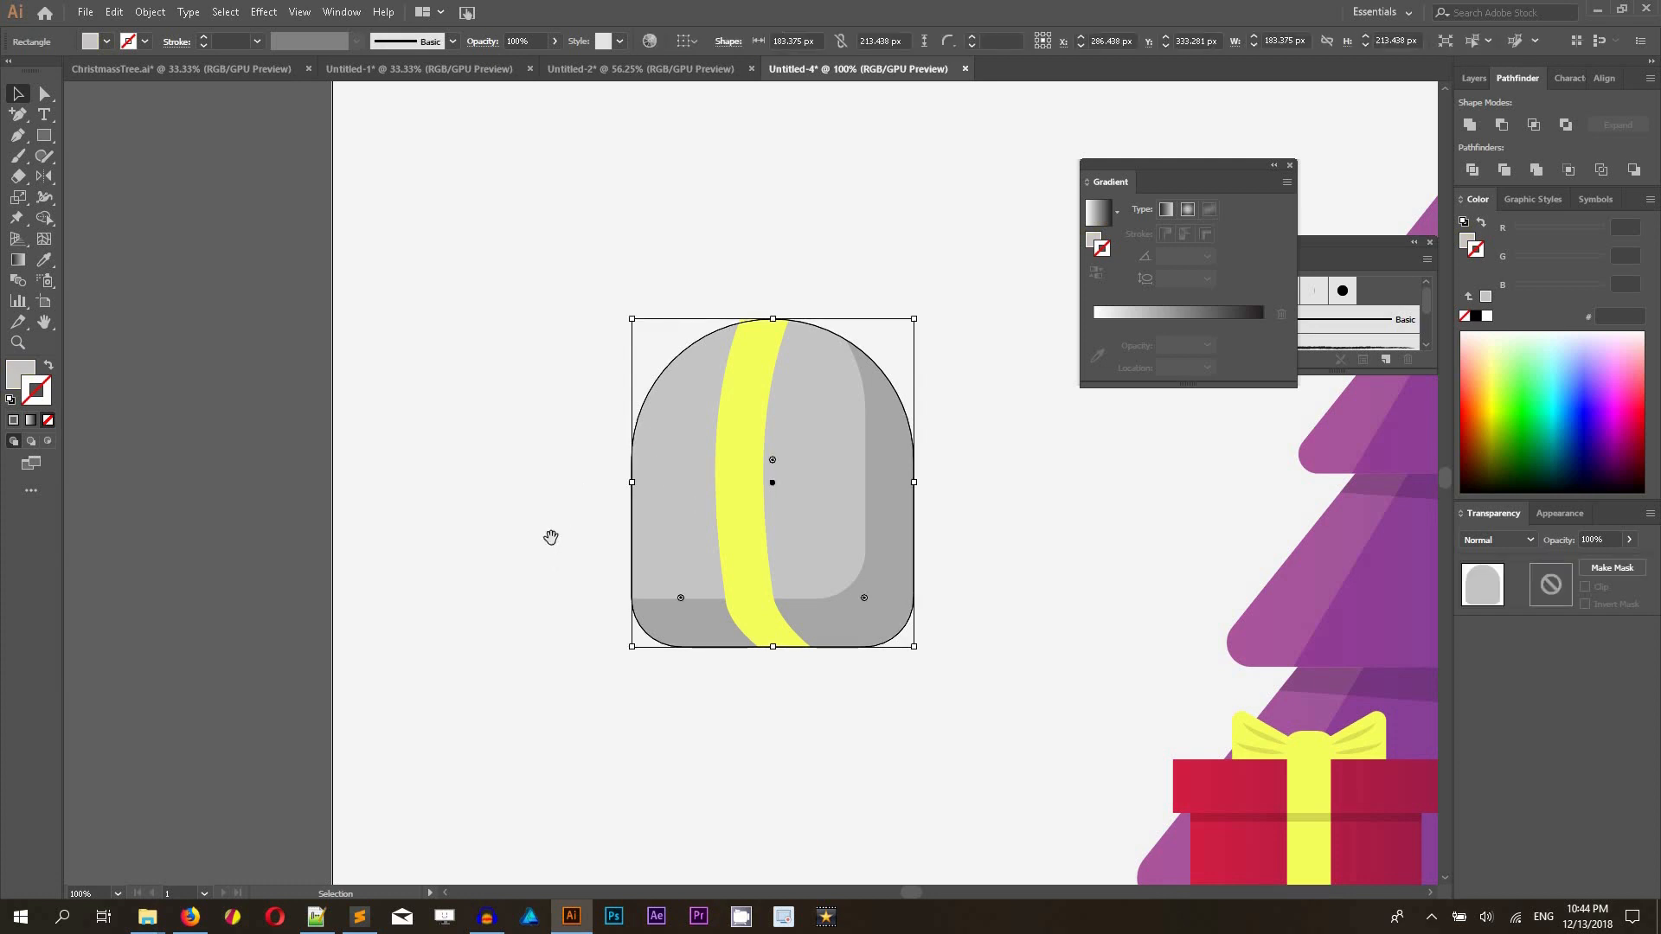
pyautogui.moveTo(545, 501); pyautogui.dragTo(246, 351)
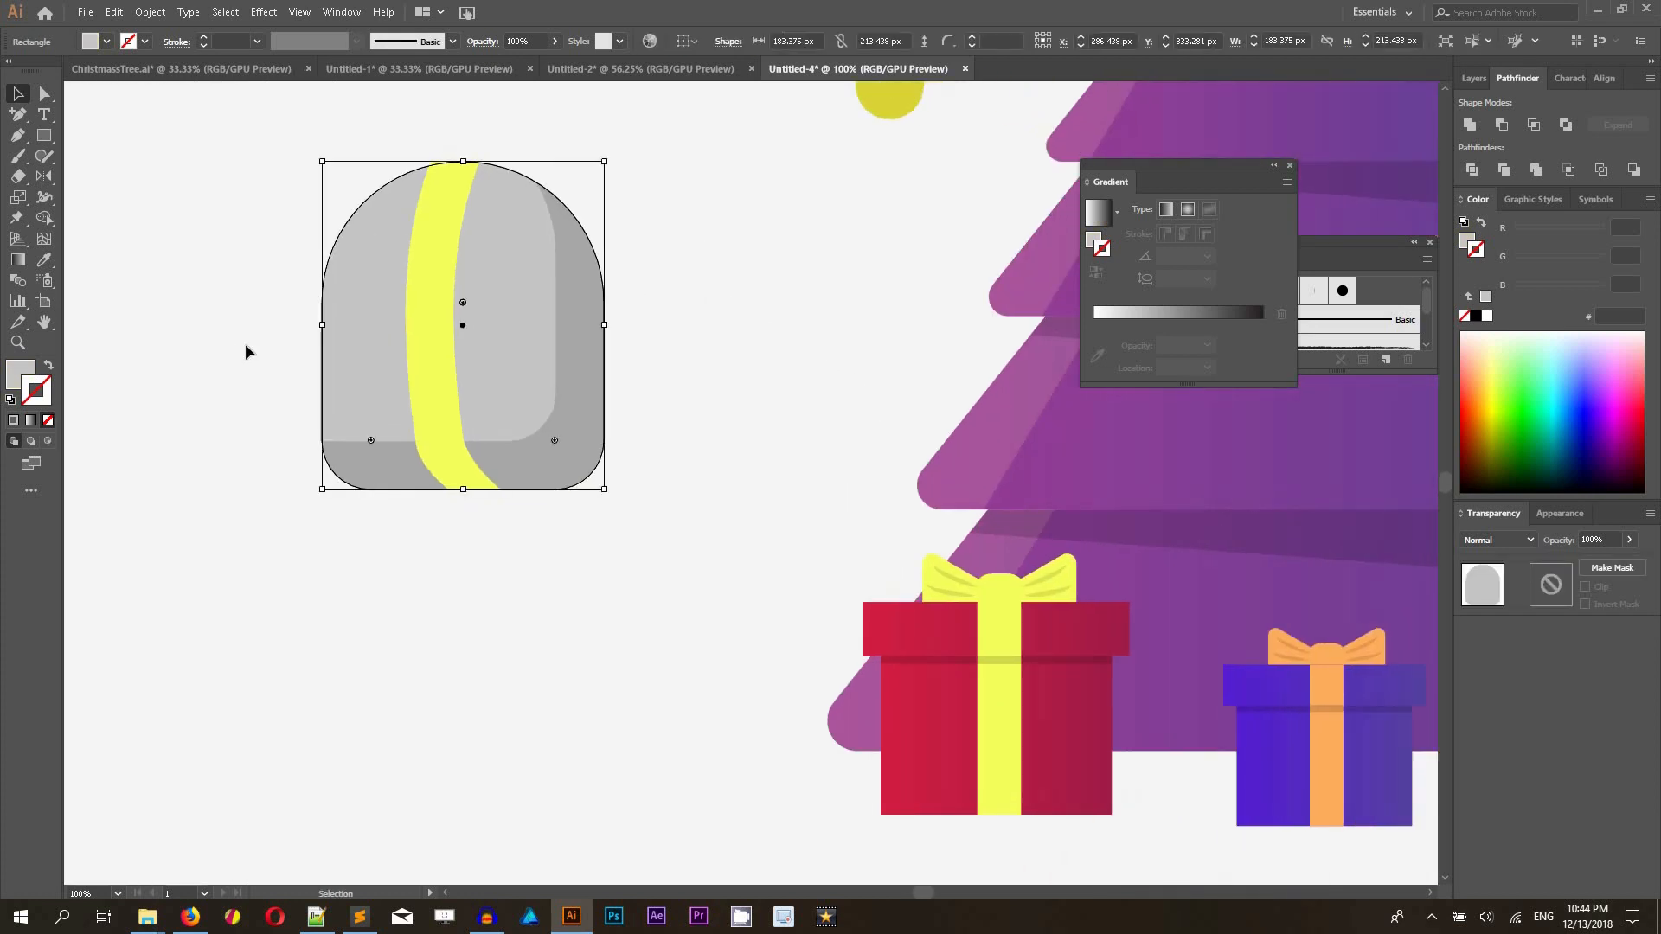
pyautogui.click(43, 260)
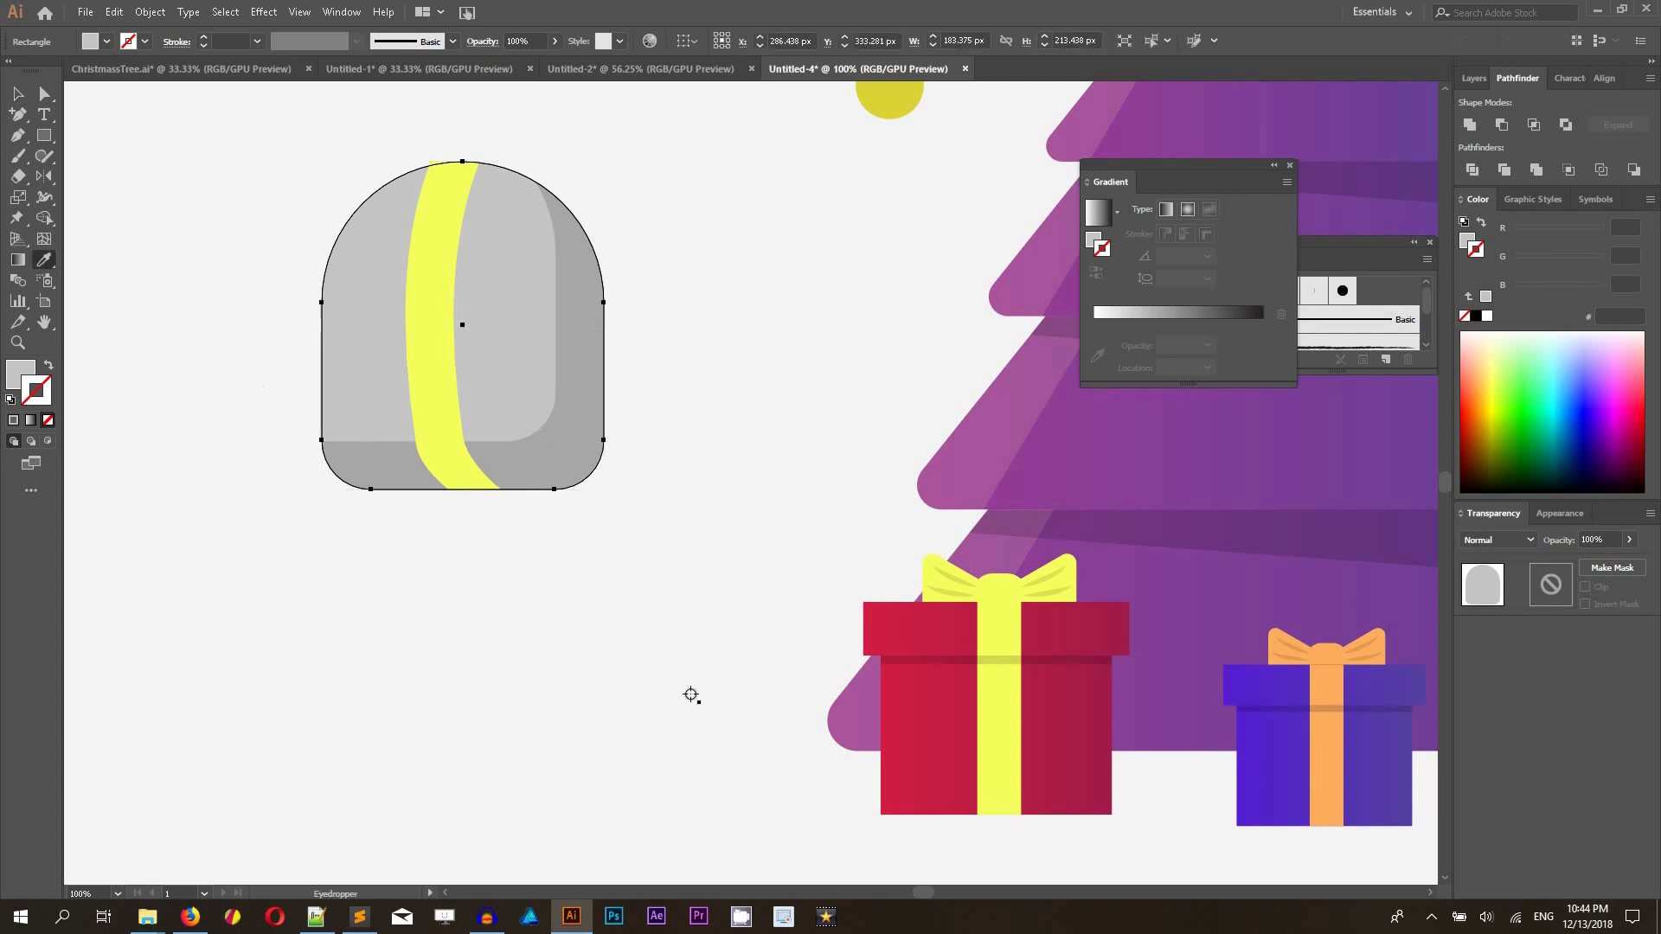
pyautogui.click(893, 694)
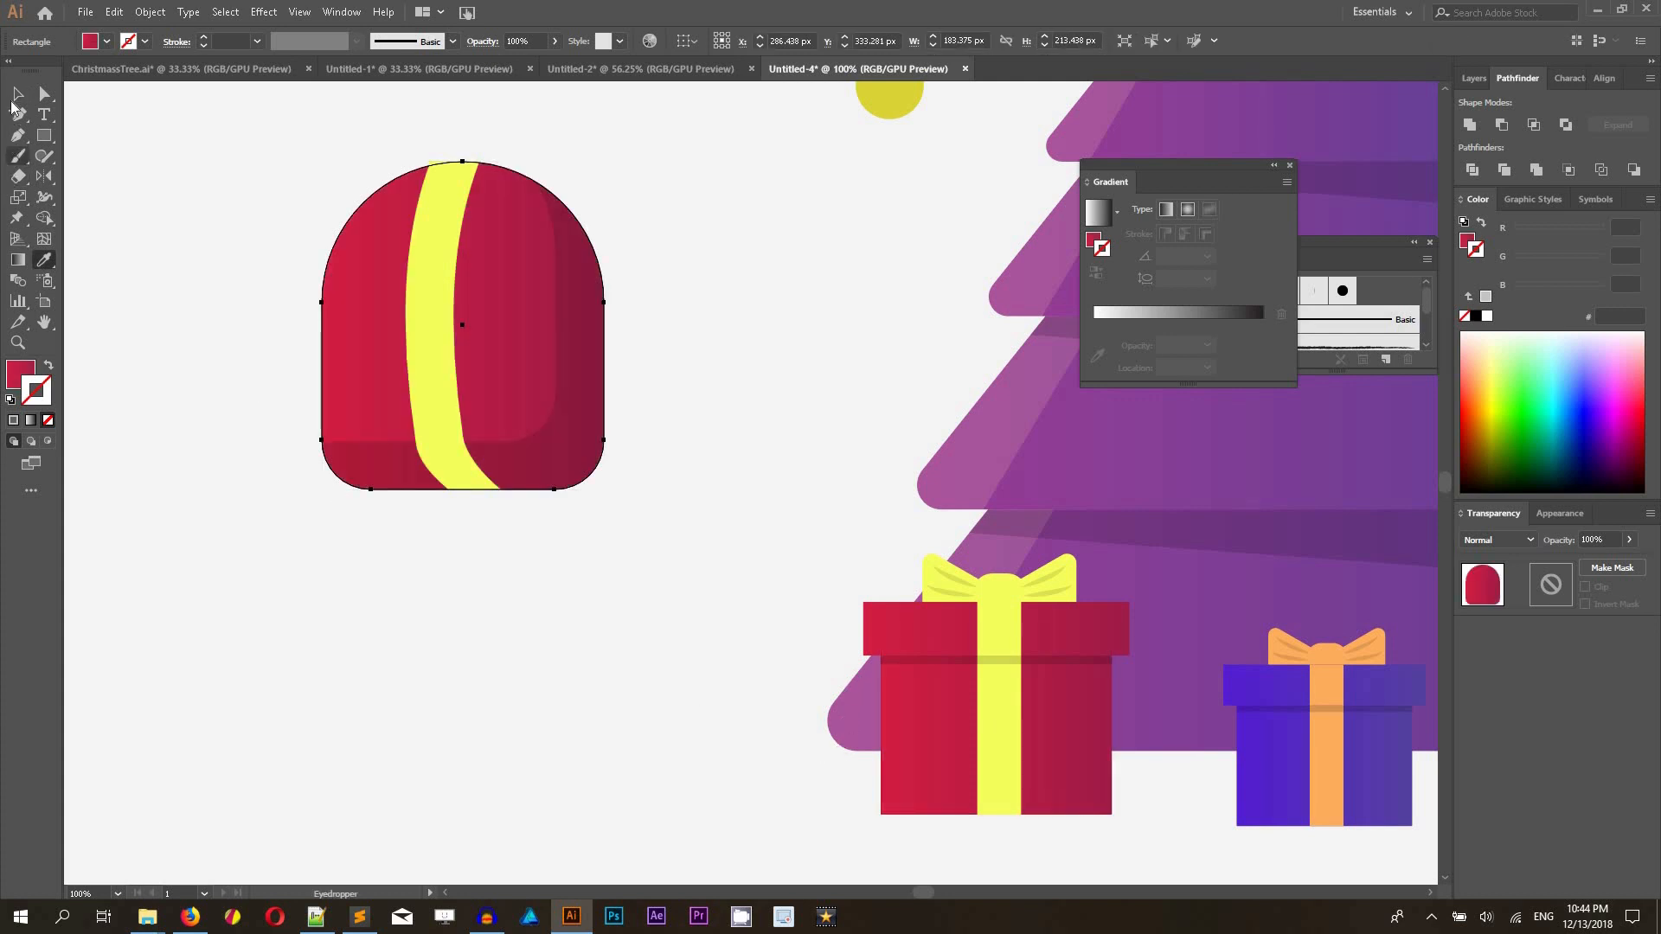
# - Group the parts of the yellow bow on the red gift box
pyautogui.click(15, 97)
pyautogui.click(982, 582)
pyautogui.keyDown('shift'); pyautogui.click(1045, 576); pyautogui.keyUp('shift')
pyautogui.rightClick(956, 582)
pyautogui.click(995, 687)
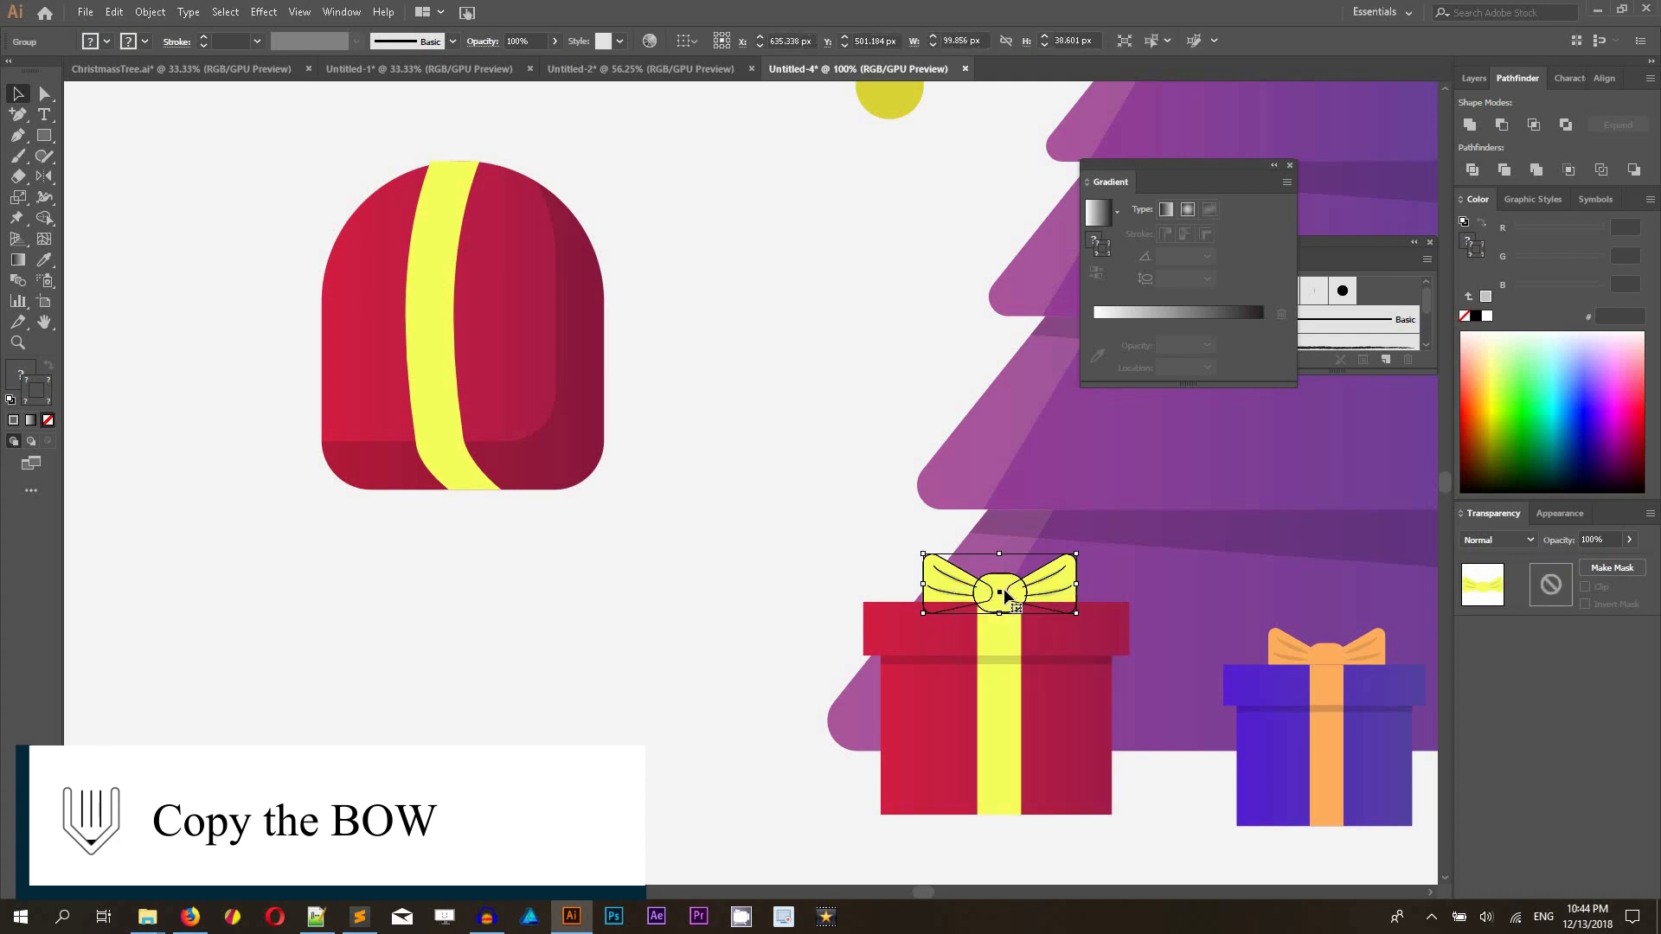
# - Copy the yellow bow onto the top of the arched gift and enlarge it to about 114 px wide
pyautogui.moveTo(1006, 594); pyautogui.dragTo(552, 105)
pyautogui.moveTo(485, 160); pyautogui.dragTo(477, 166)
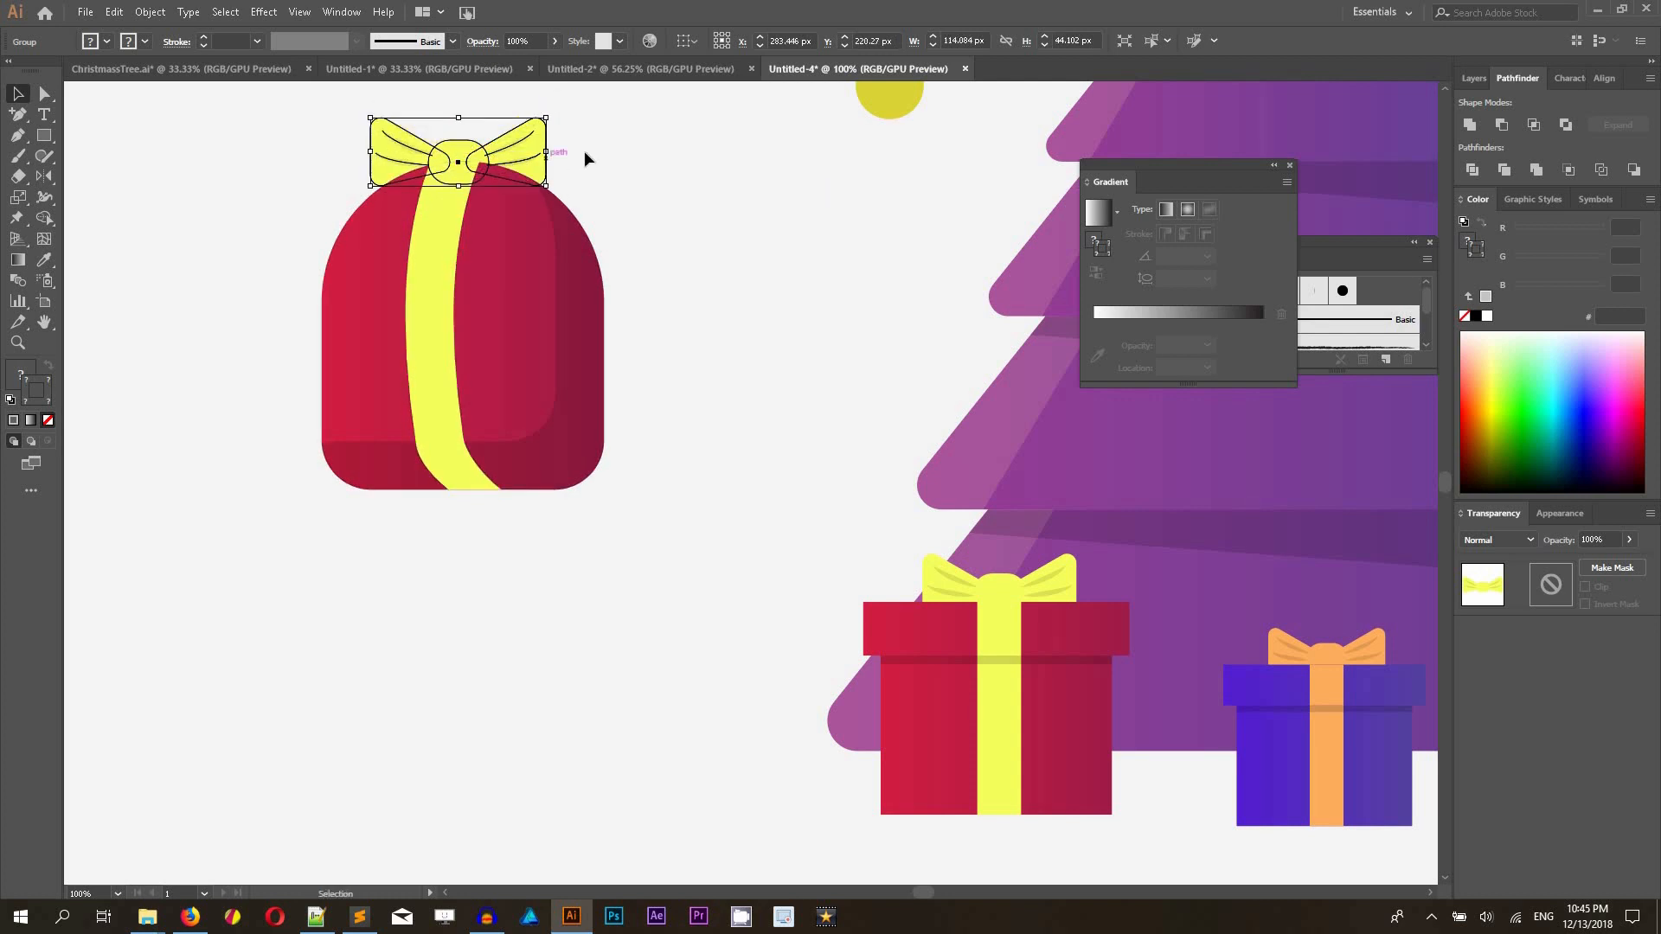
pyautogui.click(584, 150)
pyautogui.click(522, 152)
pyautogui.click(231, 131)
# - Group the arched gift's body, shadow, ribbon and bow
pyautogui.moveTo(242, 102); pyautogui.dragTo(677, 539)
pyautogui.rightClick(514, 301)
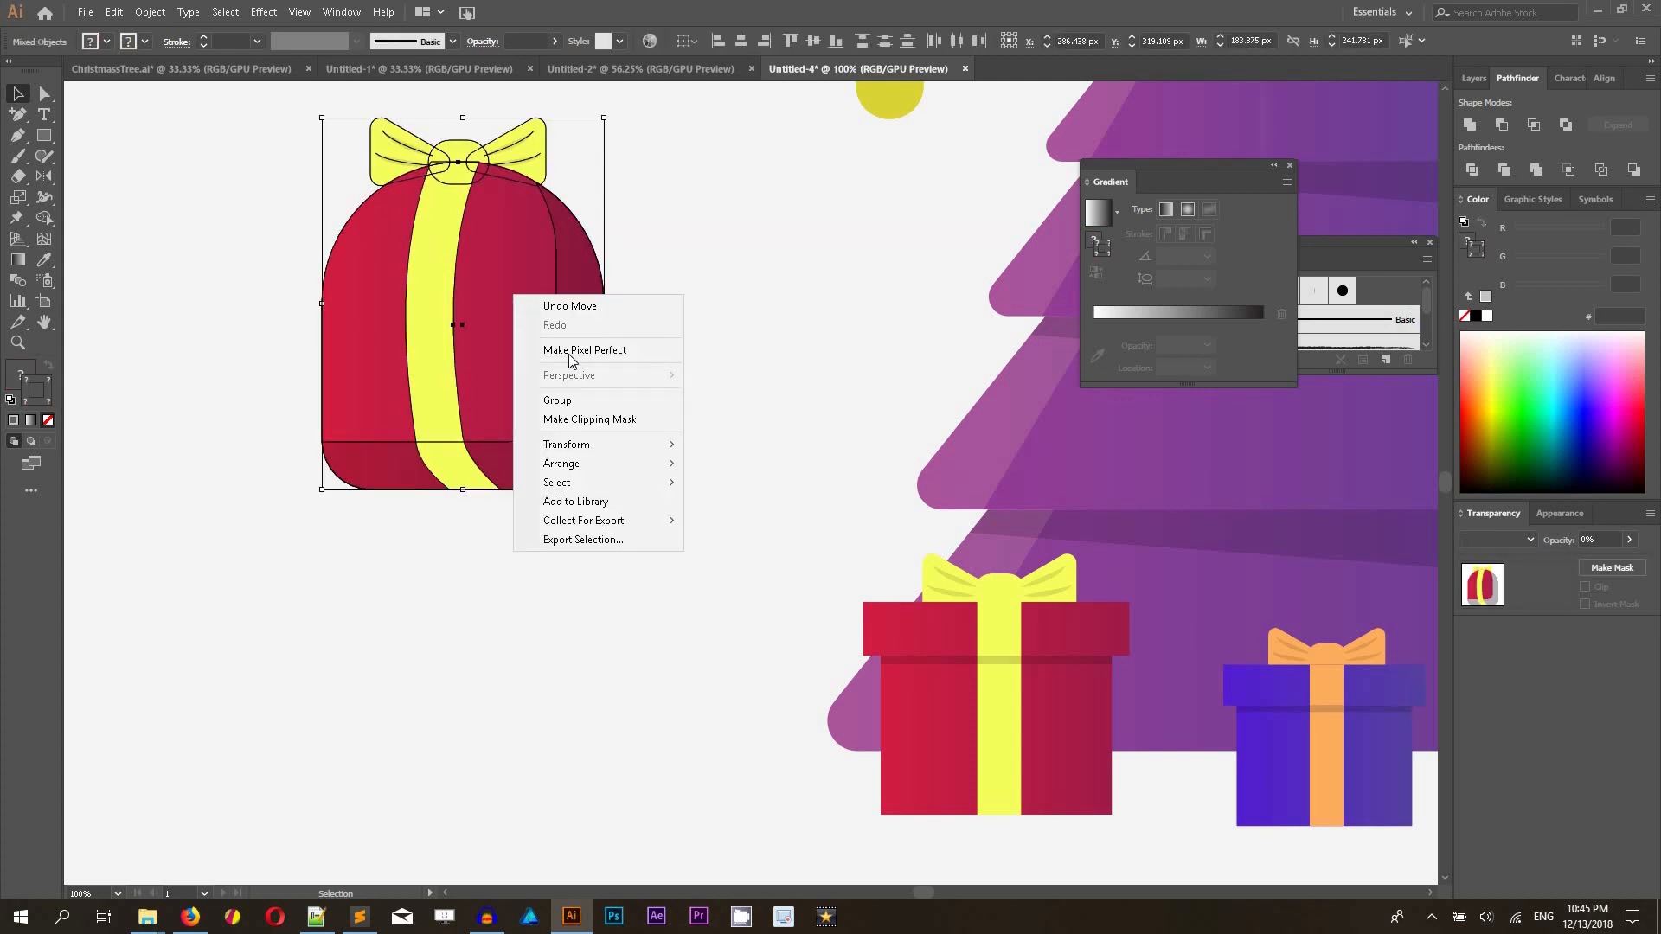
pyautogui.click(581, 402)
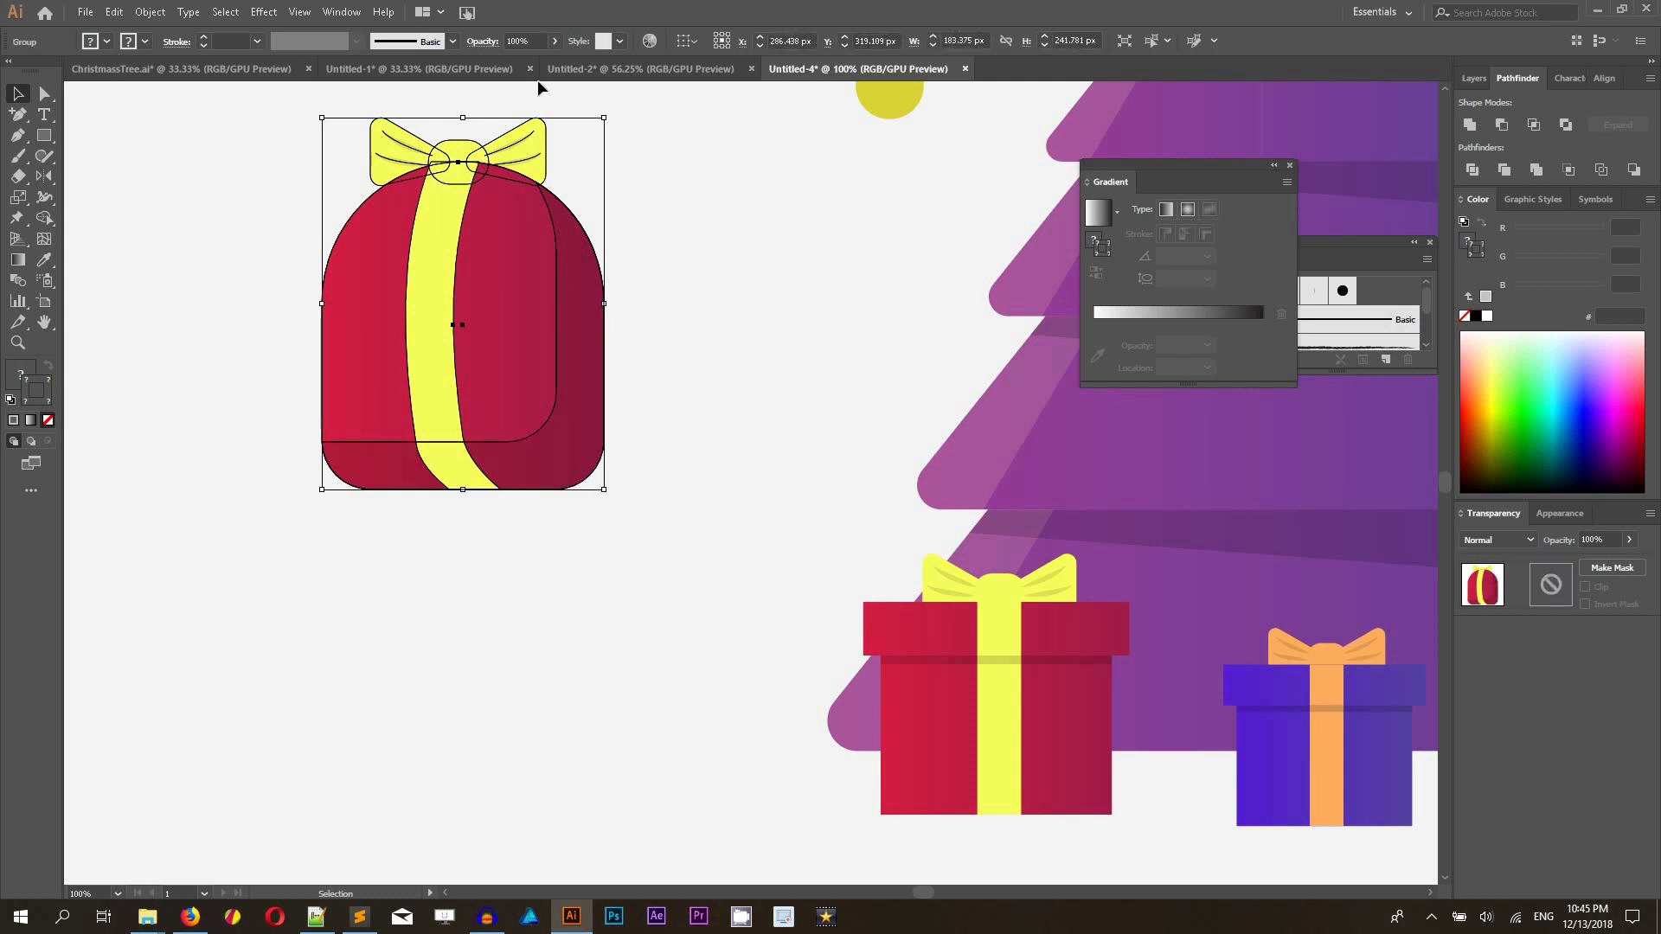
# - Recolor the arched gift's light red to H 2.69, S 56.55, B 83.14 and its dark red to H 346.78, S 67.25, B 62.75
pyautogui.click(648, 41)
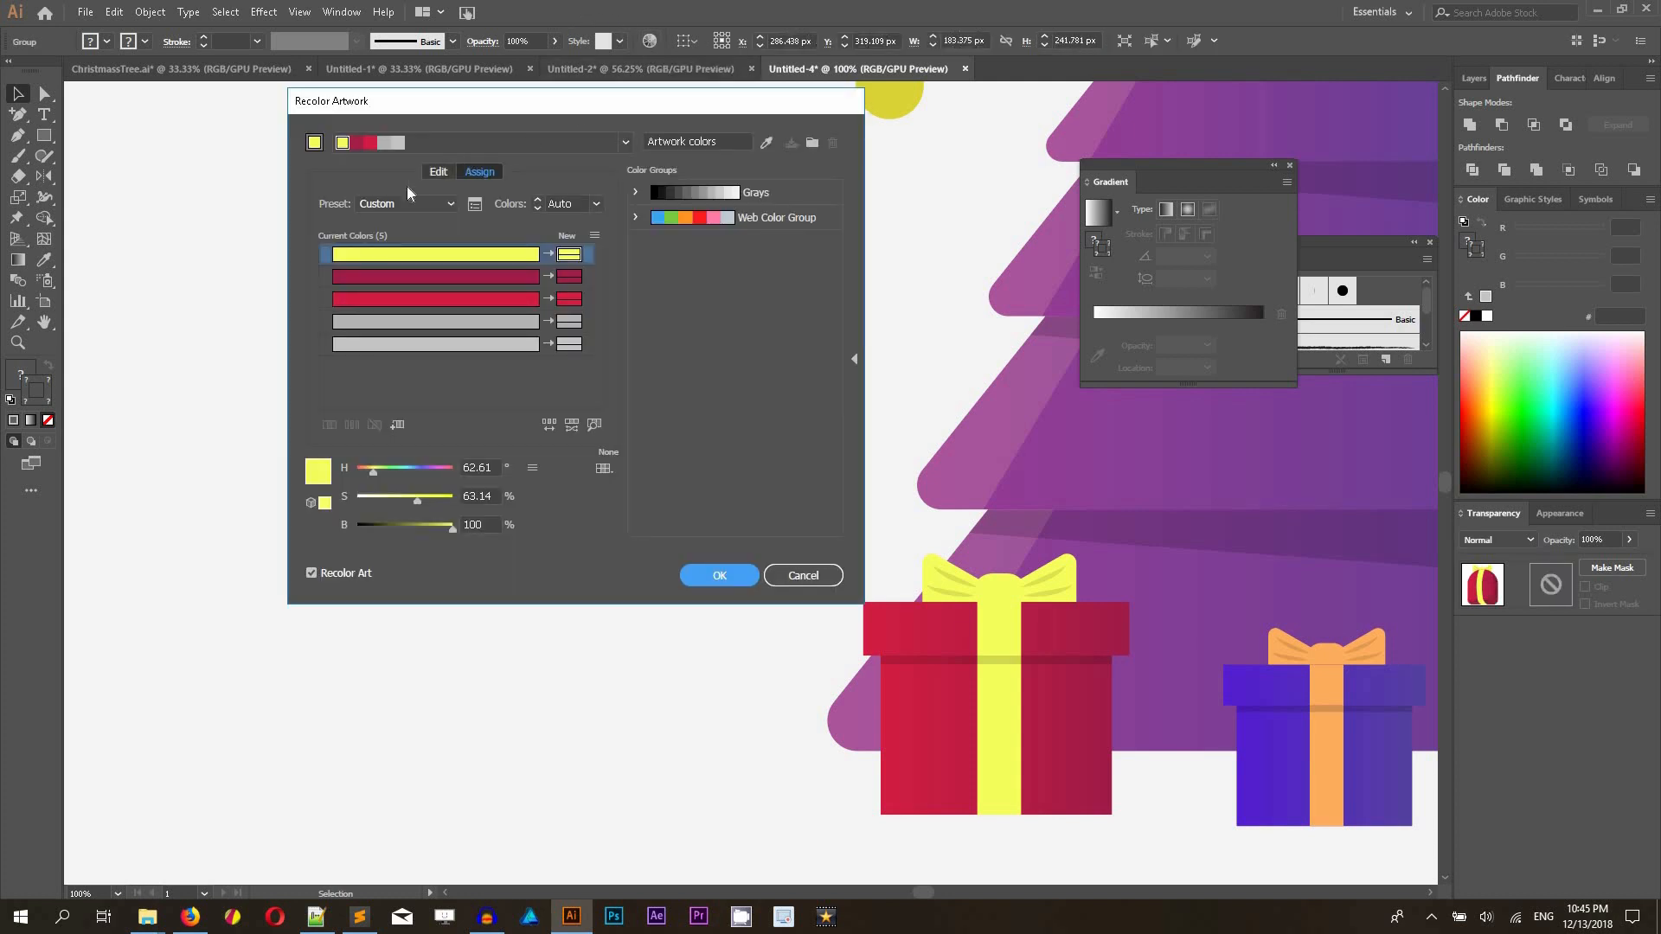
pyautogui.click(430, 173)
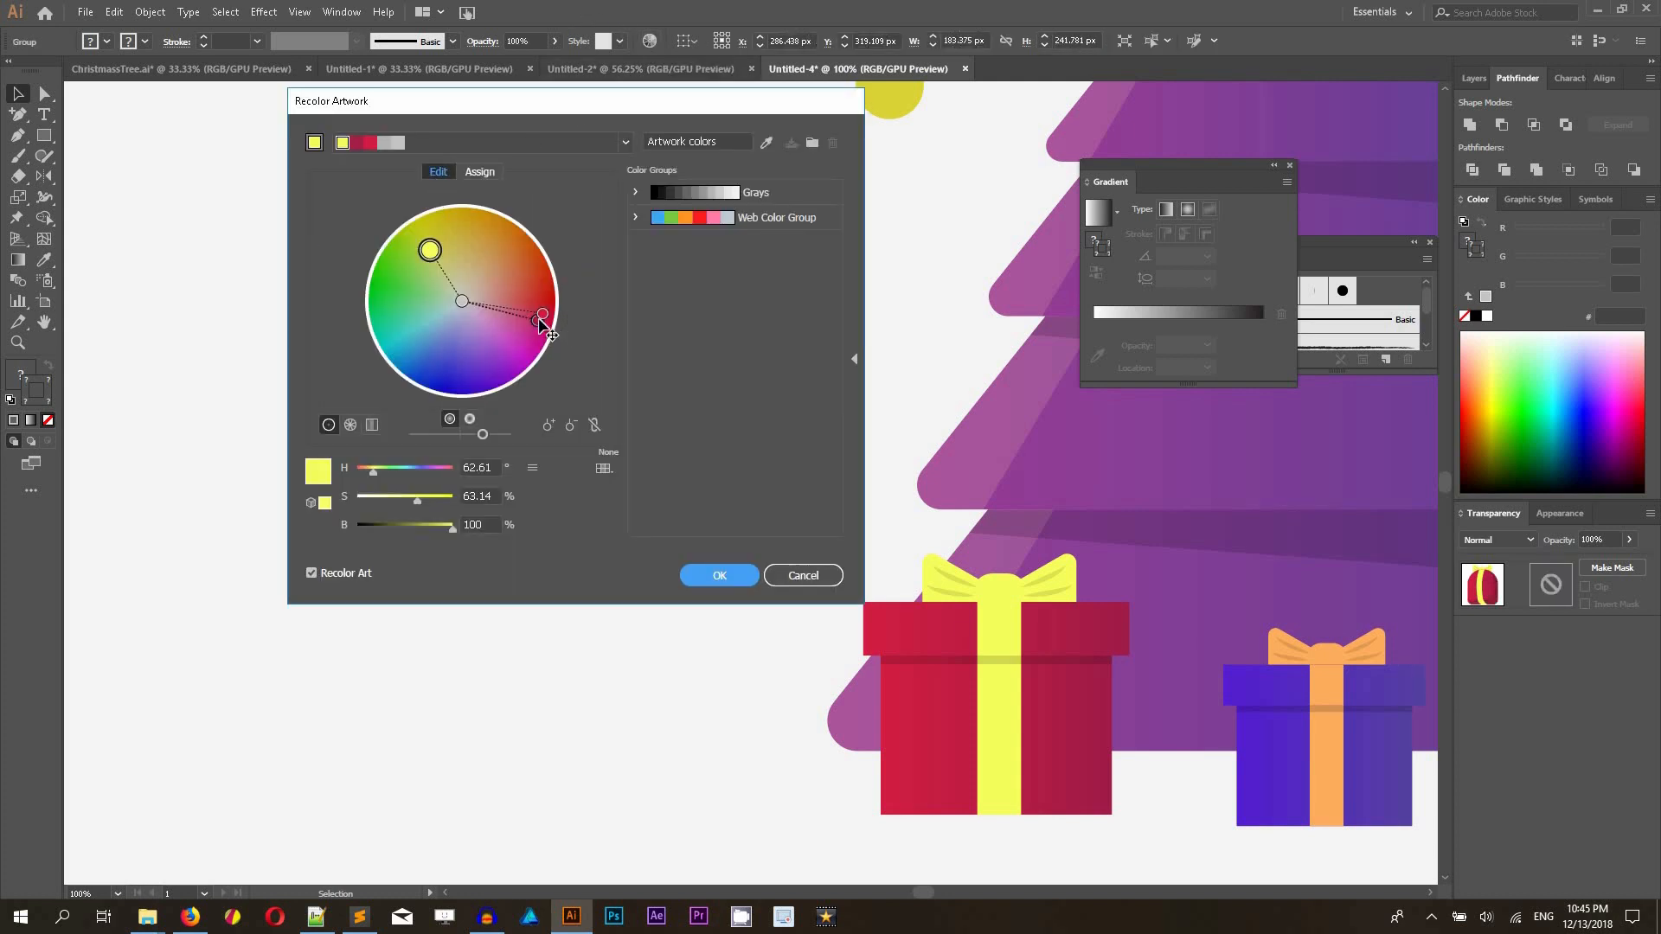
pyautogui.moveTo(543, 320); pyautogui.dragTo(517, 302)
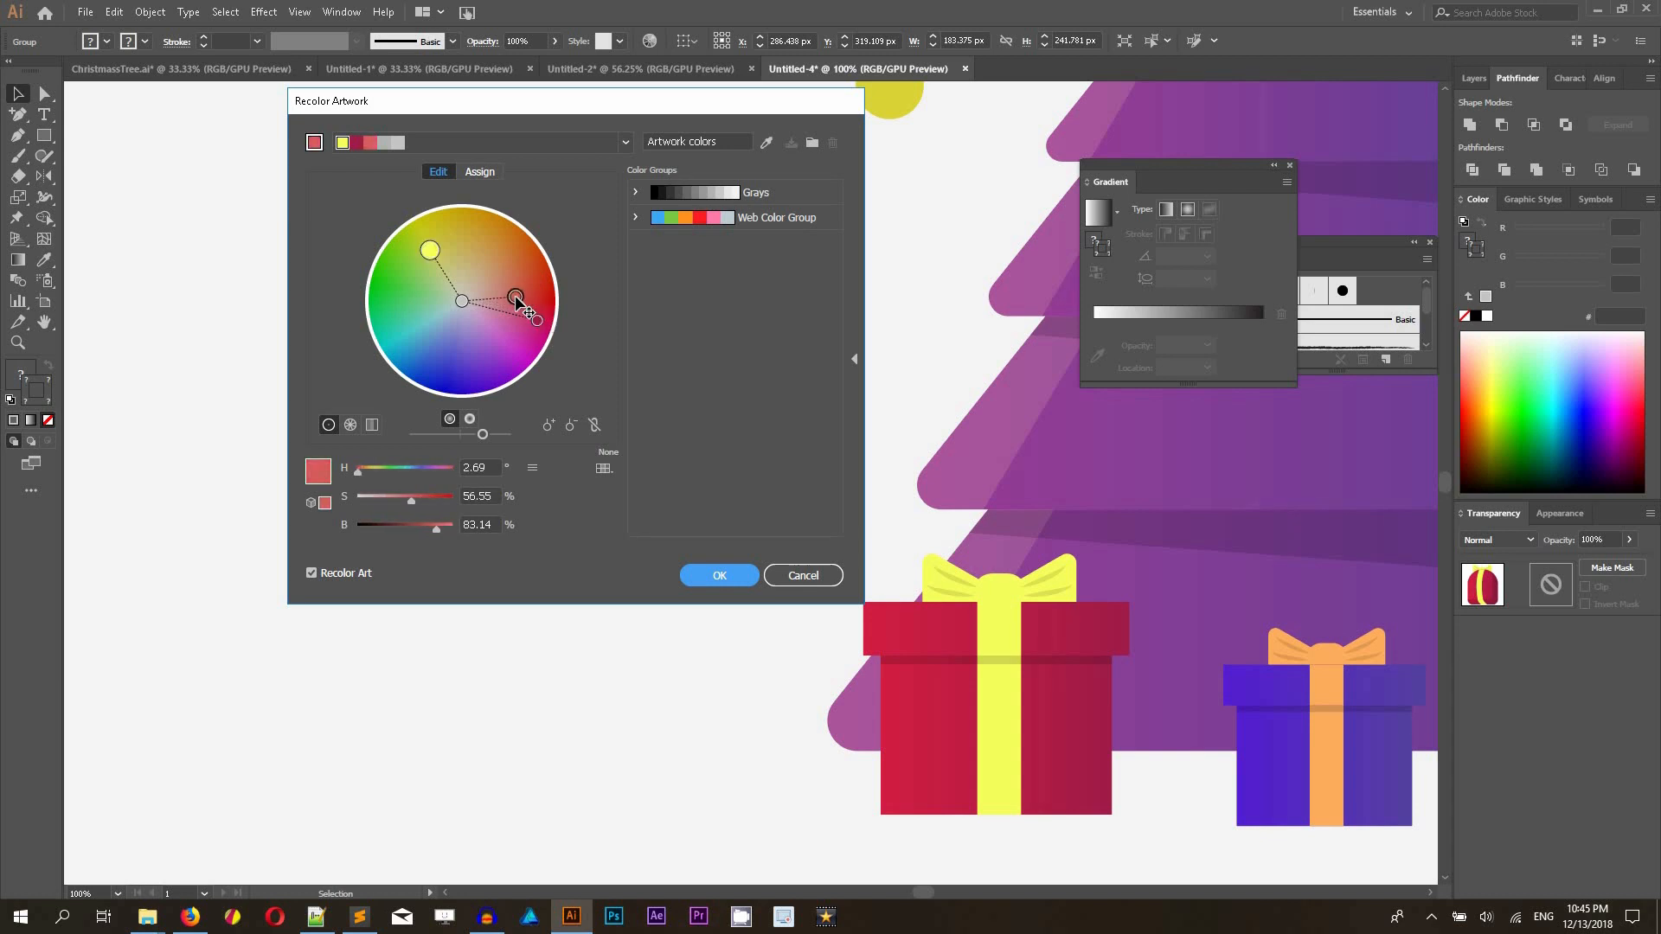
pyautogui.click(538, 322)
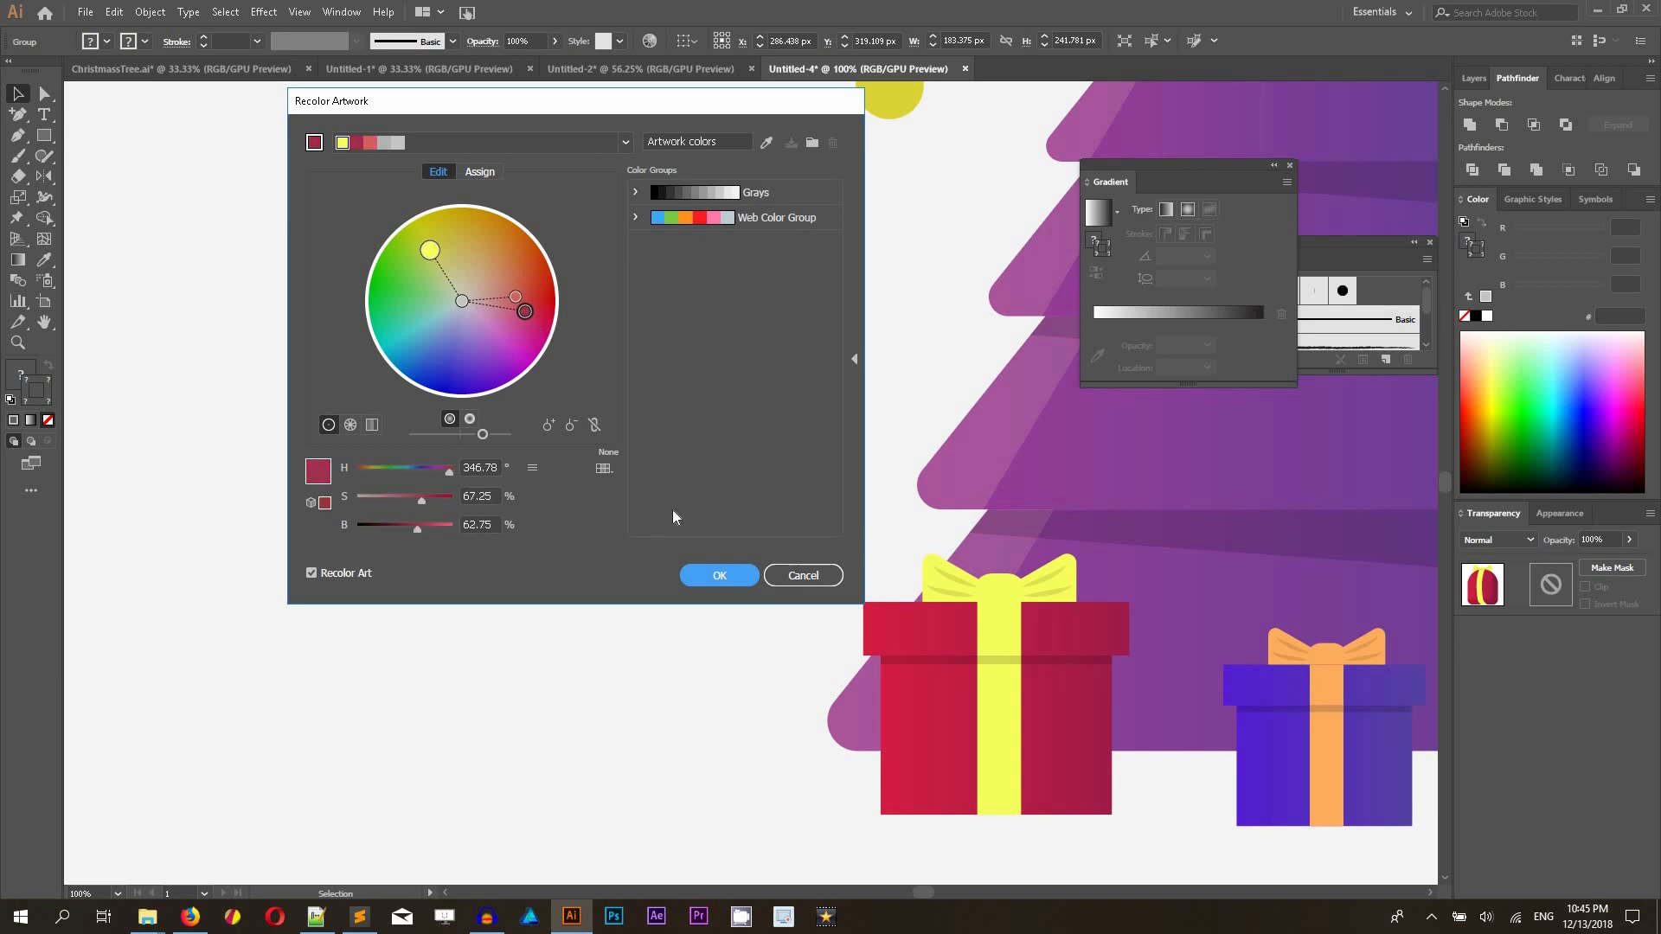
pyautogui.click(697, 573)
# - Move the arched gift in front of the tree, between the red and blue gift boxes
pyautogui.hotkey('ctrl', '-')
pyautogui.hotkey('ctrl', '-')
pyautogui.press('space')
pyautogui.moveTo(790, 680); pyautogui.dragTo(297, 564)
pyautogui.moveTo(222, 331); pyautogui.dragTo(594, 501)
pyautogui.moveTo(591, 505); pyautogui.dragTo(585, 500)
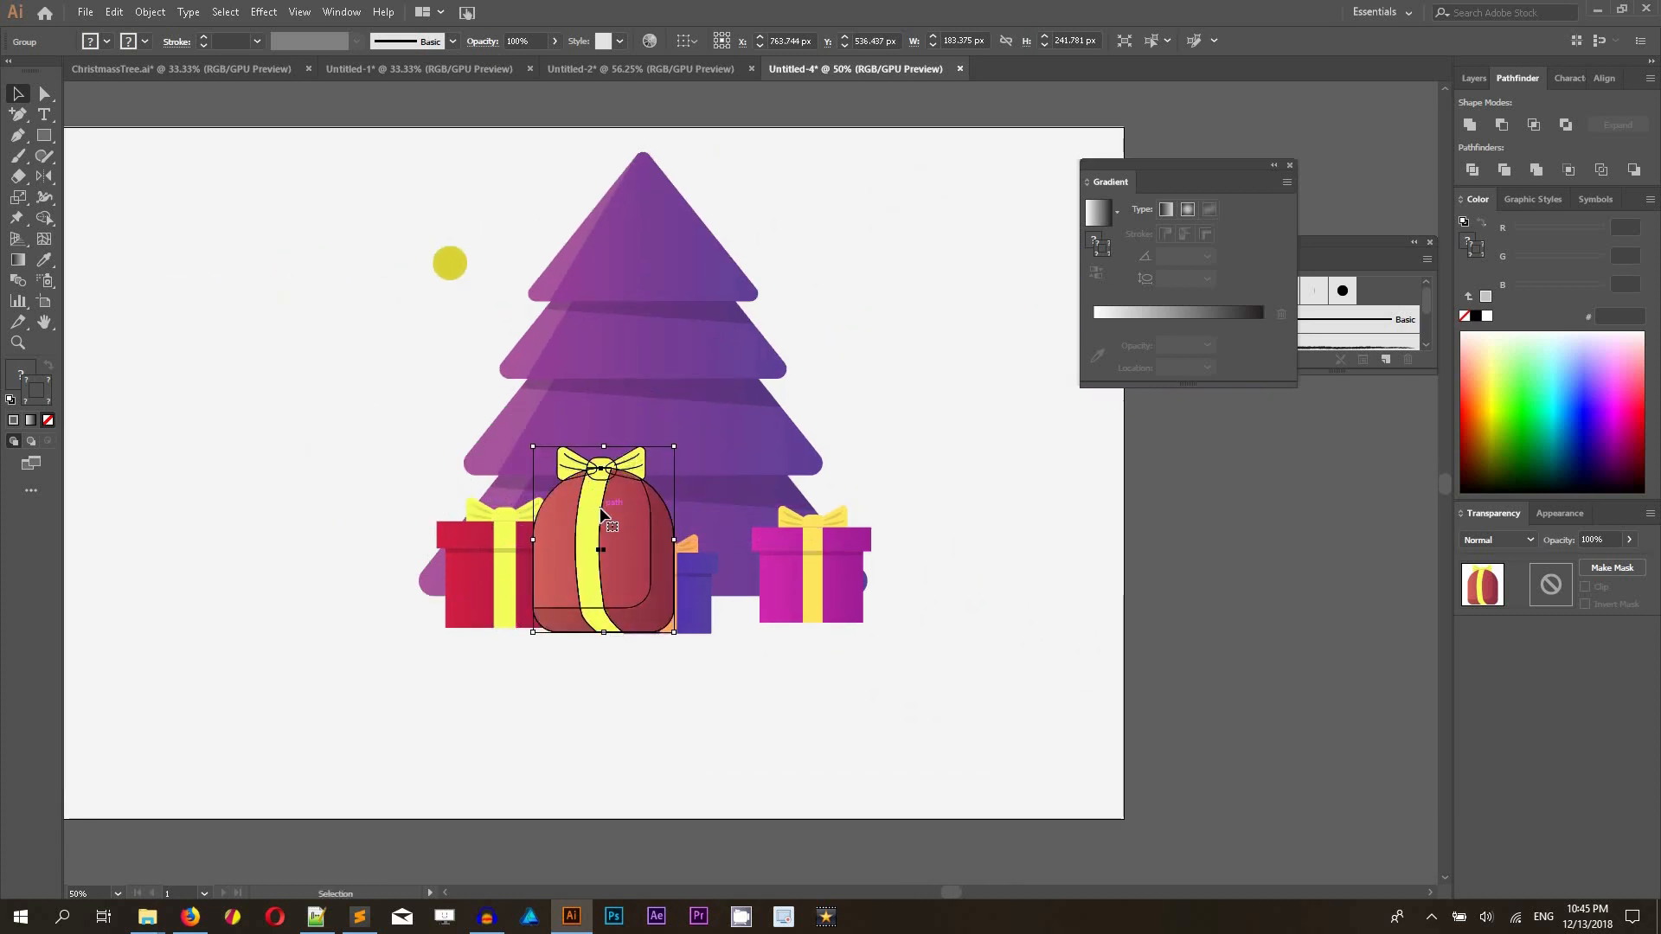
# - Send the arched gift backward behind the red and blue gift boxes and shift it closer to the blue one
pyautogui.hotkey('ctrl', '[')
pyautogui.press('a')
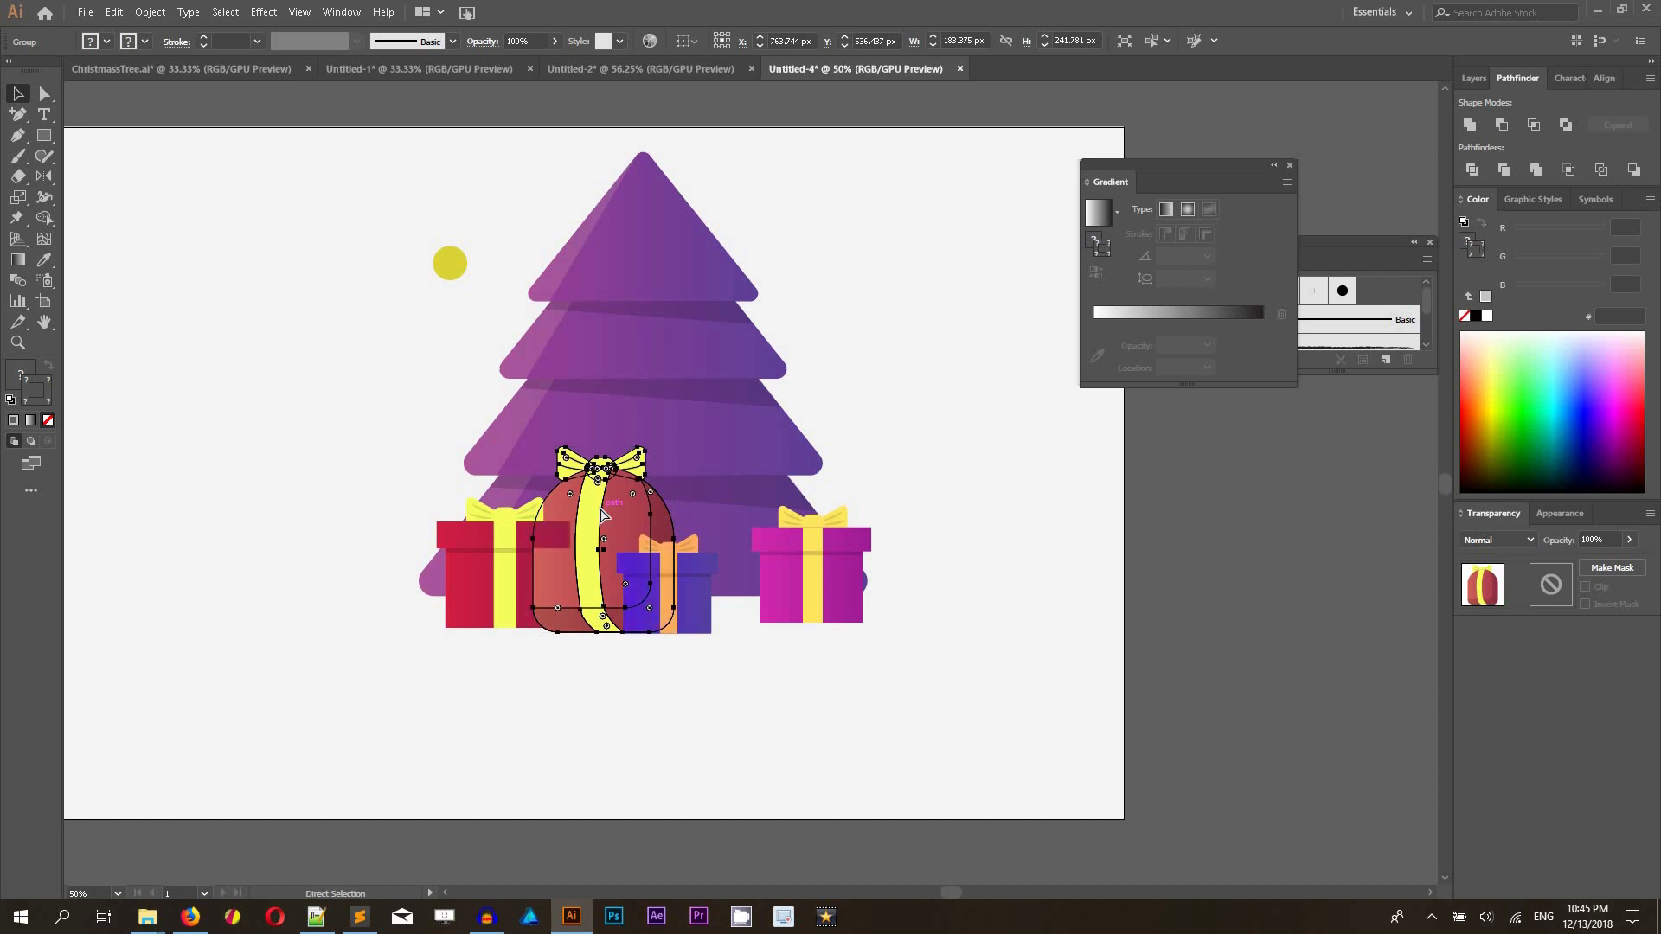
pyautogui.press('v')
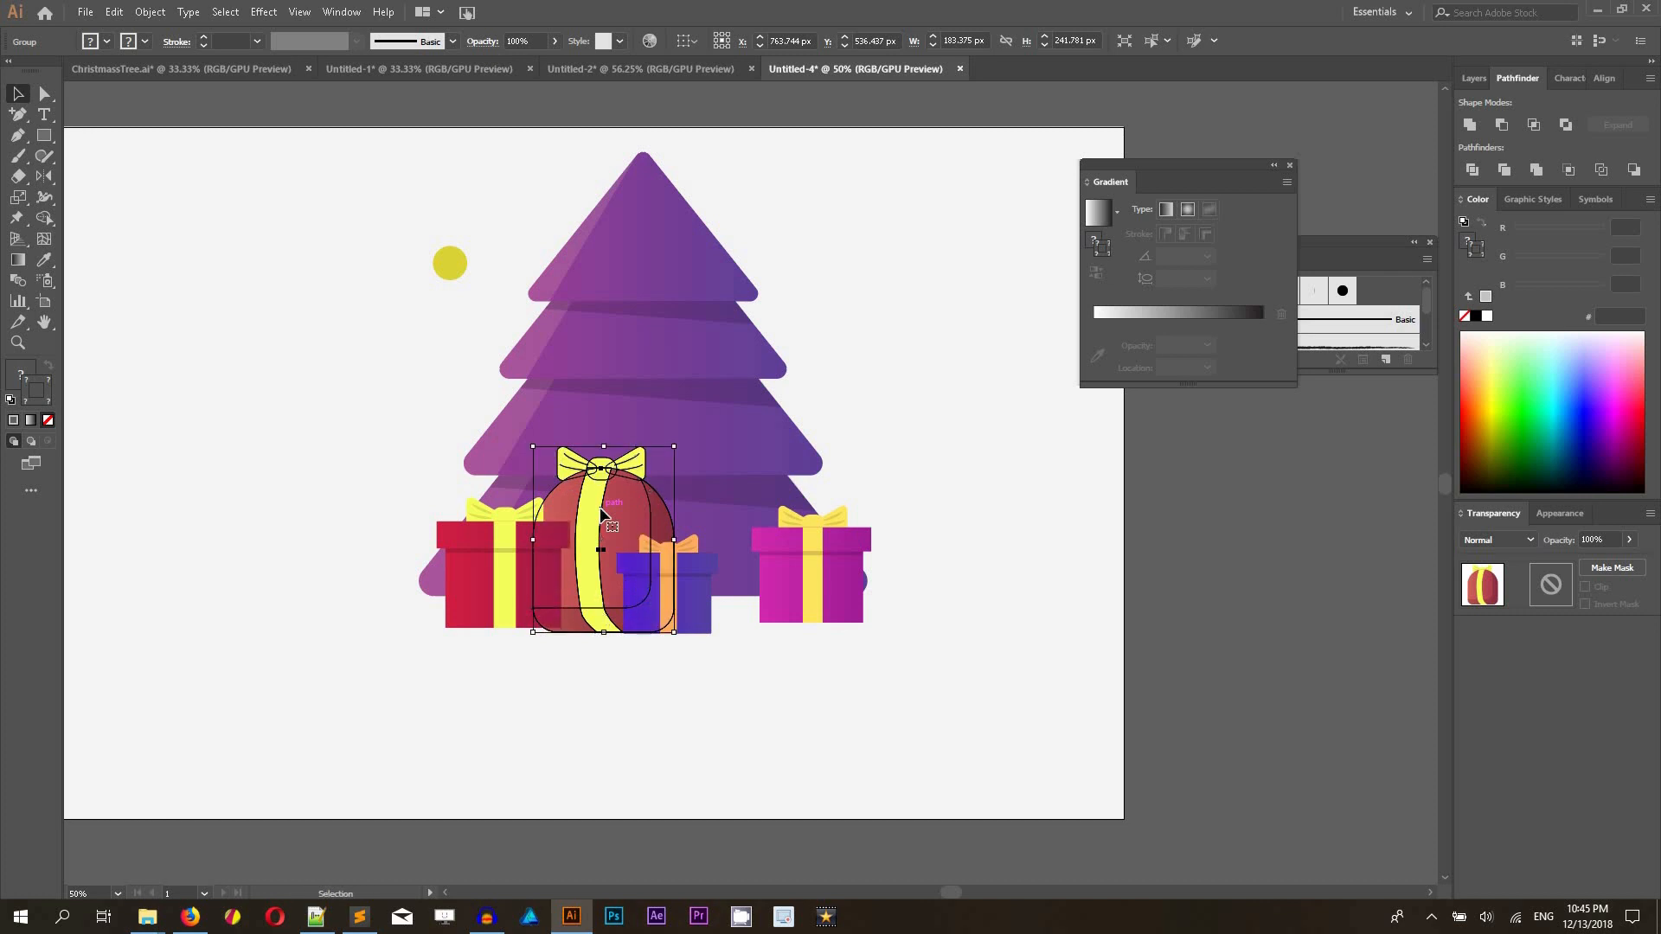
pyautogui.moveTo(599, 510); pyautogui.dragTo(640, 511)
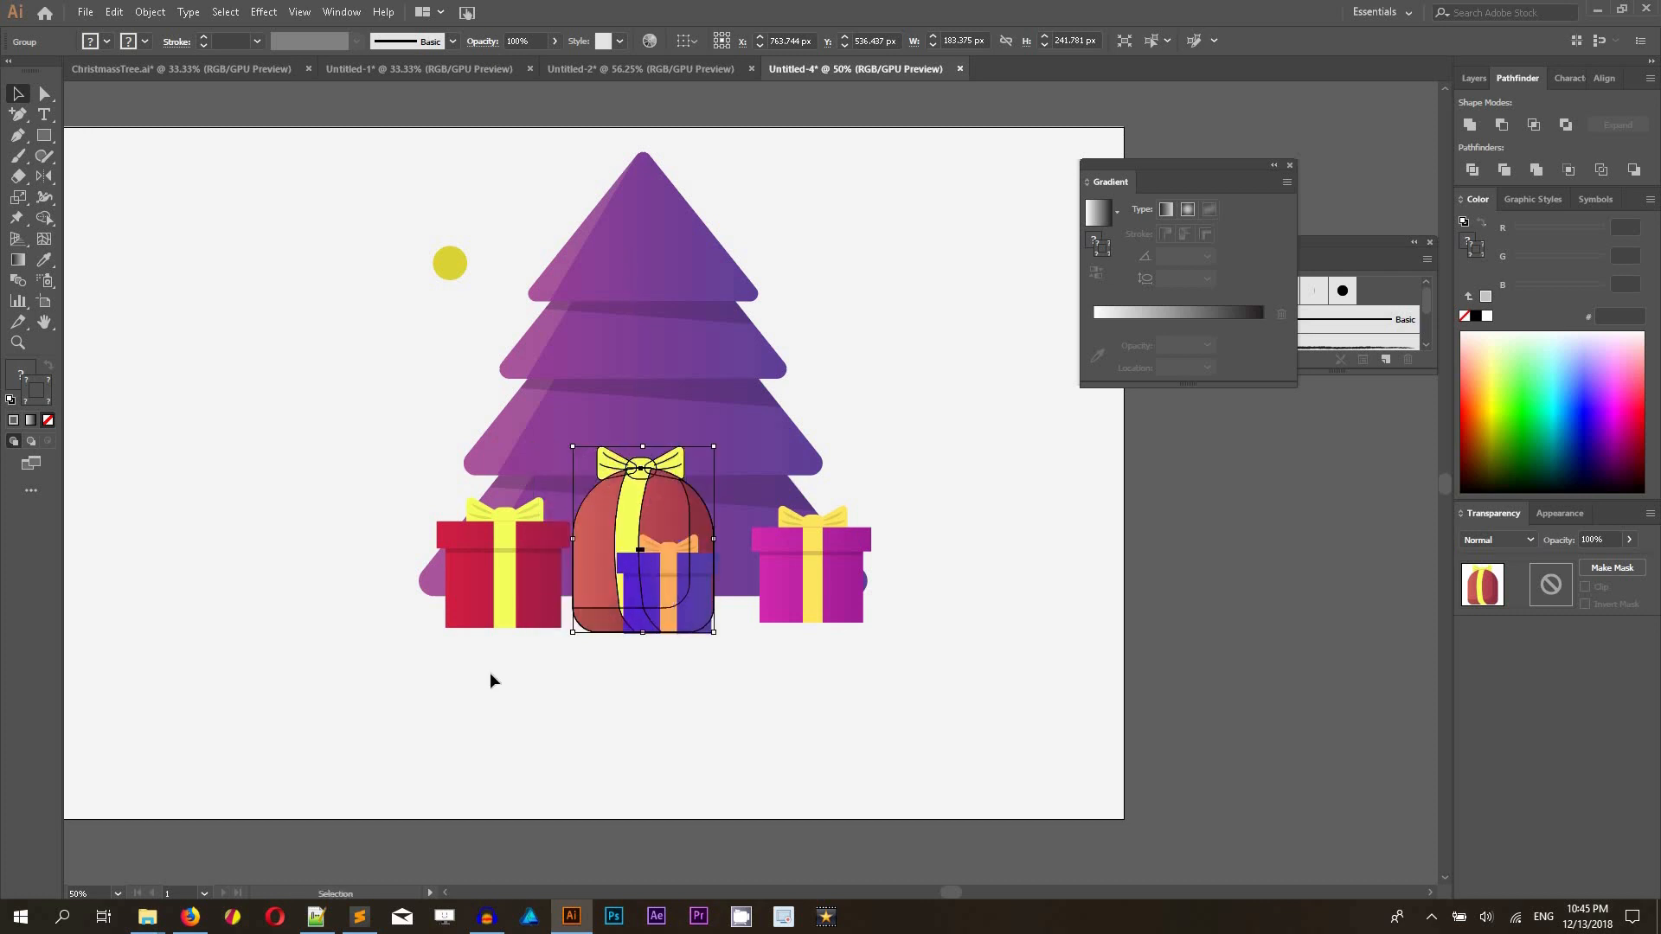
# - Group the parts of the red gift box
pyautogui.moveTo(389, 465); pyautogui.dragTo(567, 671)
pyautogui.rightClick(530, 519)
pyautogui.click(588, 619)
# - Shrink the arched gift to about 171 by 225 px and place a copy about 126 by 166 px between the blue and magenta boxes
pyautogui.moveTo(650, 499); pyautogui.dragTo(685, 458)
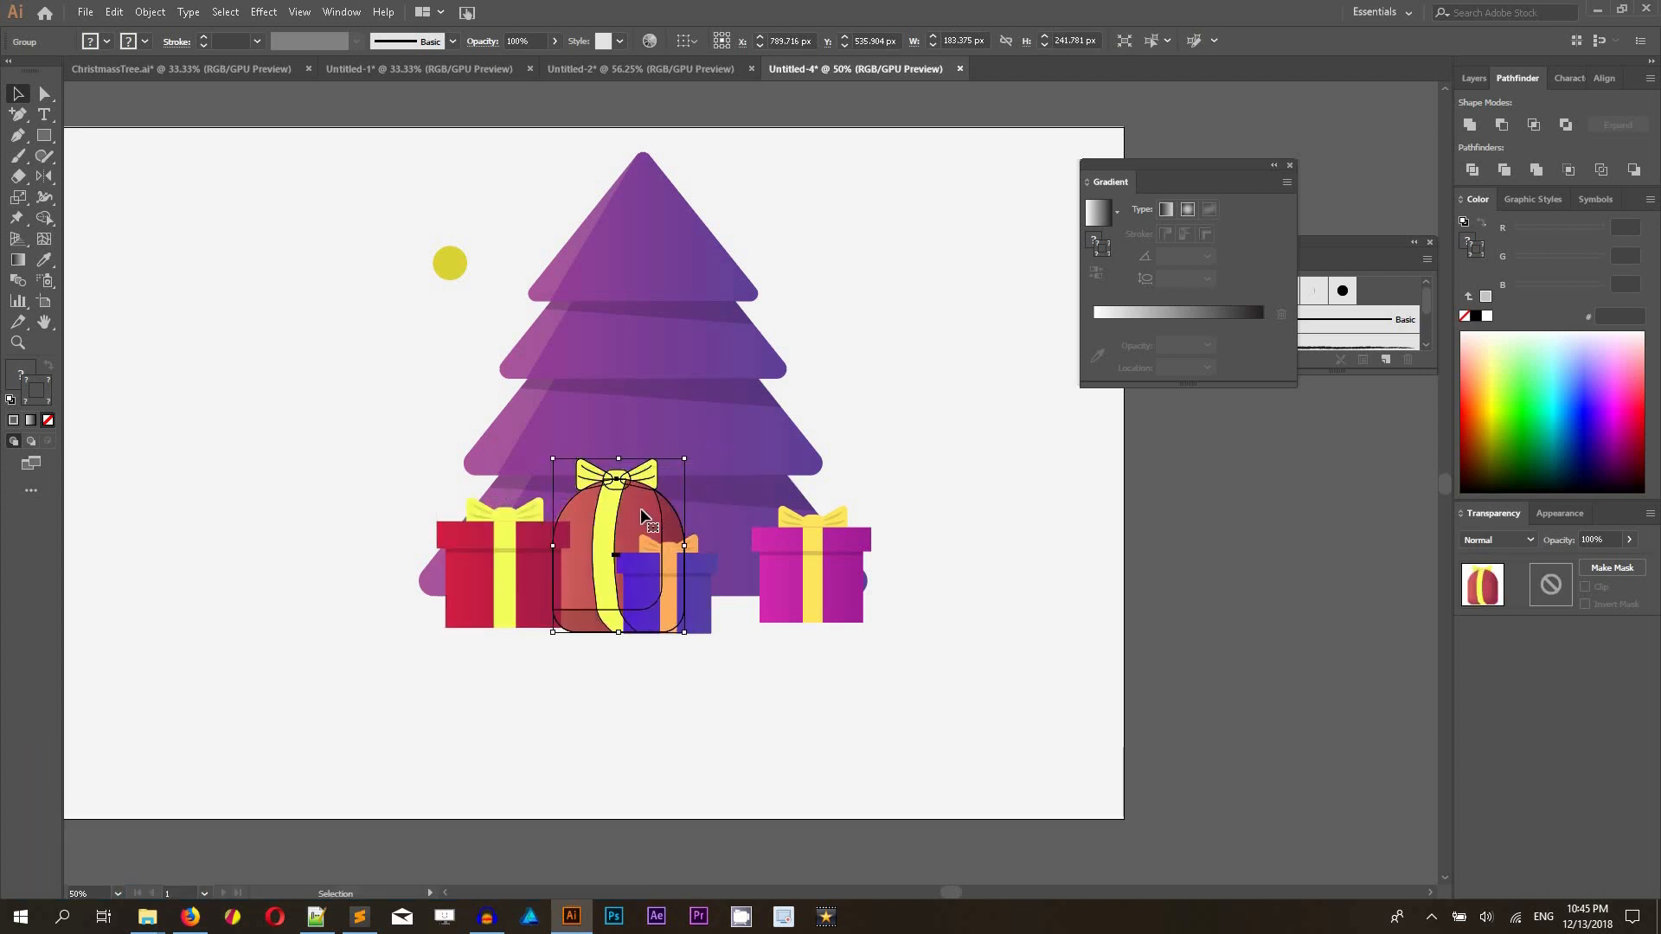
pyautogui.moveTo(629, 514); pyautogui.dragTo(771, 514)
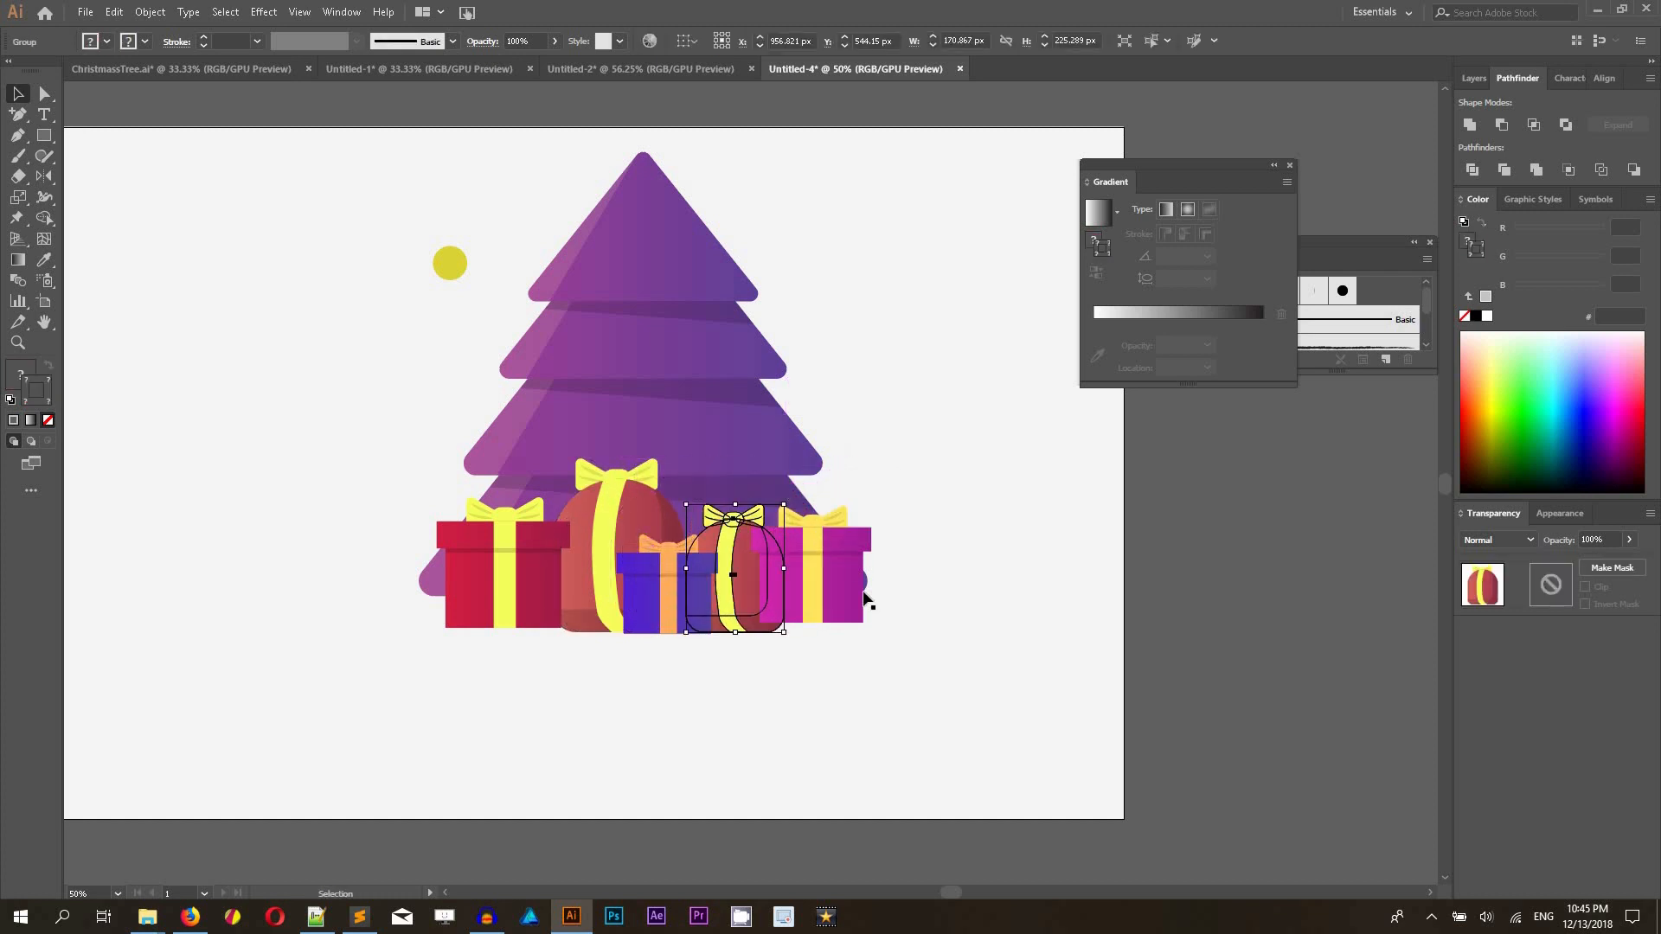
pyautogui.moveTo(739, 608)
pyautogui.mouseDown()
pyautogui.moveTo(838, 594)
pyautogui.moveTo(741, 603)
pyautogui.mouseUp()
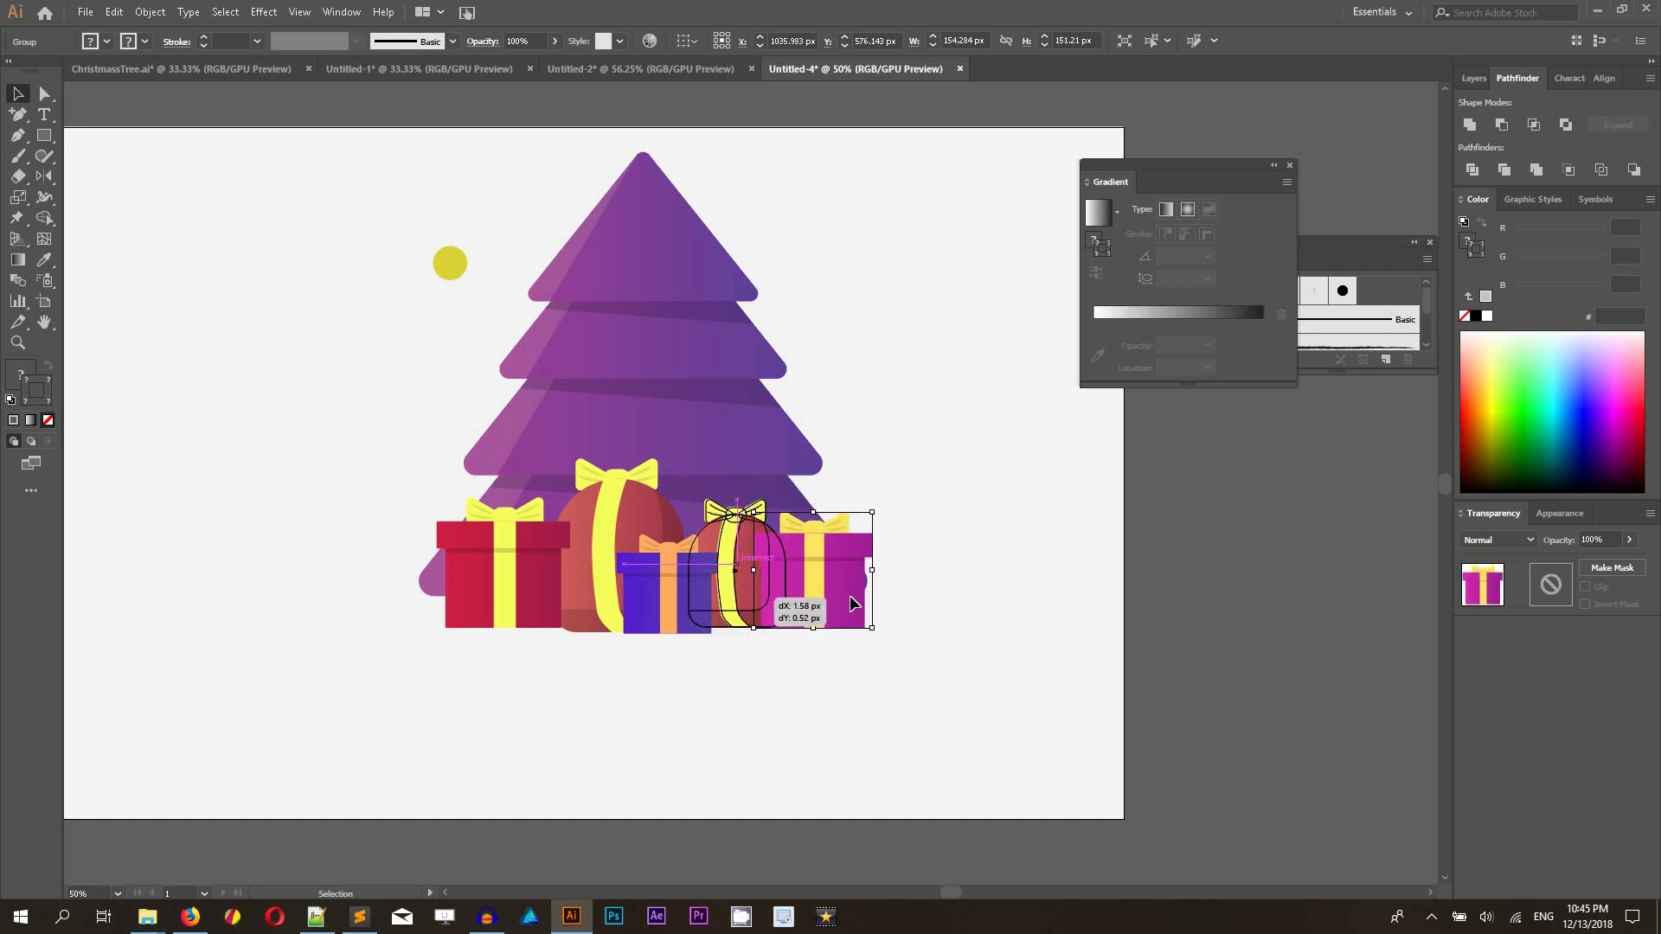
# - Align all five gifts under the tree along their bottom edges
pyautogui.moveTo(849, 596); pyautogui.dragTo(849, 596)
pyautogui.keyDown('shift'); pyautogui.click(735, 580); pyautogui.keyUp('shift')
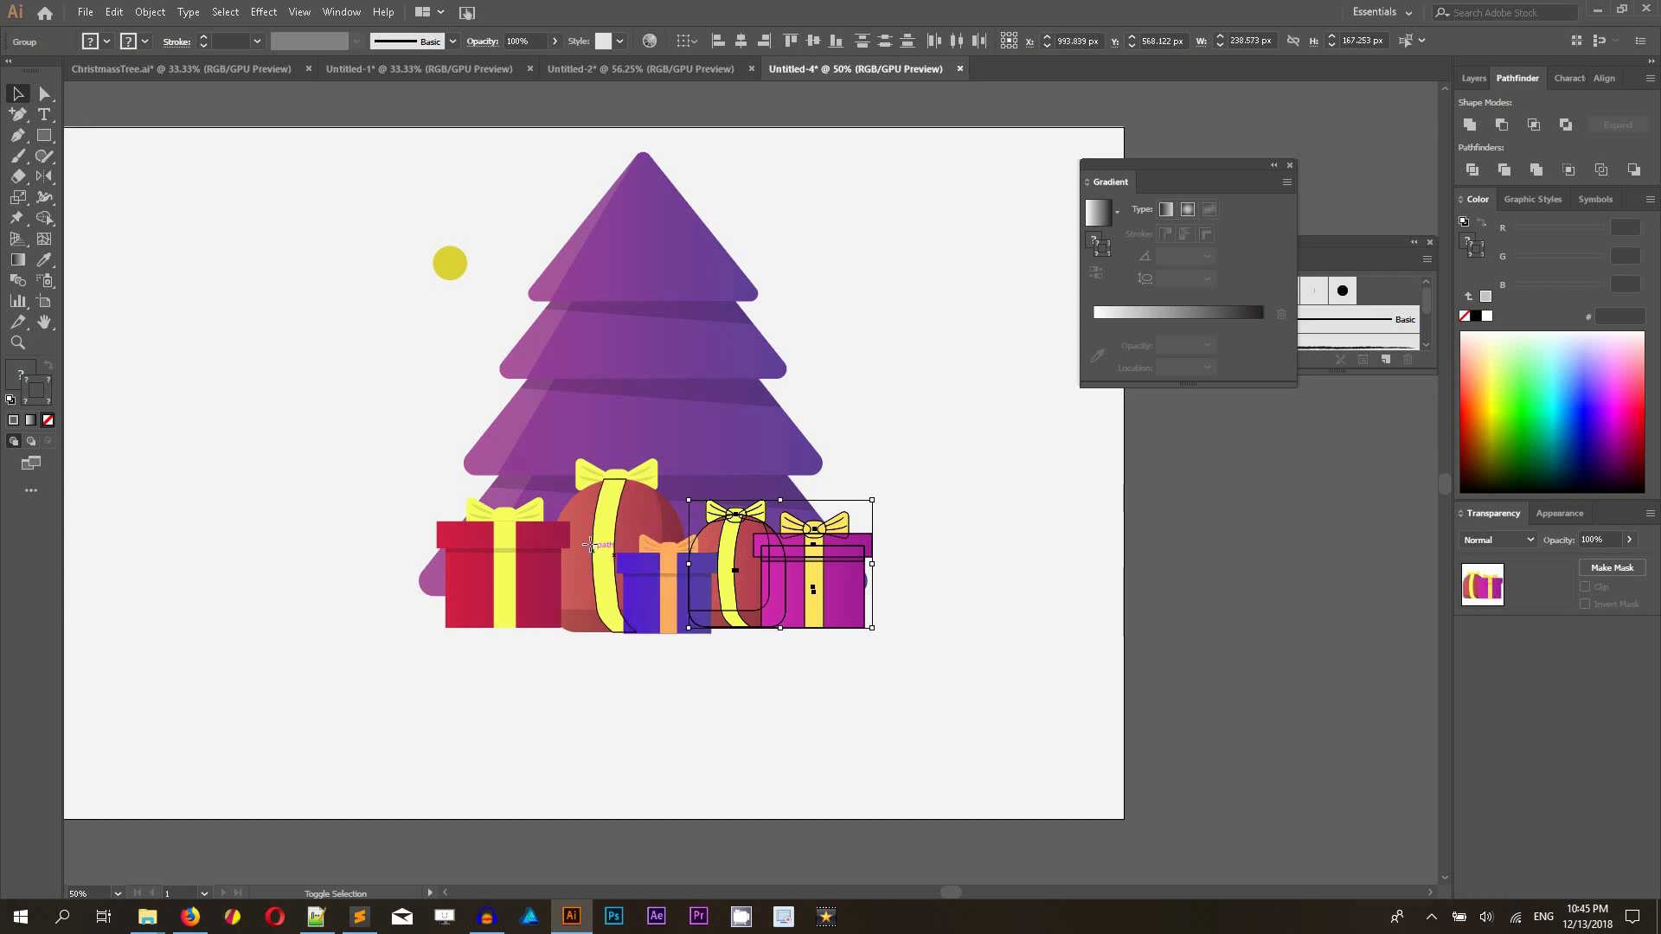
pyautogui.keyDown('shift'); pyautogui.click(589, 545); pyautogui.keyUp('shift')
pyautogui.keyDown('shift'); pyautogui.click(662, 606); pyautogui.keyUp('shift')
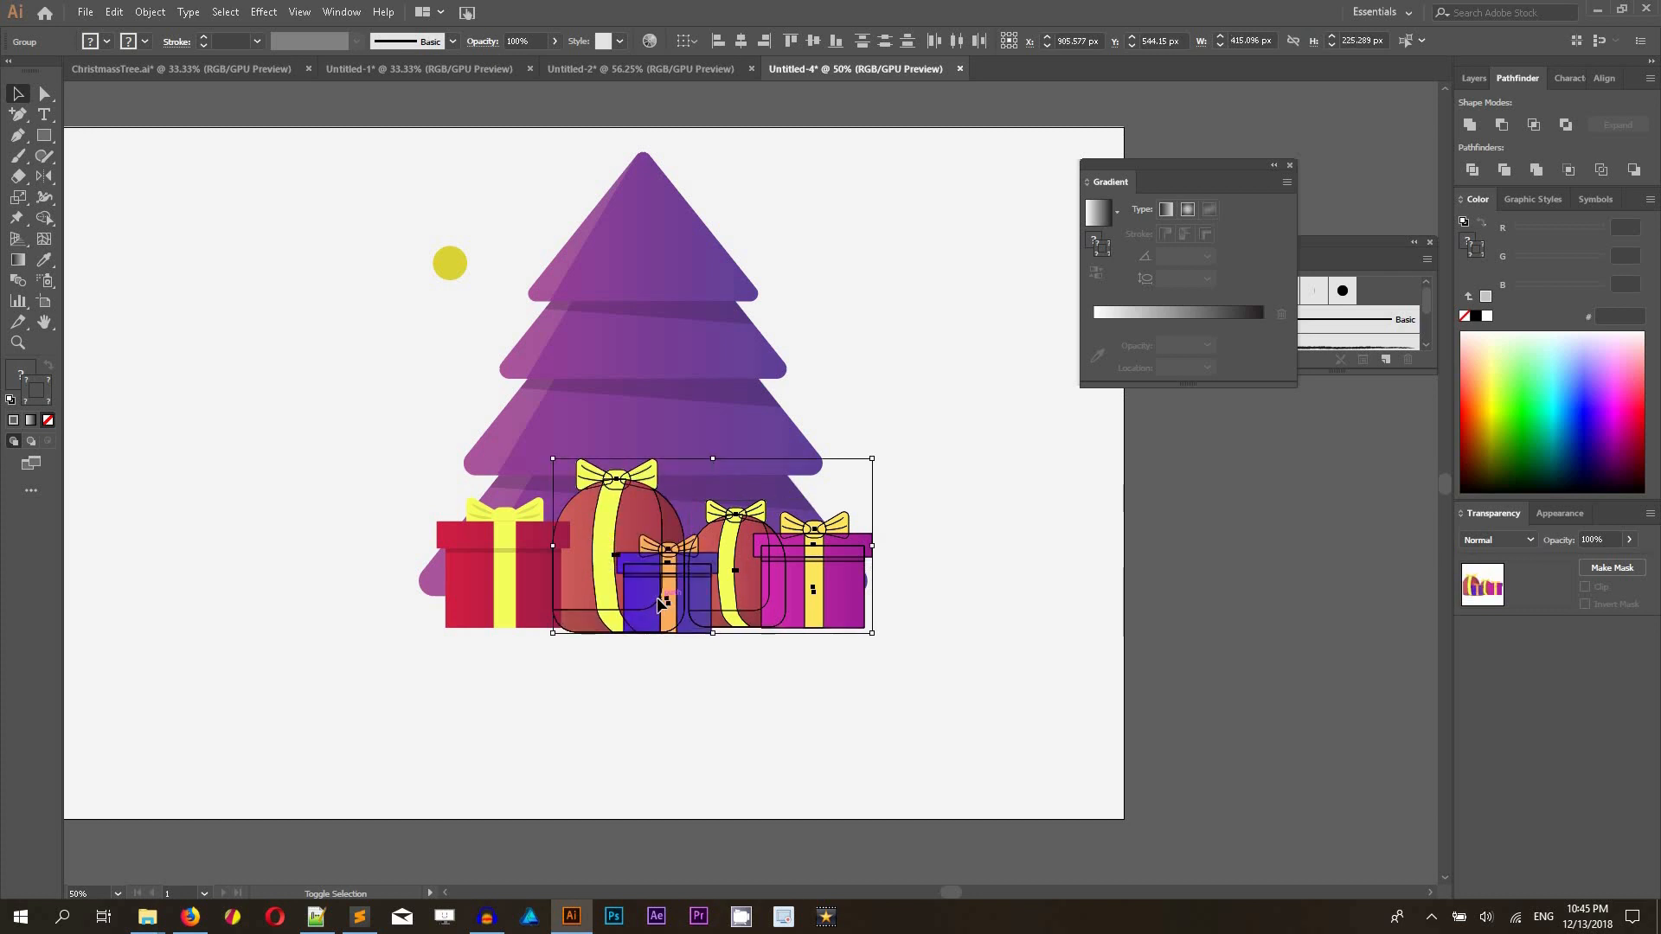
pyautogui.keyDown('shift'); pyautogui.click(464, 594); pyautogui.keyUp('shift')
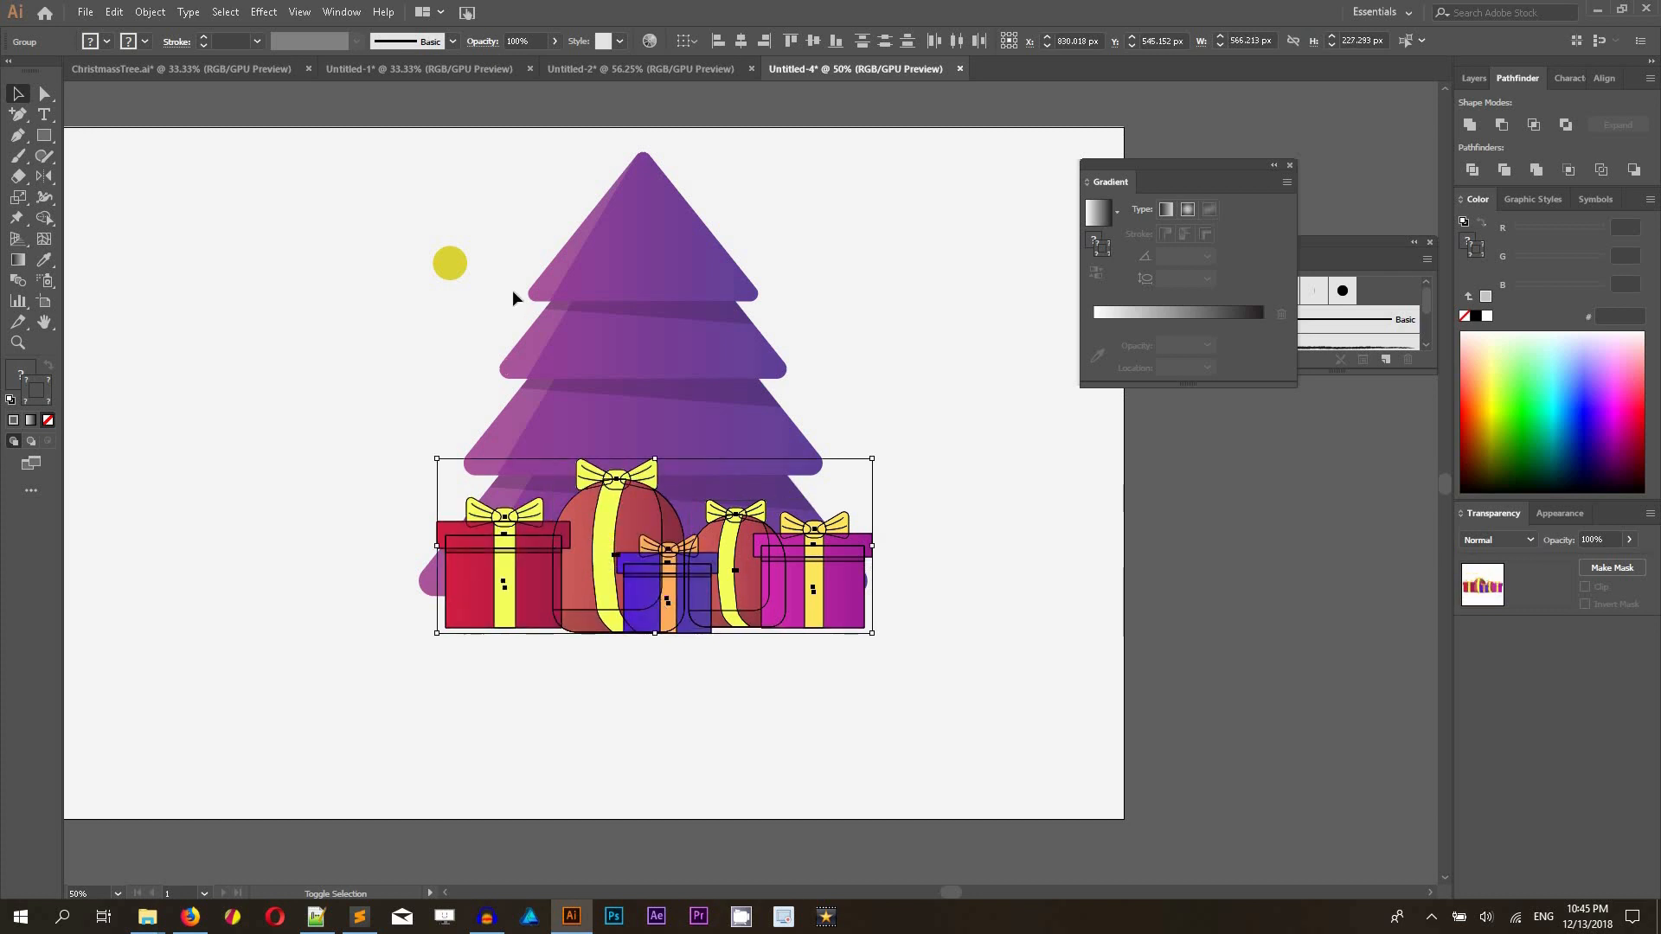
pyautogui.click(835, 40)
pyautogui.click(920, 289)
# - Recolor the smaller arched gift to a blue-purple body with an orange ribbon and bow
pyautogui.click(711, 542)
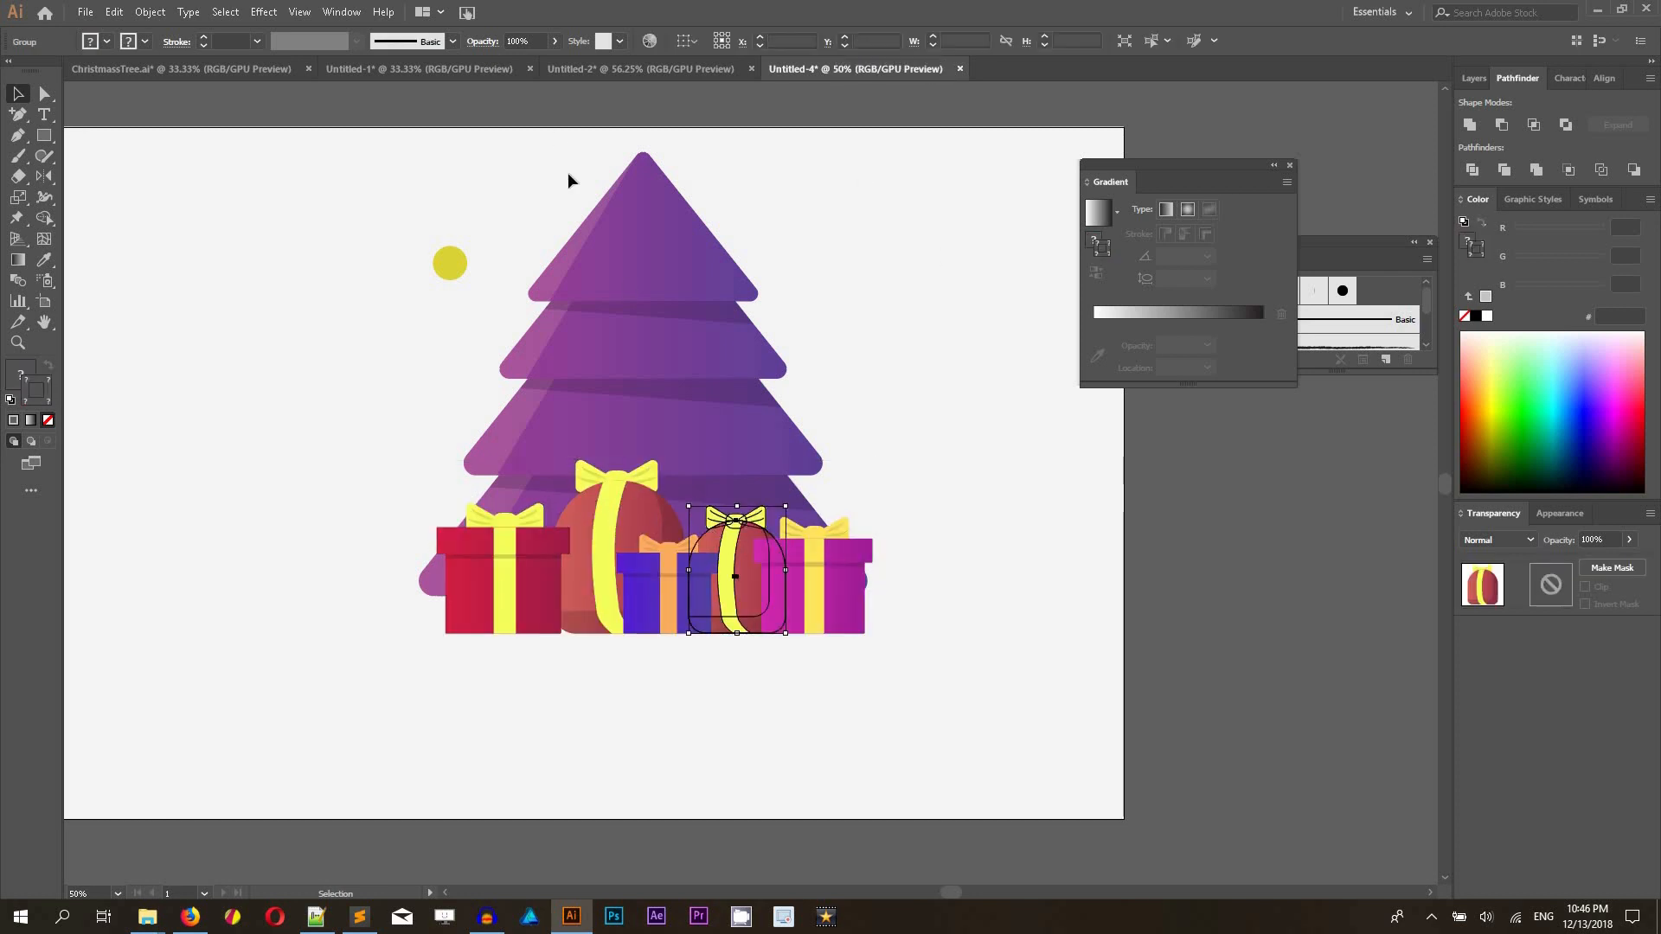
pyautogui.click(649, 41)
pyautogui.click(438, 172)
pyautogui.click(593, 425)
pyautogui.moveTo(516, 297); pyautogui.dragTo(474, 340)
pyautogui.click(721, 573)
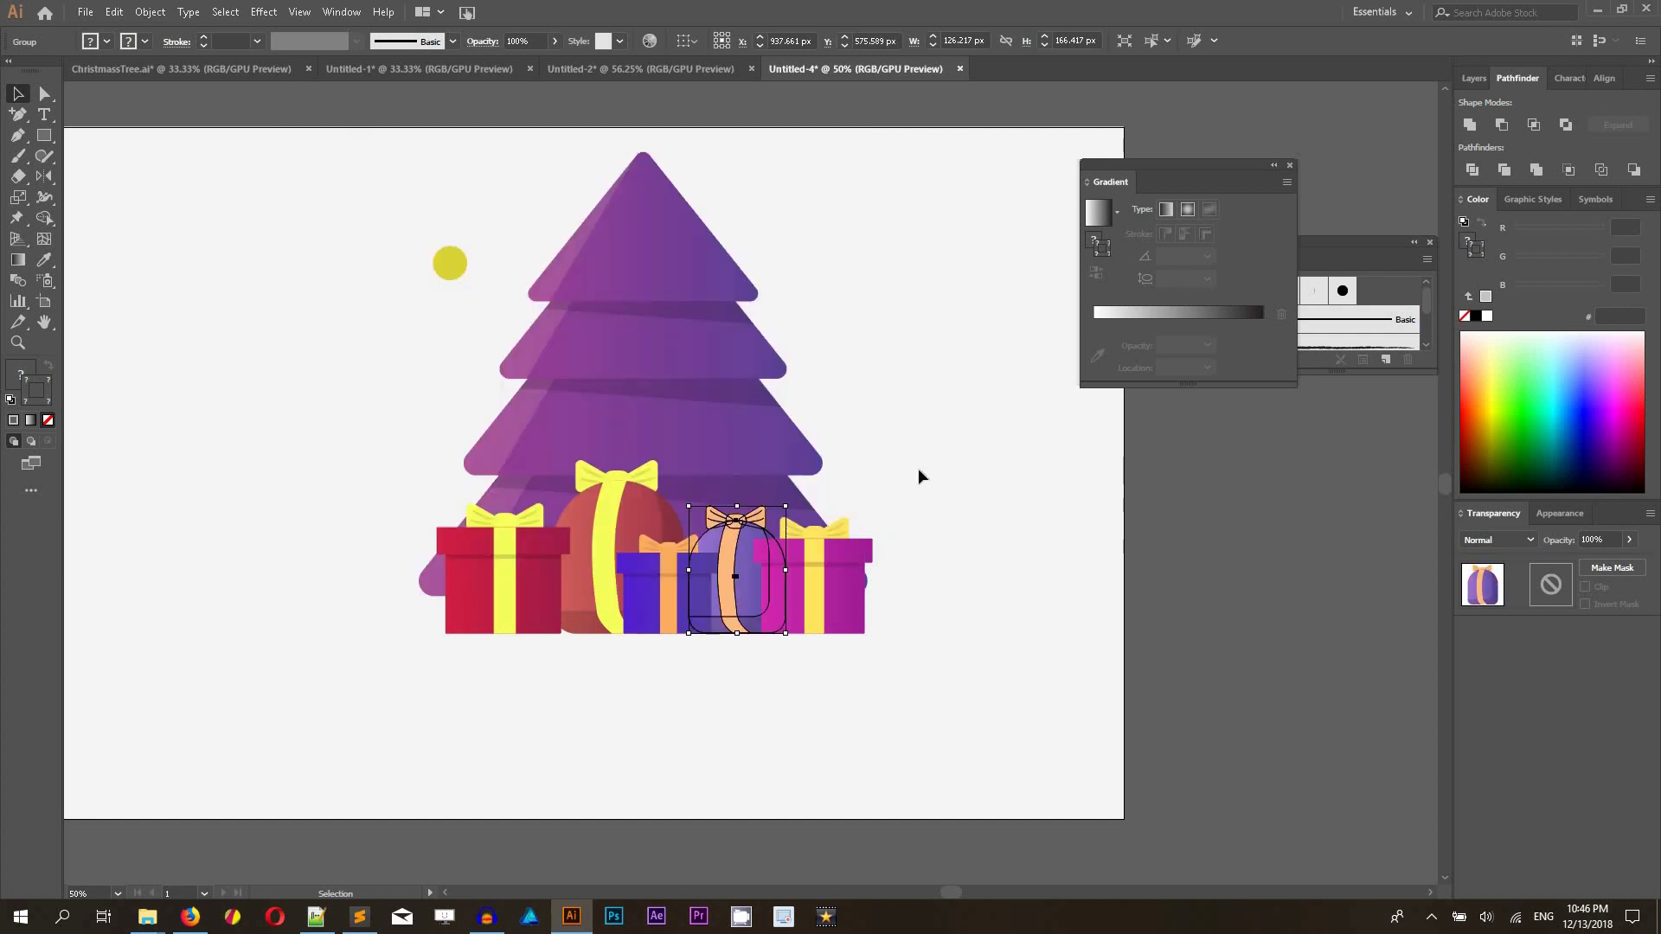
pyautogui.click(918, 471)
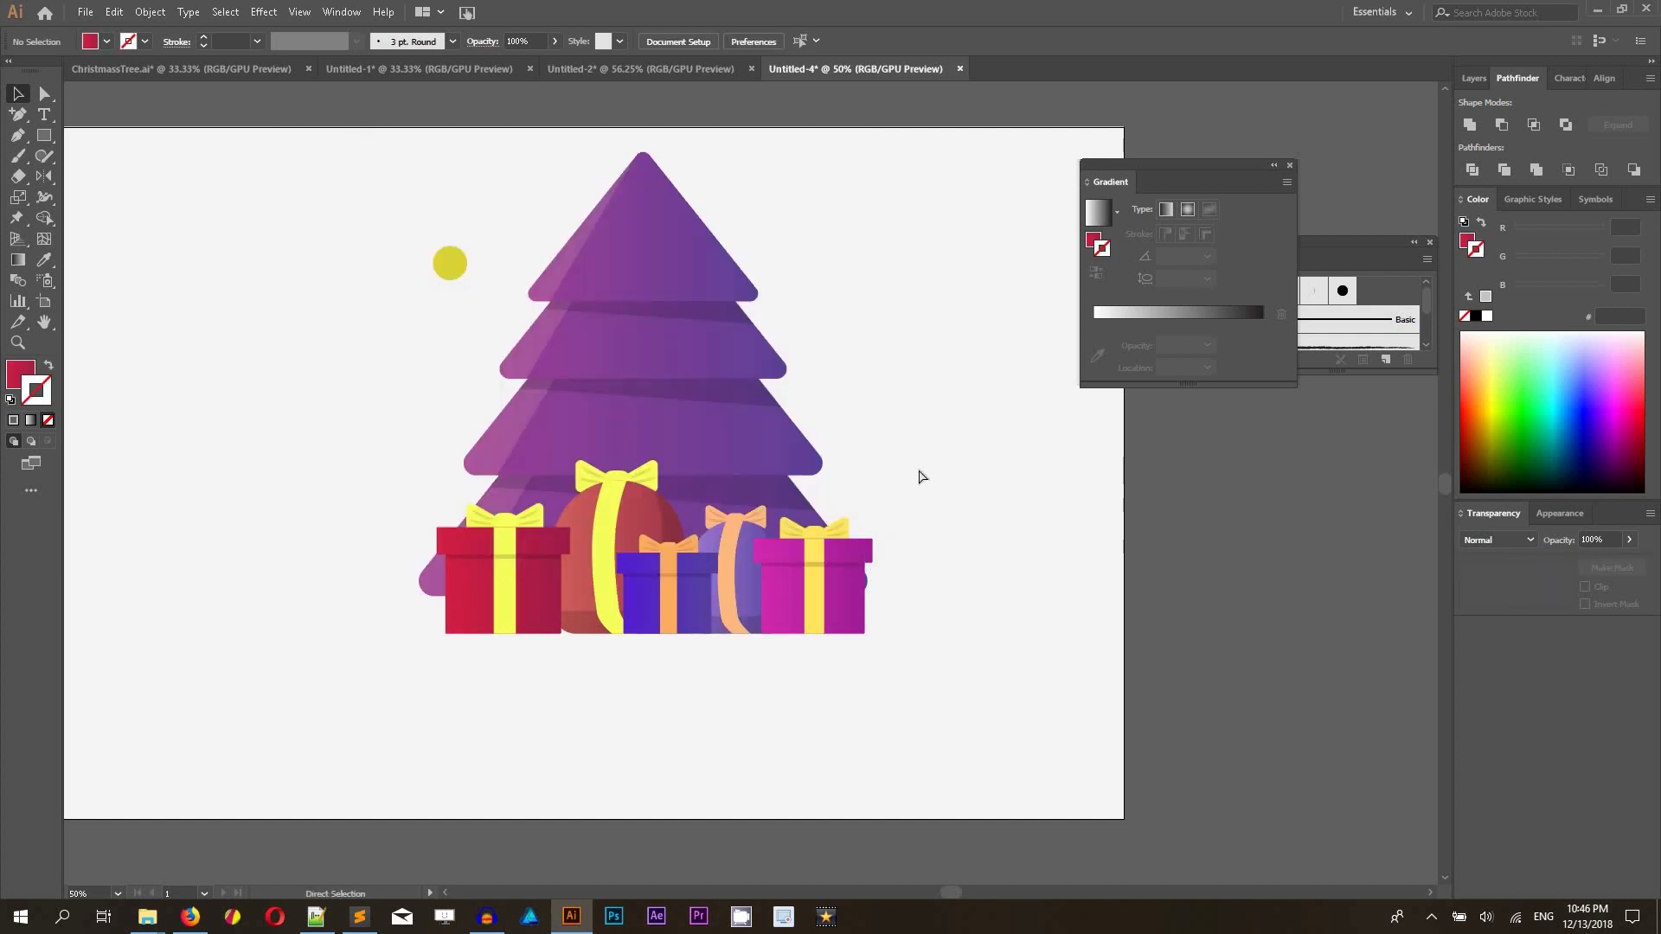
# - Unlock the tree's layer and move the tree and gifts together down and toward the artboard's right side
pyautogui.hotkey('ctrl', '-')
pyautogui.click(774, 521)
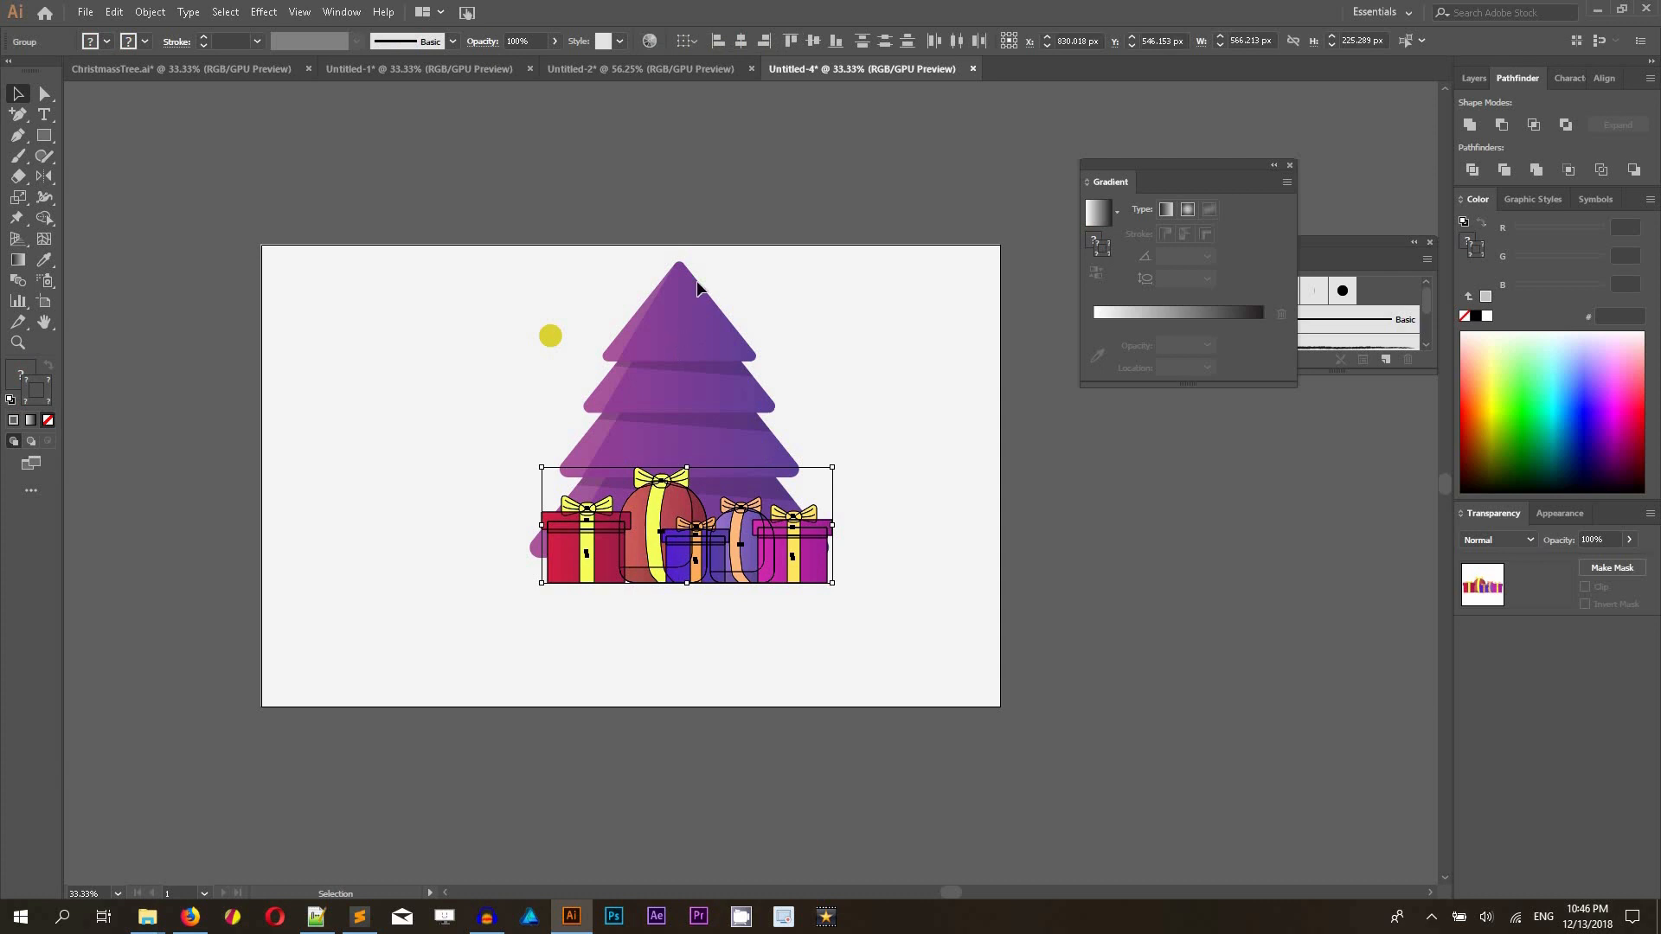
pyautogui.click(1473, 78)
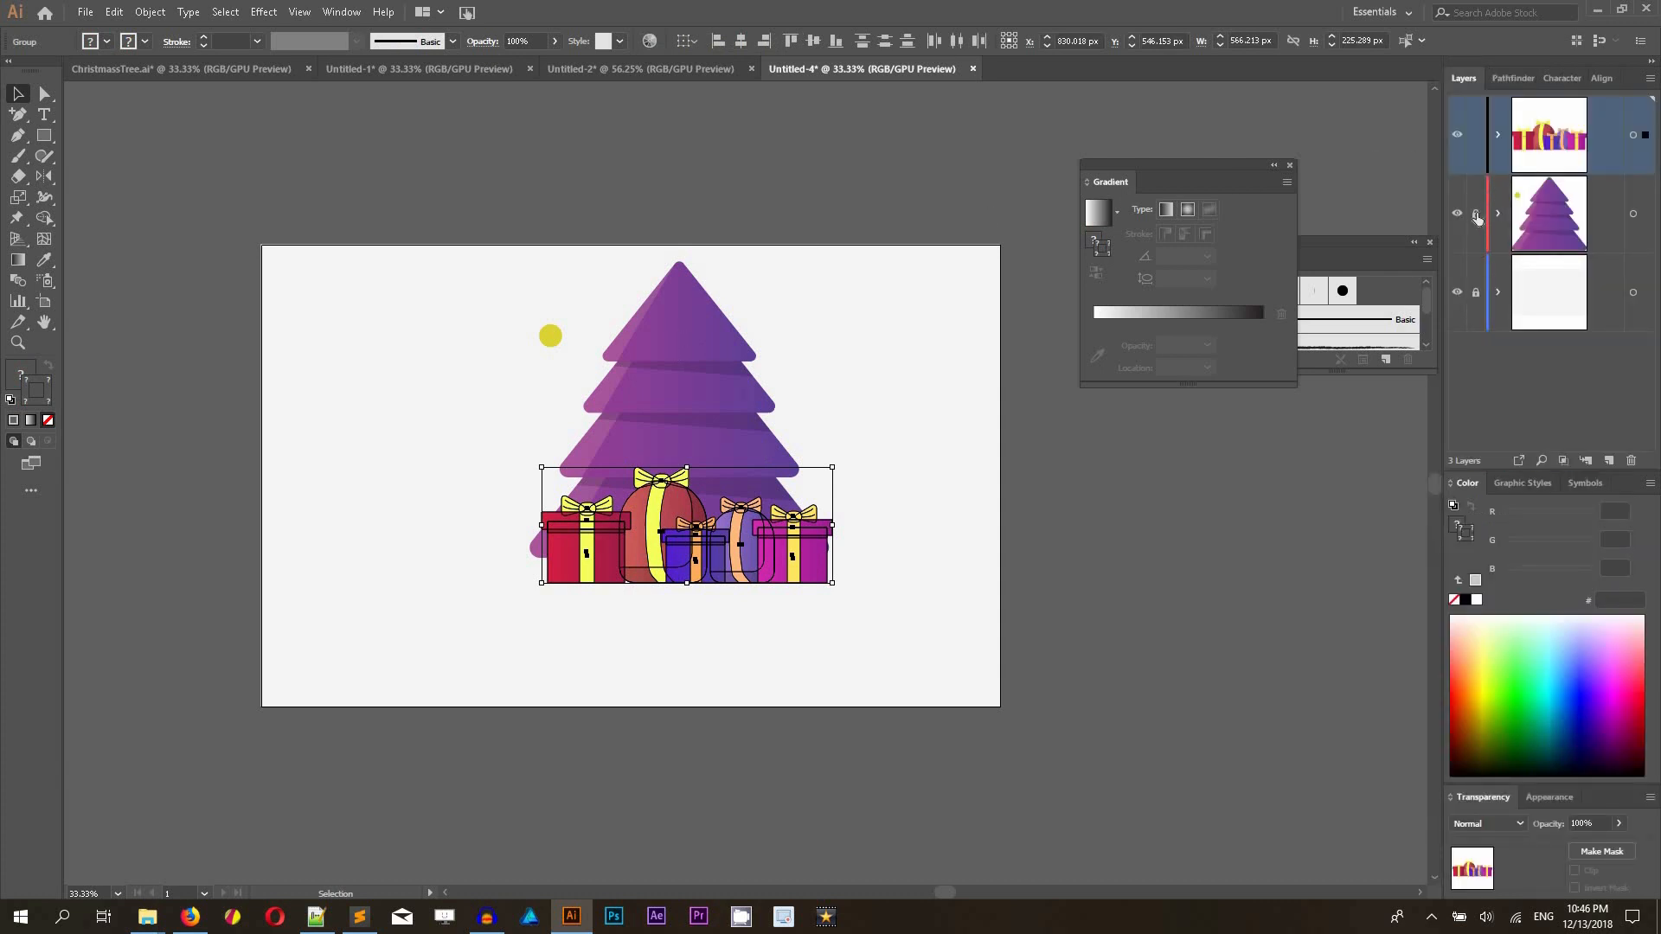
pyautogui.moveTo(597, 256); pyautogui.dragTo(851, 605)
pyautogui.moveTo(716, 383)
pyautogui.mouseDown()
pyautogui.moveTo(740, 412)
pyautogui.moveTo(670, 372)
pyautogui.moveTo(735, 381)
pyautogui.mouseUp()
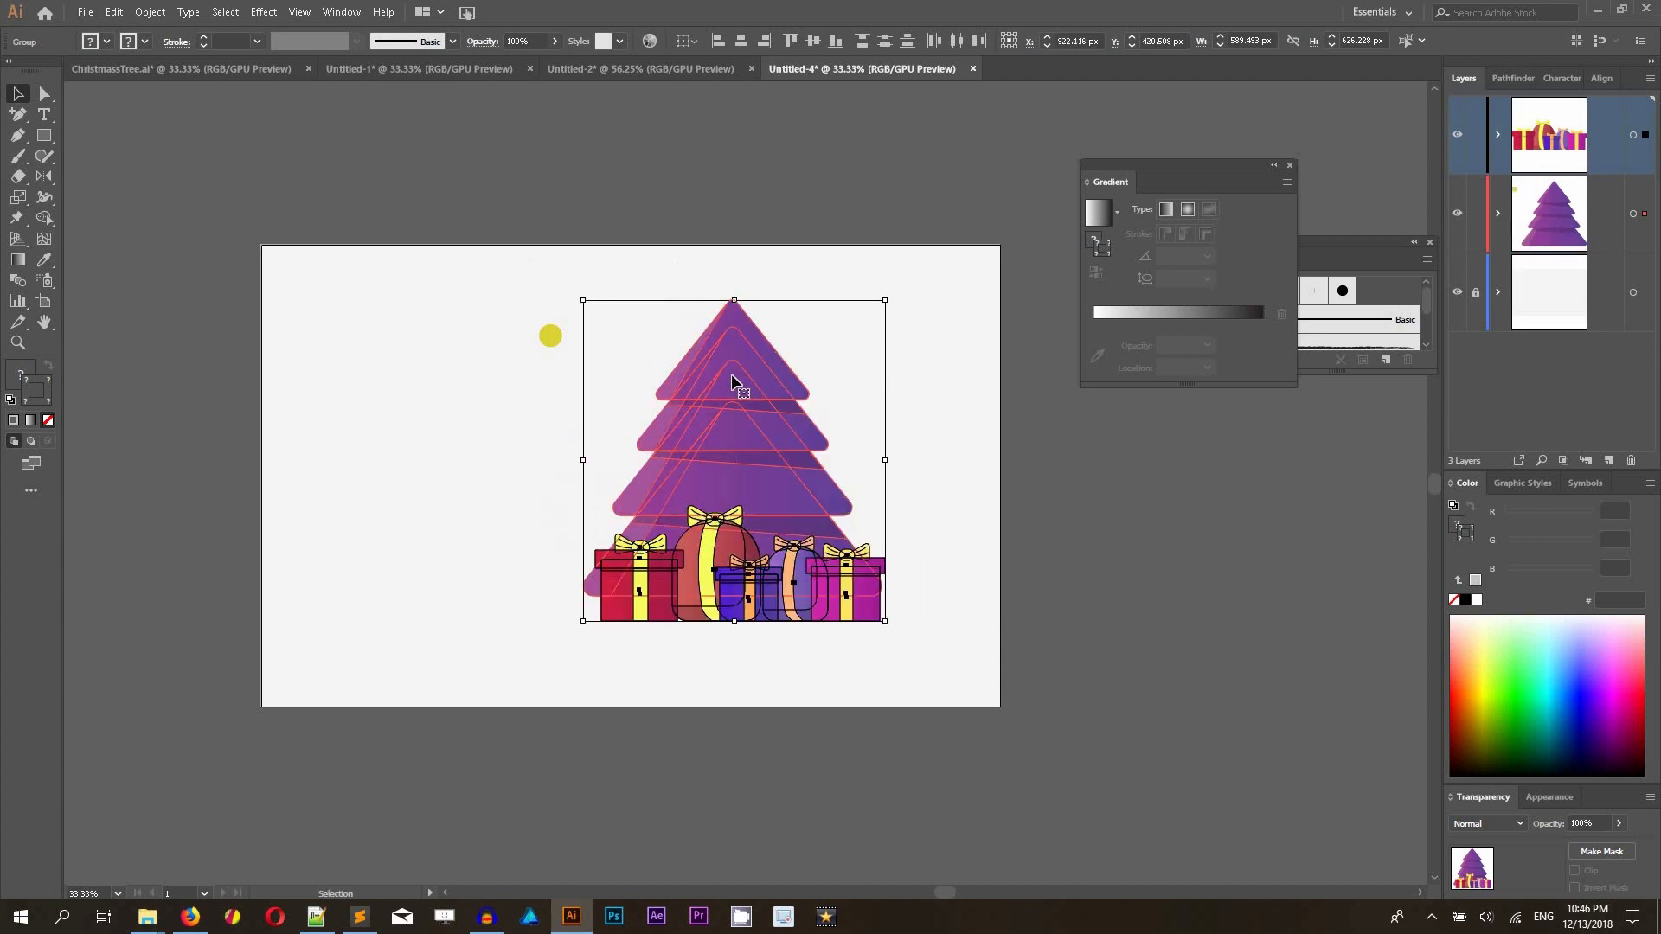
pyautogui.click(663, 259)
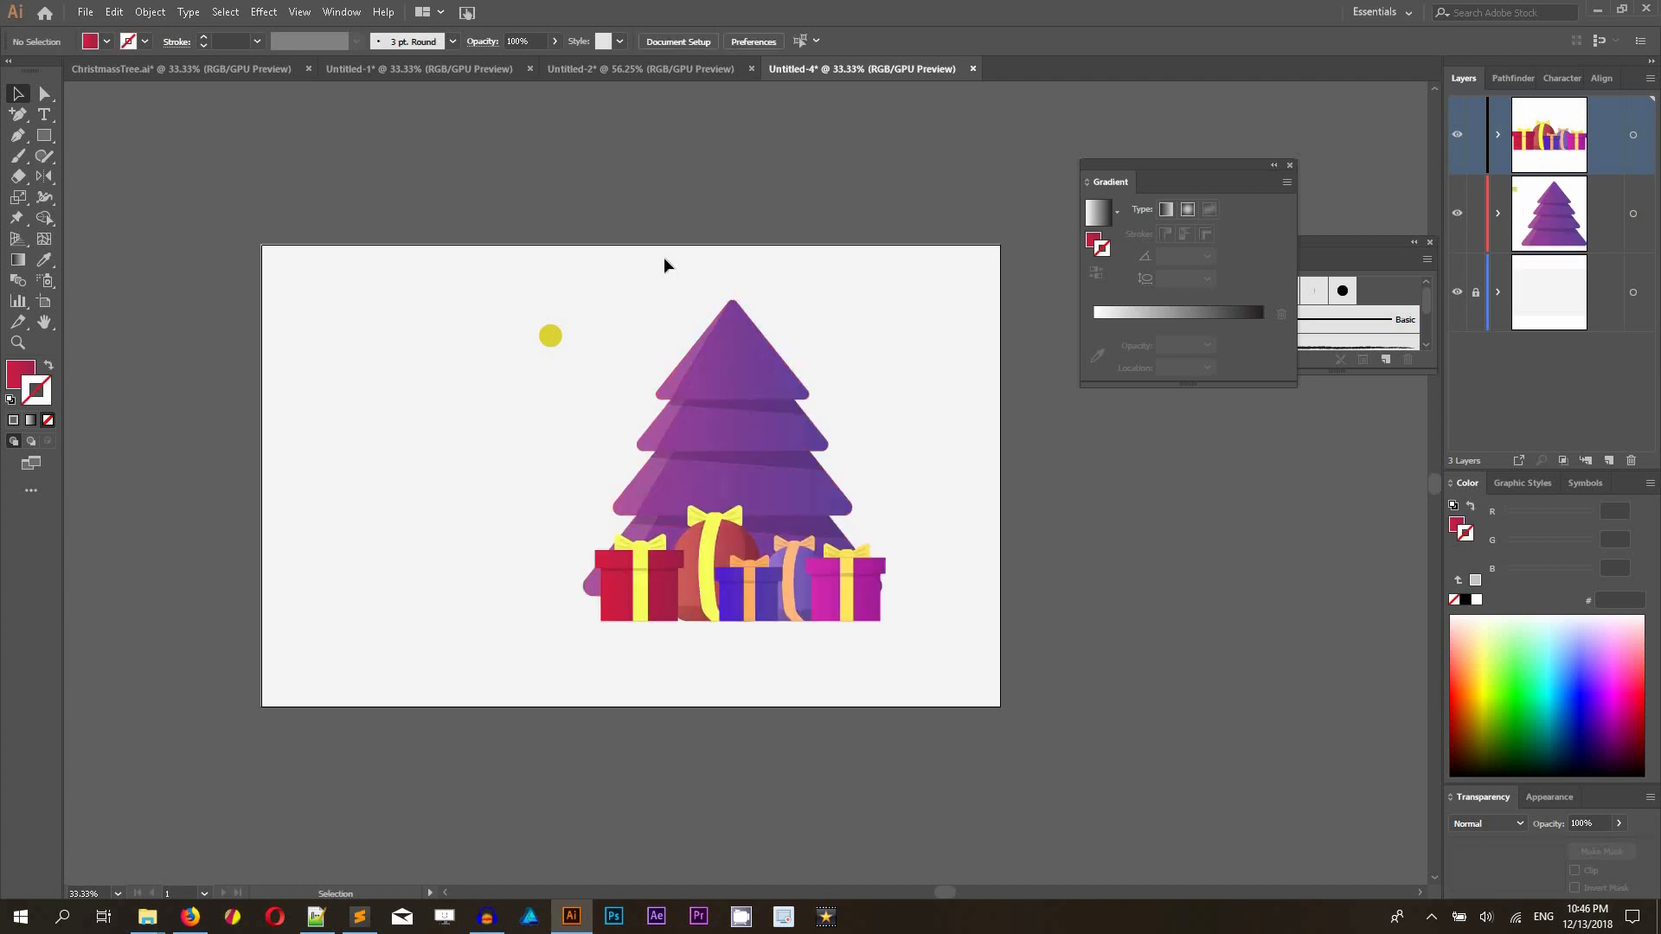
# - Draw a five-pointed star about 125 px wide centered on the tree's tip and round its corners to 6 px
pyautogui.moveTo(48, 147); pyautogui.dragTo(115, 218)
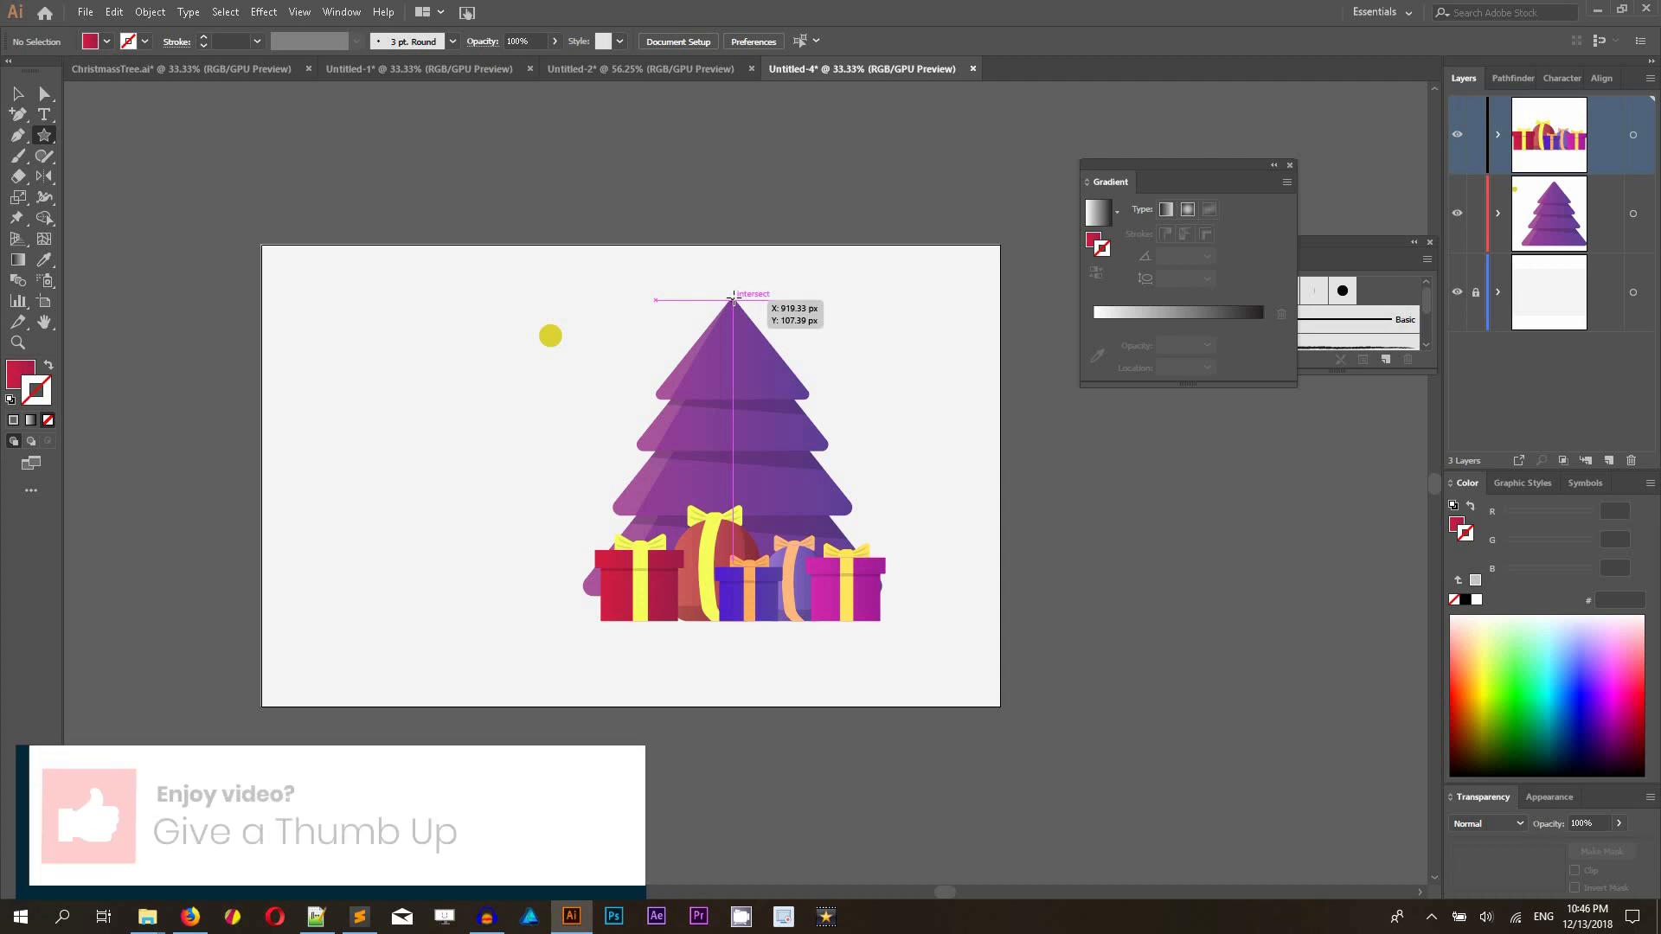
pyautogui.moveTo(733, 298); pyautogui.dragTo(756, 324)
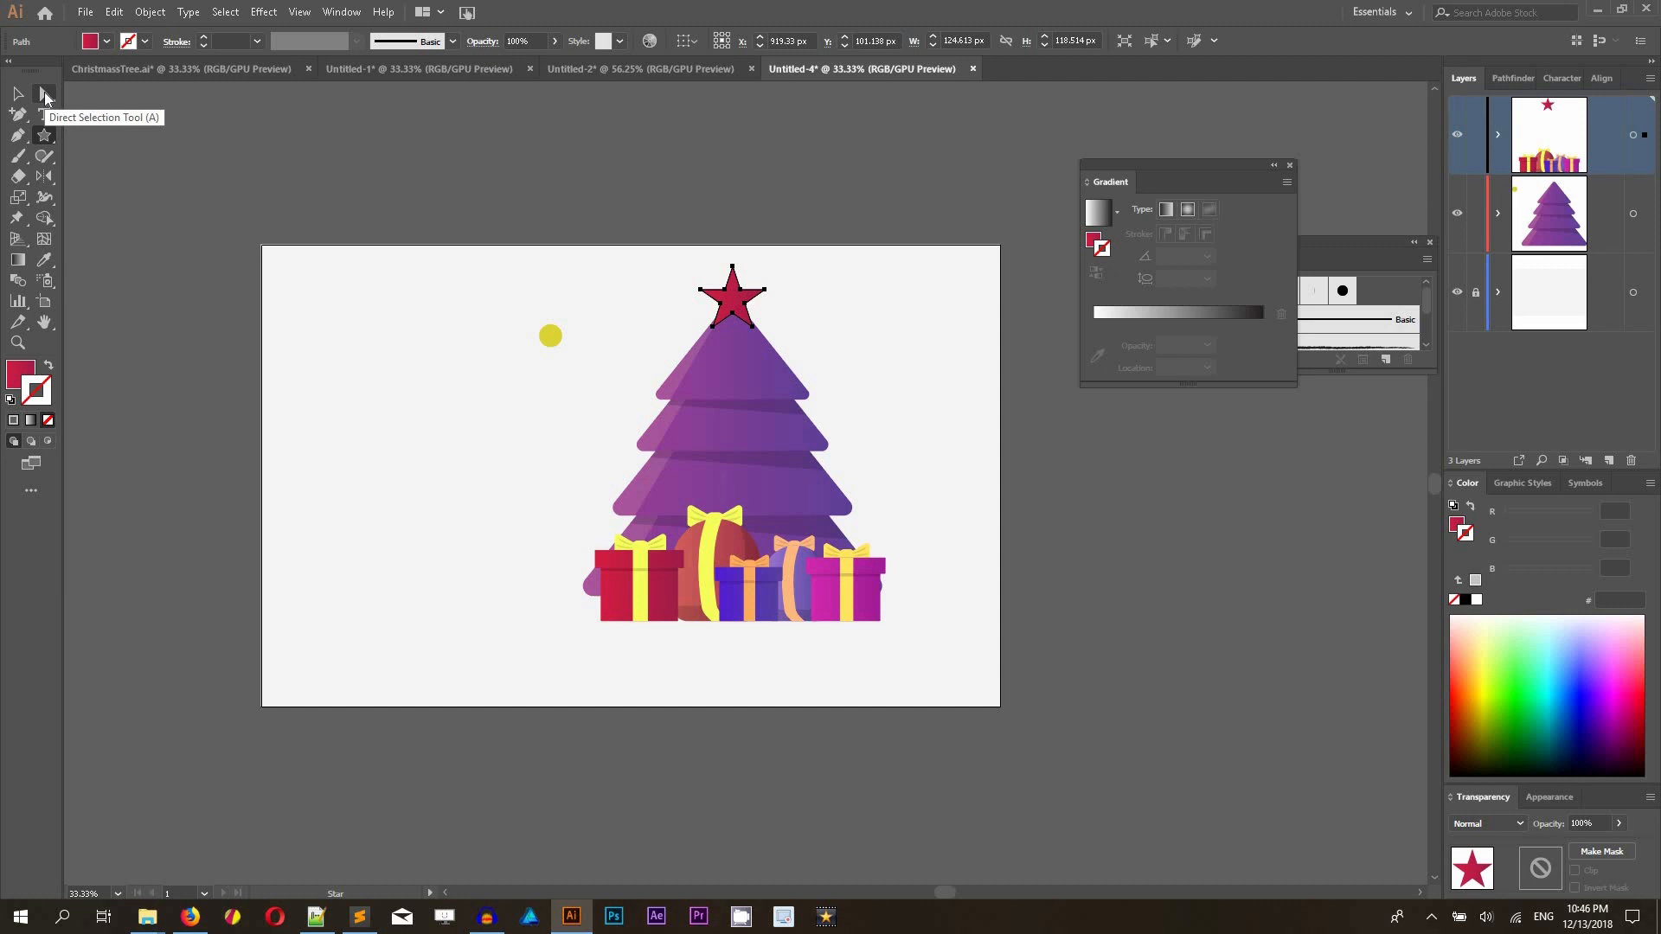
pyautogui.hotkey('ctrl', '+')
pyautogui.hotkey('ctrl', '+')
pyautogui.hotkey('ctrl', '+')
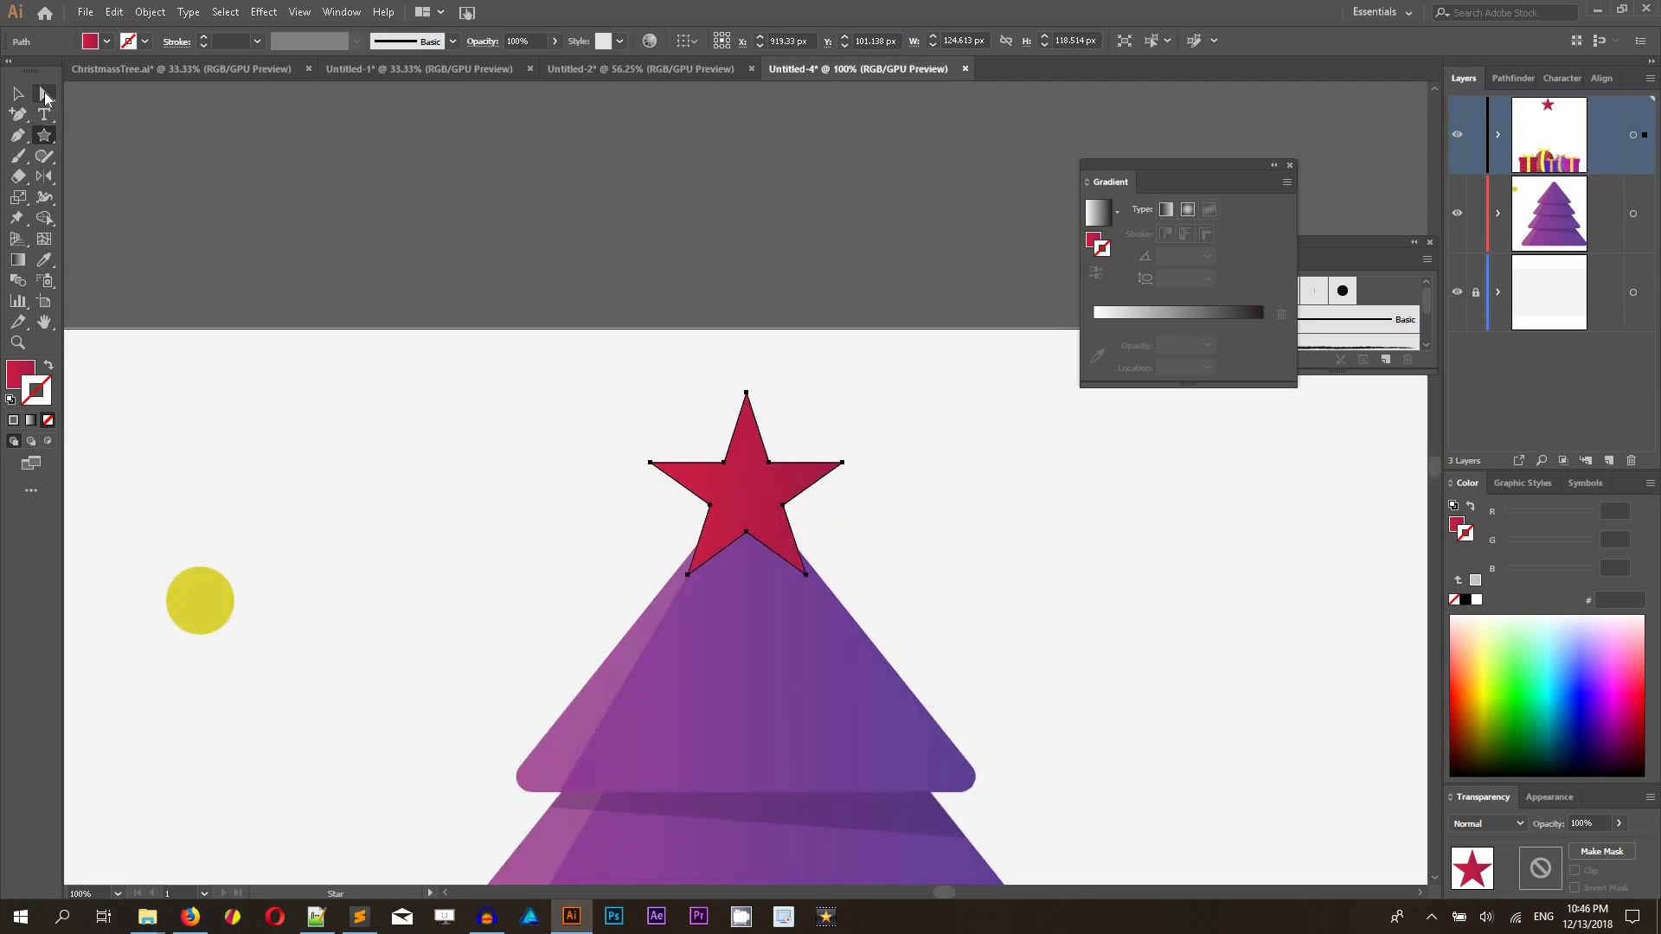
pyautogui.click(46, 96)
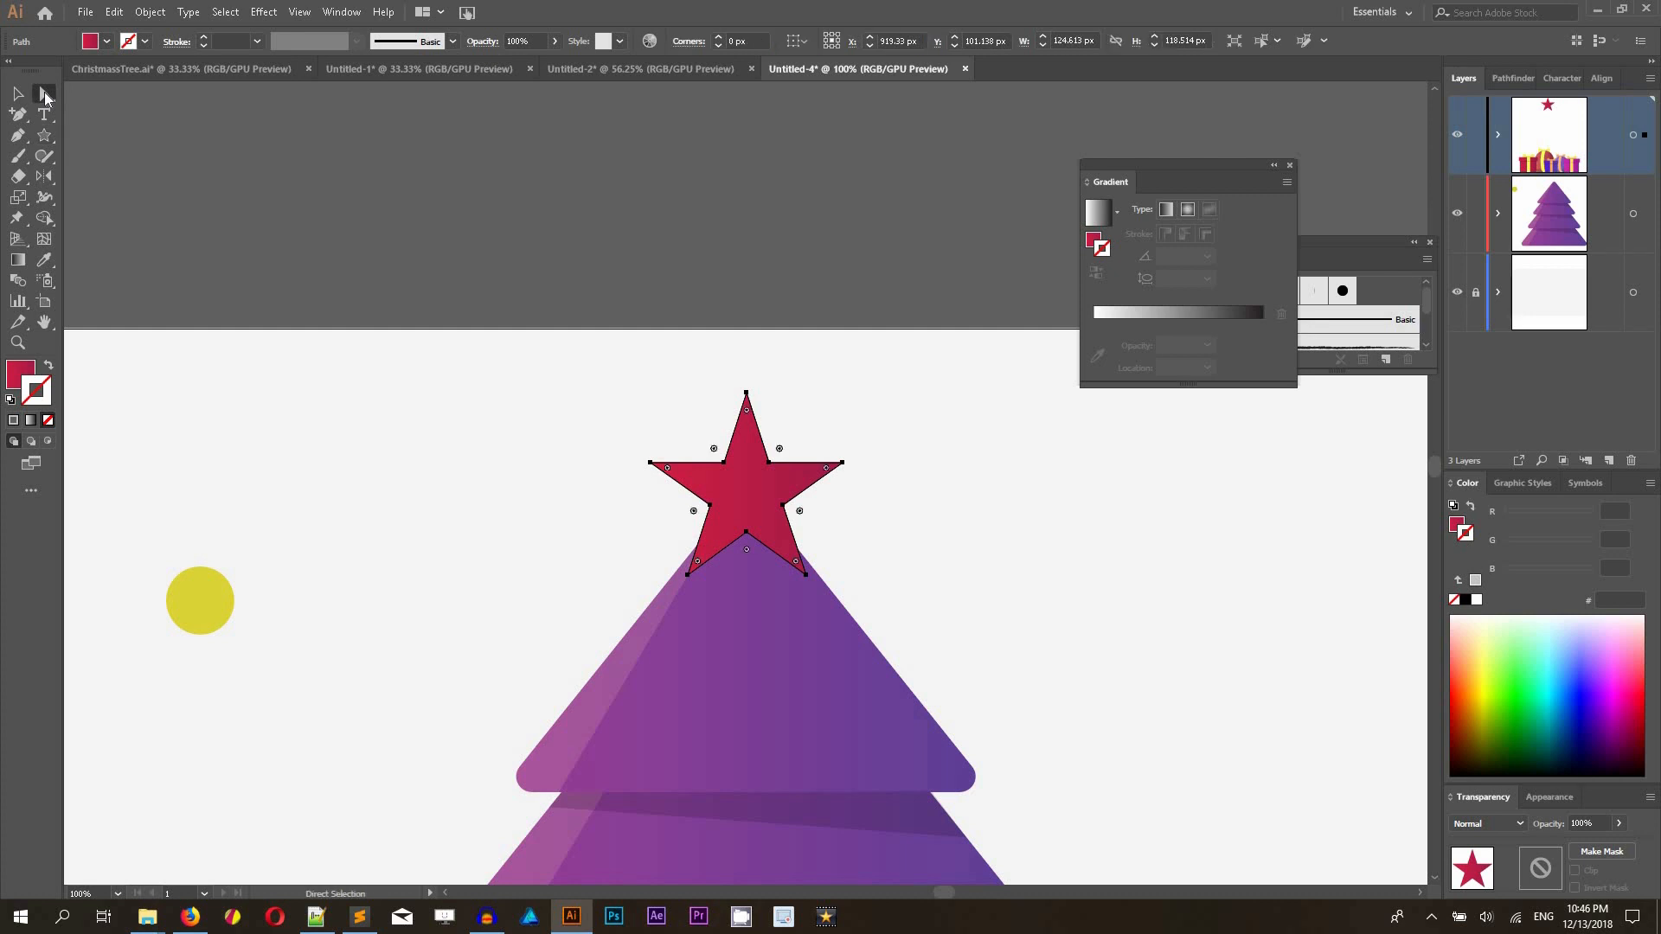
pyautogui.click(719, 36)
pyautogui.click(719, 36)
pyautogui.click(720, 36)
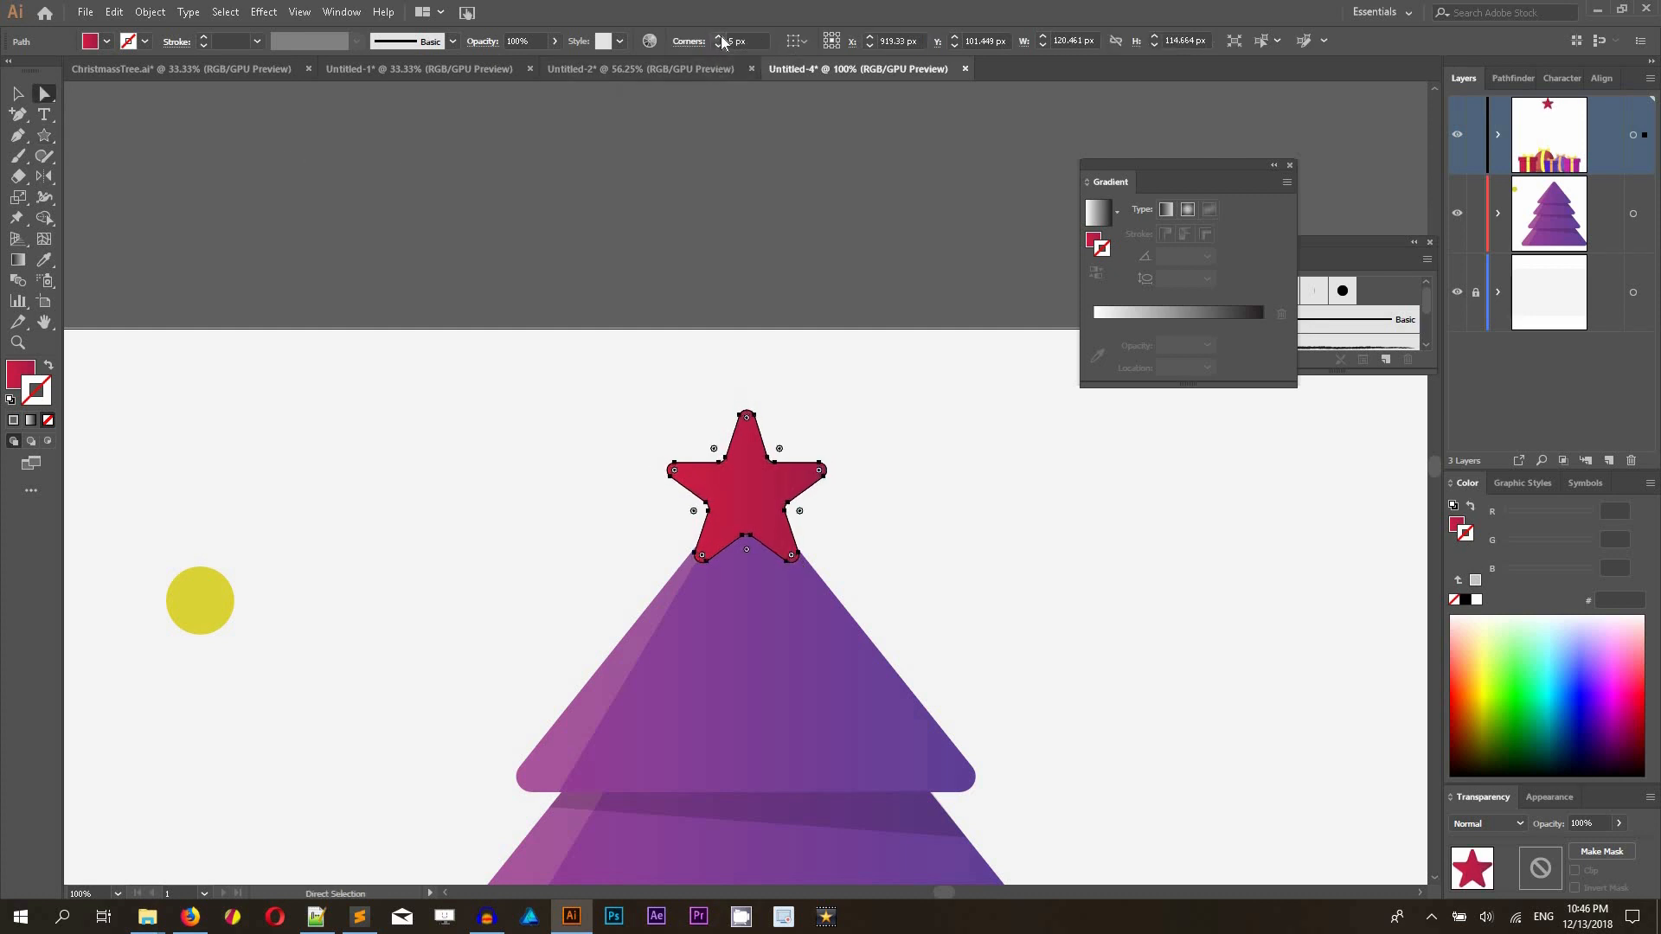
pyautogui.click(719, 37)
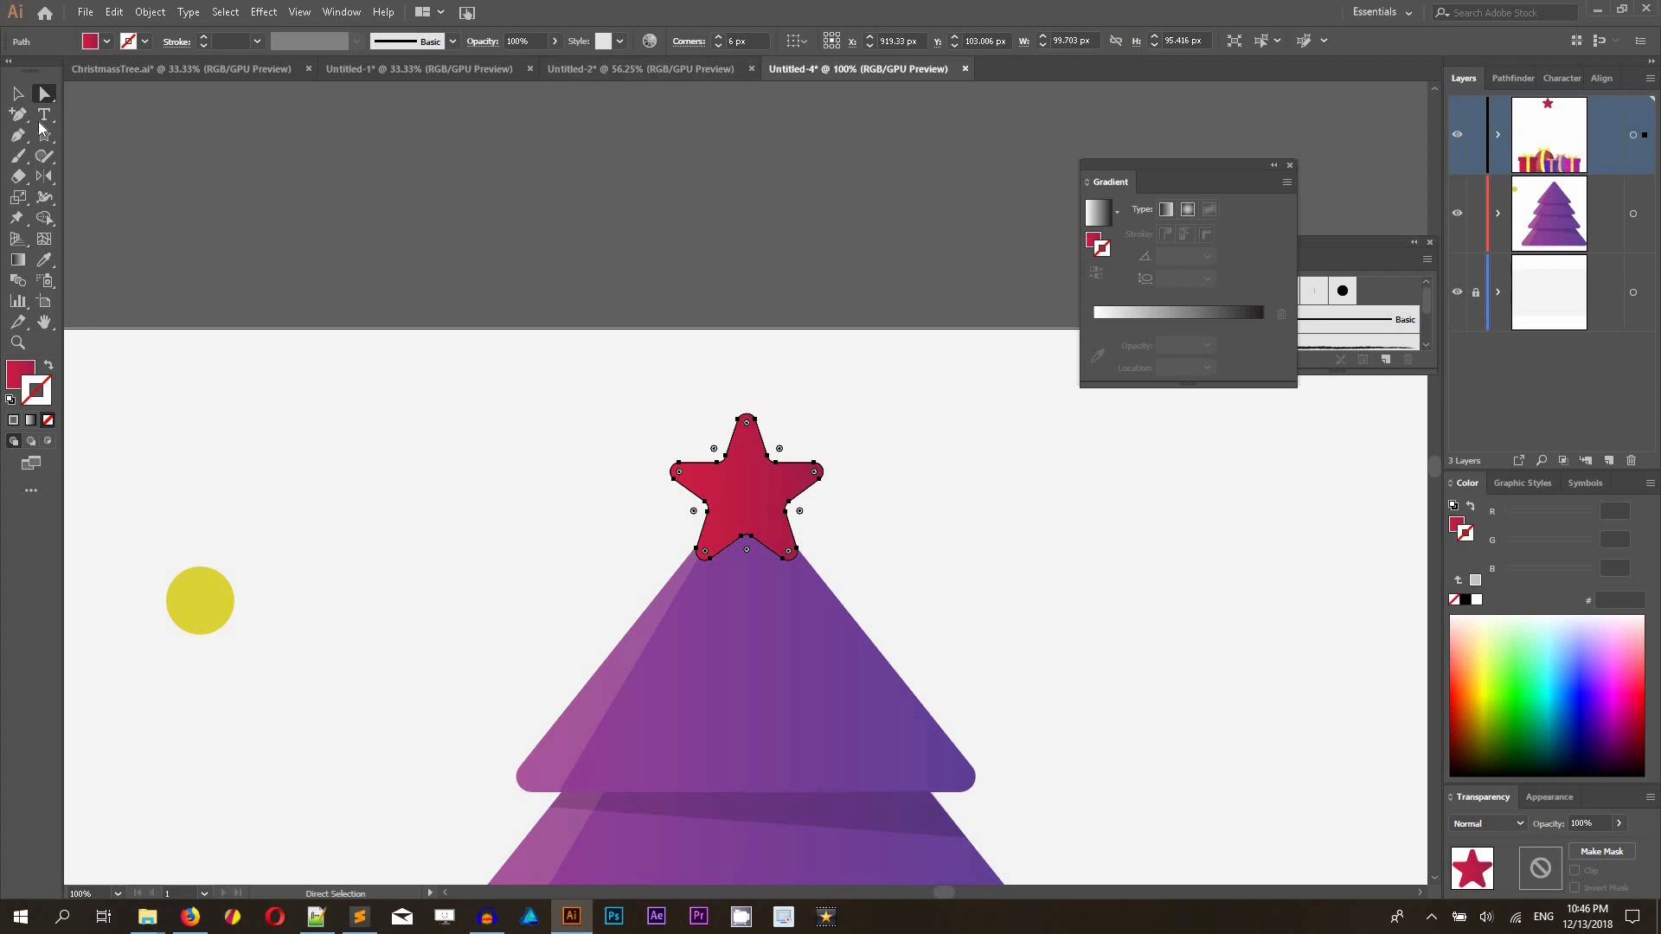
# - Raise the star so its lower points sit on the tree's tip
pyautogui.click(17, 94)
pyautogui.moveTo(740, 499); pyautogui.dragTo(743, 456)
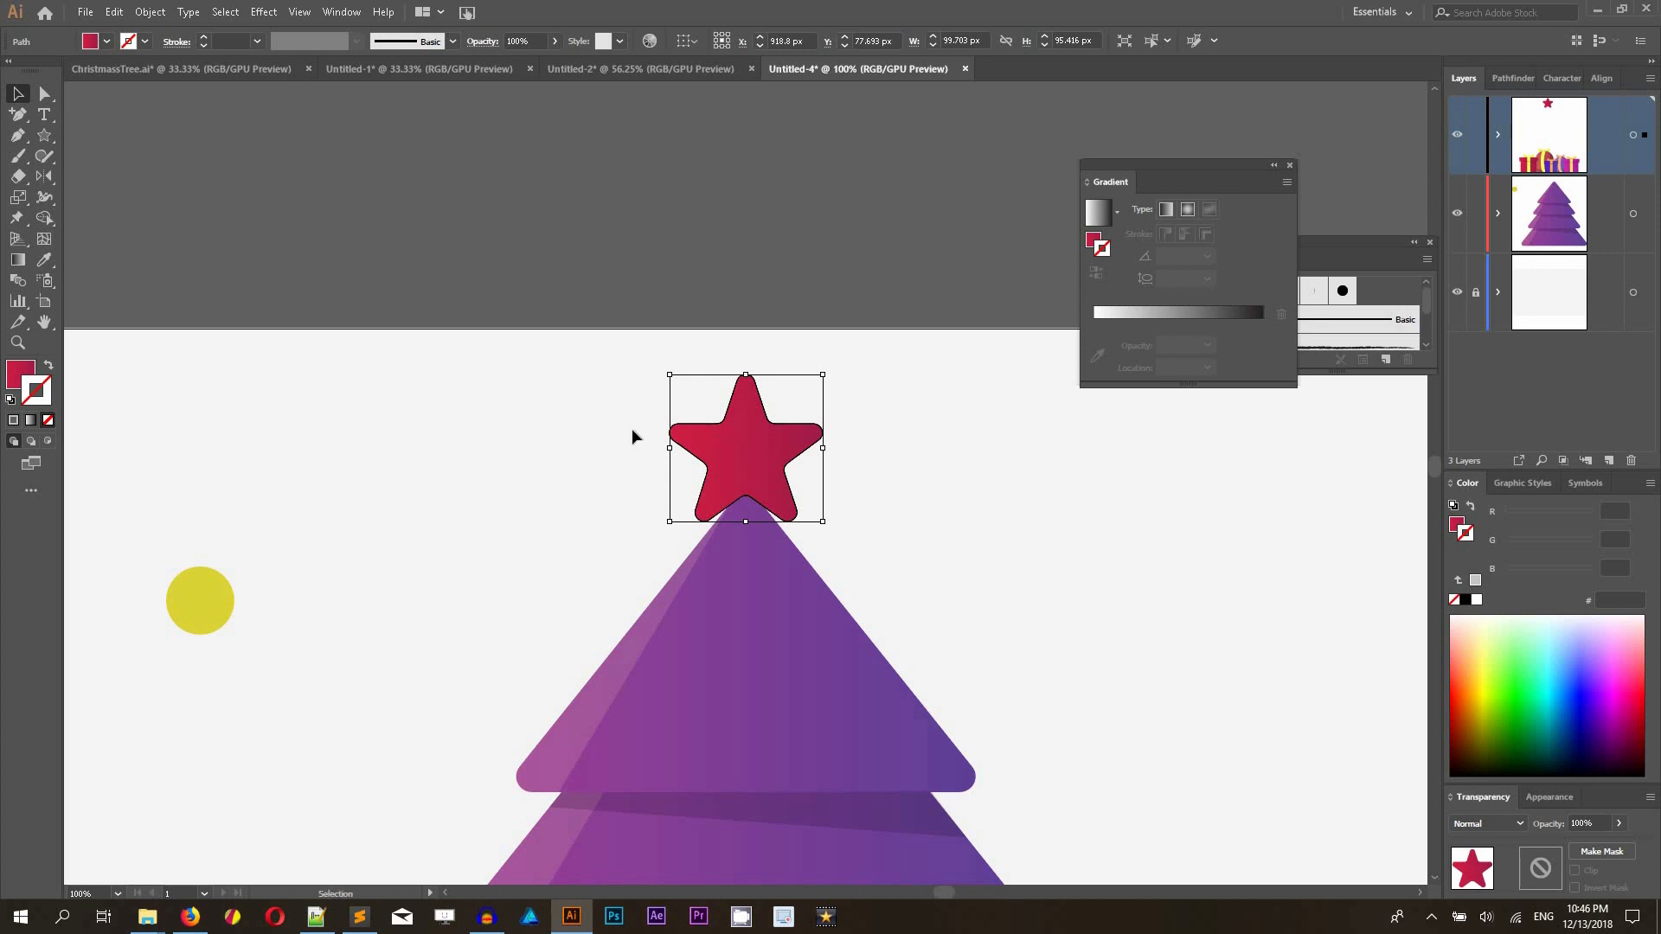
pyautogui.click(631, 428)
# - Apply a linear gradient to the star's fill with its starting color set to RGB hex fffb00
pyautogui.click(761, 429)
pyautogui.click(1170, 317)
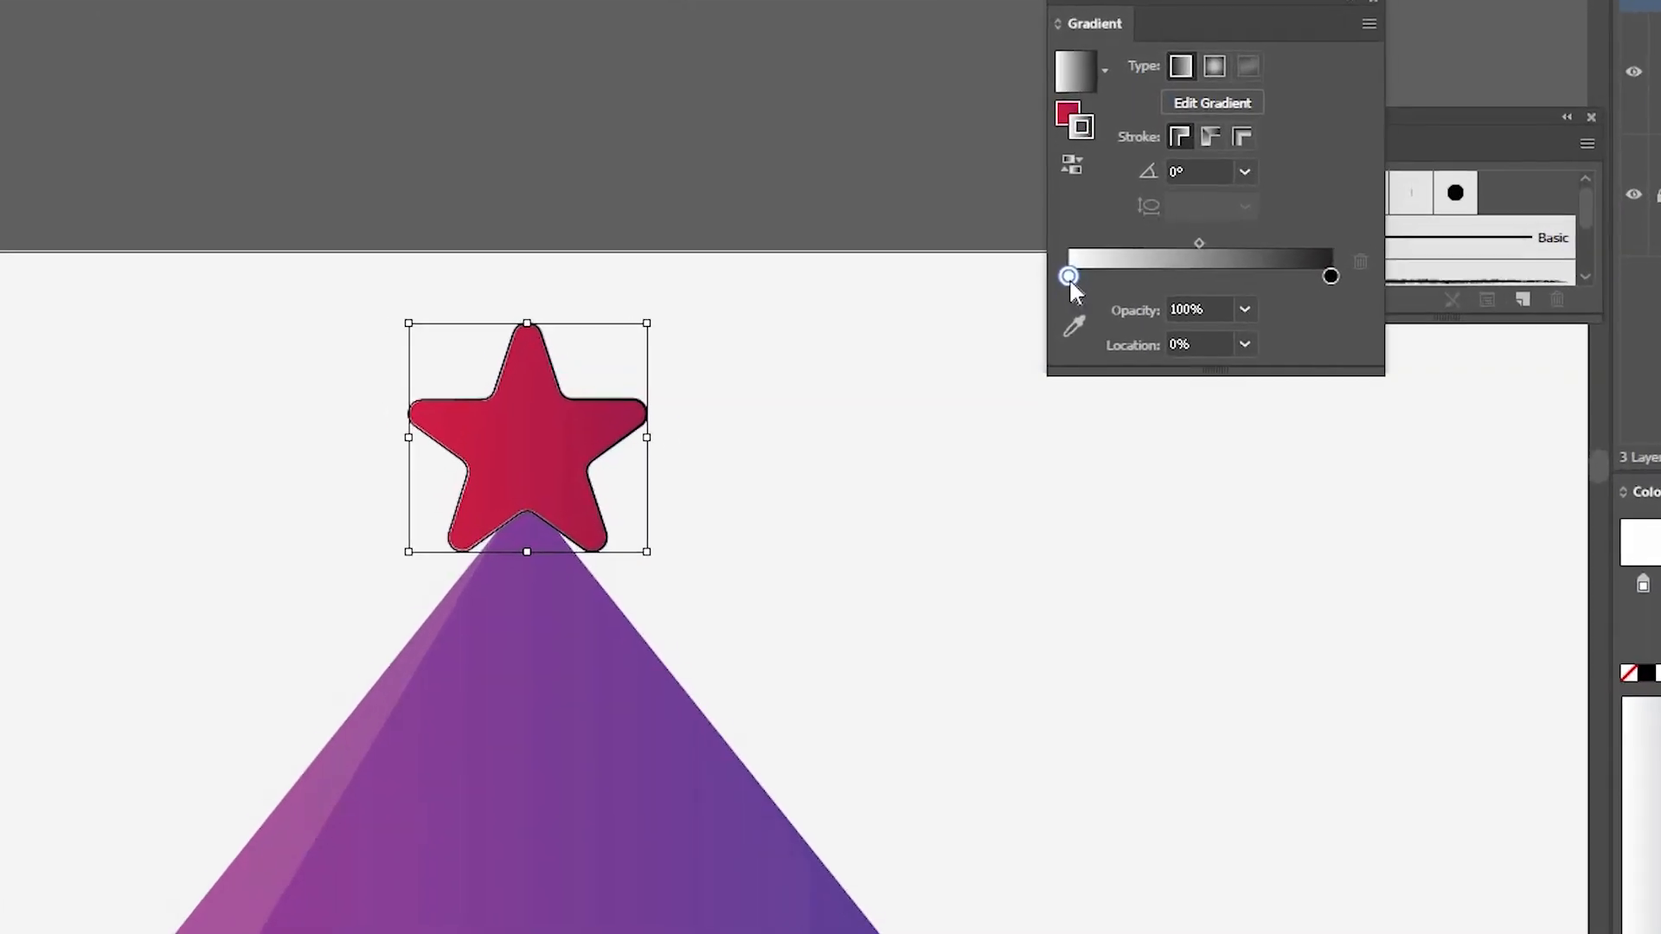
pyautogui.doubleClick(1055, 239)
pyautogui.click(1368, 271)
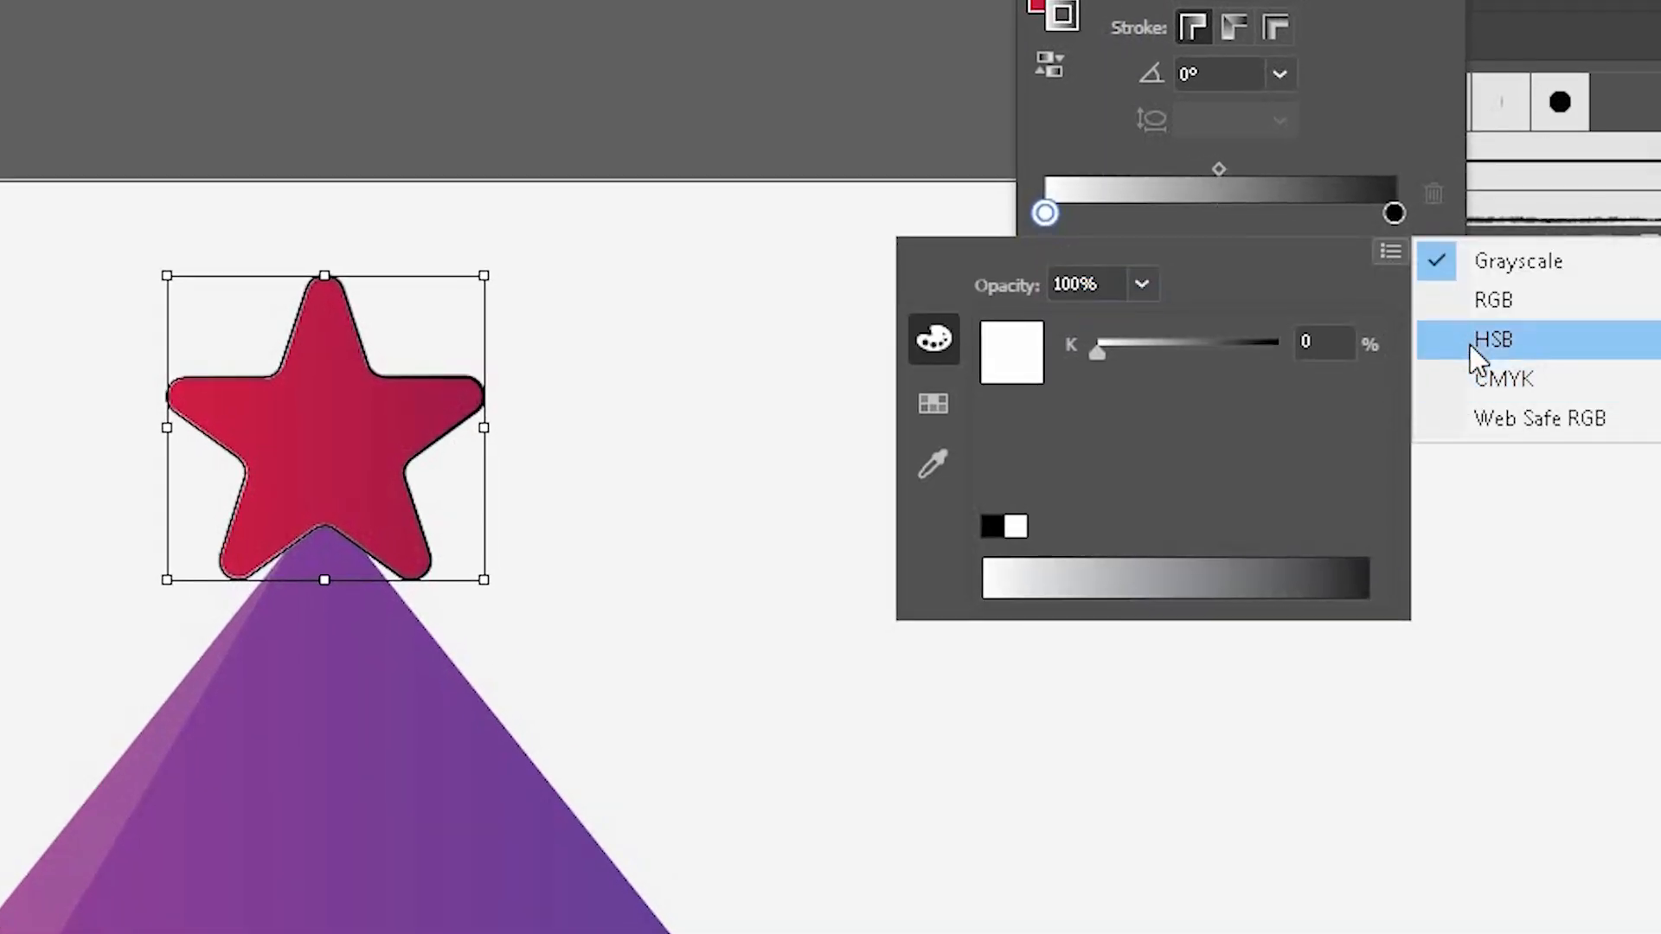
pyautogui.click(1477, 308)
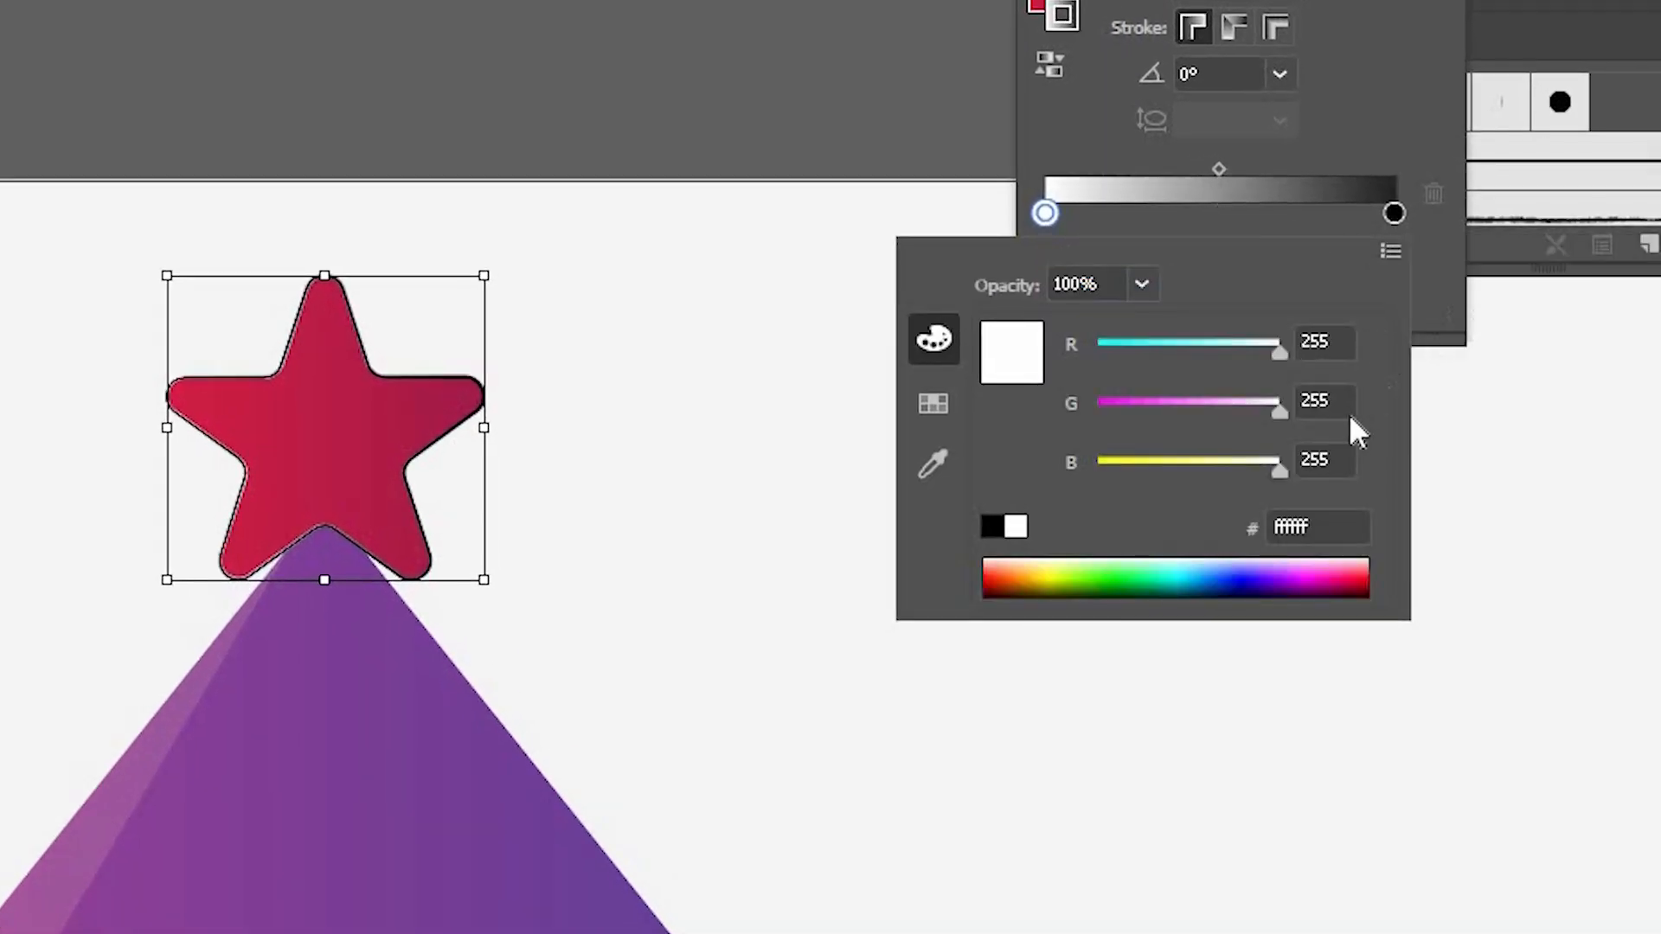
pyautogui.click(1308, 524)
pyautogui.press('BackSpace')
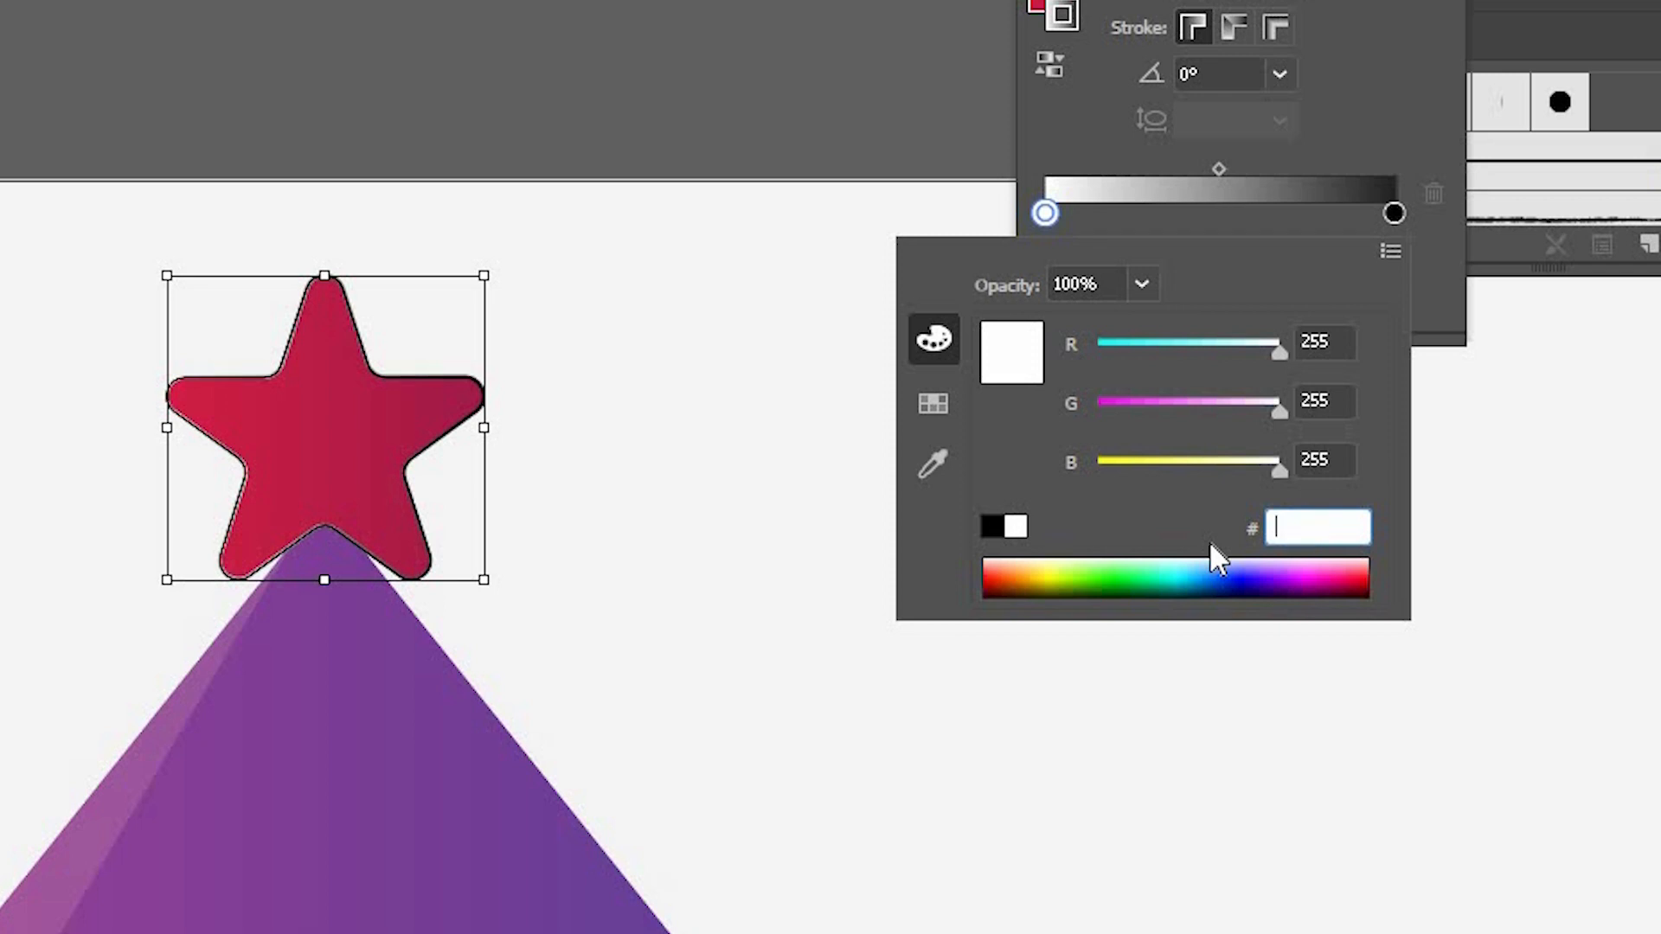
pyautogui.write('fffb00')
pyautogui.press('Return')
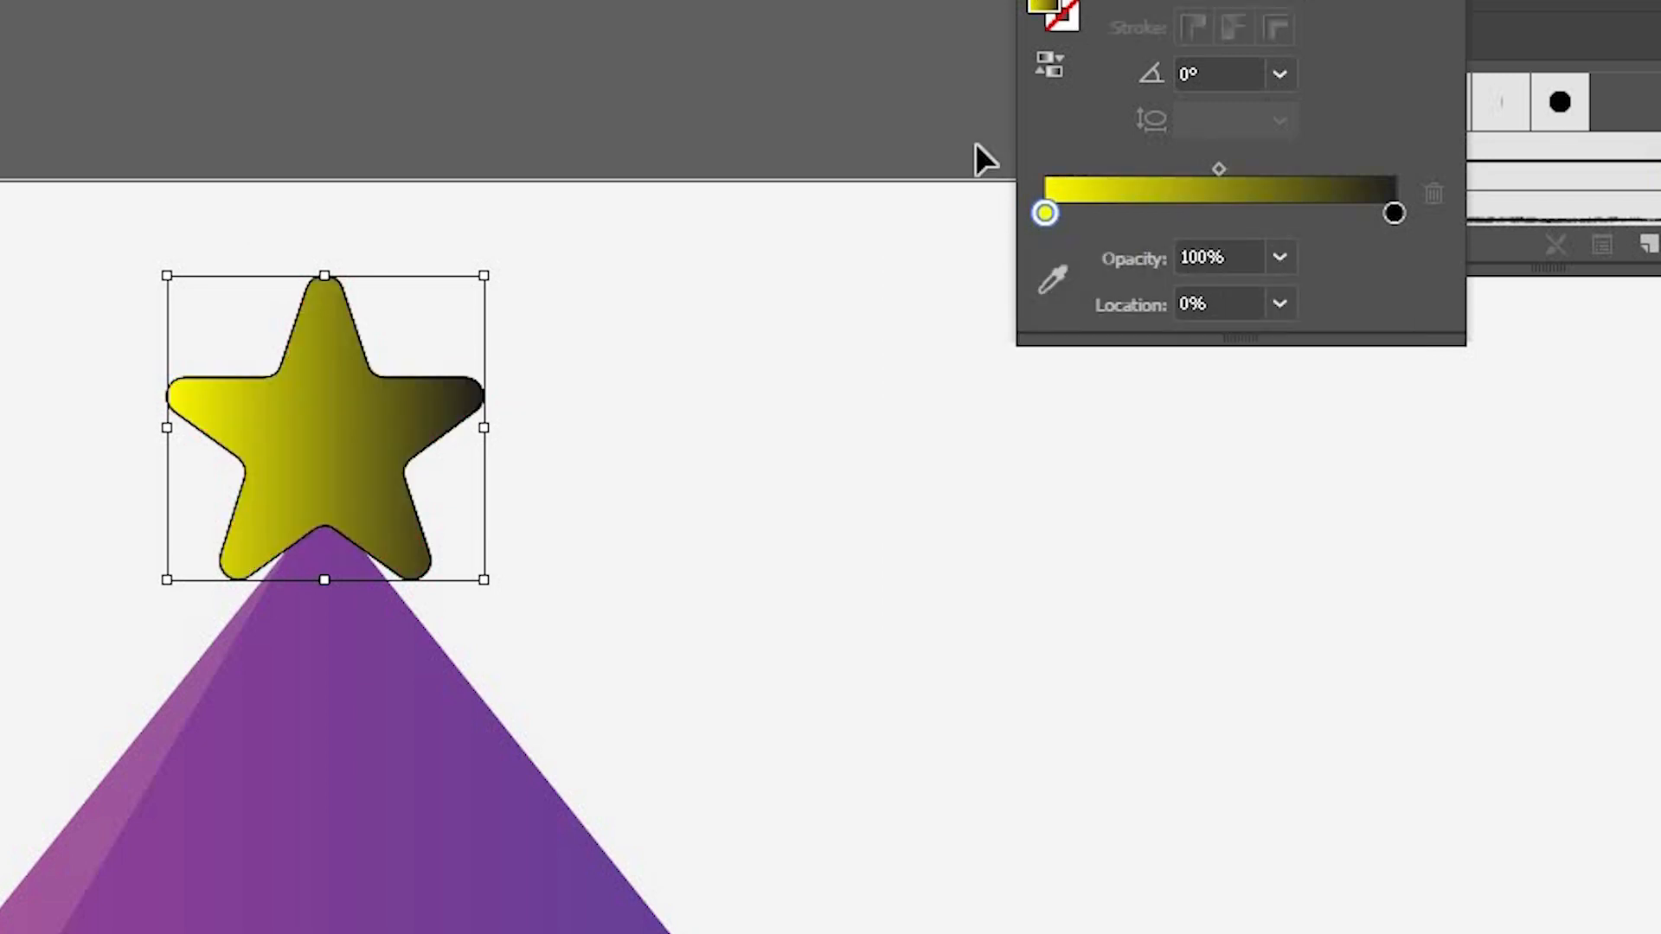
# - Set the end color of the star's gradient to RGB hex ff0078 and deselect the star
pyautogui.click(1394, 213)
pyautogui.doubleClick(1393, 212)
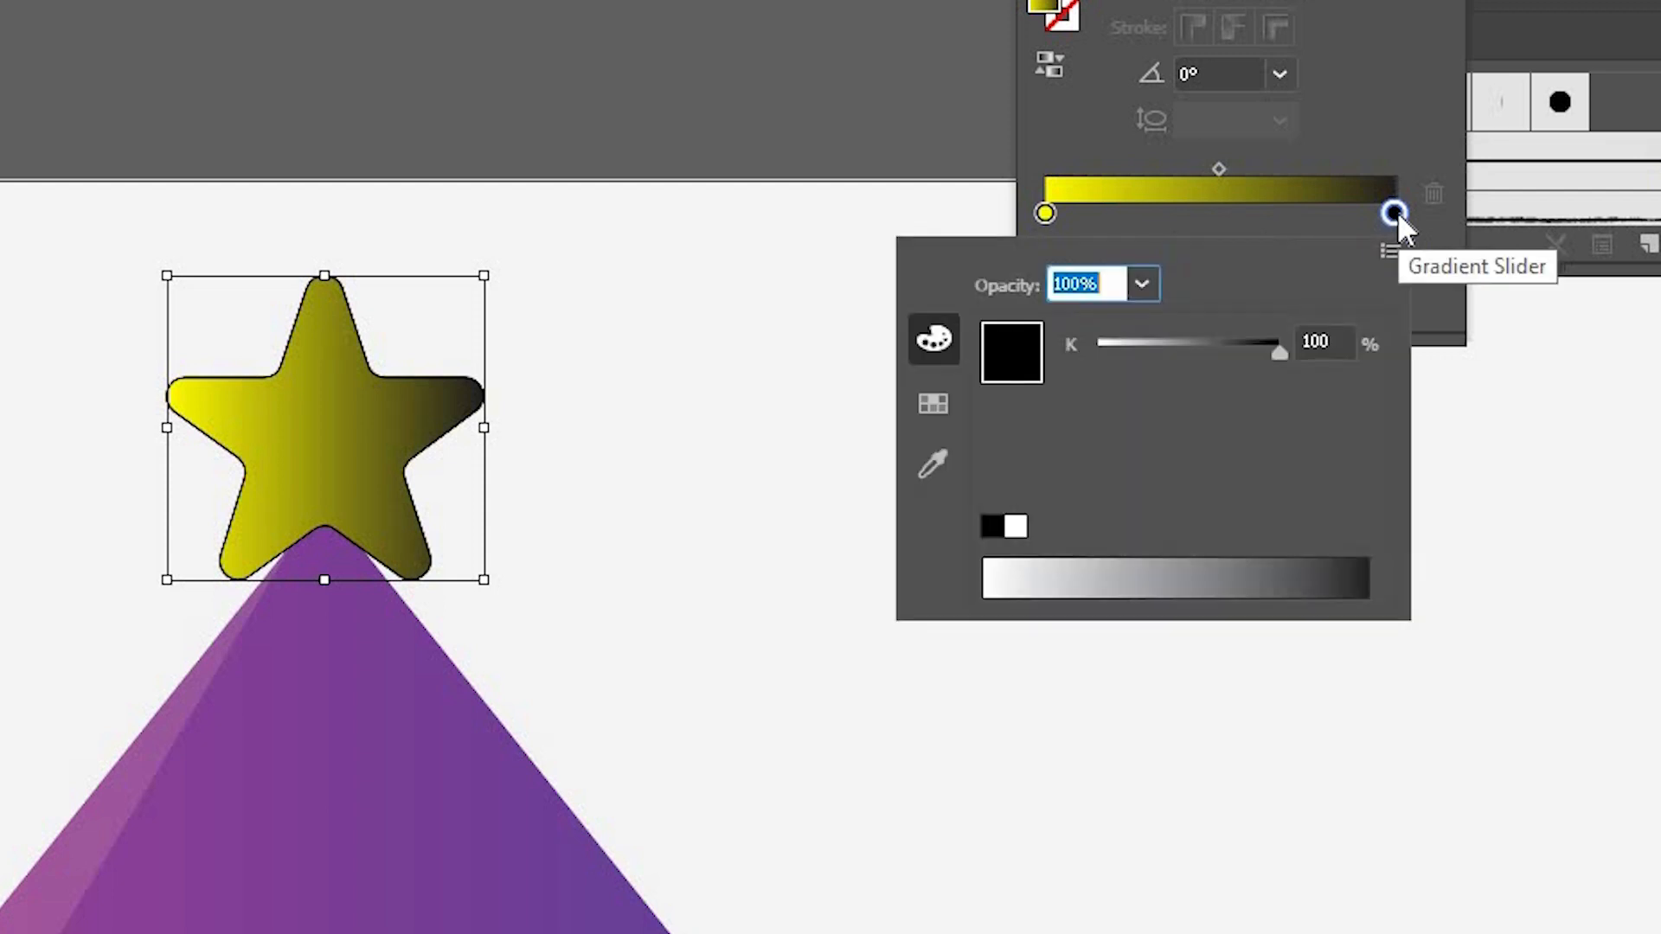
pyautogui.click(1390, 250)
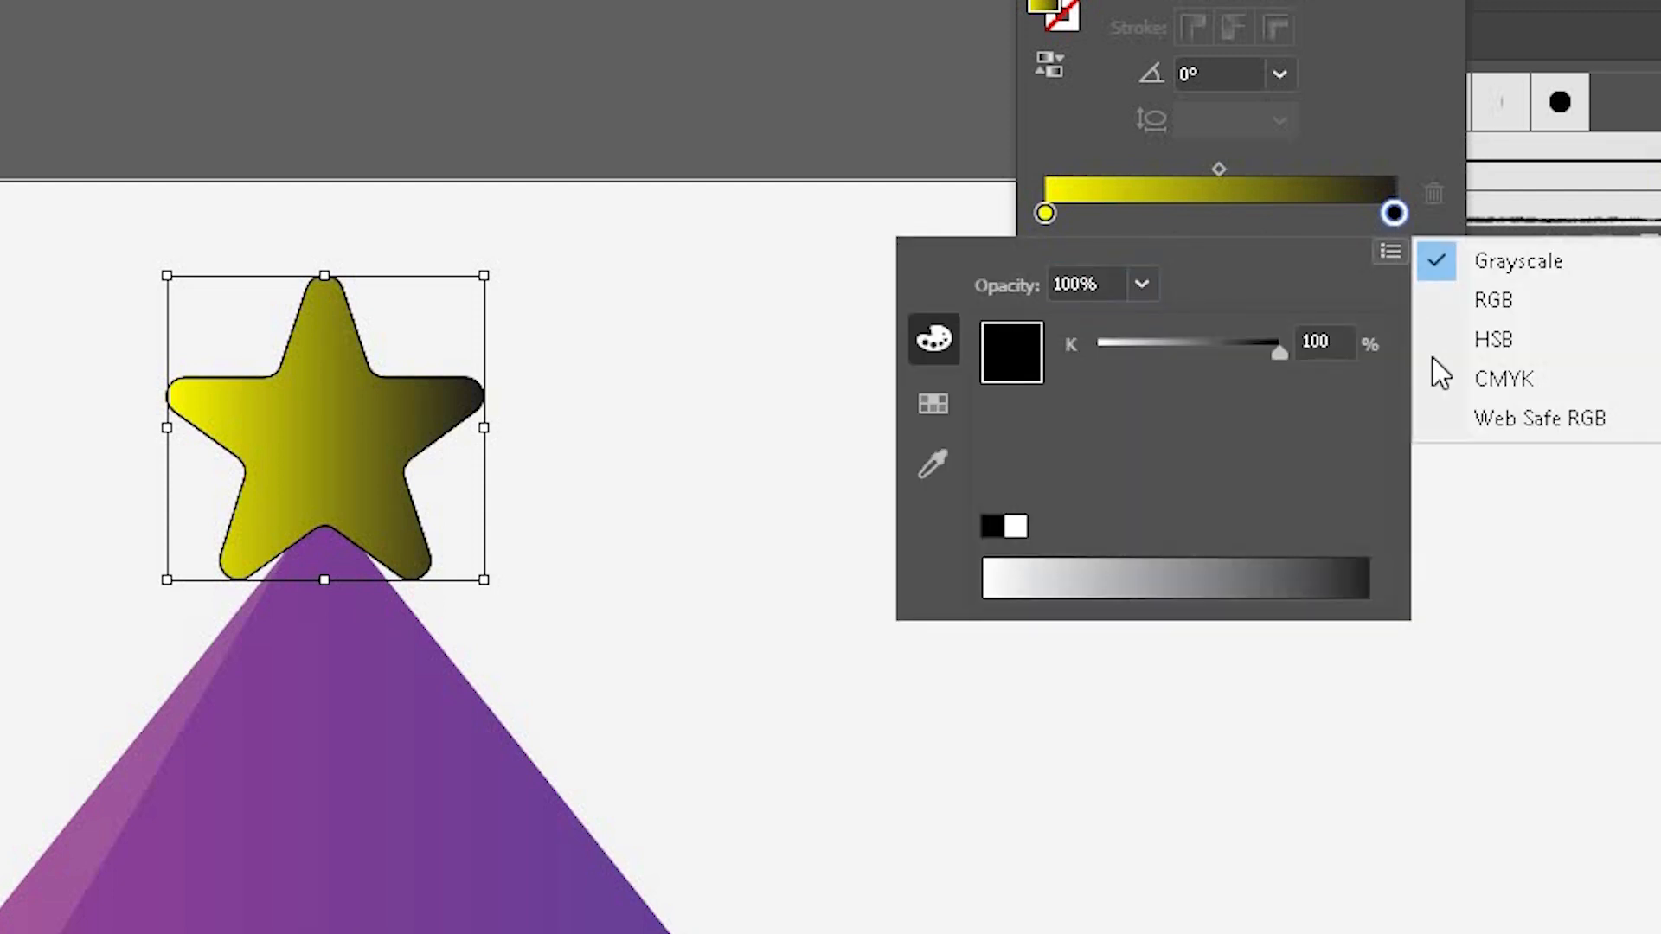
pyautogui.click(1470, 381)
pyautogui.click(1401, 213)
pyautogui.doubleClick(1394, 213)
pyautogui.click(1390, 250)
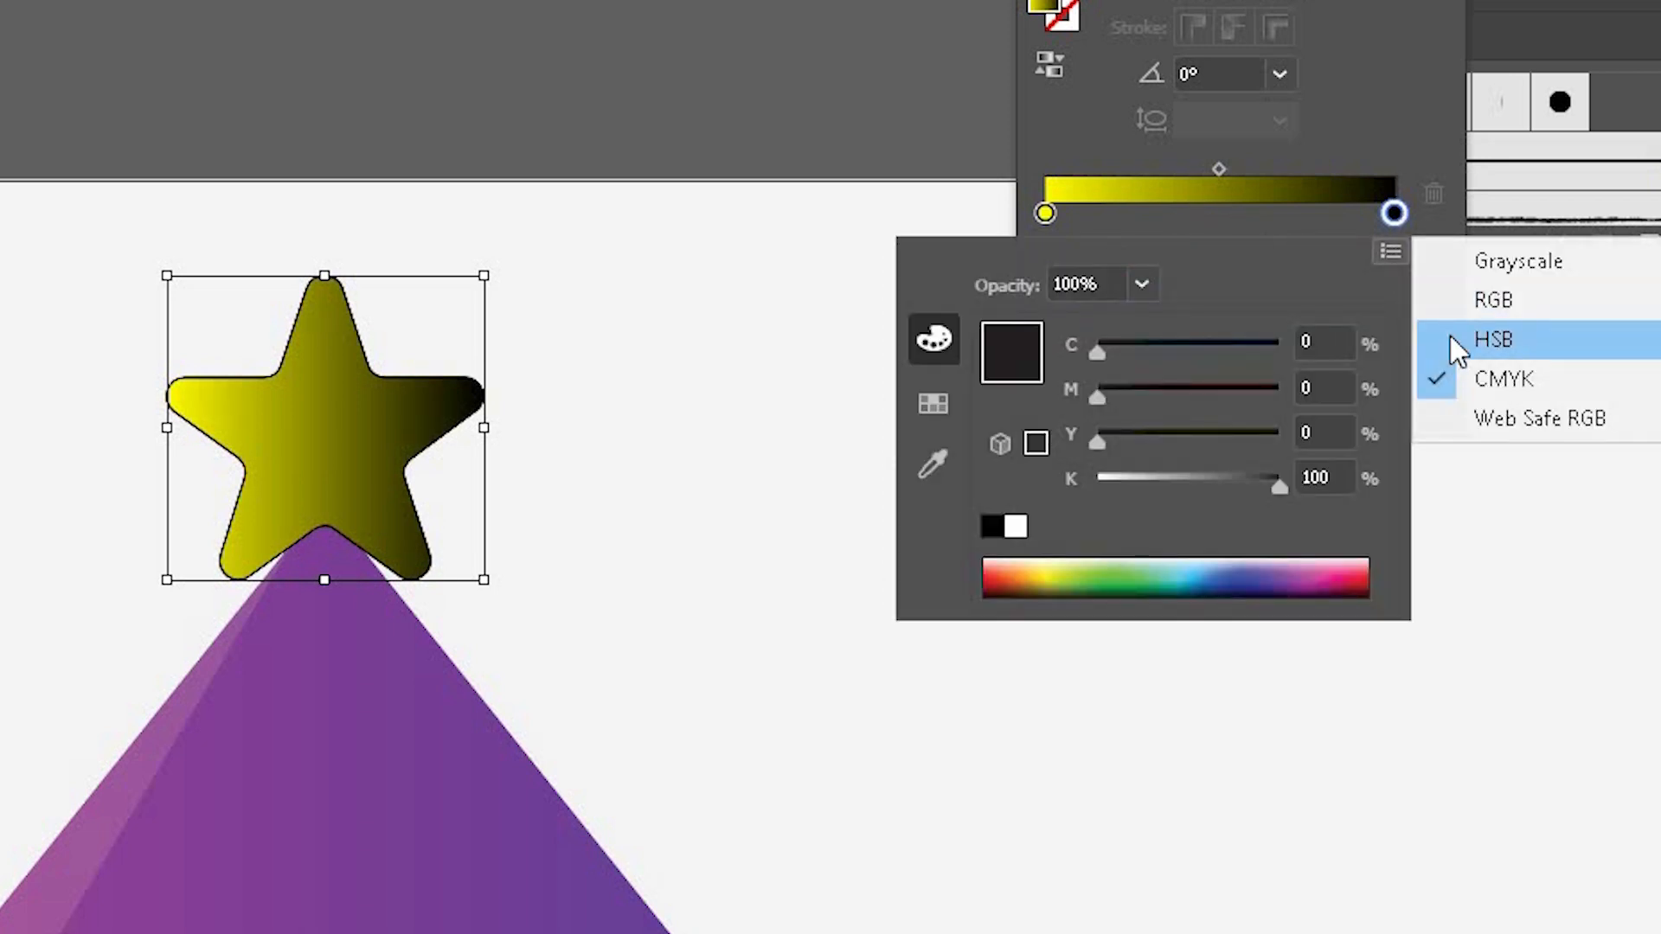
pyautogui.click(1451, 301)
pyautogui.click(1338, 524)
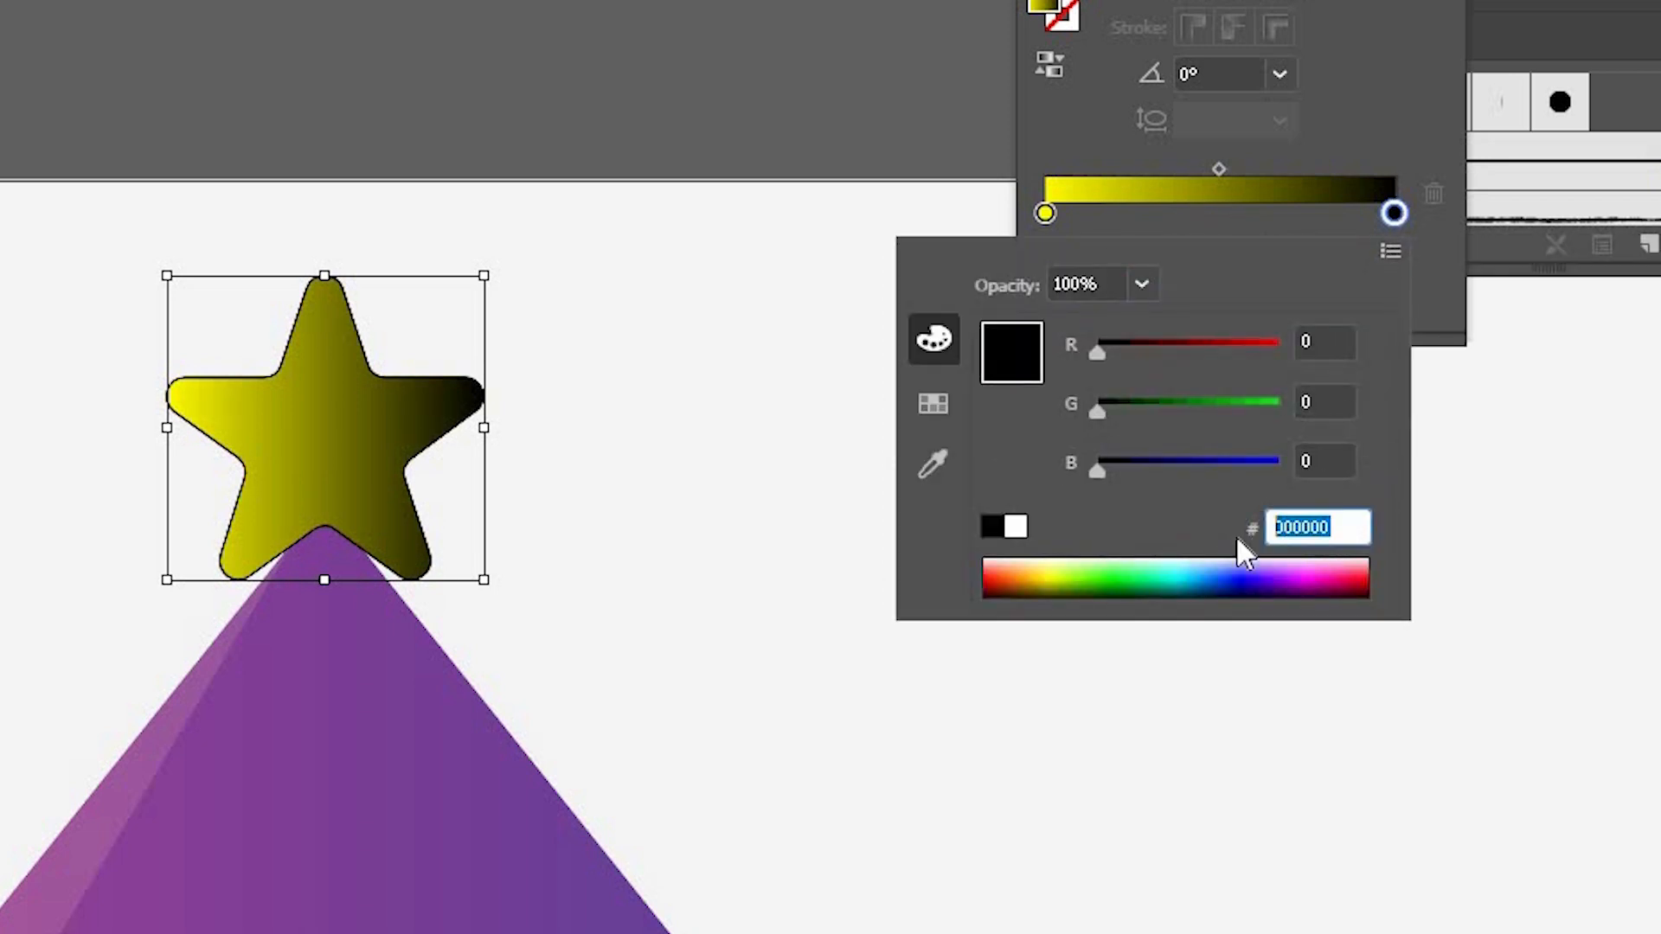
pyautogui.press('BackSpace')
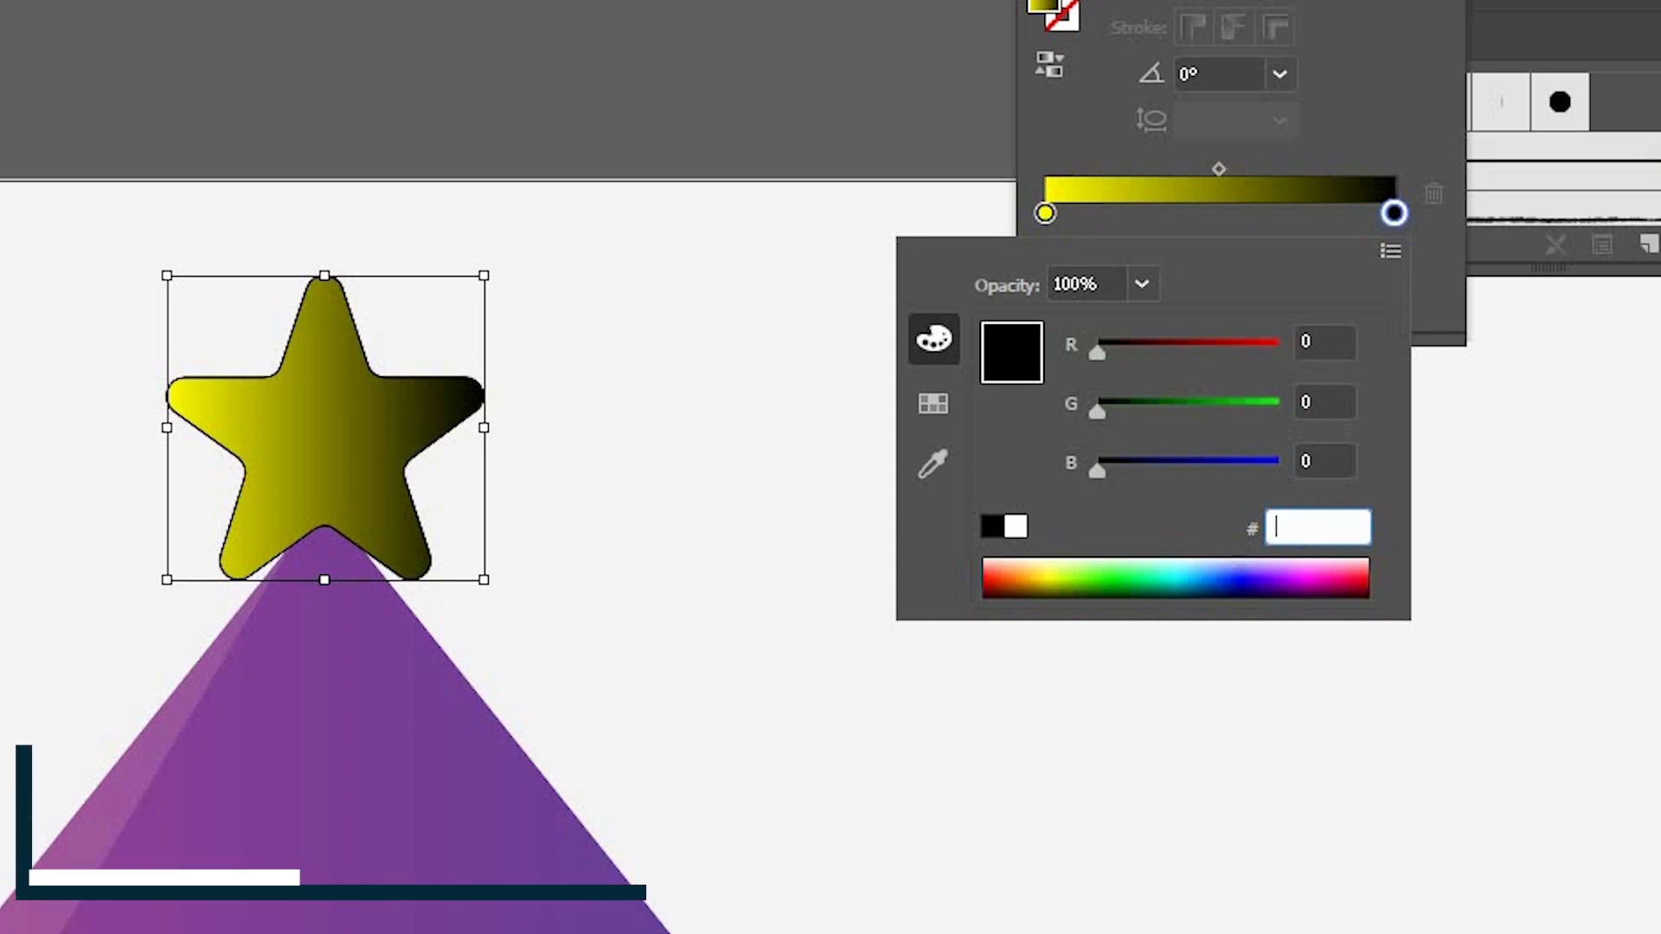
pyautogui.write('ff')
pyautogui.write('0076')
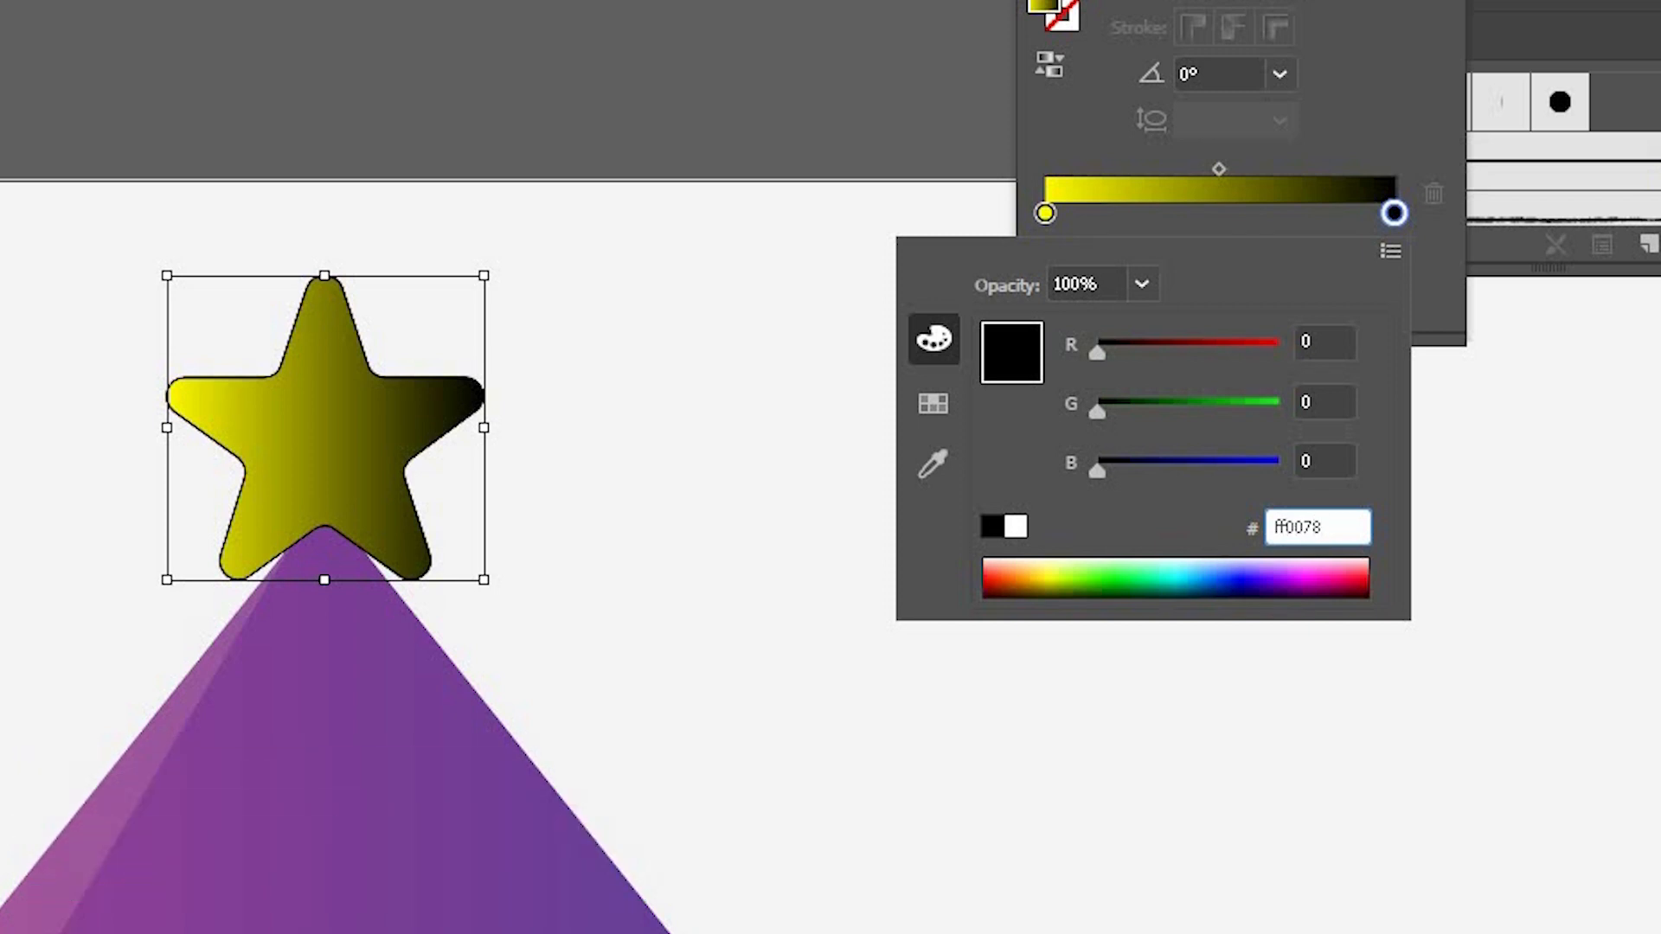
pyautogui.press('Return')
pyautogui.click(459, 260)
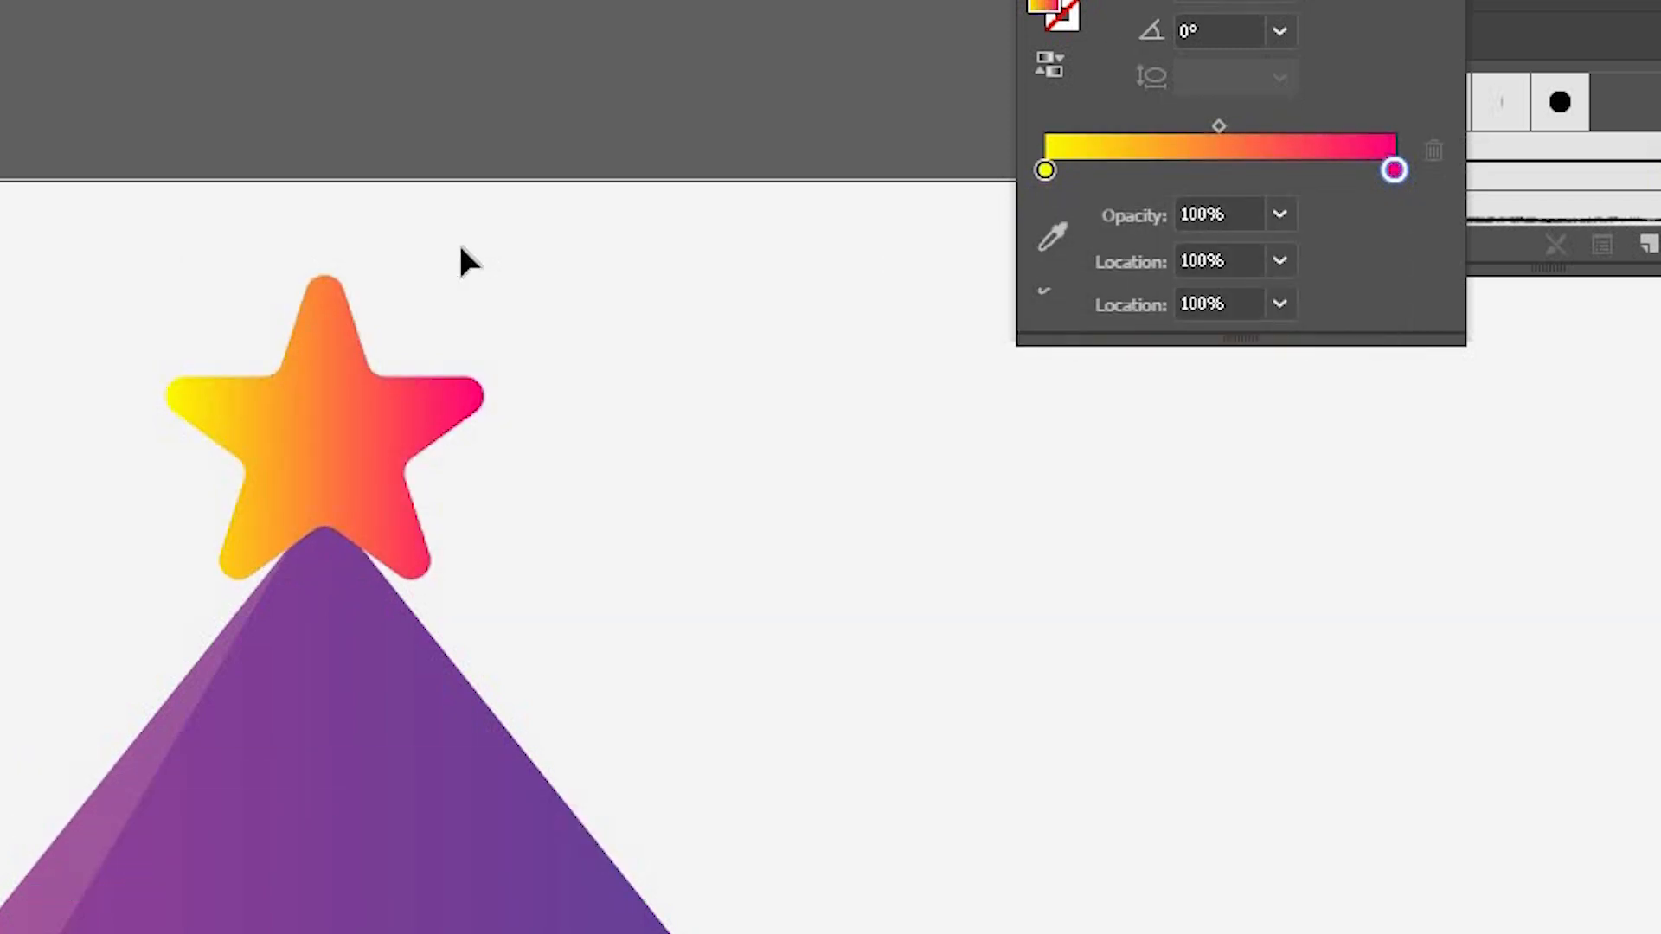
# - Group the star with all the tree's pieces, move the group to the tree's layer, and deselect it
pyautogui.hotkey('ctrl', '-')
pyautogui.hotkey('ctrl', '-')
pyautogui.hotkey('ctrl', '-')
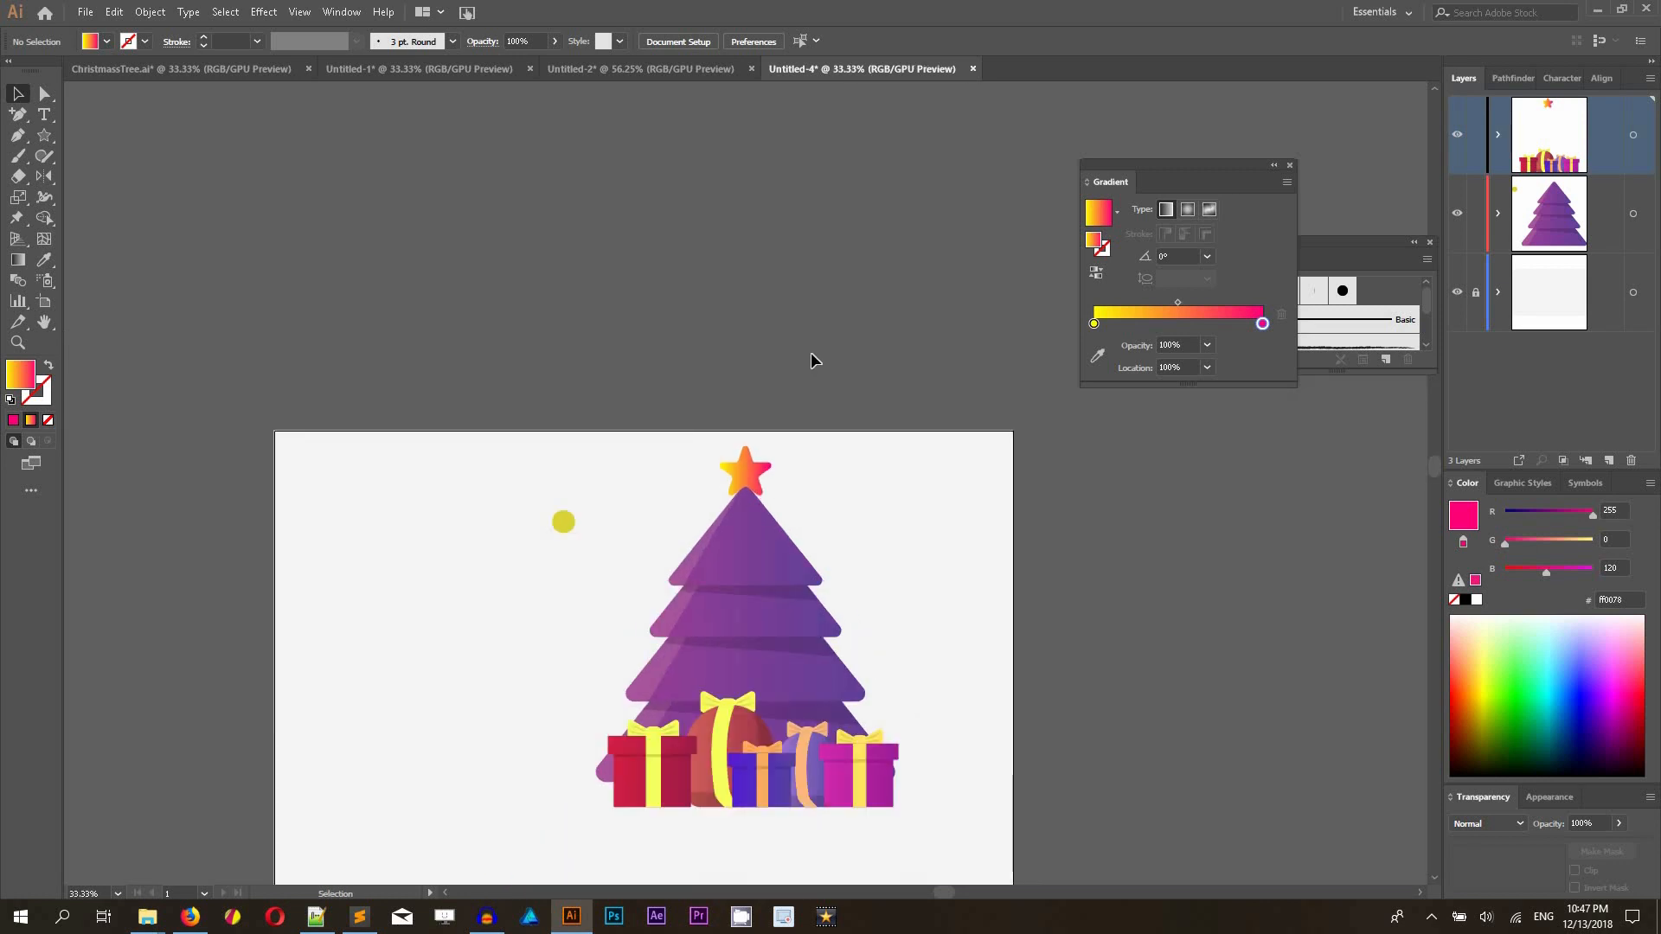
pyautogui.click(839, 640)
pyautogui.rightClick(759, 524)
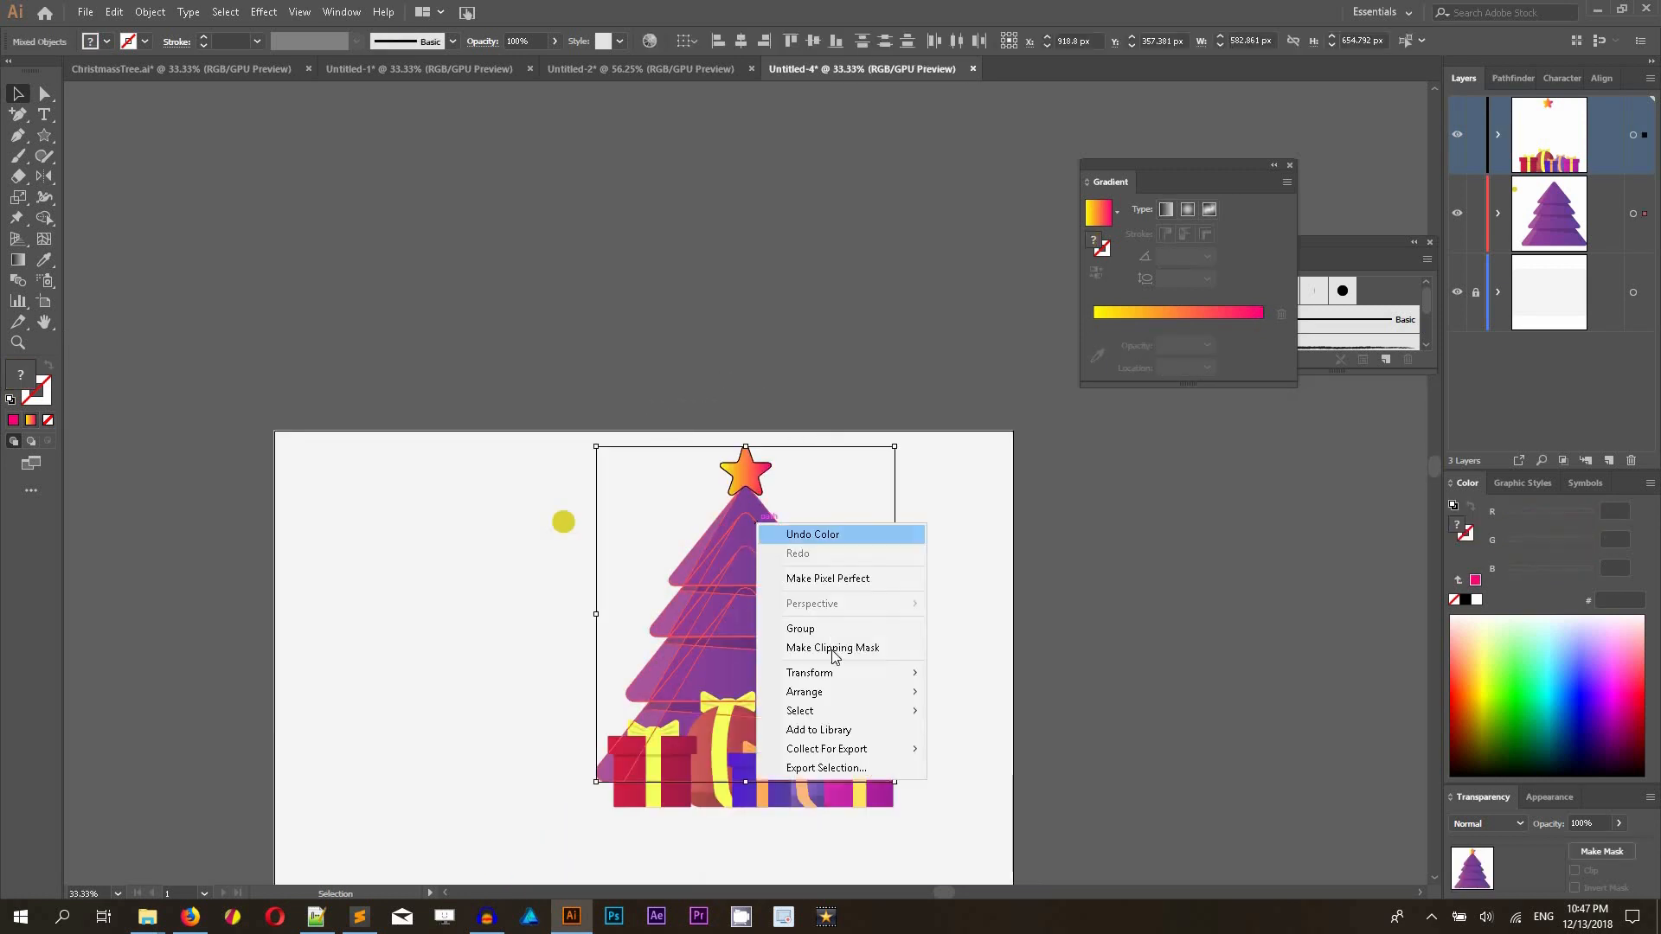
pyautogui.click(813, 627)
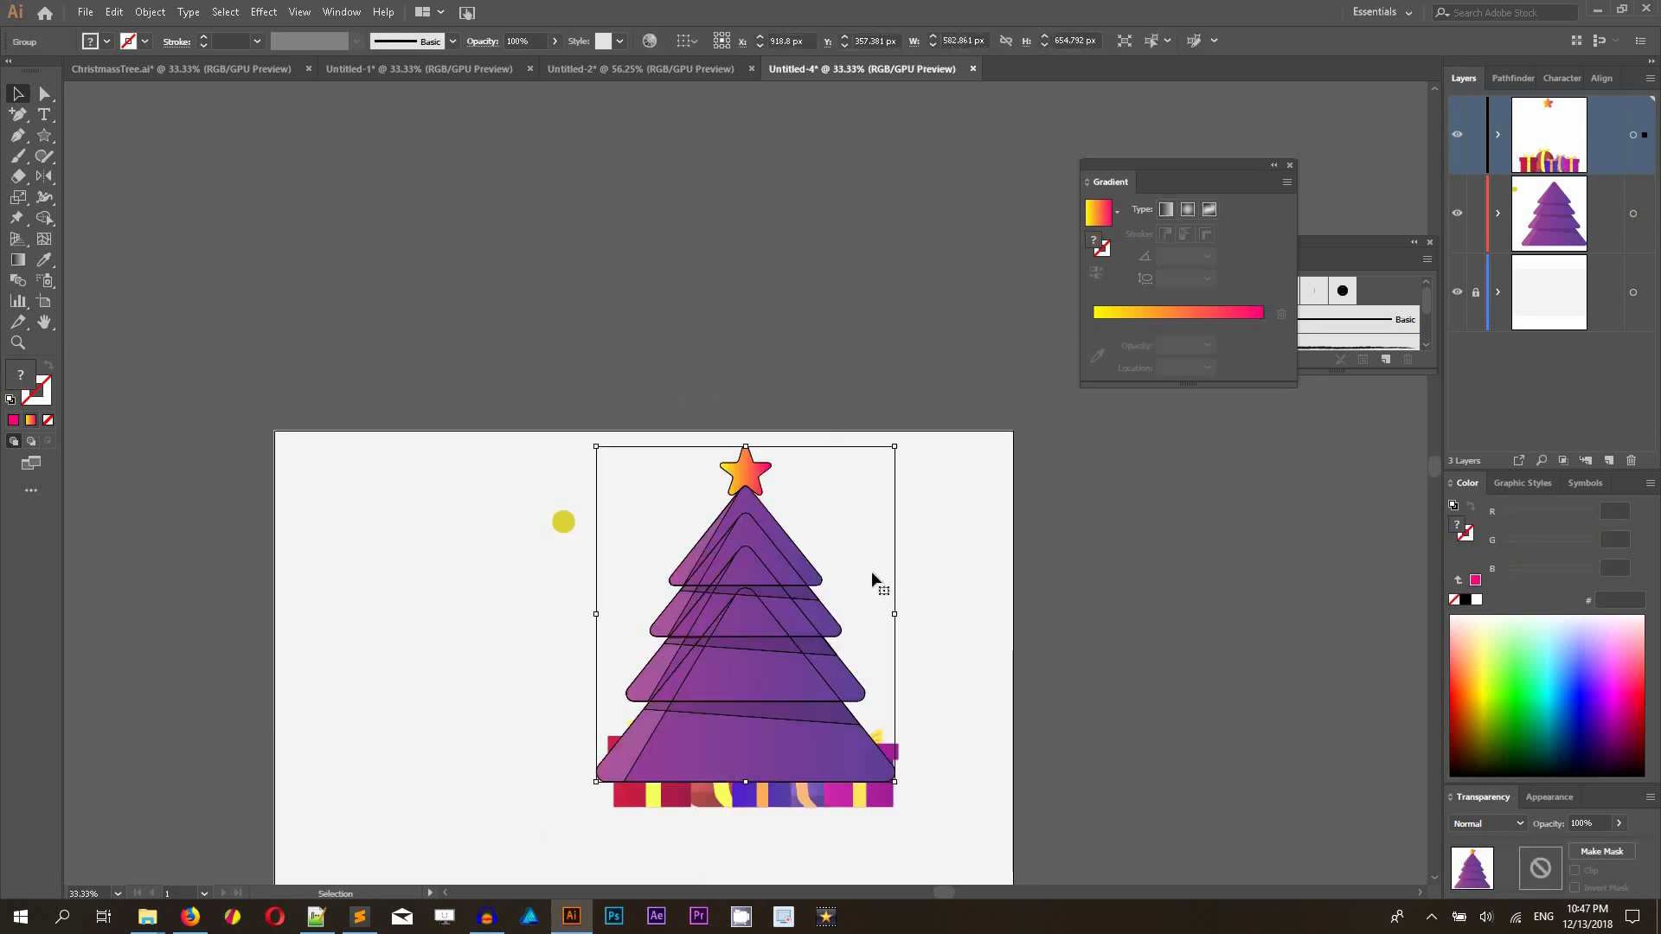
pyautogui.moveTo(1648, 145); pyautogui.dragTo(1645, 213)
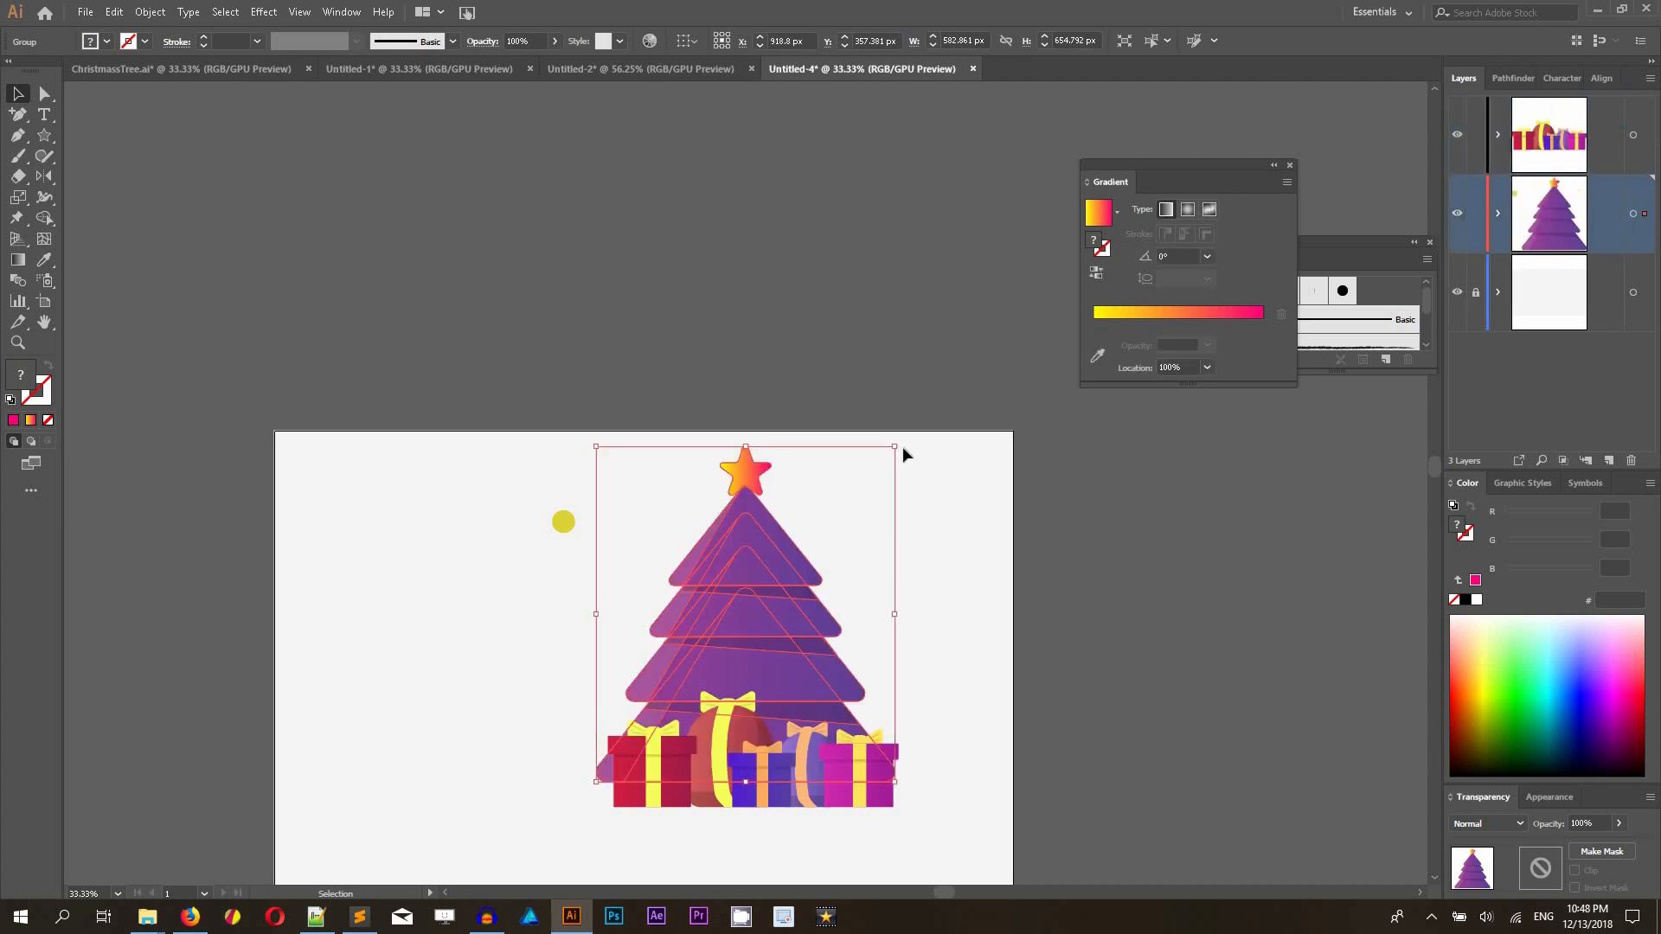
pyautogui.click(925, 370)
# - Shift the tree slightly down and right, and spread the gifts by moving the magenta and purple ones right and the red ones left
pyautogui.click(747, 558)
pyautogui.moveTo(749, 562); pyautogui.dragTo(760, 574)
pyautogui.click(861, 860)
pyautogui.moveTo(871, 784); pyautogui.dragTo(832, 769)
pyautogui.moveTo(644, 795); pyautogui.dragTo(638, 796)
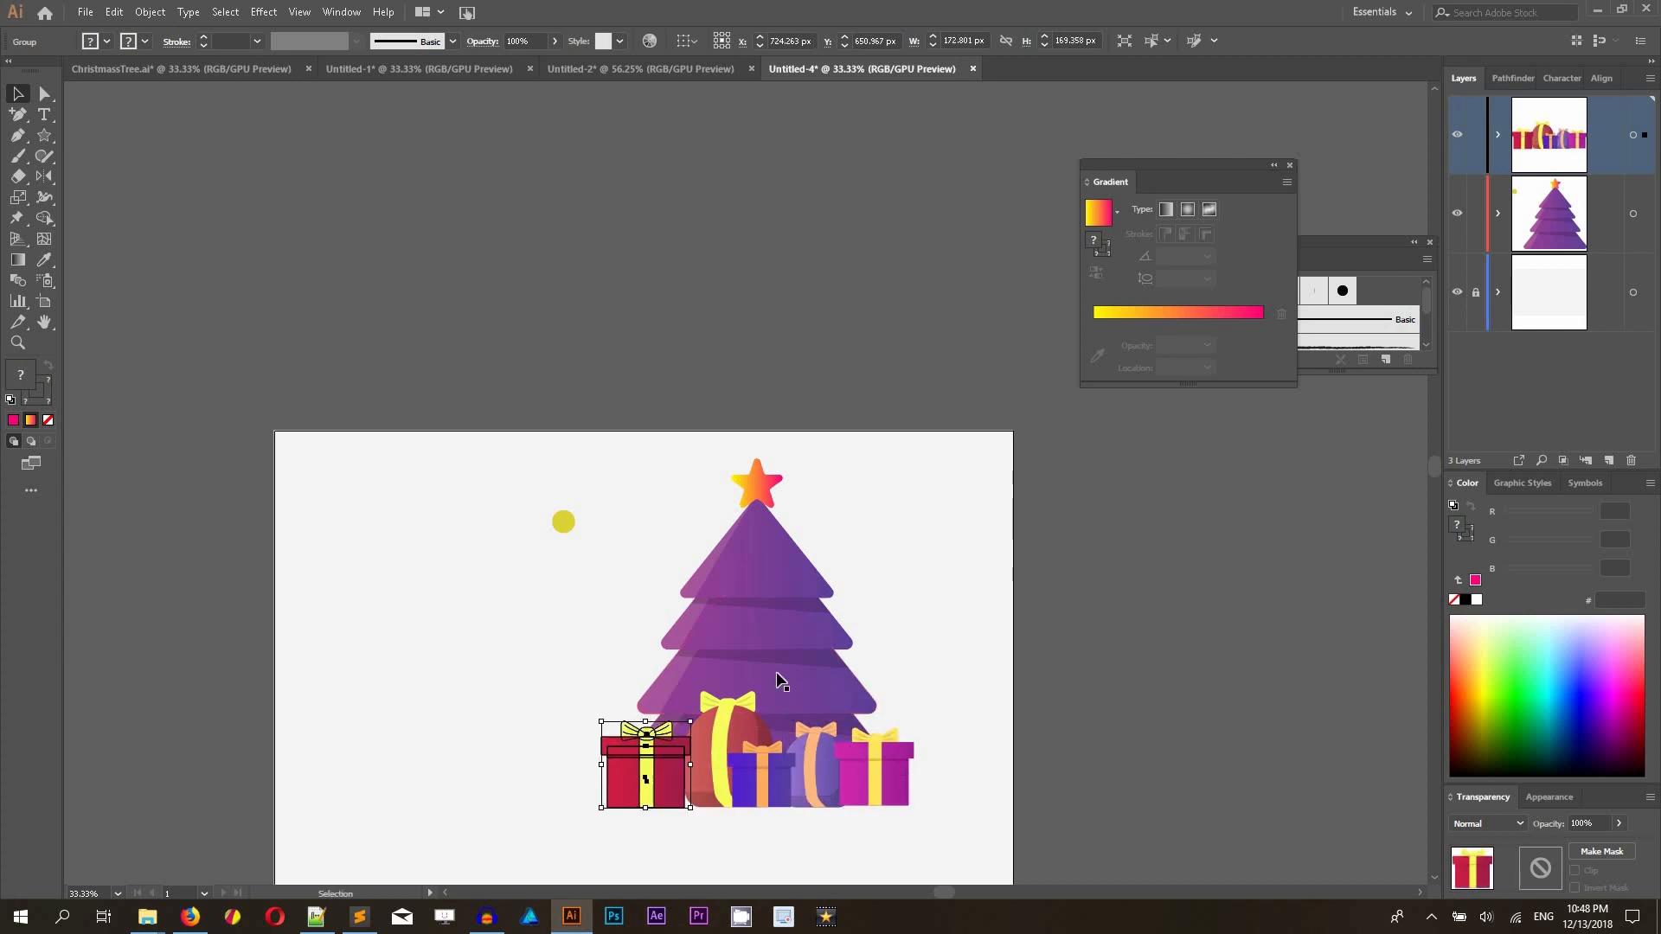
pyautogui.moveTo(735, 735); pyautogui.dragTo(728, 735)
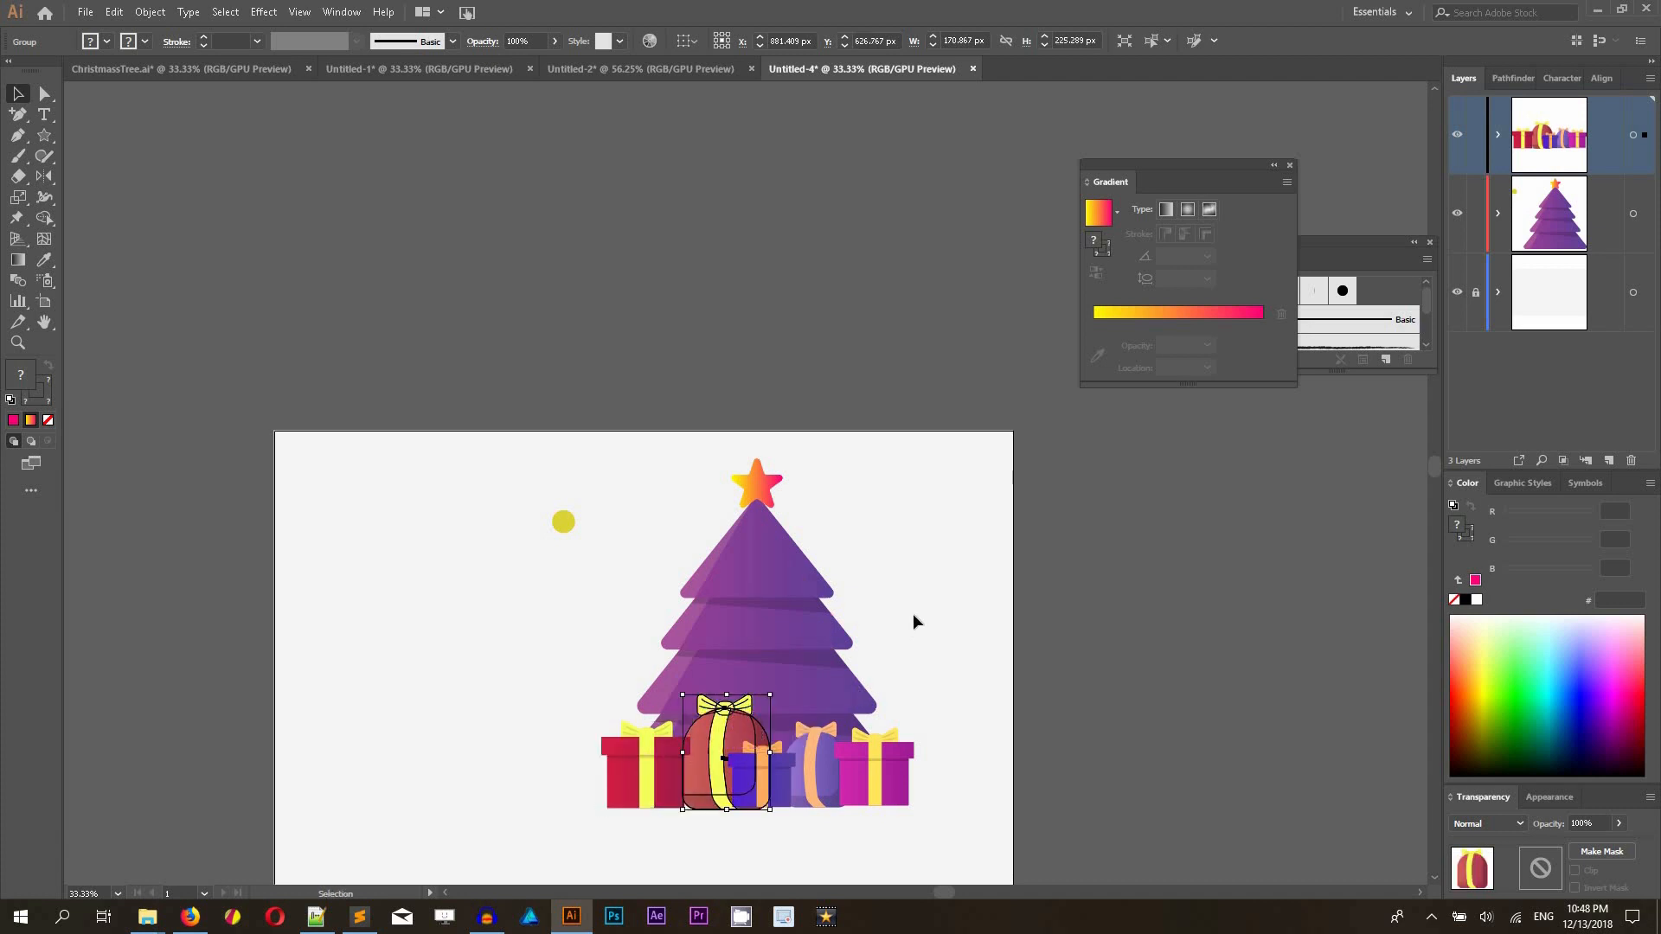
pyautogui.click(913, 620)
# - Move the tree and all the gifts slightly down together, and delete the stray yellow circle beside the tree
pyautogui.scroll(-5, 870, 486)
pyautogui.moveTo(611, 232); pyautogui.dragTo(961, 663)
pyautogui.moveTo(761, 361); pyautogui.dragTo(761, 385)
pyautogui.click(573, 322)
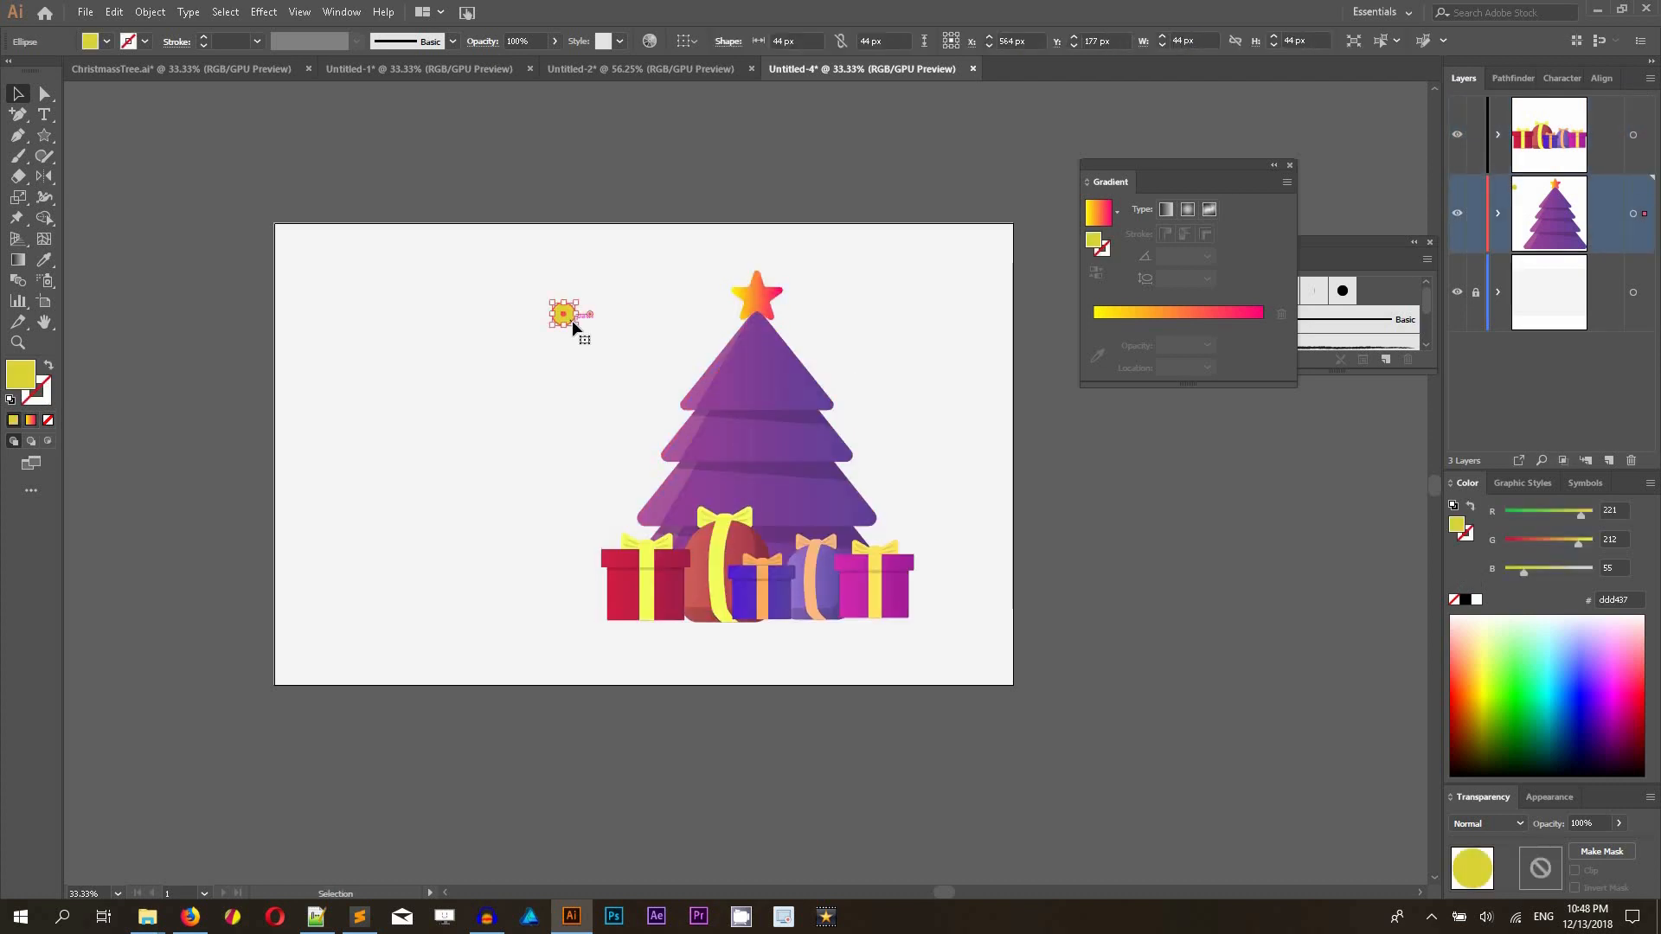
pyautogui.press('Delete')
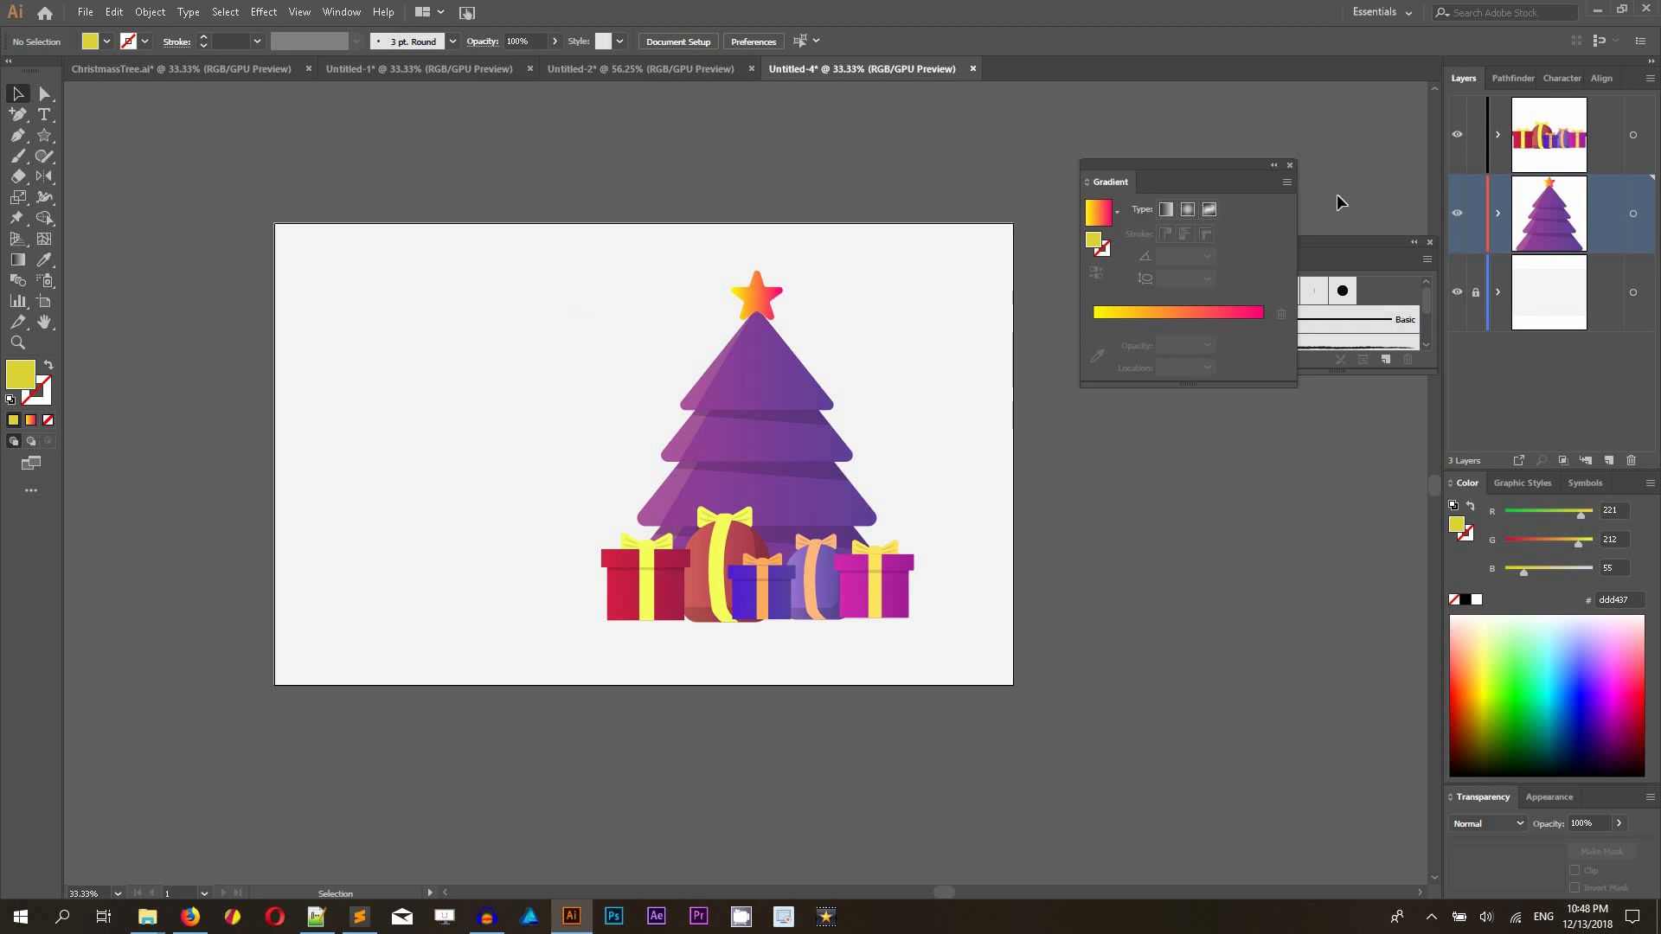
# - Start a curved path with the Curvature tool above the artboard and run it down along the tree's left side
pyautogui.click(19, 138)
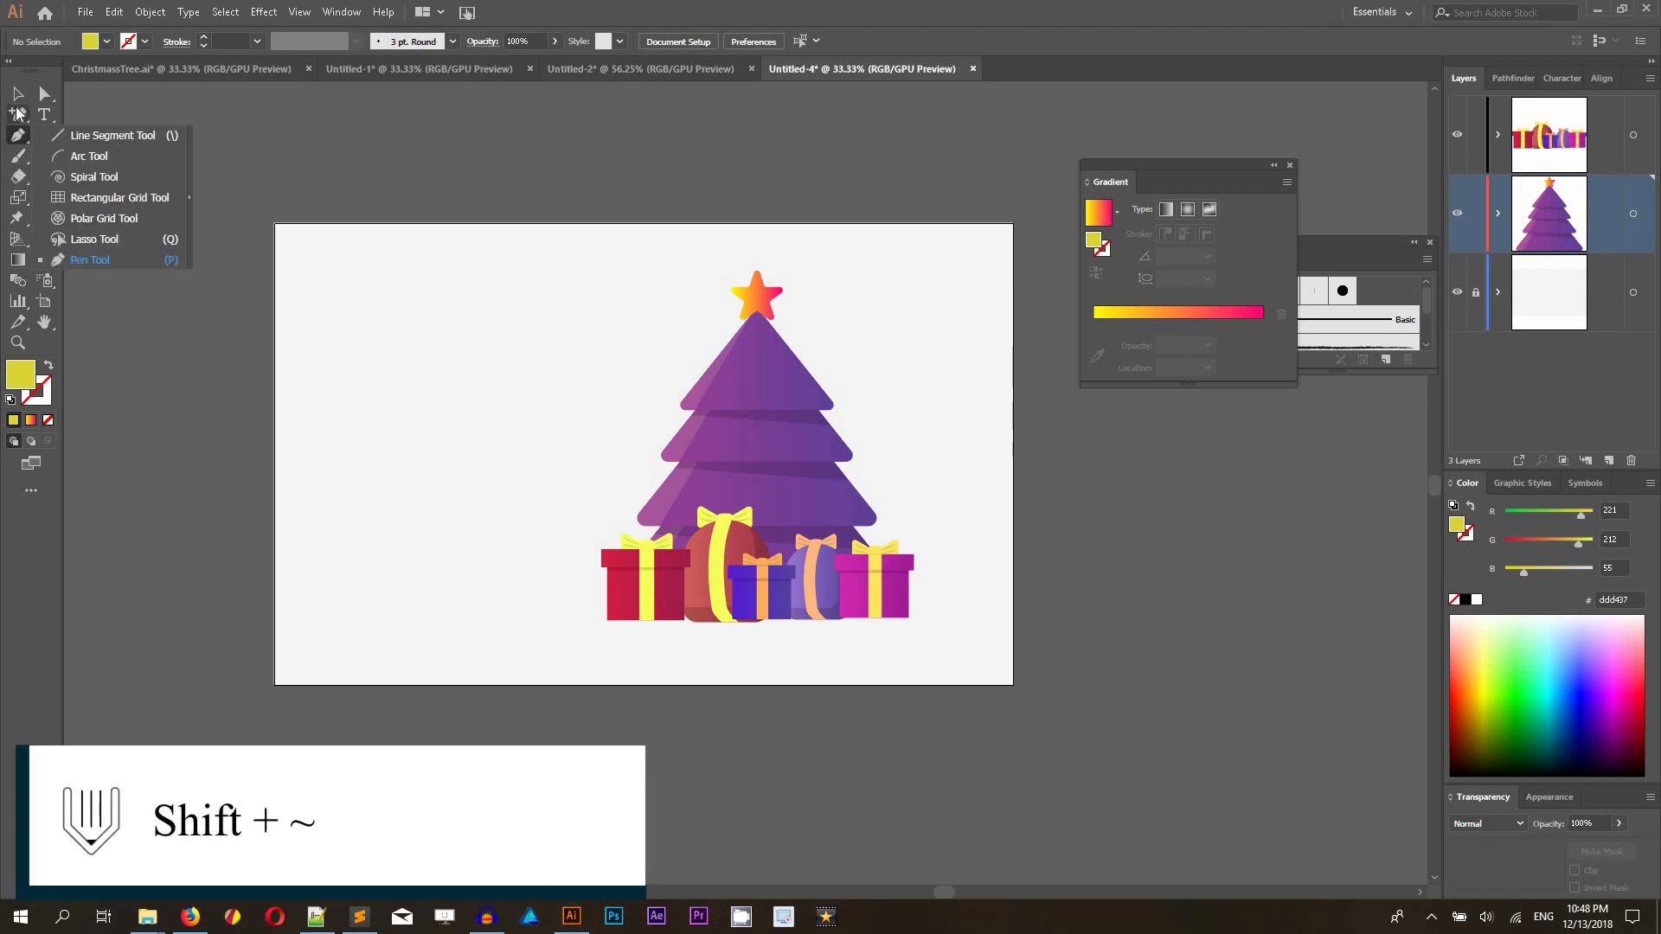
pyautogui.click(17, 113)
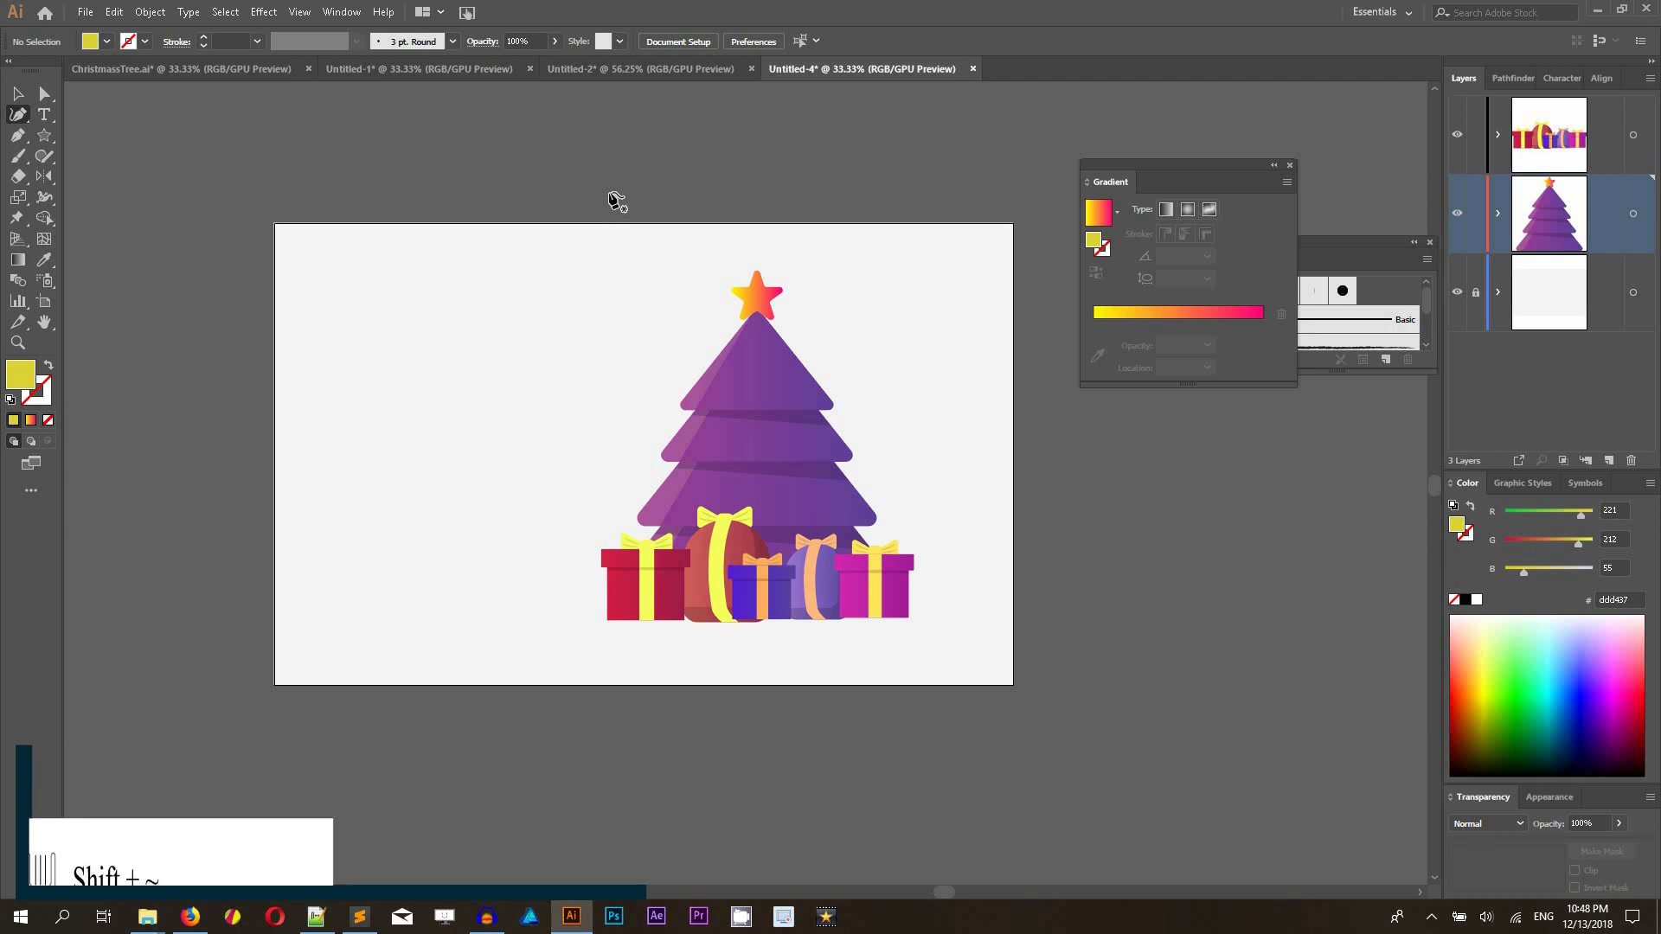
pyautogui.click(614, 196)
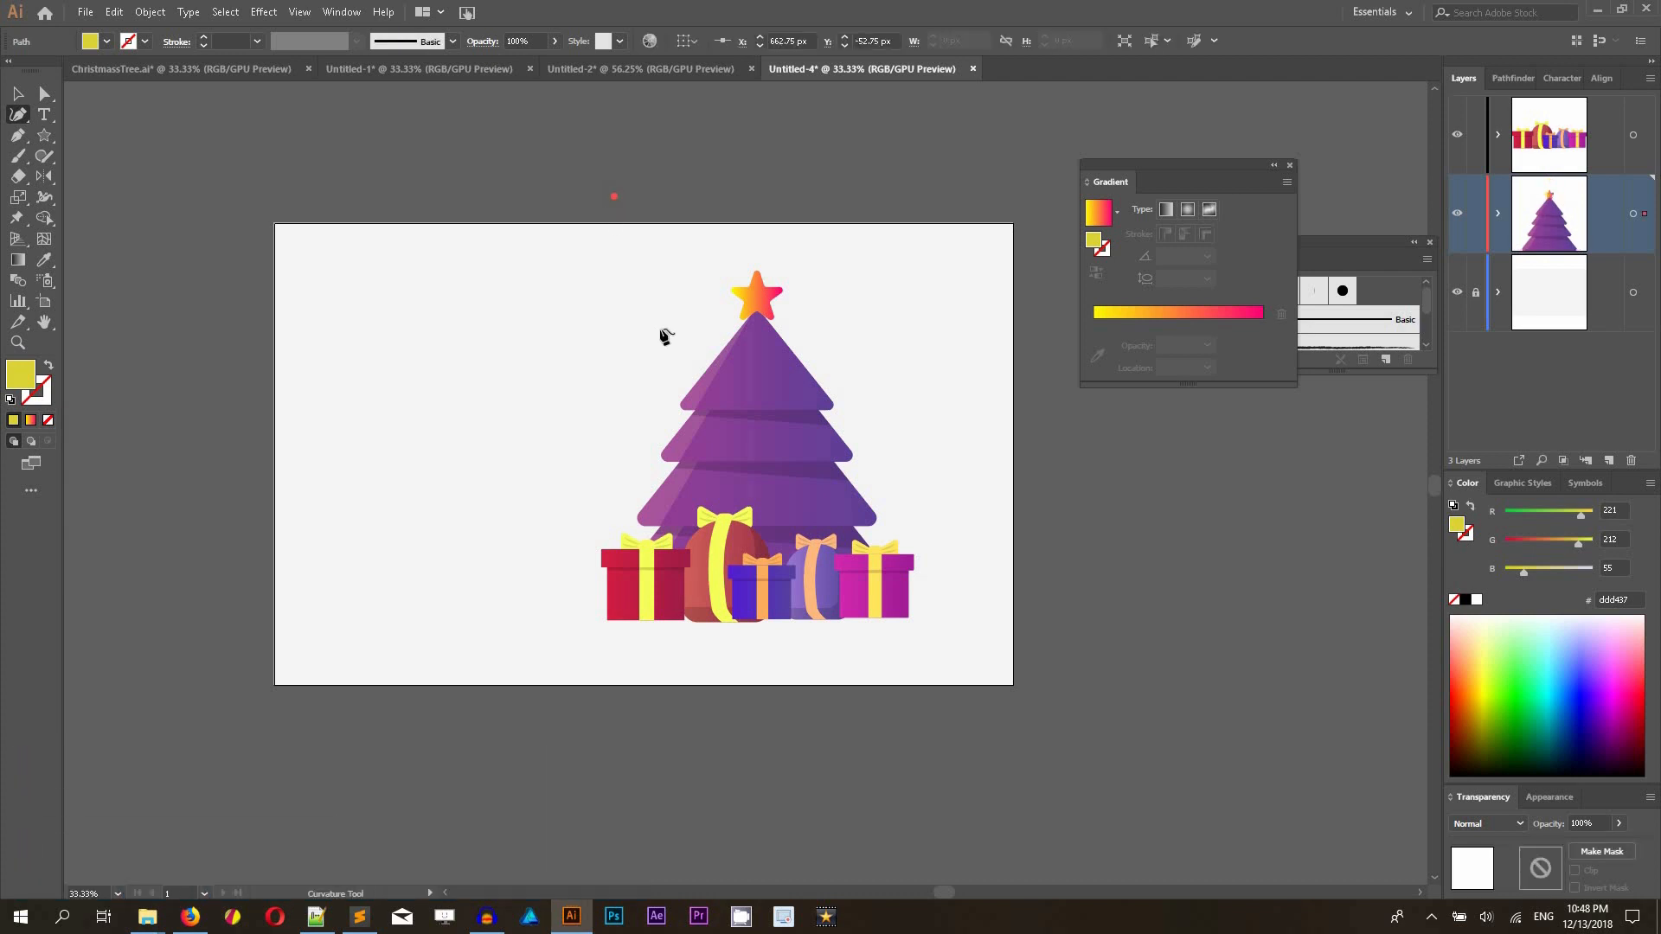
pyautogui.click(644, 346)
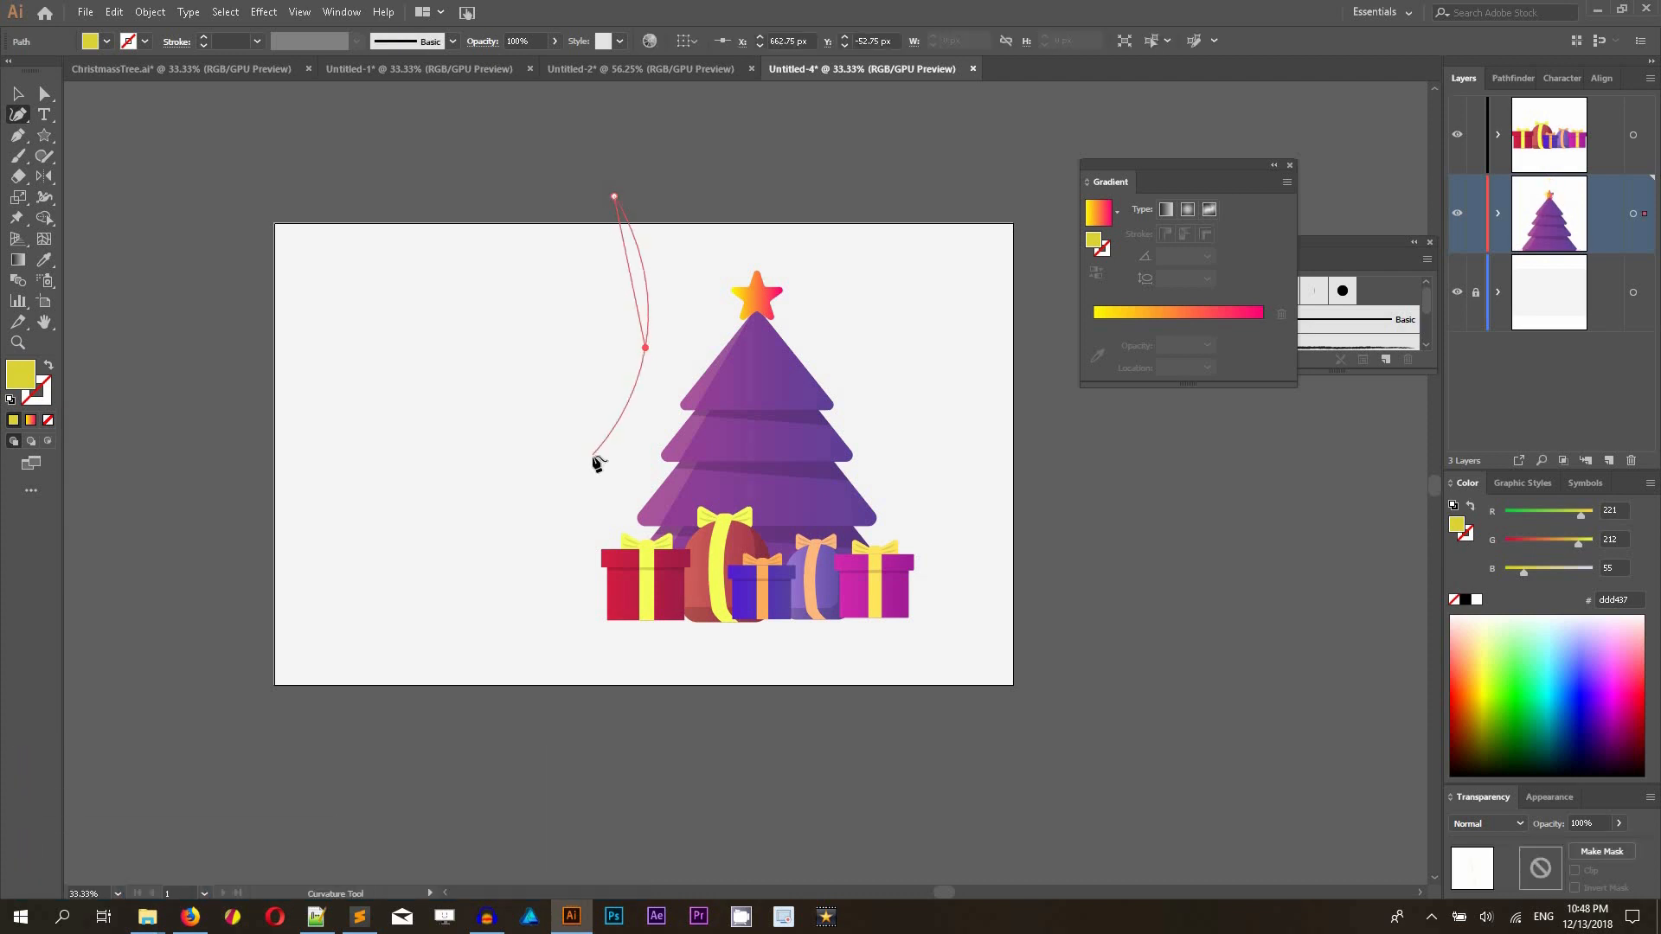
pyautogui.click(583, 470)
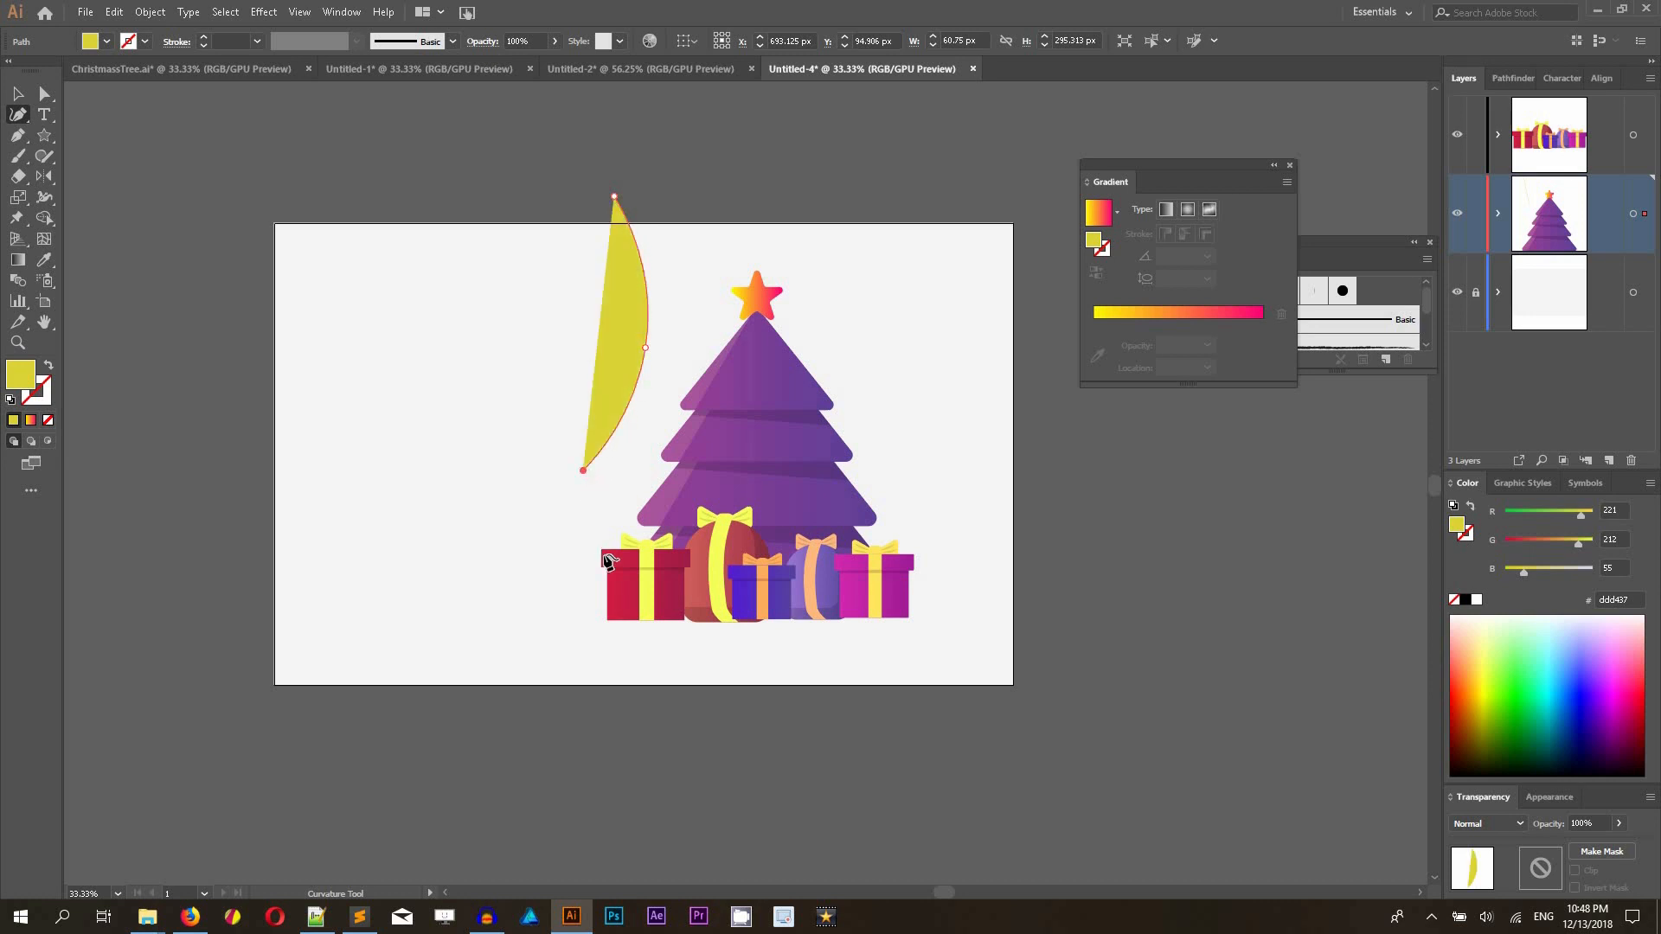
pyautogui.keyDown('ctrl'); pyautogui.click(652, 593); pyautogui.keyUp('ctrl')
pyautogui.hotkey('ctrl', 'z')
pyautogui.keyDown('ctrl'); pyautogui.click(684, 605); pyautogui.keyUp('ctrl')
pyautogui.hotkey('ctrl', 'z')
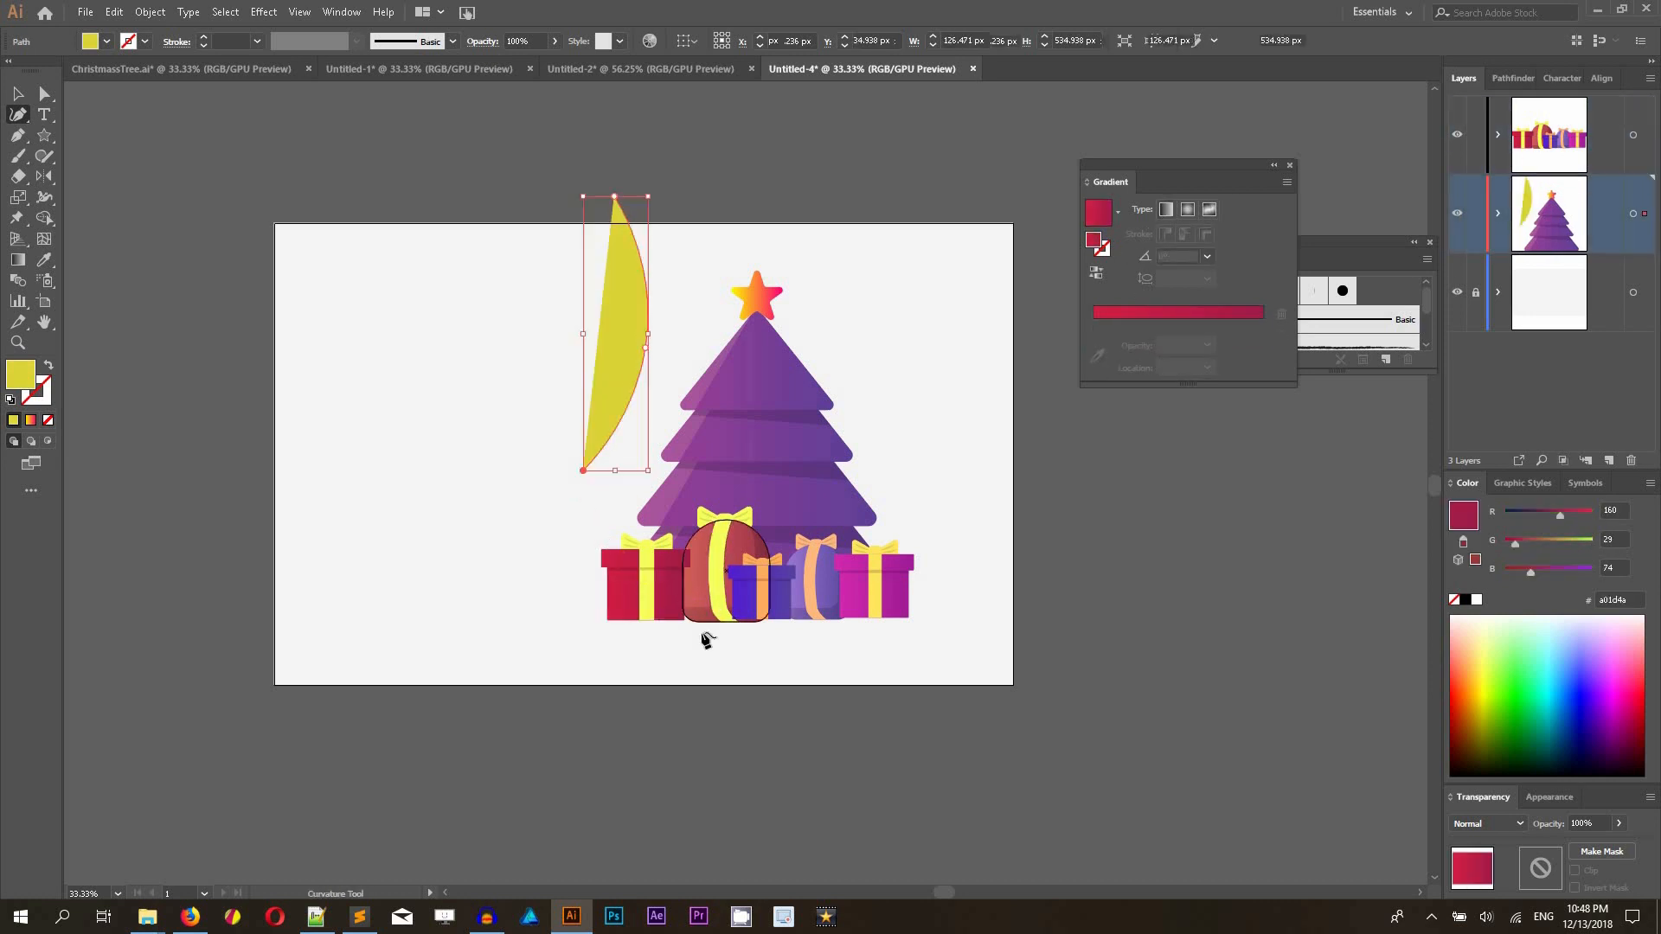
# - Continue the curved path under the gifts and up the tree's right side to a point above the artboard
pyautogui.click(704, 630)
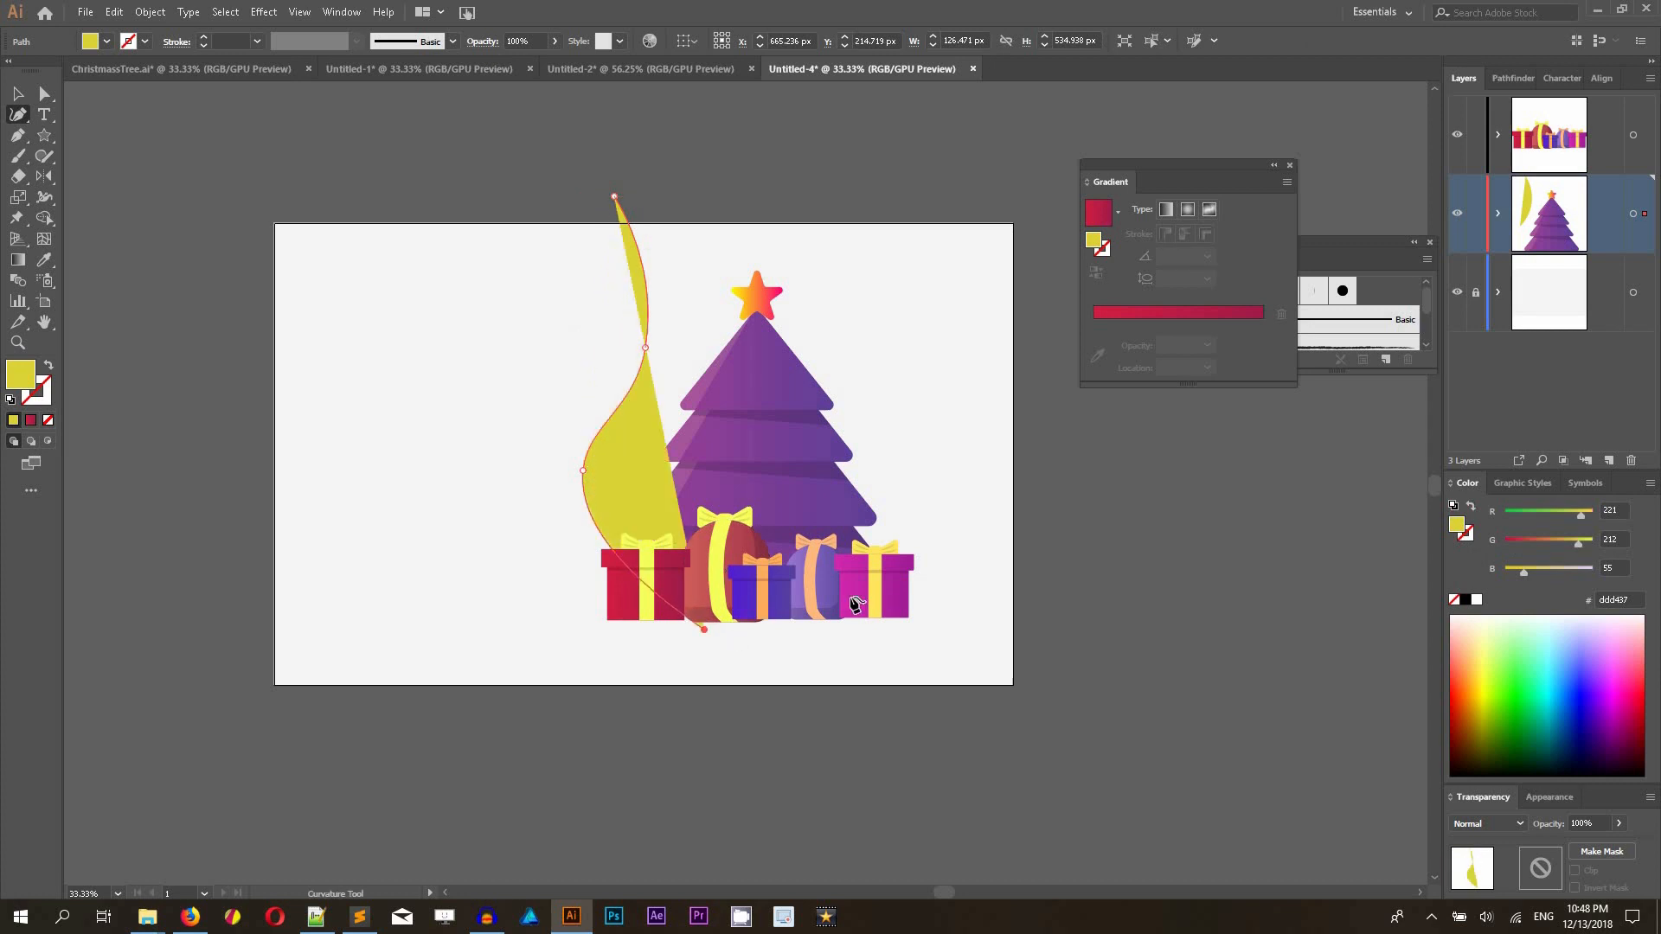
pyautogui.click(914, 578)
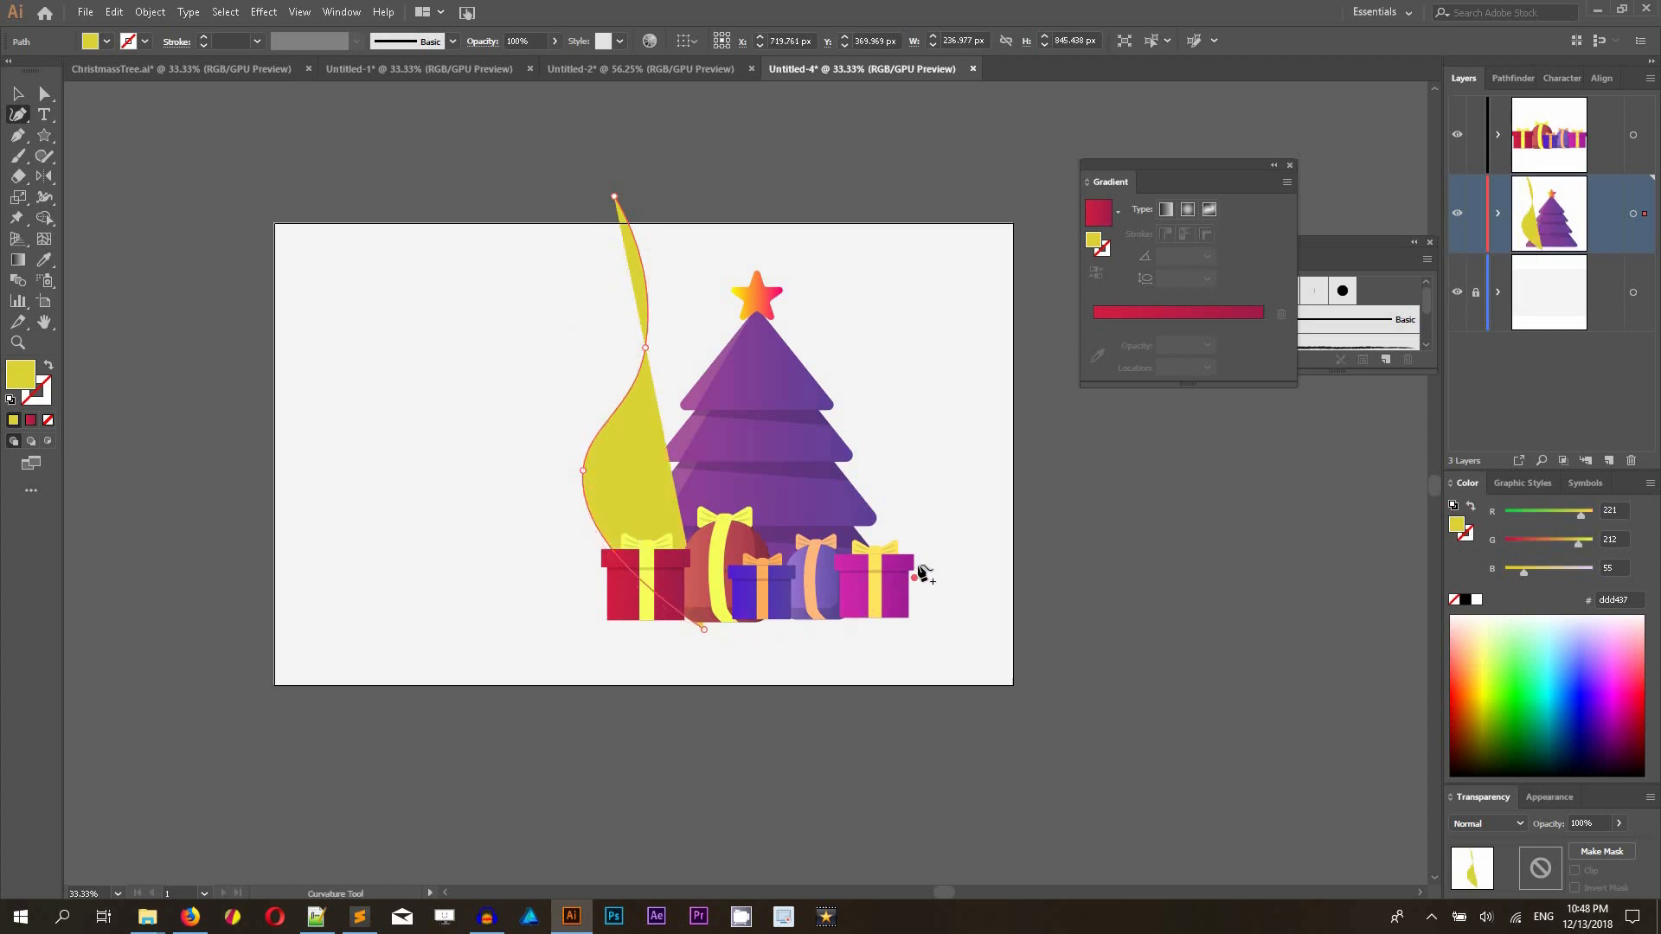
pyautogui.click(899, 401)
pyautogui.click(860, 208)
pyautogui.click(925, 161)
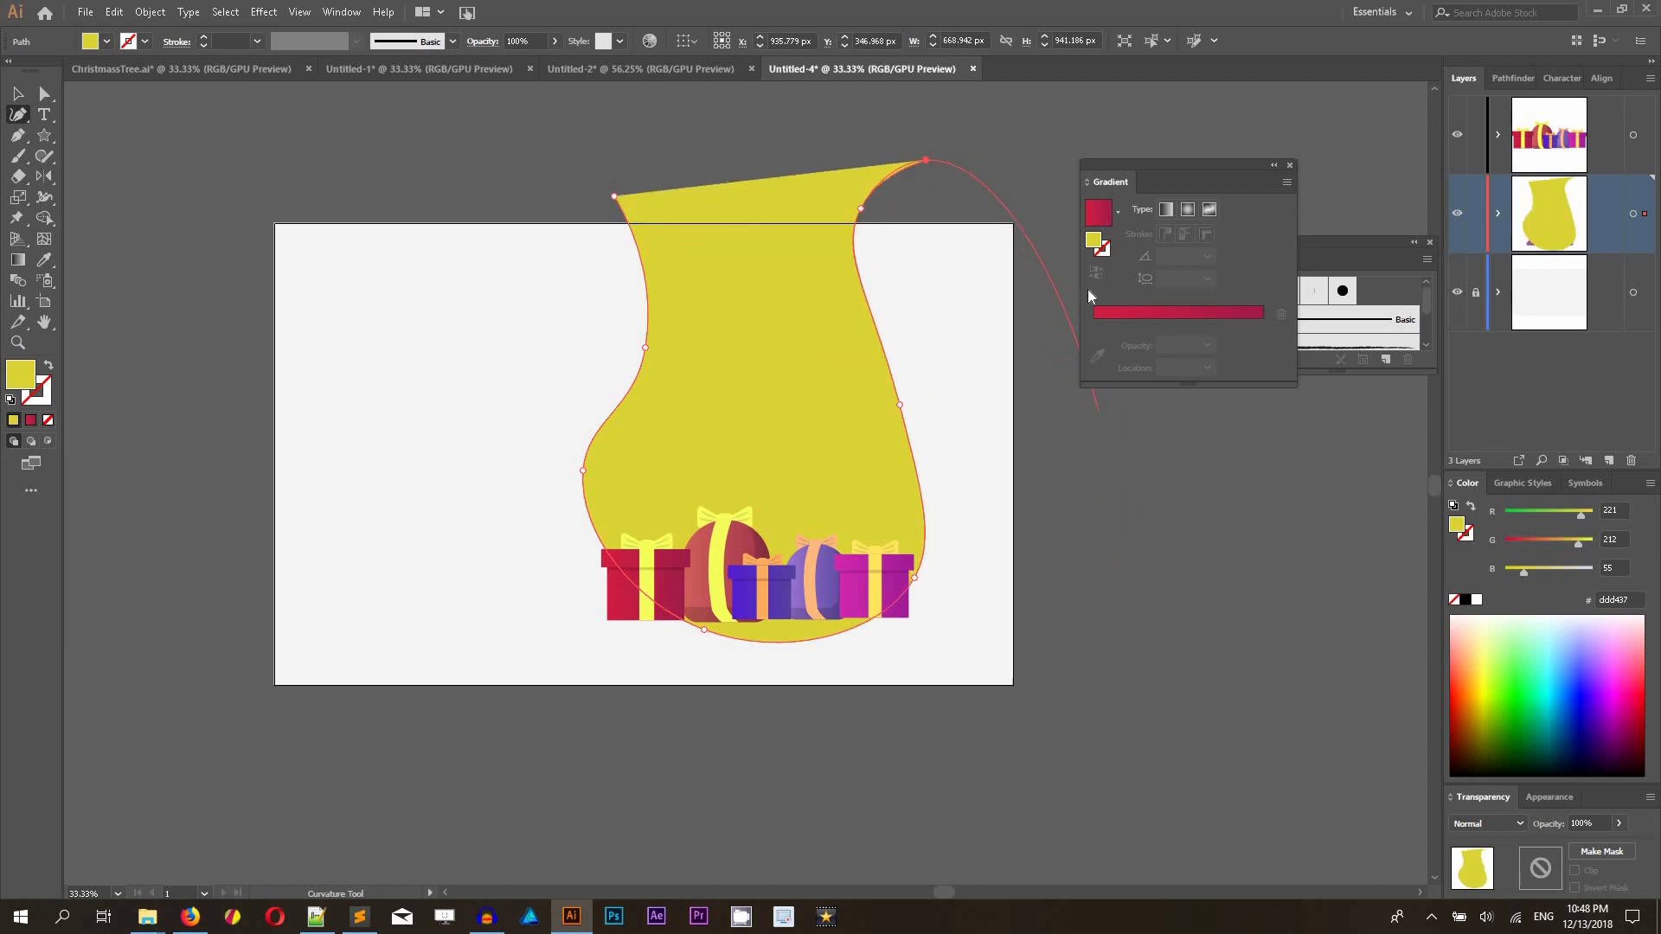
# - Run the curved path around the outside of the artboard and close it into a shape about 1894 by 1420 px
pyautogui.click(1067, 216)
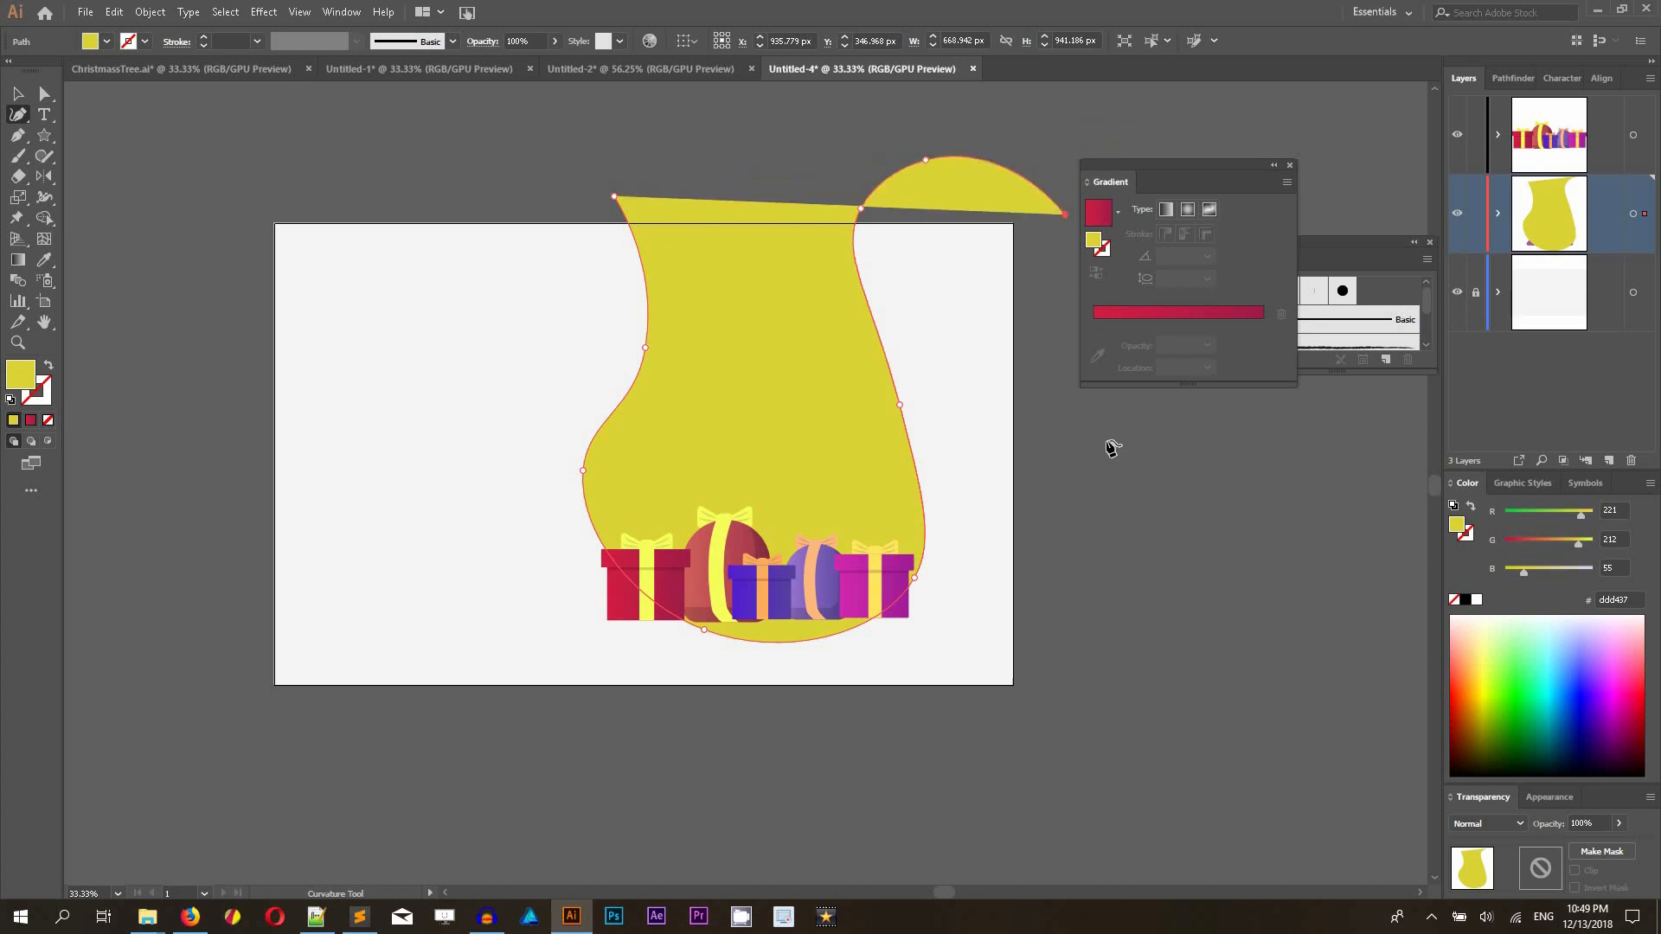
pyautogui.click(1139, 650)
pyautogui.click(1058, 819)
pyautogui.click(550, 842)
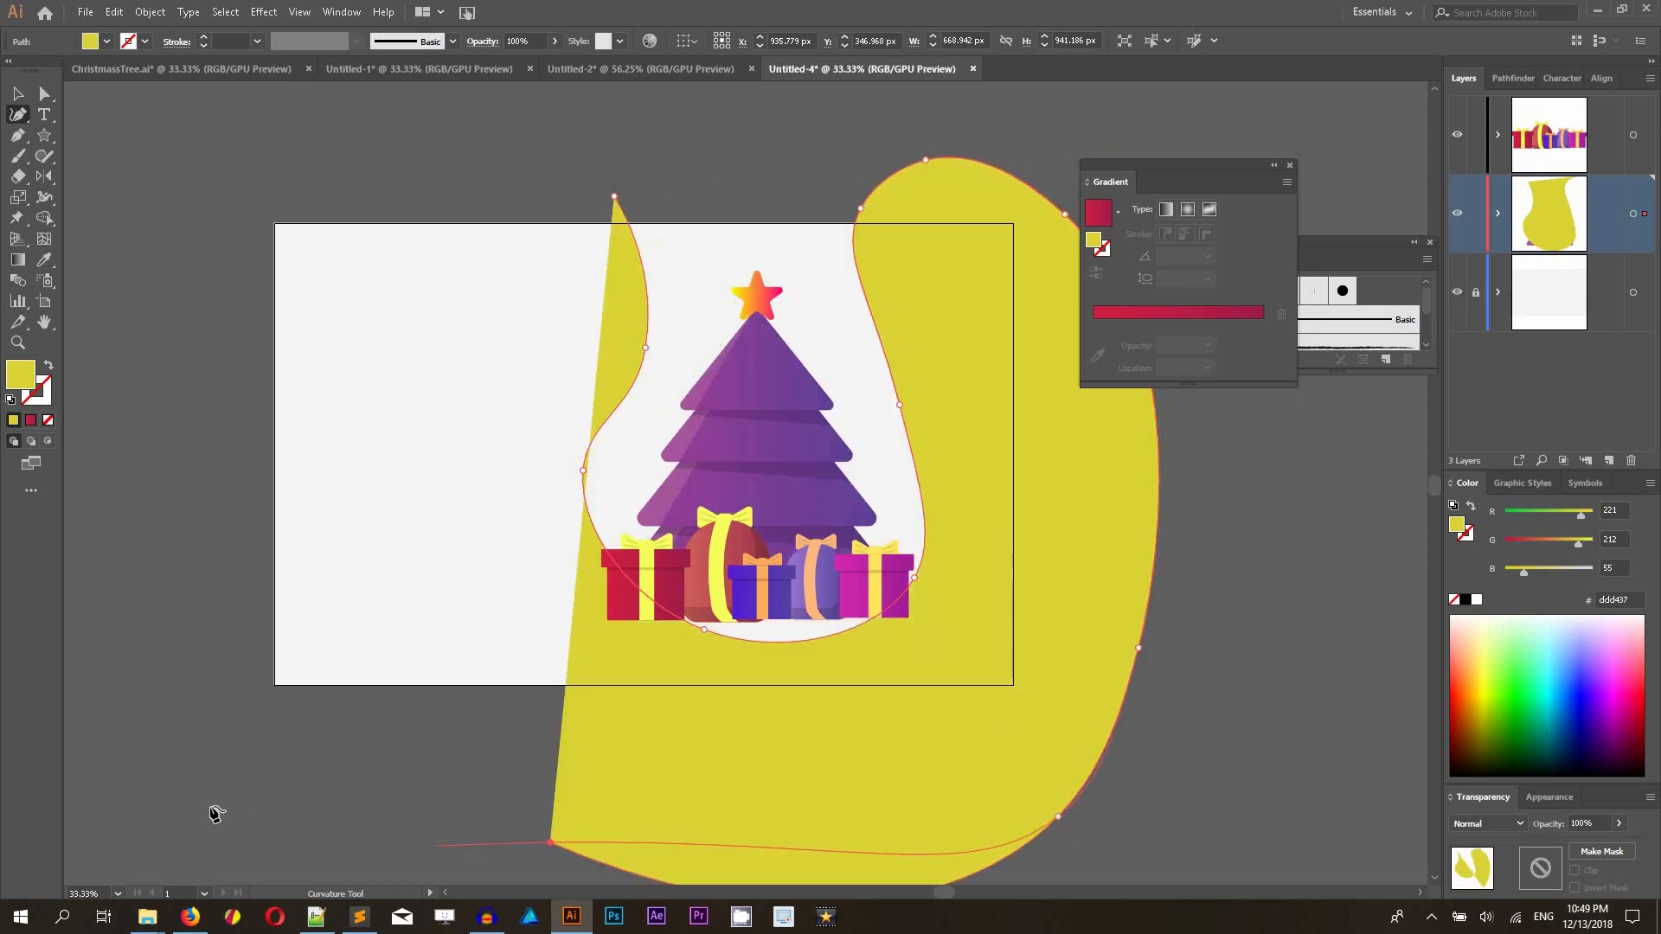
pyautogui.click(210, 806)
pyautogui.click(188, 597)
pyautogui.click(199, 299)
pyautogui.click(196, 199)
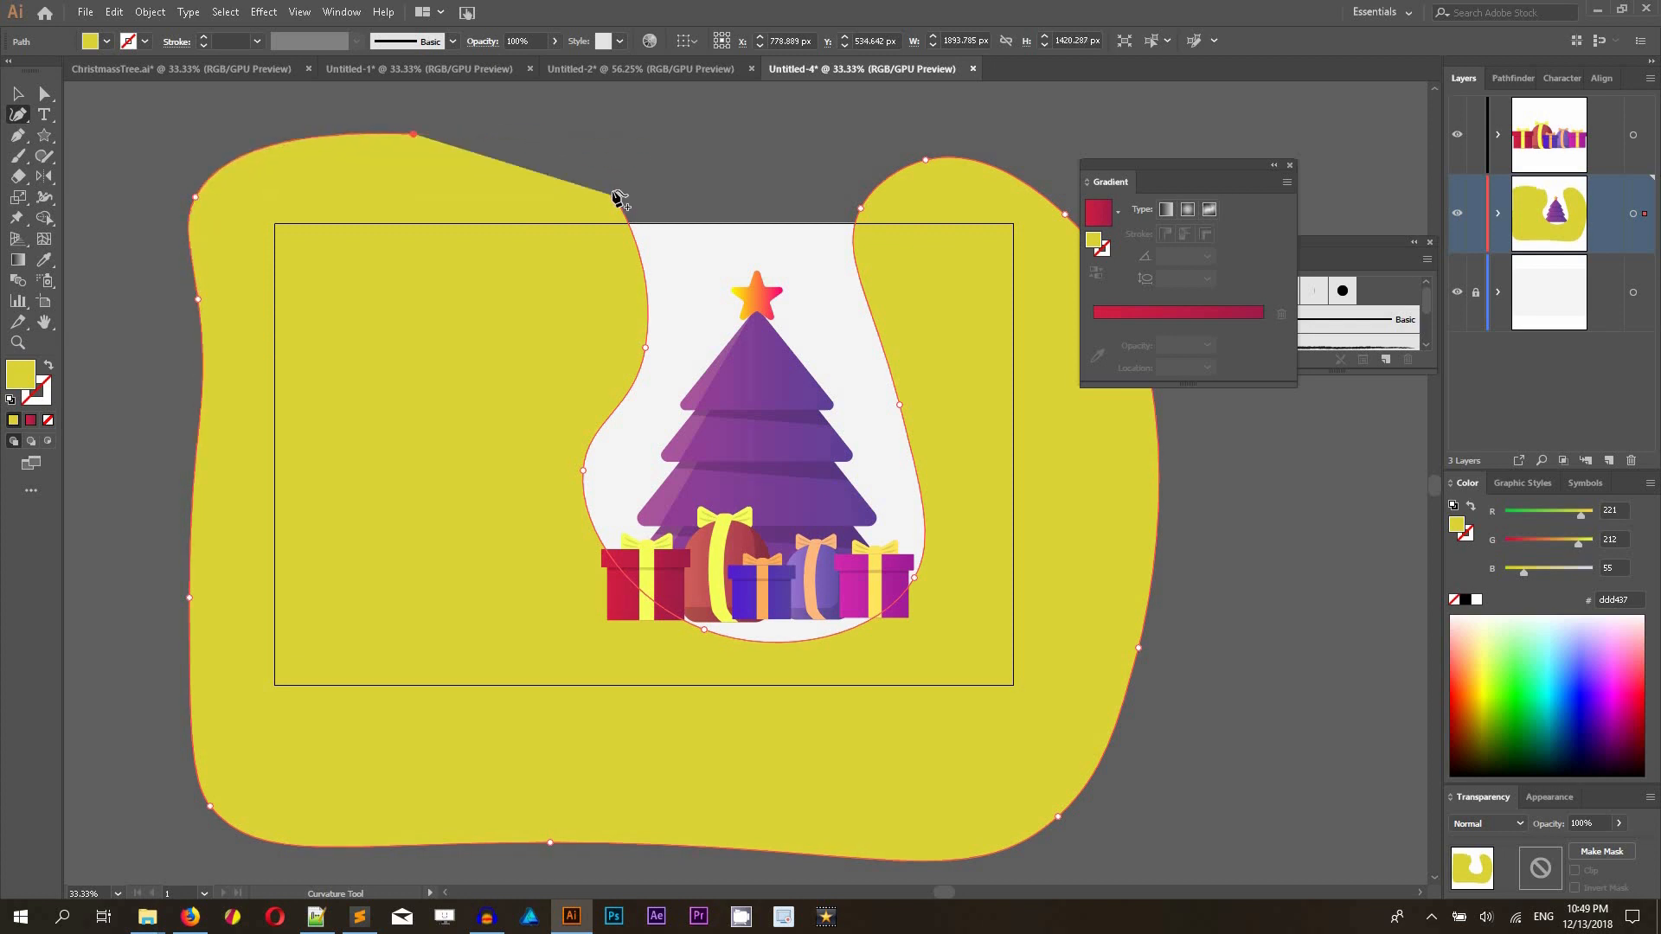
pyautogui.click(614, 195)
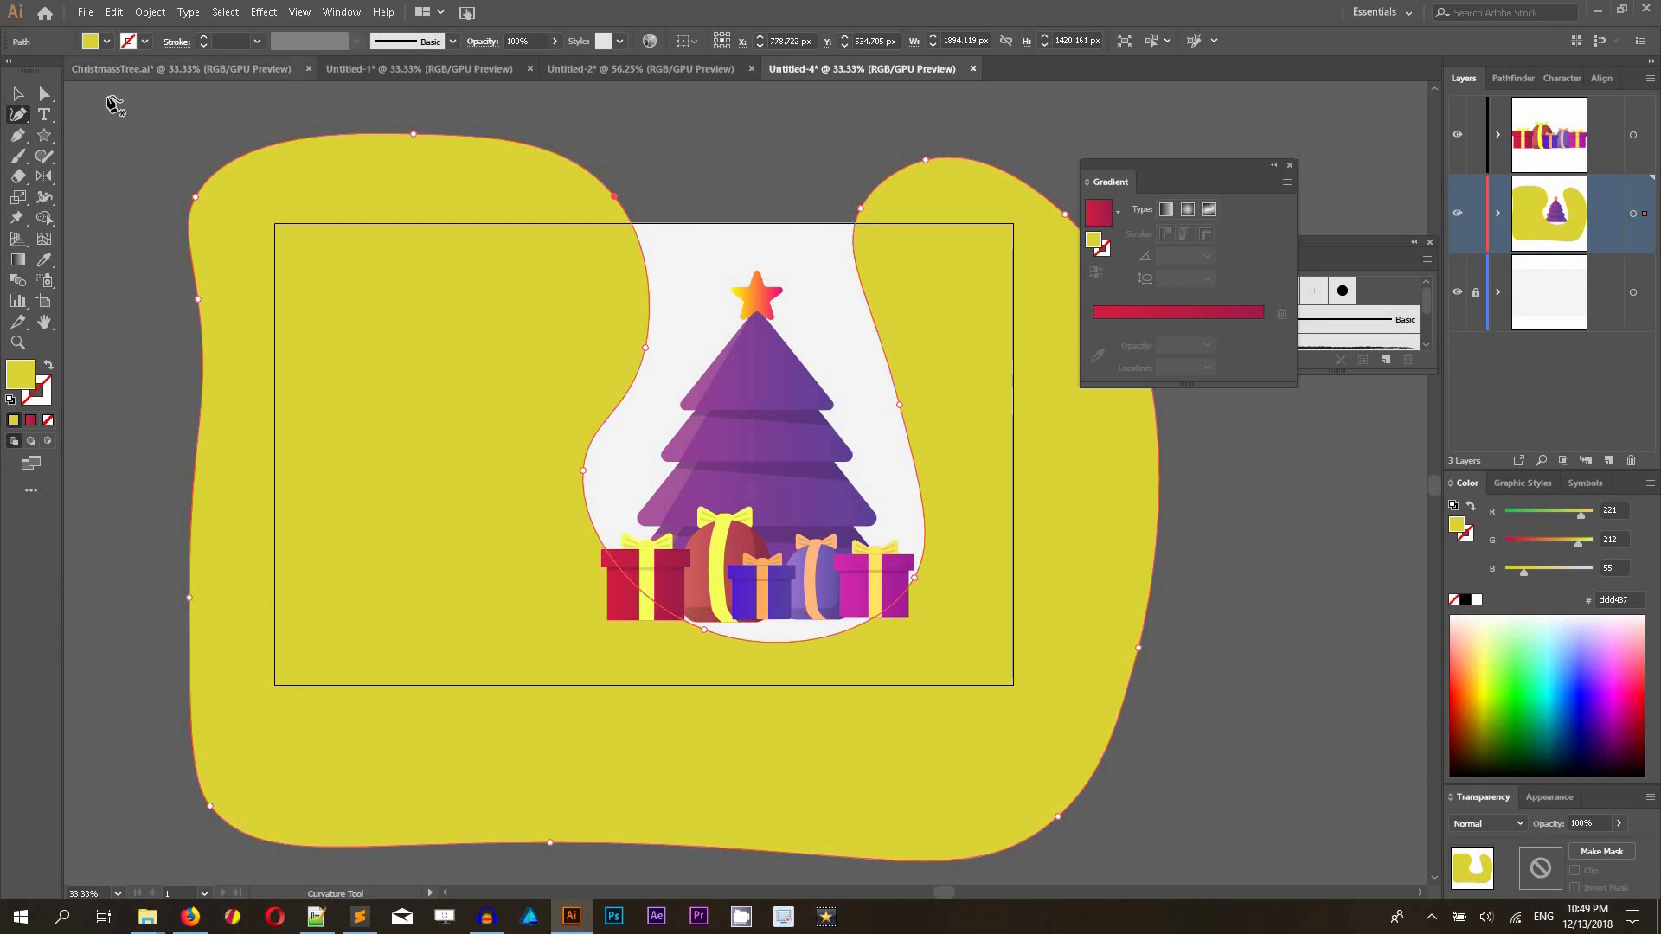
# - Narrow the curved shape's opening above the star and raise its anchor points beneath the gifts with Direct Selection, and deselect it
pyautogui.click(45, 98)
pyautogui.moveTo(860, 209); pyautogui.dragTo(843, 209)
pyautogui.click(630, 222)
pyautogui.click(702, 628)
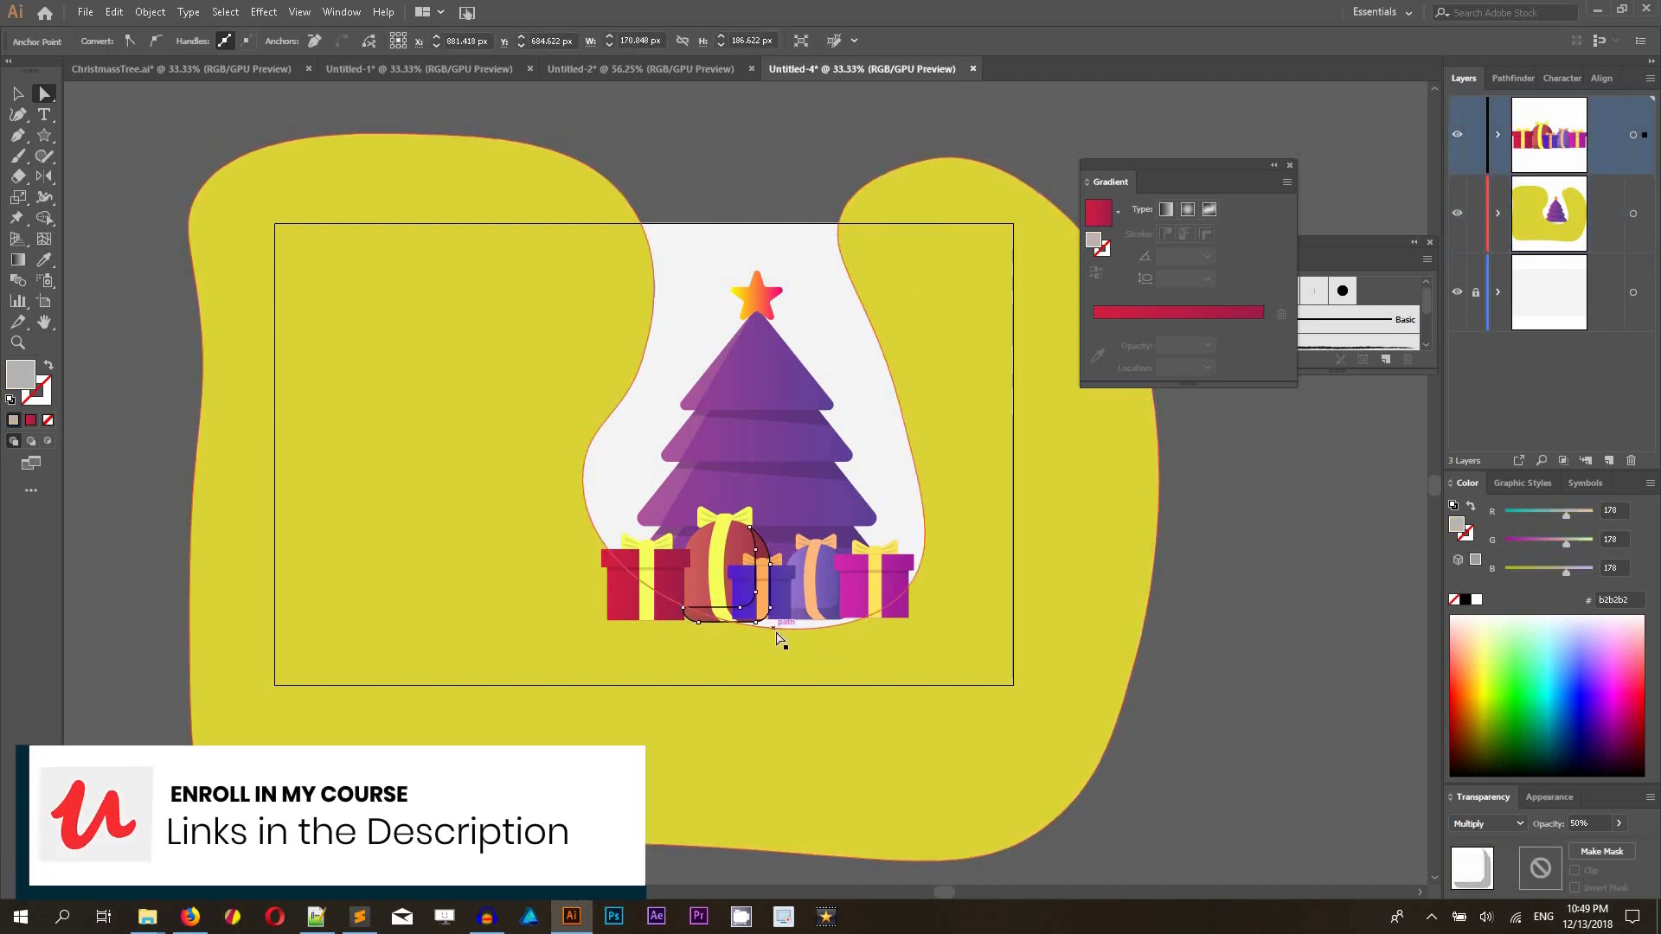
pyautogui.moveTo(691, 609); pyautogui.dragTo(693, 607)
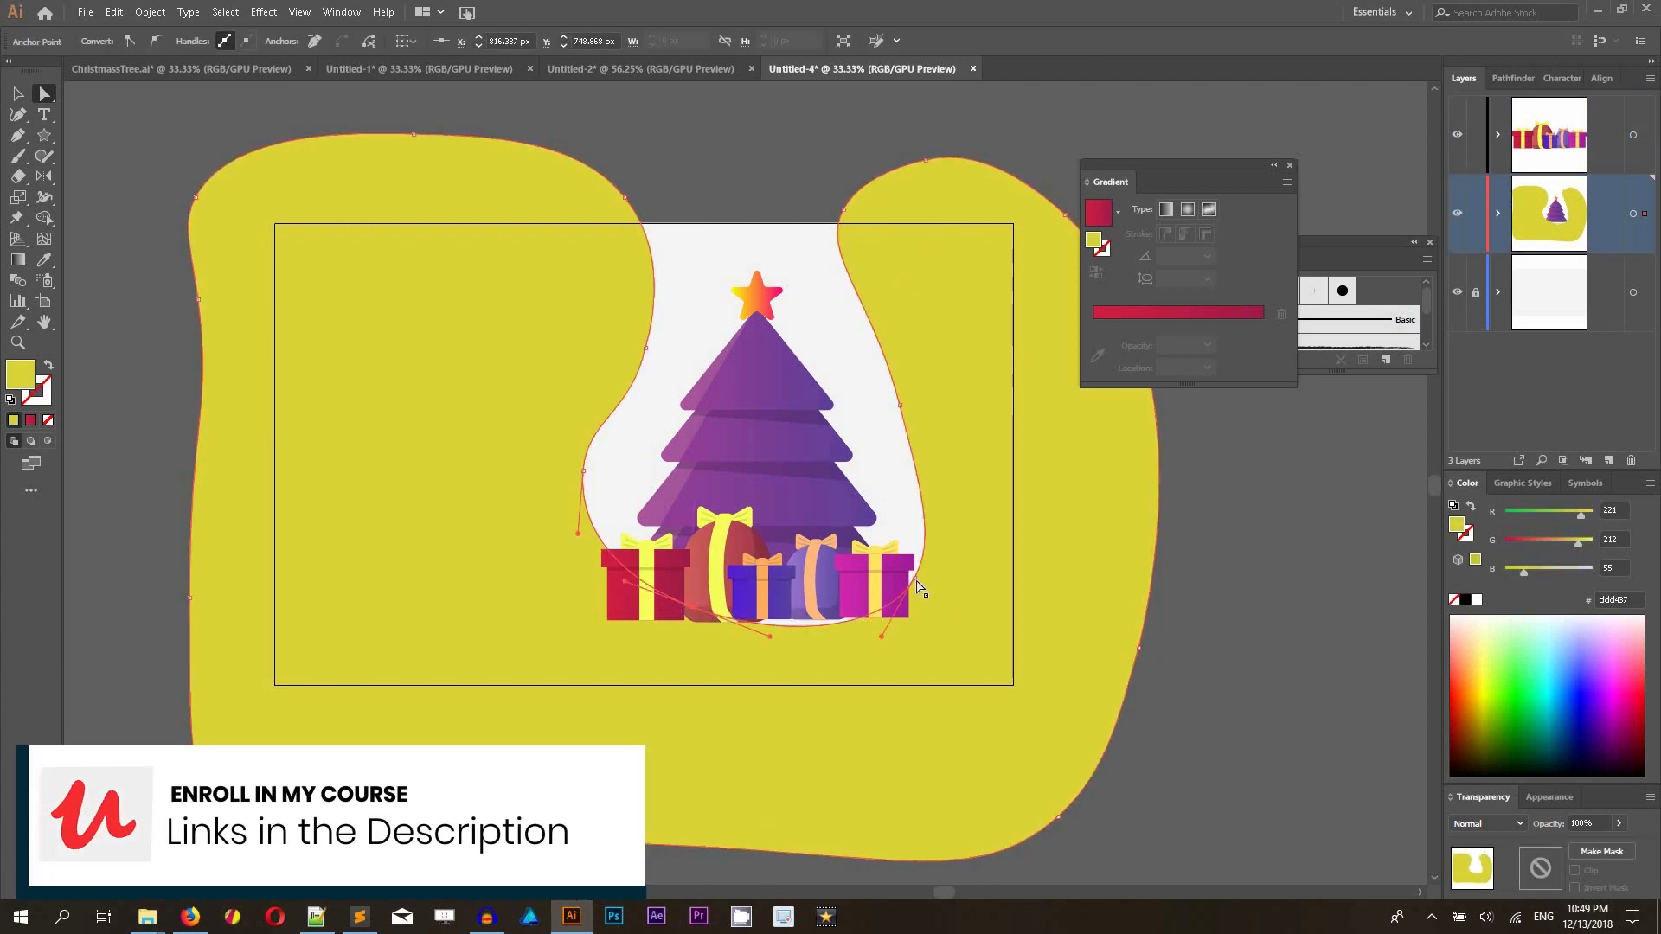
pyautogui.moveTo(917, 578); pyautogui.dragTo(916, 573)
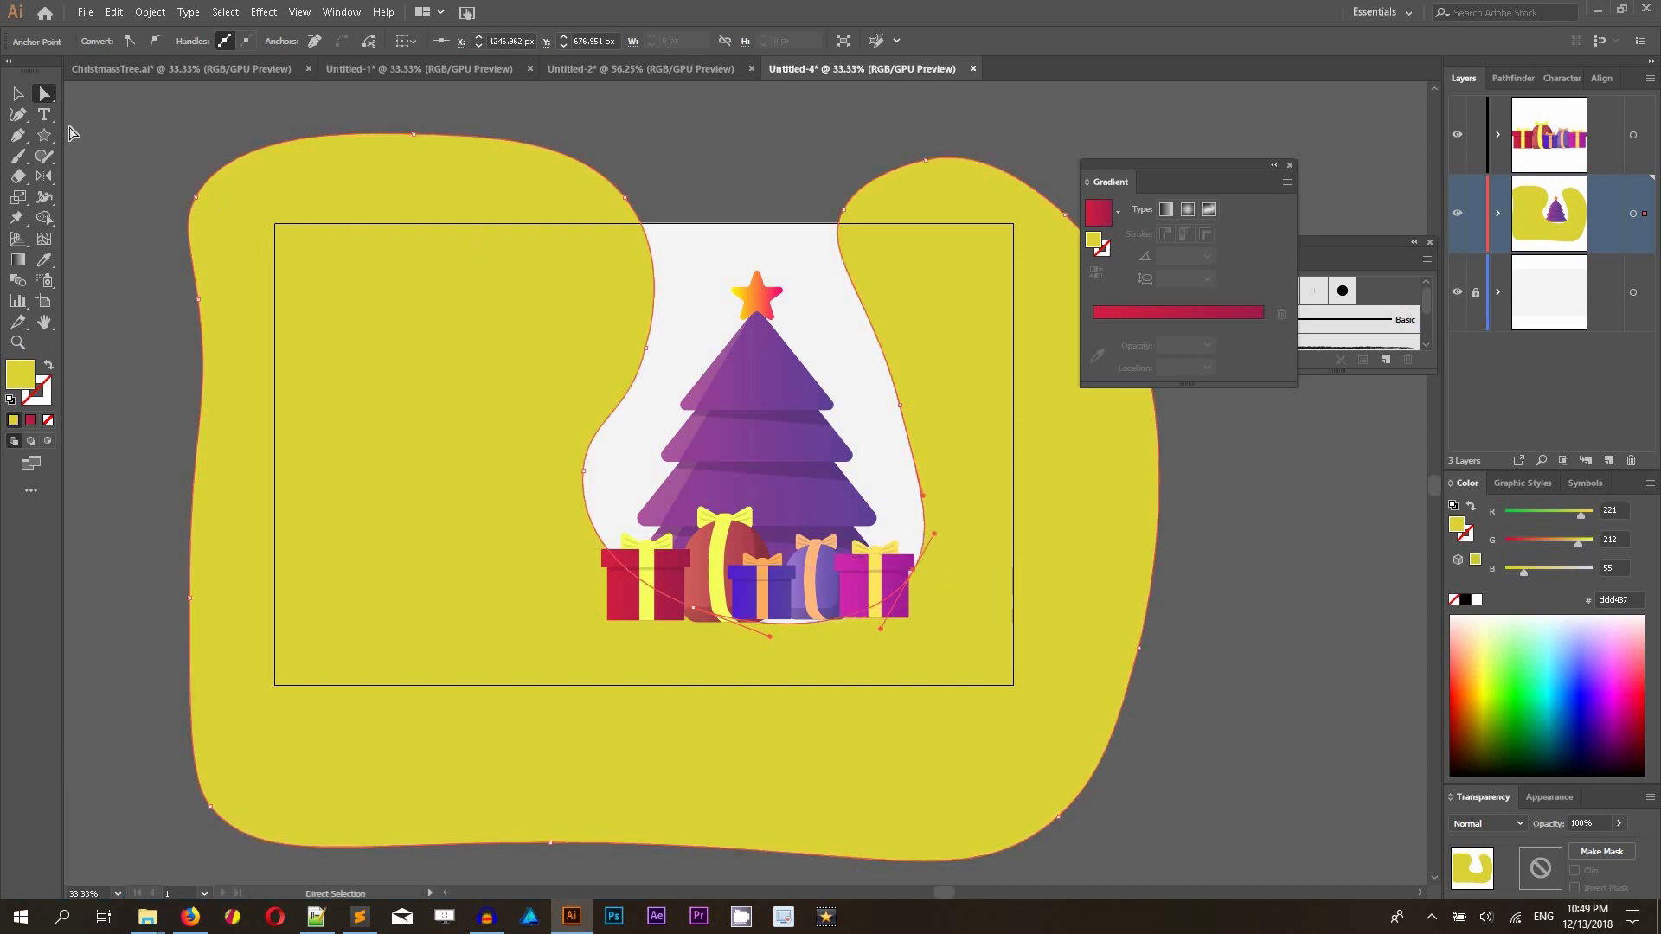
pyautogui.click(15, 93)
pyautogui.click(347, 106)
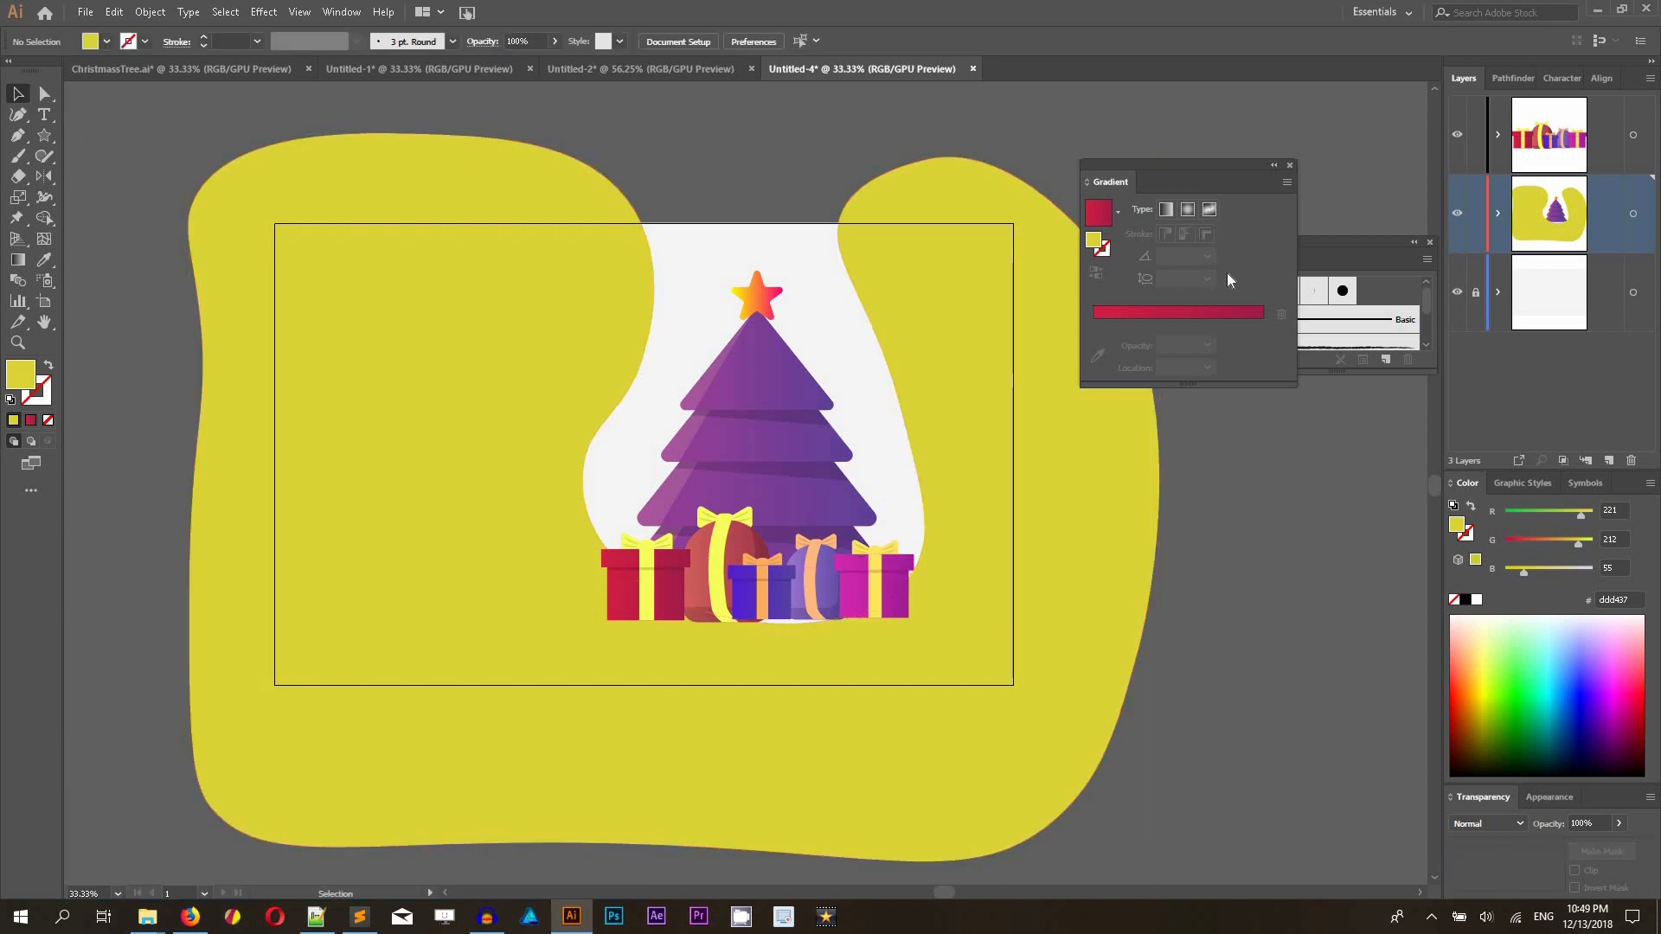
# - Move the yellow curved shape to the unlocked background layer and make a clipping mask from it and the background rectangle
pyautogui.click(1632, 213)
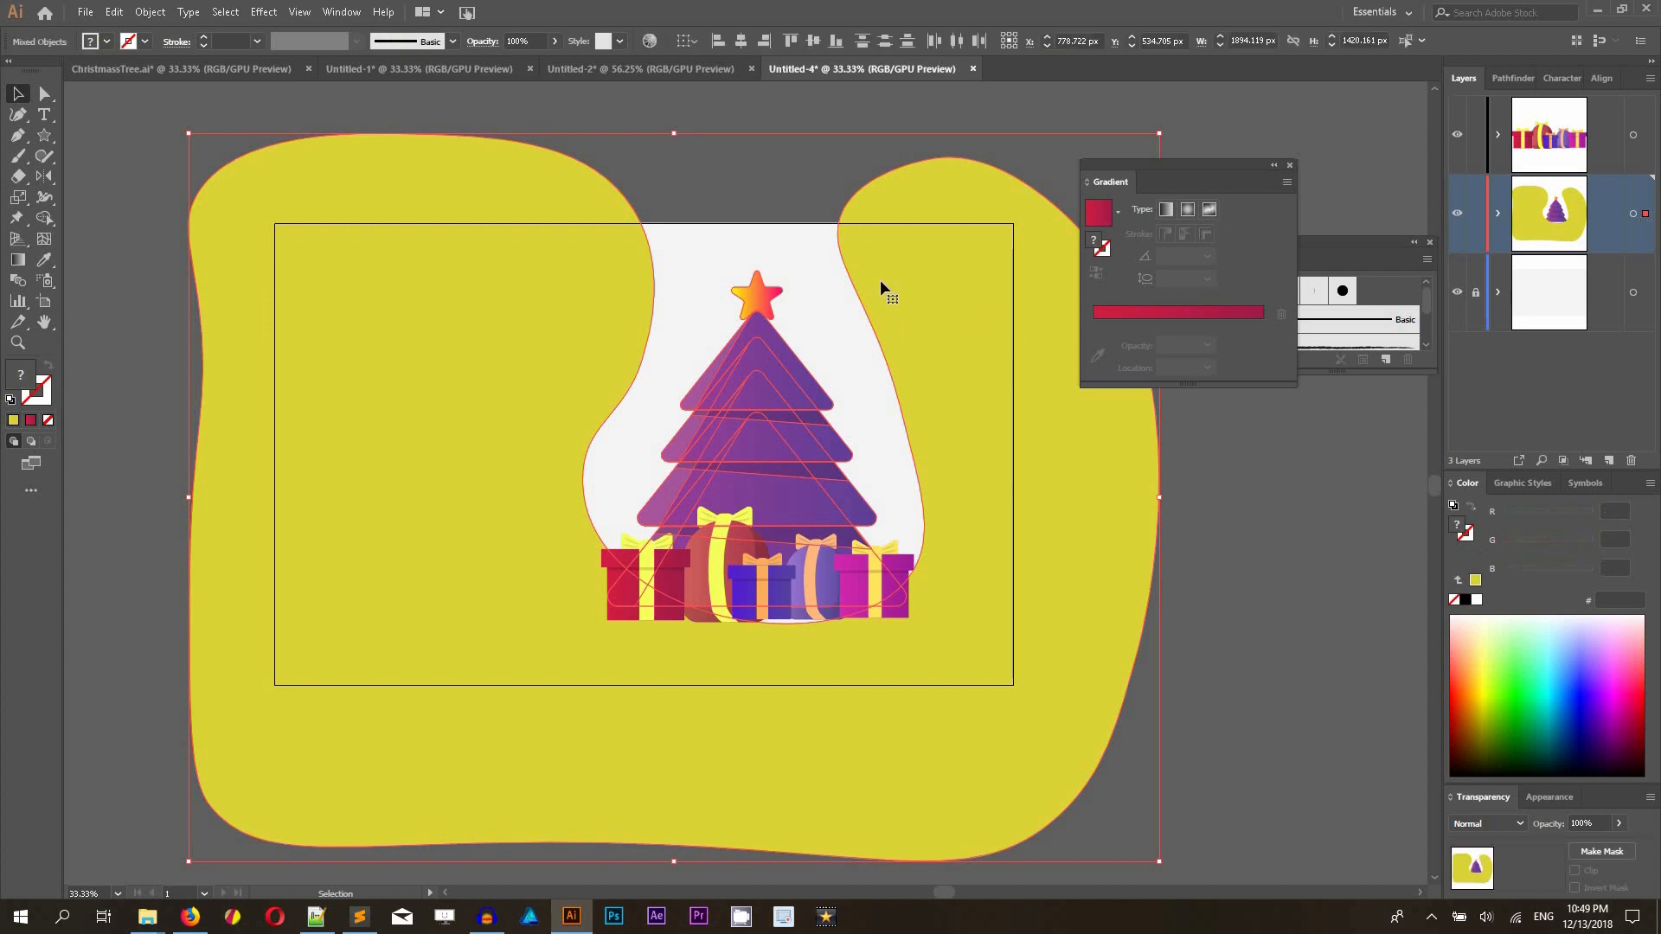
pyautogui.click(965, 181)
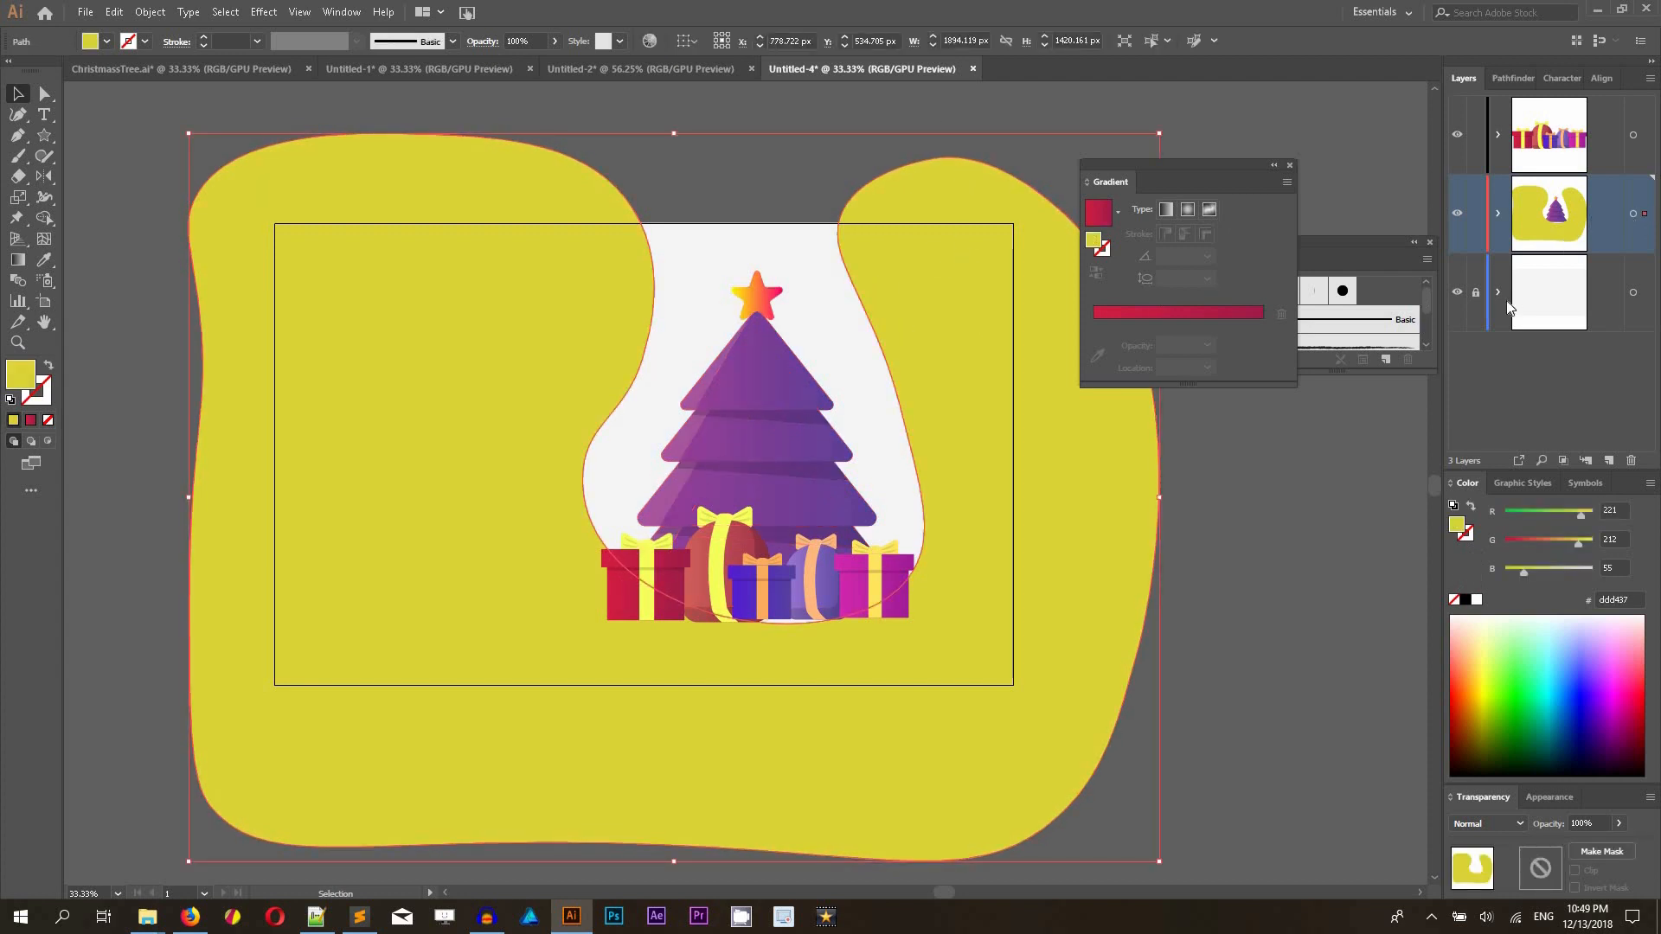
pyautogui.moveTo(1643, 213); pyautogui.dragTo(1653, 281)
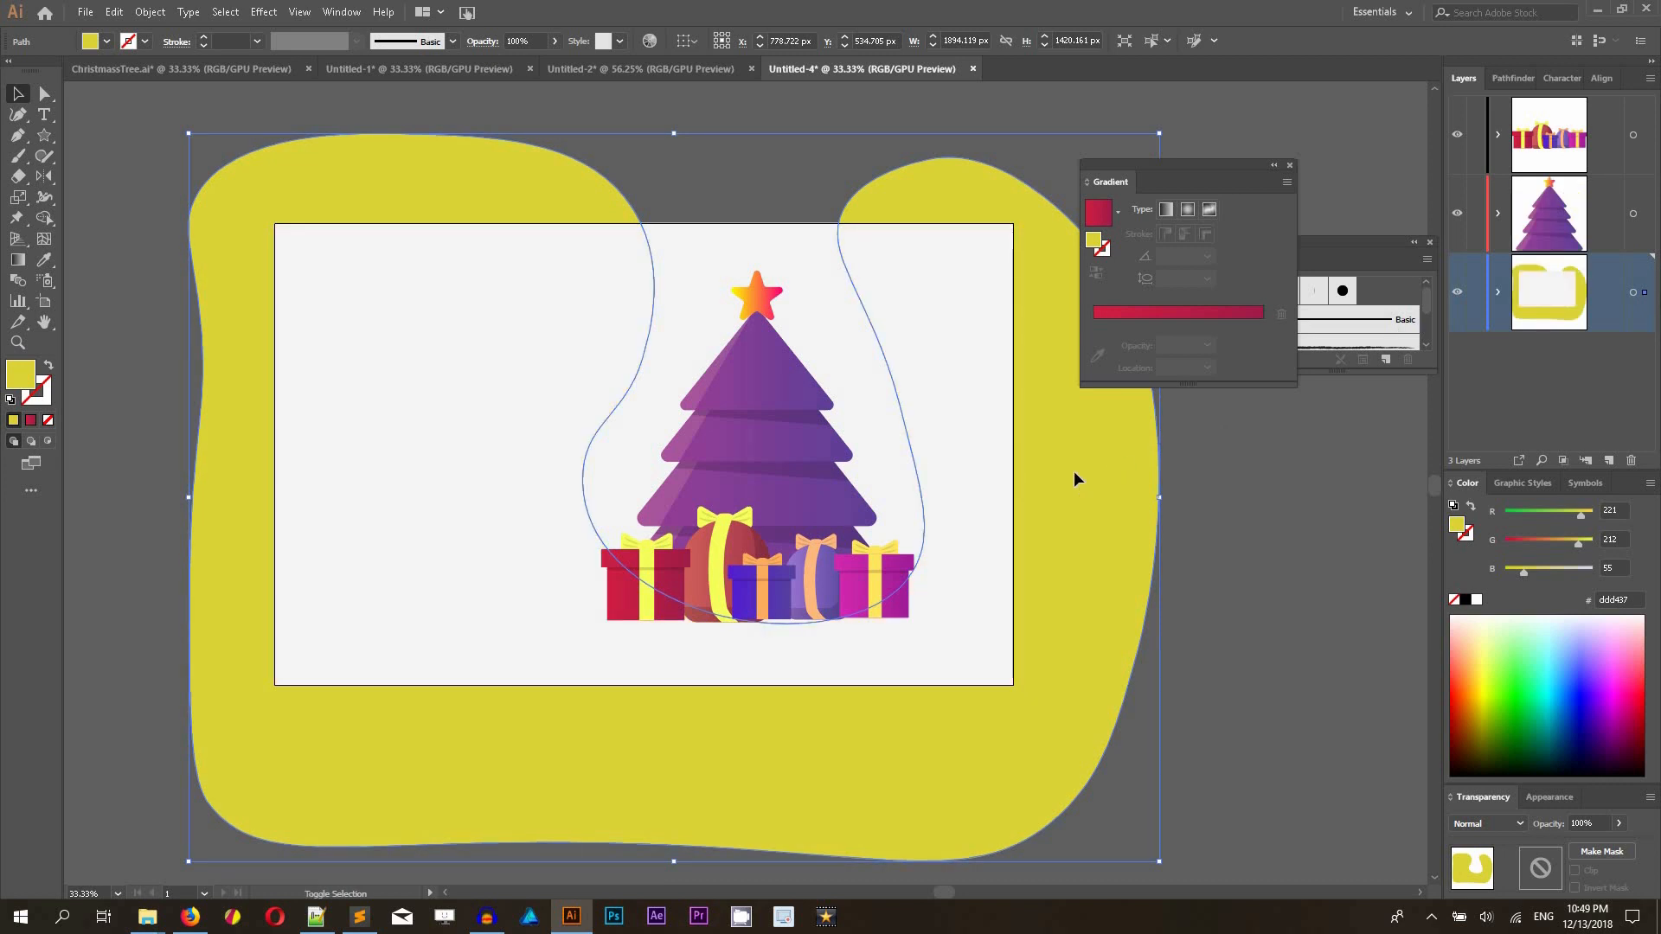
pyautogui.keyDown('shift'); pyautogui.click(986, 352); pyautogui.keyUp('shift')
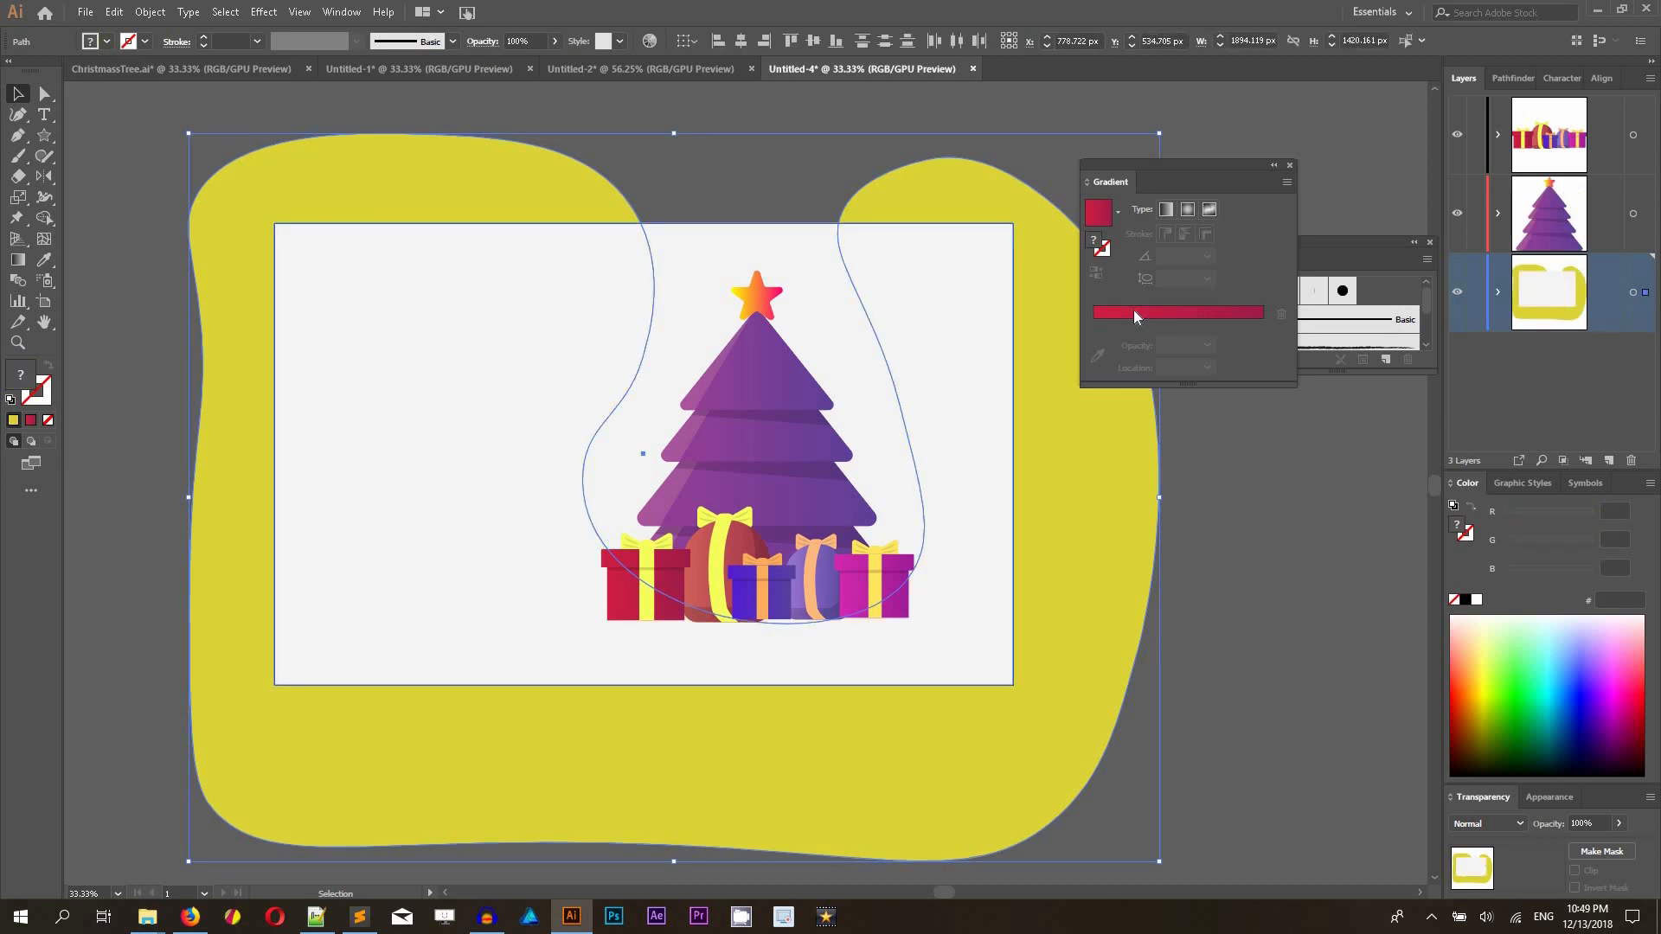
pyautogui.rightClick(974, 308)
pyautogui.click(1057, 475)
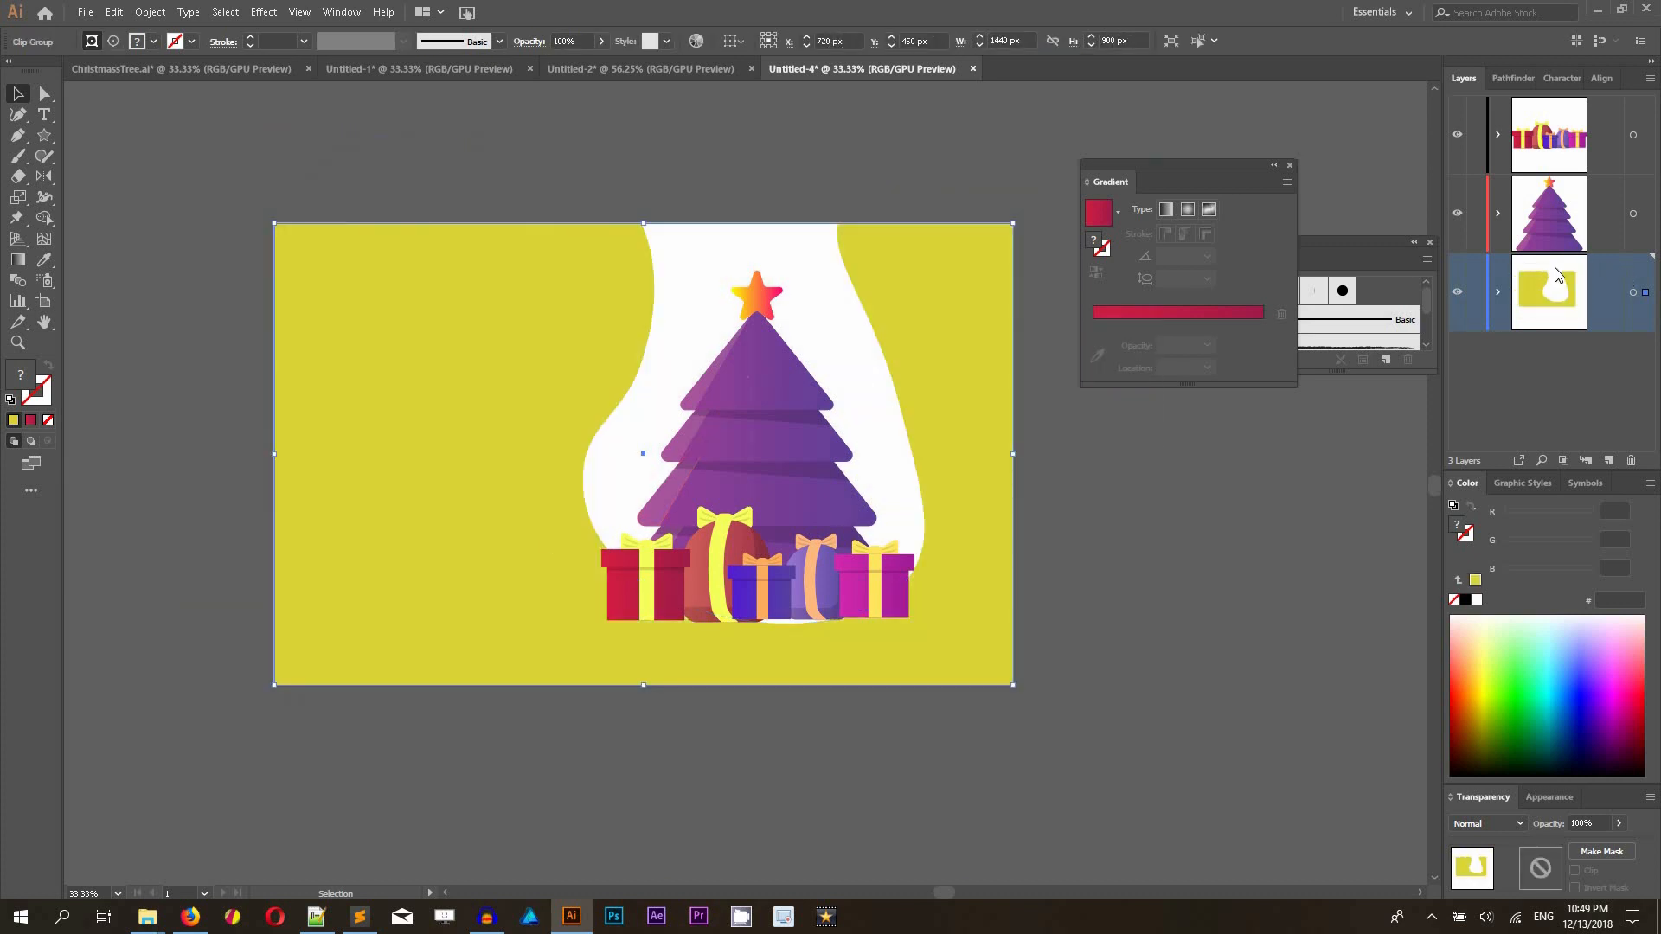
# - Target the curved shape inside the background layer's clip group and fill it with the red linear gradient
pyautogui.click(1497, 292)
pyautogui.click(1519, 372)
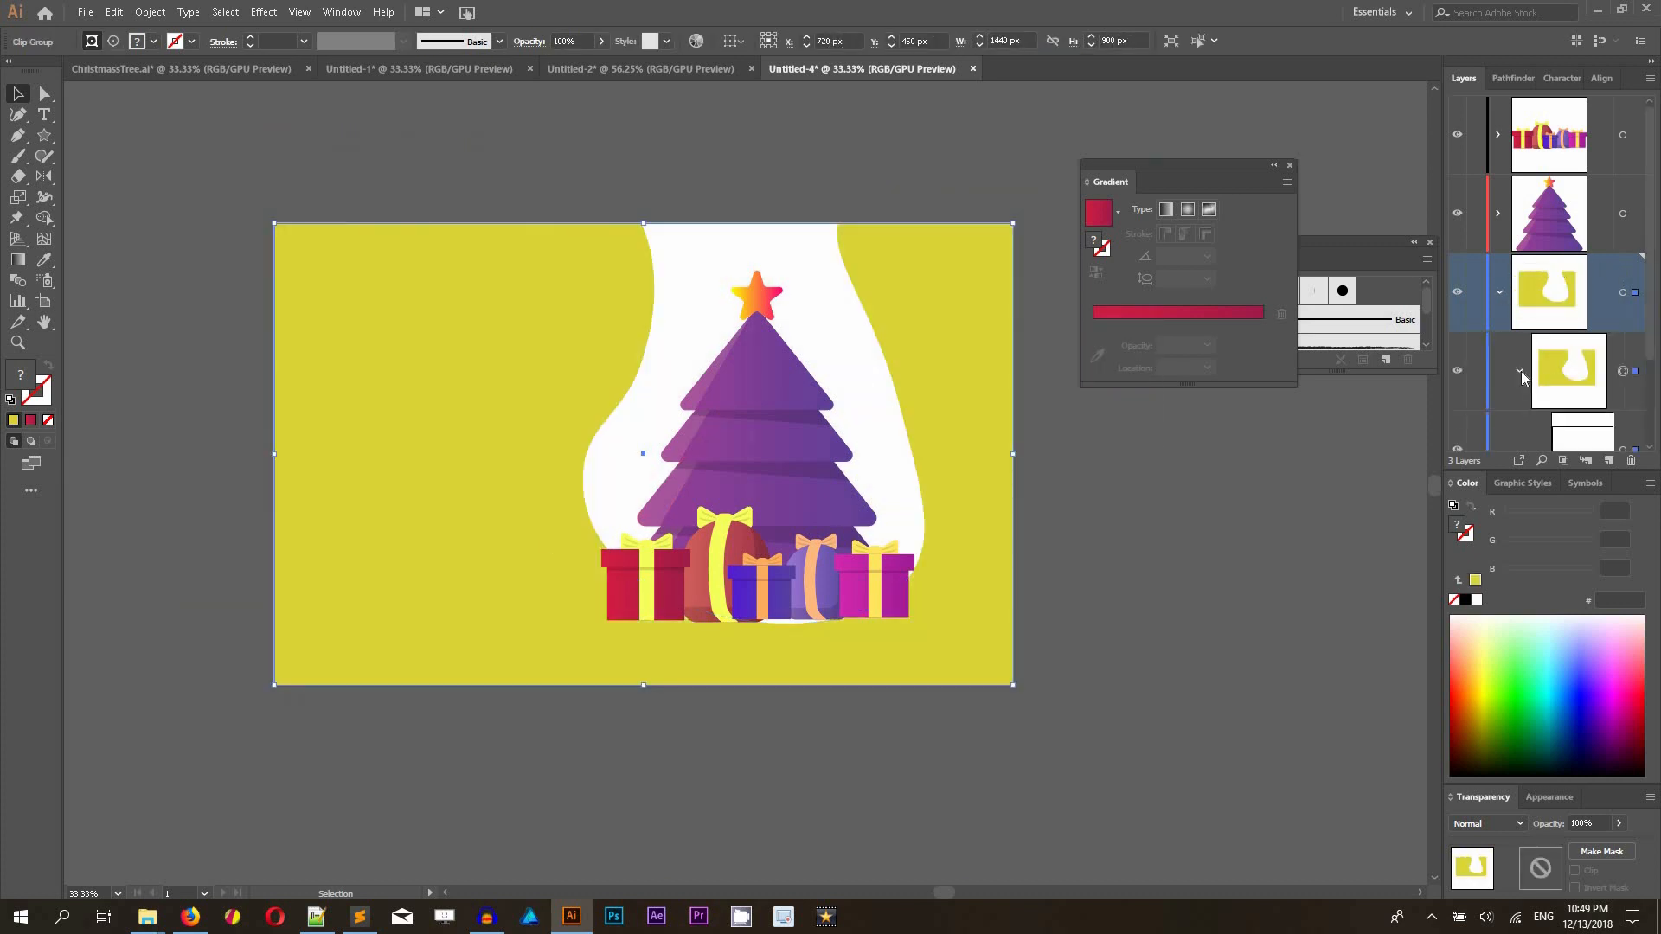
pyautogui.scroll(-2, 1523, 378)
pyautogui.click(1622, 413)
pyautogui.click(1184, 314)
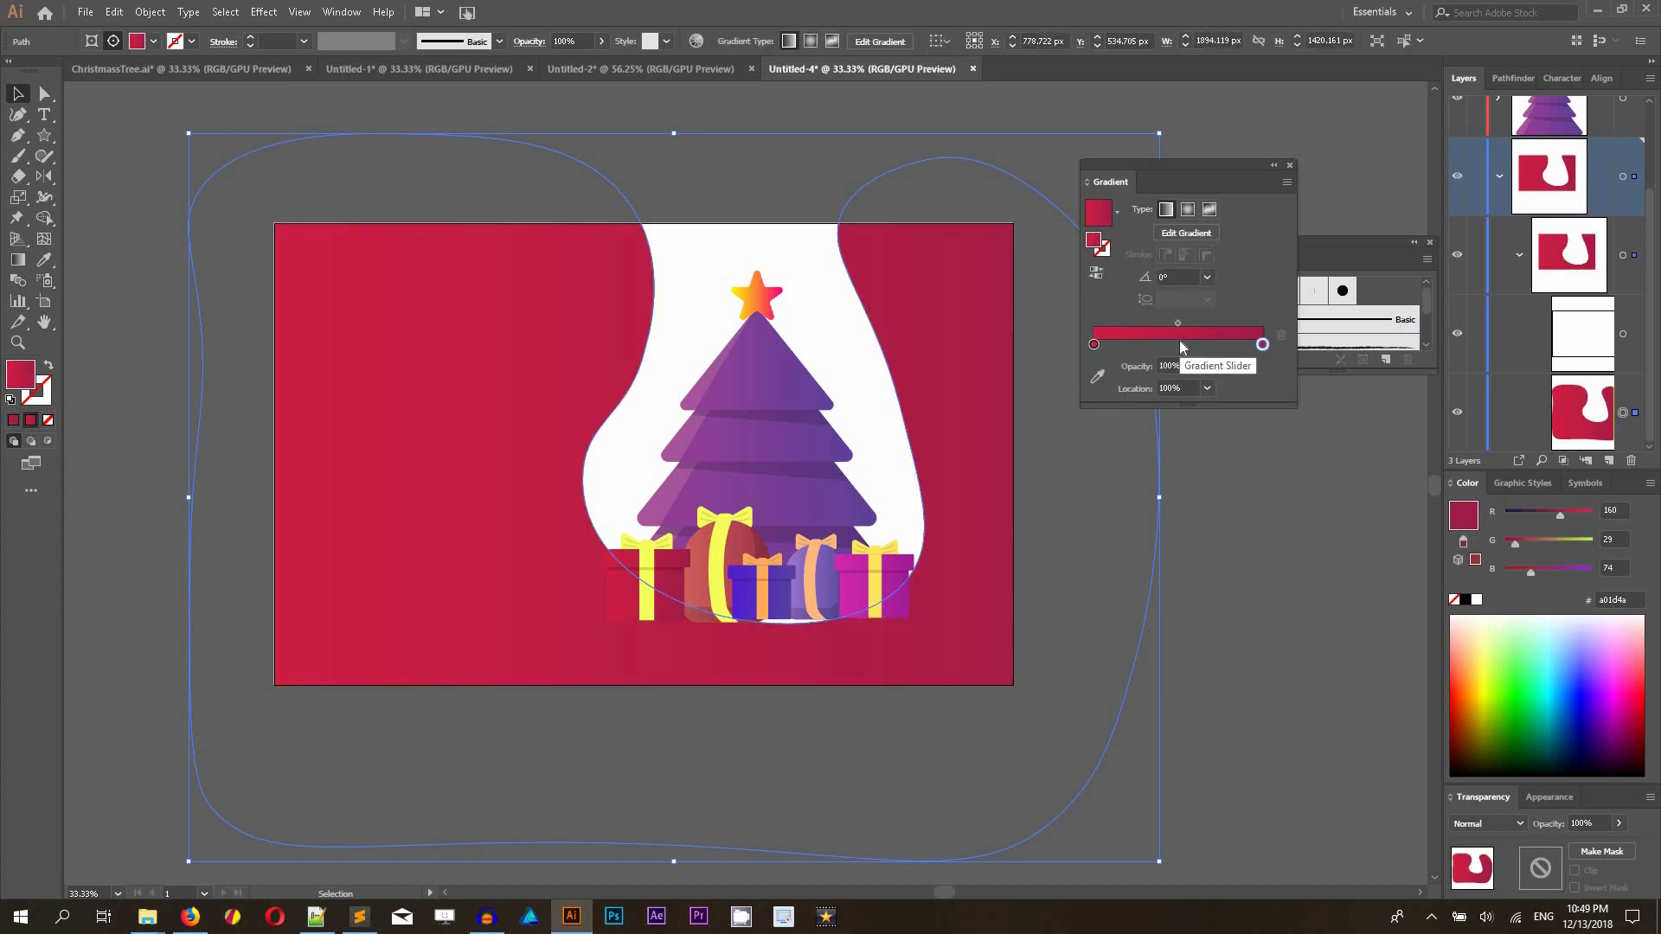
# - Add a middle color stop to the curved shape's gradient at a location of about 52%
pyautogui.click(1180, 343)
pyautogui.moveTo(1180, 344); pyautogui.dragTo(1262, 344)
pyautogui.click(1181, 344)
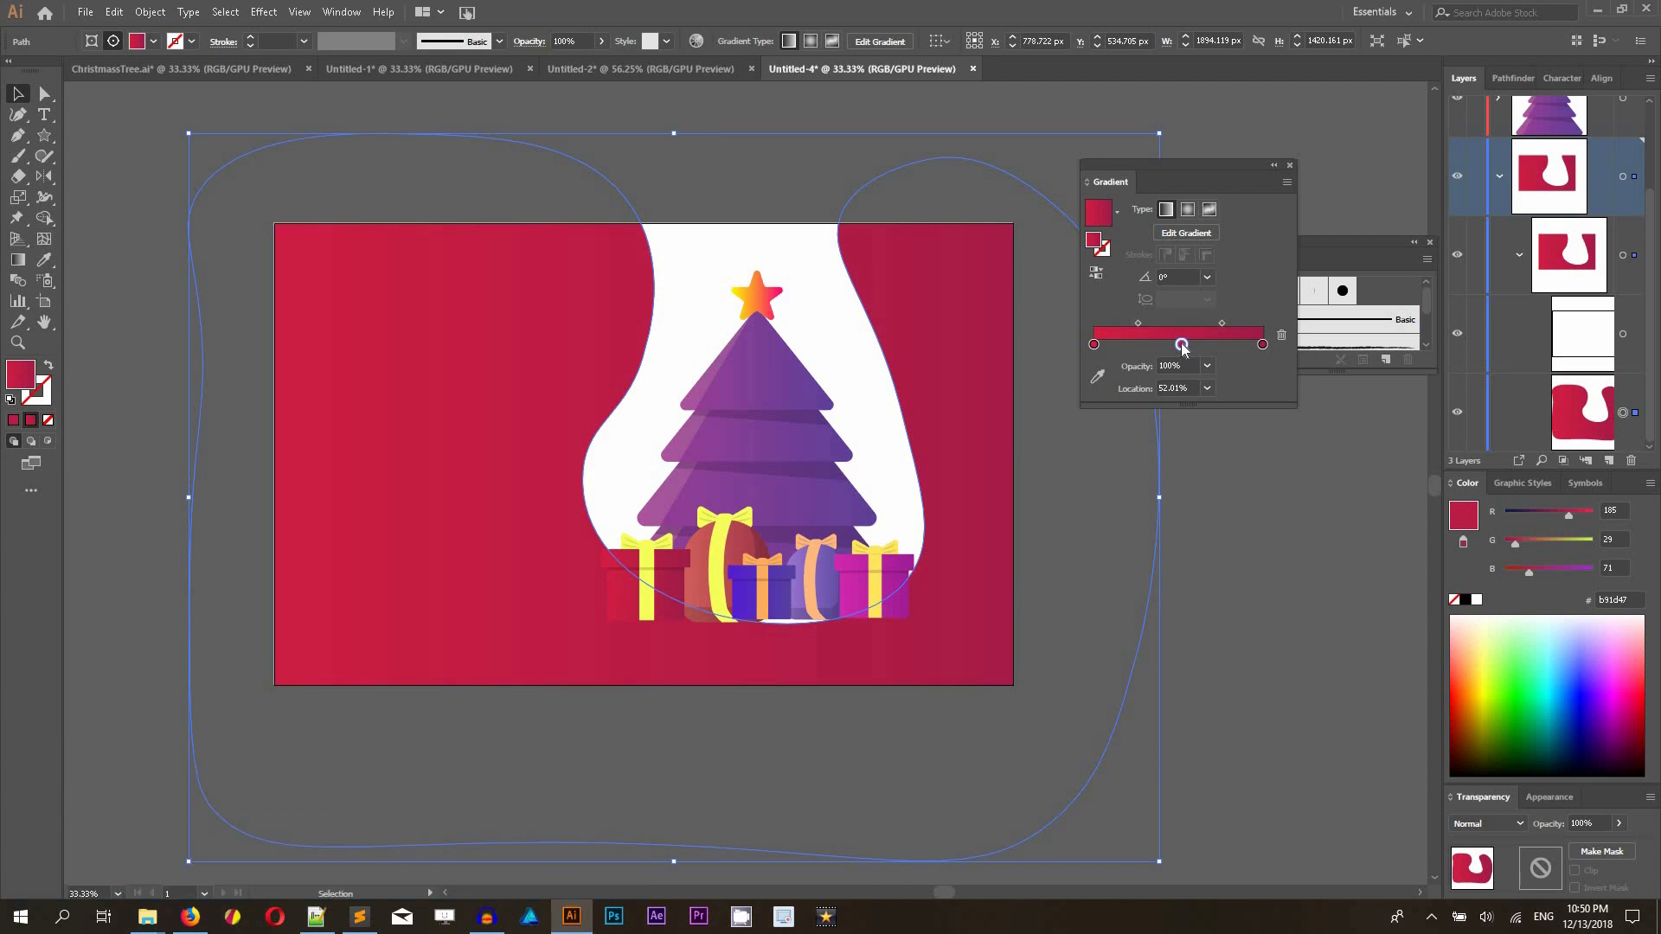
# - Set the starting color stop of the curved shape's gradient to hex dc6b35
pyautogui.doubleClick(1094, 345)
pyautogui.click(1211, 497)
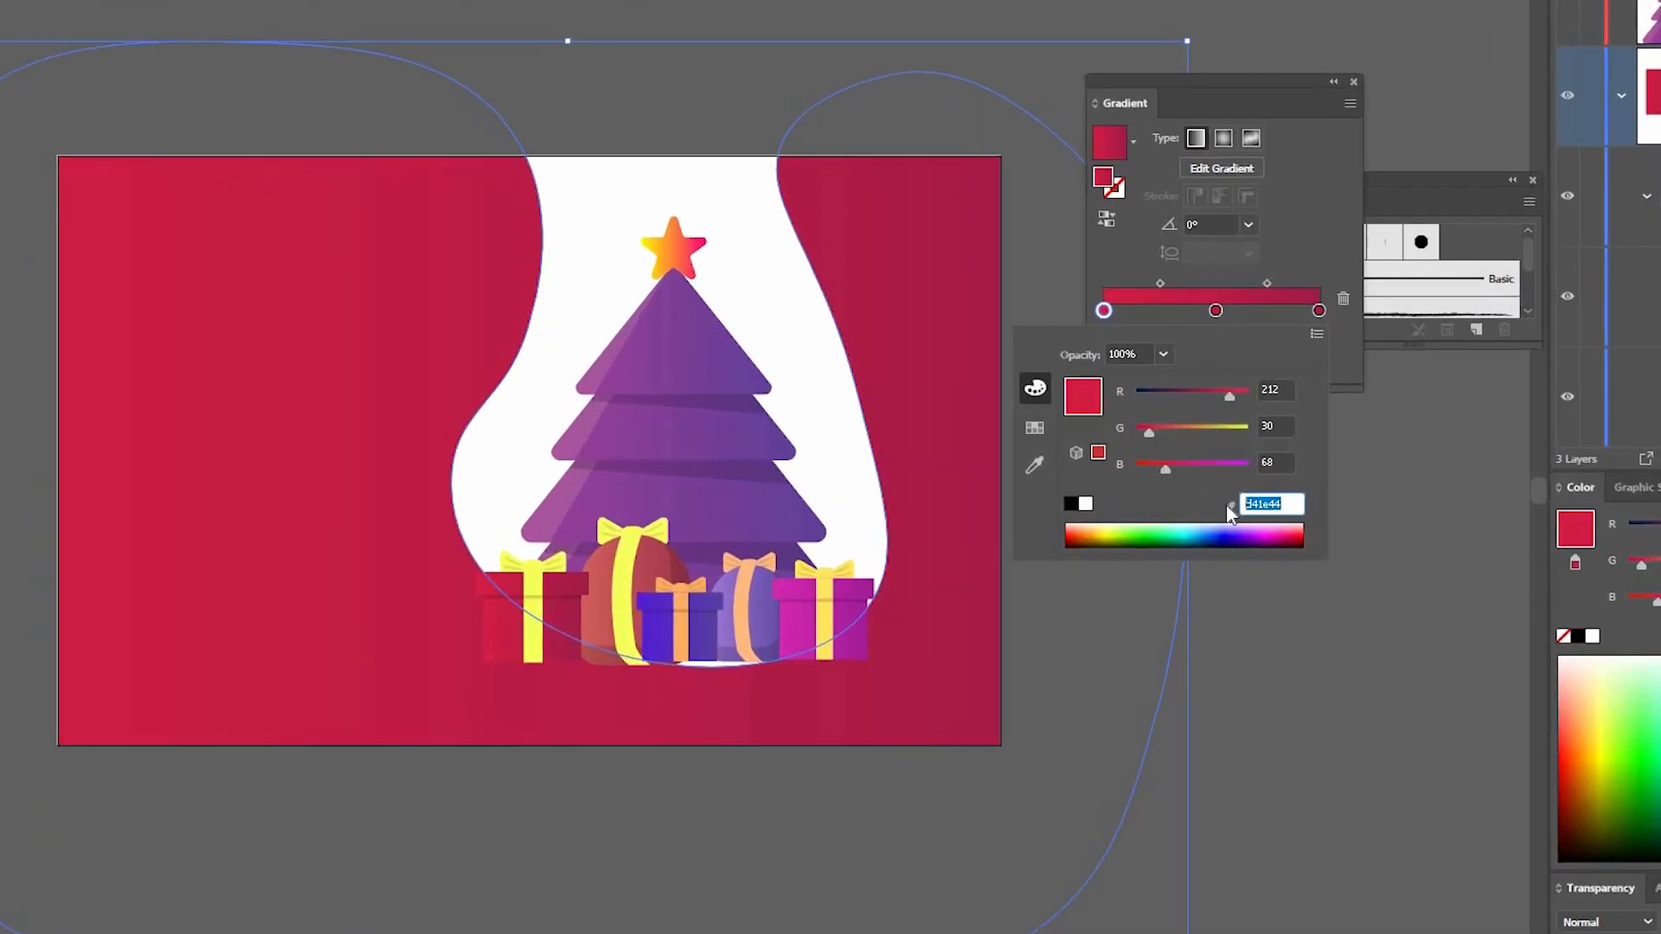
pyautogui.write('dc')
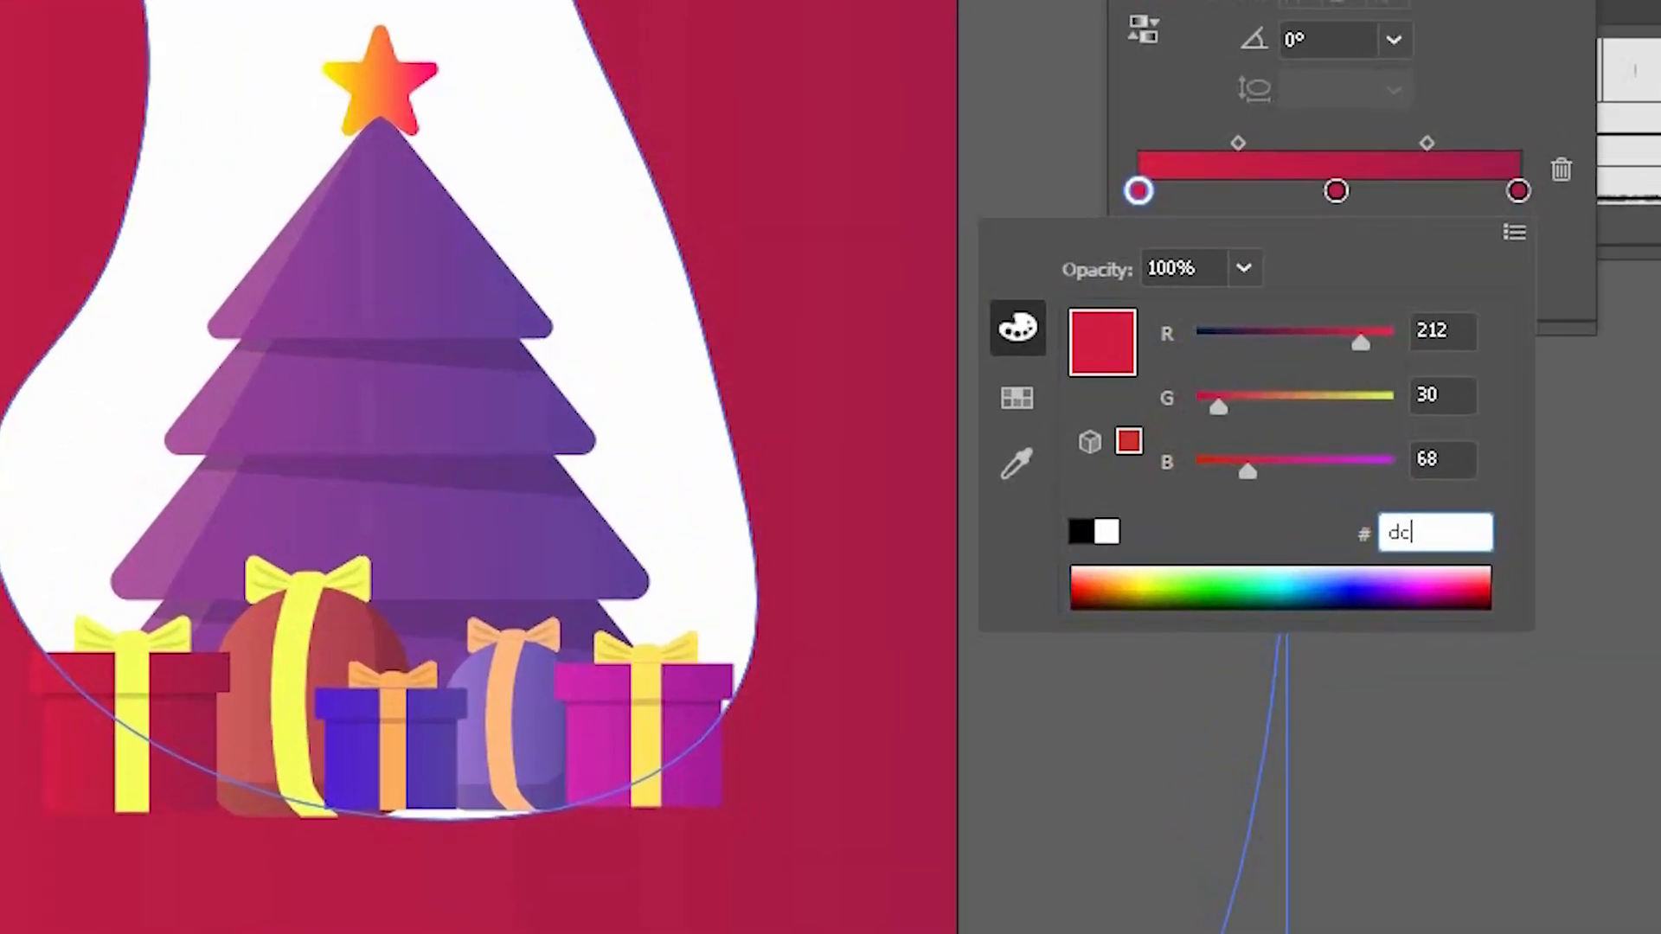
pyautogui.write('6b')
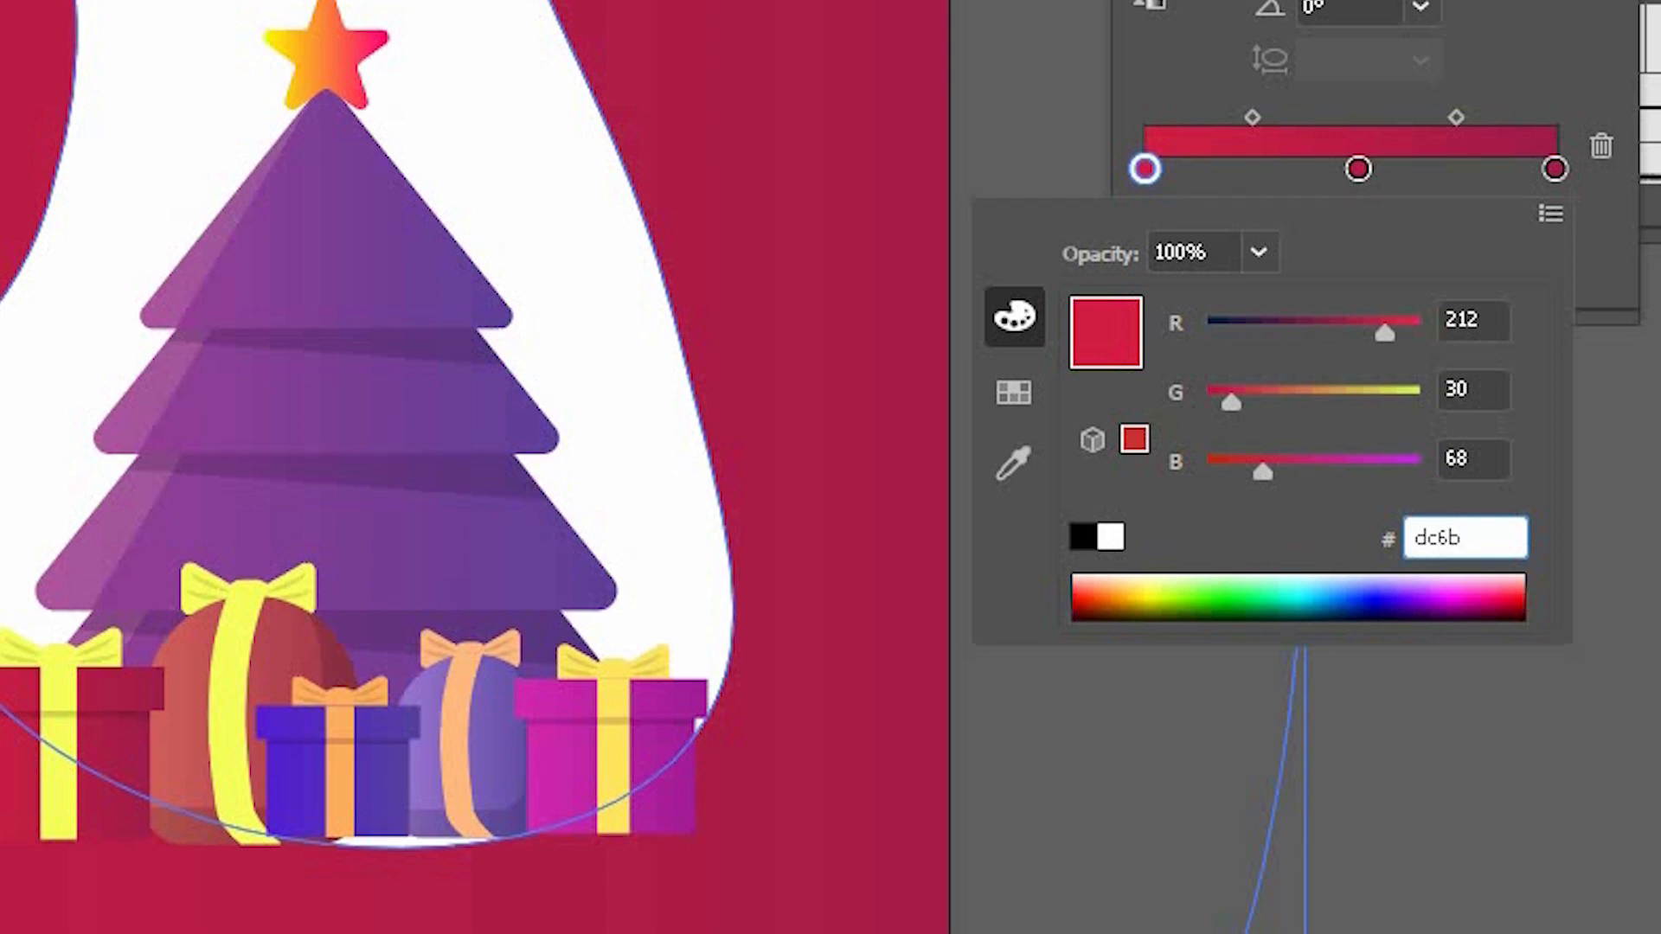
pyautogui.write('35')
pyautogui.press('Return')
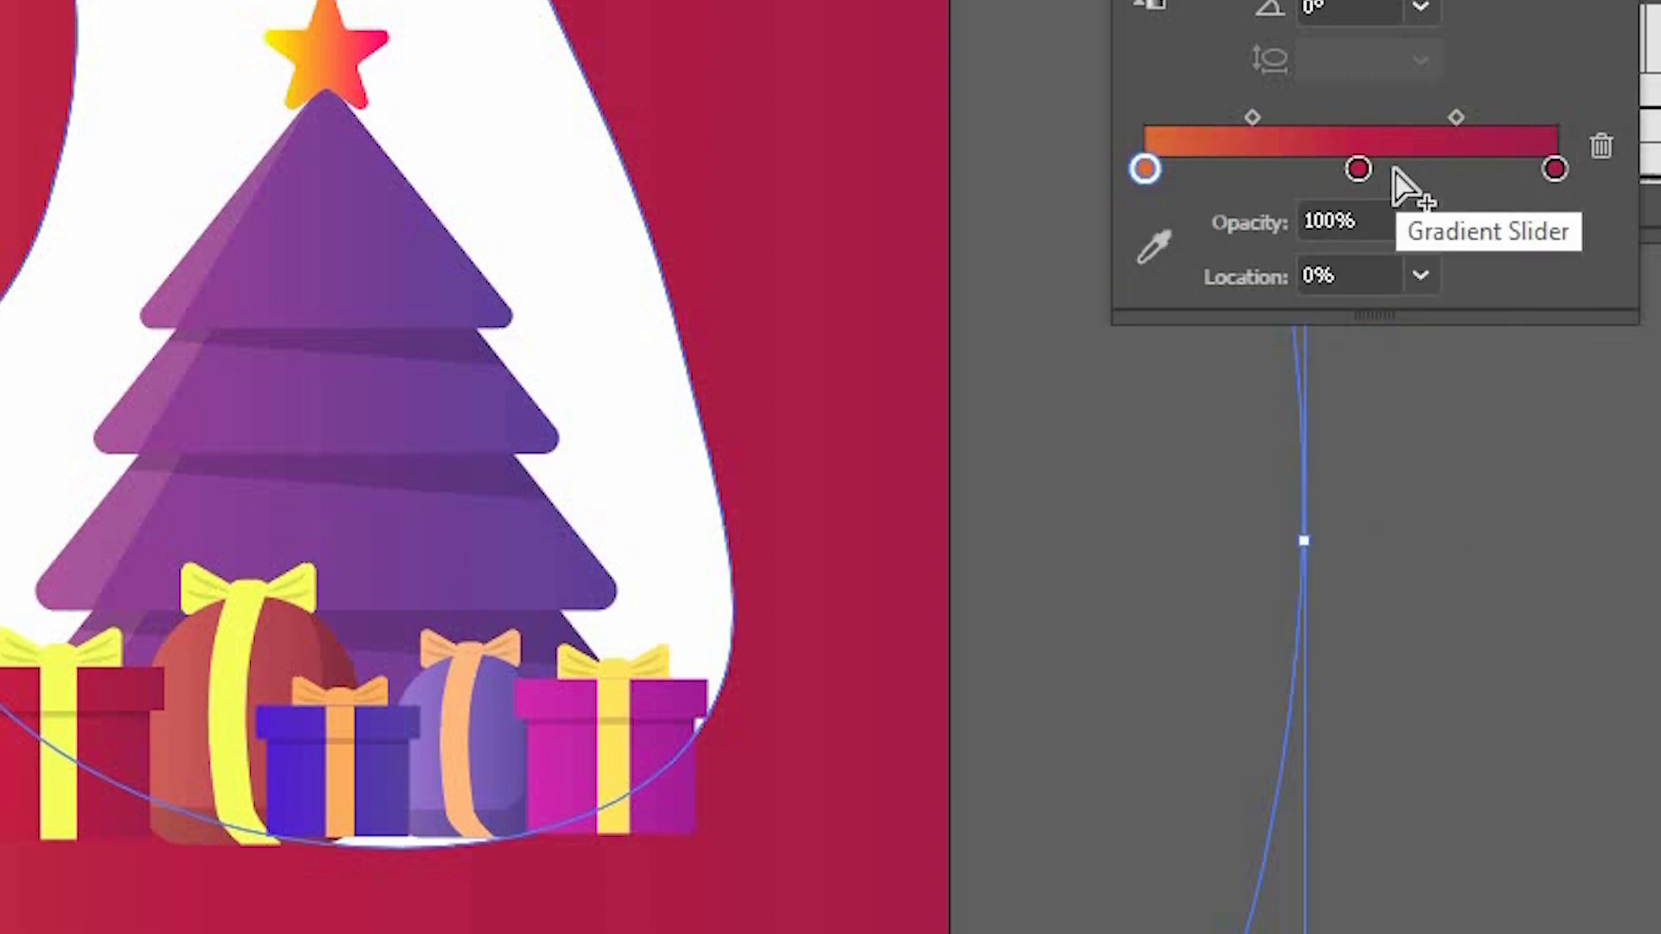
# - Set the middle color stop of the curved shape's gradient to hex 55e9ff
pyautogui.doubleClick(1356, 168)
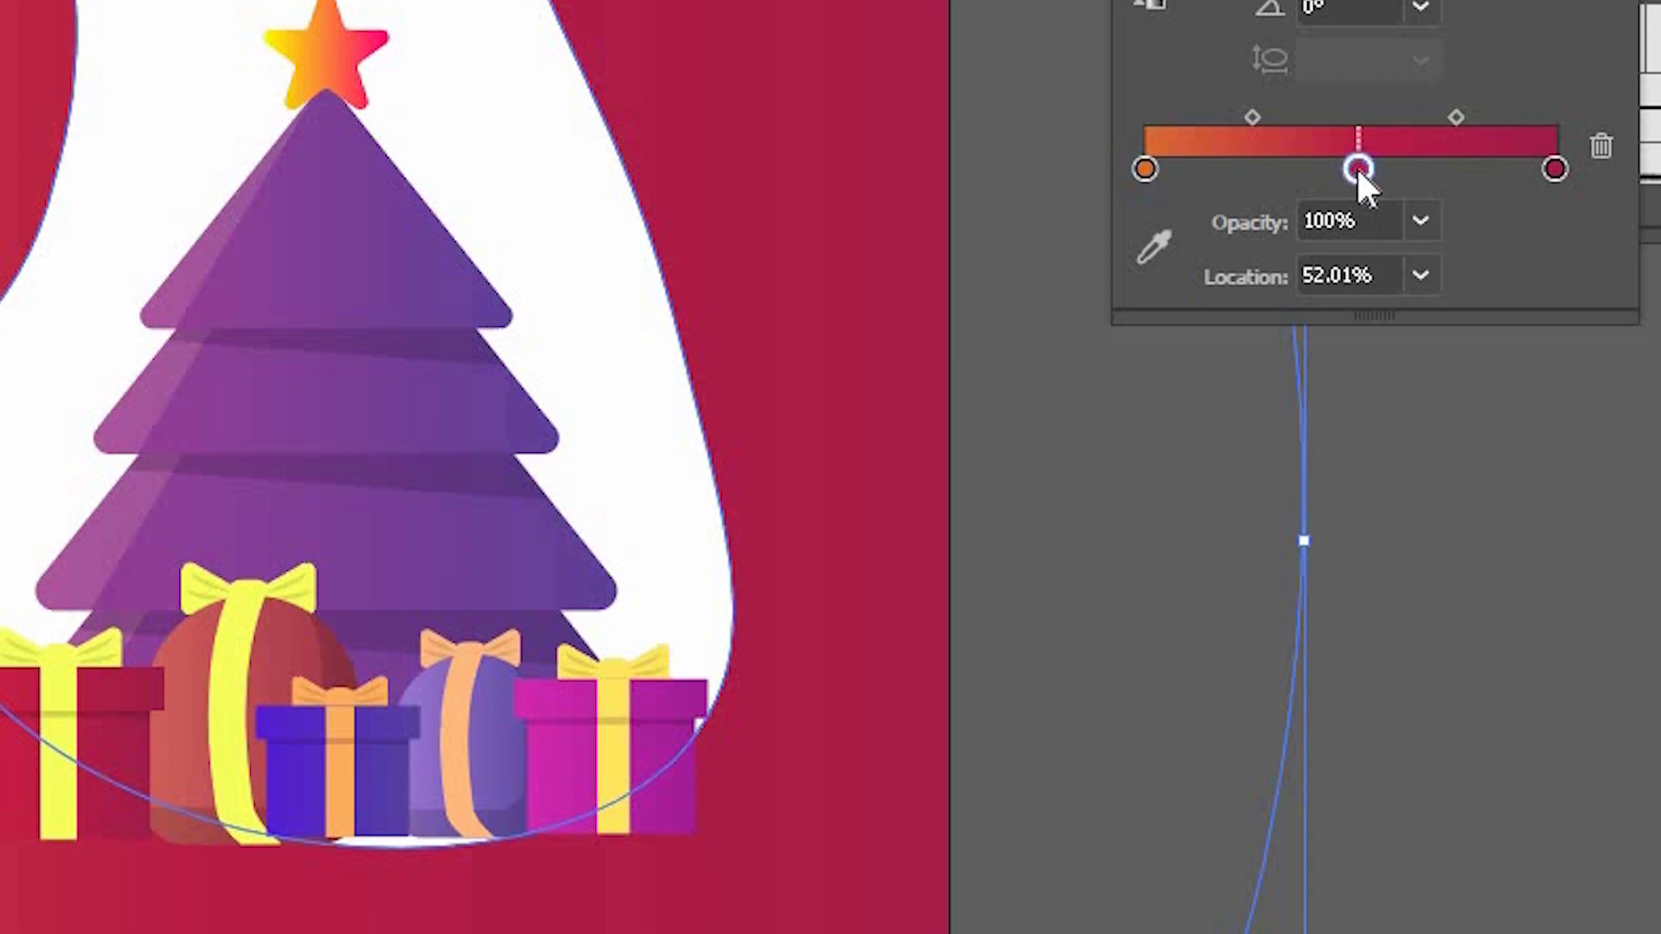
pyautogui.click(1452, 538)
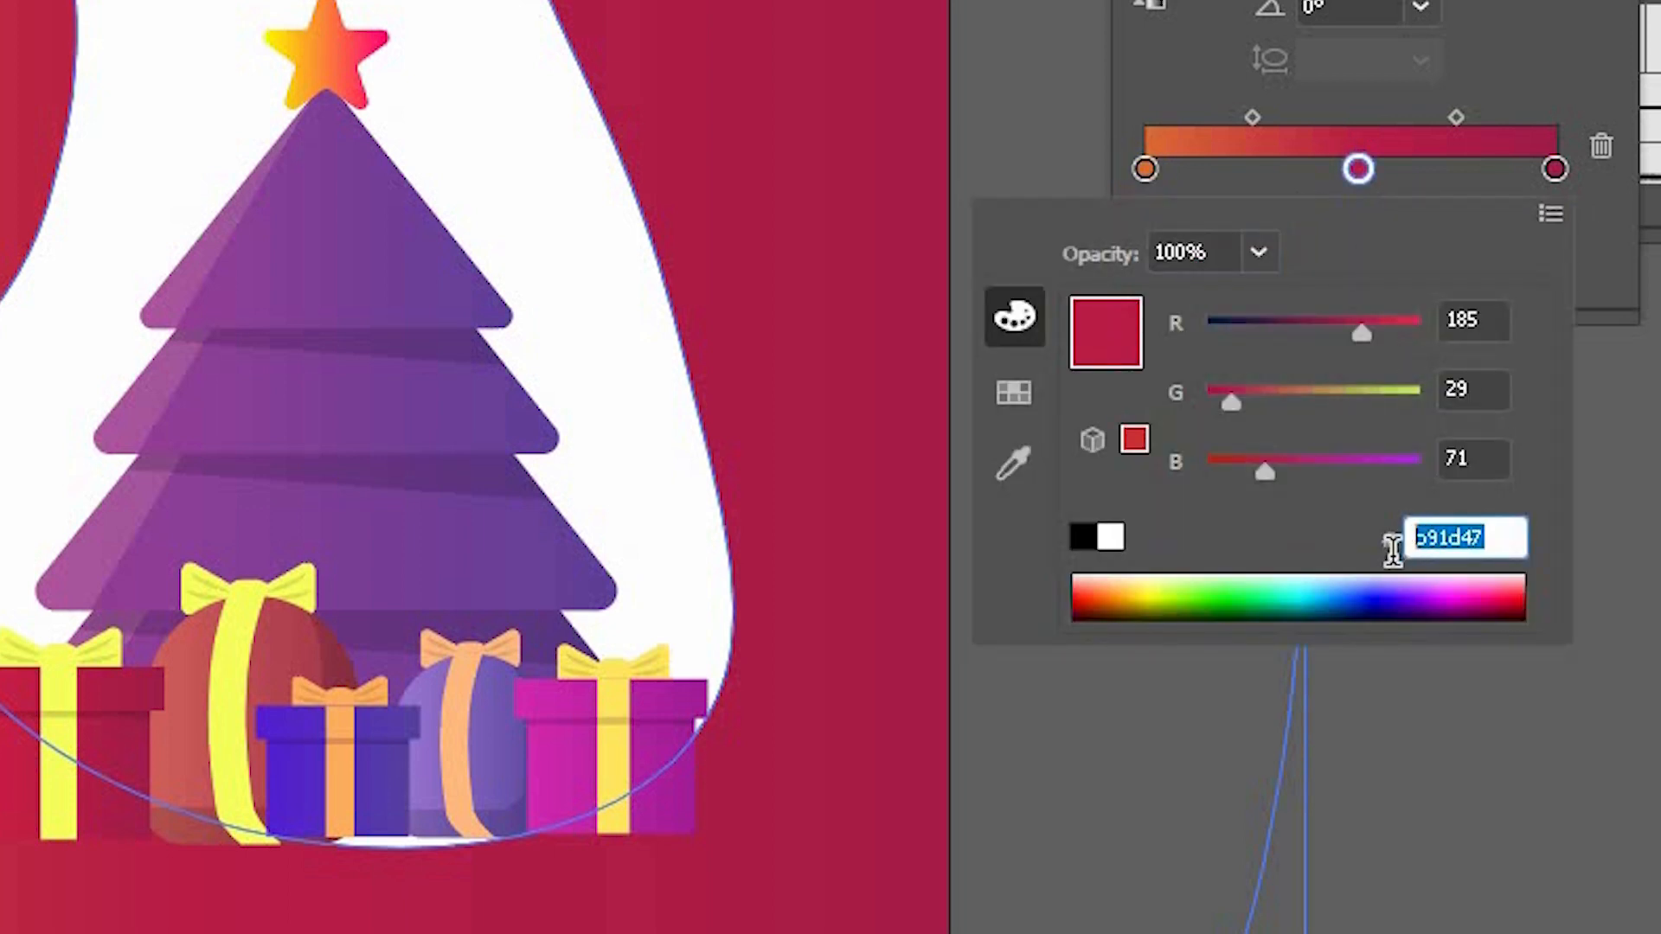
pyautogui.press('BackSpace')
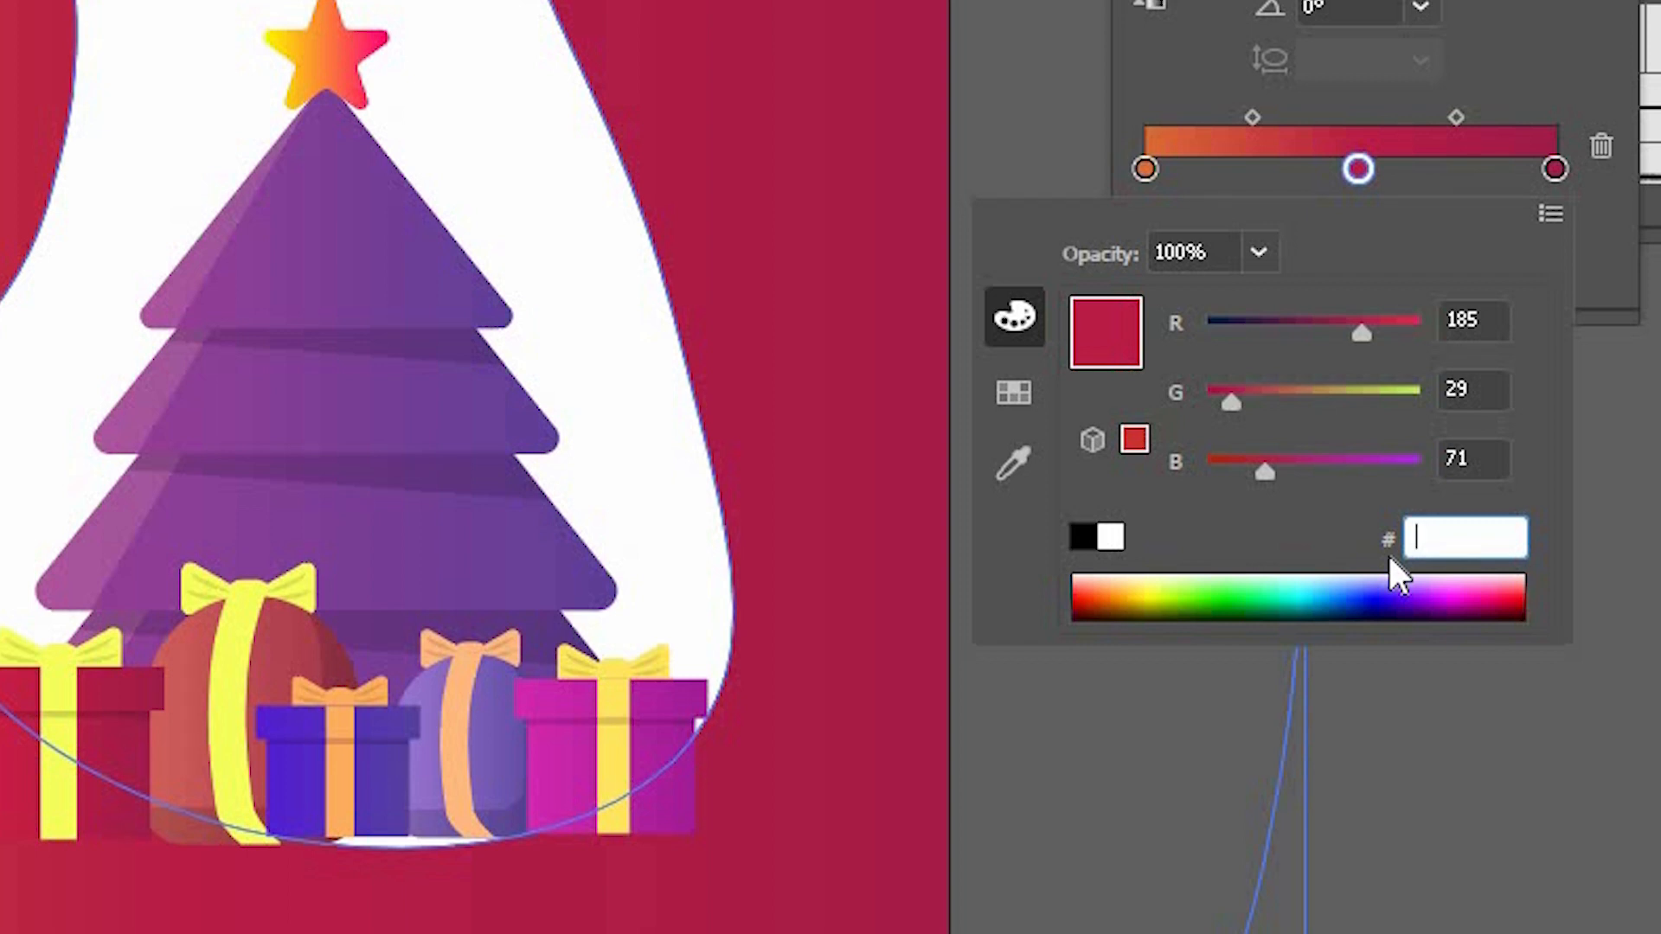
pyautogui.write('55e9ff')
pyautogui.press('Return')
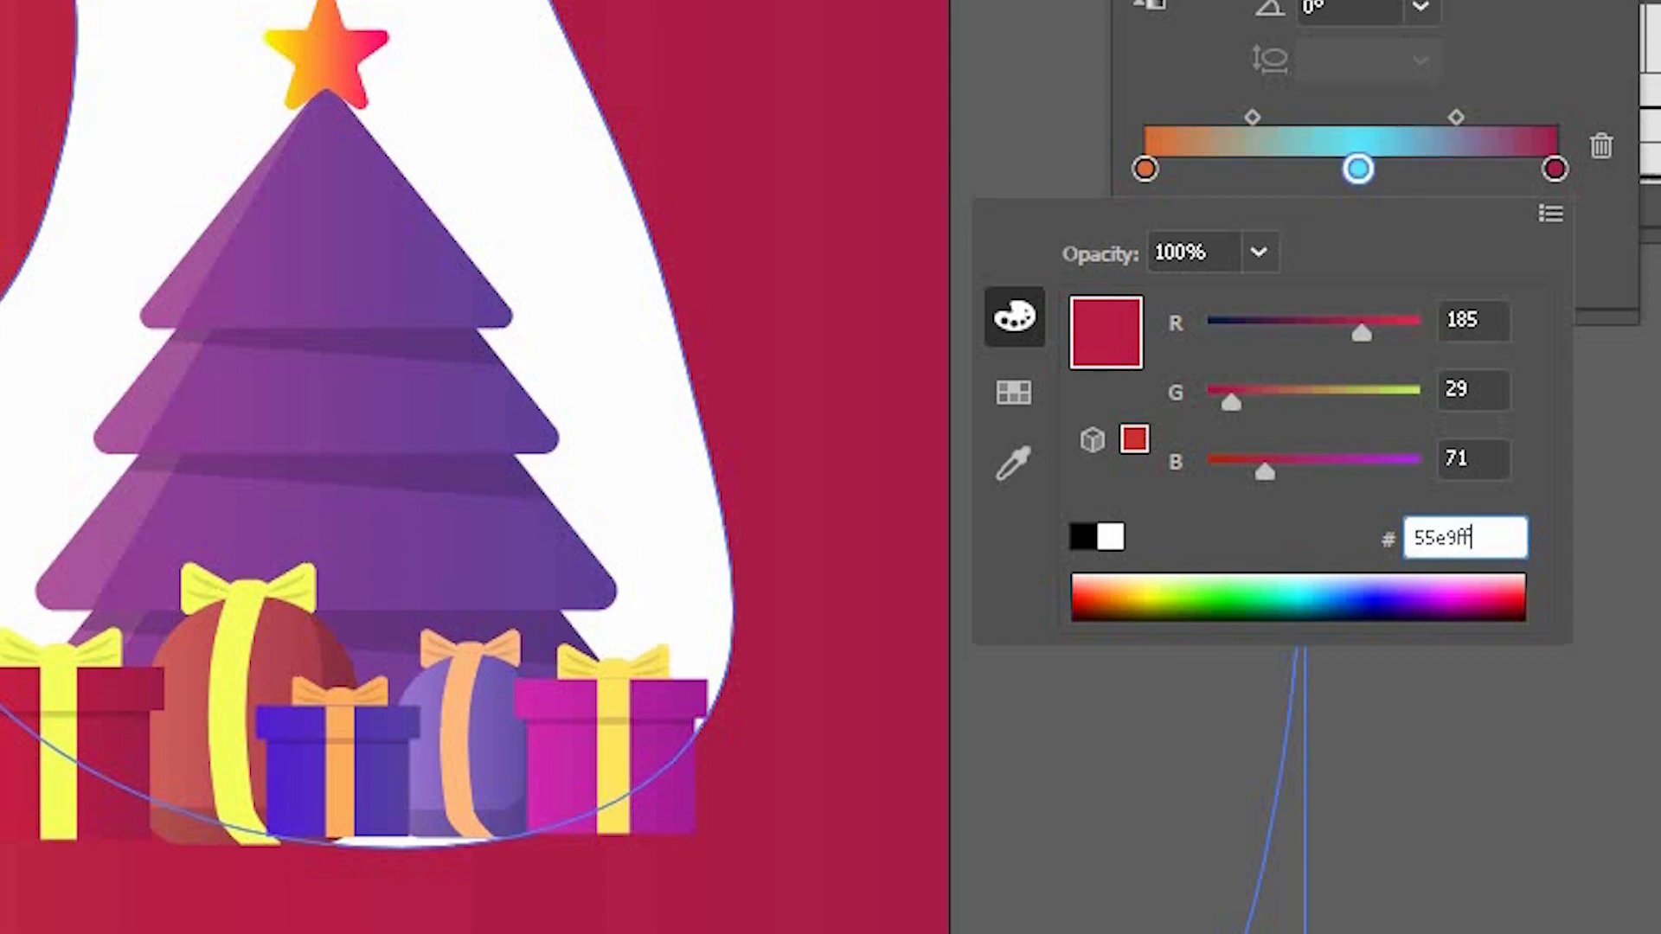
# - Set the ending color stop of the curved shape's gradient to hex 4f006a
pyautogui.doubleClick(1554, 168)
pyautogui.moveTo(1498, 532); pyautogui.dragTo(1331, 562)
pyautogui.press('BackSpace')
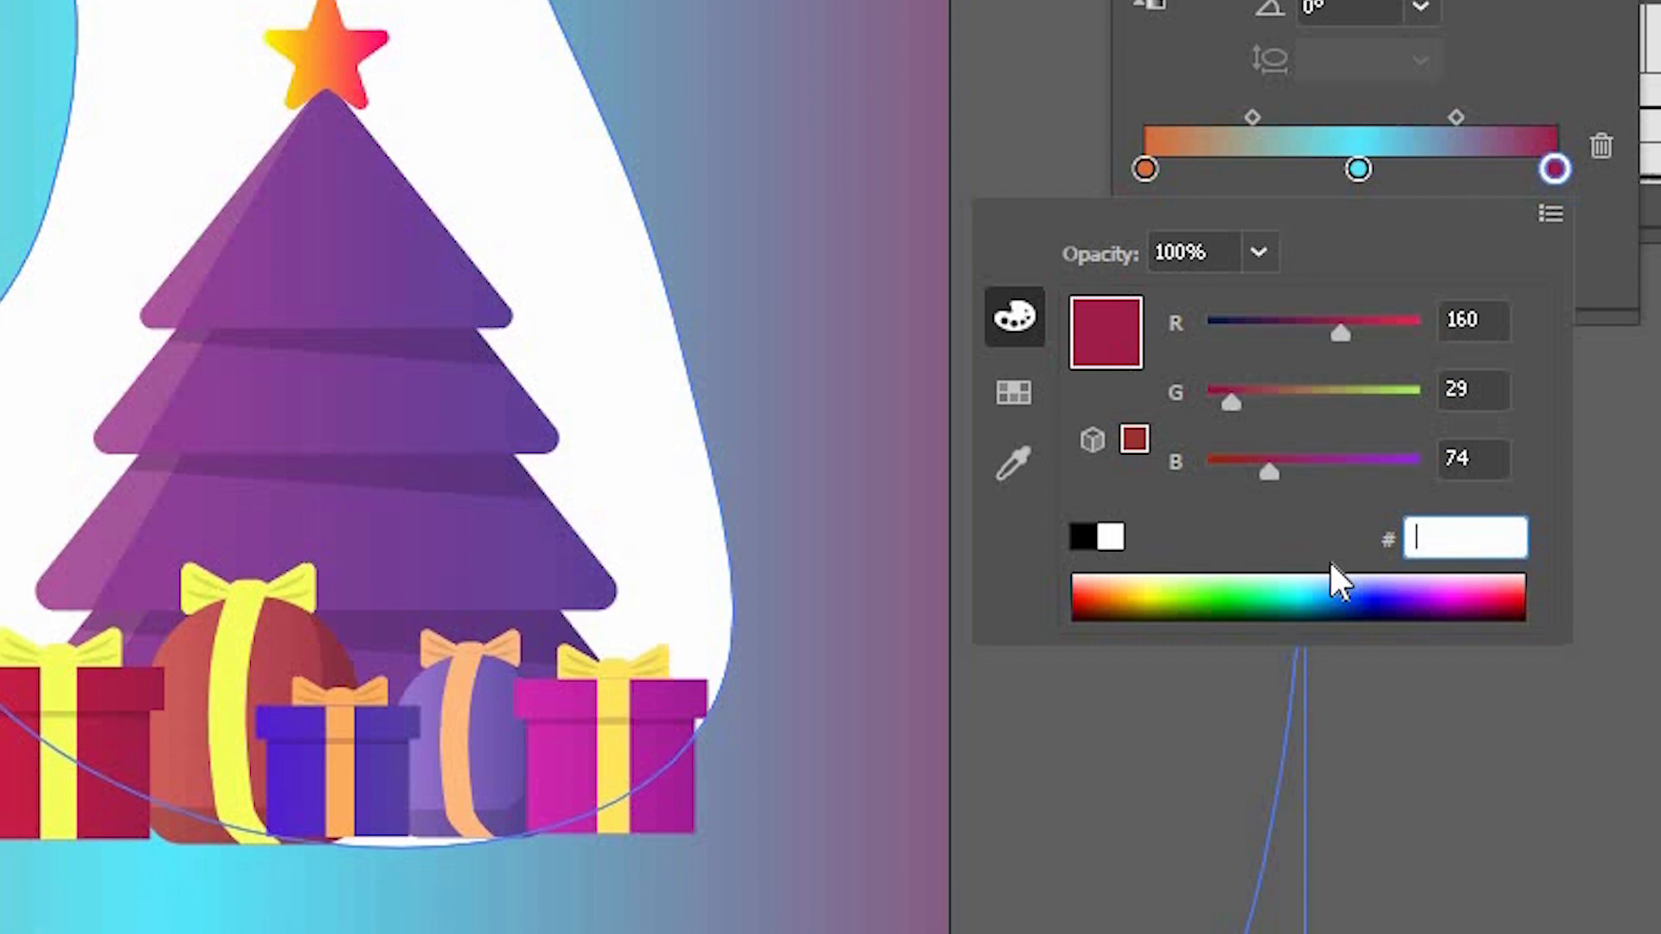
pyautogui.write('4f006a')
pyautogui.press('Return')
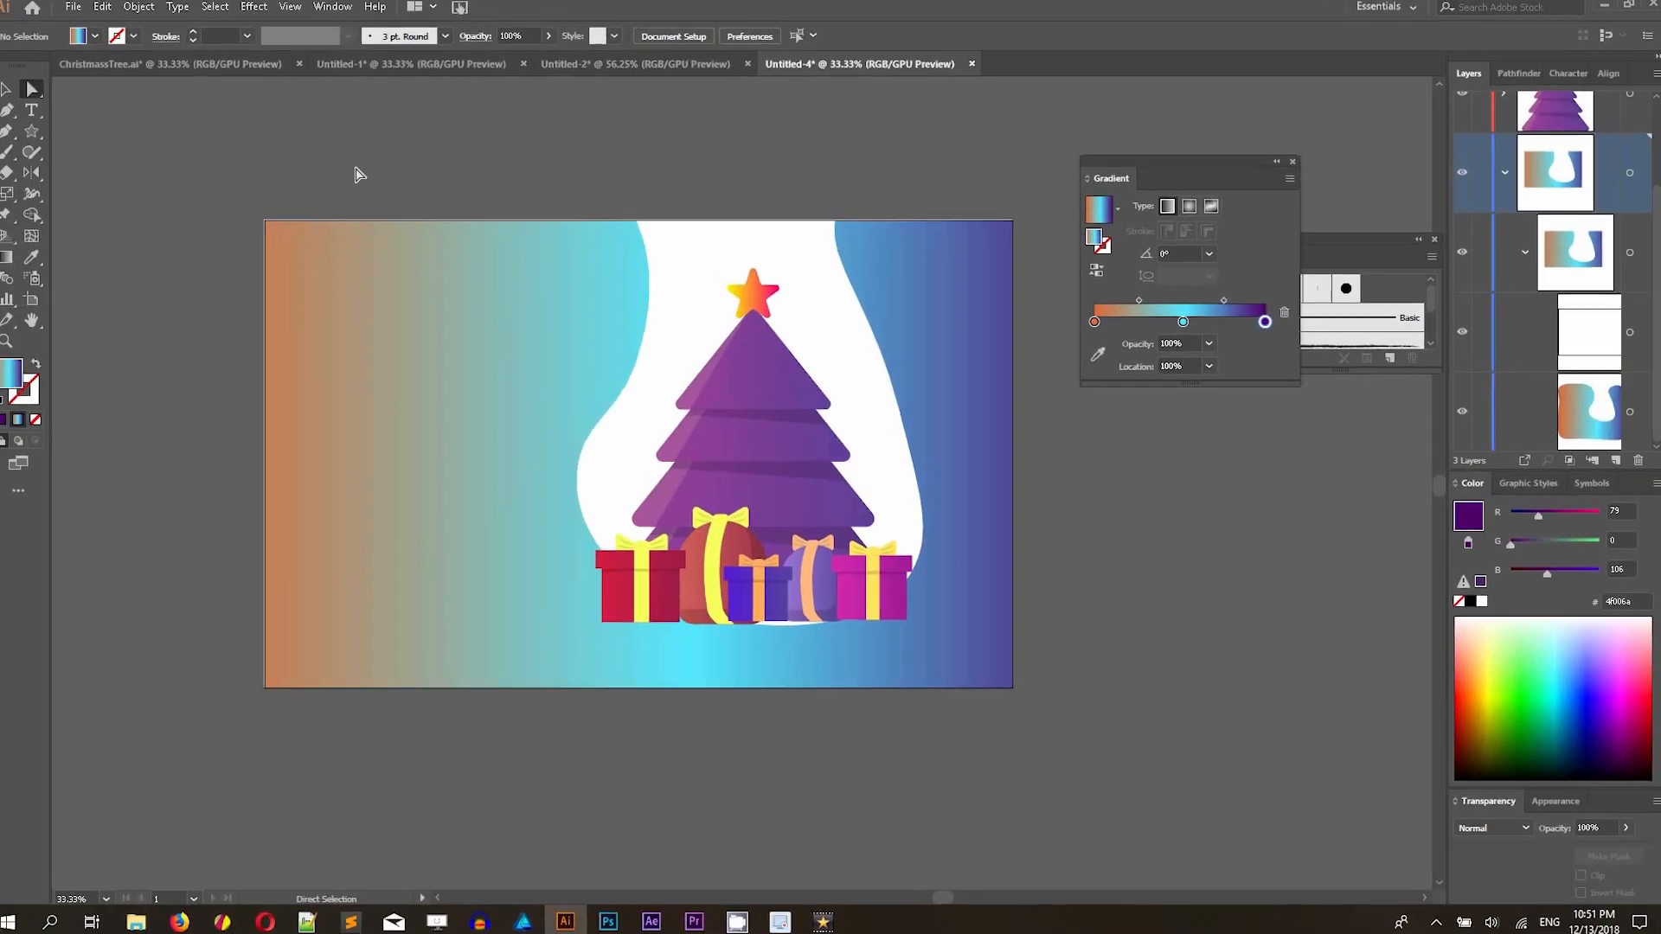
# - Pull new direction handles from the anchor to the right of the tree with the Anchor Point tool to round that edge
pyautogui.click(588, 278)
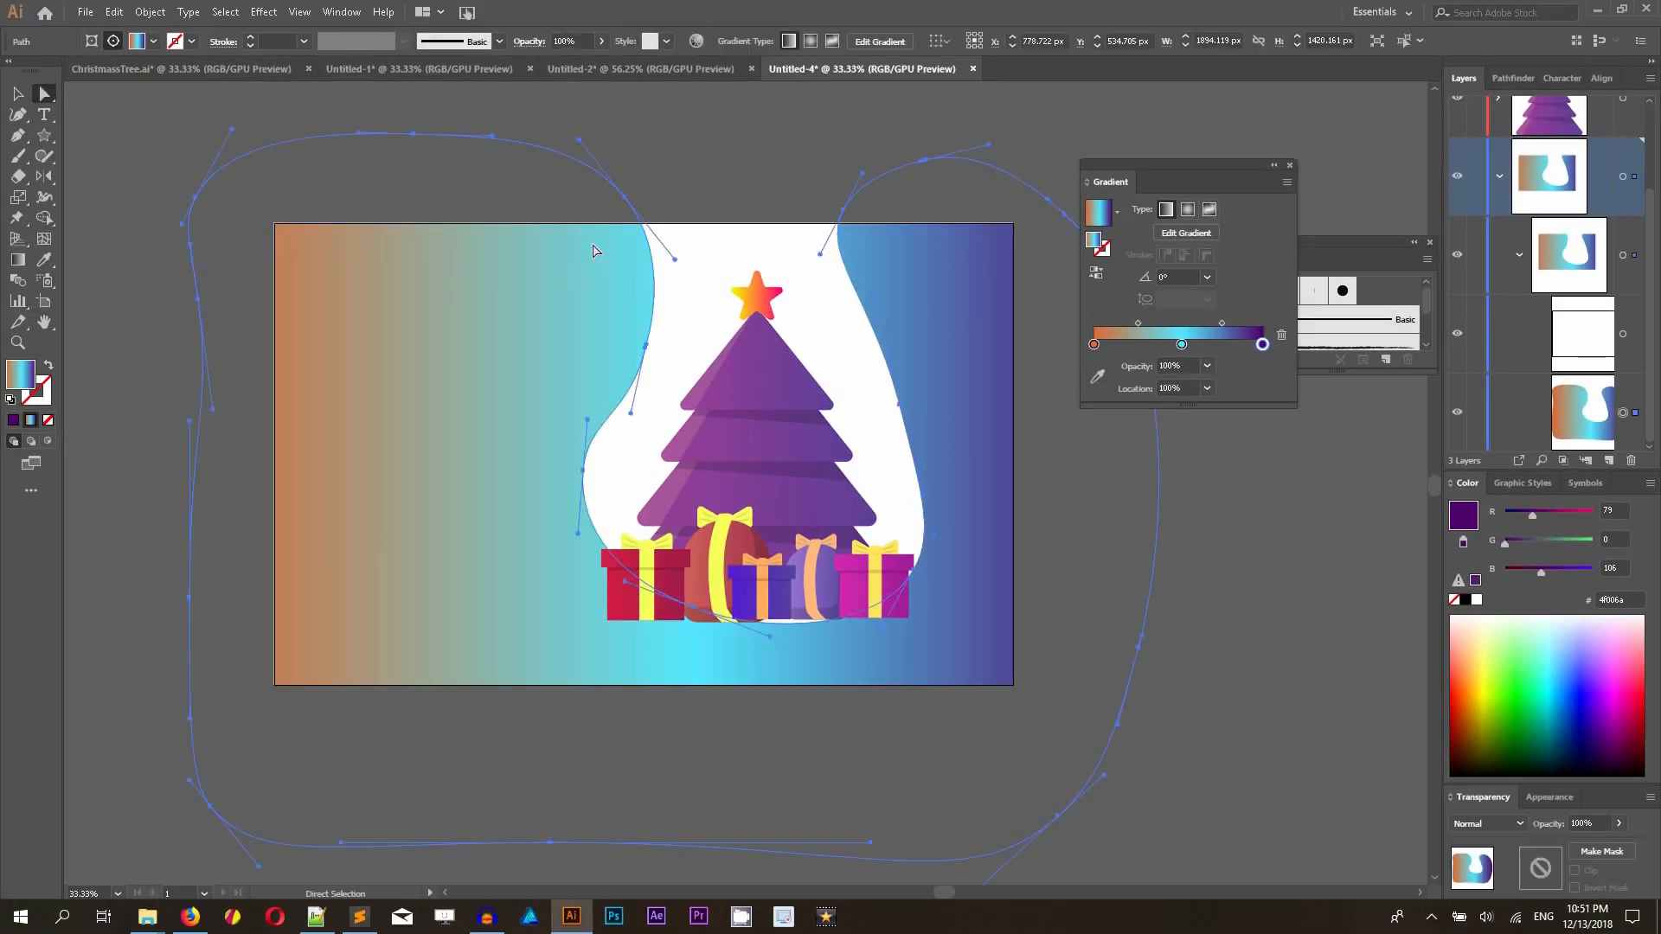
pyautogui.click(624, 198)
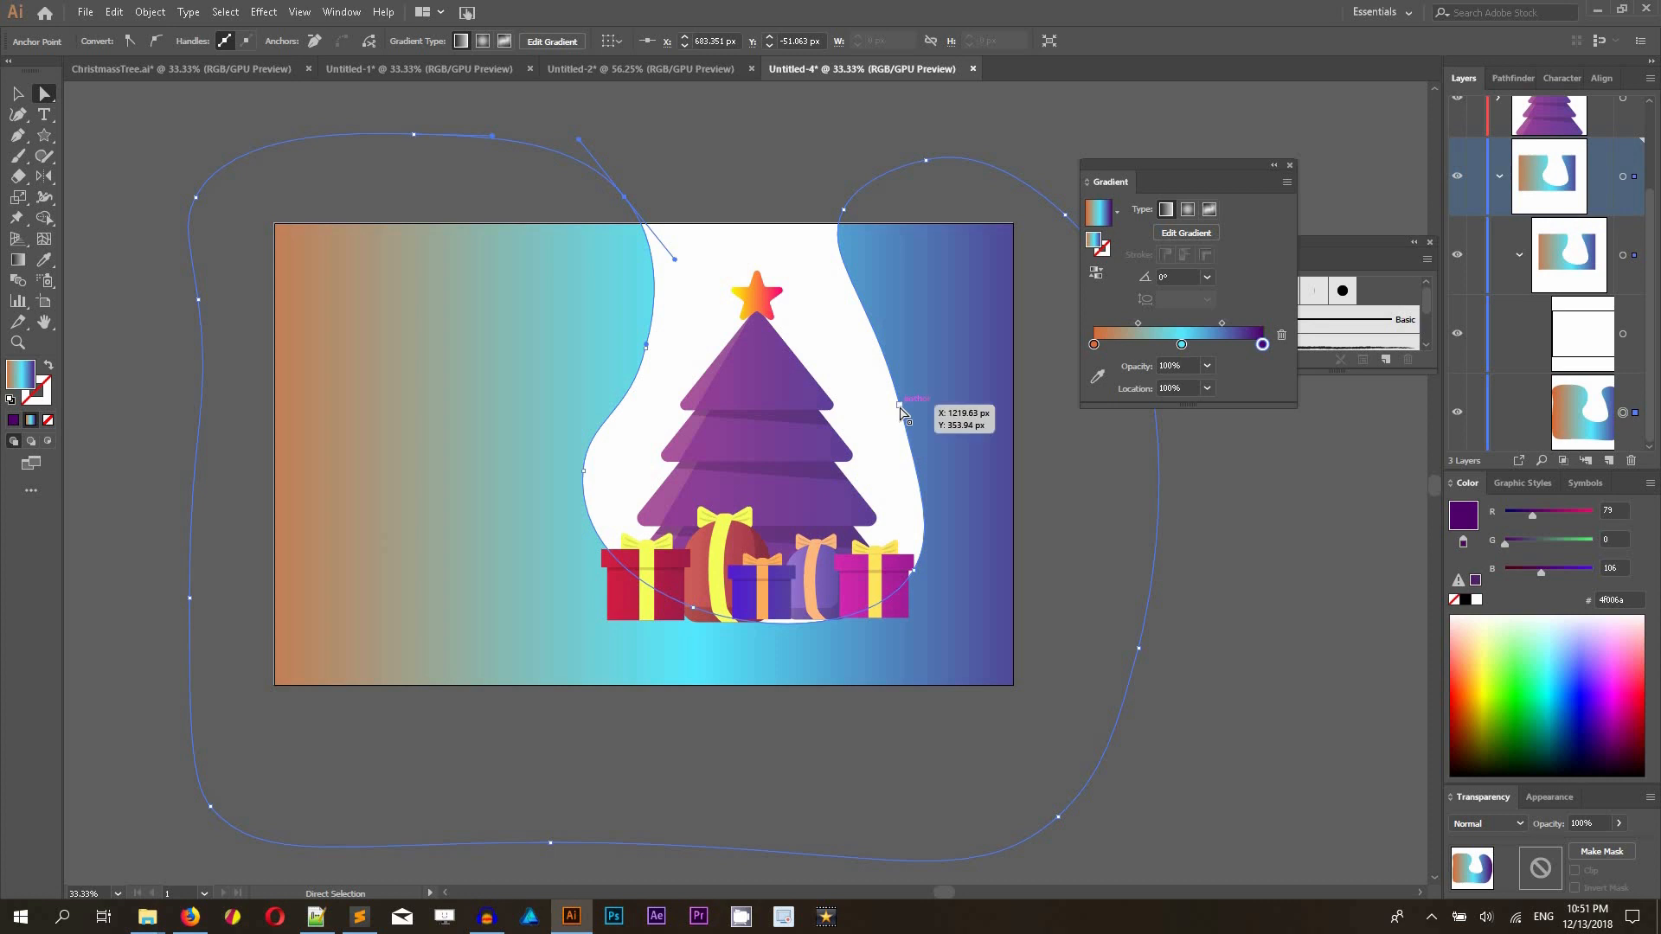
pyautogui.click(17, 113)
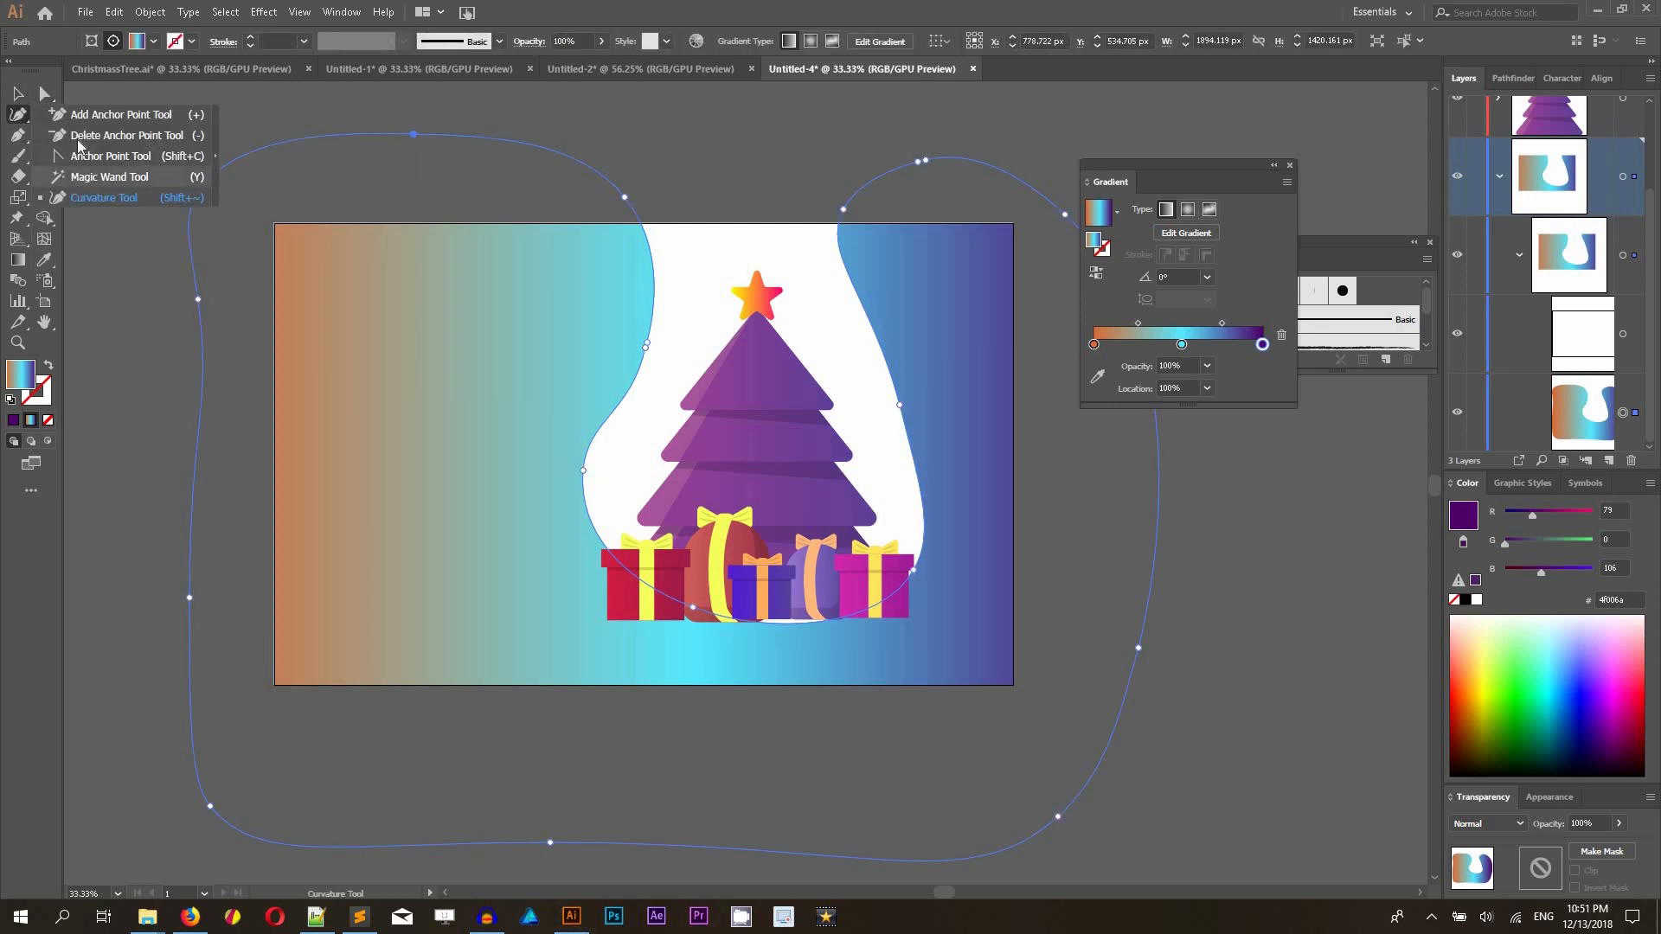
pyautogui.click(95, 156)
pyautogui.moveTo(899, 405); pyautogui.dragTo(840, 345)
# - Adjust the curved shape's two anchors above the artboard, right of the star, with Direct Selection to smooth the upper curve
pyautogui.click(44, 94)
pyautogui.moveTo(844, 209); pyautogui.dragTo(850, 205)
pyautogui.moveTo(926, 160); pyautogui.dragTo(1027, 141)
pyautogui.click(900, 405)
# - Raise the curve's anchor beneath the gifts slightly, nudge the two anchors along the tree's left side, and deselect the shape
pyautogui.click(693, 608)
pyautogui.moveTo(617, 578); pyautogui.dragTo(482, 608)
pyautogui.hotkey('ctrl', 'z')
pyautogui.moveTo(693, 608); pyautogui.dragTo(697, 599)
pyautogui.moveTo(583, 471); pyautogui.dragTo(591, 471)
pyautogui.moveTo(646, 347); pyautogui.dragTo(649, 332)
pyautogui.click(726, 153)
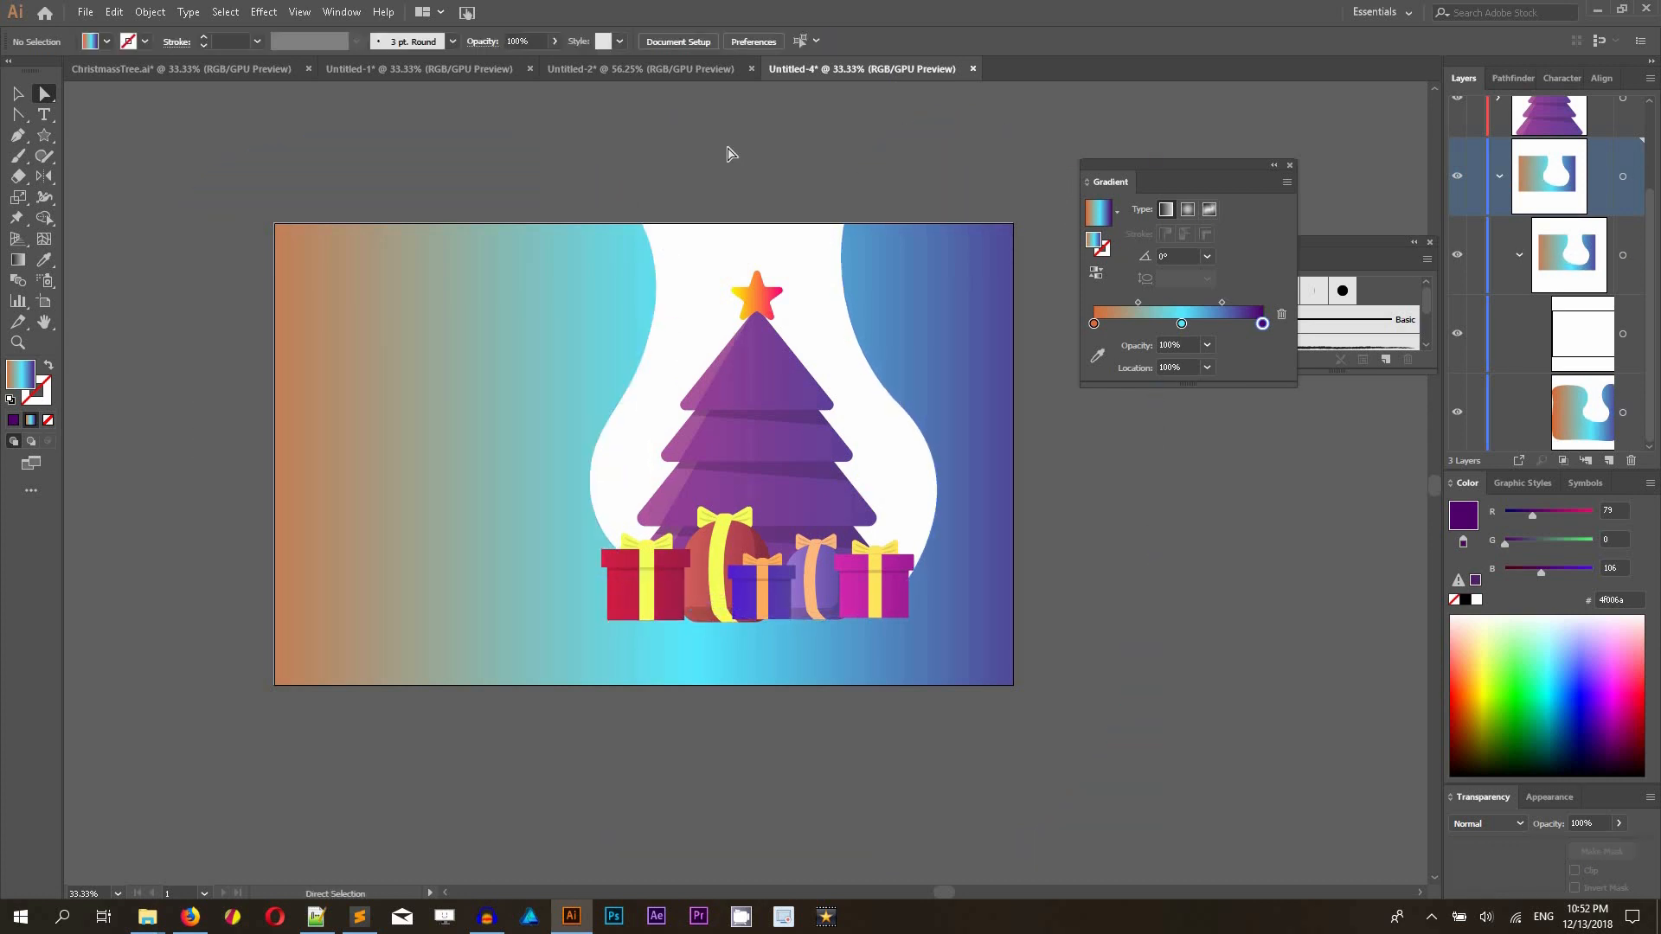
# - Copy the headline text and the CHECK OFFER button from the ChristmassTree.ai document
pyautogui.click(139, 69)
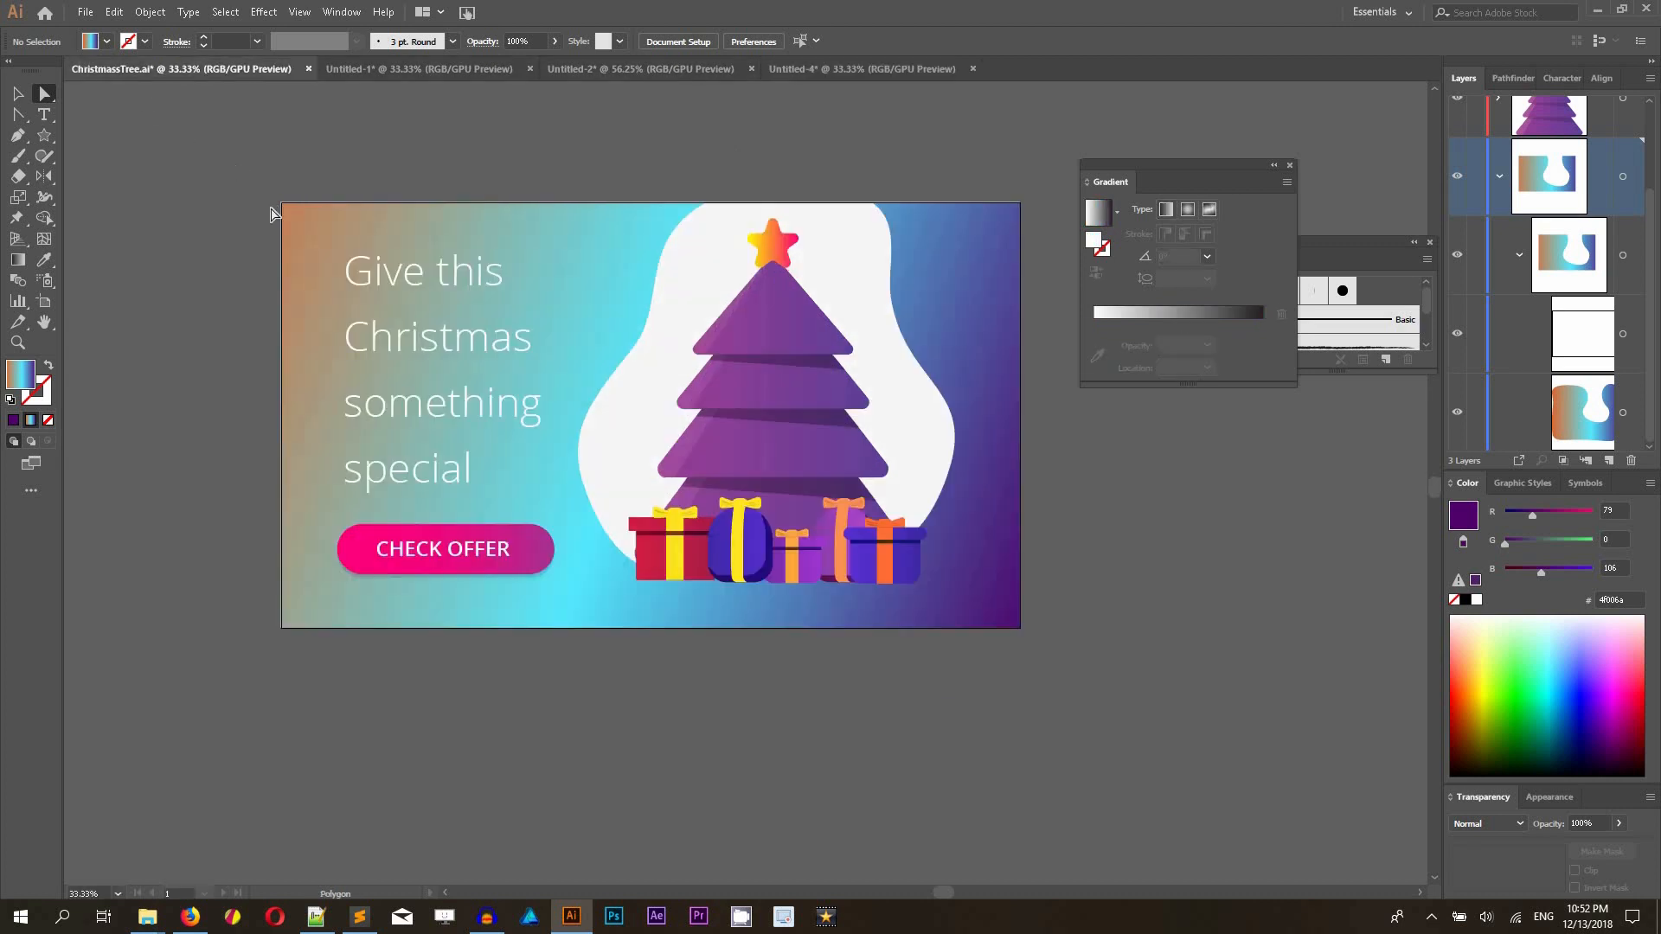
pyautogui.press('v')
pyautogui.click(417, 272)
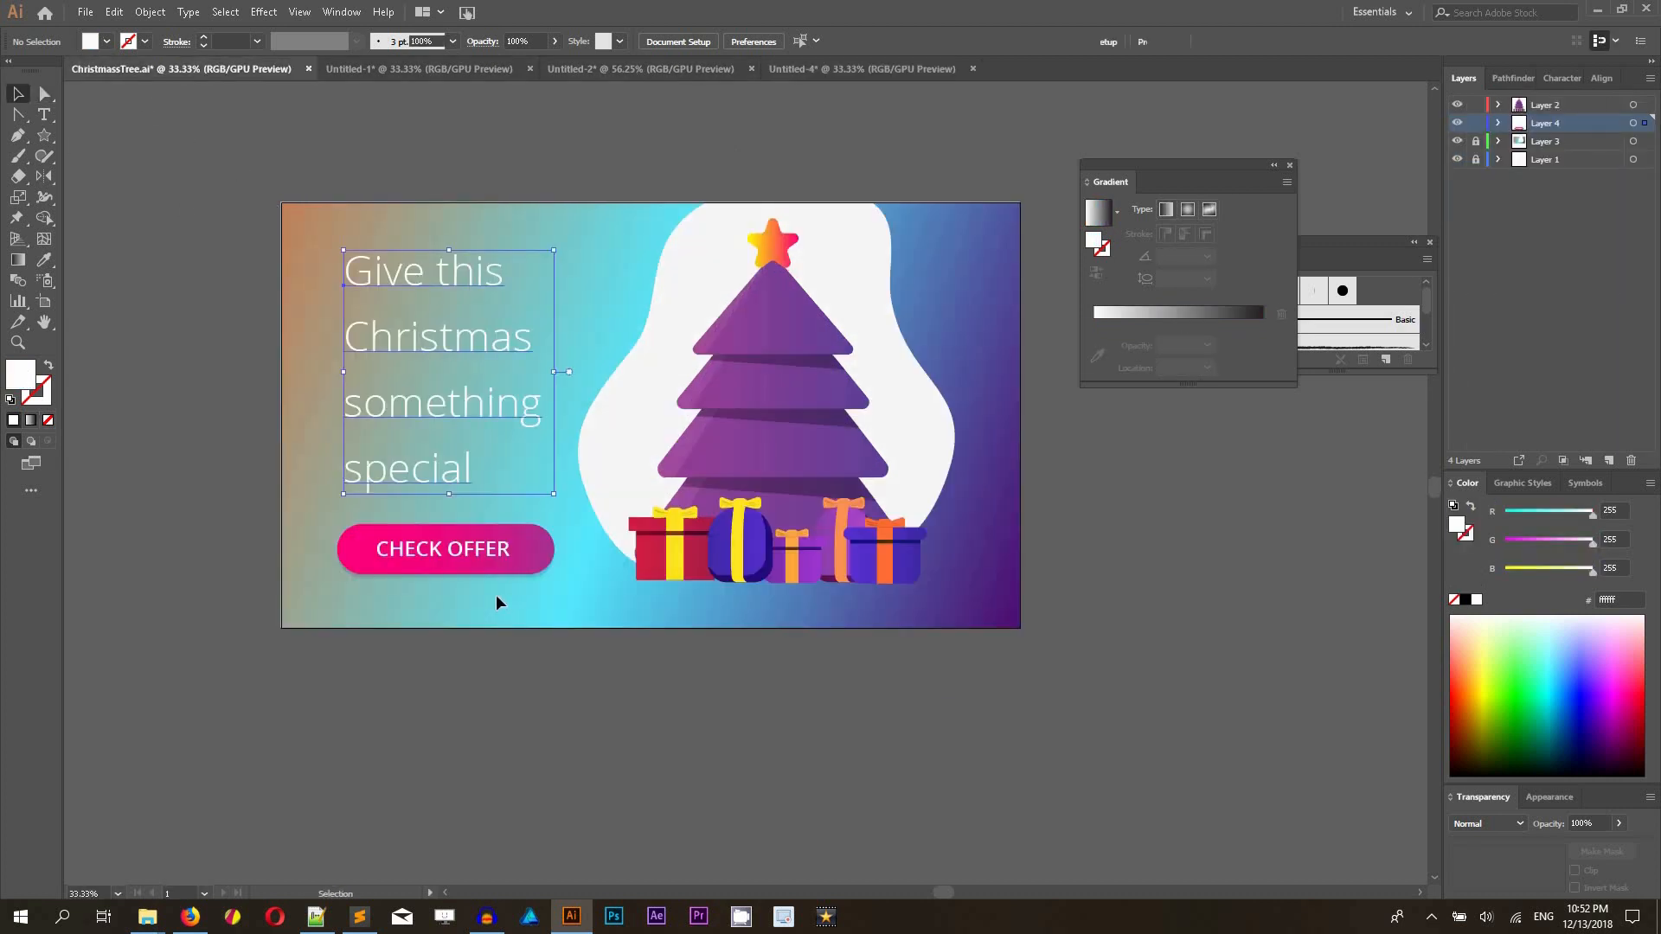
pyautogui.click(386, 706)
pyautogui.moveTo(531, 490); pyautogui.dragTo(510, 341)
pyautogui.moveTo(326, 141); pyautogui.dragTo(526, 649)
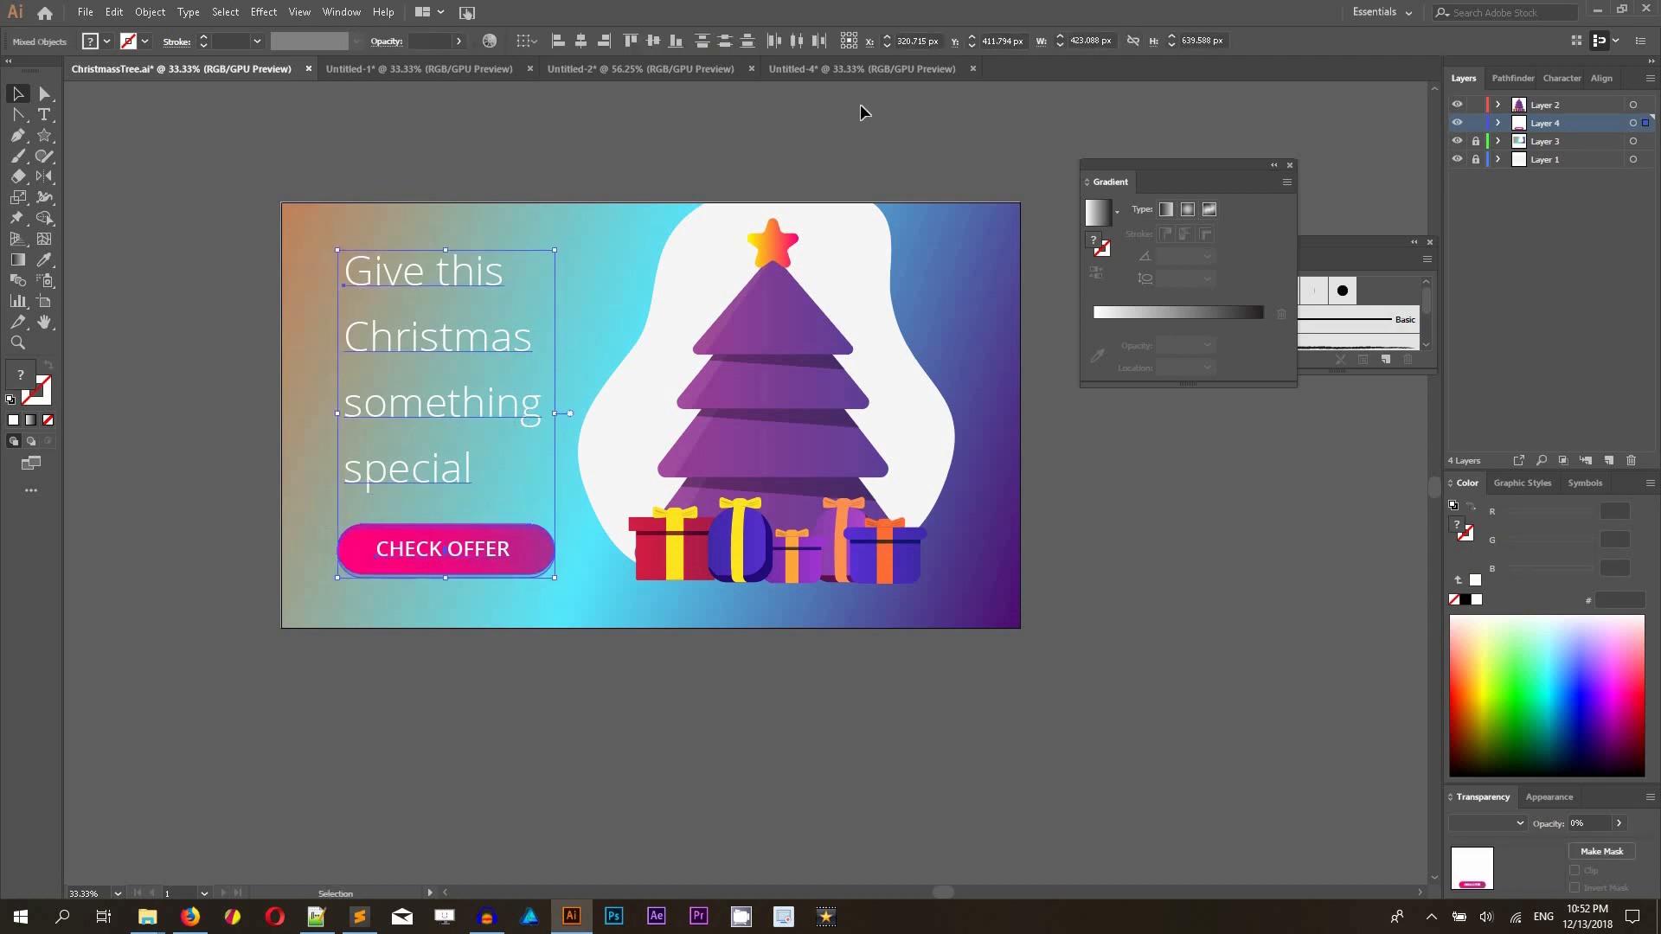
# - Paste the copied headline and button in front in the Untitled-4 document, and set the headline's font size to 82 pt
pyautogui.click(829, 76)
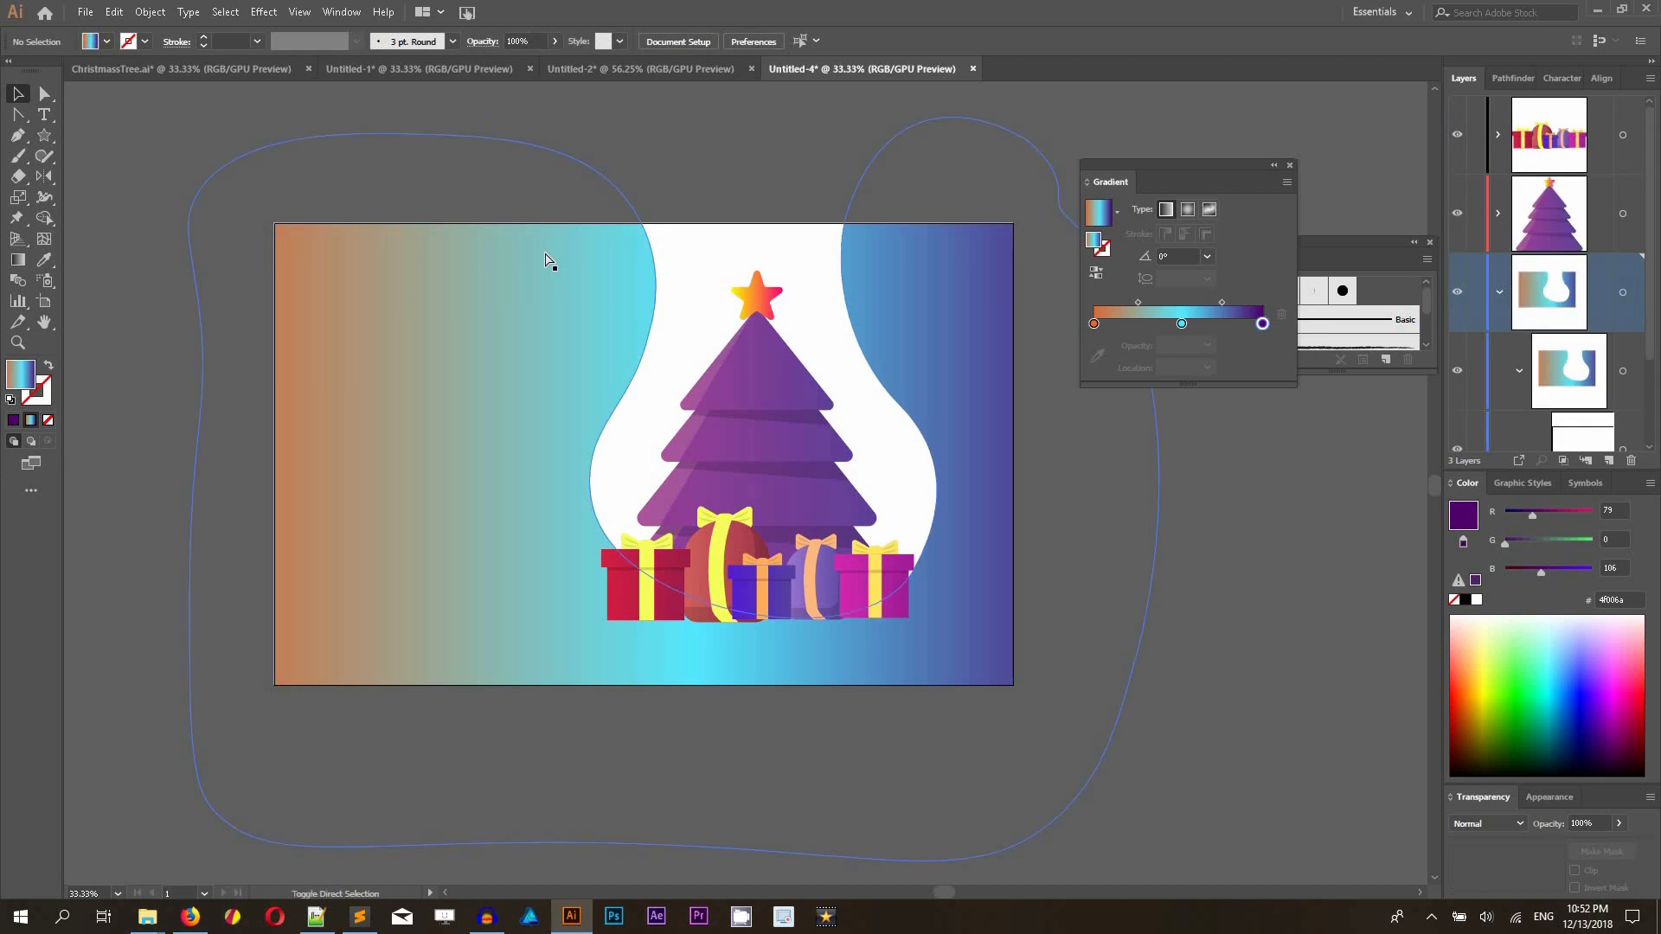
pyautogui.hotkey('ctrl', 'f')
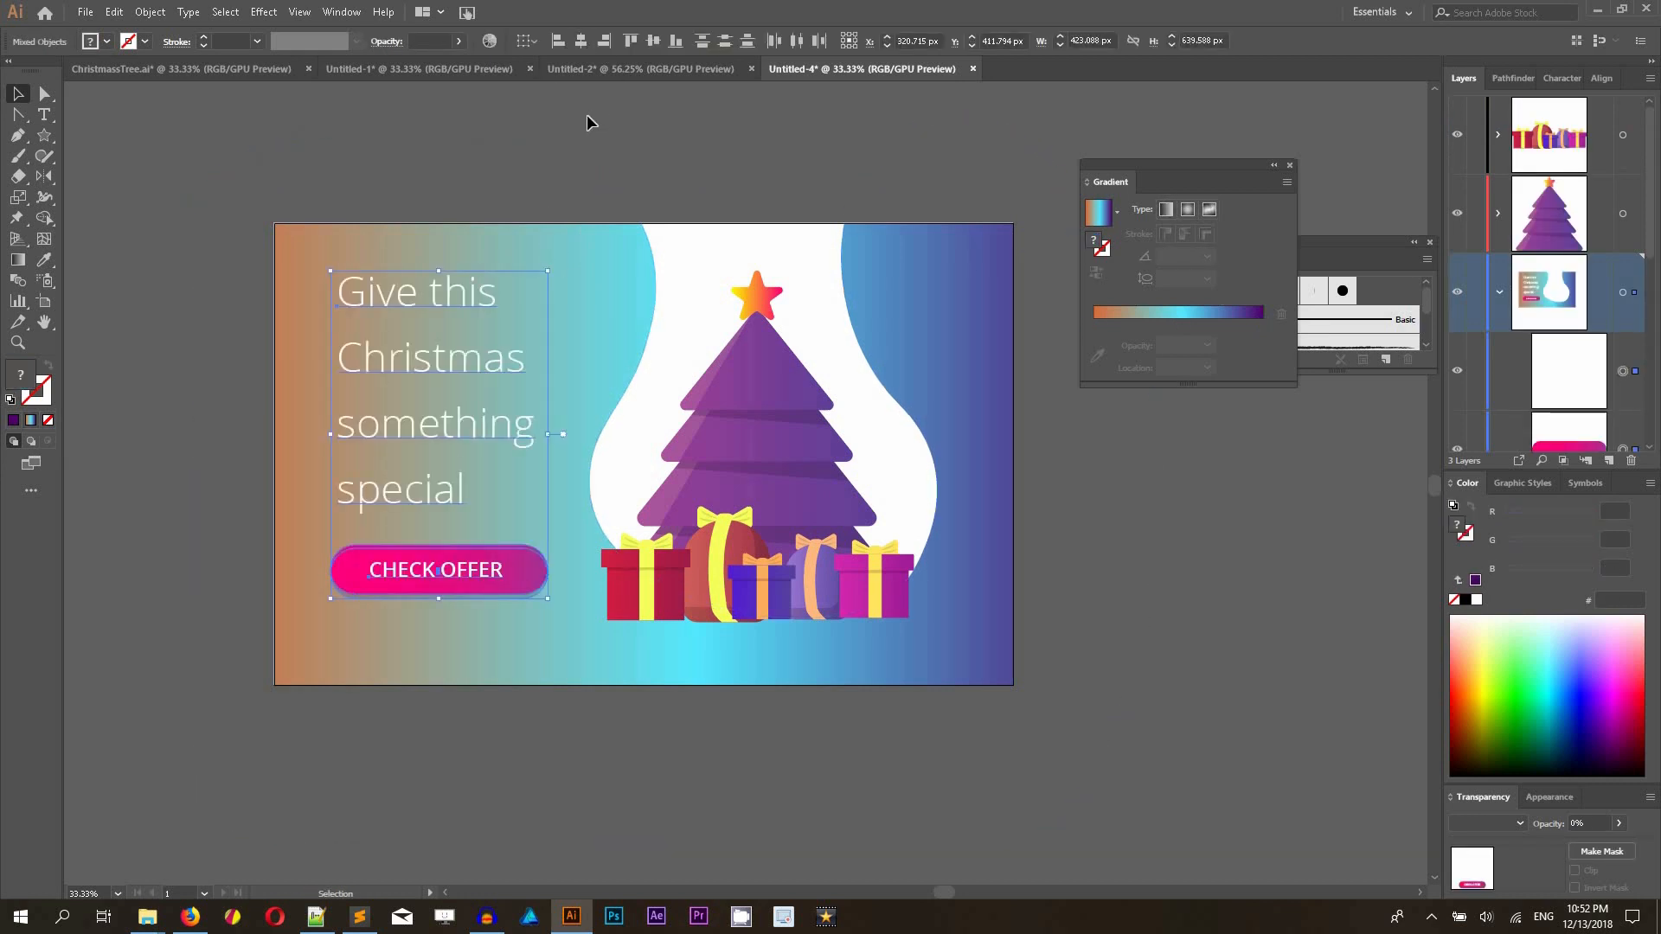
pyautogui.click(586, 114)
pyautogui.click(437, 308)
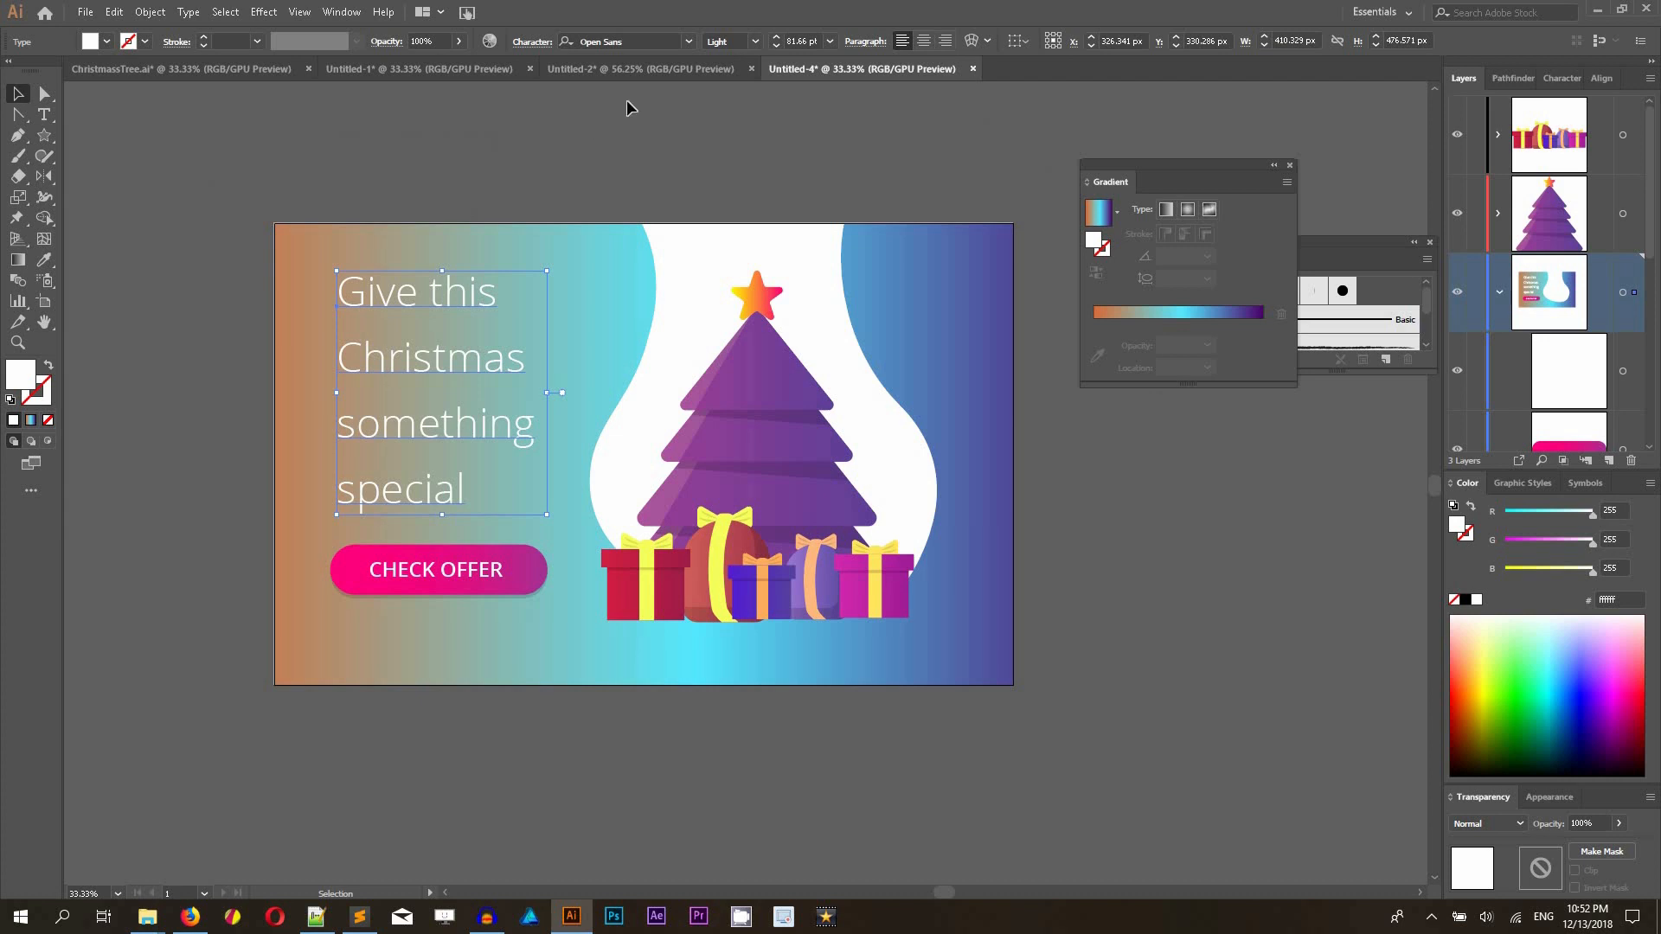
pyautogui.click(777, 38)
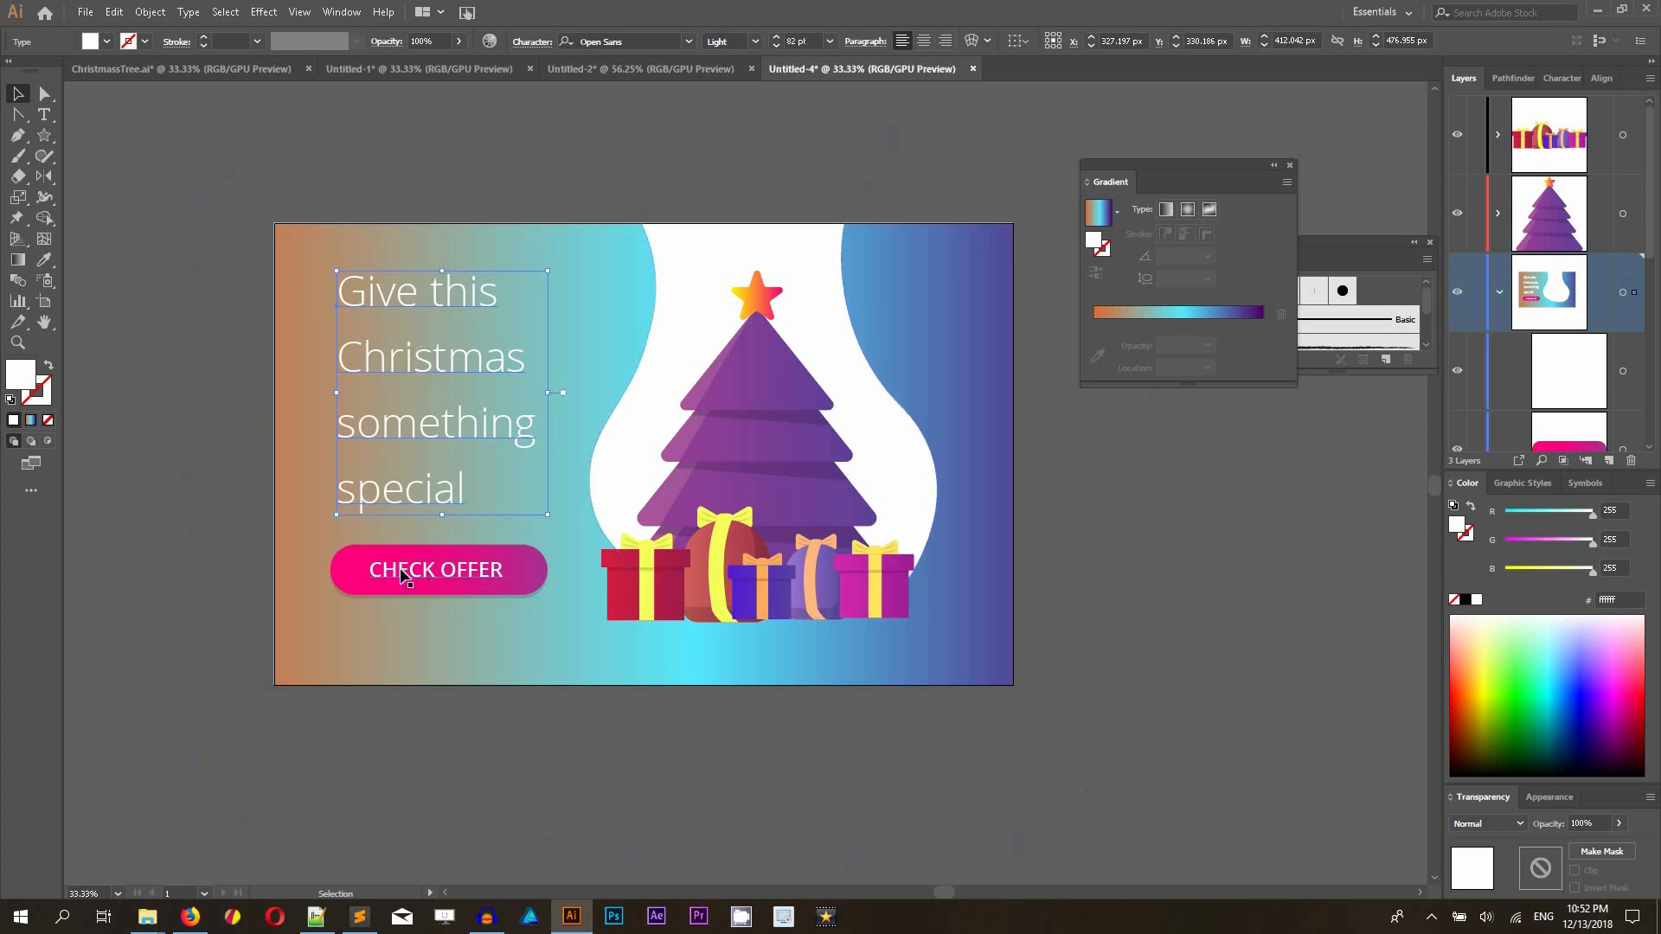
# - Examine the start color, end color and midpoint location of the CHECK OFFER button's pink-to-purple gradient
pyautogui.click(340, 576)
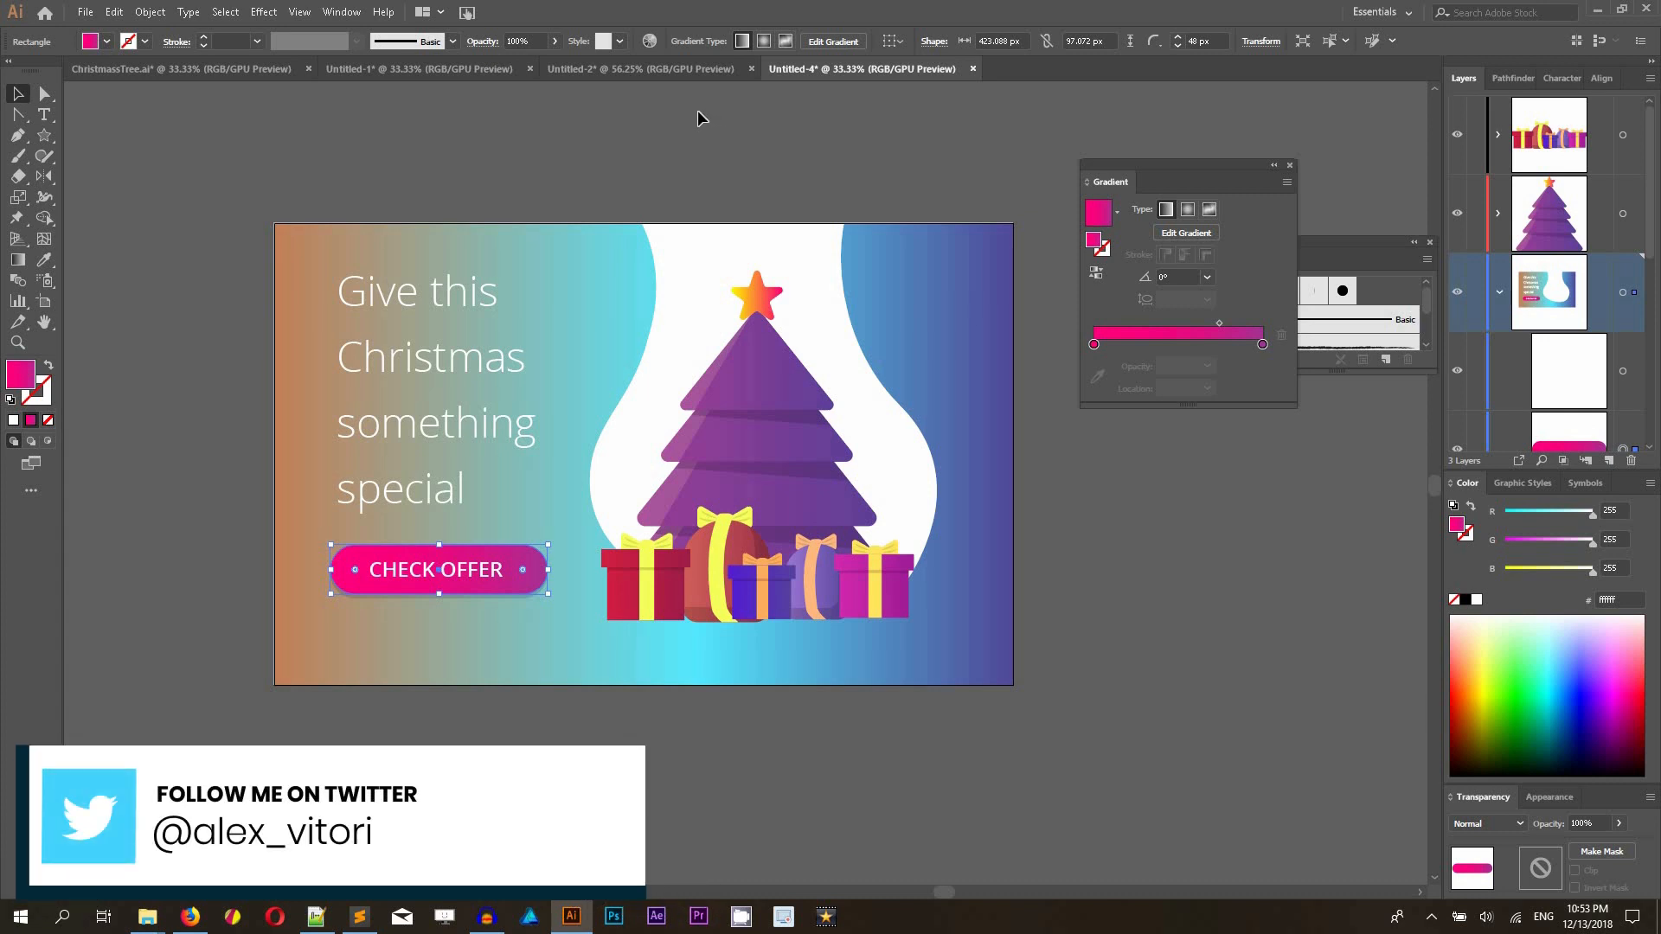
pyautogui.doubleClick(1094, 345)
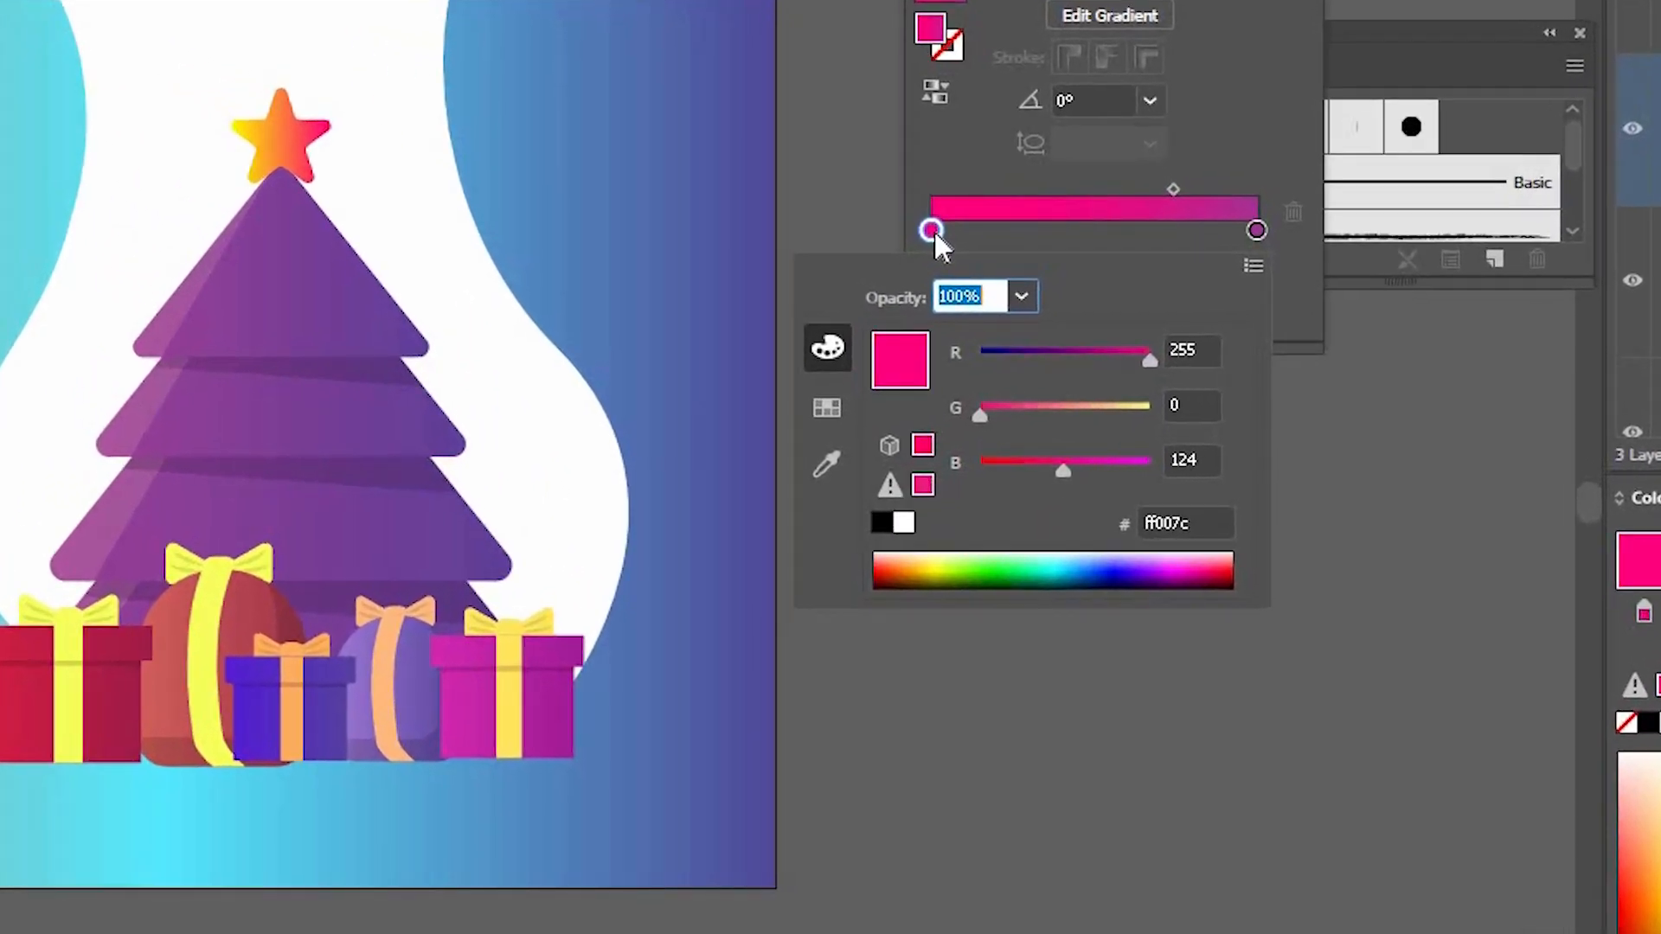
pyautogui.click(1256, 229)
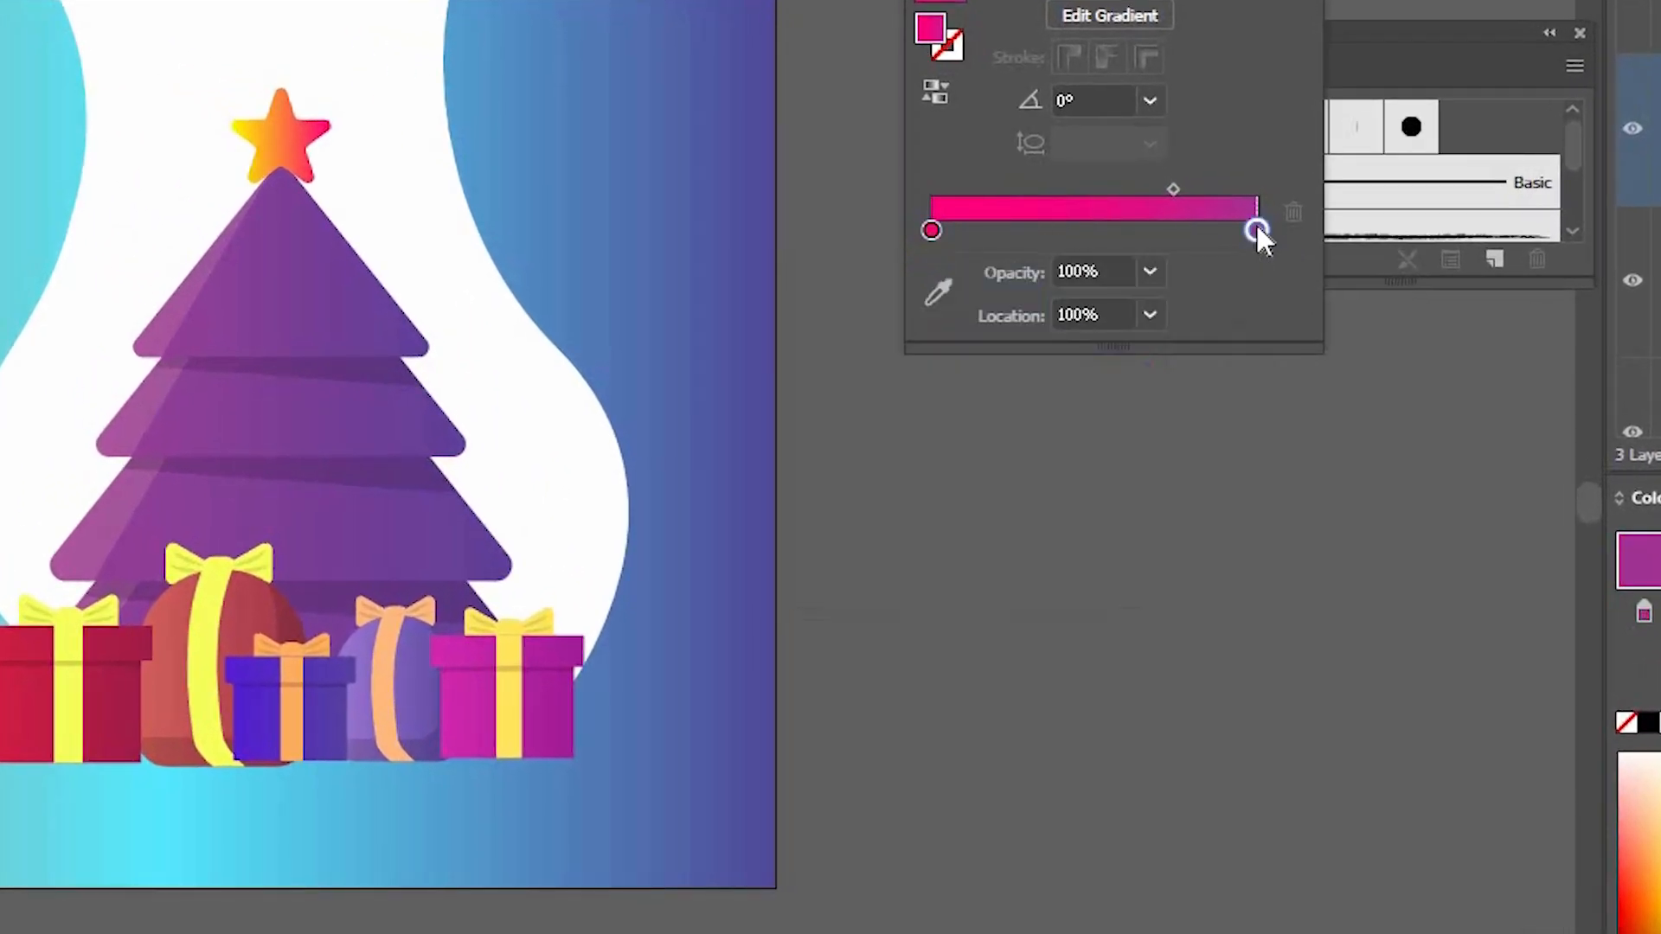
pyautogui.doubleClick(1256, 229)
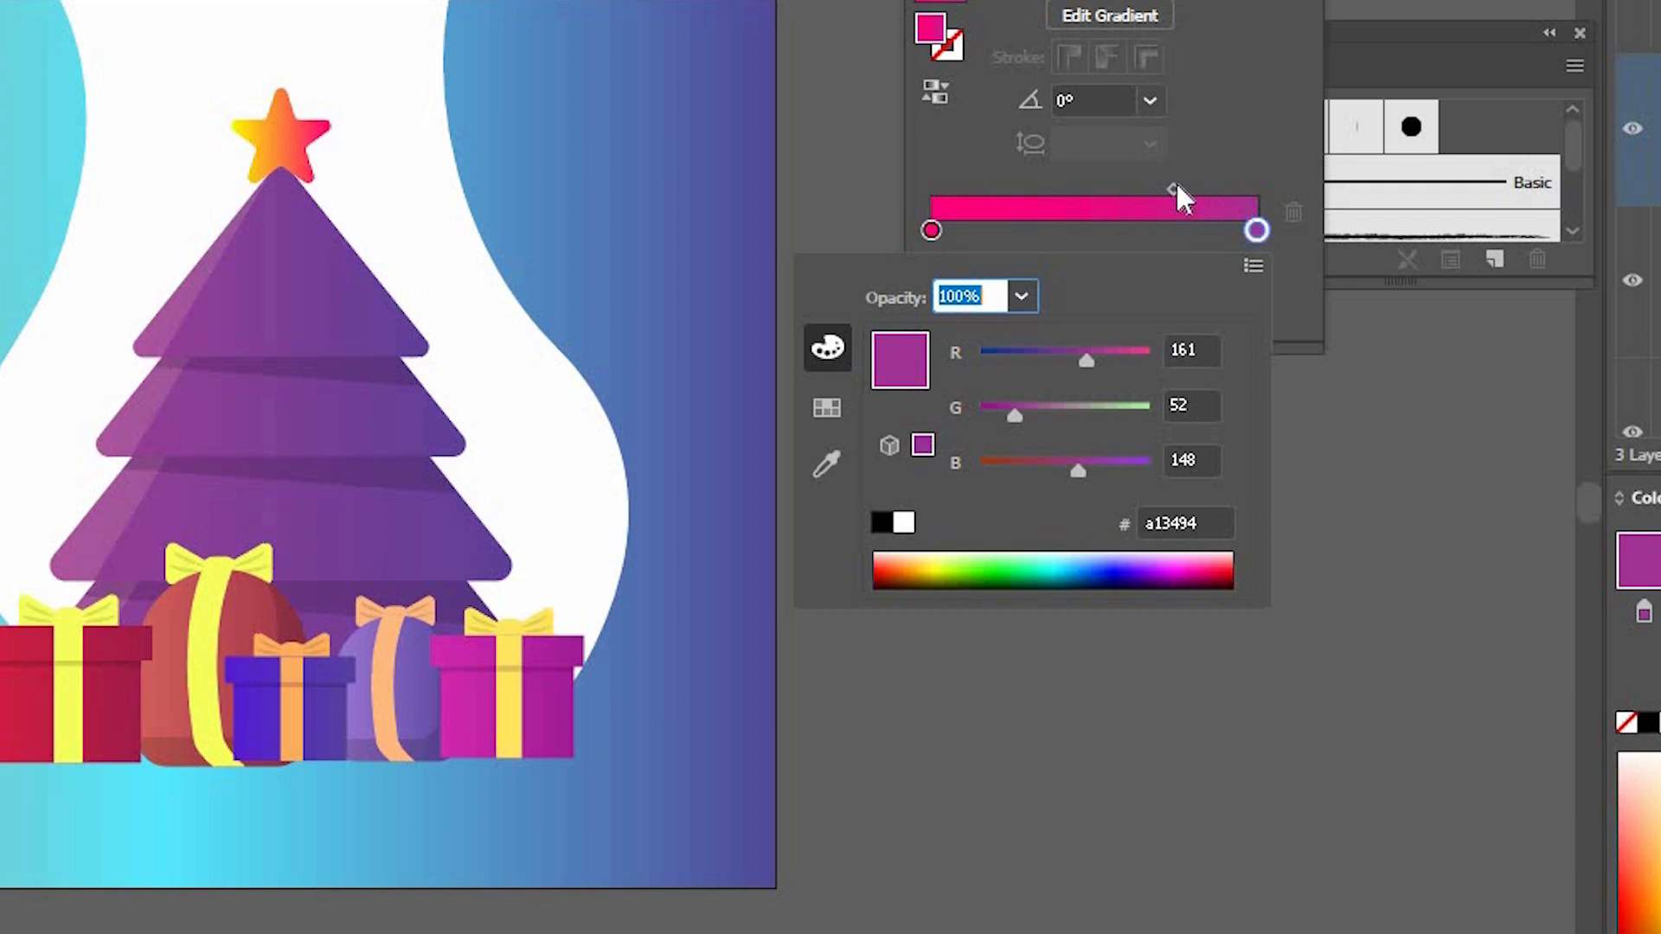
pyautogui.press('Escape')
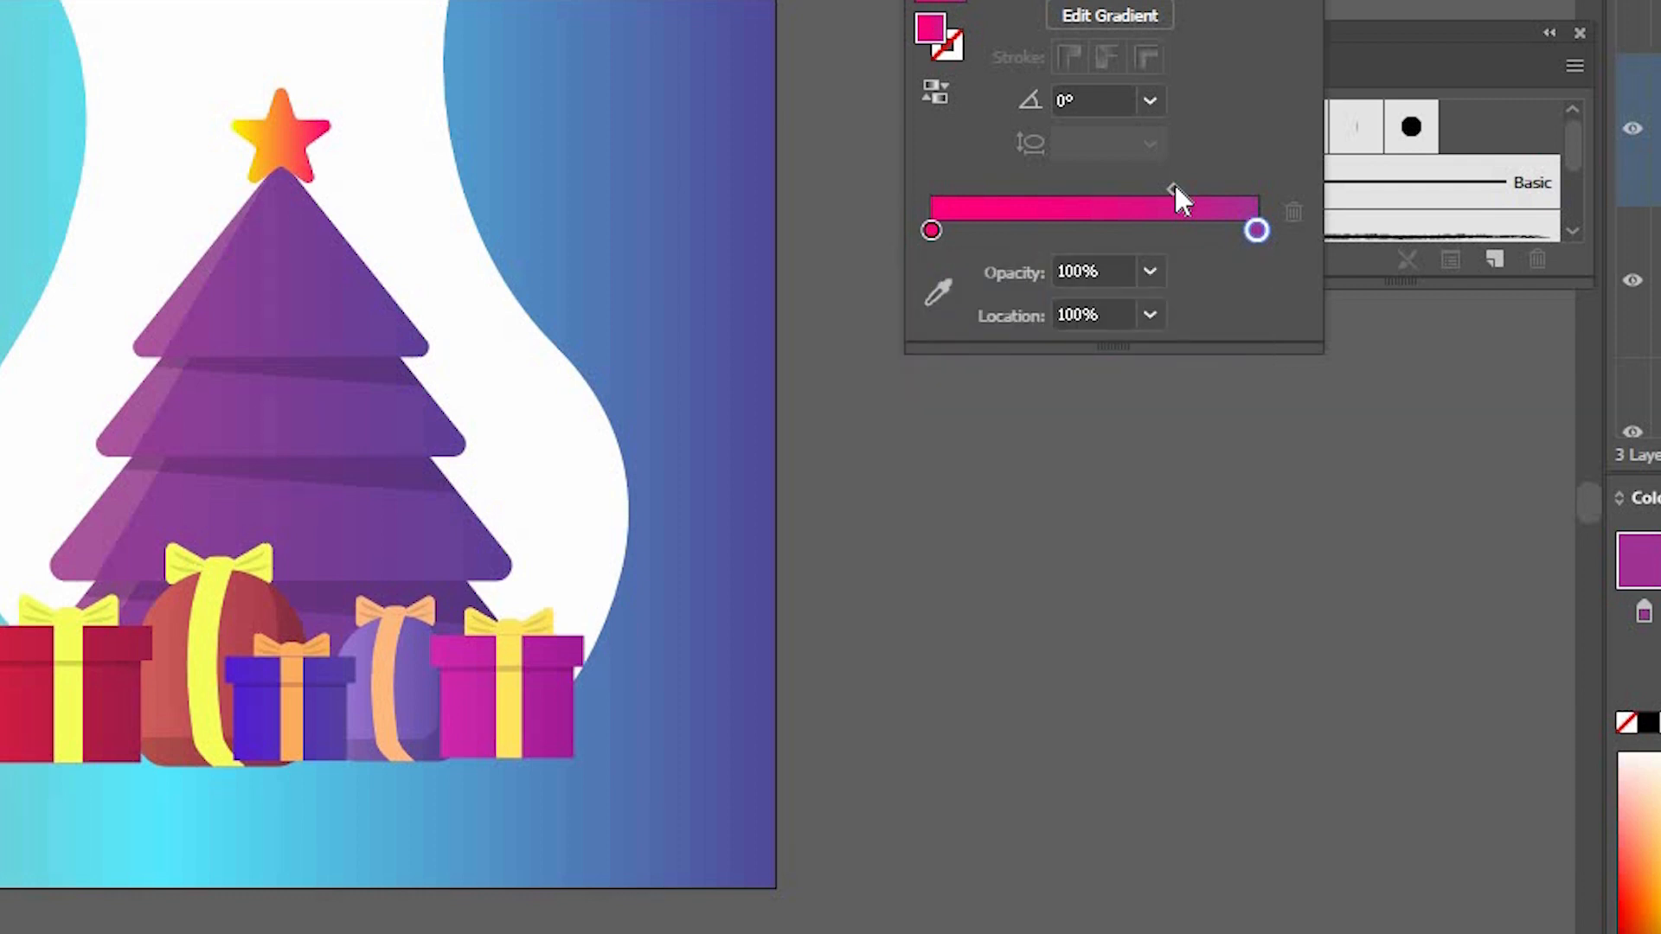
pyautogui.click(1174, 188)
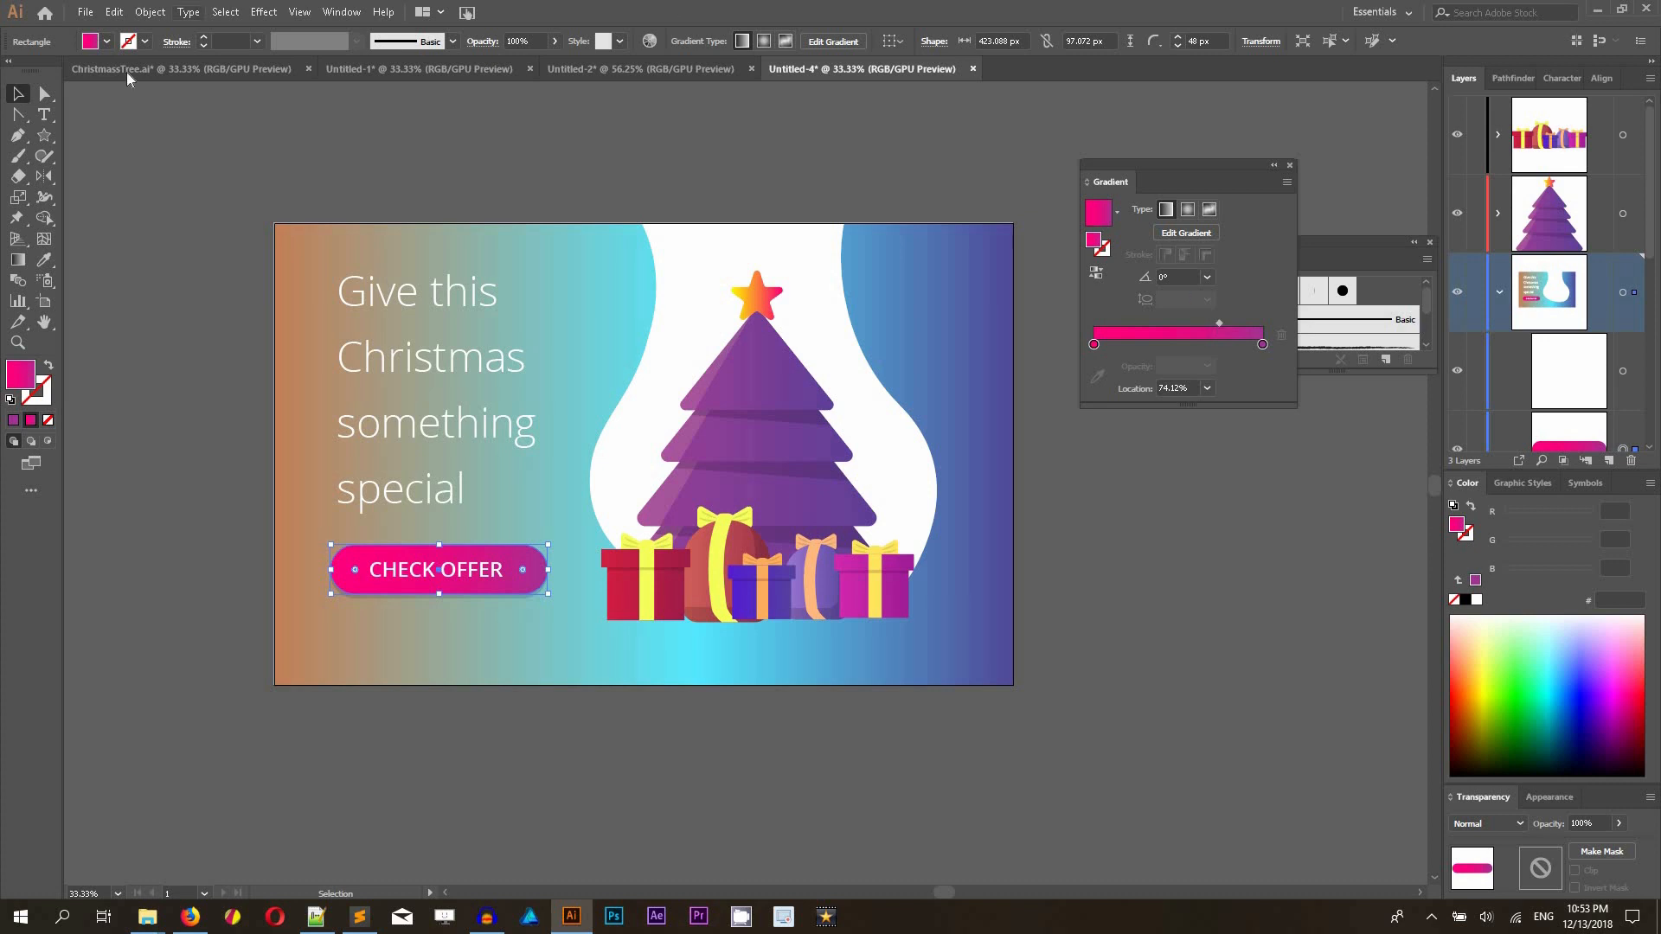
pyautogui.click(208, 377)
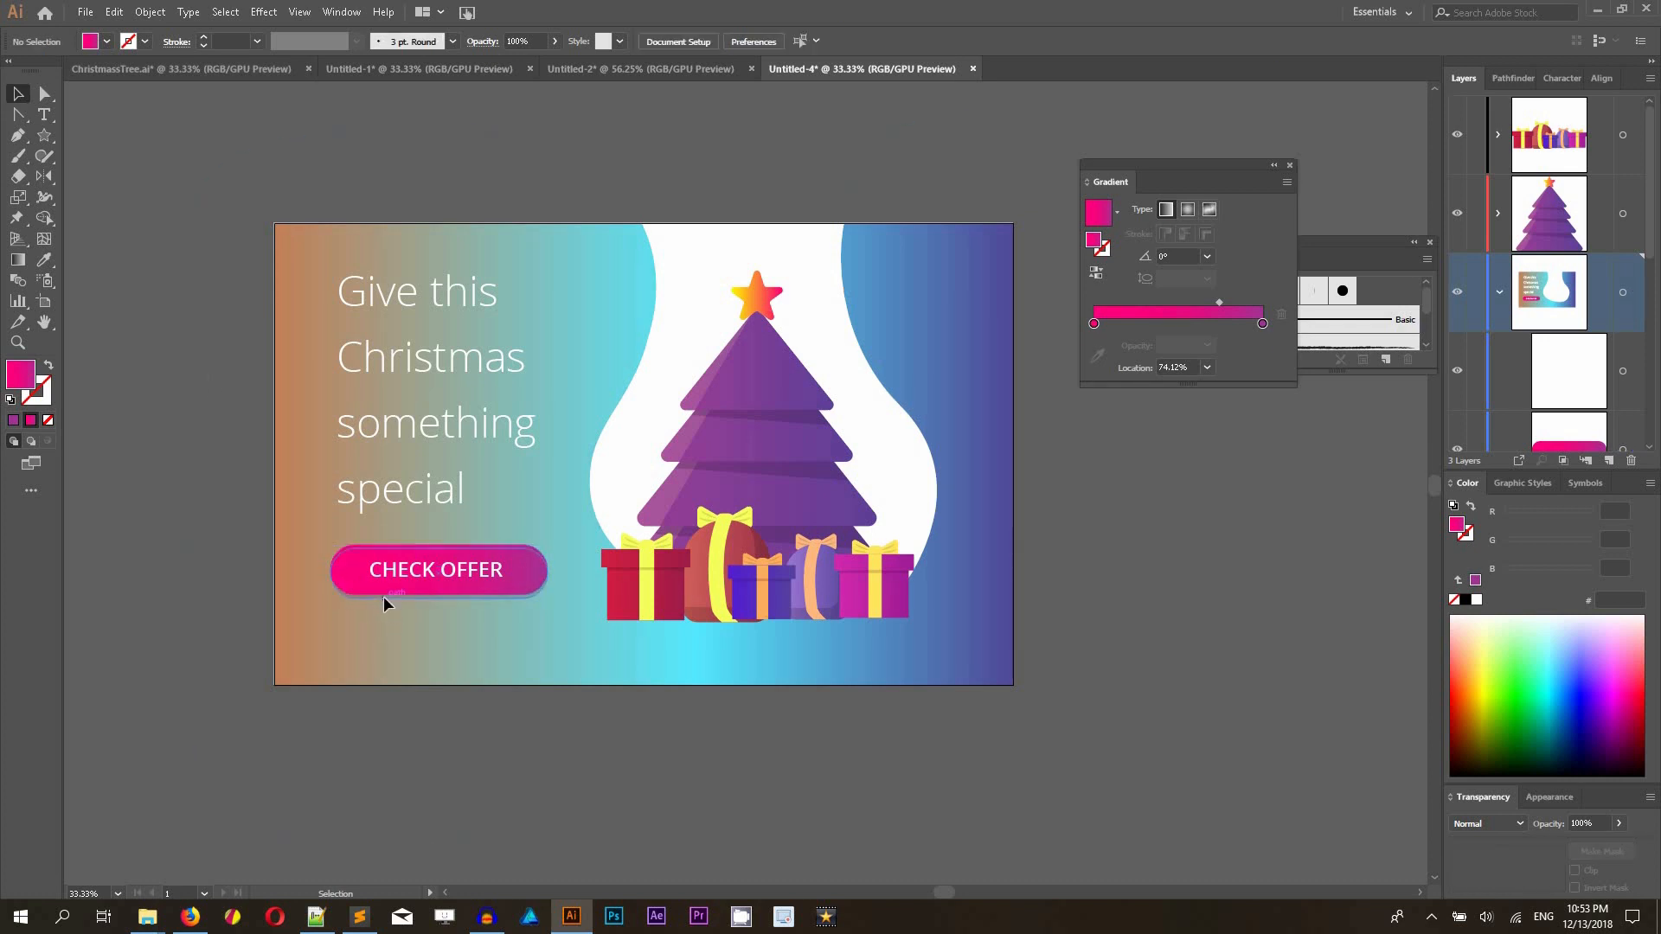
# - Apply the tree shadow's gray fill, Multiply mode and 50% opacity to the button's shadow rectangle with the Eyedropper, and deselect it
pyautogui.click(382, 595)
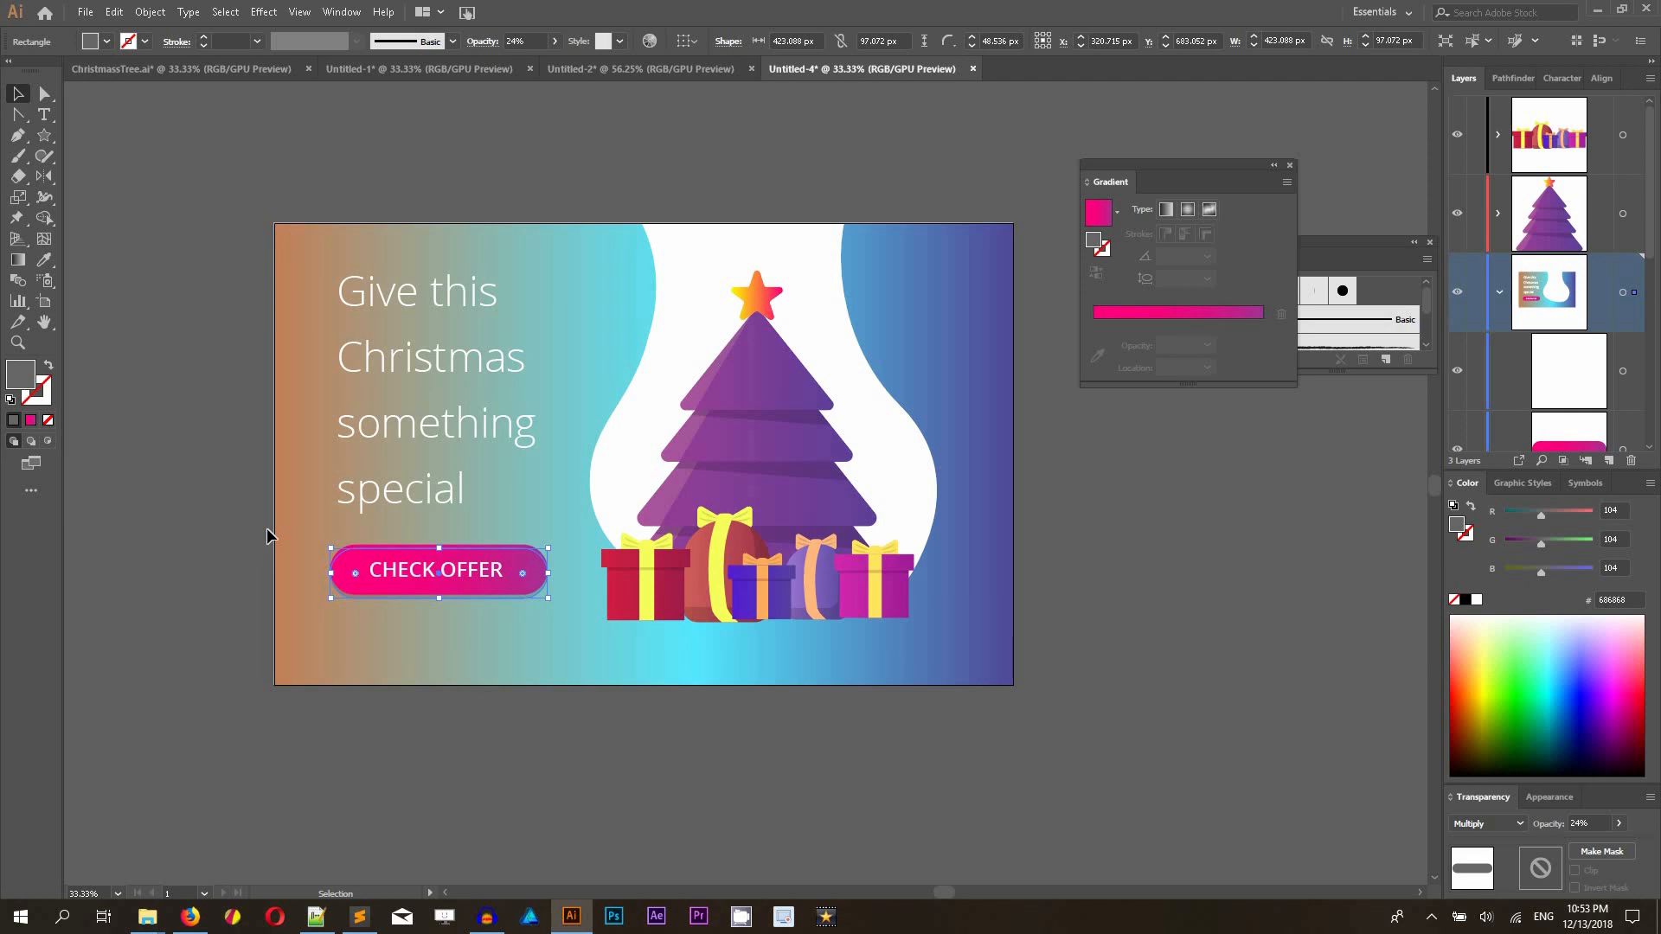
pyautogui.click(45, 259)
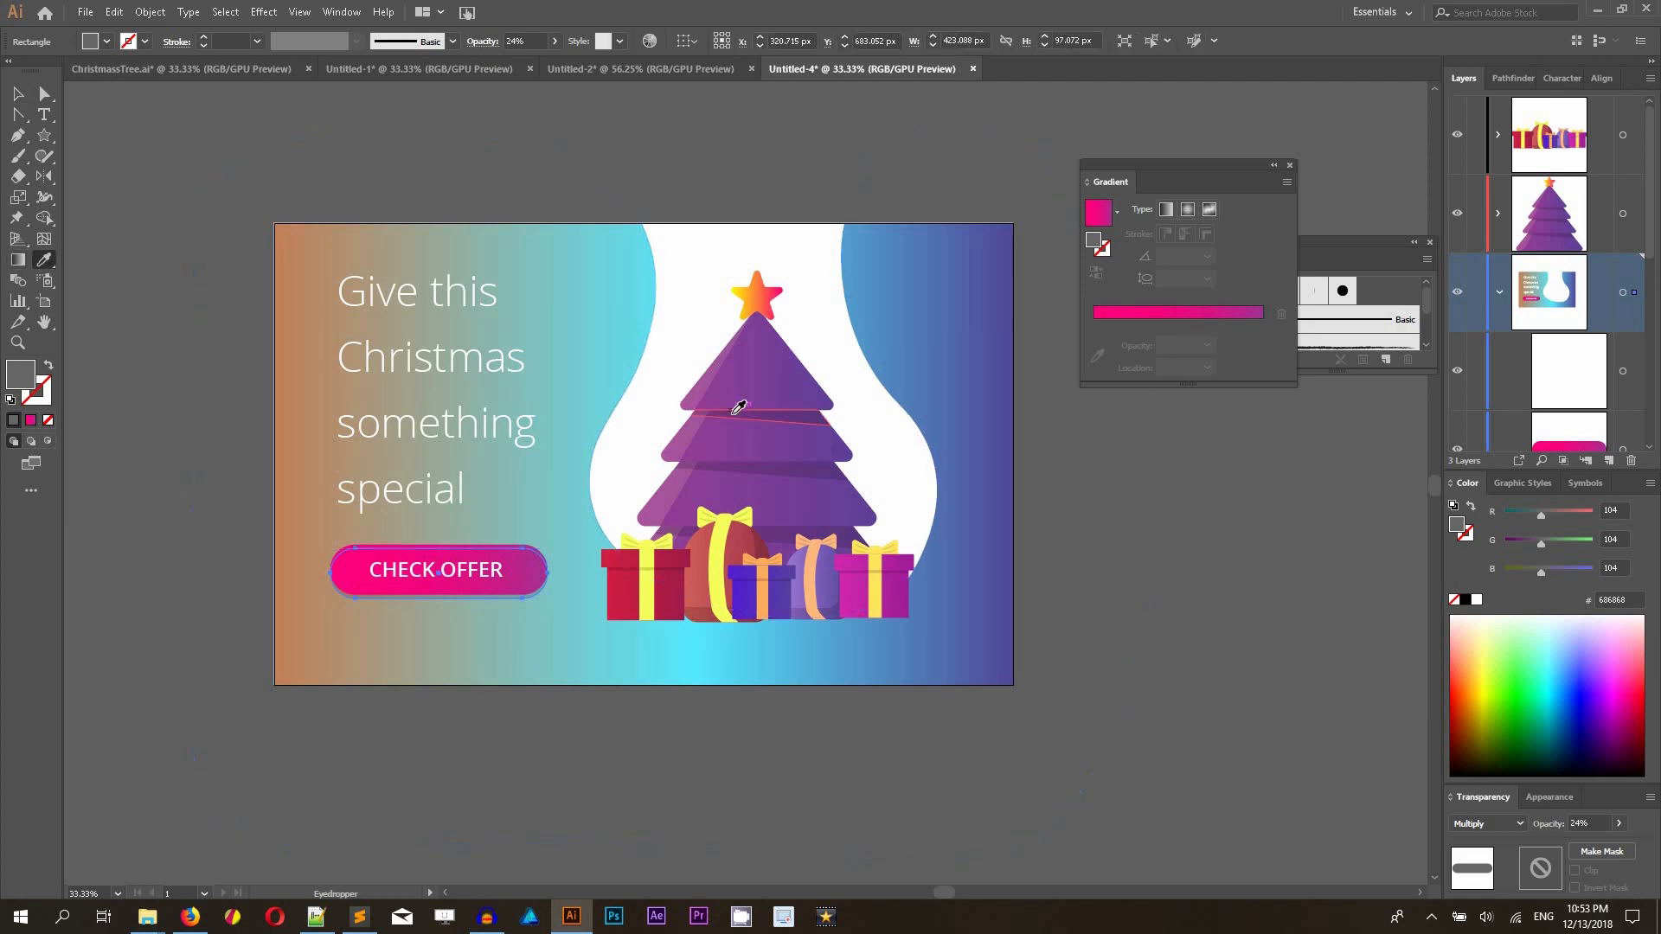
pyautogui.click(739, 406)
pyautogui.click(19, 95)
pyautogui.click(129, 161)
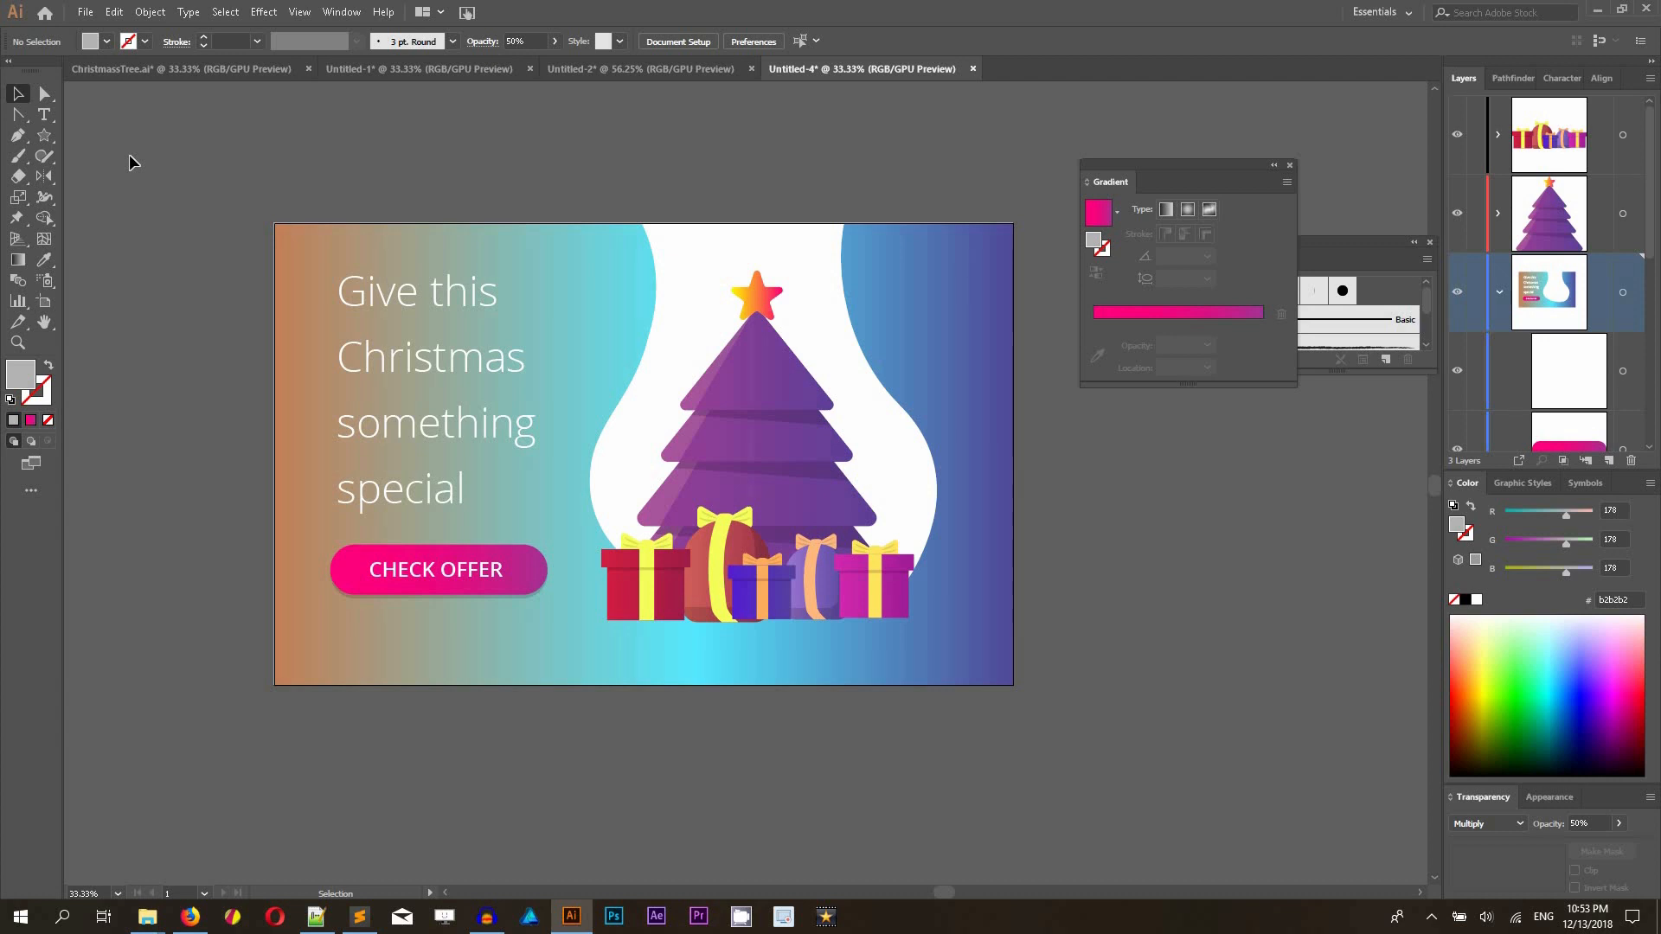
# - Apply the All Caps character option to the CHECK OFFER text on the button
pyautogui.click(452, 574)
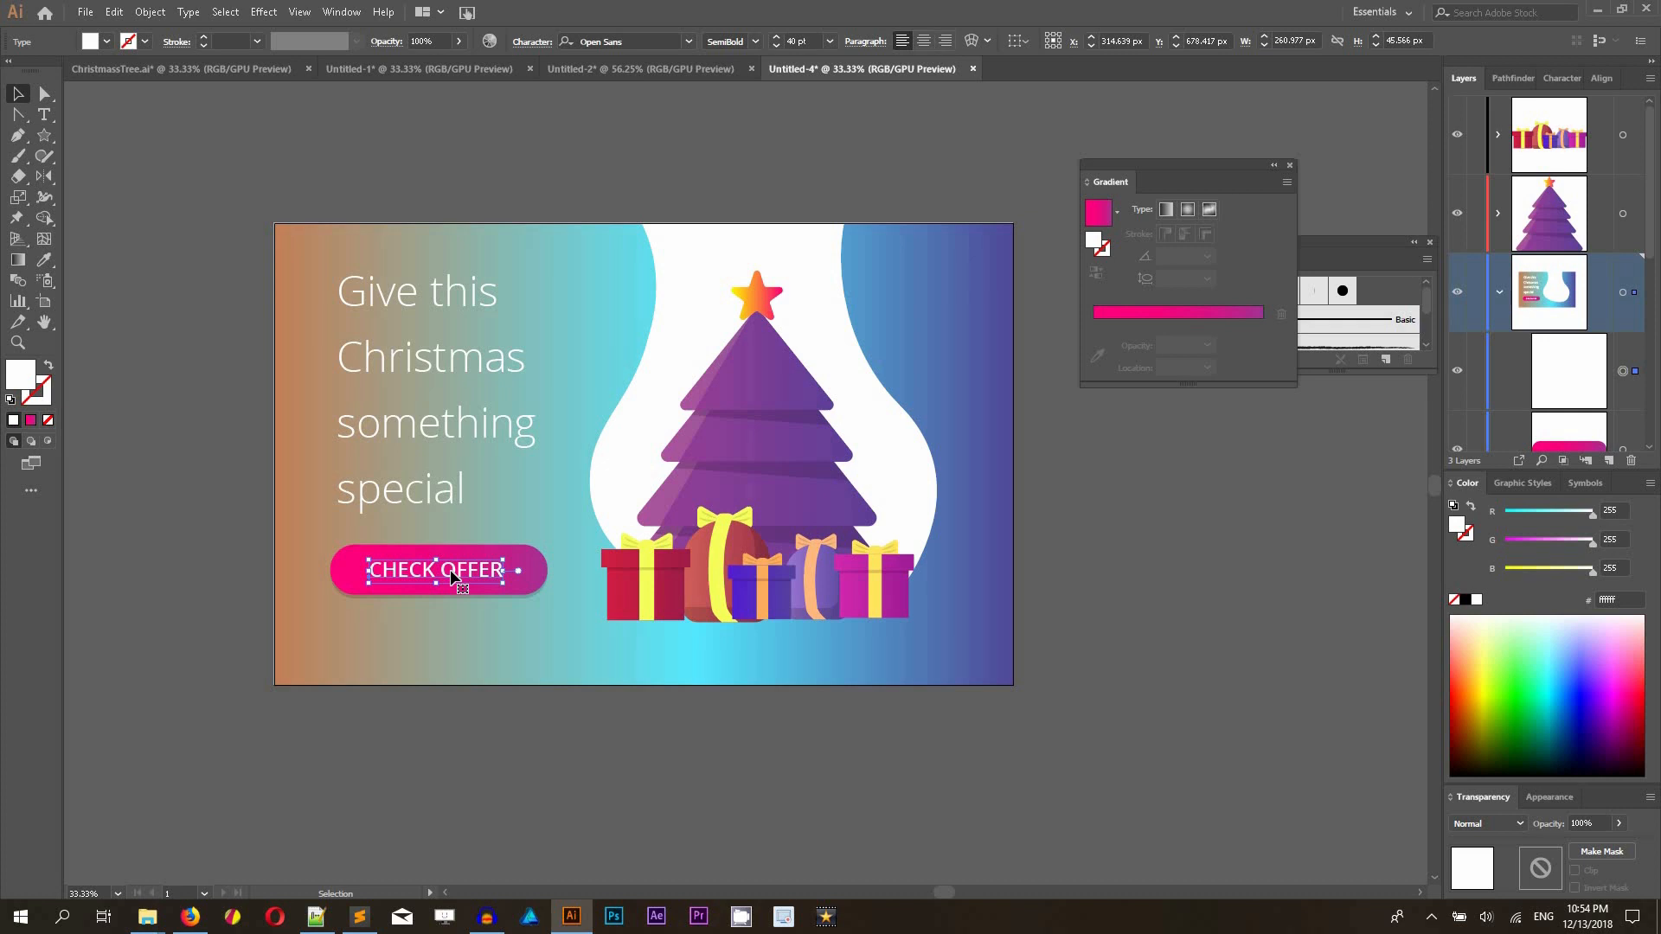
pyautogui.click(1650, 79)
pyautogui.click(1649, 79)
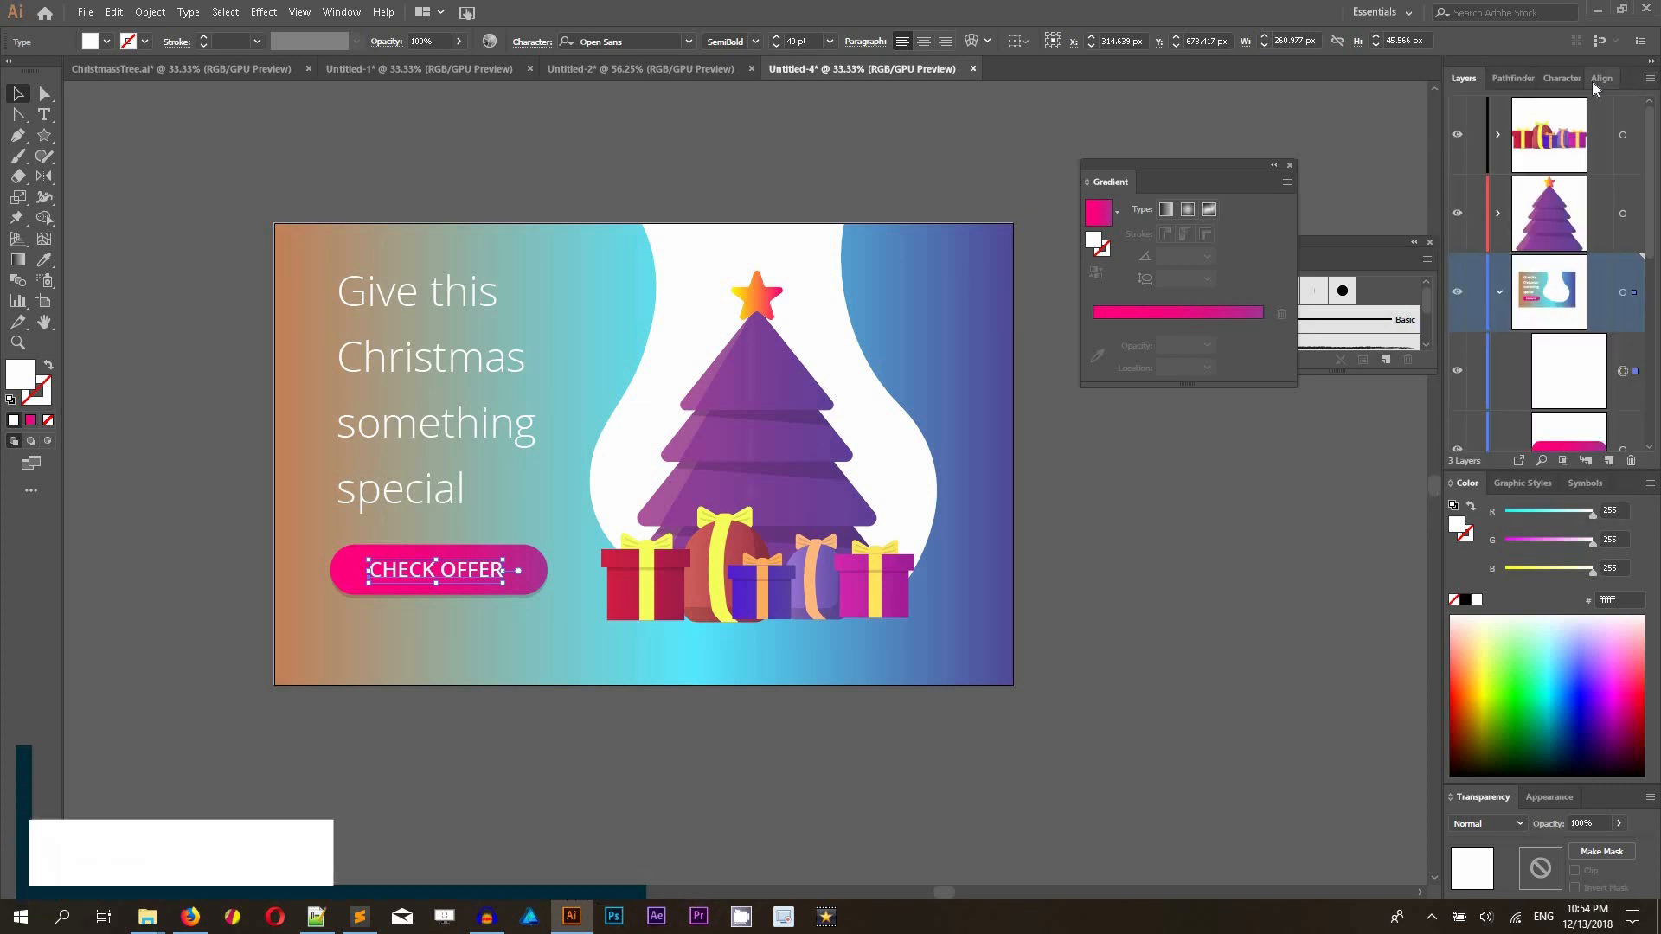
pyautogui.click(1559, 78)
pyautogui.click(1650, 78)
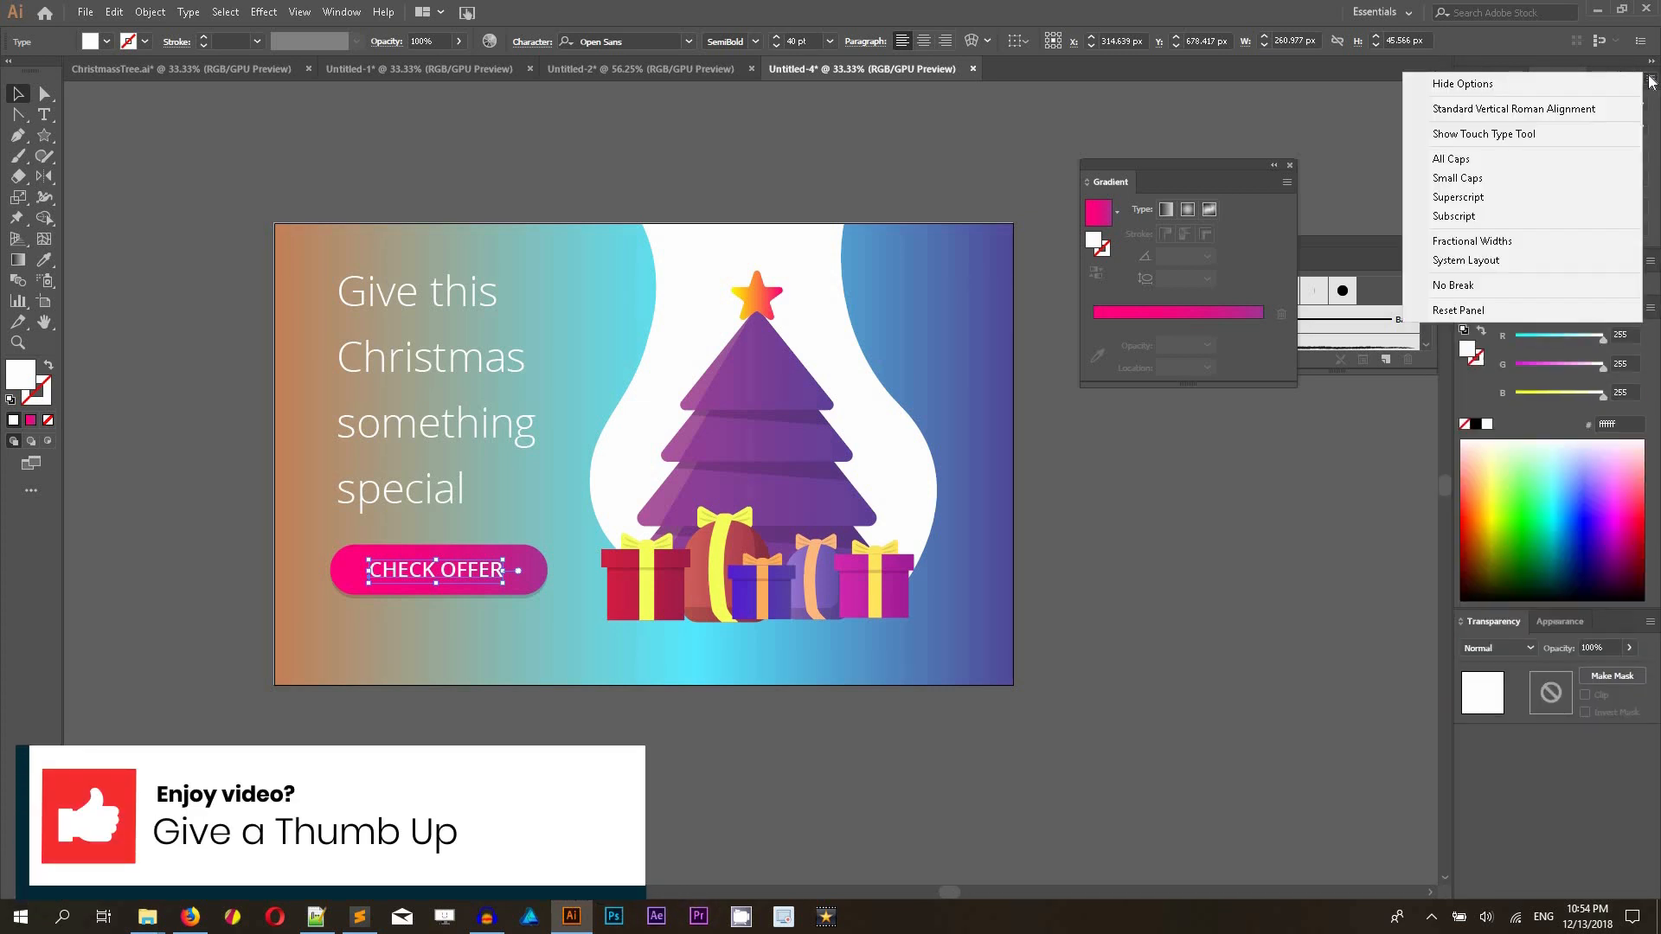
pyautogui.click(1514, 162)
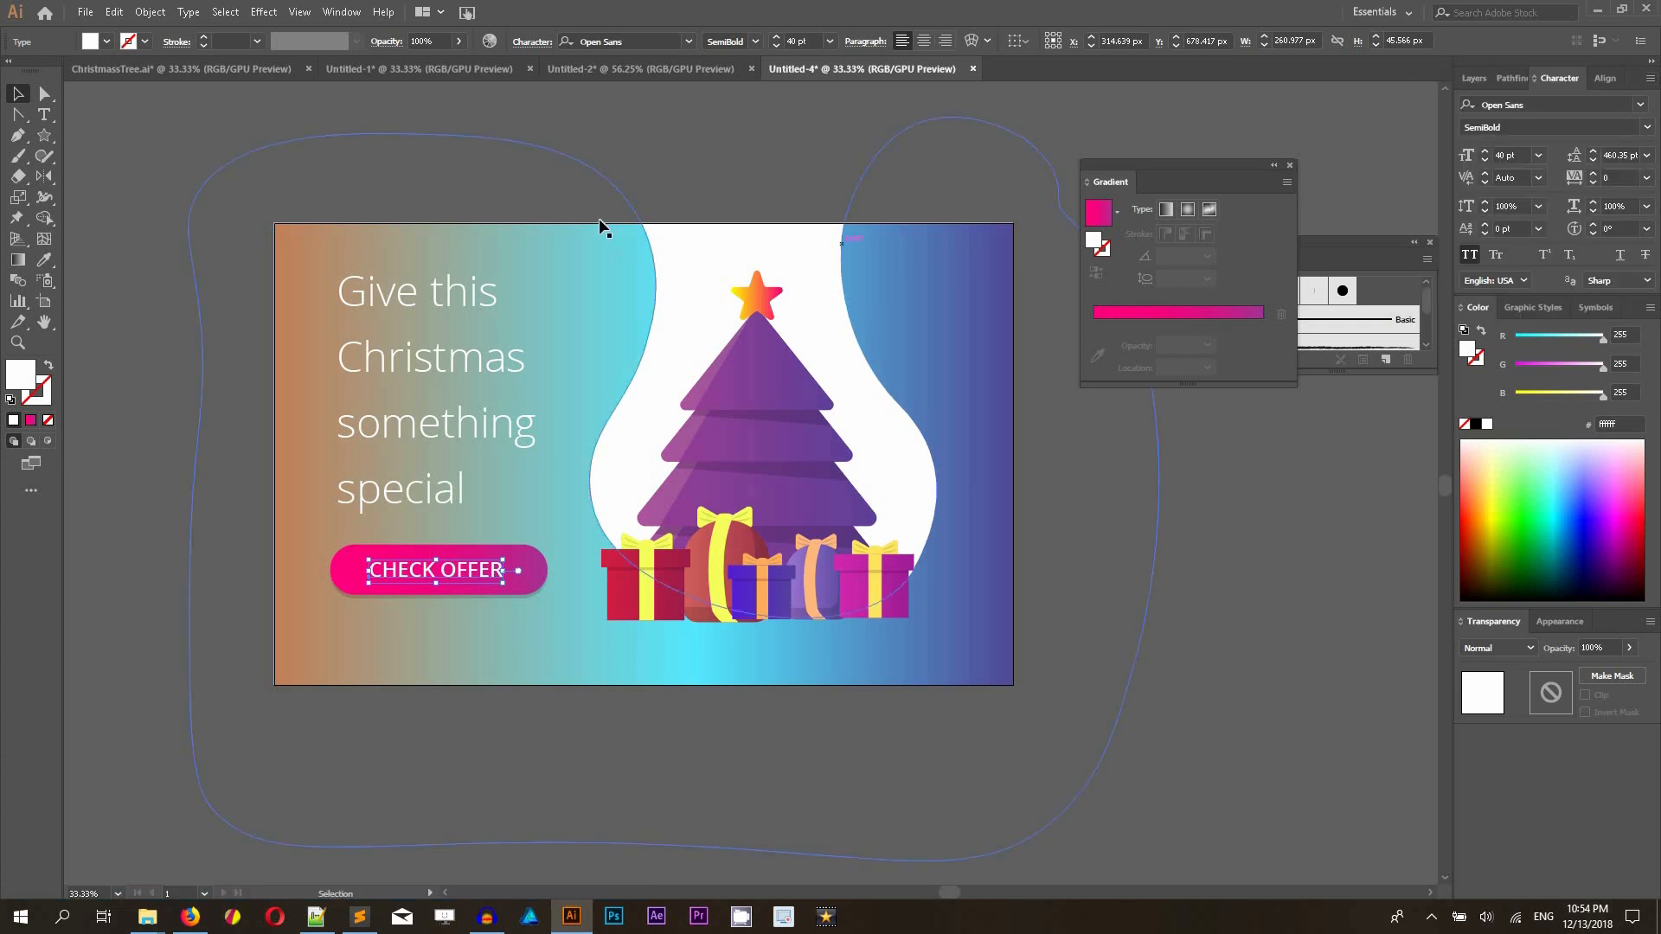